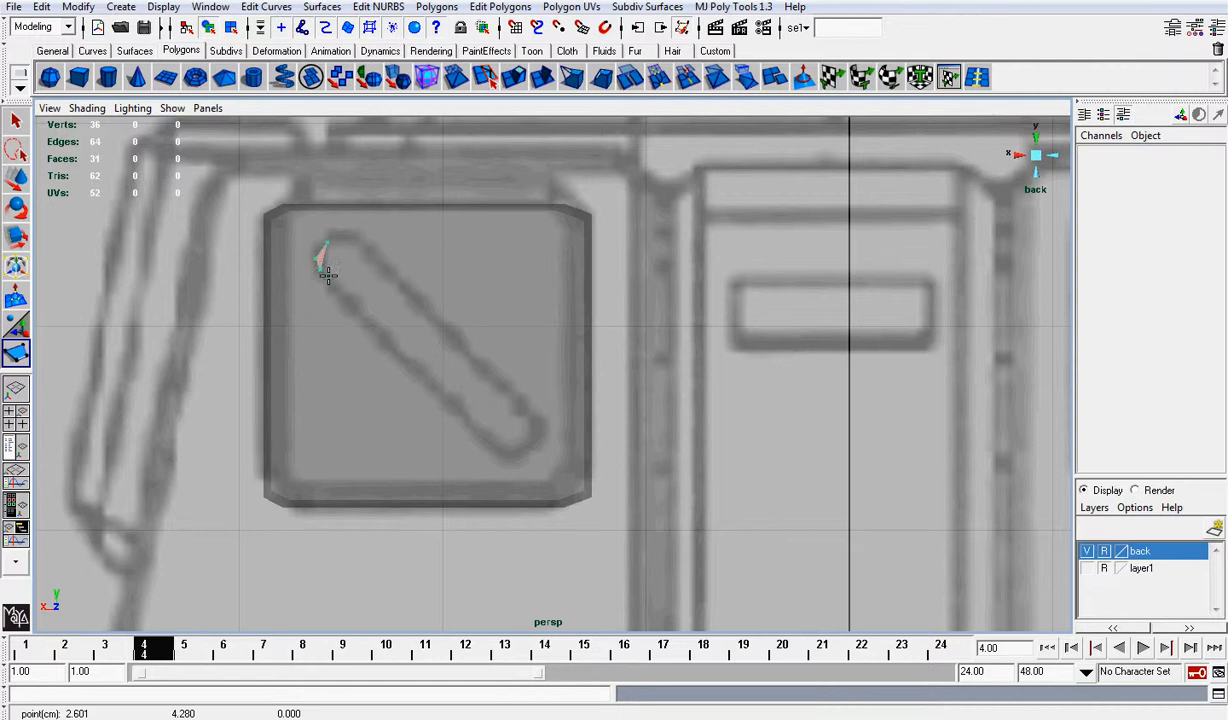
Step: Trace the diagonal rounded slot on the back reference image as a single closed polygon face
key(BackSpace)
click(319, 259)
click(352, 307)
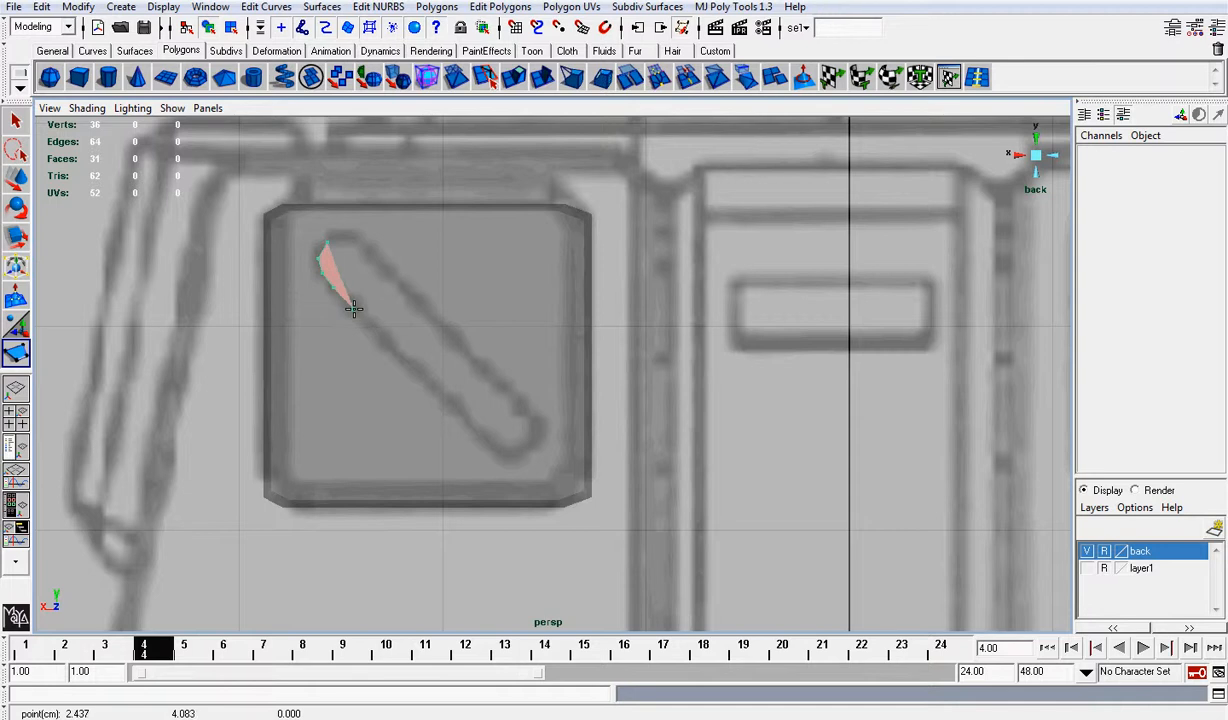
click(515, 450)
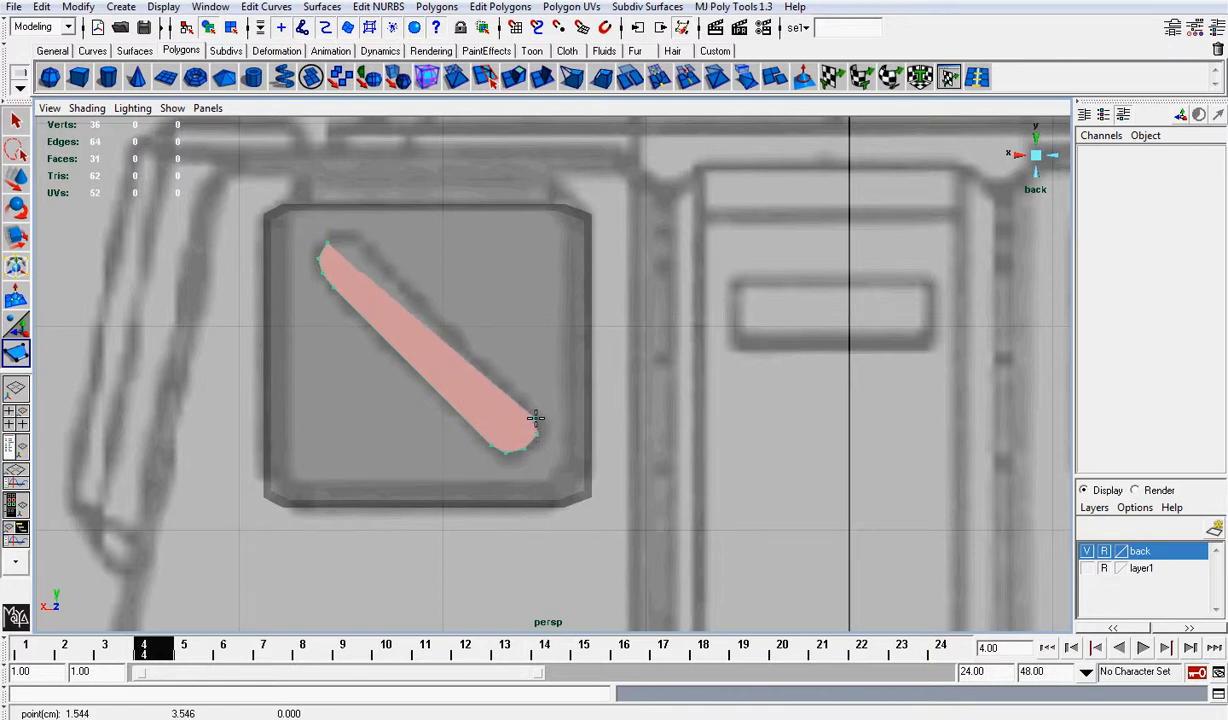
click(536, 421)
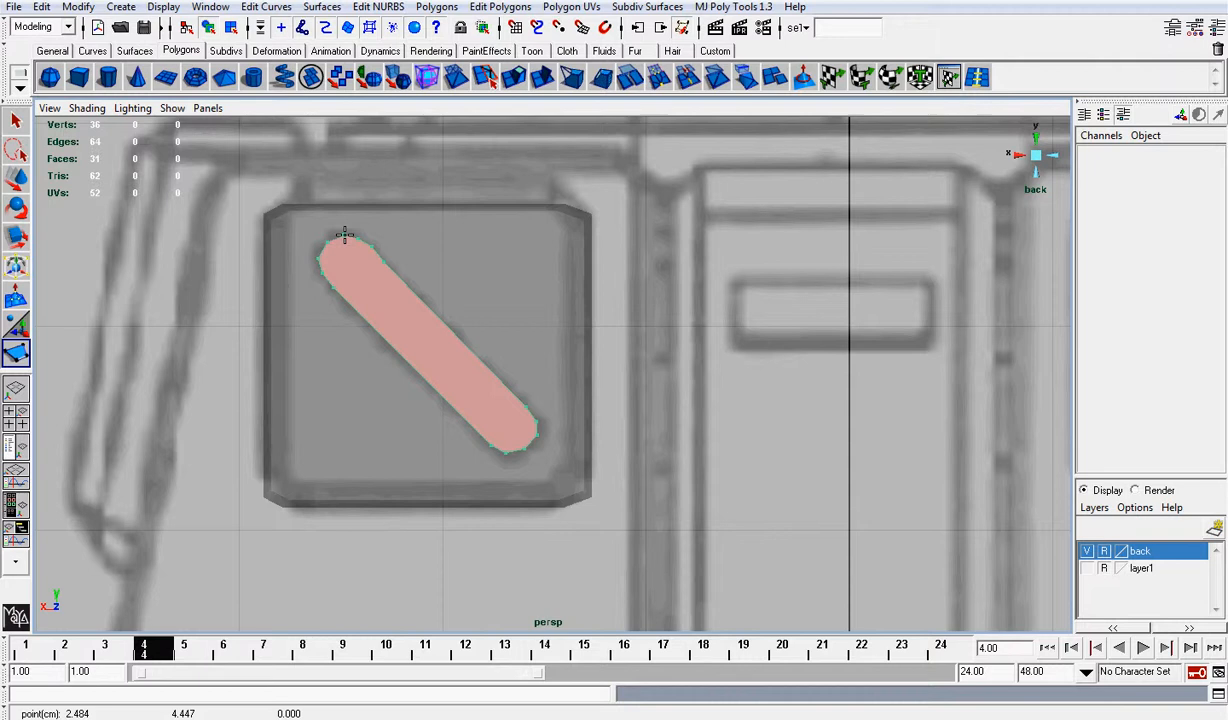
key(Return)
Step: Undo the component selection and move the bevelled box sideways, clear of the slot outline
scroll(350, 245, up, 3)
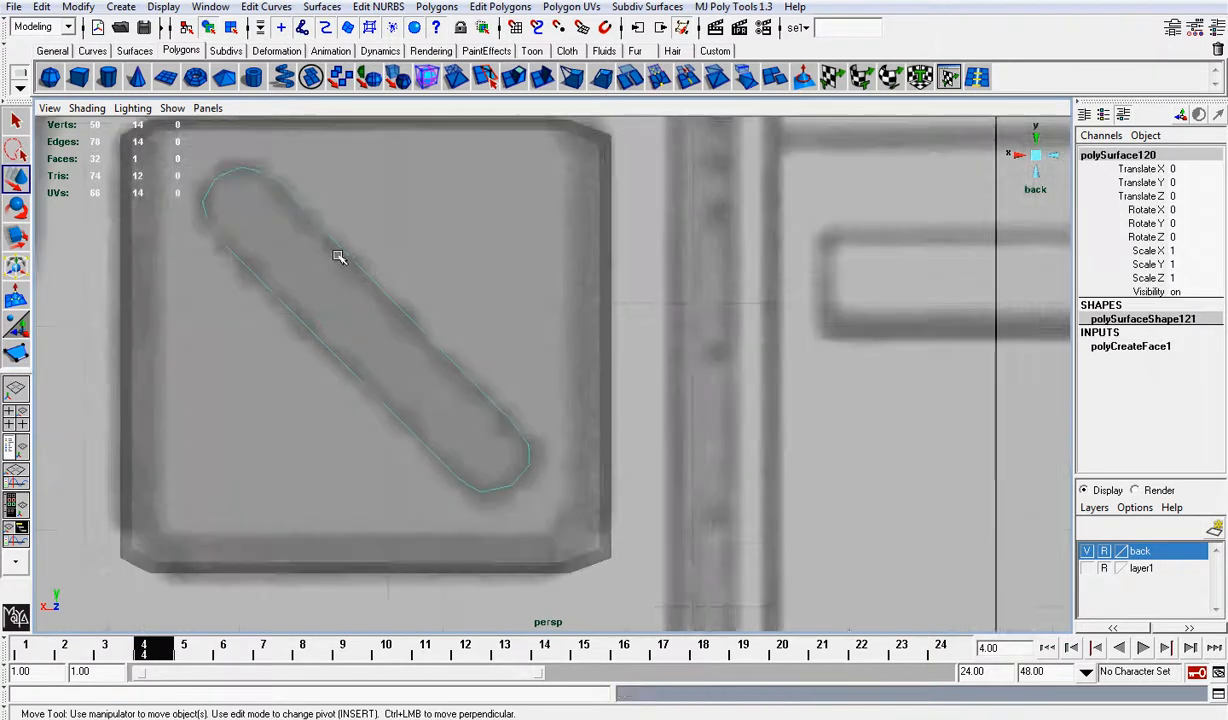
right_click(335, 256)
right_drag(315, 257, 301, 248)
alt+middle_drag(328, 213, 401, 260)
key(ctrl+z)
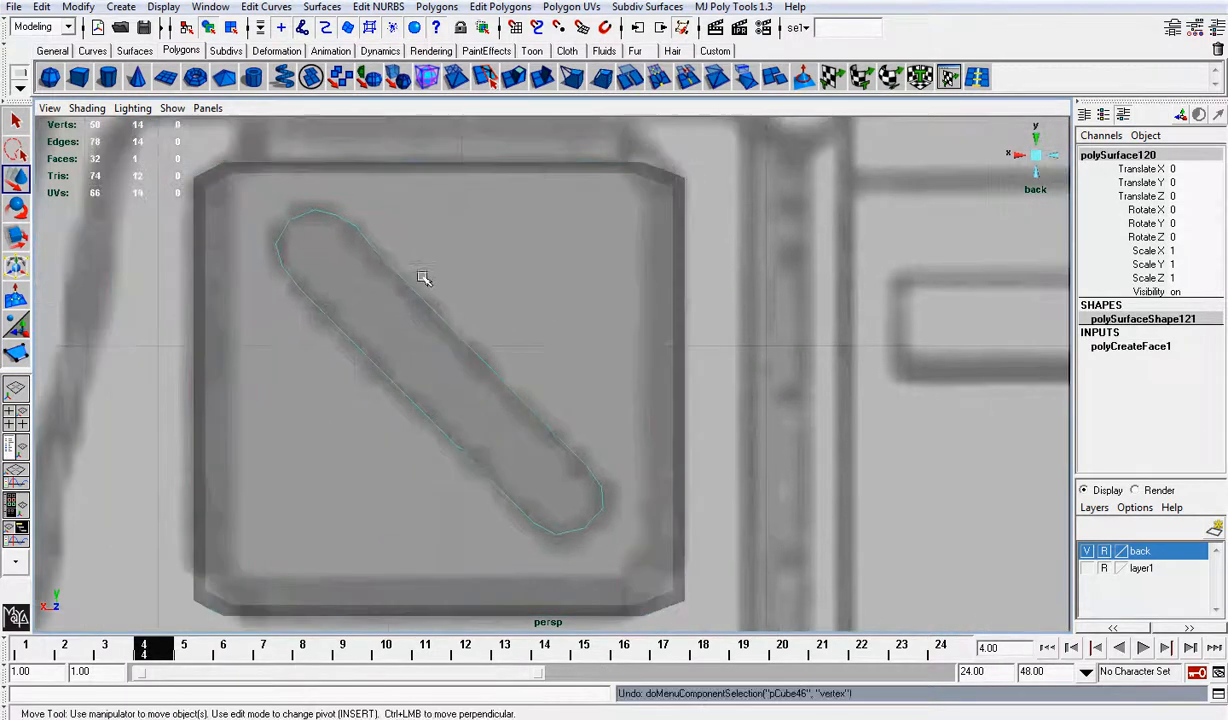
key(ctrl+z)
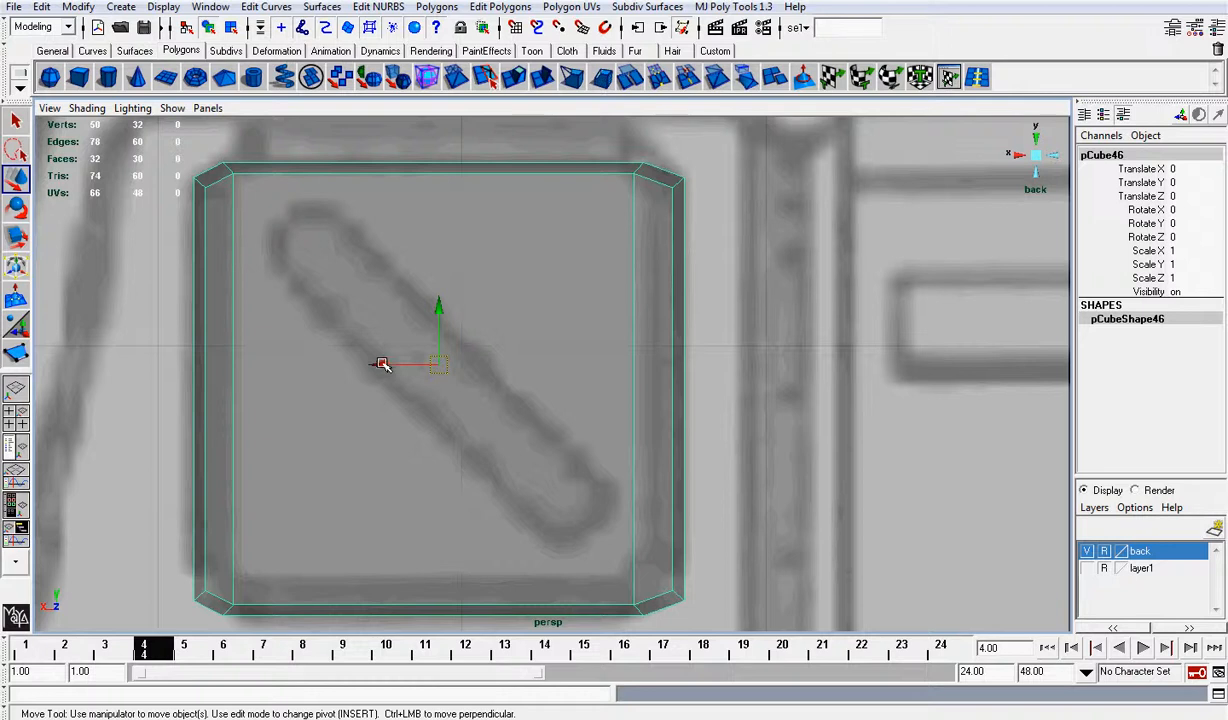
drag(384, 366, 935, 325)
Step: Adjust the side and top vertices on the slot polygon's upper end to follow the reference outline
click(368, 332)
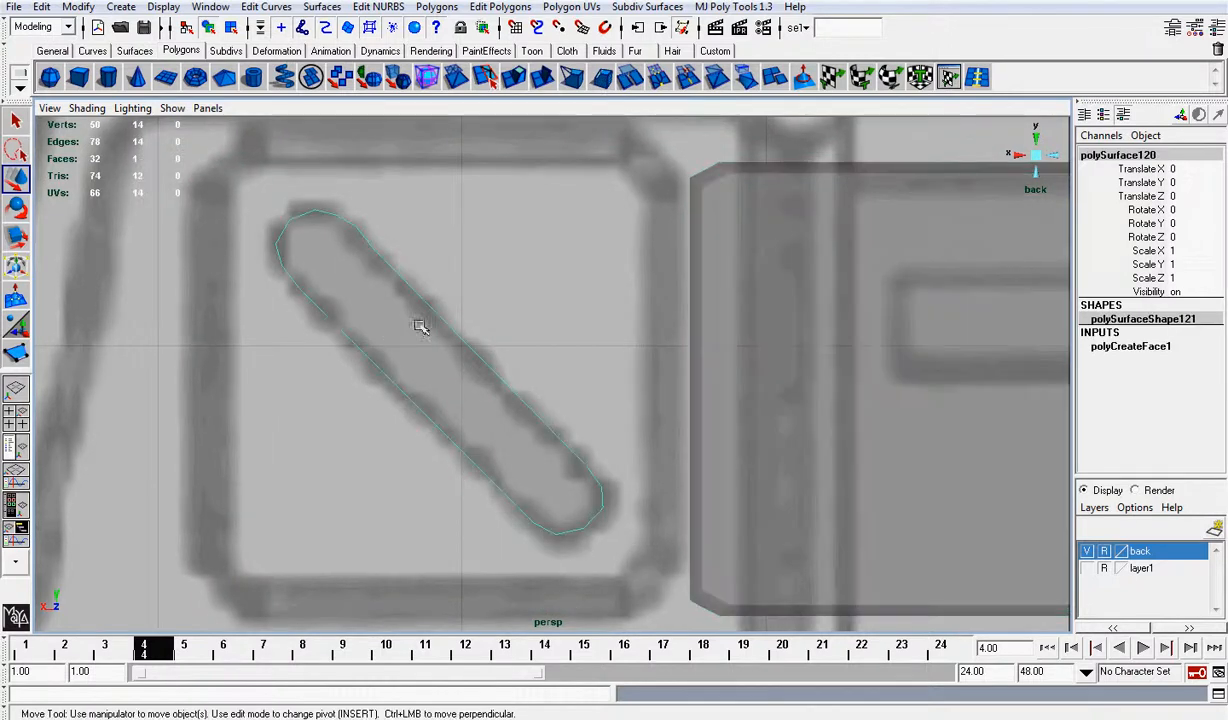
right_drag(378, 315, 348, 219)
drag(357, 233, 405, 262)
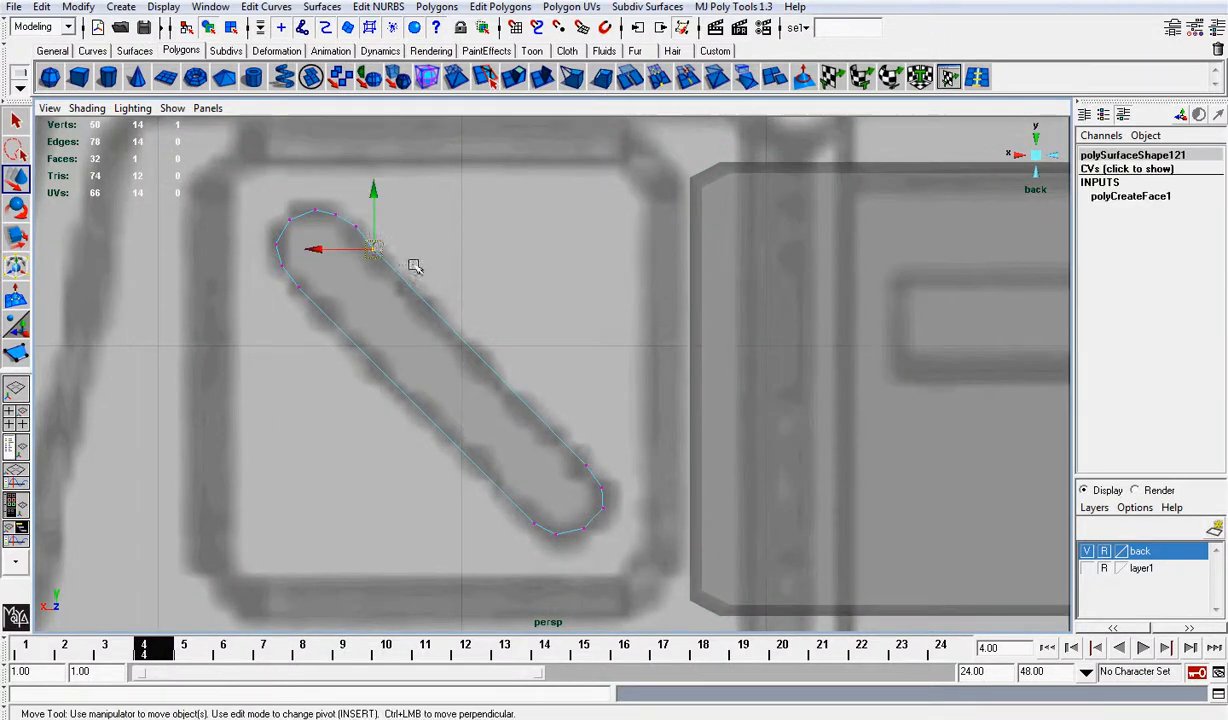
drag(323, 253, 278, 250)
click(419, 257)
click(318, 201)
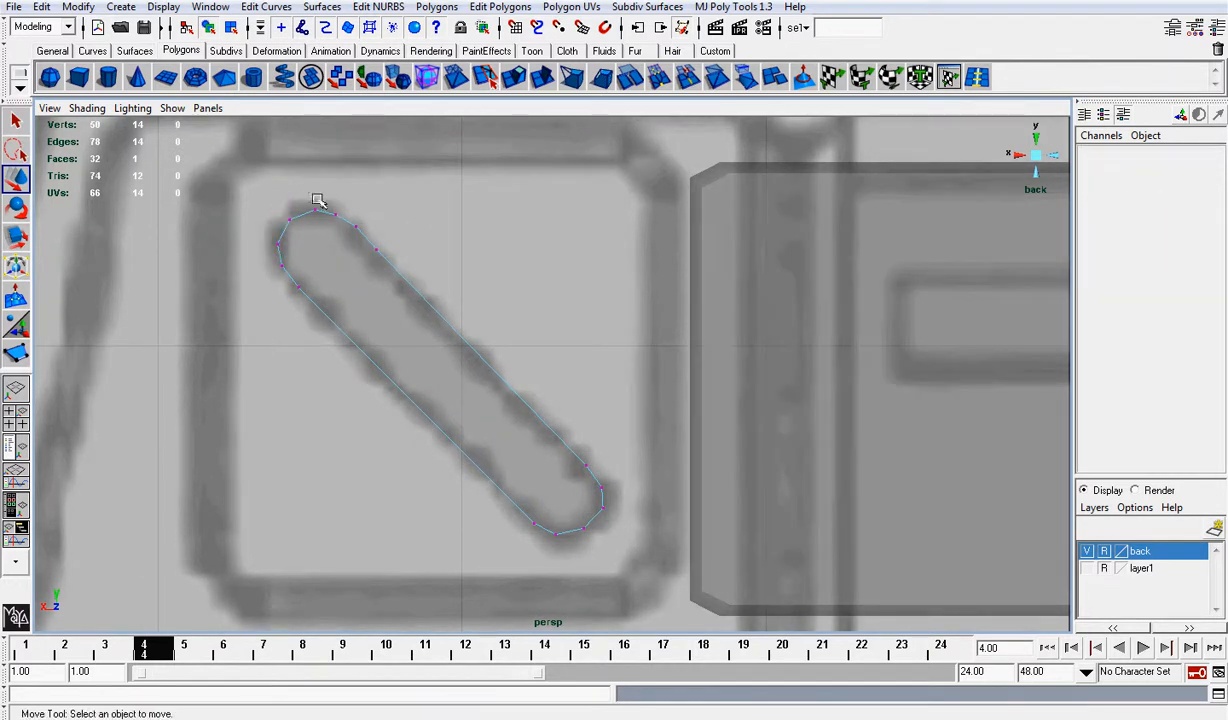
click(317, 213)
drag(320, 208, 318, 204)
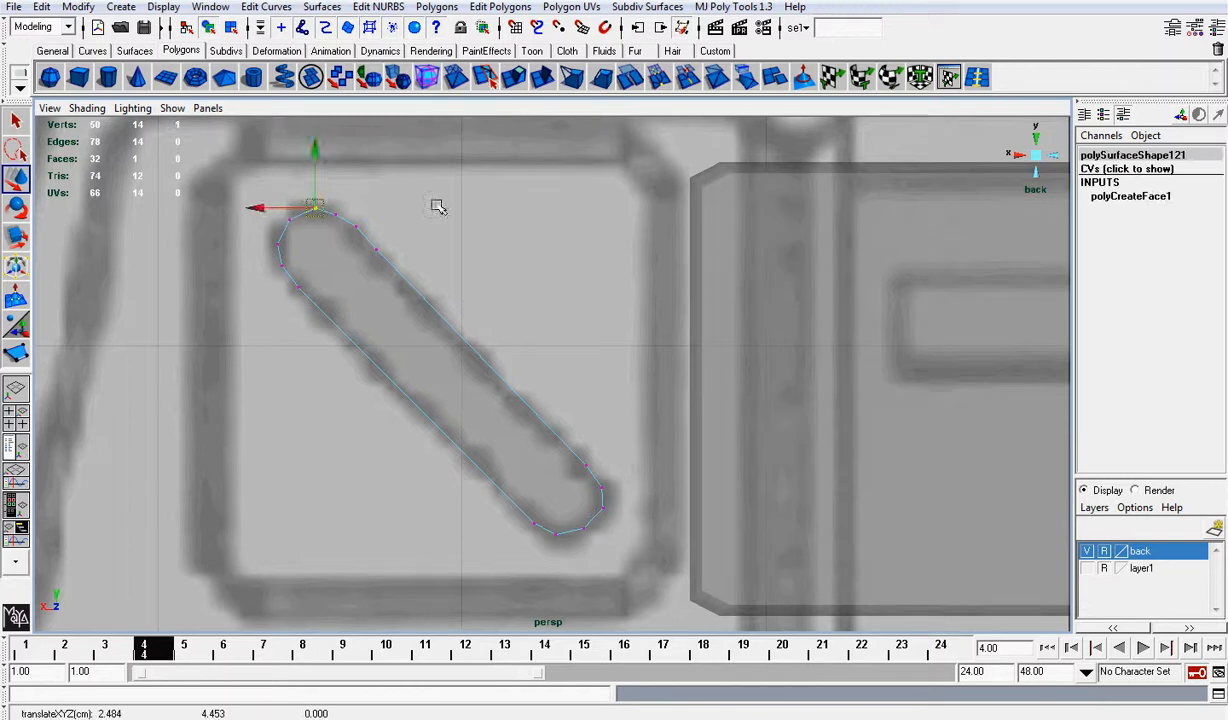
click(439, 207)
Step: Nudge one vertex on the slot's rounded lower end and one on its upper curve into line with the reference
drag(577, 517, 595, 533)
drag(584, 527, 585, 524)
click(573, 385)
click(354, 218)
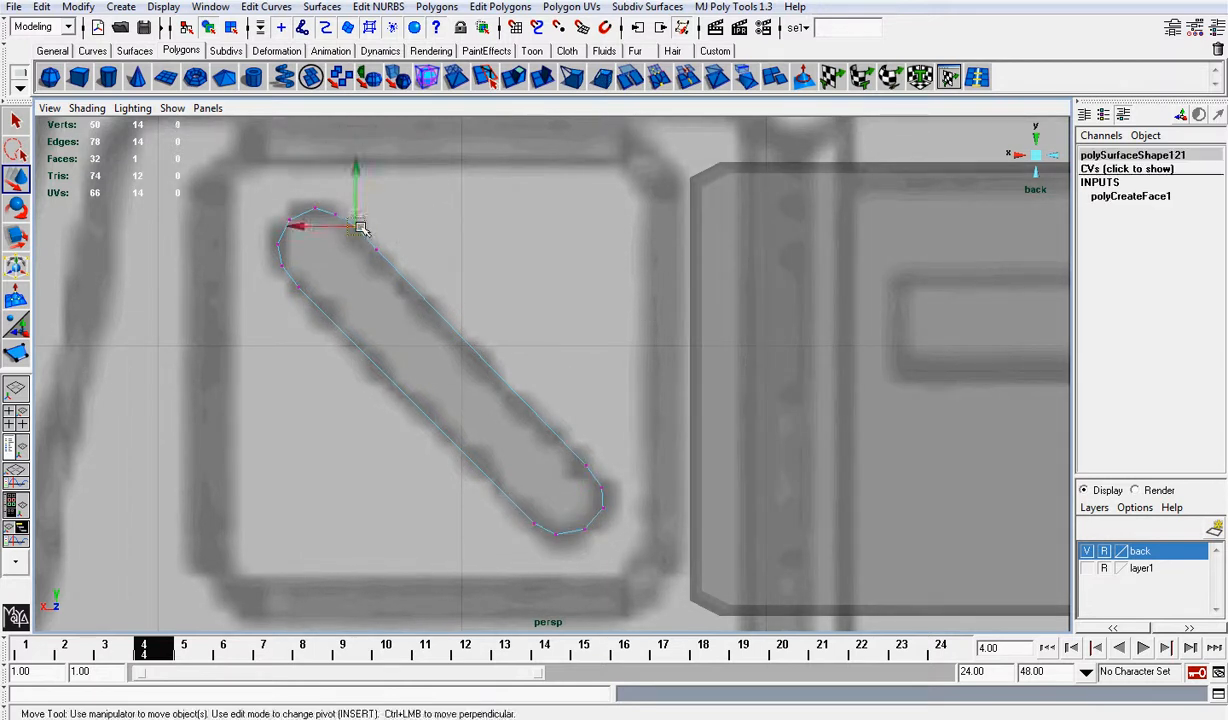
drag(357, 220, 358, 224)
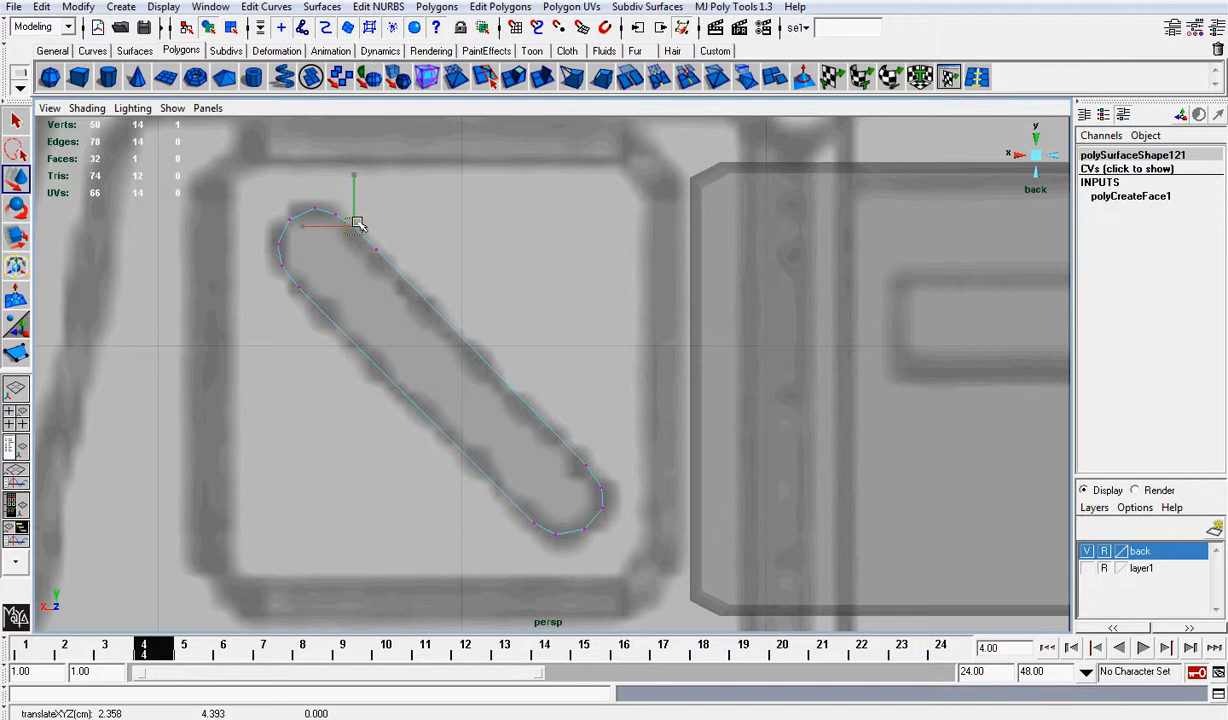
click(446, 287)
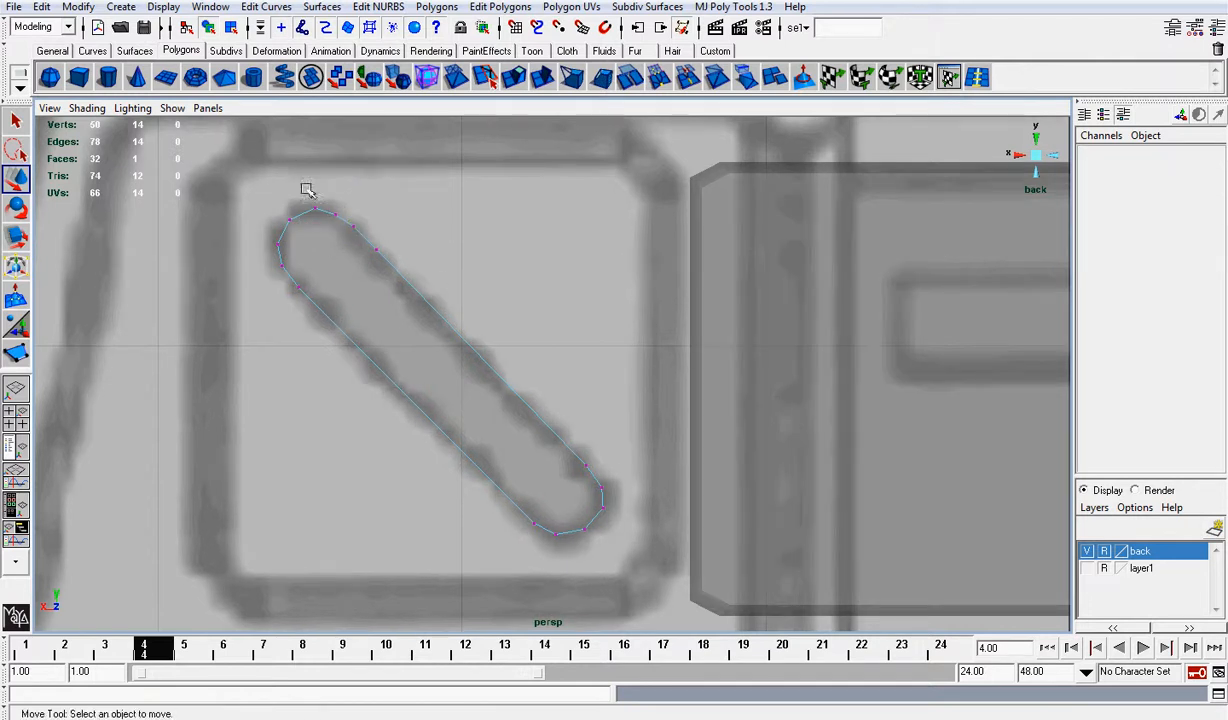
Step: Shift the two topmost vertices and the three outer side vertices of the slot's upper end to even out its curve
drag(284, 201, 324, 229)
click(301, 211)
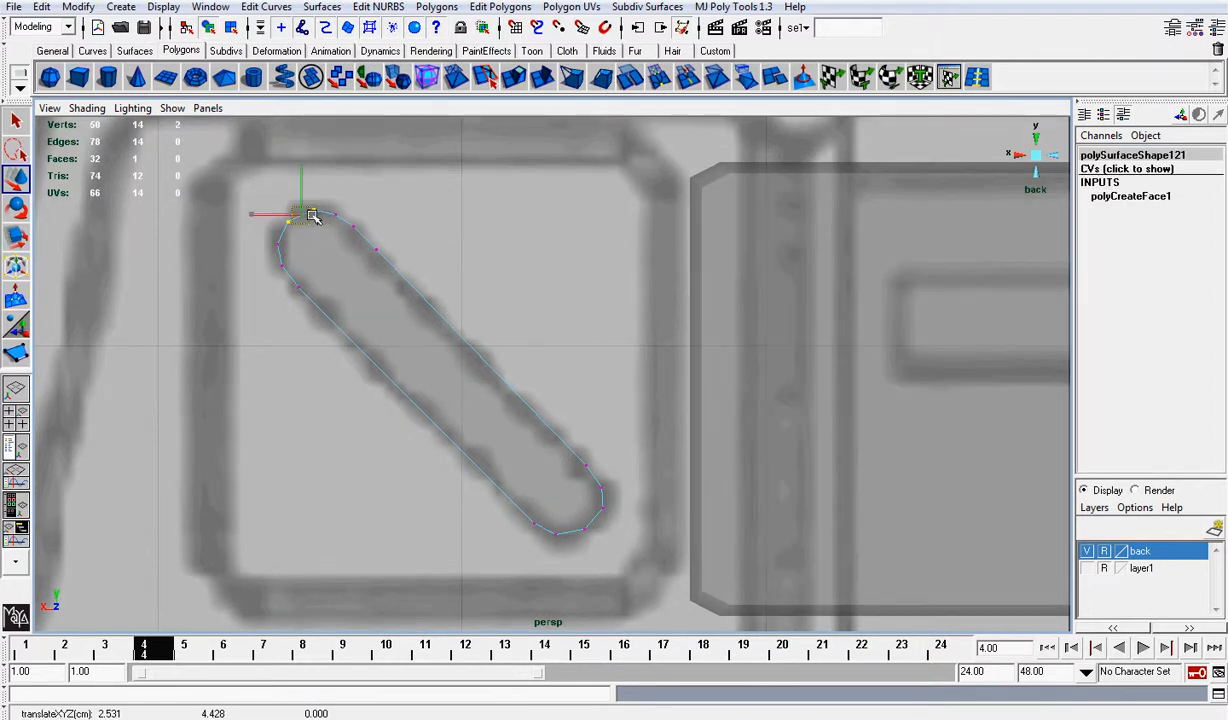
click(416, 245)
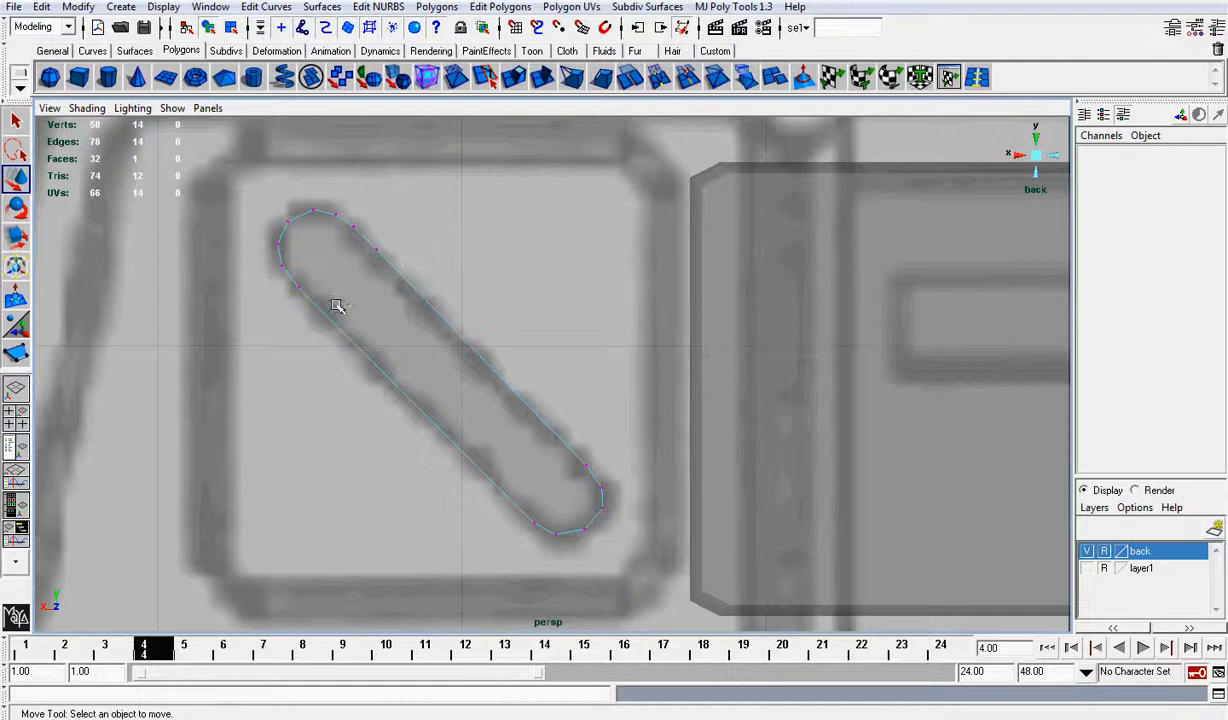
scroll(337, 306, down, 7)
scroll(458, 289, up, 5)
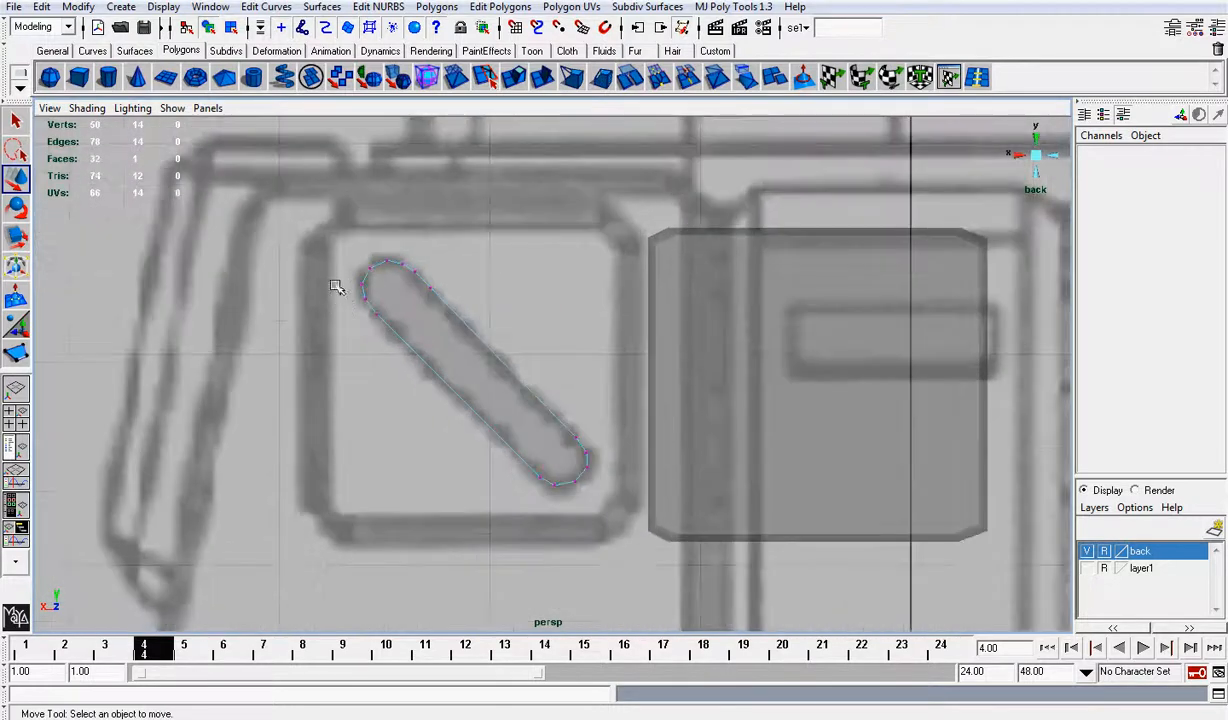
drag(340, 272, 397, 322)
click(368, 296)
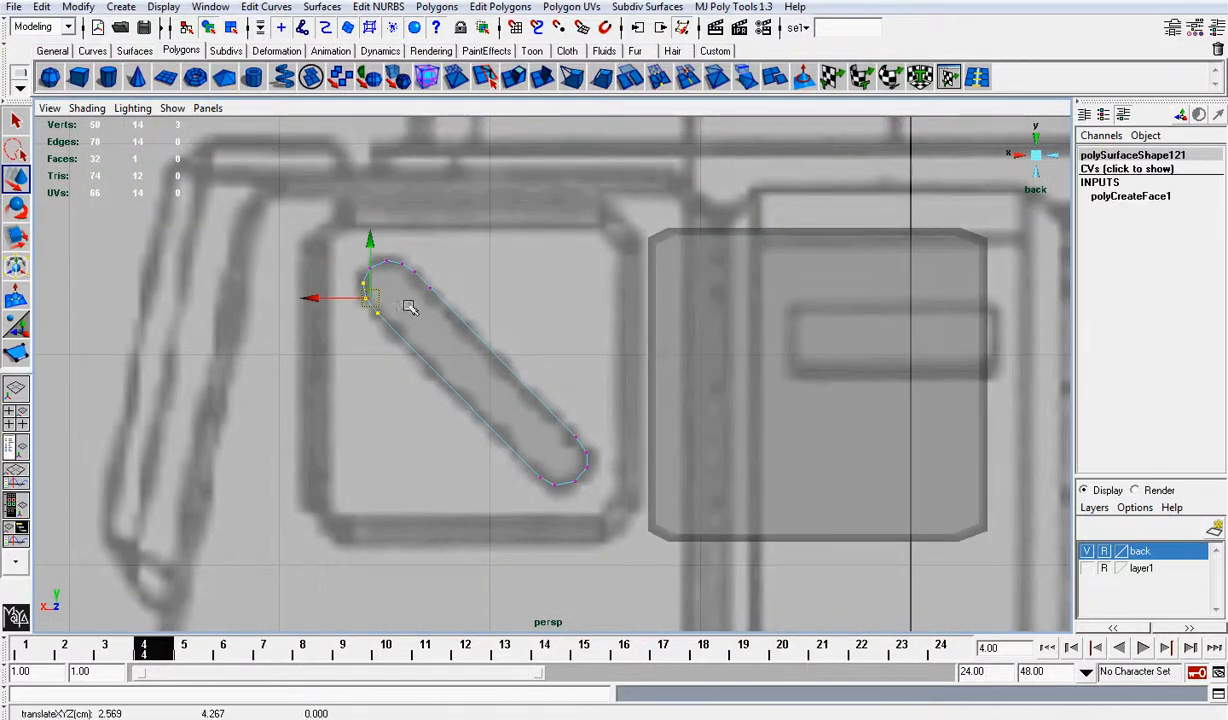
click(424, 323)
Step: Split the slot polygon with a first edge across its rounded upper end, from vertex to vertex
right_drag(427, 325, 430, 348)
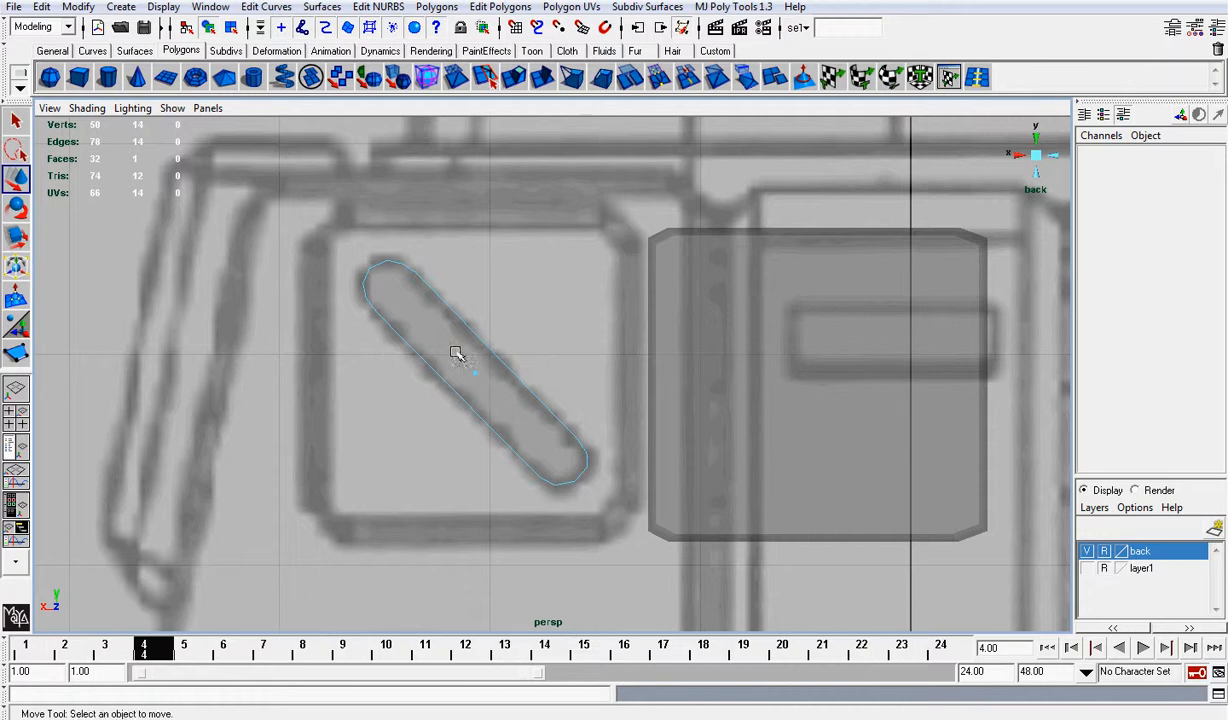
drag(456, 354, 505, 418)
click(414, 282)
click(478, 79)
scroll(351, 228, up, 1)
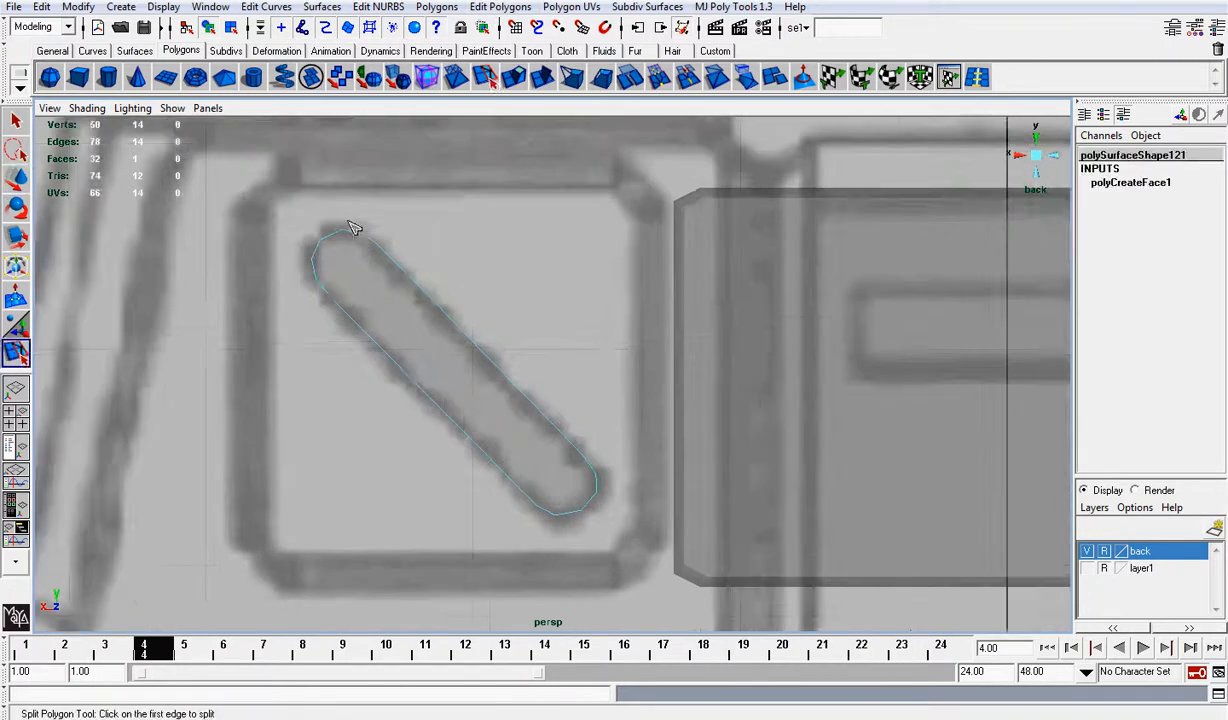
click(353, 237)
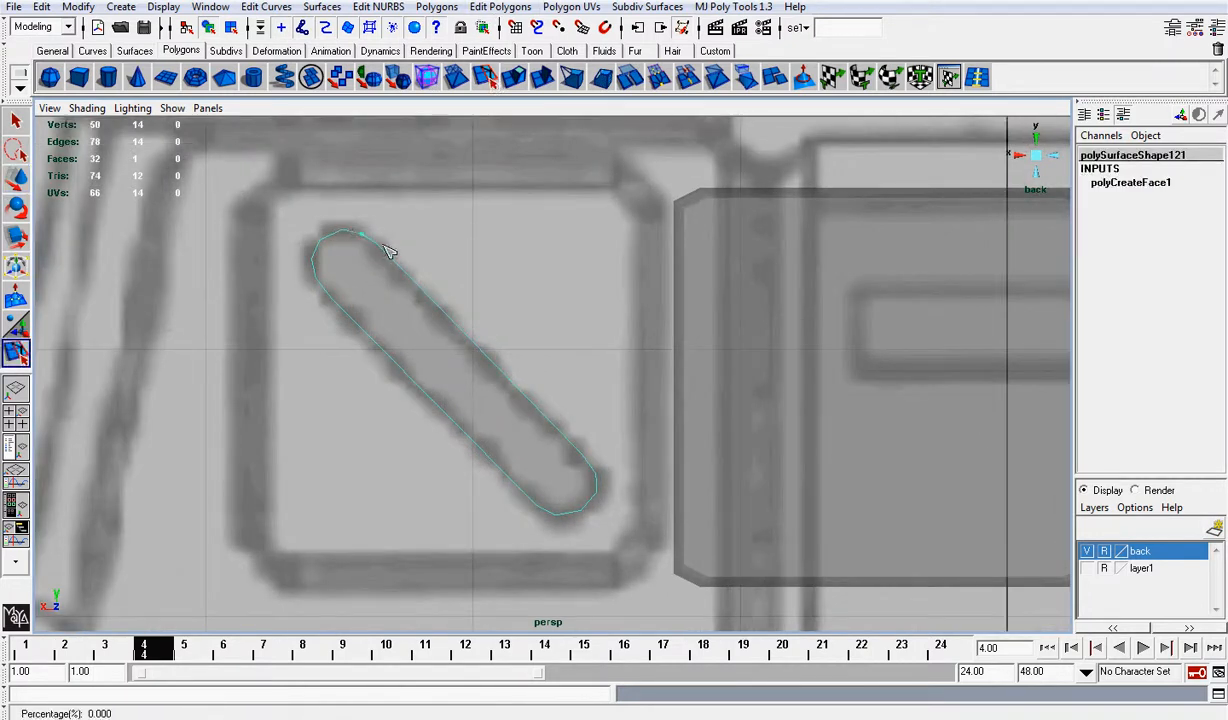
click(313, 278)
key(Return)
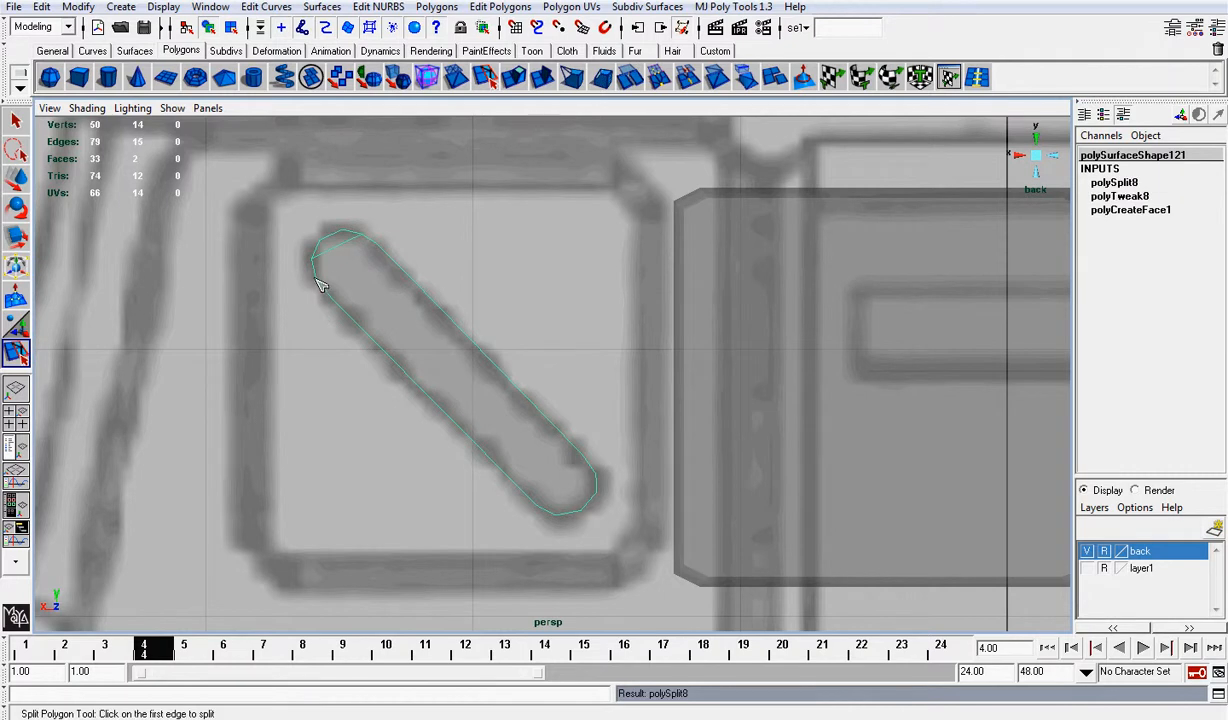
Step: Add two more split edges between opposite vertices below the first cut on the slot's upper end
drag(365, 237, 387, 257)
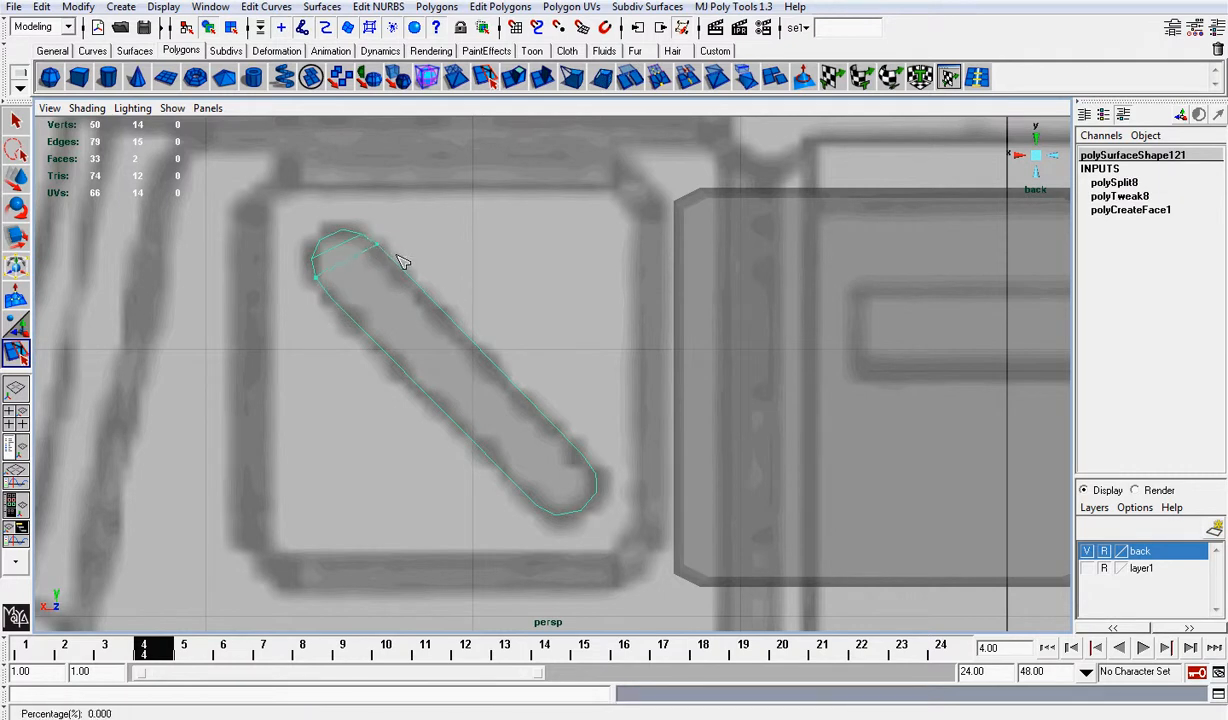
key(Return)
click(328, 294)
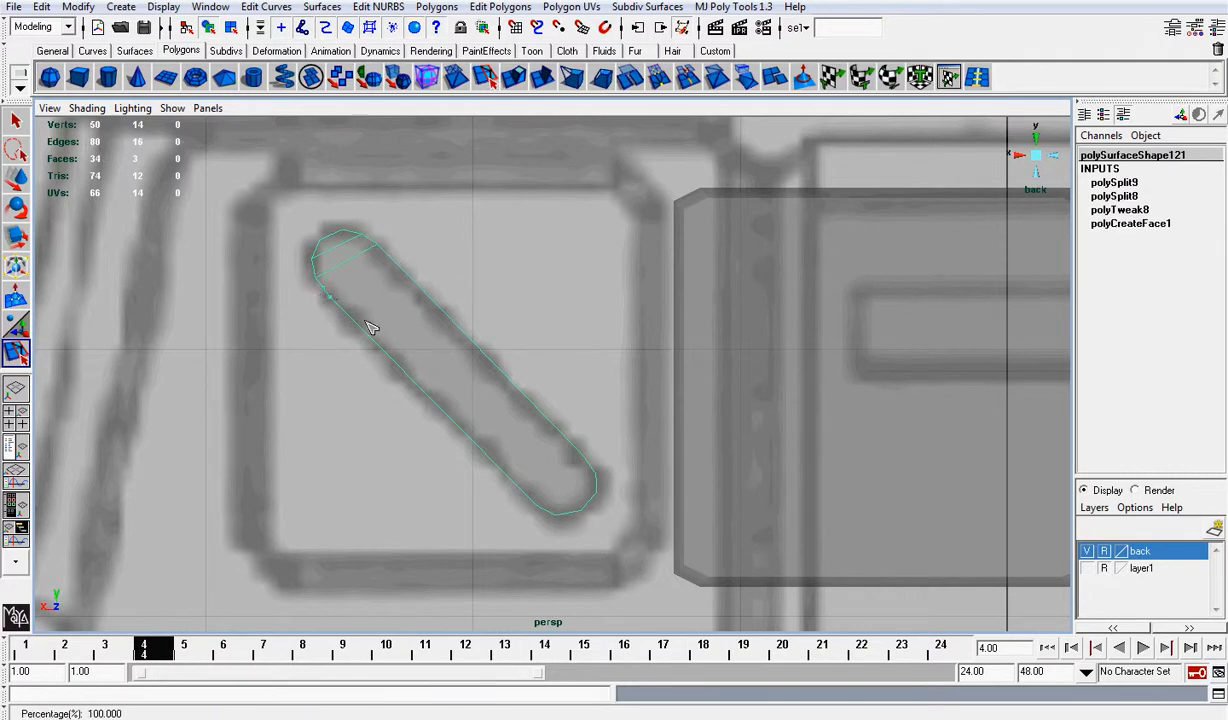
click(398, 266)
key(Return)
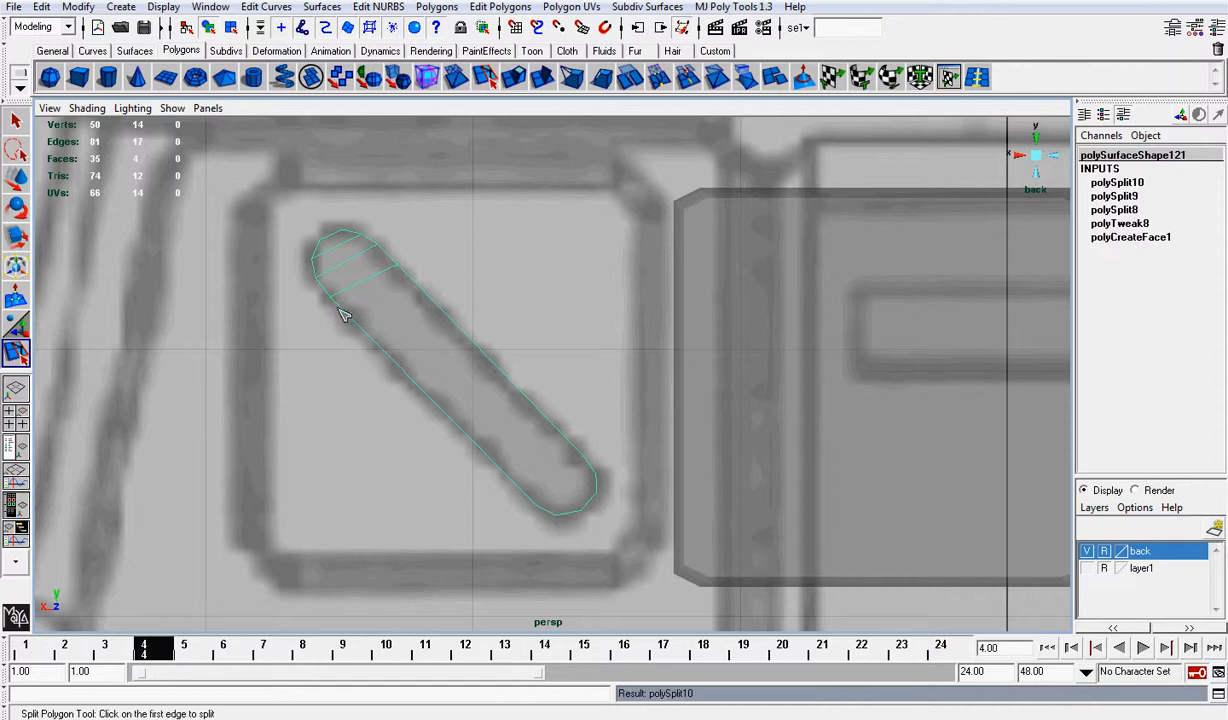
Step: Split the slot's rounded lower end with two edges joining opposite vertices
drag(343, 315, 595, 519)
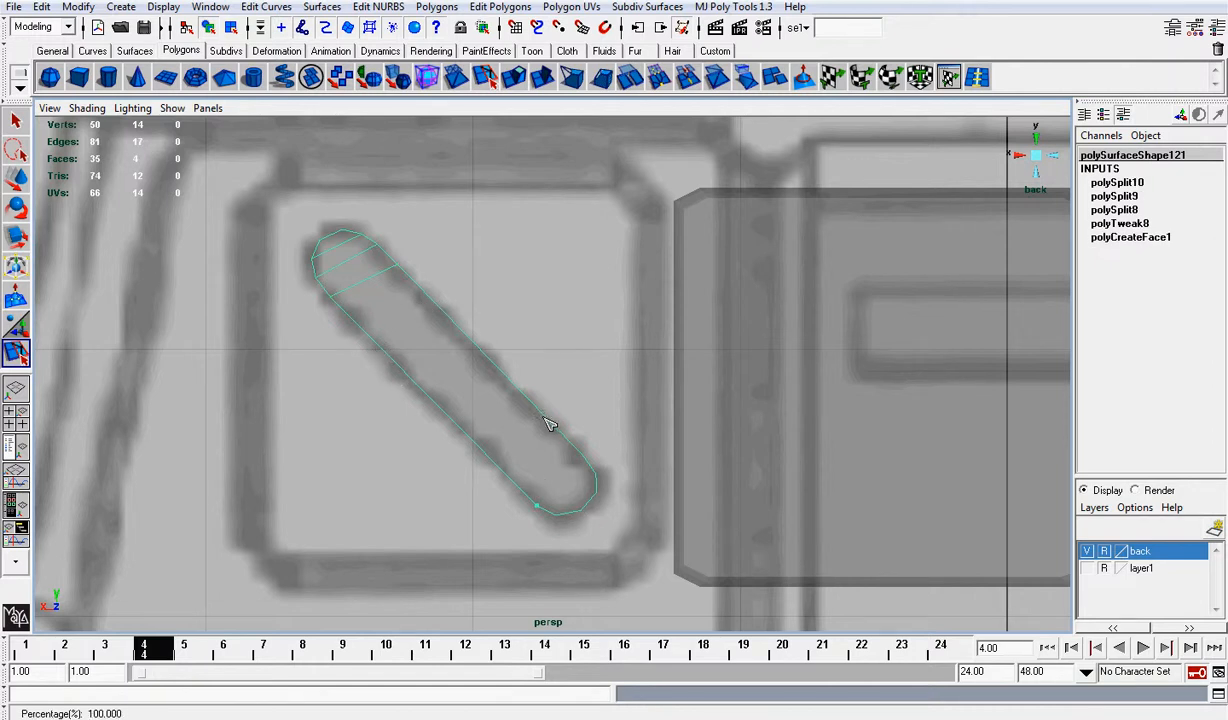
drag(545, 418, 587, 459)
key(Return)
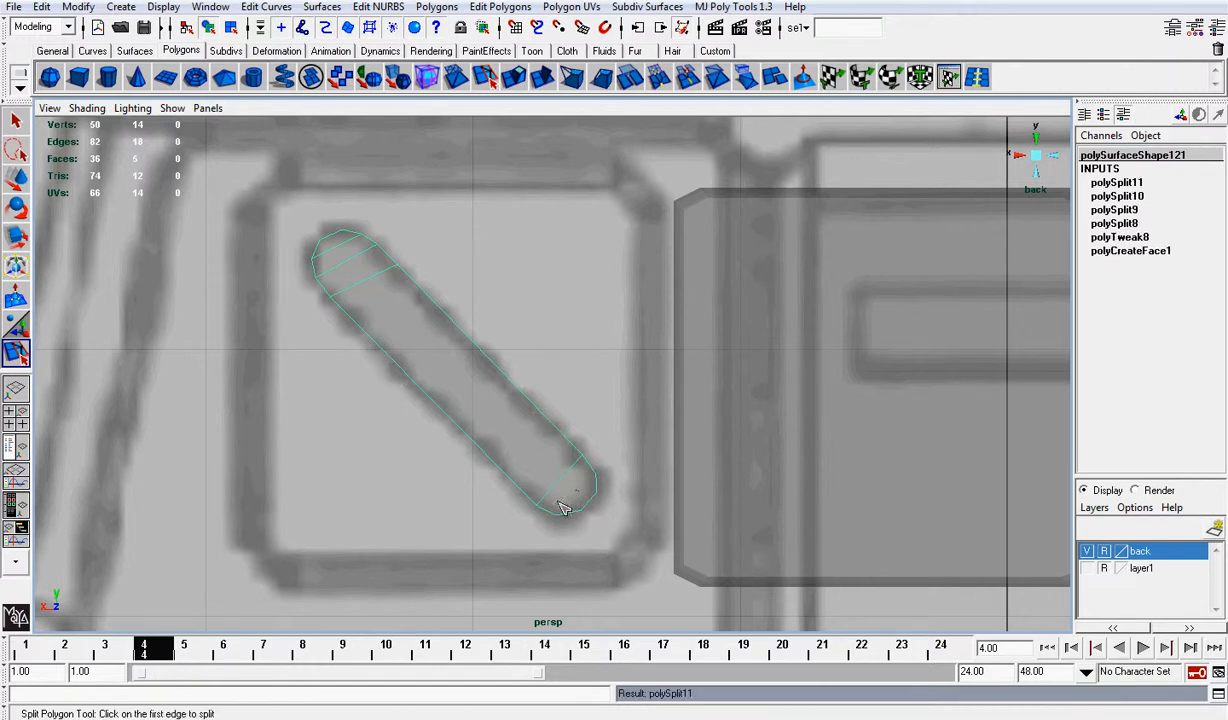
drag(562, 508, 604, 481)
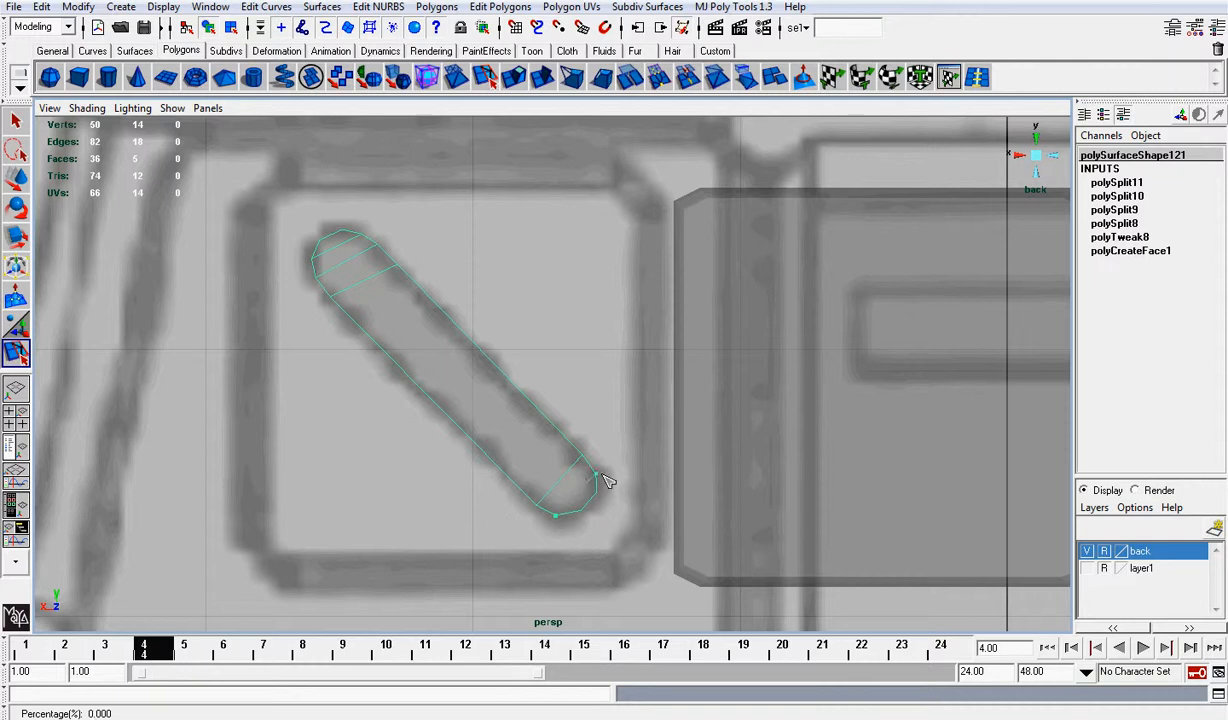
key(Return)
mouse_move(558, 424)
mouse_down()
mouse_move(584, 455)
mouse_move(548, 415)
mouse_up()
mouse_move(484, 462)
mouse_down()
mouse_move(506, 473)
mouse_move(502, 459)
mouse_up()
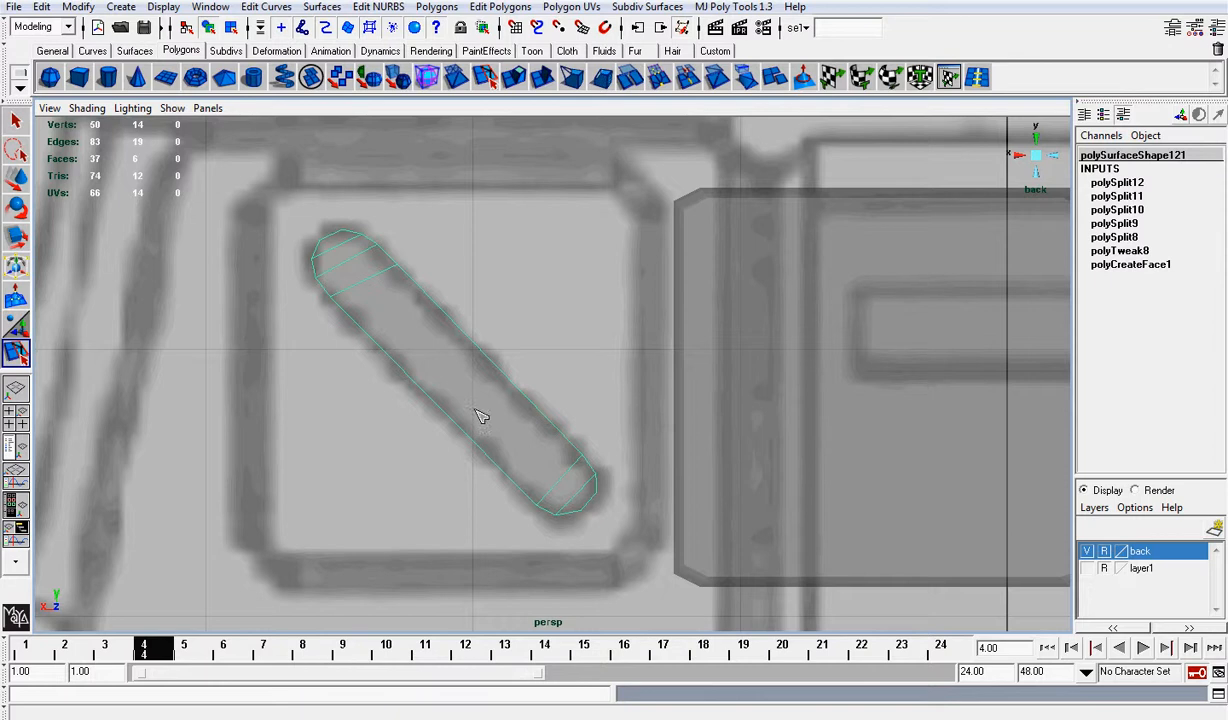
click(480, 416)
Step: Select all six faces of the slot shape and extrude them together outward from the reference plane into a long bar
right_drag(460, 383, 466, 424)
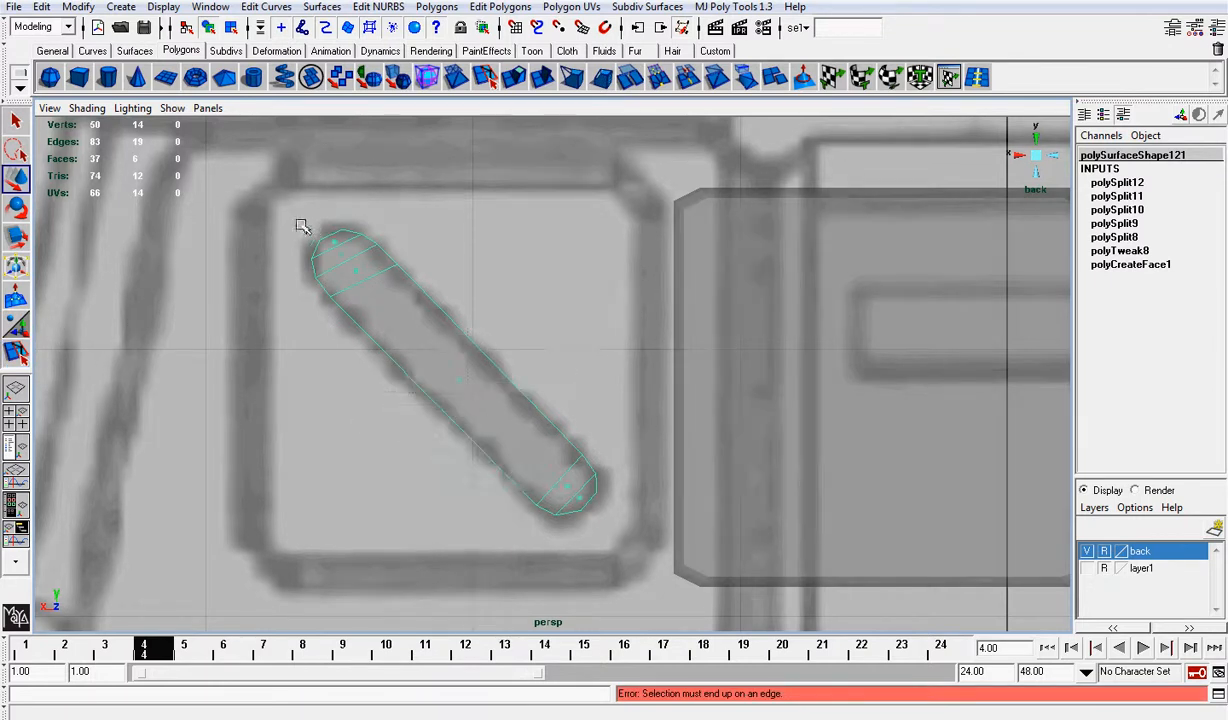
drag(302, 226, 625, 539)
key(w)
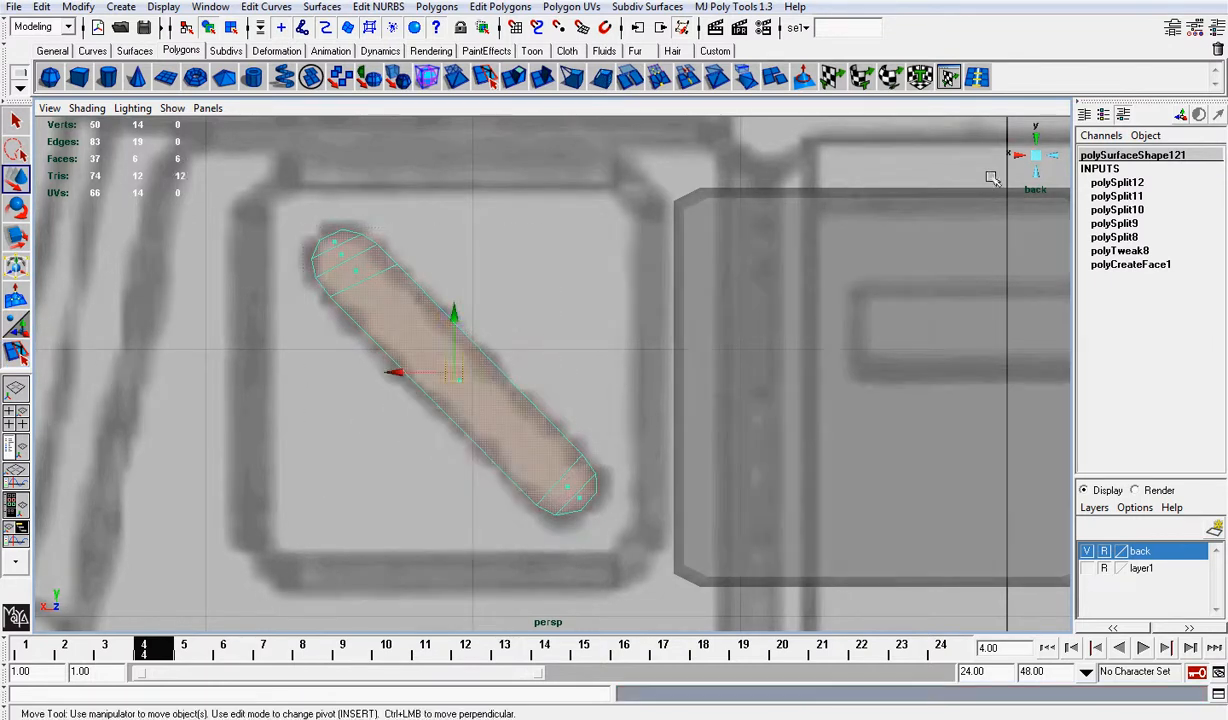
alt+drag(1000, 155, 645, 250)
click(498, 78)
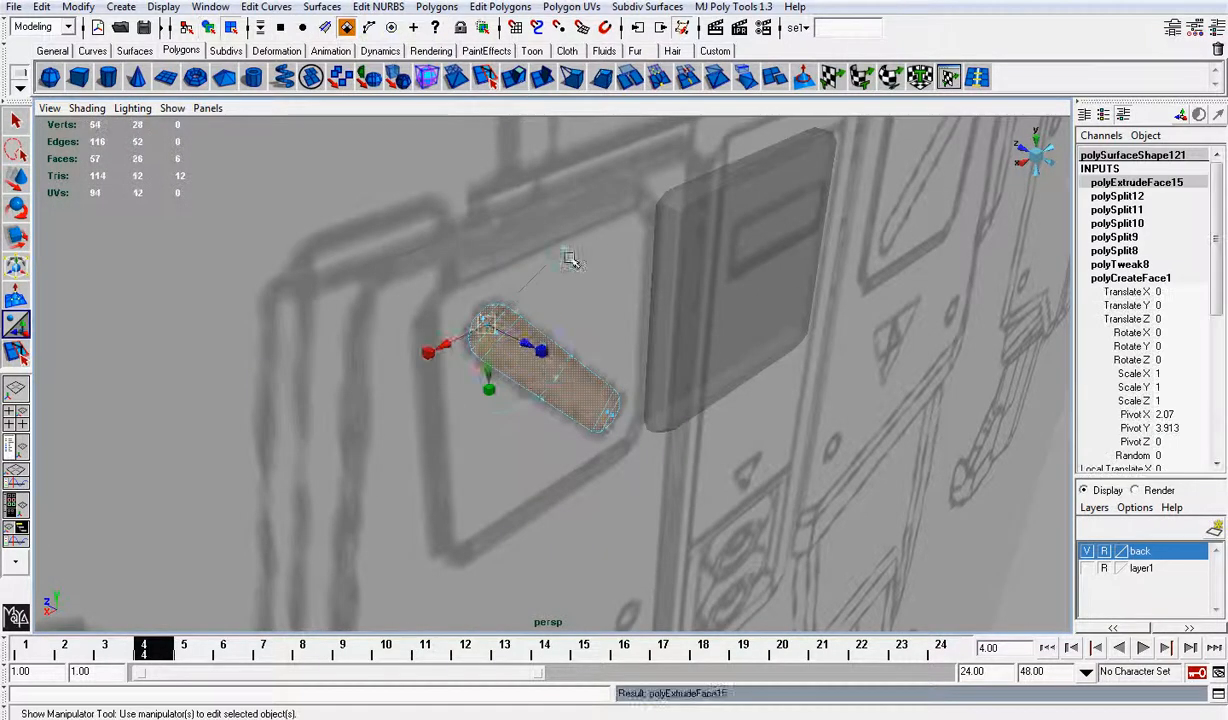
scroll(572, 260, down, 3)
click(585, 262)
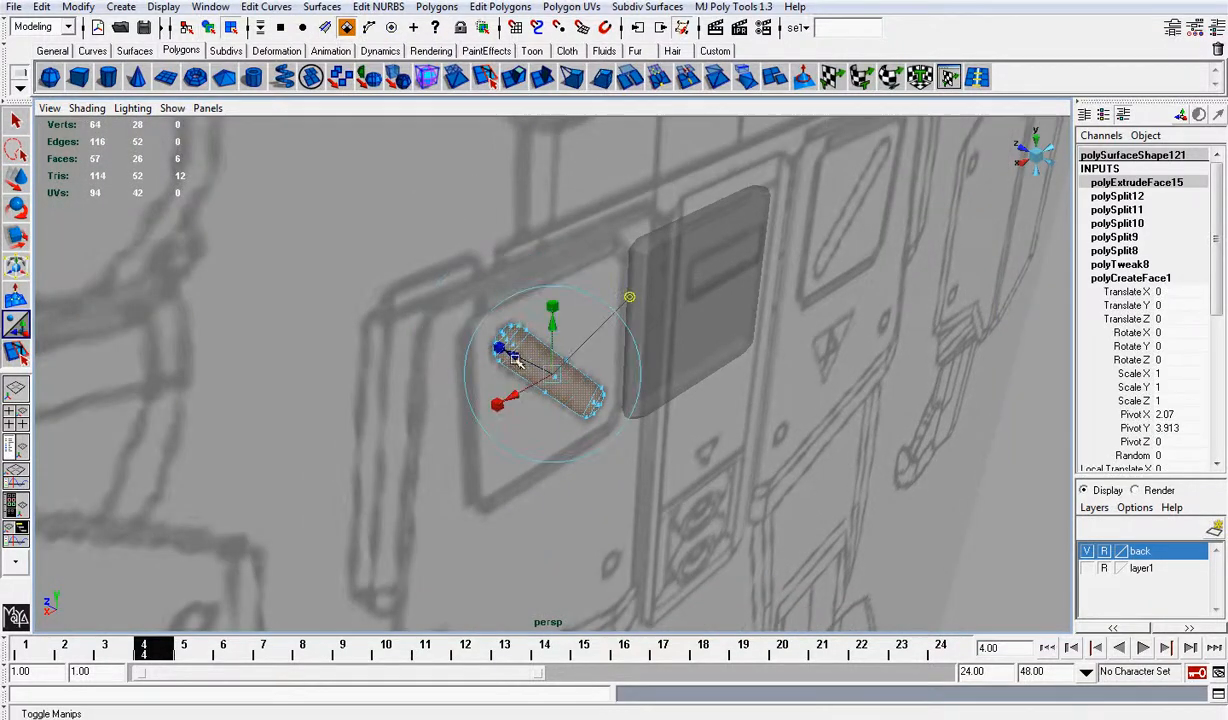
drag(513, 352, 732, 446)
Step: Select the extruded slot as a whole object and center its pivot
right_click(624, 396)
click(687, 375)
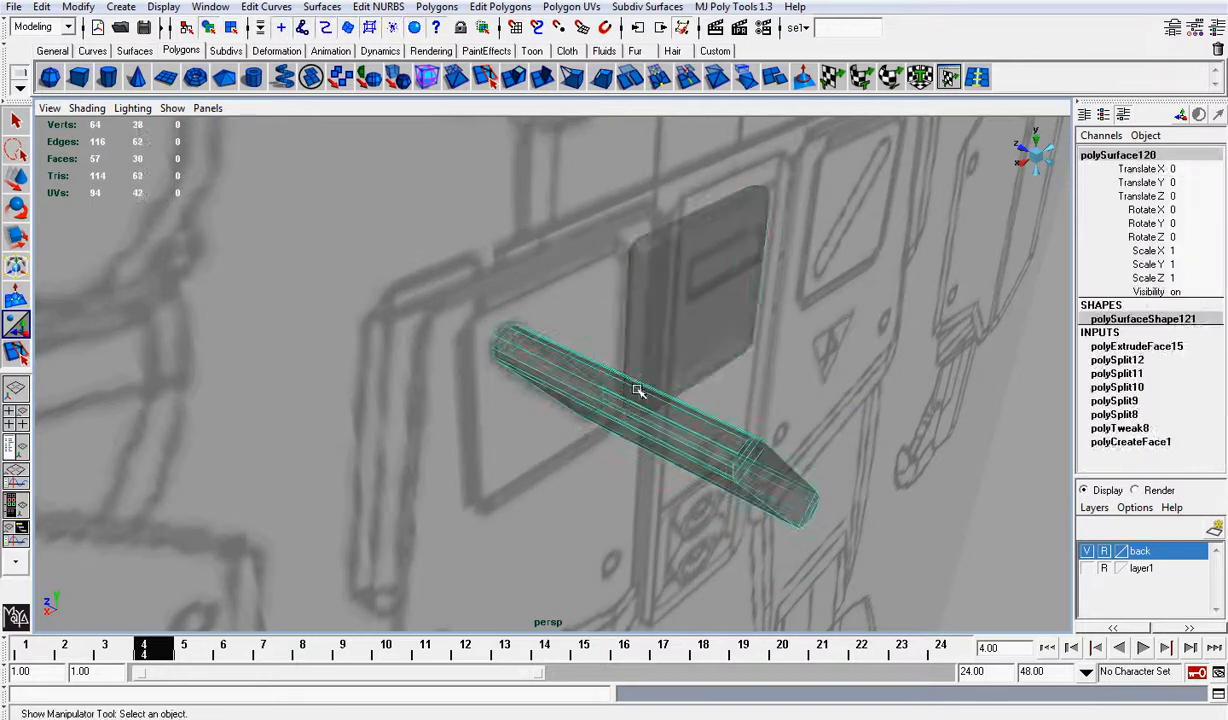
click(78, 7)
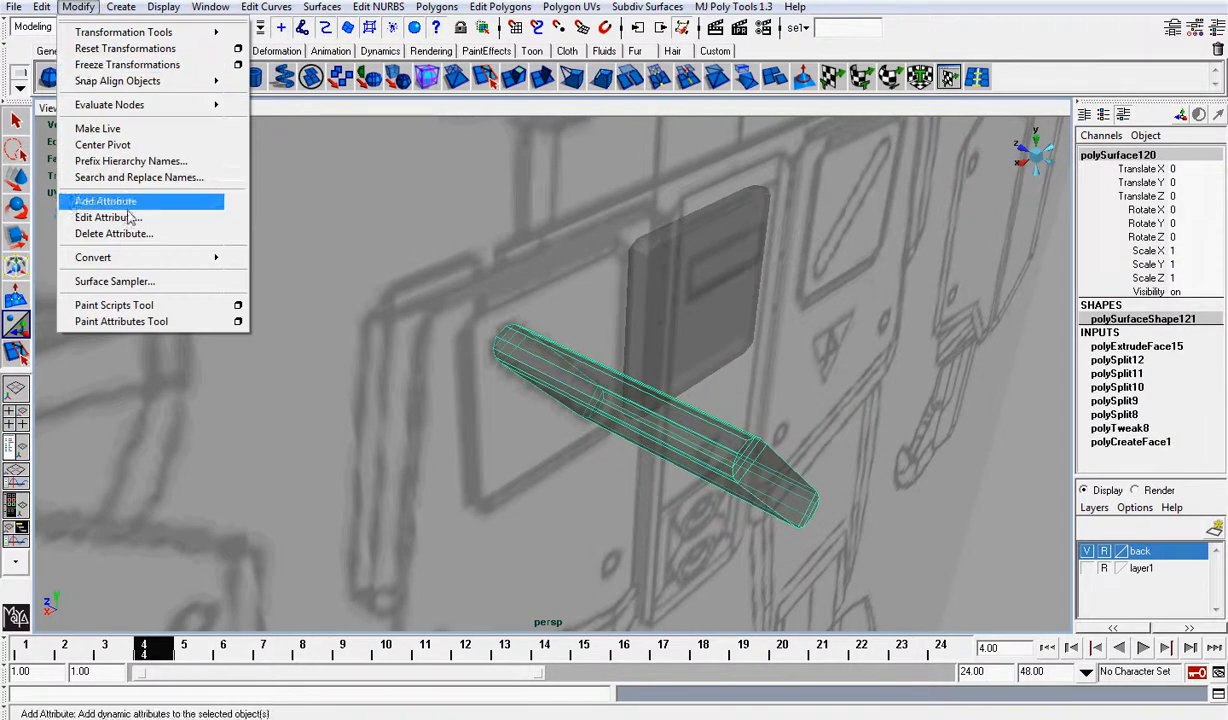
click(130, 150)
Step: Turn off X-Ray shading, select the bevelled box and hide the back reference layer
click(87, 108)
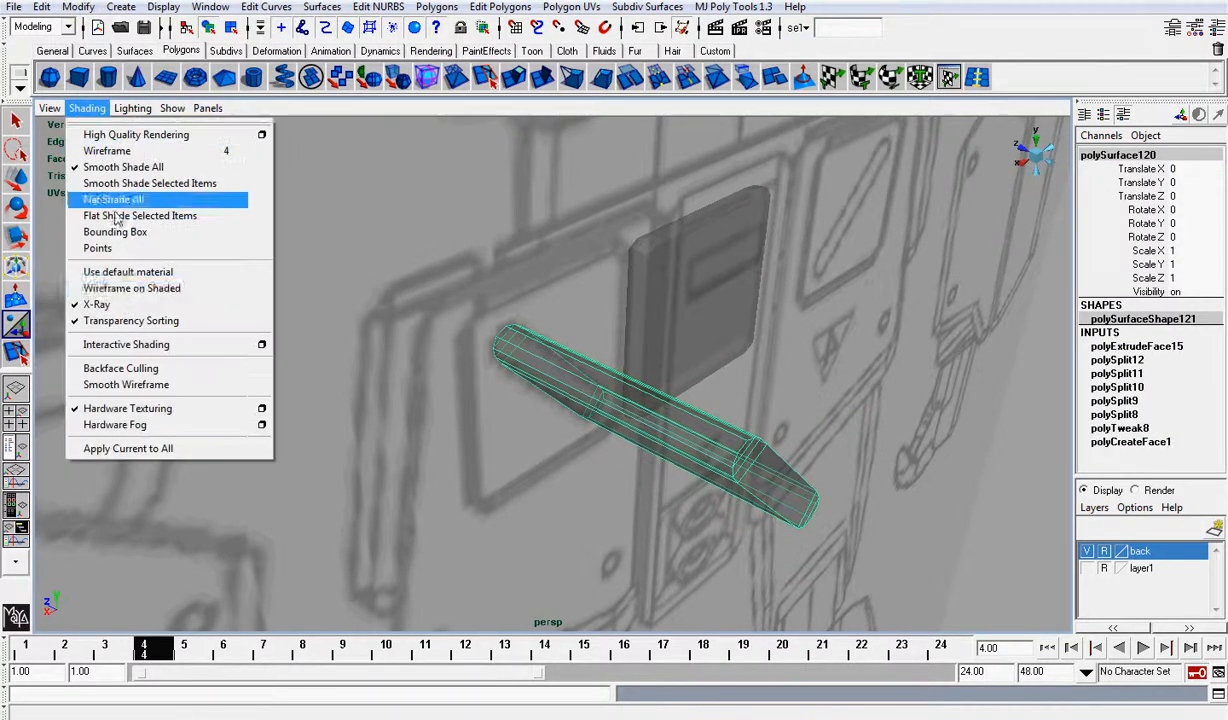
click(96, 294)
alt+drag(646, 292, 757, 323)
click(757, 323)
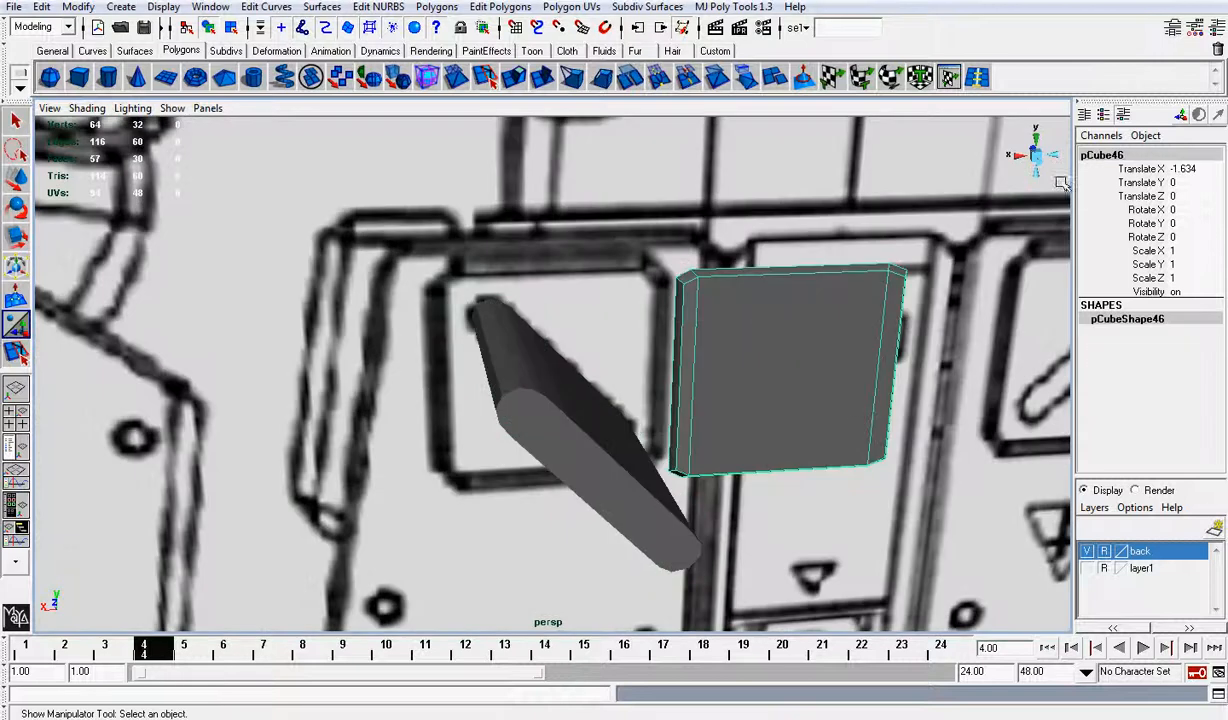
click(1087, 551)
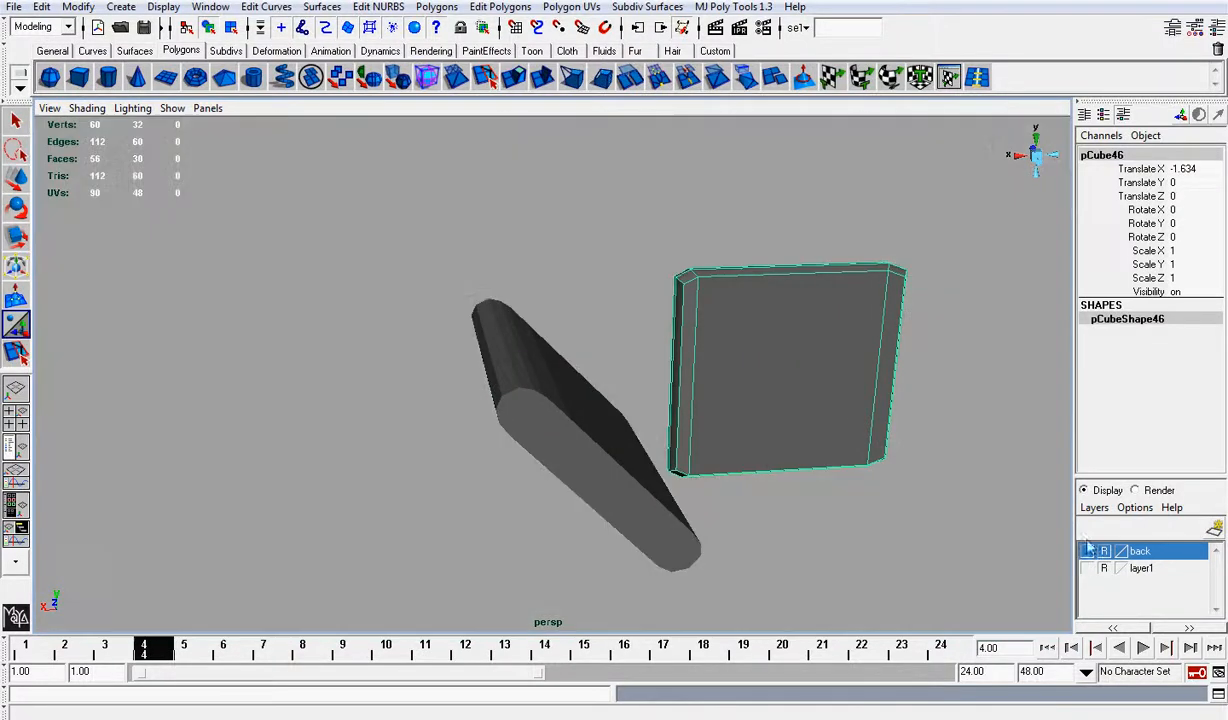
Step: Set the bevelled box's Translate X to 0 so it lines up with the slot bar
click(1182, 168)
text(0)
key(Return)
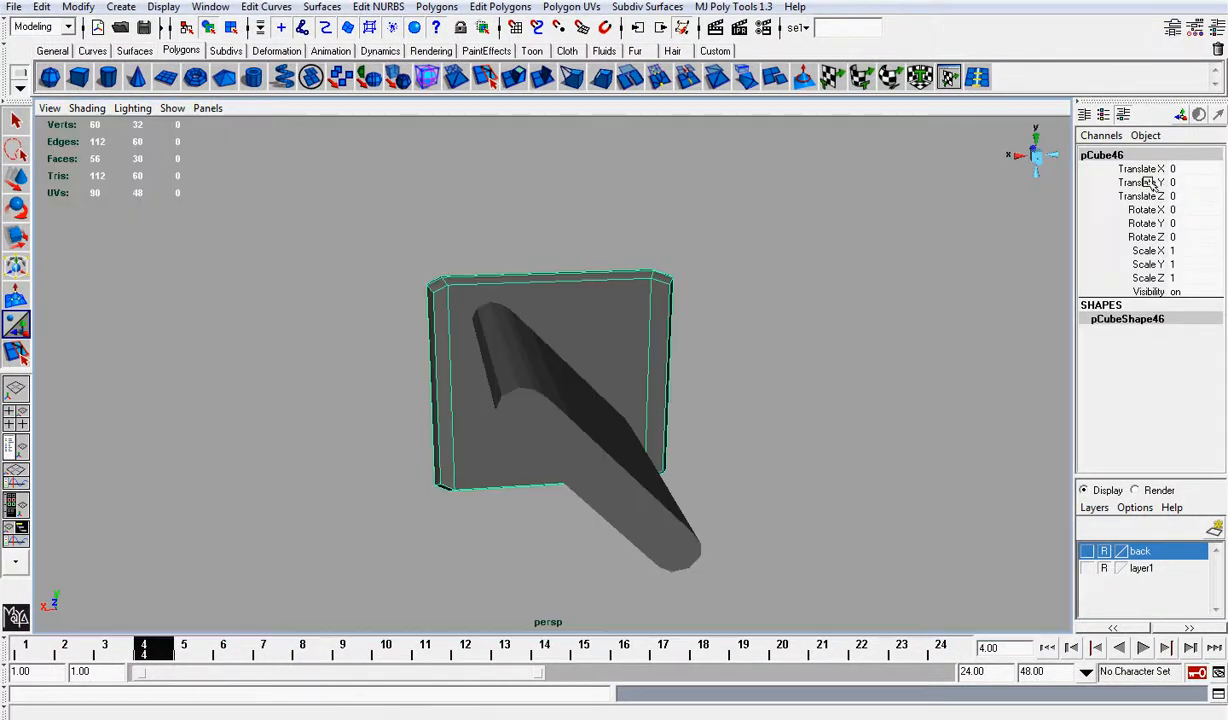
Step: Freeze the transformations of the extruded slot bar and delete its construction history
alt+drag(643, 345, 686, 358)
click(684, 360)
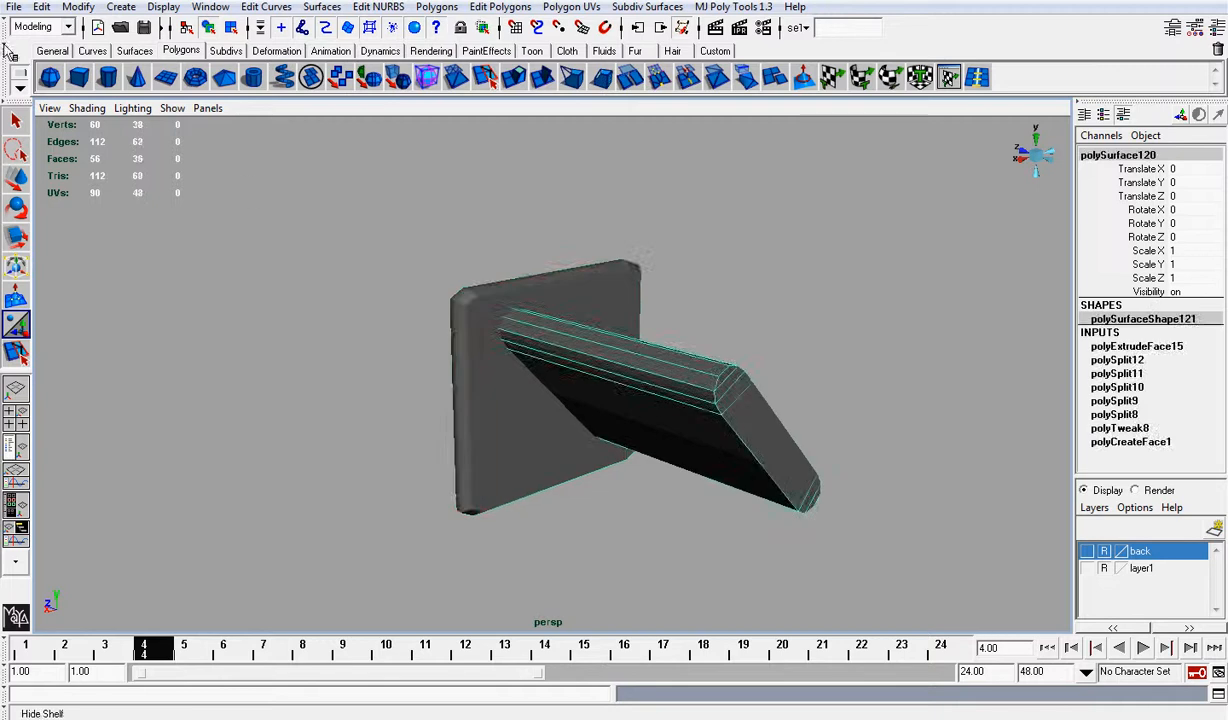
click(78, 7)
click(120, 64)
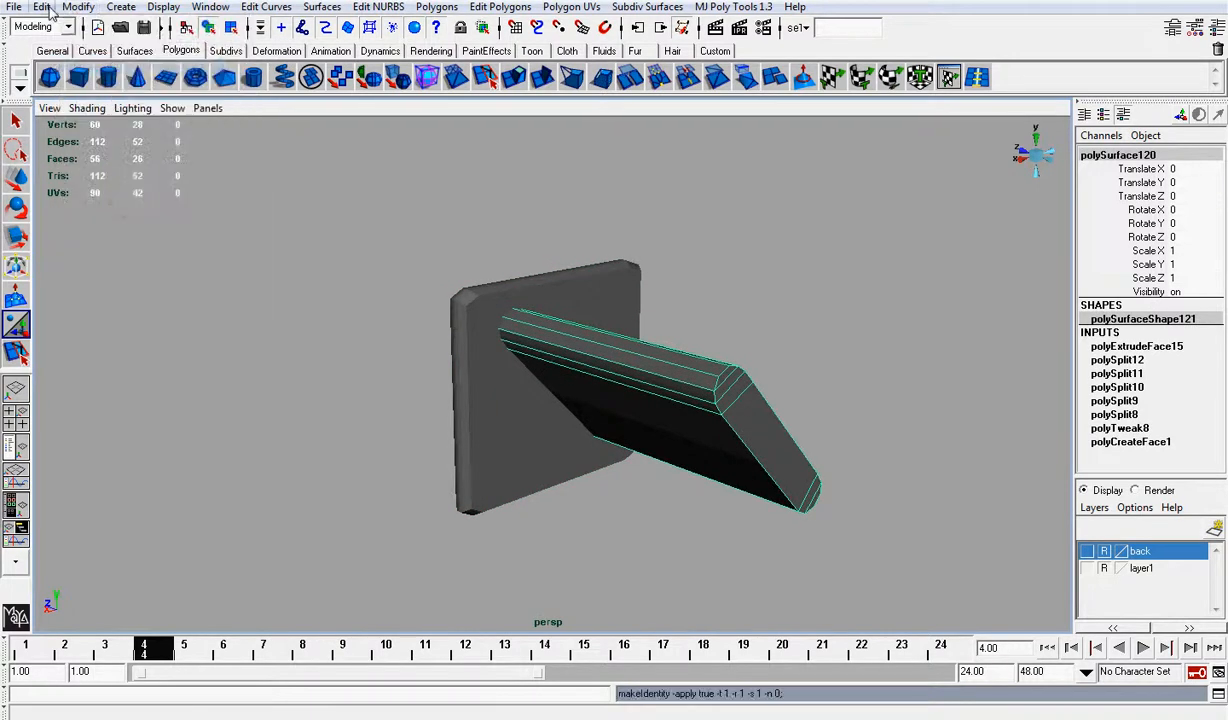
click(42, 7)
mouse_move(130, 205)
click(278, 209)
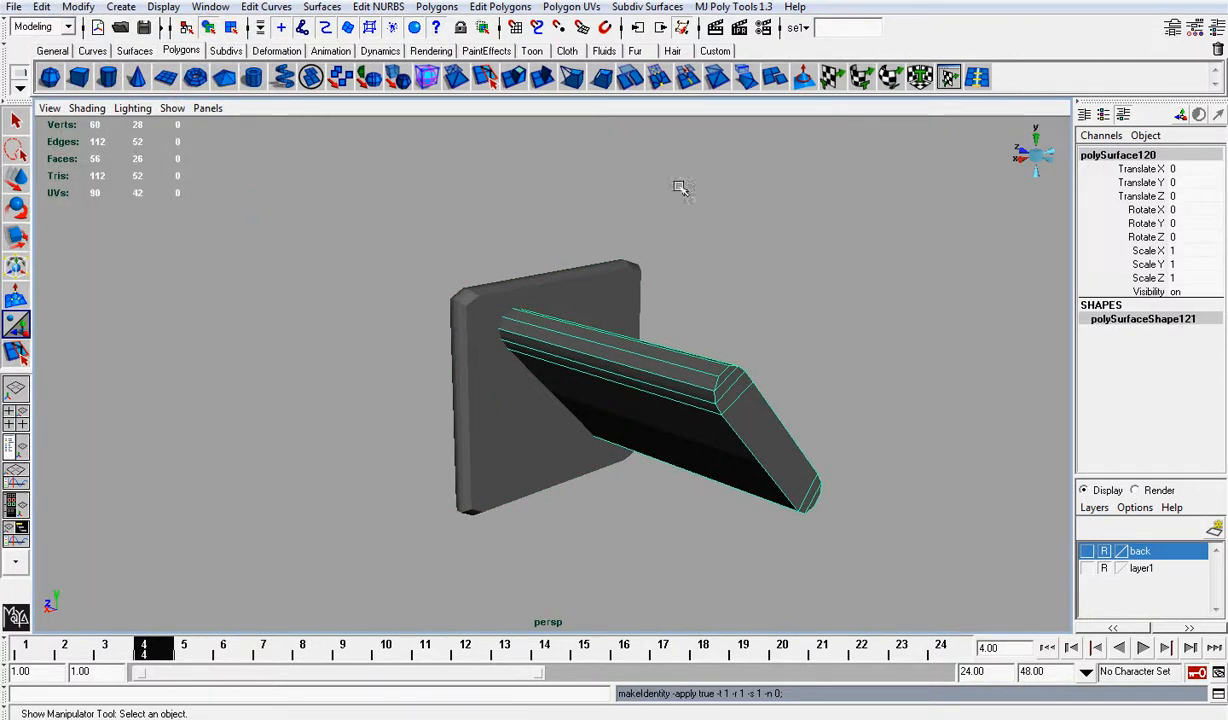
Step: Move the slot bar about 0.045 along Z so its end sinks into the bevelled box
click(682, 189)
alt+drag(663, 361, 722, 377)
click(722, 337)
scroll(723, 338, up, 5)
key(w)
alt+drag(722, 377, 698, 367)
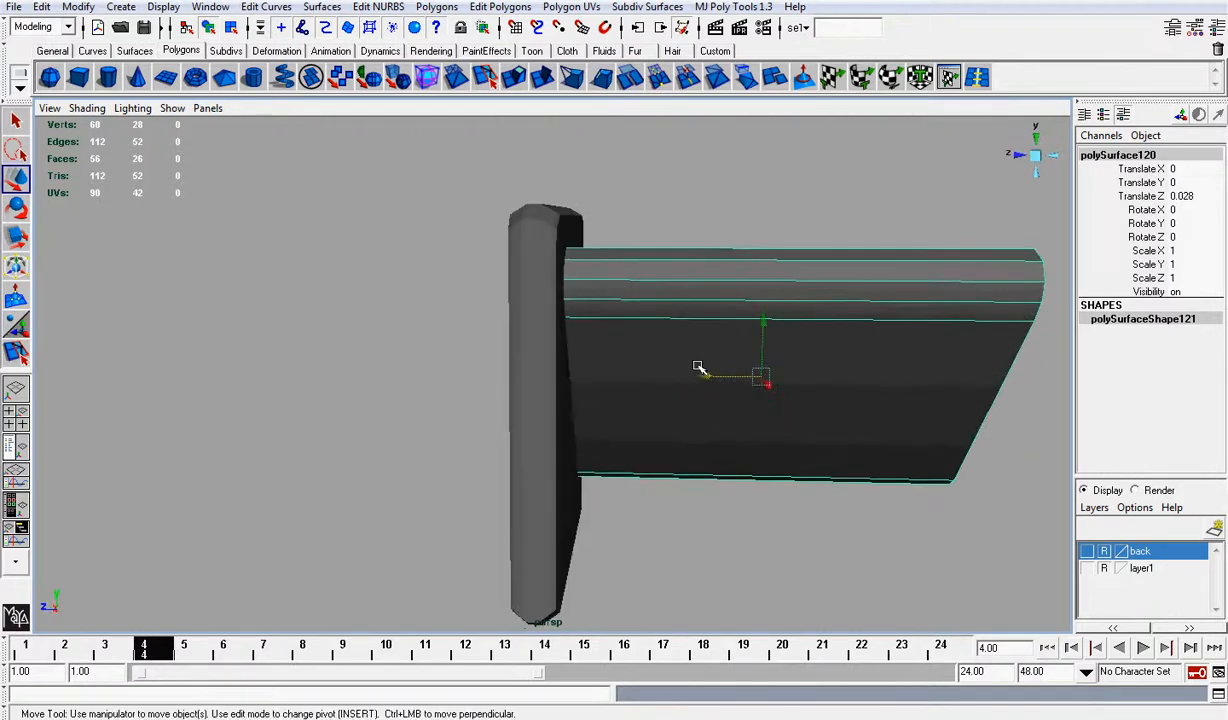
Step: Subtract the slot bar from the bevelled box with a Boolean Difference to carve the diagonal slot
click(512, 229)
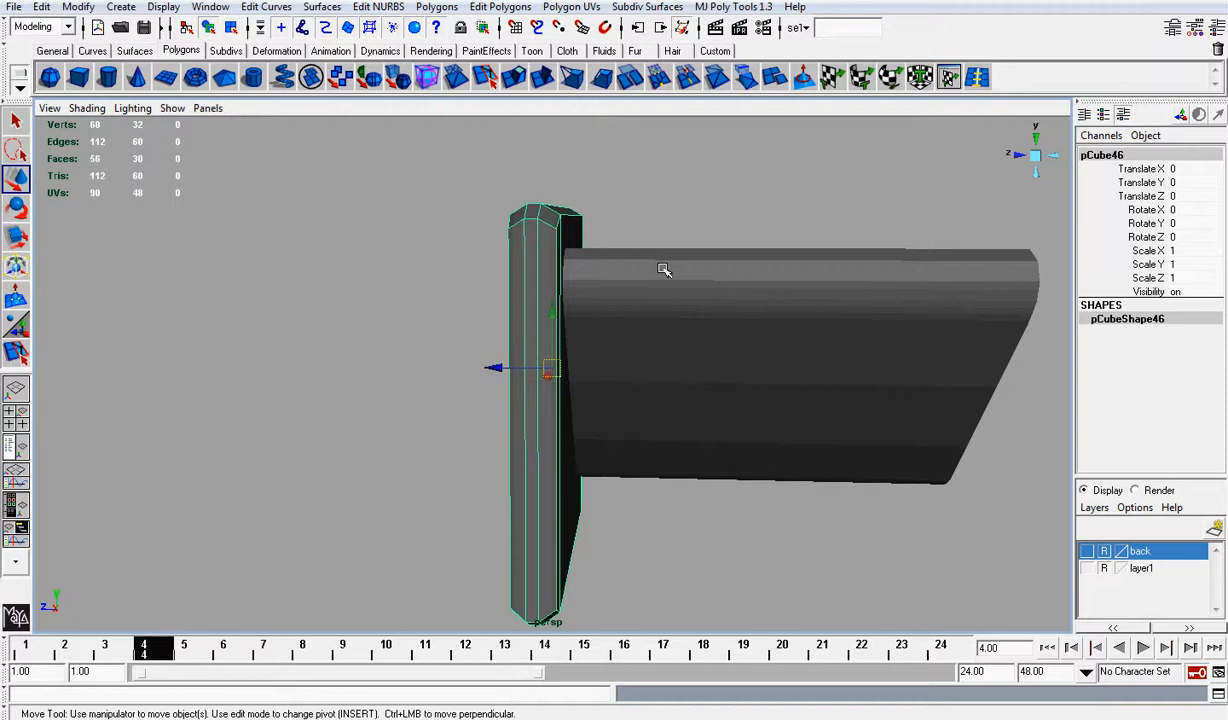
click(663, 270)
click(437, 7)
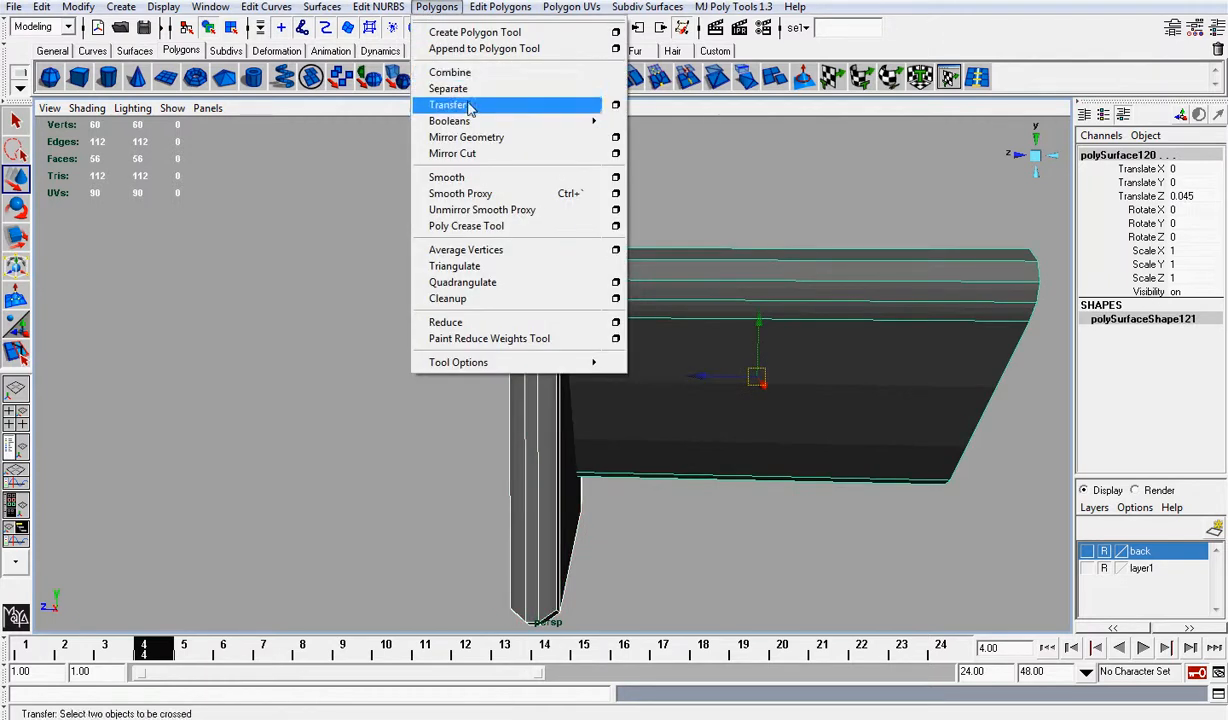
mouse_move(450, 124)
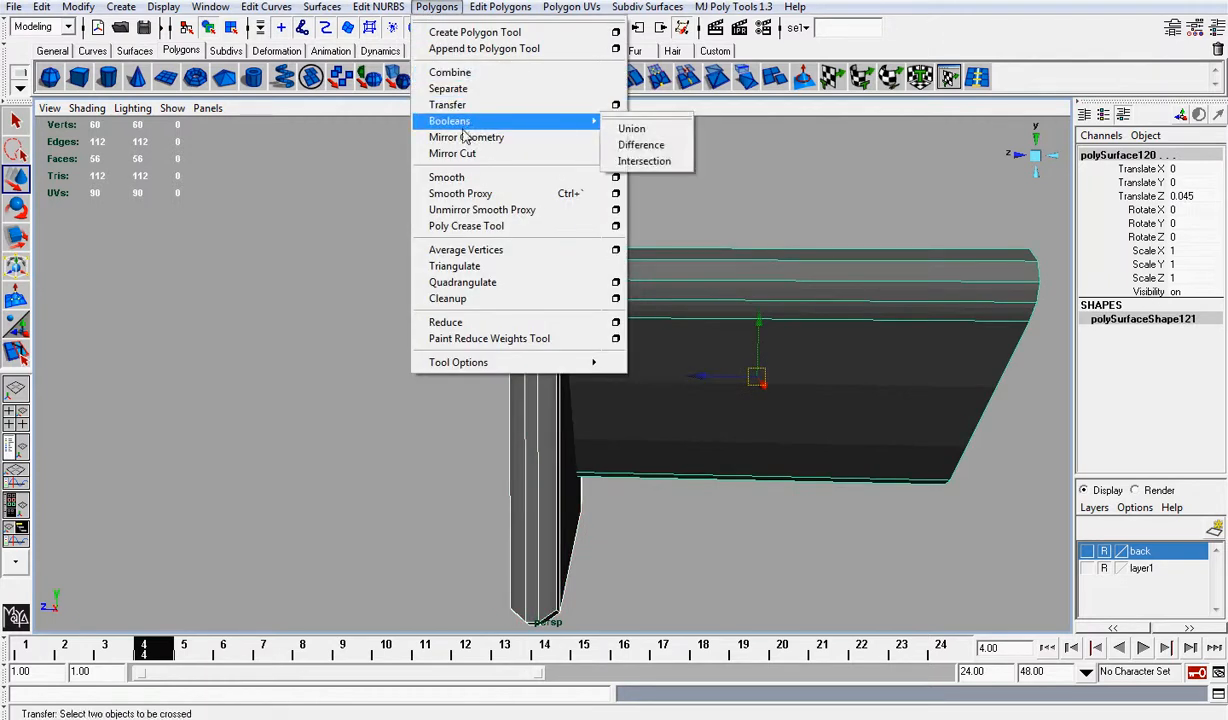
click(685, 137)
alt+drag(713, 217, 548, 164)
click(625, 162)
alt+drag(630, 230, 665, 300)
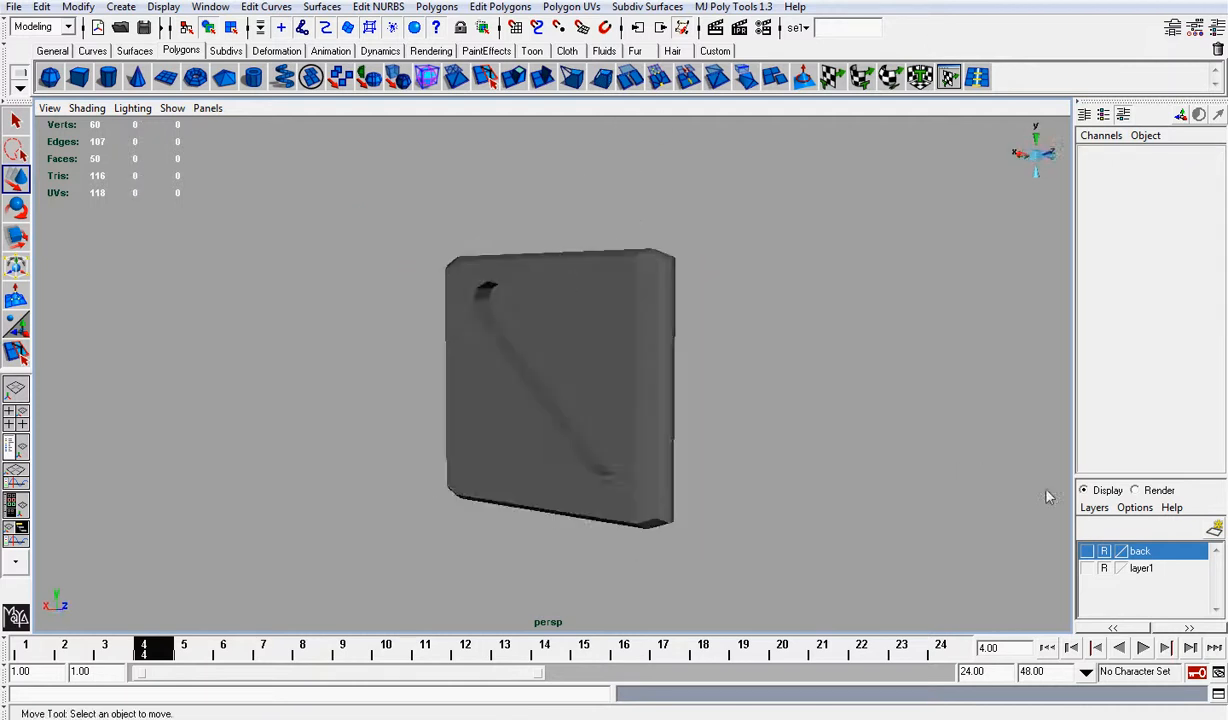
Step: Compare the carved box with the back reference drawing, hide the reference again and inspect the slot's edges up close
click(1087, 551)
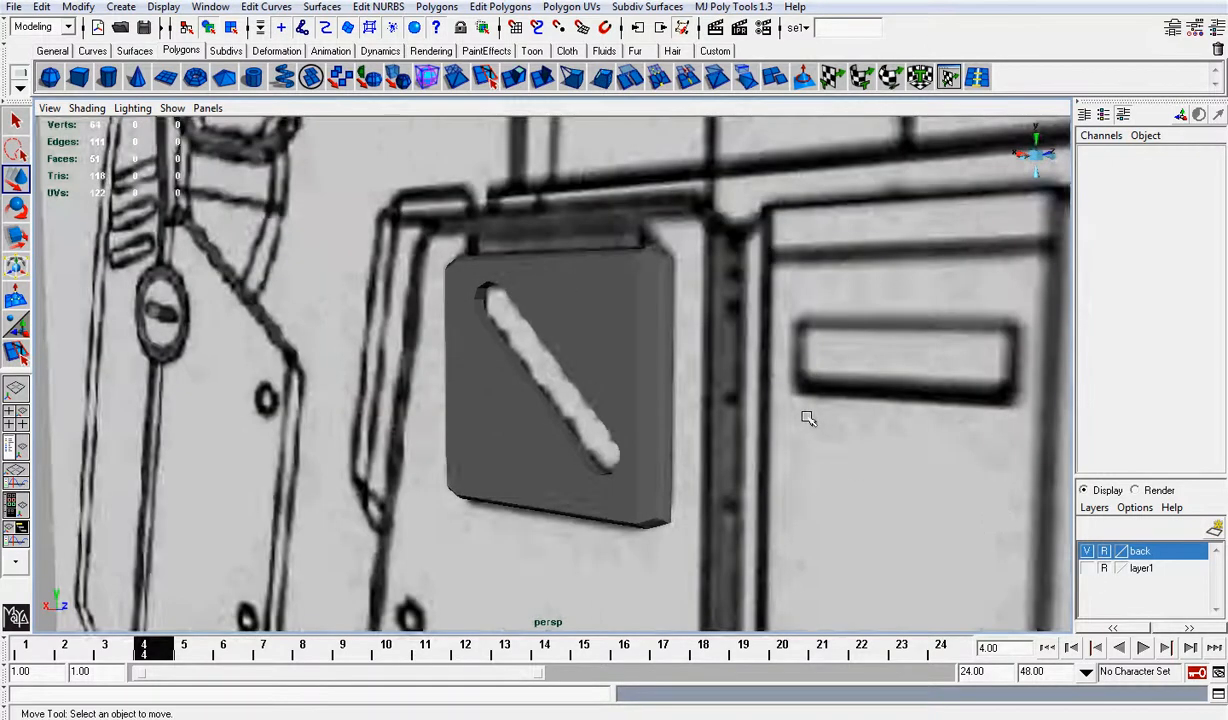
mouse_move(803, 417)
alt+mouse_down()
mouse_move(735, 392)
mouse_move(788, 396)
alt+mouse_up()
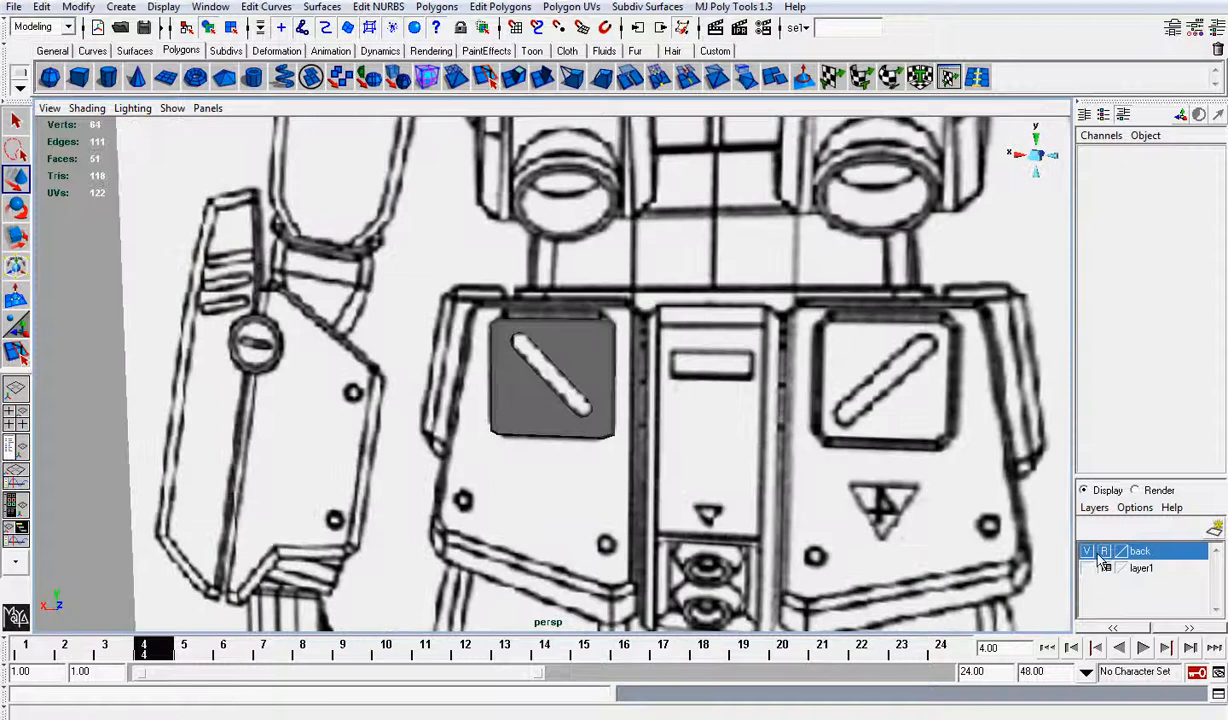
click(1088, 552)
scroll(605, 372, up, 4)
click(605, 372)
scroll(523, 277, up, 4)
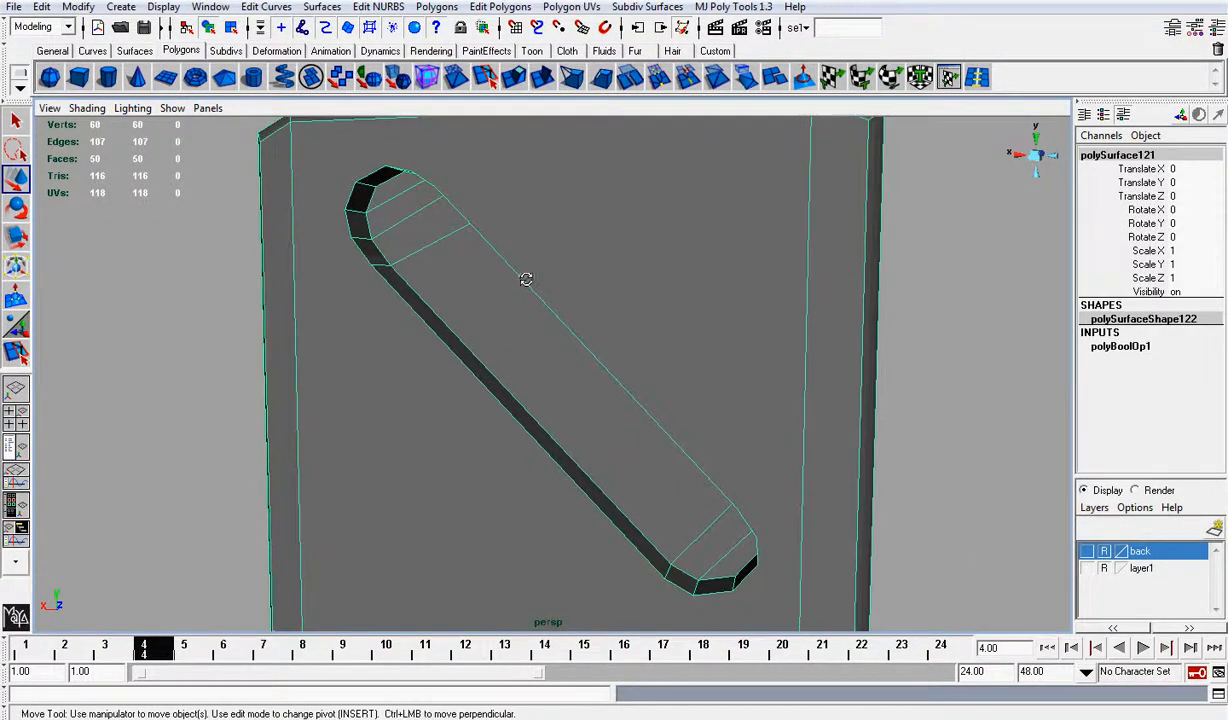
alt+drag(523, 277, 540, 230)
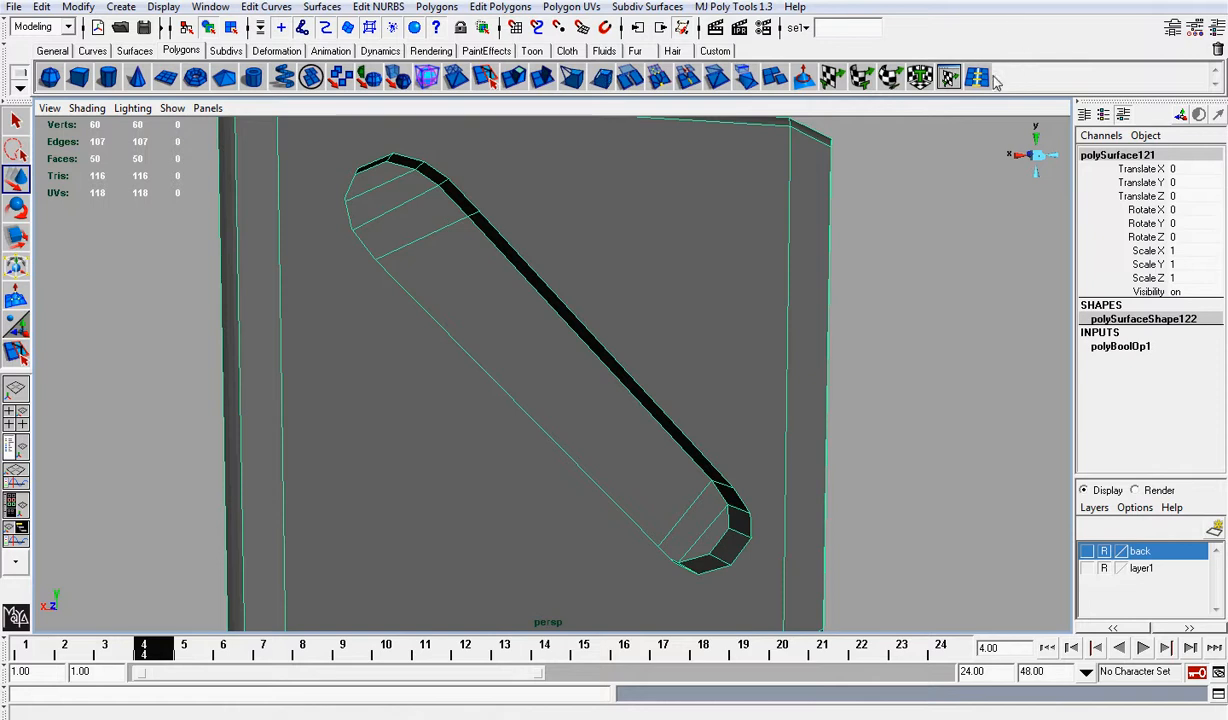
Step: Try to split an edge ring across the carved box from its vertical bevel edge, undo it and return to object mode
click(978, 77)
click(1052, 157)
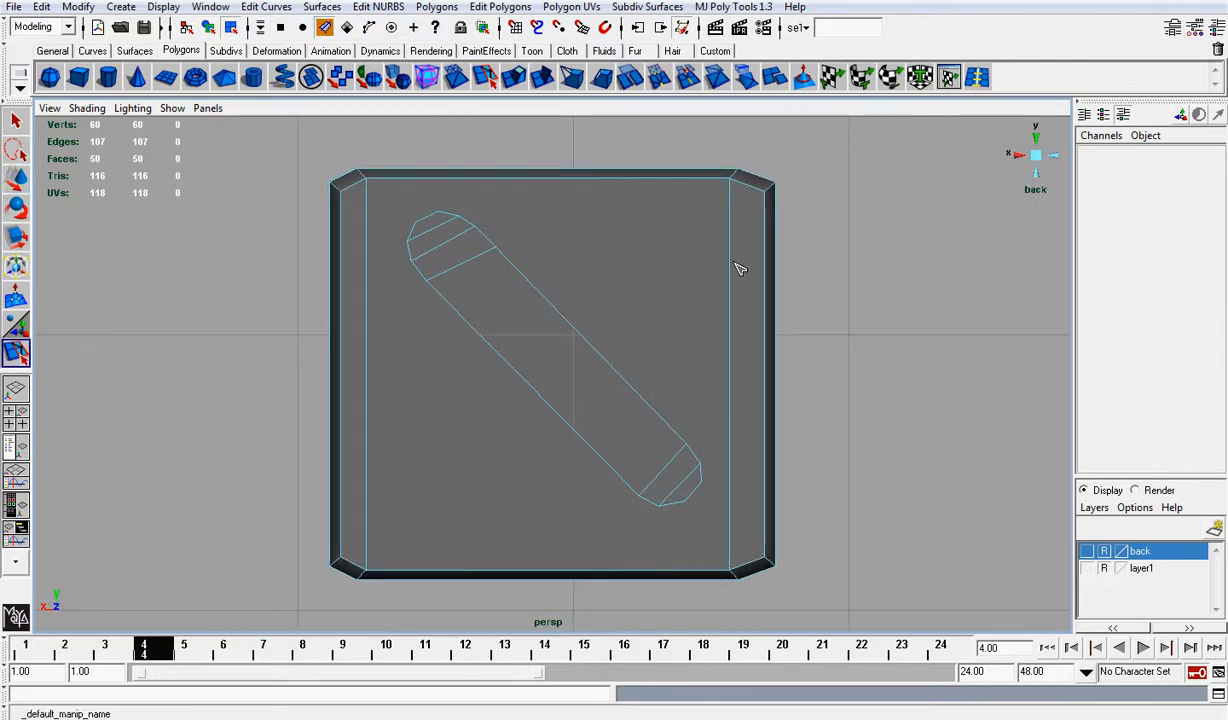
drag(737, 266, 752, 265)
key(ctrl+z)
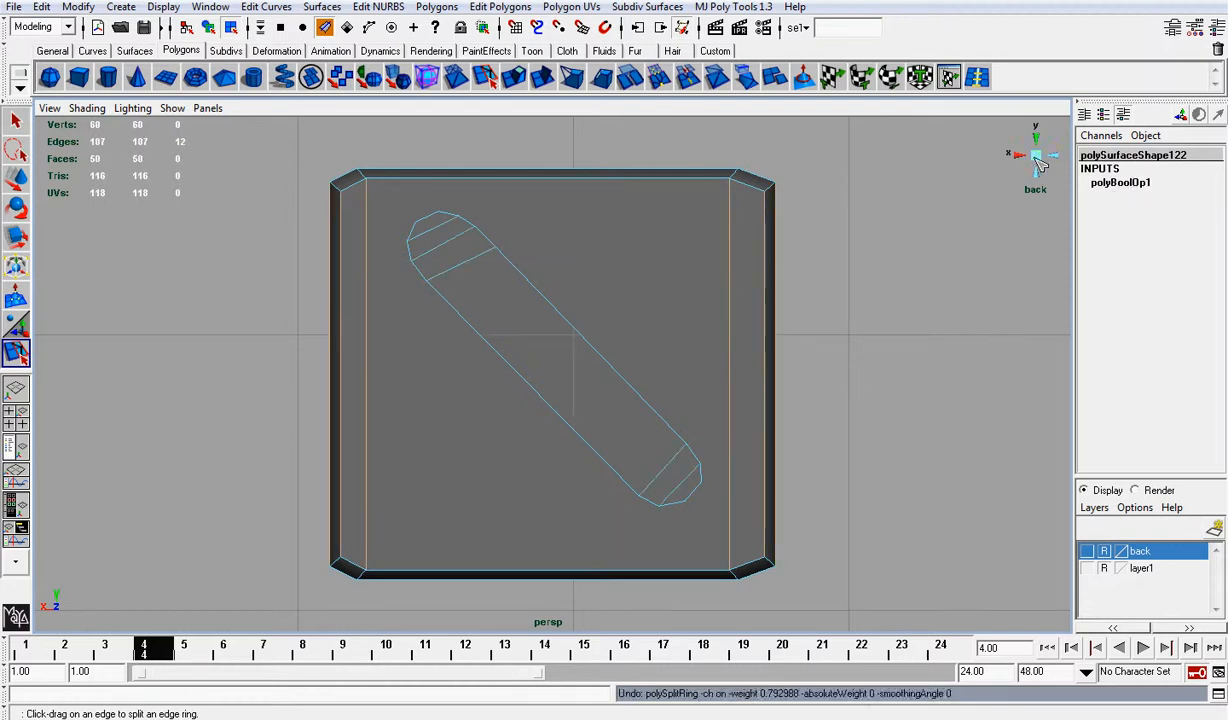
alt+drag(1040, 165, 619, 259)
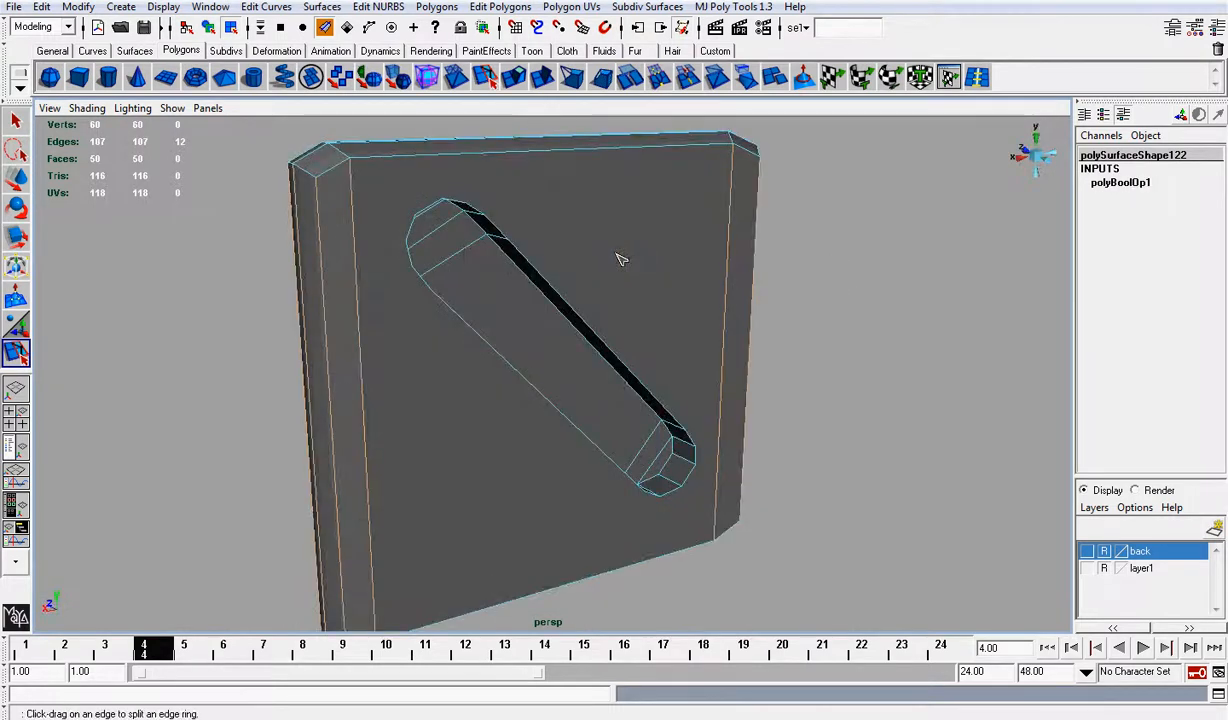
key(w)
right_drag(433, 227, 496, 206)
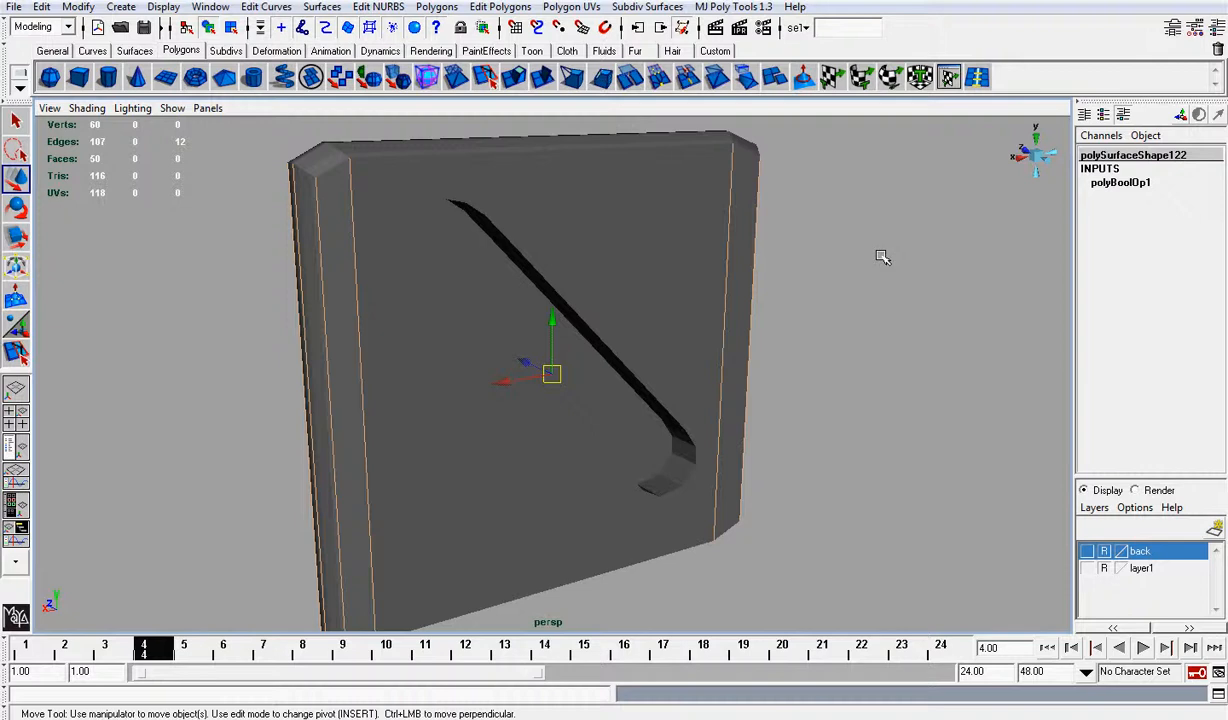
click(882, 257)
Step: Try to split the front face of the carved box starting from the corner at the slot's upper end
click(536, 237)
click(486, 80)
alt+drag(513, 365, 503, 293)
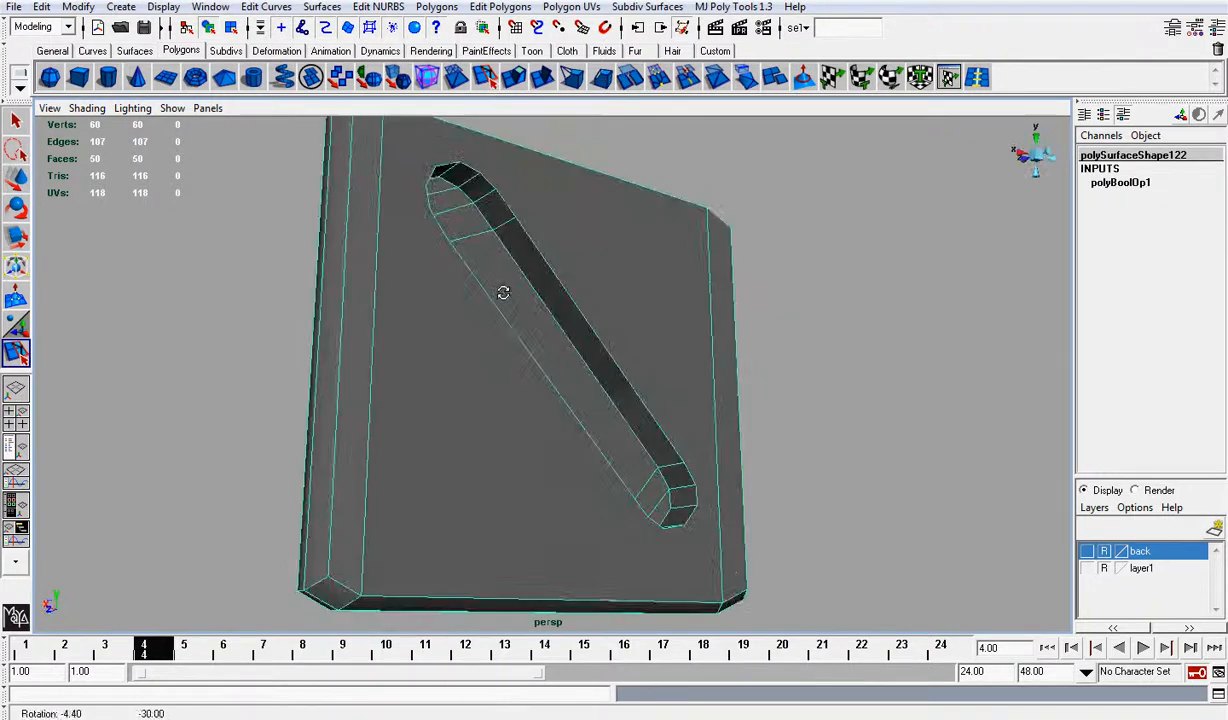
mouse_move(509, 203)
mouse_down()
mouse_move(524, 231)
mouse_move(516, 214)
mouse_up()
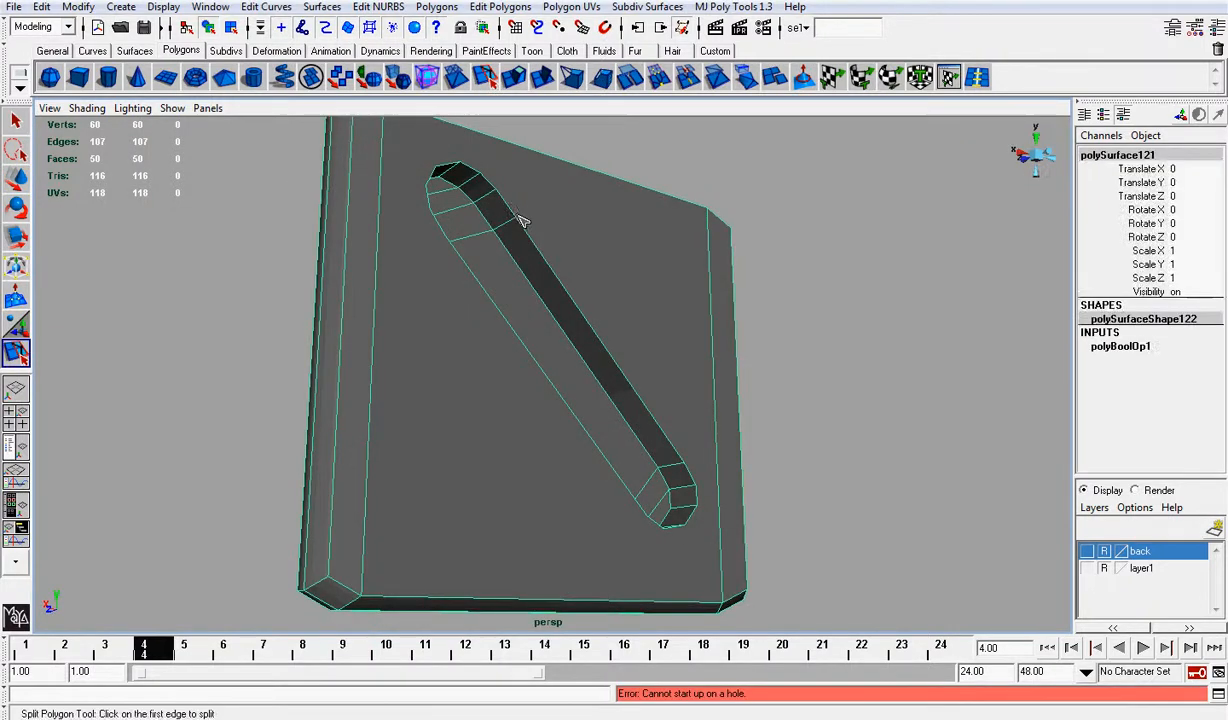
key(z)
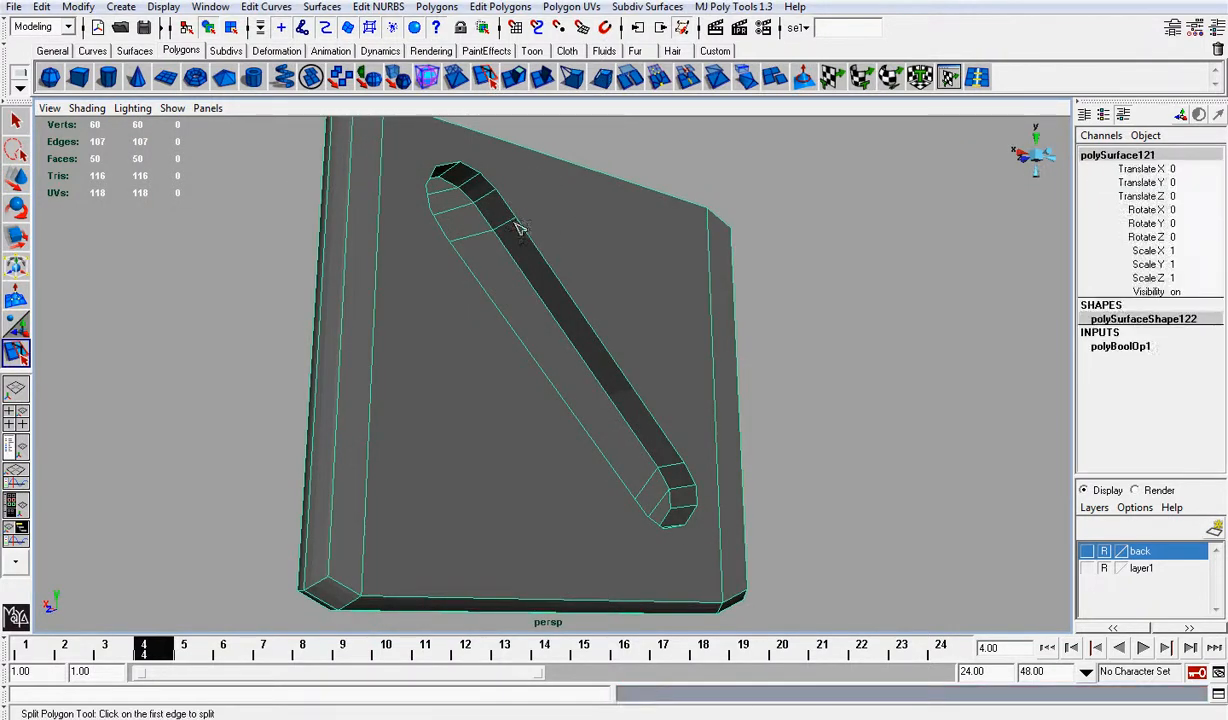
click(516, 212)
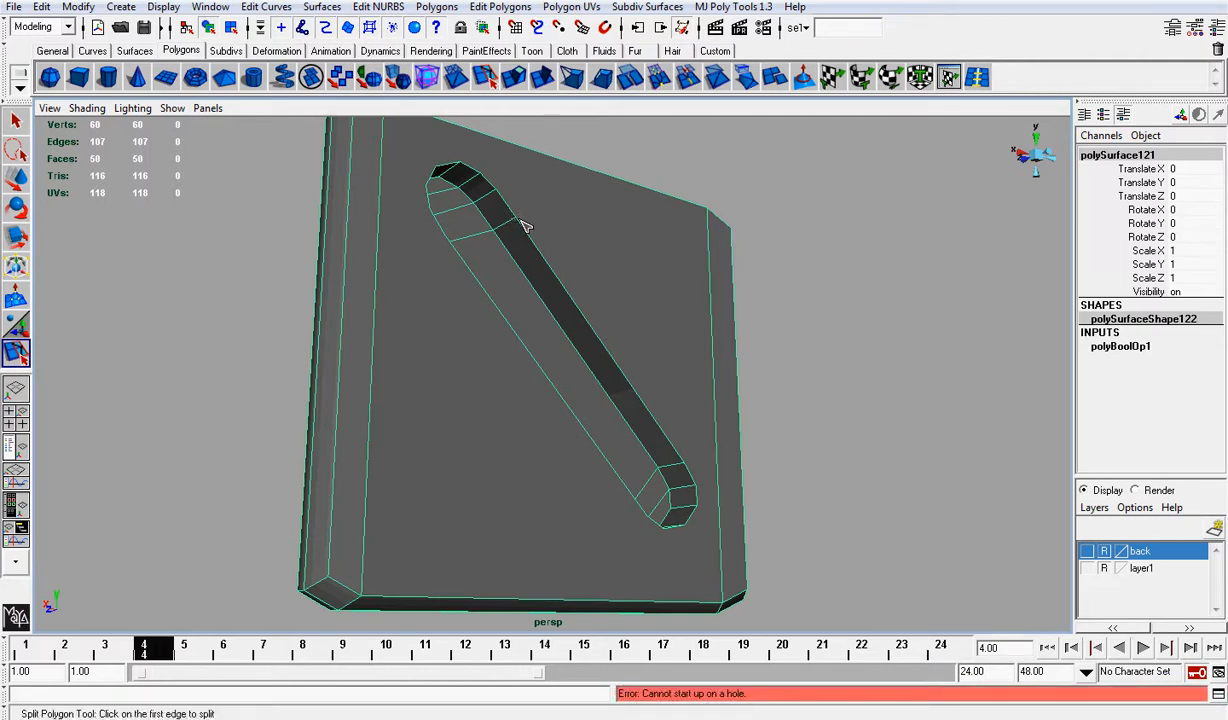
Step: Try to split the front face from the right vertical bevel edge to the corner at the slot's upper end
alt+drag(822, 260, 755, 222)
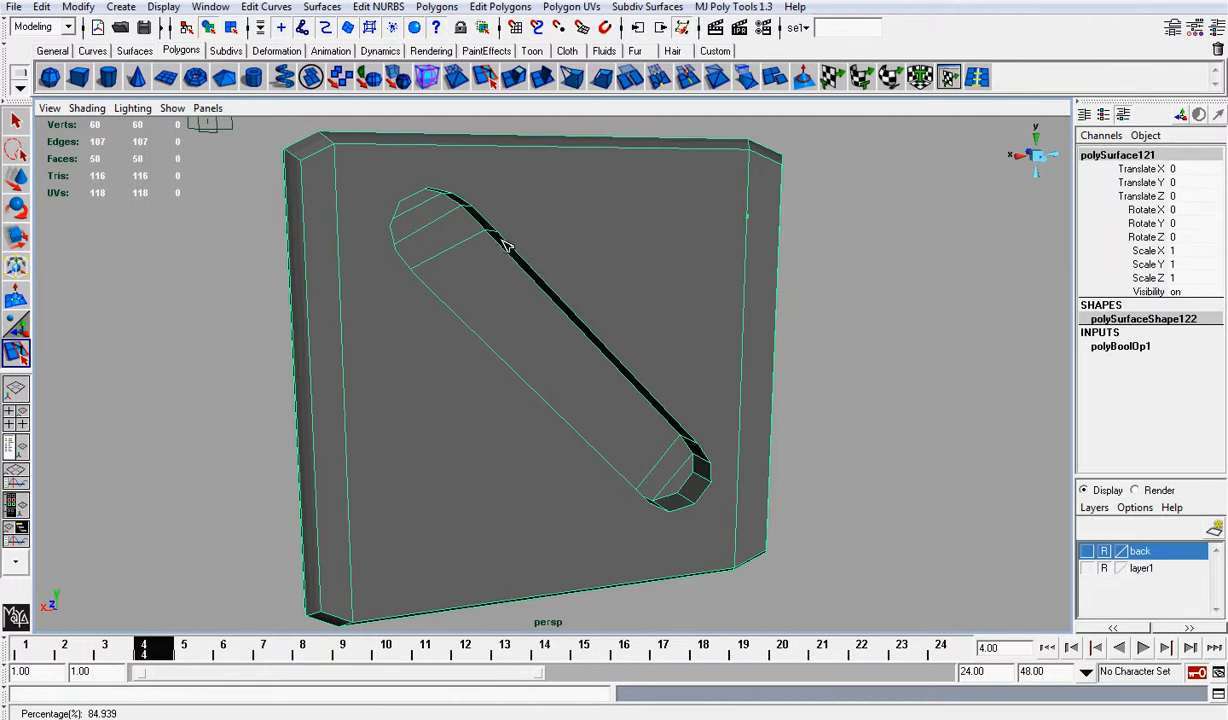
drag(504, 240, 511, 240)
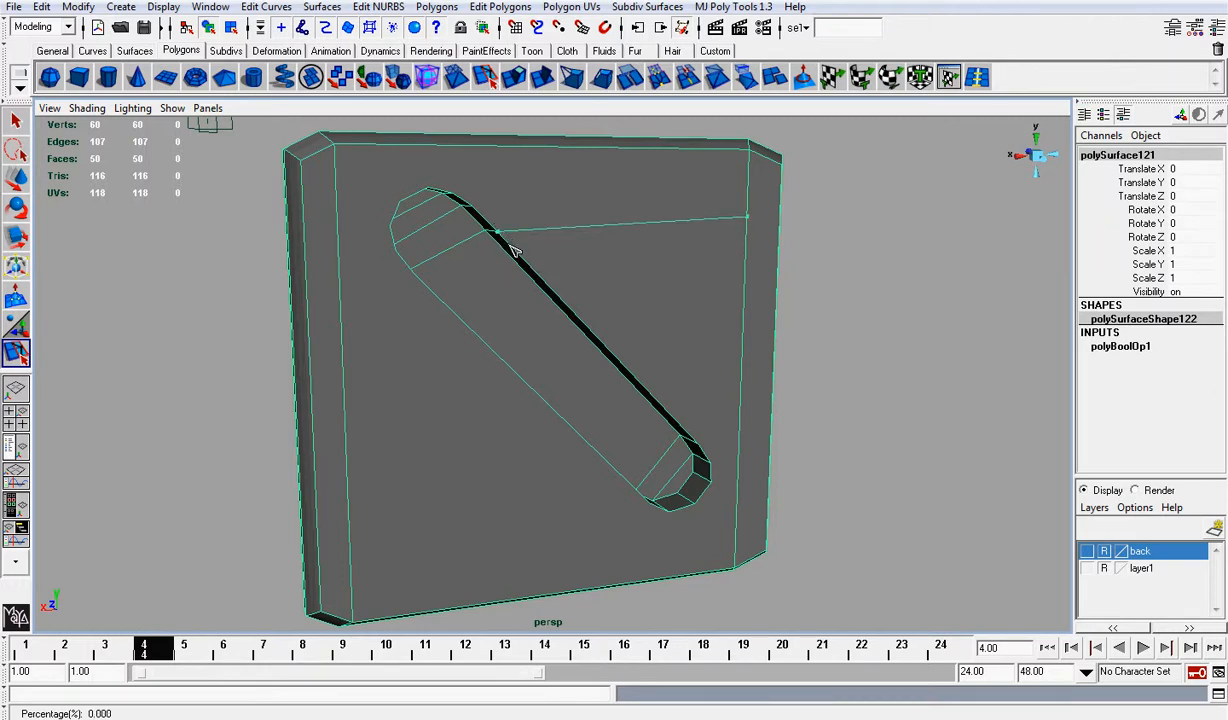
key(Return)
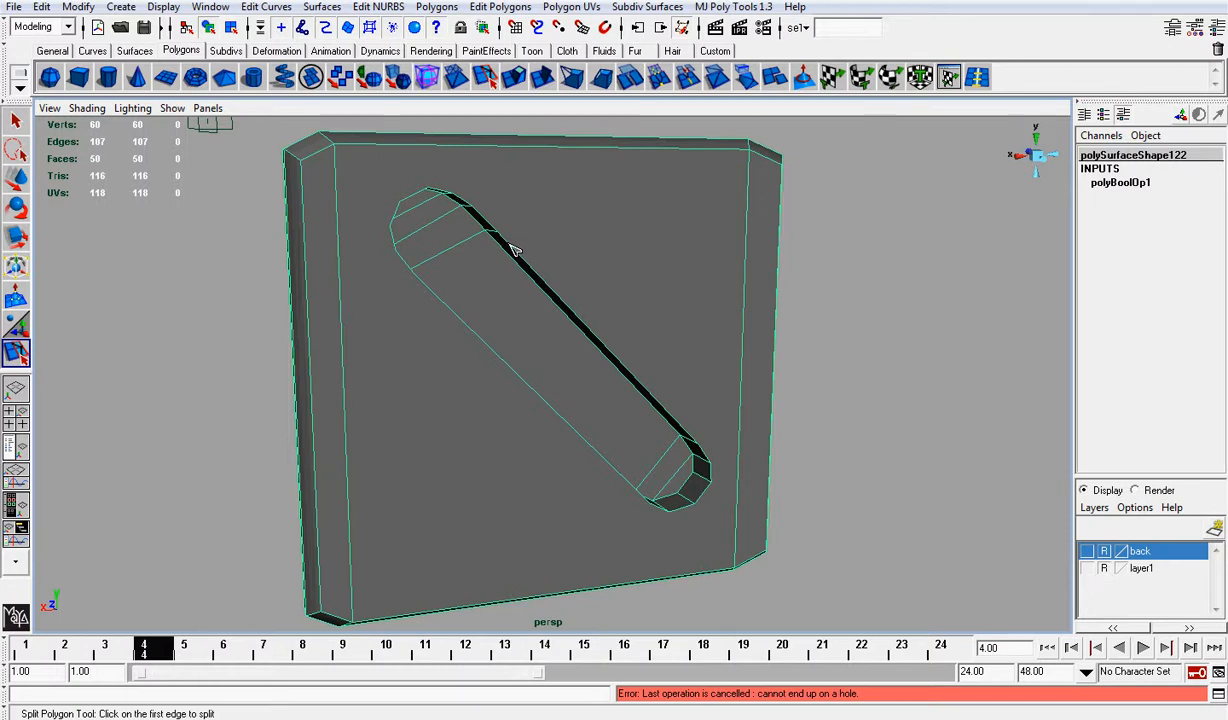
click(873, 266)
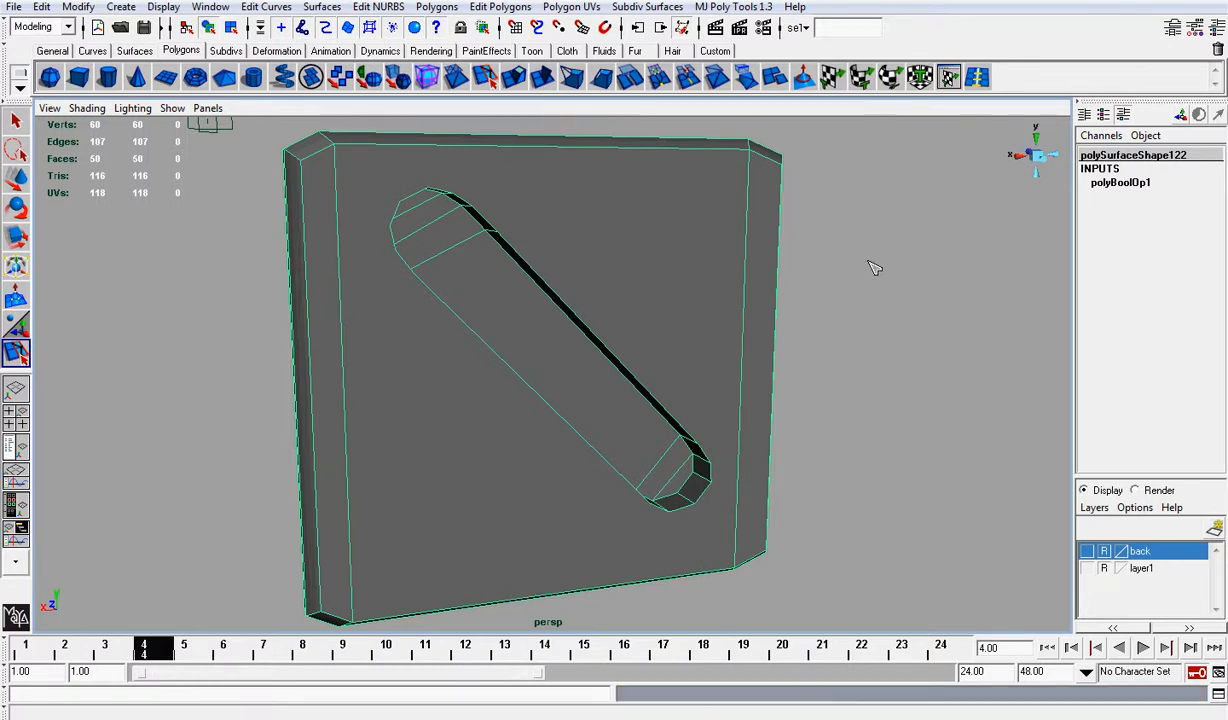
Step: Examine the carved box and its diagonal slot from several angles, with and without the wireframe highlight
click(18, 208)
click(615, 195)
alt+drag(615, 195, 673, 231)
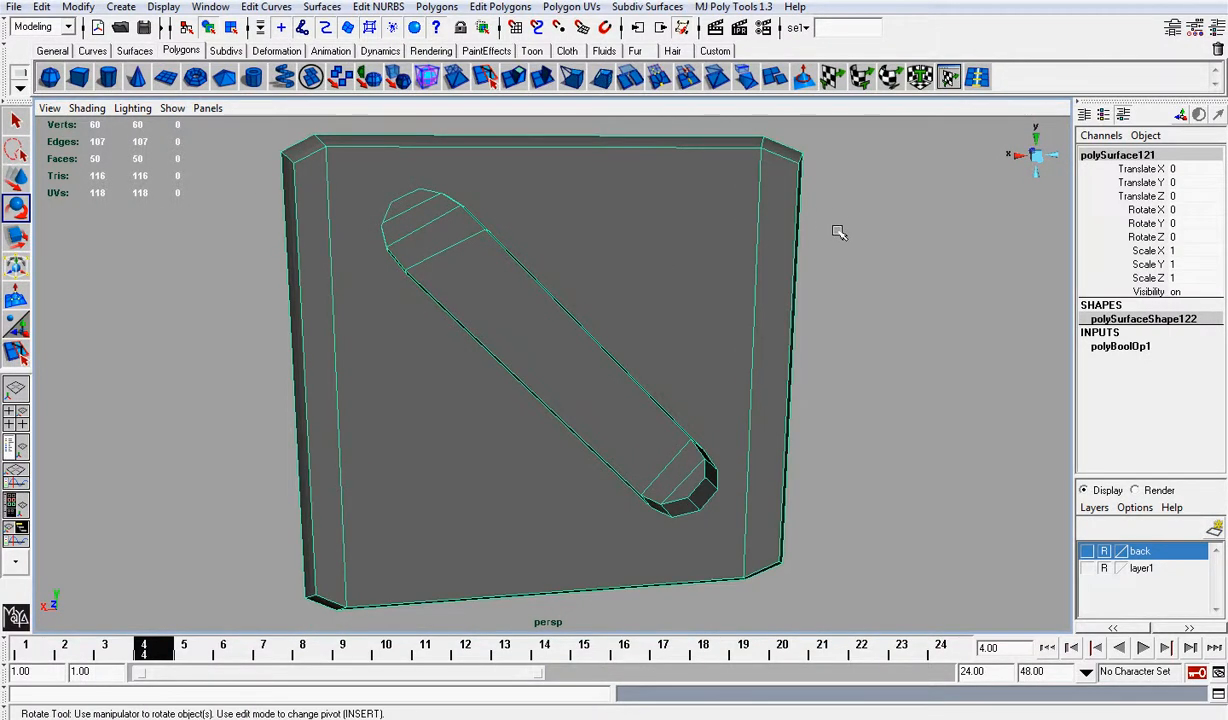
click(839, 232)
scroll(836, 227, down, 3)
alt+drag(836, 227, 655, 306)
click(660, 298)
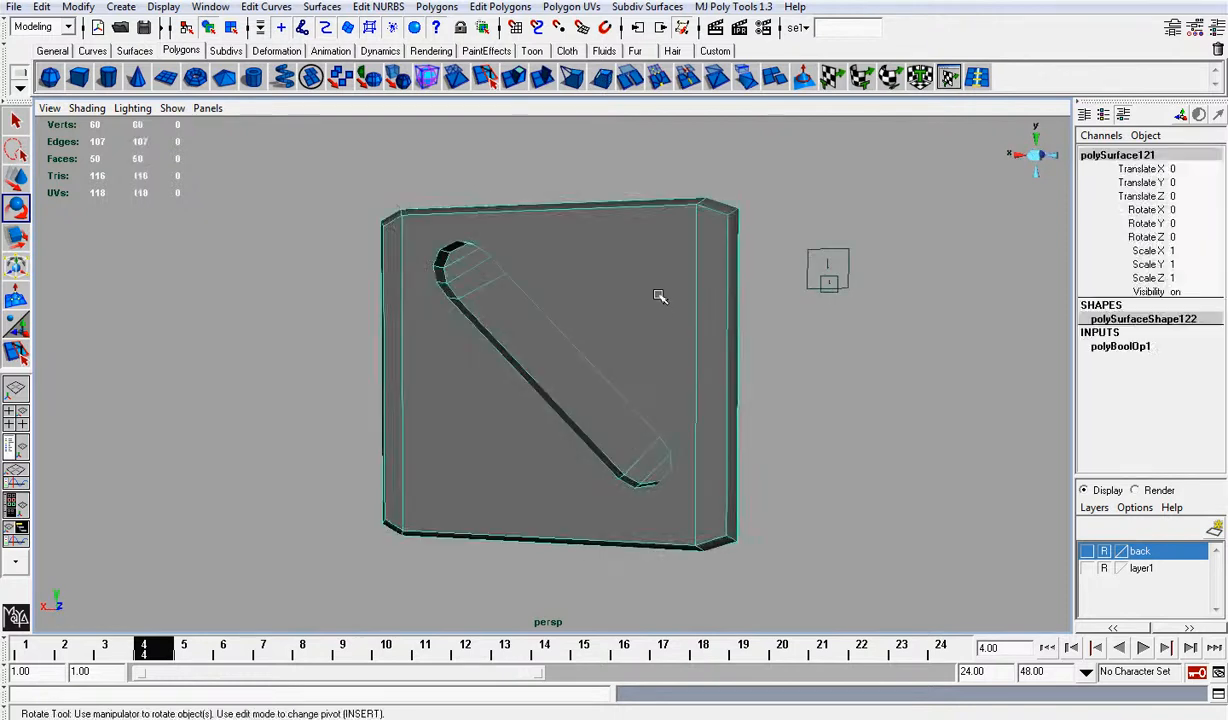
click(745, 189)
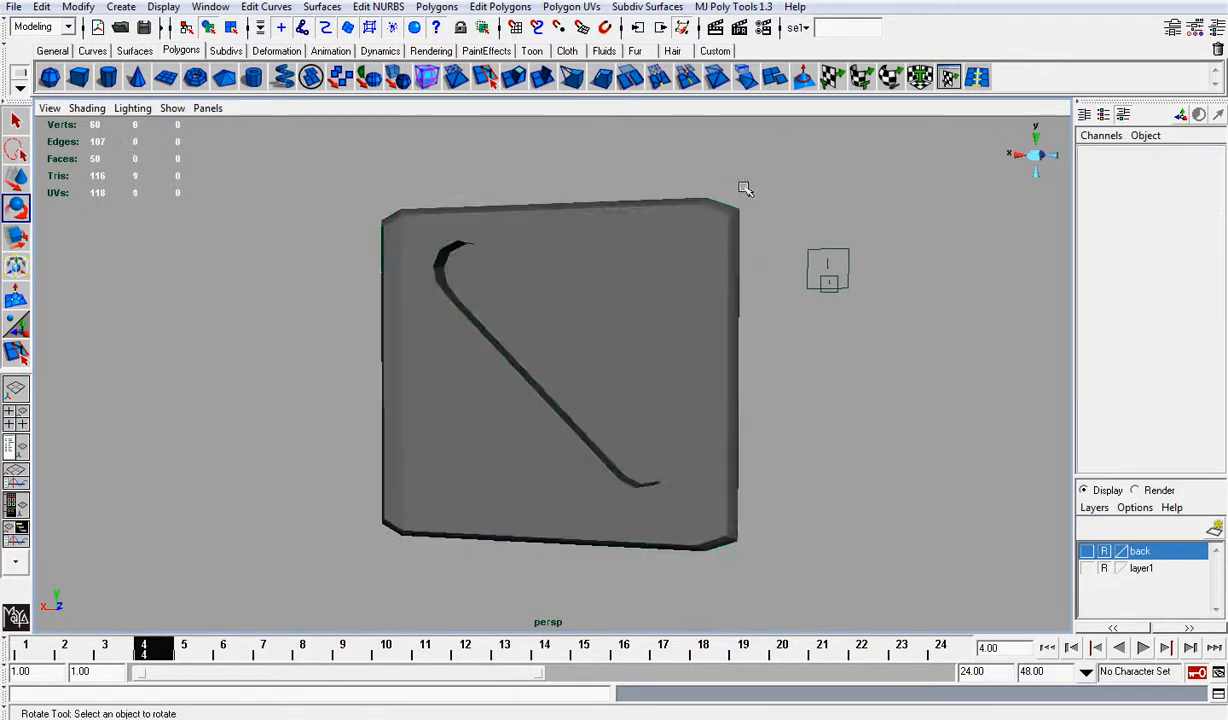
alt+drag(613, 315, 565, 313)
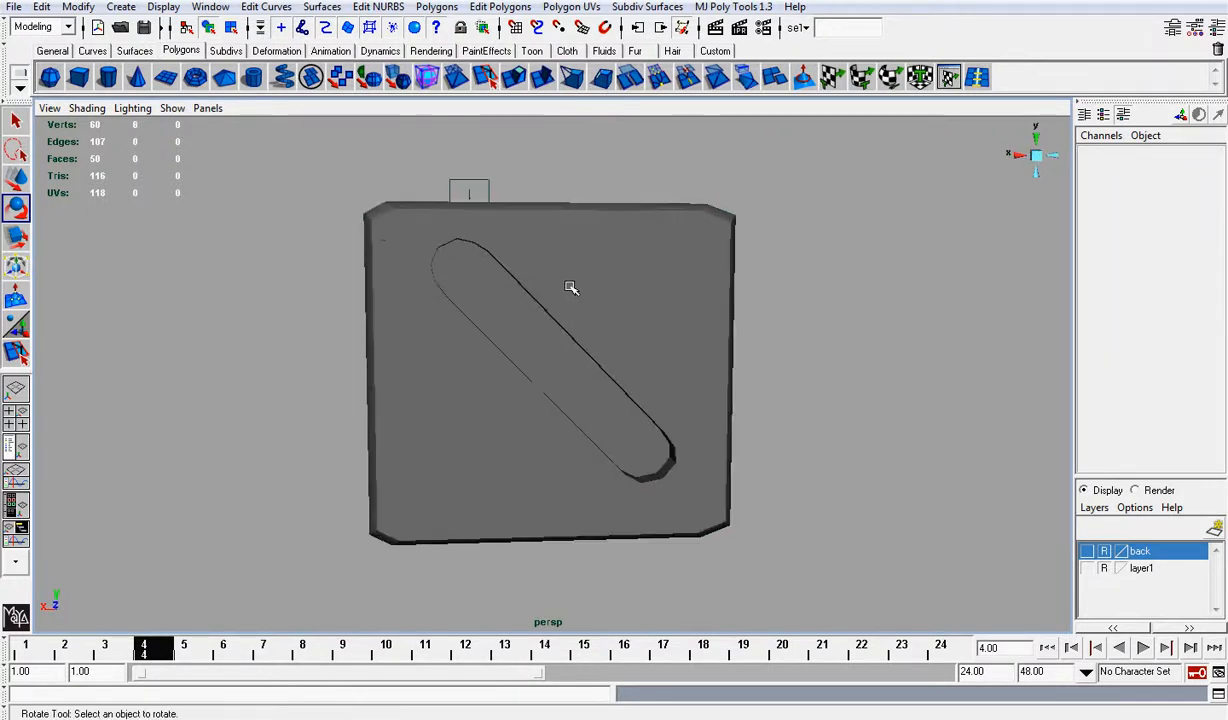
Step: Select the carved box and show all hidden objects of the model around it
click(470, 258)
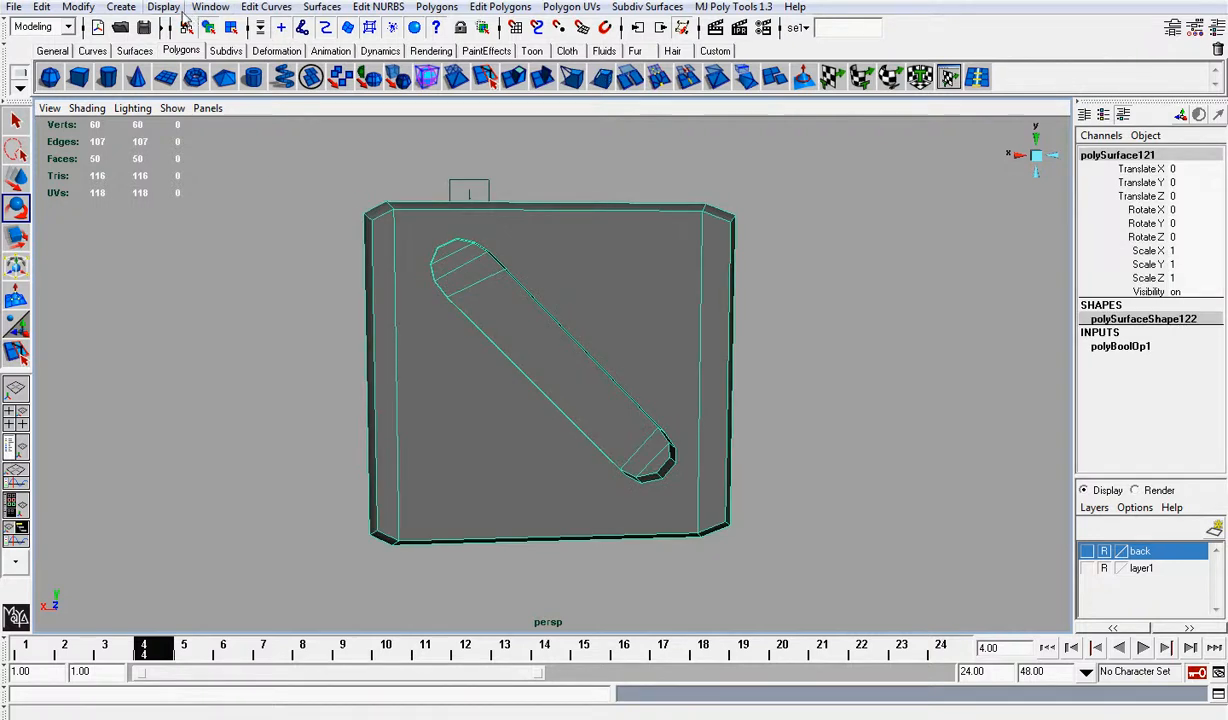
click(164, 7)
mouse_move(205, 104)
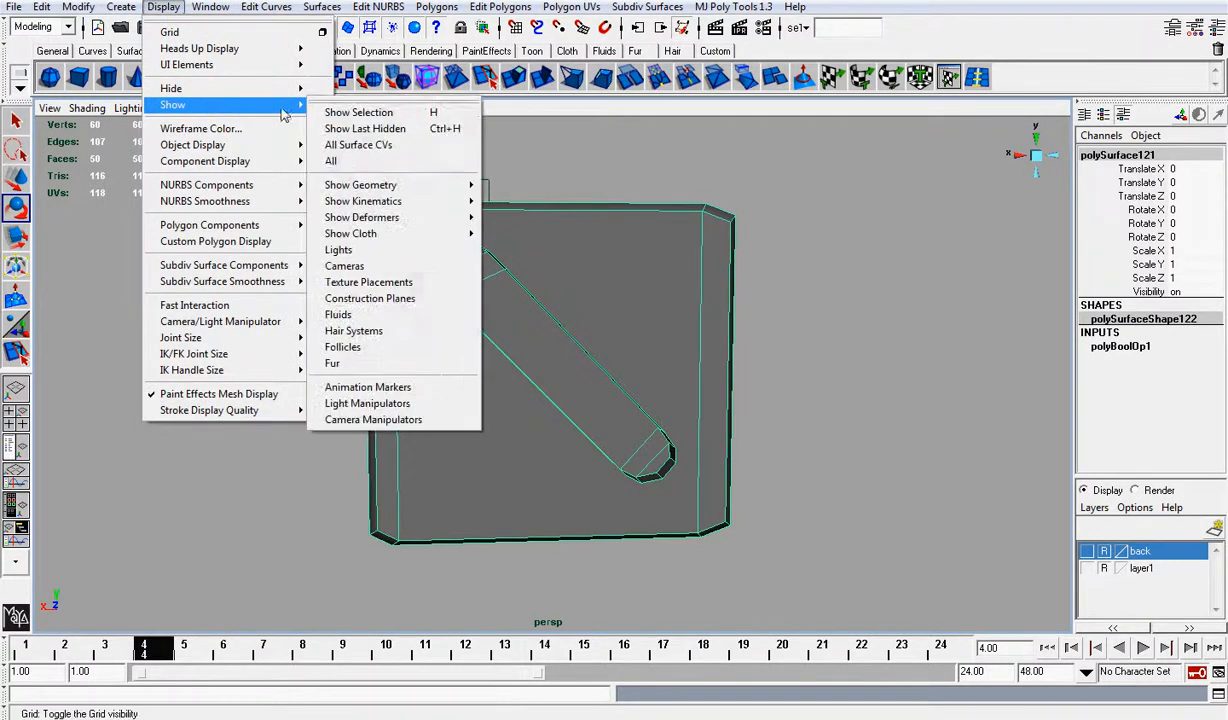
click(366, 162)
alt+drag(562, 224, 650, 316)
key(w)
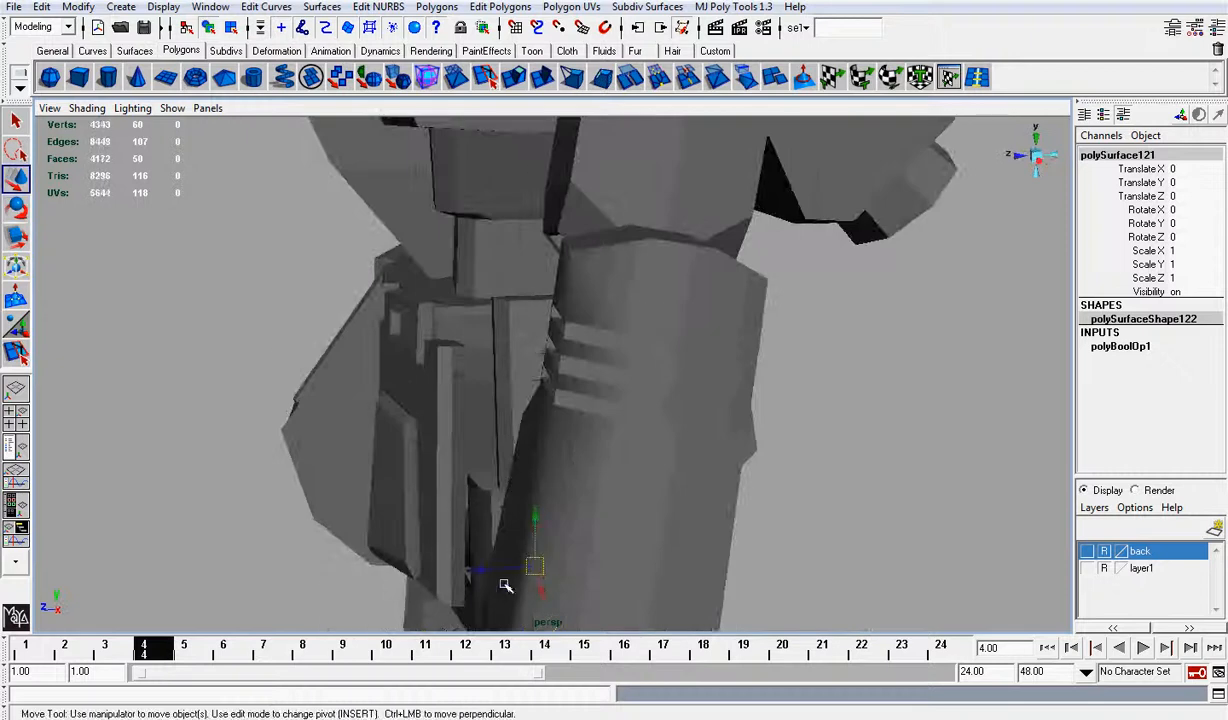
Step: Move the carved box out behind the robot to Translate Z of about -3.769 and center its pivot
drag(505, 585, 740, 515)
click(78, 8)
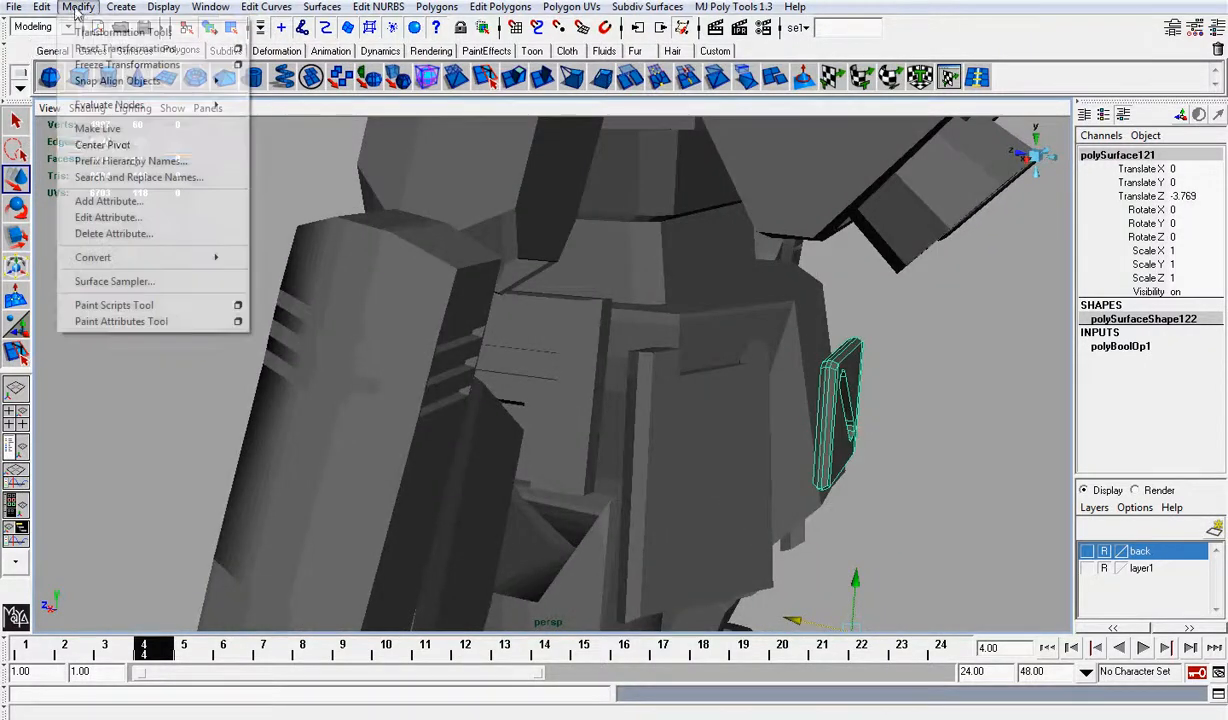
click(132, 147)
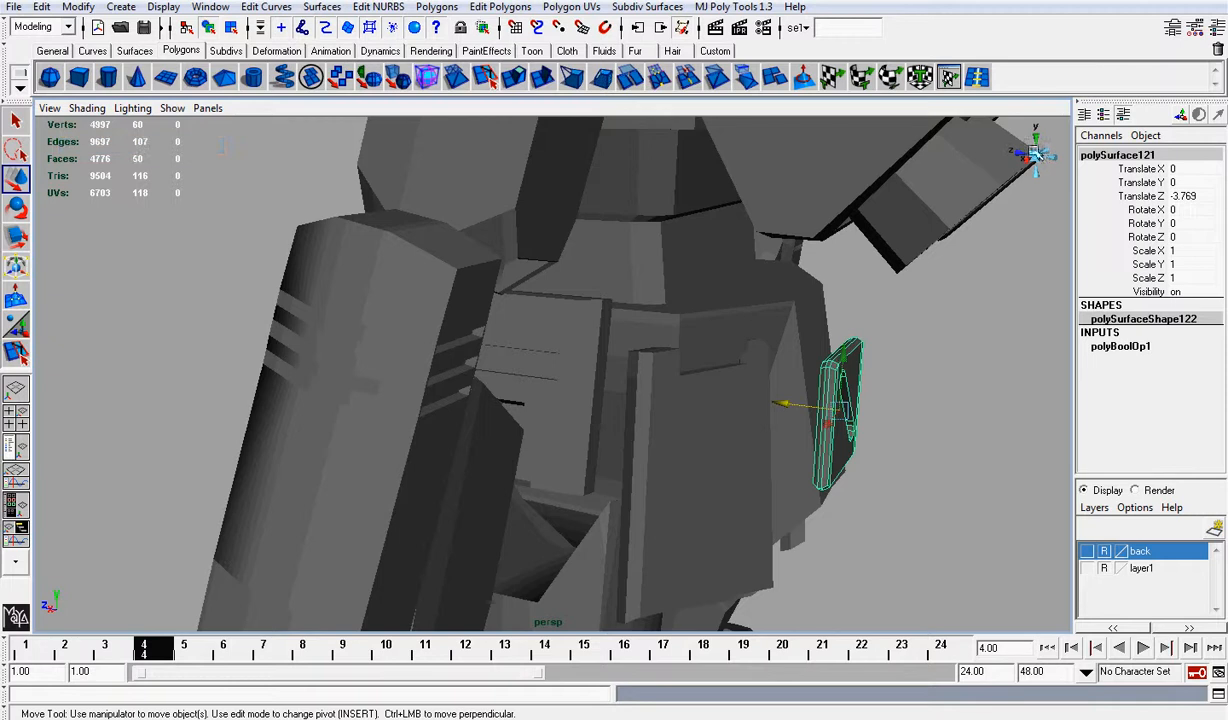
Step: Show the wireframe on shaded objects and move the carved box against the rear skirt plate, to about Y -0.462, Z -2.265
click(1038, 153)
drag(493, 374, 310, 374)
alt+drag(1040, 138, 534, 366)
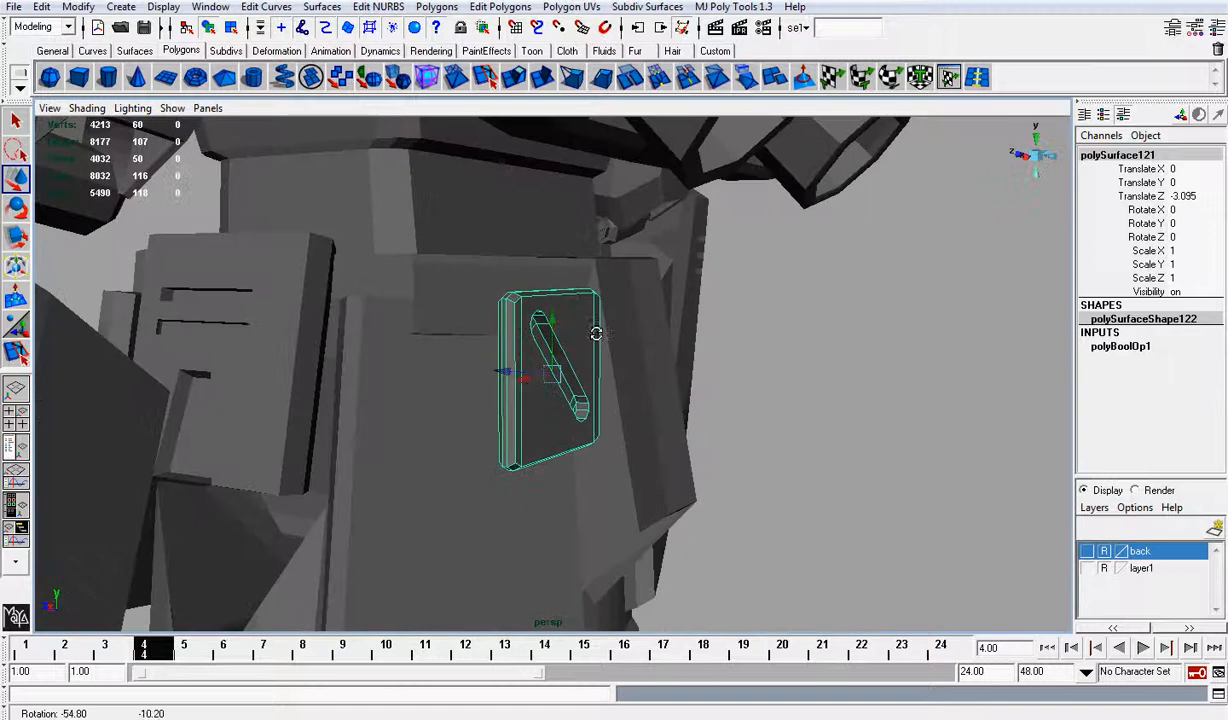
alt+middle_drag(534, 366, 680, 152)
alt+drag(680, 152, 672, 219)
alt+right_drag(672, 219, 625, 275)
click(87, 108)
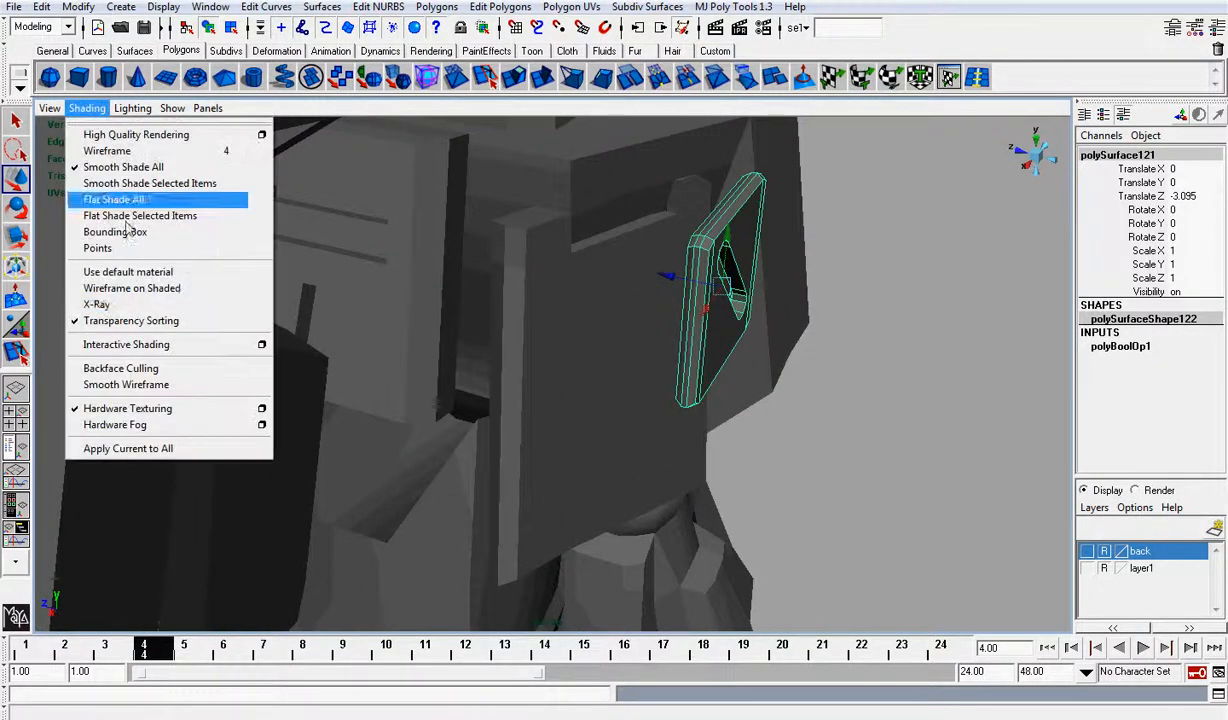
click(135, 288)
mouse_move(677, 271)
mouse_down()
mouse_move(580, 262)
mouse_move(634, 238)
mouse_move(632, 212)
mouse_move(626, 270)
mouse_up()
Step: Rotate the carved box parallel to the skirt plate, about 4.448, -24.365, 3.991 degrees, and reposition it at about 0.06, -0.447, -2.401
key(e)
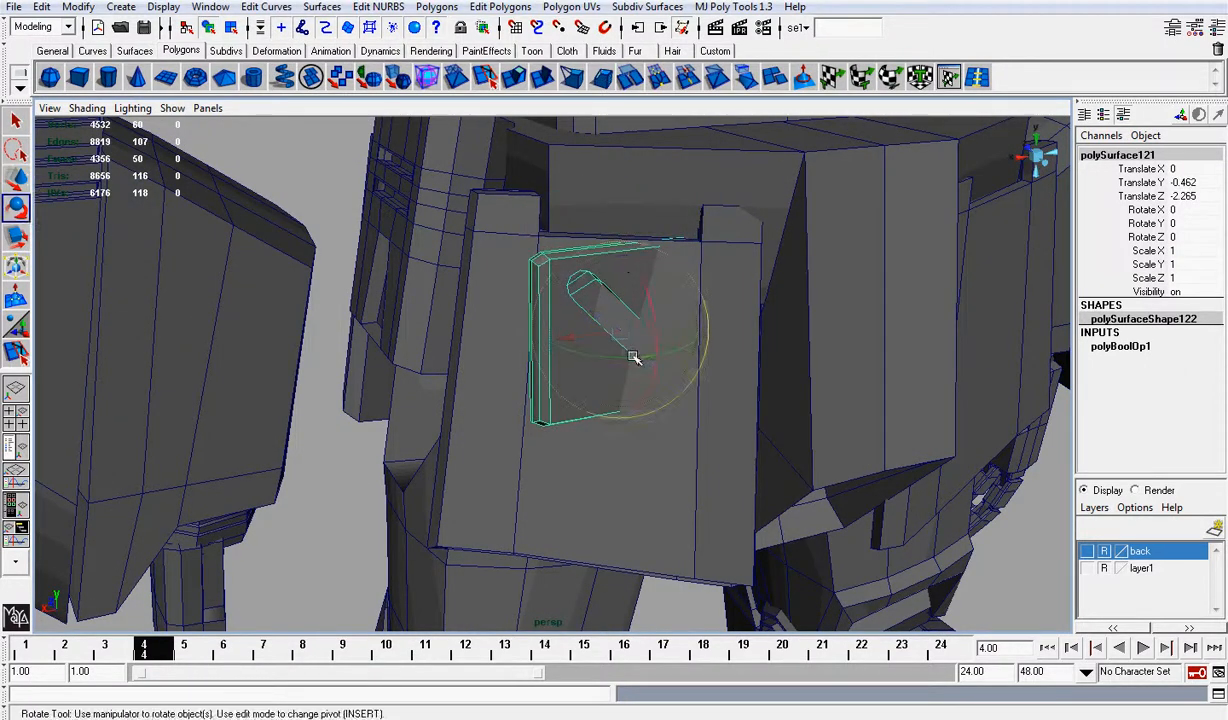
drag(633, 357, 655, 320)
key(w)
key(e)
mouse_move(716, 288)
alt+mouse_down()
mouse_move(740, 274)
mouse_move(699, 290)
alt+mouse_up()
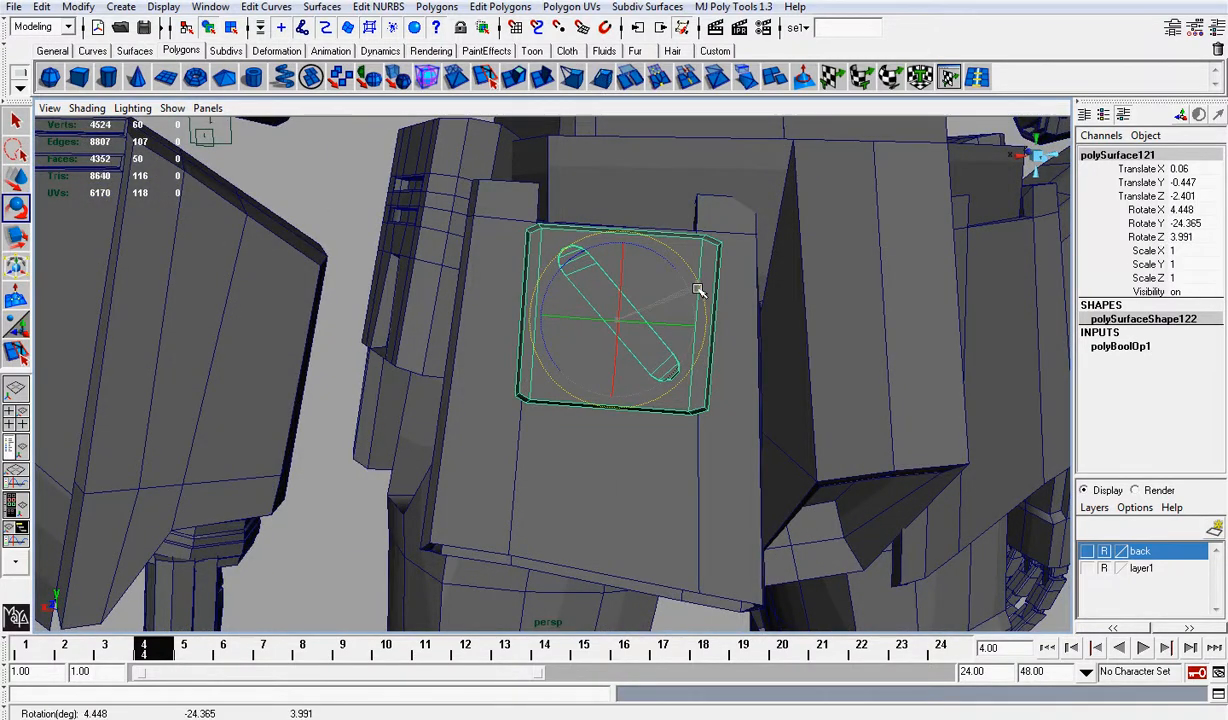
Step: Show the back reference layer with X-ray shading and compare the box's placement with the drawing in the back view
click(1087, 551)
scroll(667, 376, down, 3)
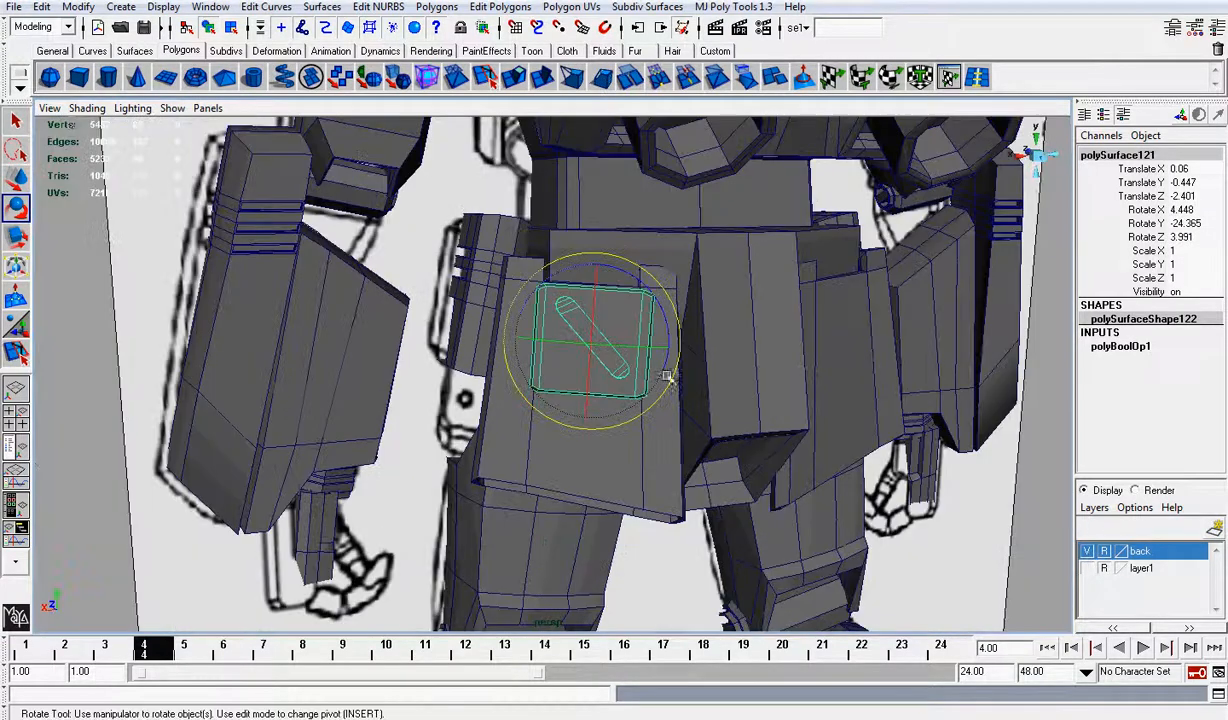
click(87, 108)
click(92, 296)
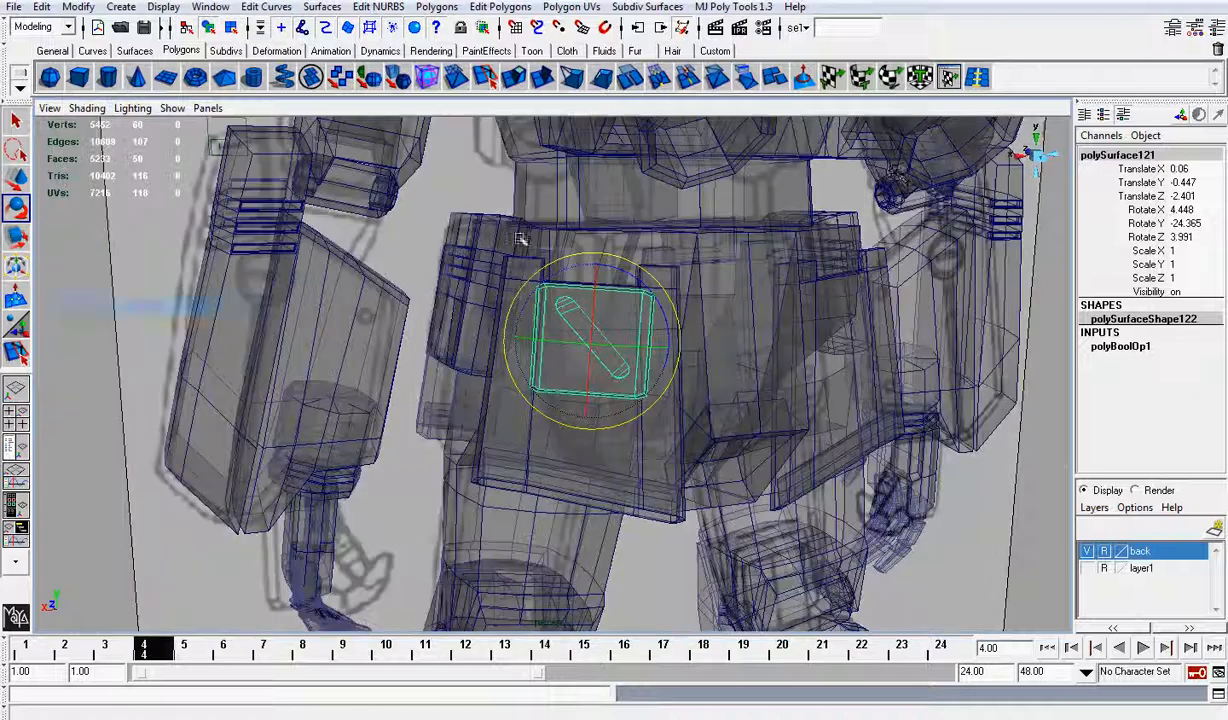
click(1043, 163)
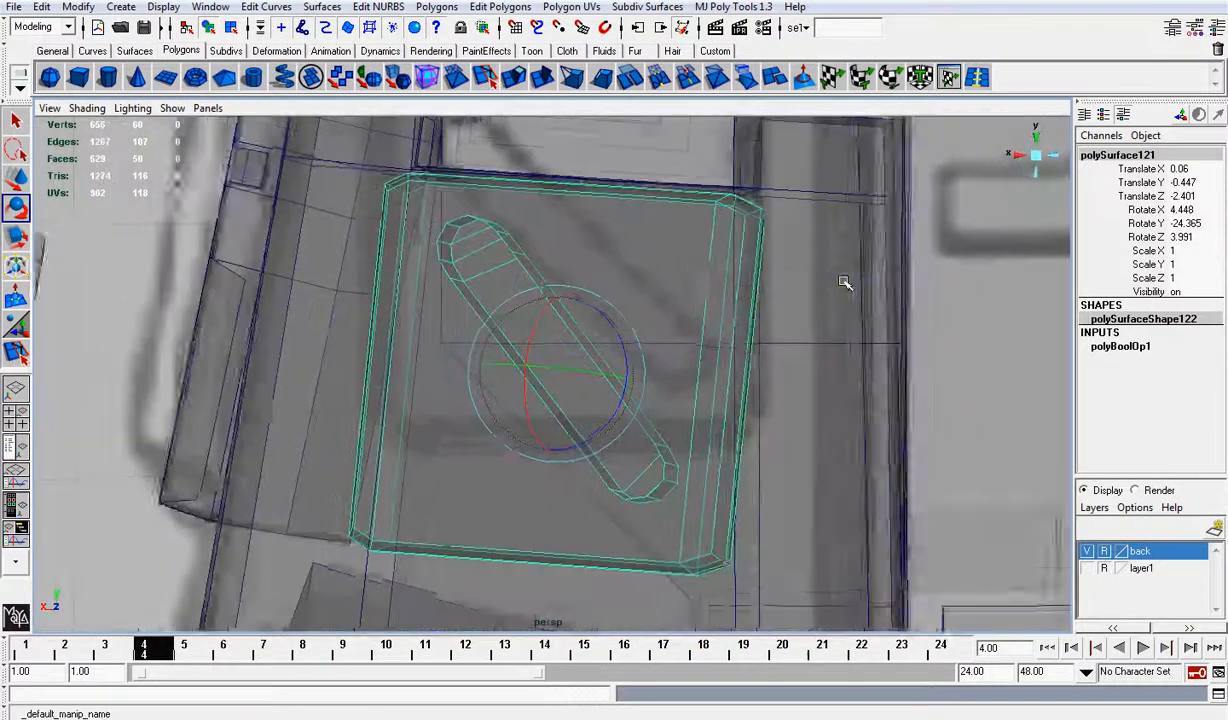
scroll(840, 283, down, 2)
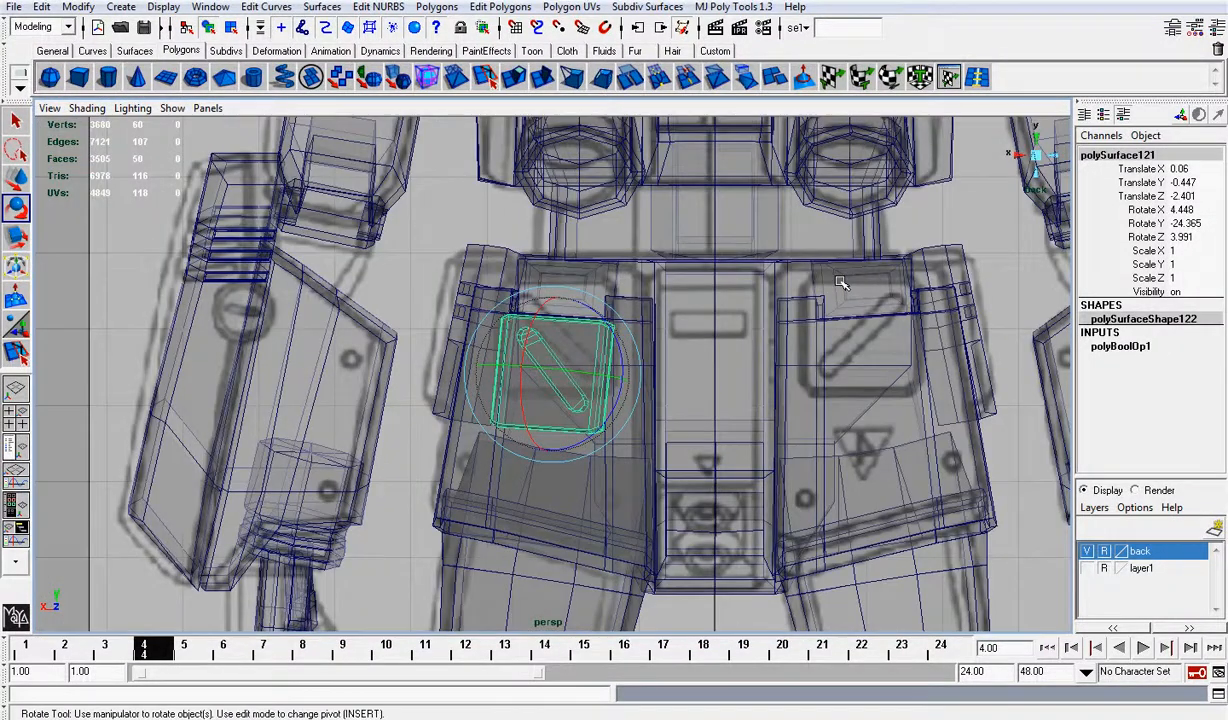
scroll(840, 283, up, 3)
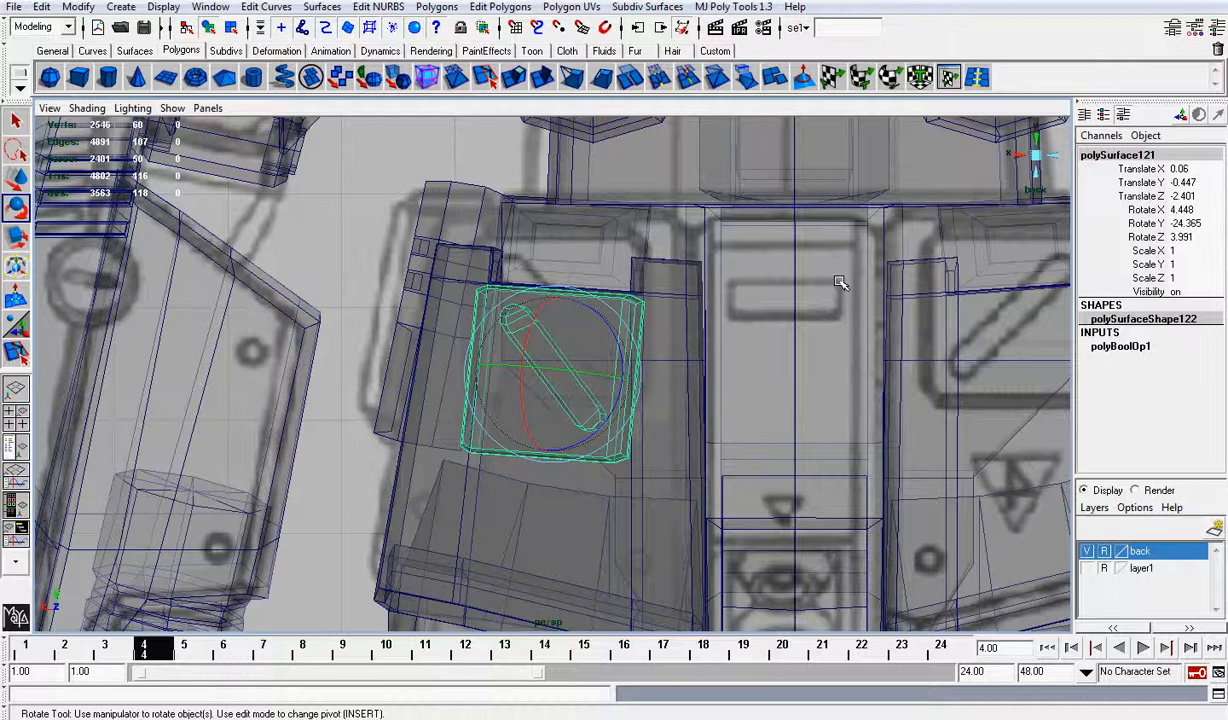
scroll(840, 283, down, 4)
scroll(638, 341, up, 4)
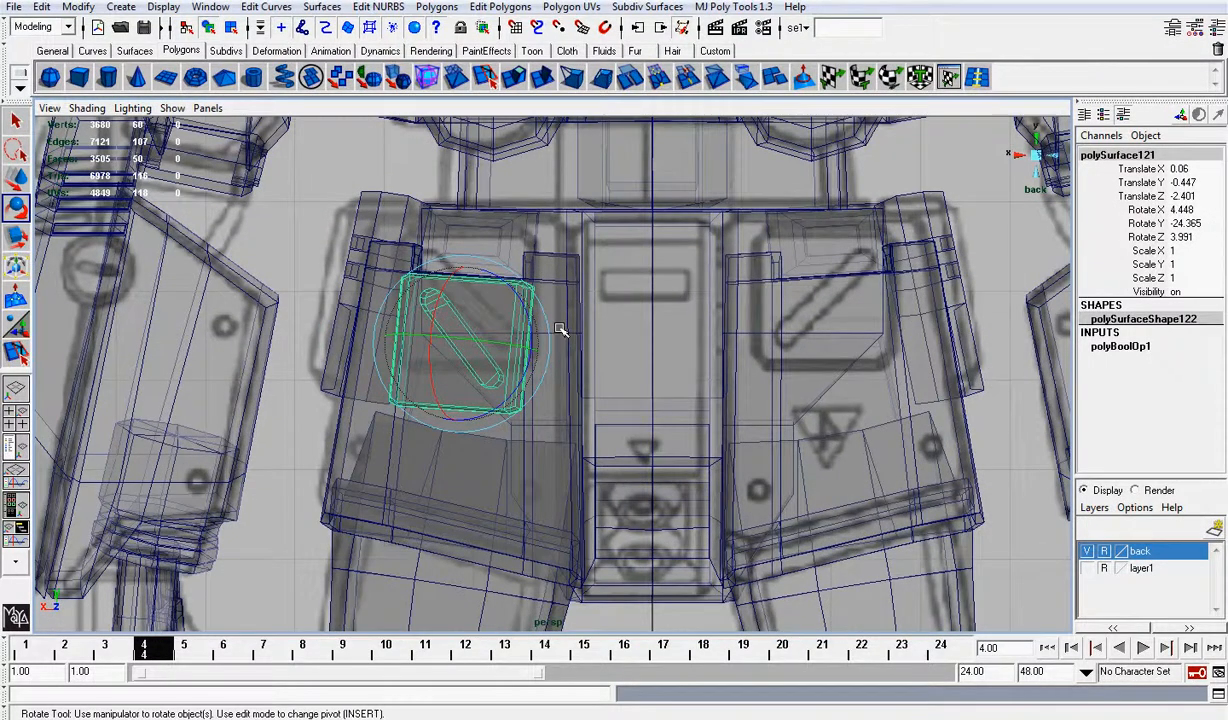
Step: Align the carved box with the reference by raising it to about Translate Y 0.017 and setting its Z rotation to about 1.374
key(w)
drag(477, 286, 478, 256)
key(e)
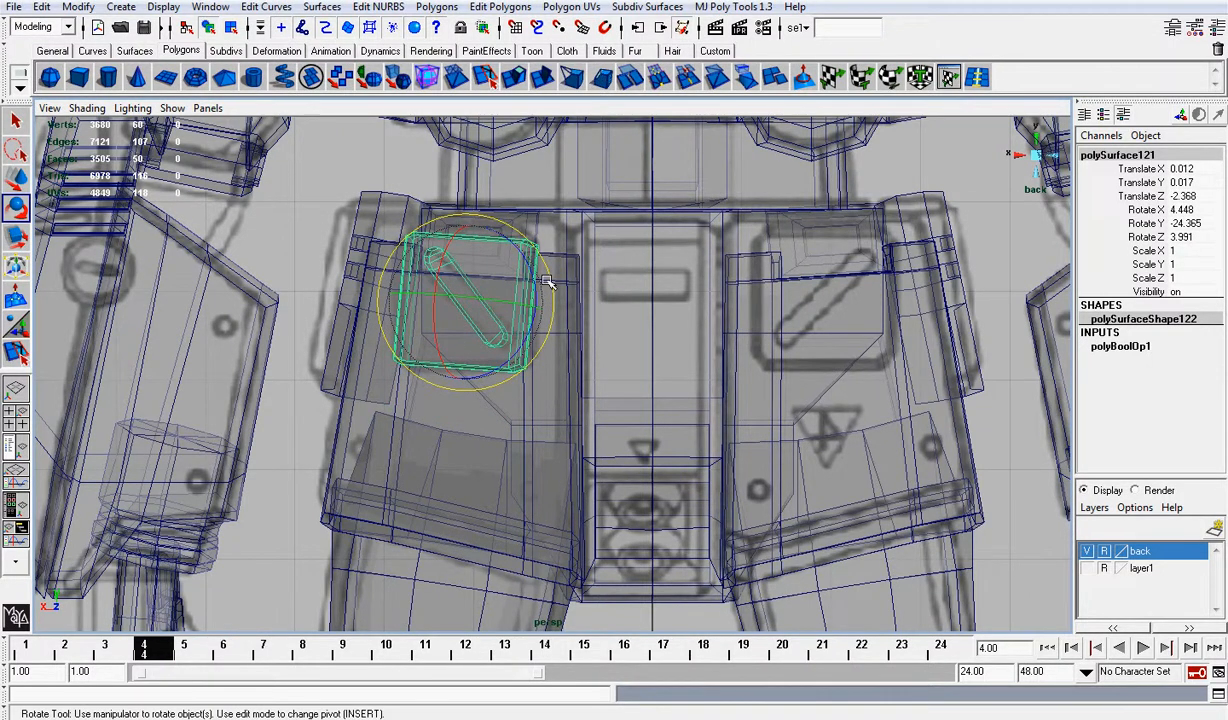
drag(552, 267, 551, 272)
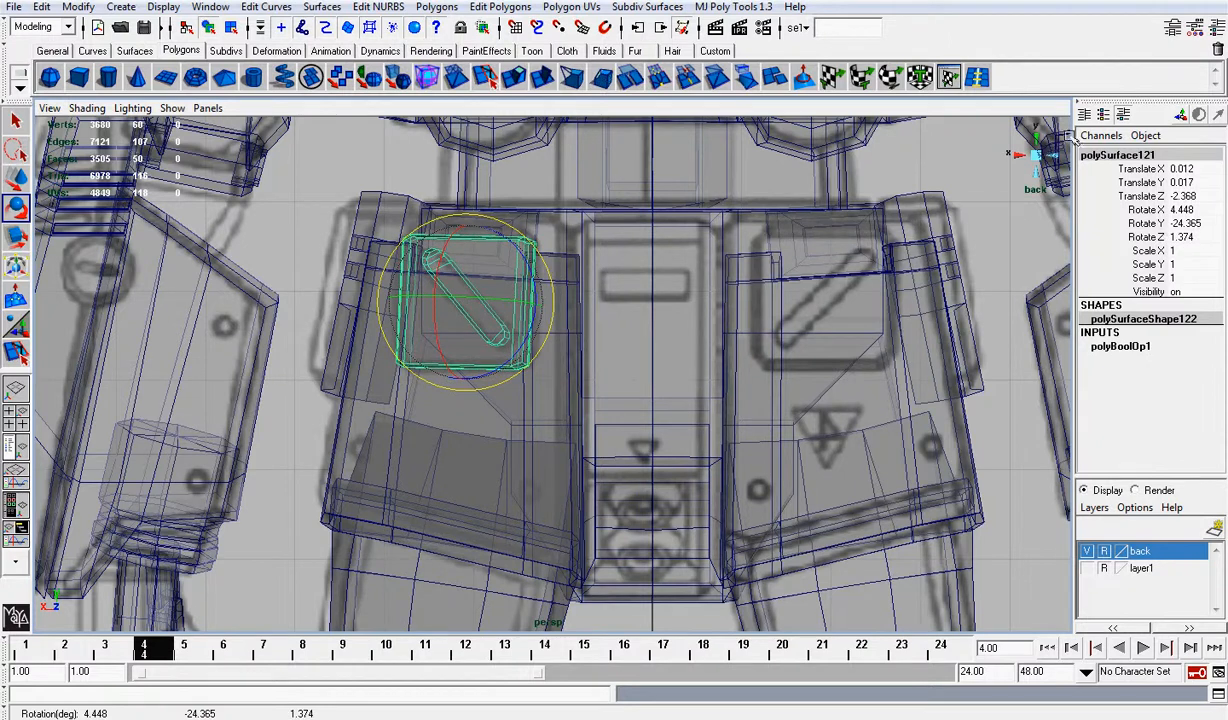
Step: Turn off X-ray shading, deselect the box and hide the back reference layer
click(87, 108)
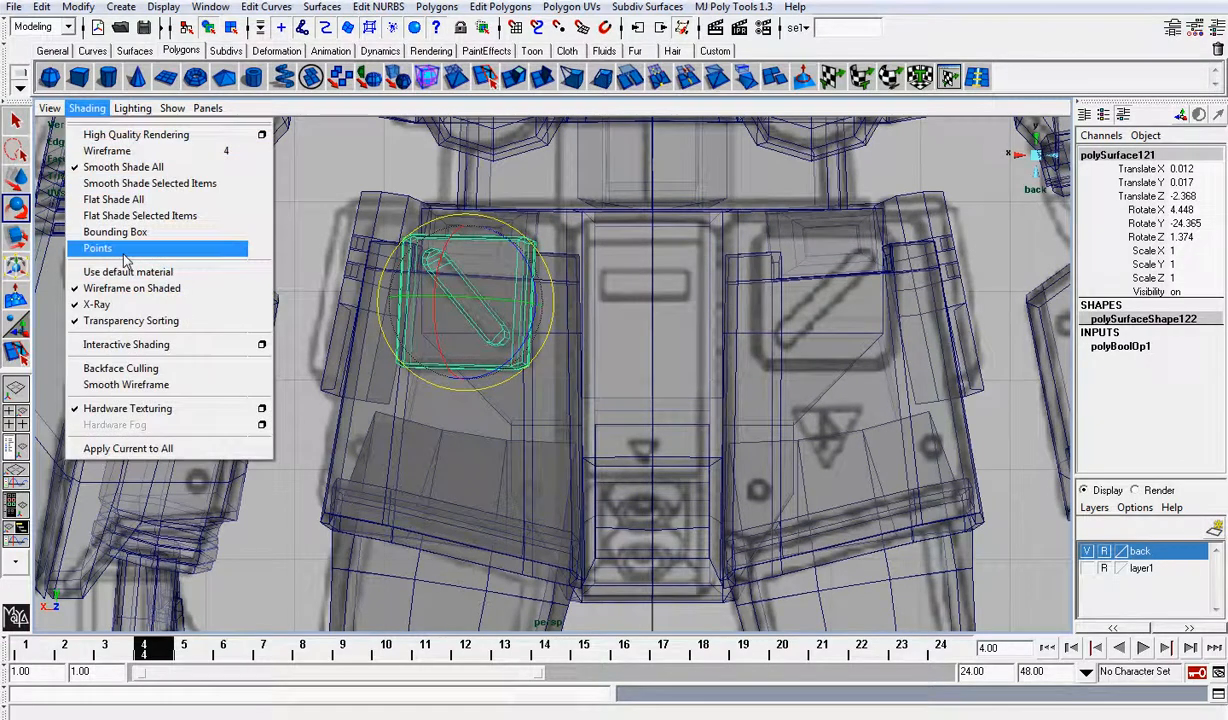
click(100, 303)
click(1027, 163)
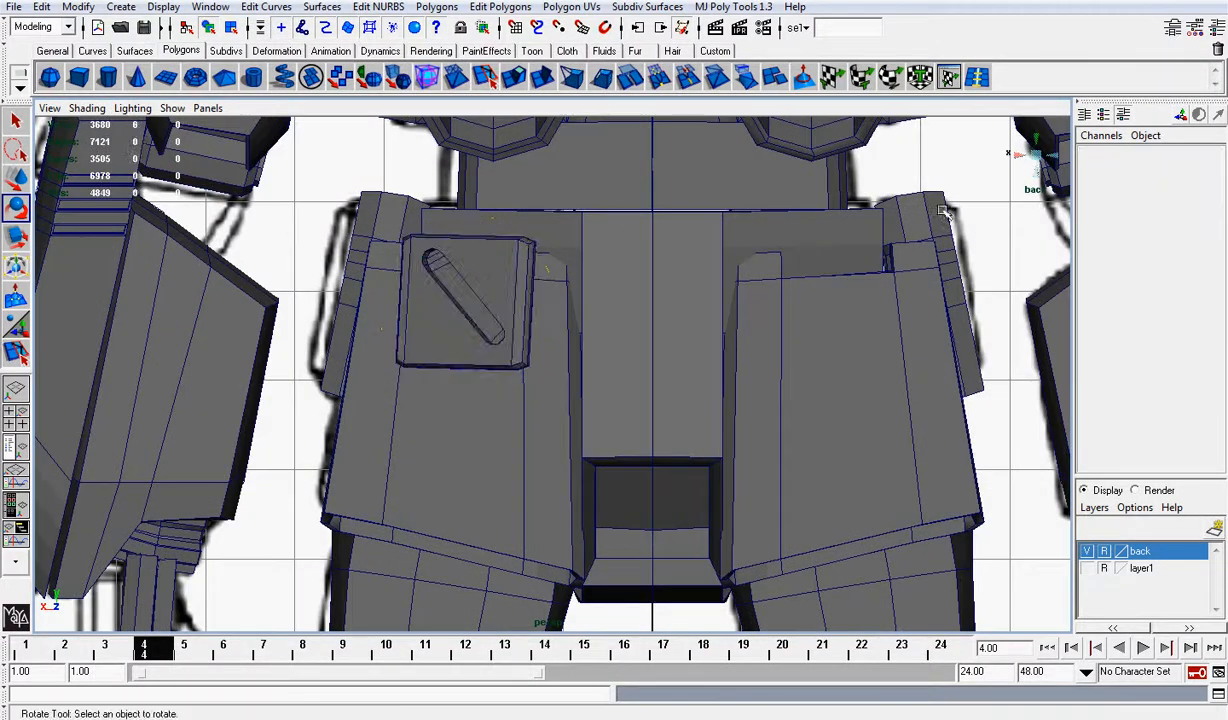
click(1040, 157)
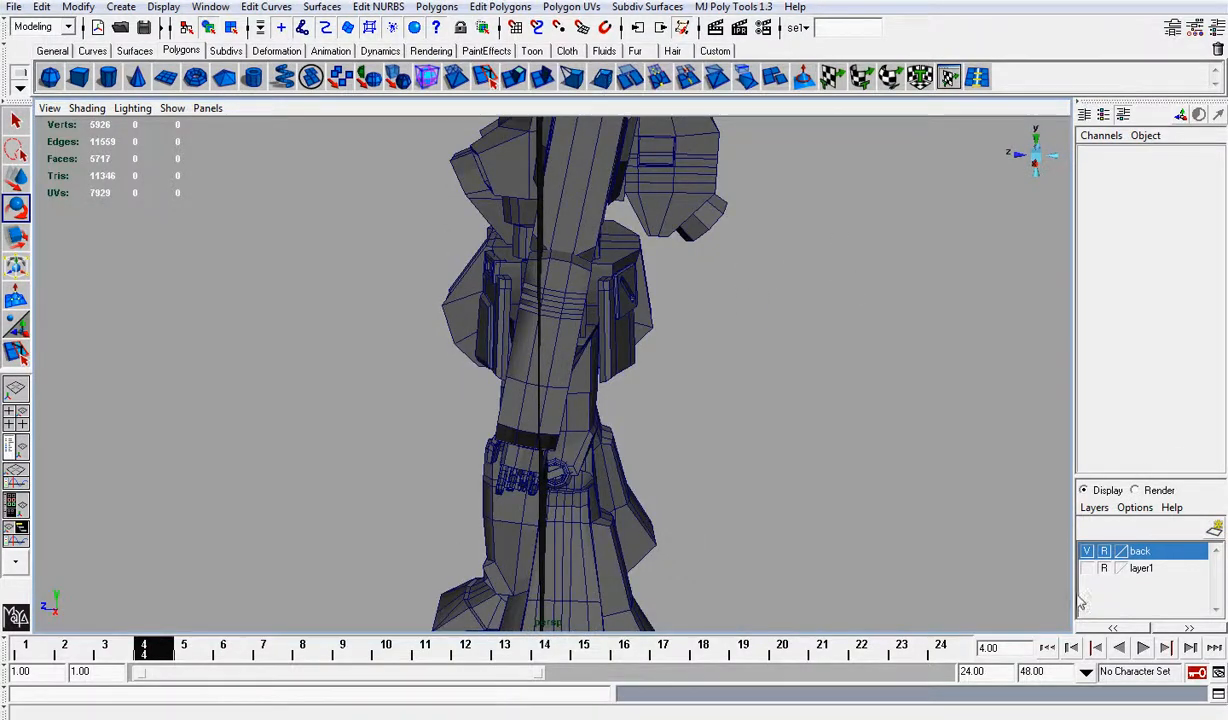
click(1087, 553)
Step: Lower the carved box slightly on the rear skirt plate to a Translate Y of about -0.104
alt+right_drag(762, 290, 822, 291)
alt+drag(820, 290, 674, 277)
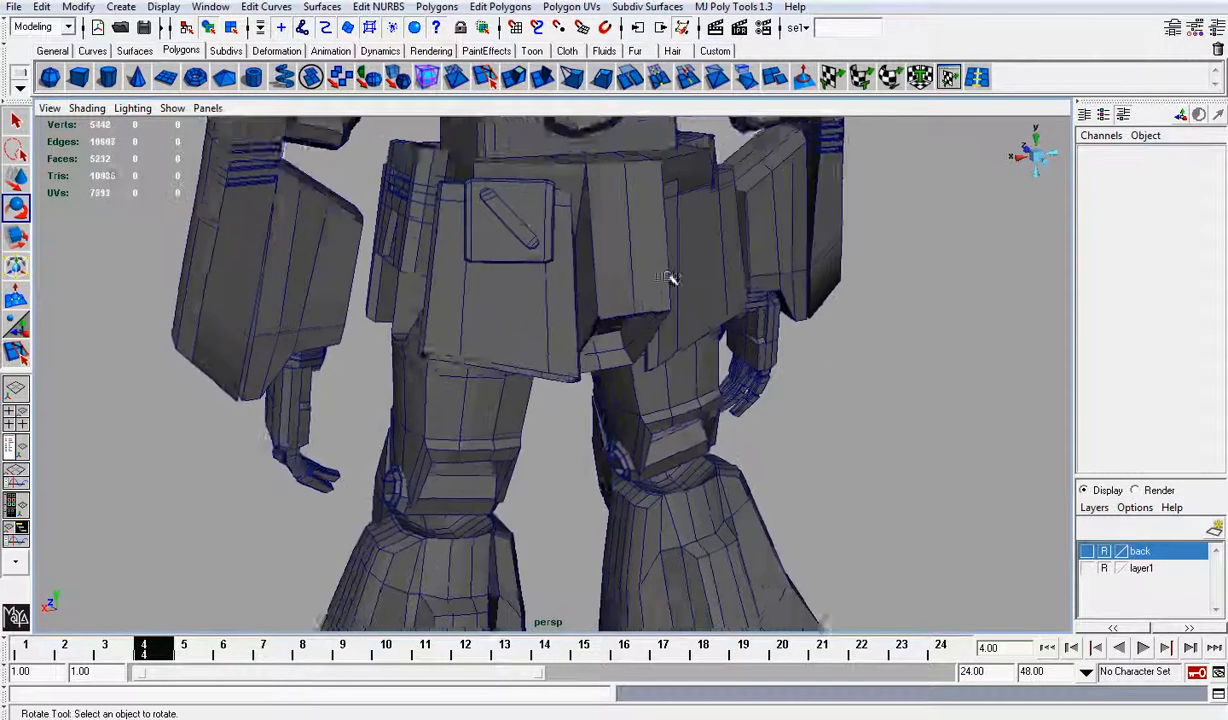
alt+middle_drag(505, 202, 515, 287)
alt+right_drag(516, 287, 534, 230)
alt+drag(534, 230, 559, 234)
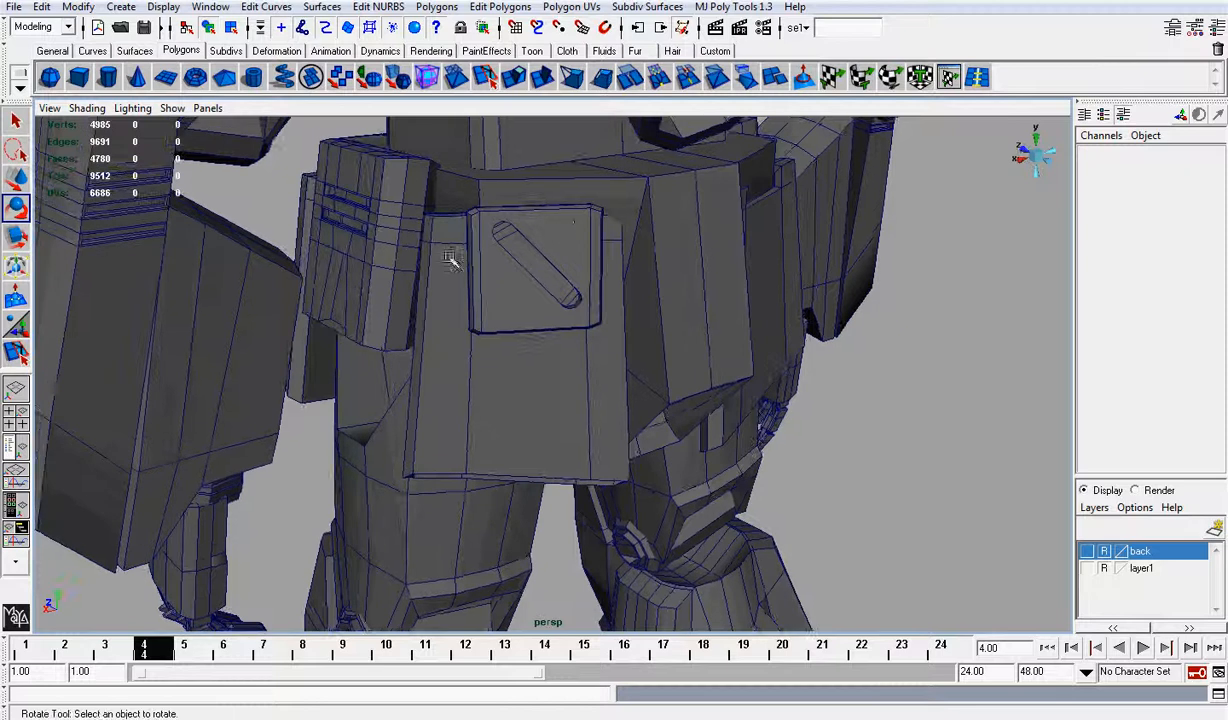
mouse_move(444, 246)
alt+mouse_down()
mouse_move(617, 238)
mouse_move(429, 229)
alt+mouse_up()
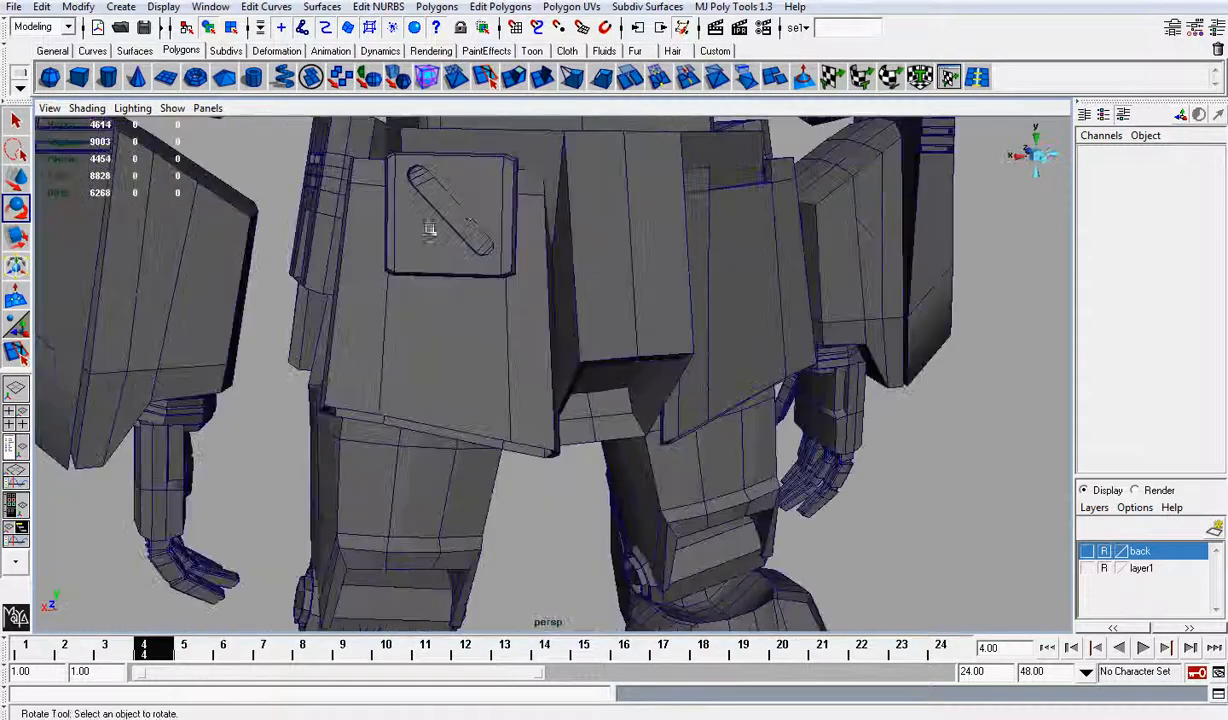
click(466, 189)
key(w)
mouse_move(447, 156)
mouse_down()
mouse_move(451, 180)
mouse_move(451, 164)
mouse_up()
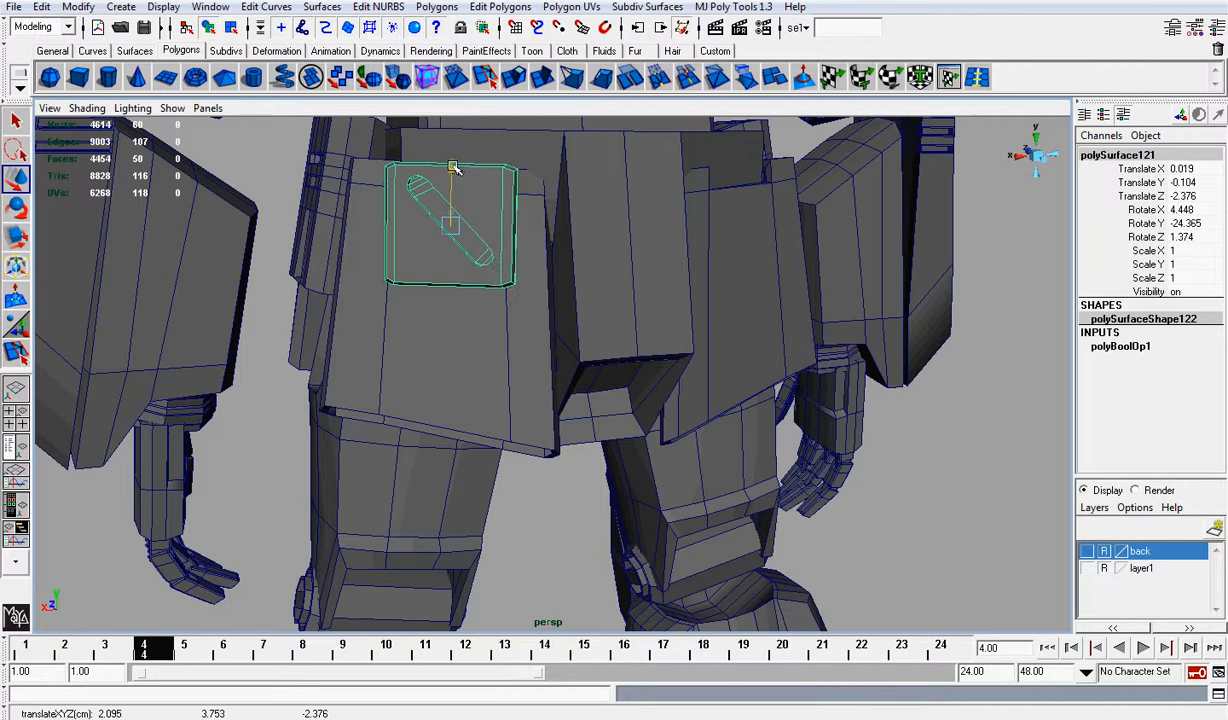
Step: Freeze the transformations of the carved box
alt+drag(616, 245, 480, 230)
click(78, 7)
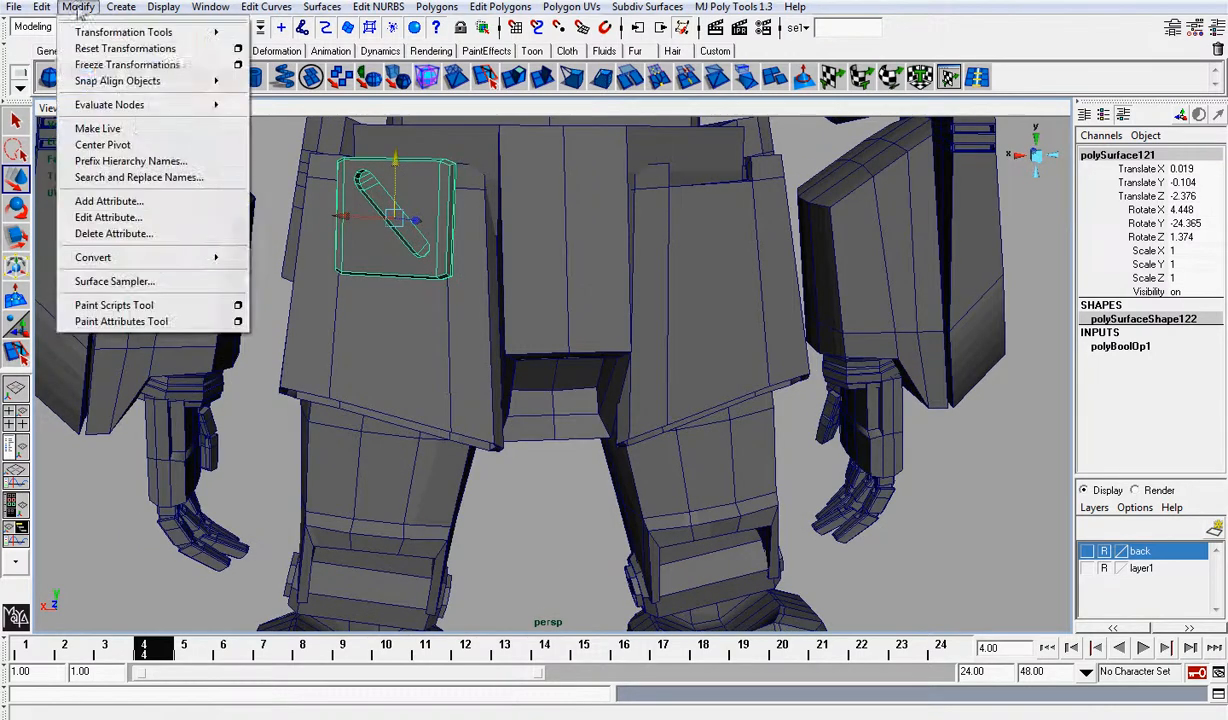
click(101, 66)
Step: Move the carved box's pivot onto the robot's vertical center line above the head, at X 0, Y 15
click(1035, 158)
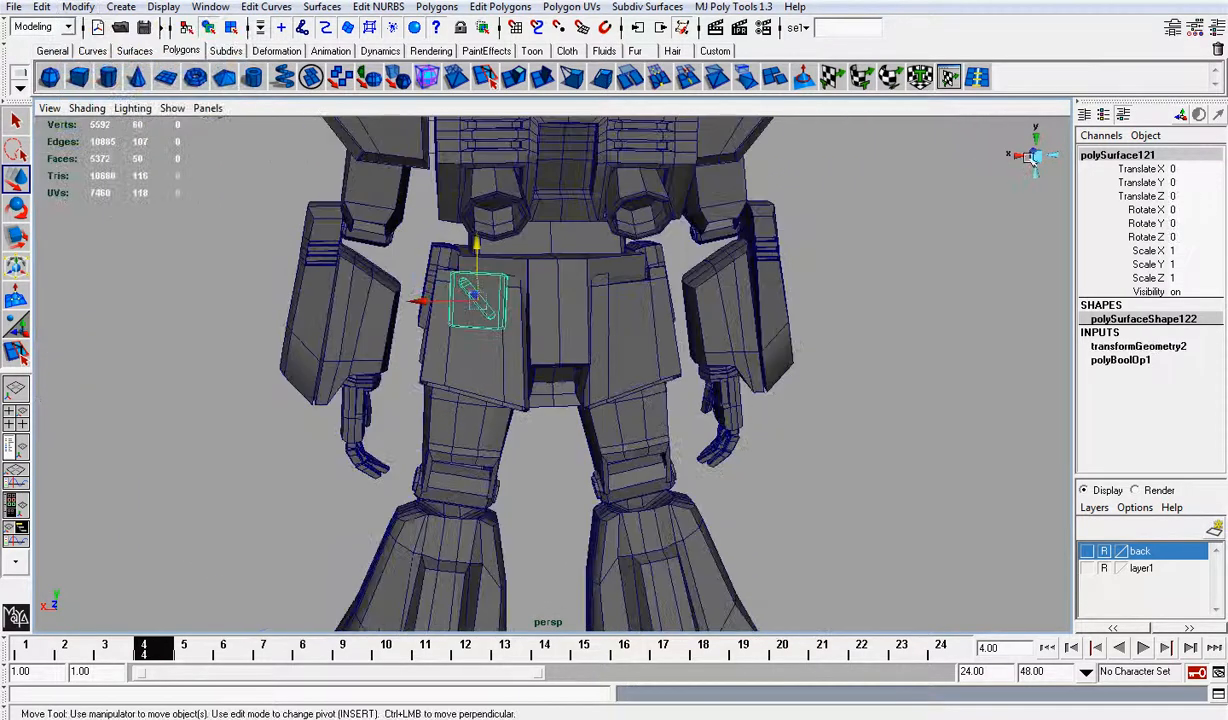
click(1036, 158)
click(1041, 160)
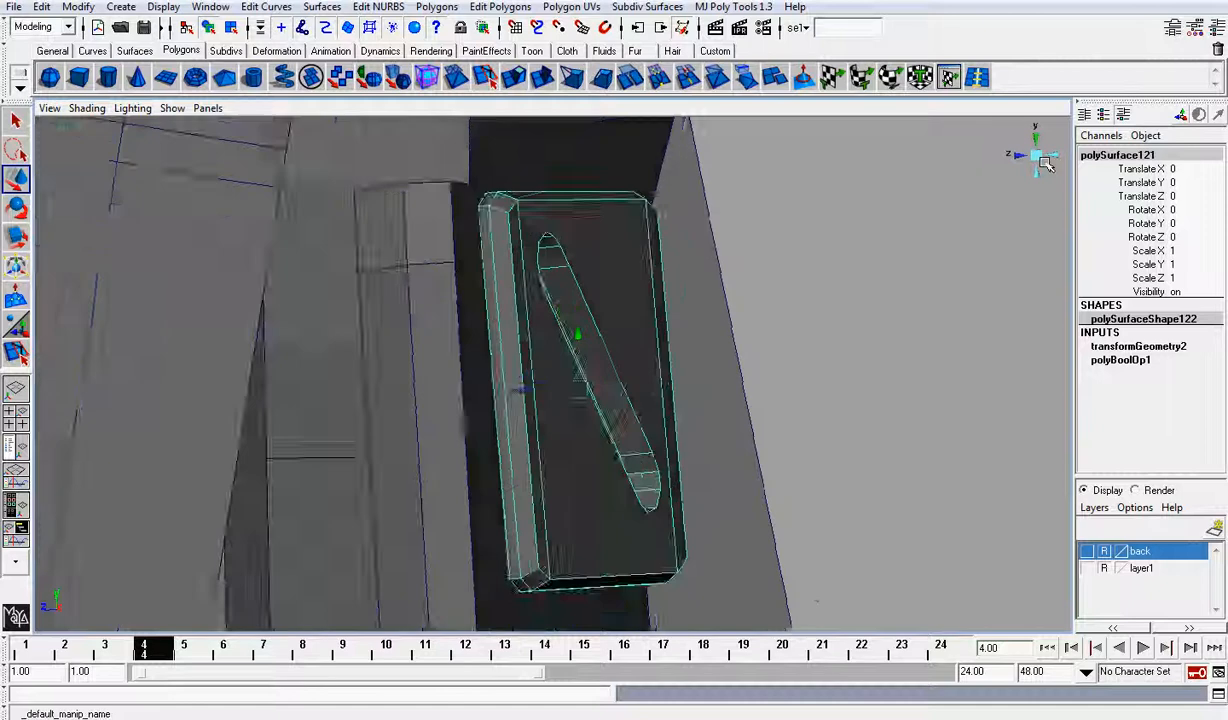
click(1047, 163)
click(1052, 153)
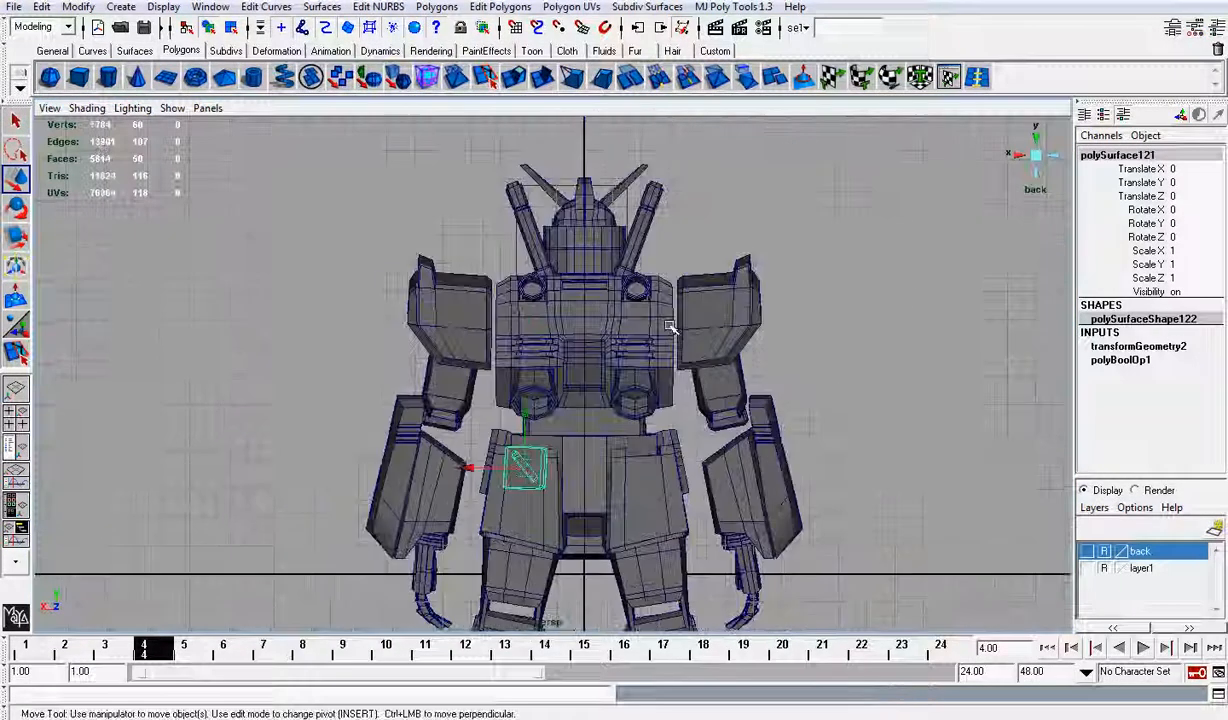
key(Insert)
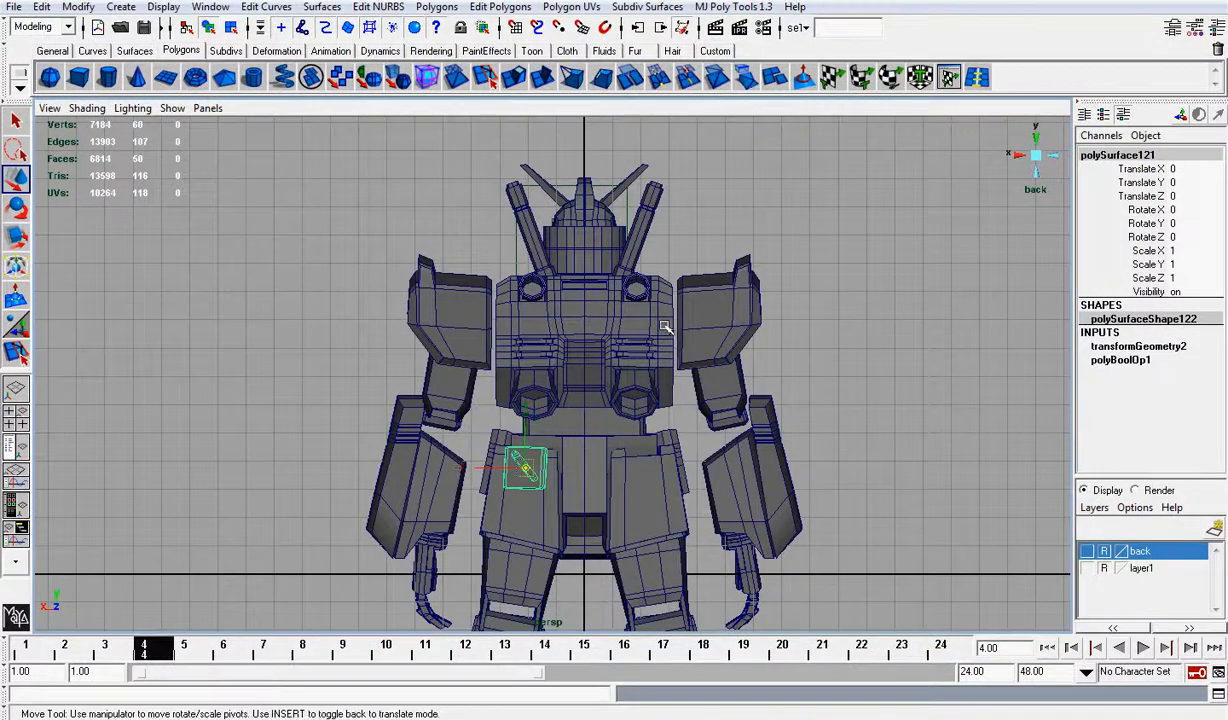
middle_drag(585, 148, 590, 150)
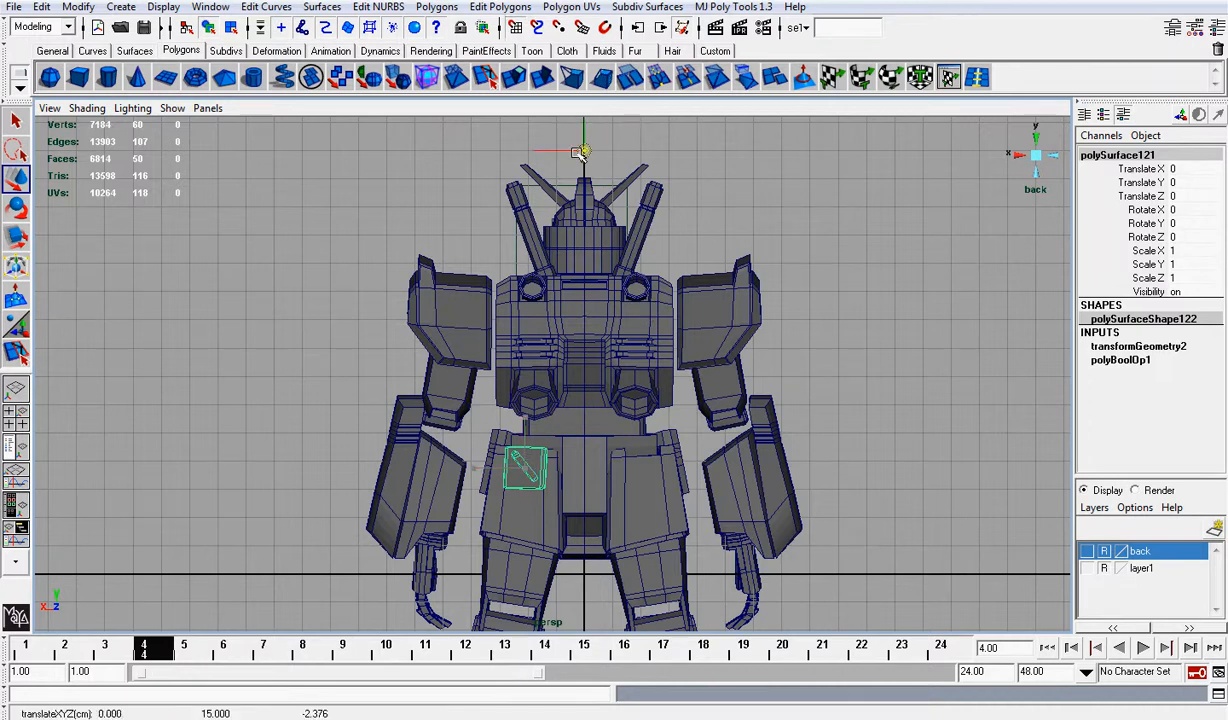
key(Insert)
Step: Duplicate the carved box and mirror the copy onto the opposite rear skirt plate with Scale X -1
key(ctrl+d)
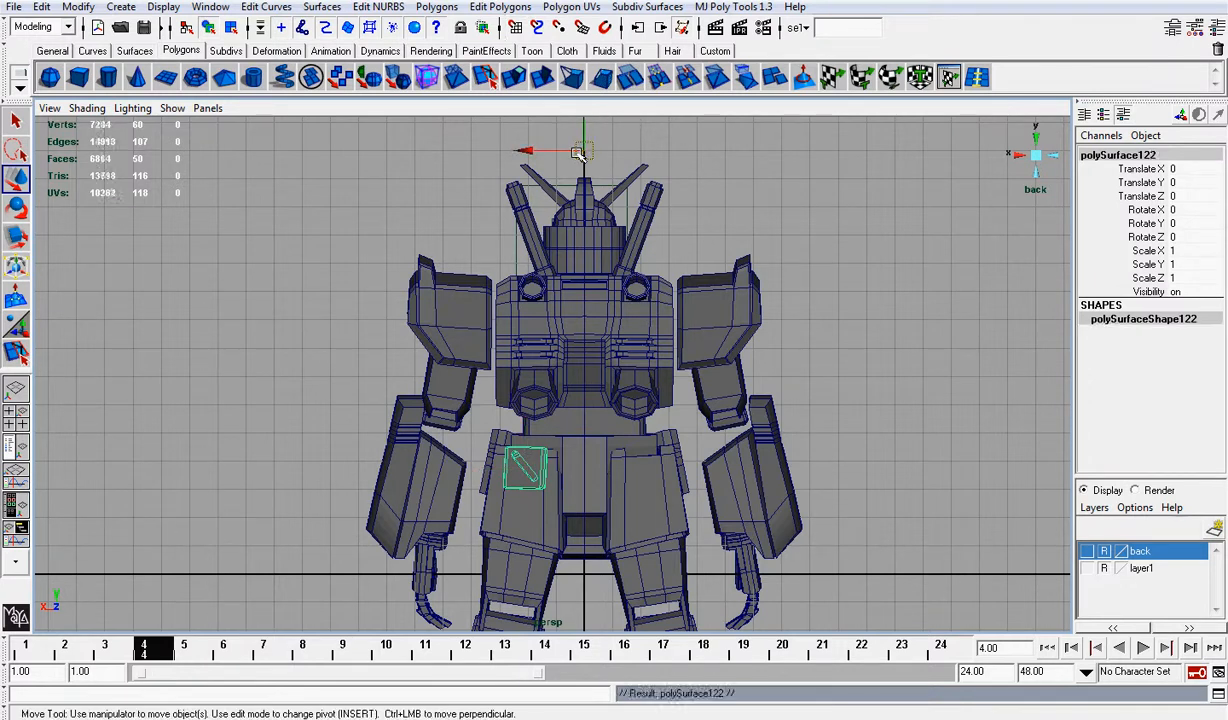
click(1174, 251)
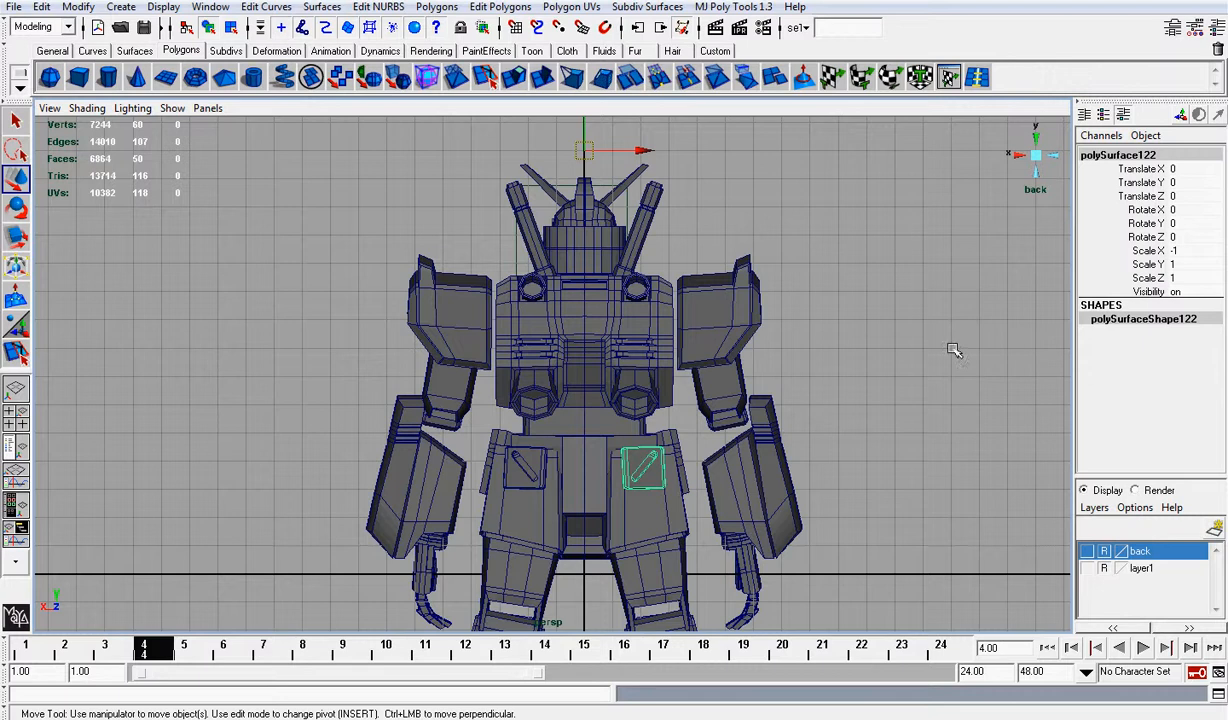
click(872, 278)
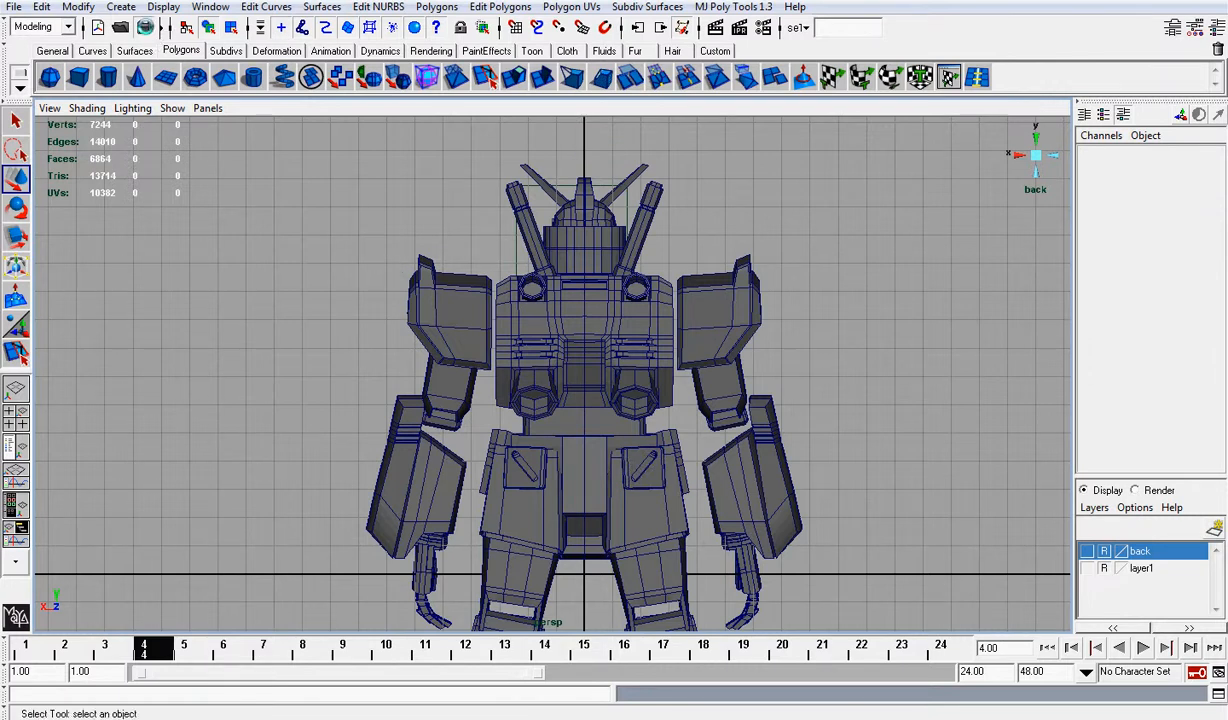
Step: Show the layer1 reference drawings and examine the whole robot against them from the front and side
click(1036, 155)
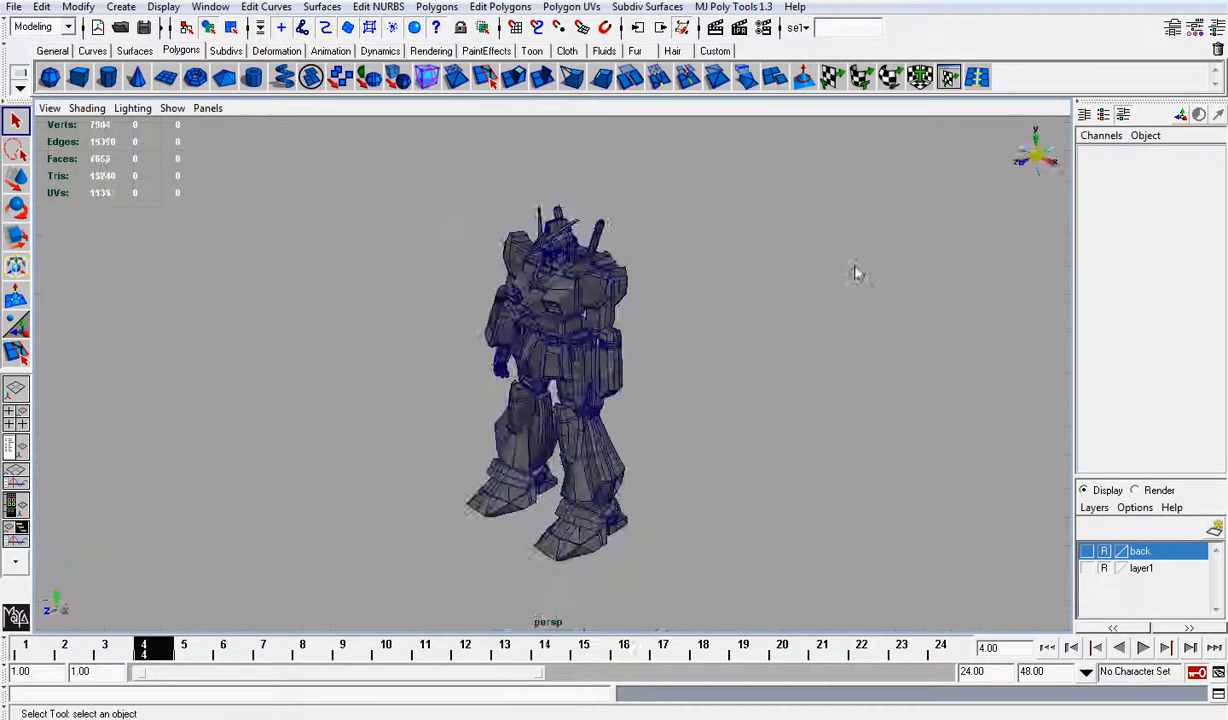
alt+drag(790, 254, 641, 238)
alt+right_drag(641, 238, 778, 206)
alt+middle_drag(778, 206, 748, 312)
alt+drag(748, 312, 786, 328)
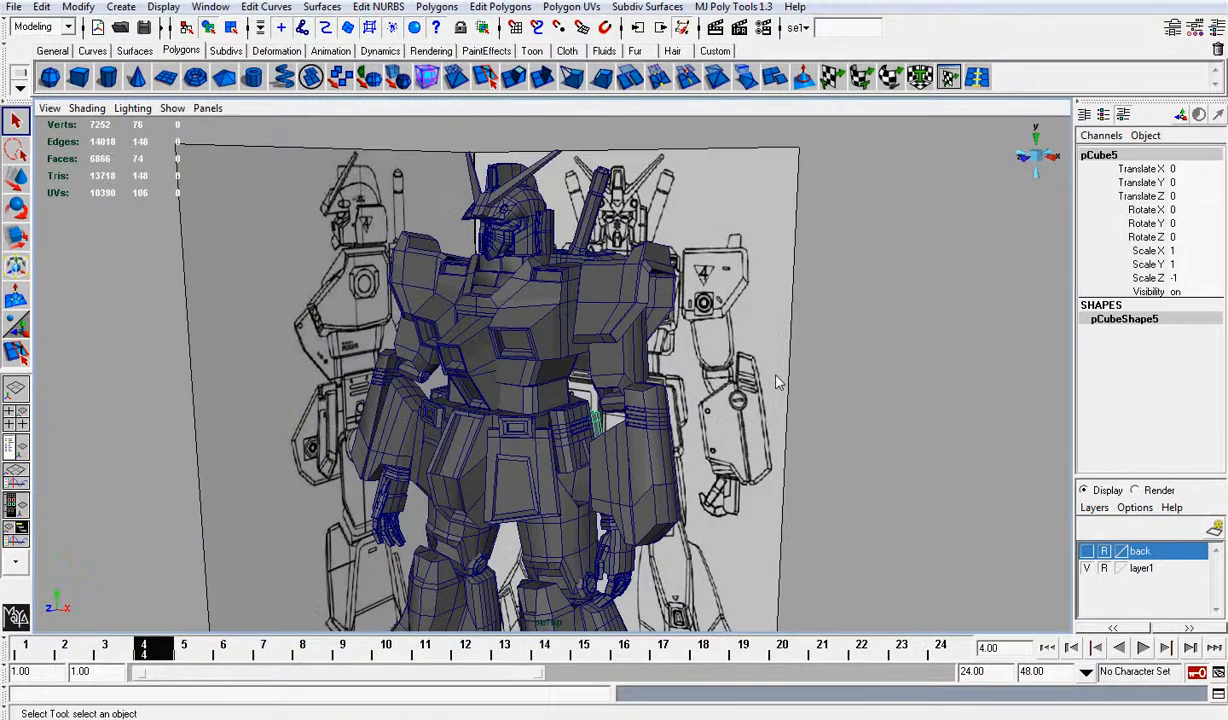
scroll(778, 382, up, 4)
mouse_move(778, 382)
alt+mouse_down()
mouse_move(727, 392)
mouse_move(820, 380)
mouse_move(762, 377)
alt+mouse_up()
scroll(726, 396, down, 4)
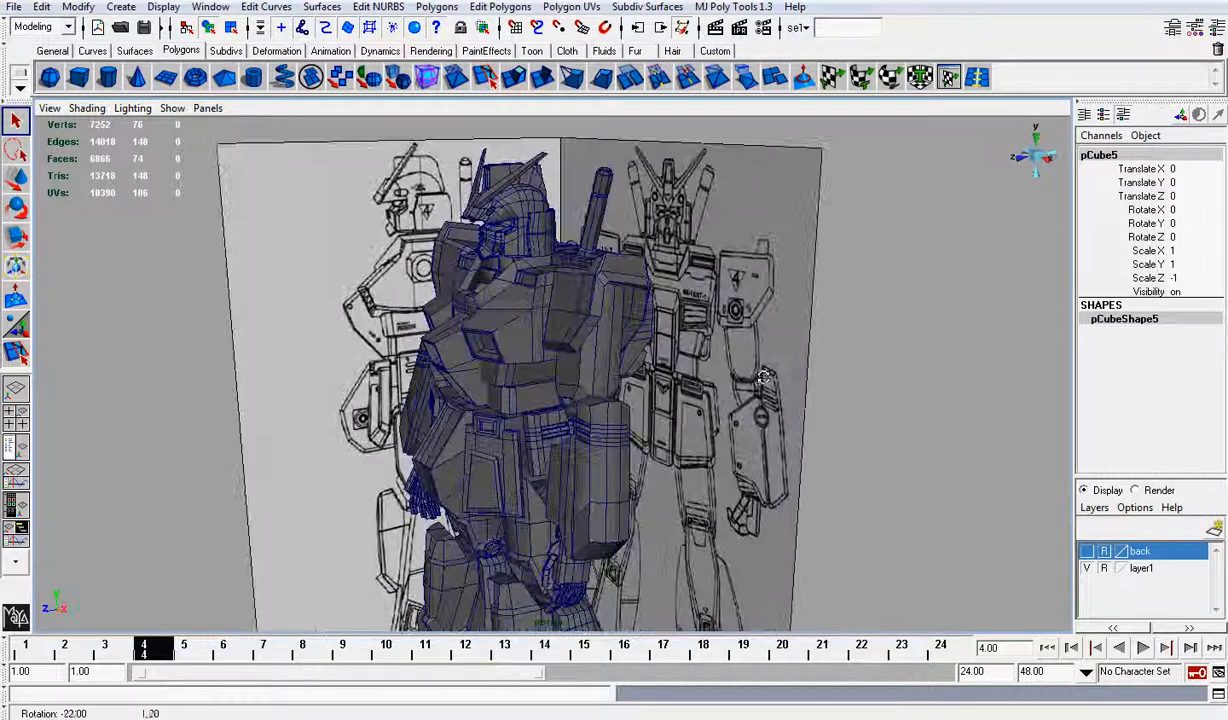
scroll(481, 241, down, 4)
Step: Select all the robot's parts and clear them from view, leaving only the front and side reference drawings
drag(788, 705, 758, 673)
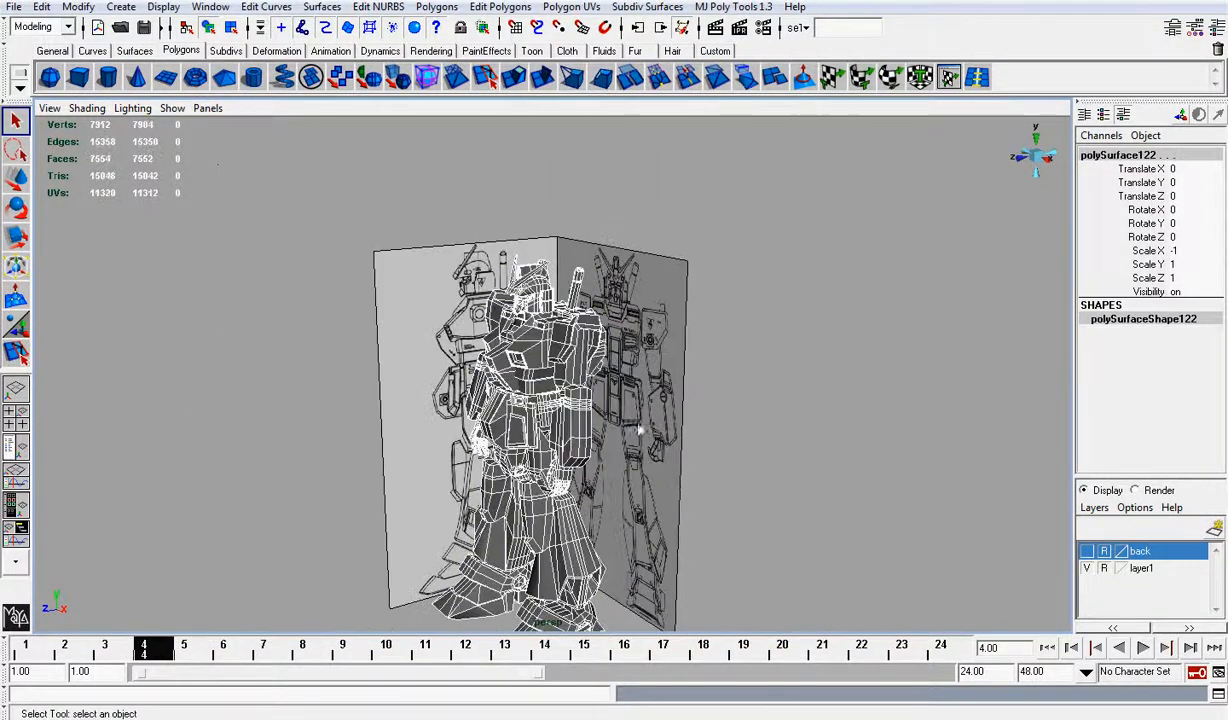
key(Delete)
scroll(618, 385, up, 5)
alt+drag(607, 354, 694, 314)
scroll(722, 326, up, 3)
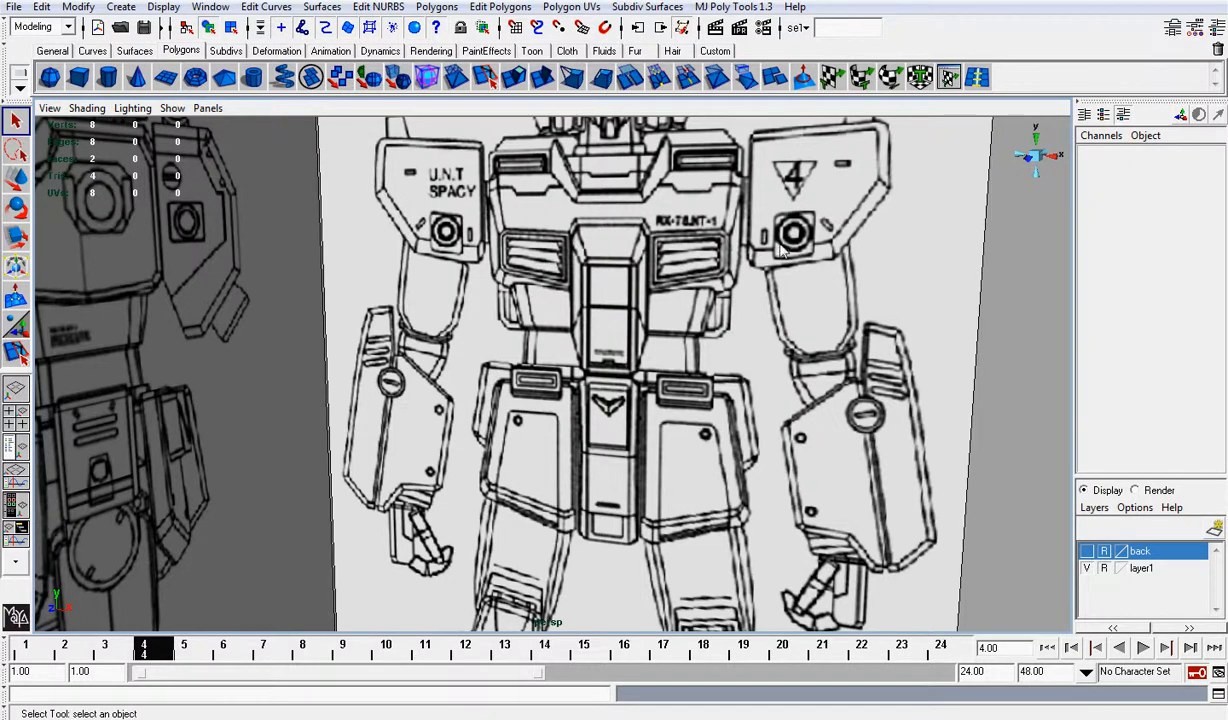
Step: Create a polygon cube in the front view and place it over the chest vent on the drawing at X 2.02, Y 7.193
click(1031, 163)
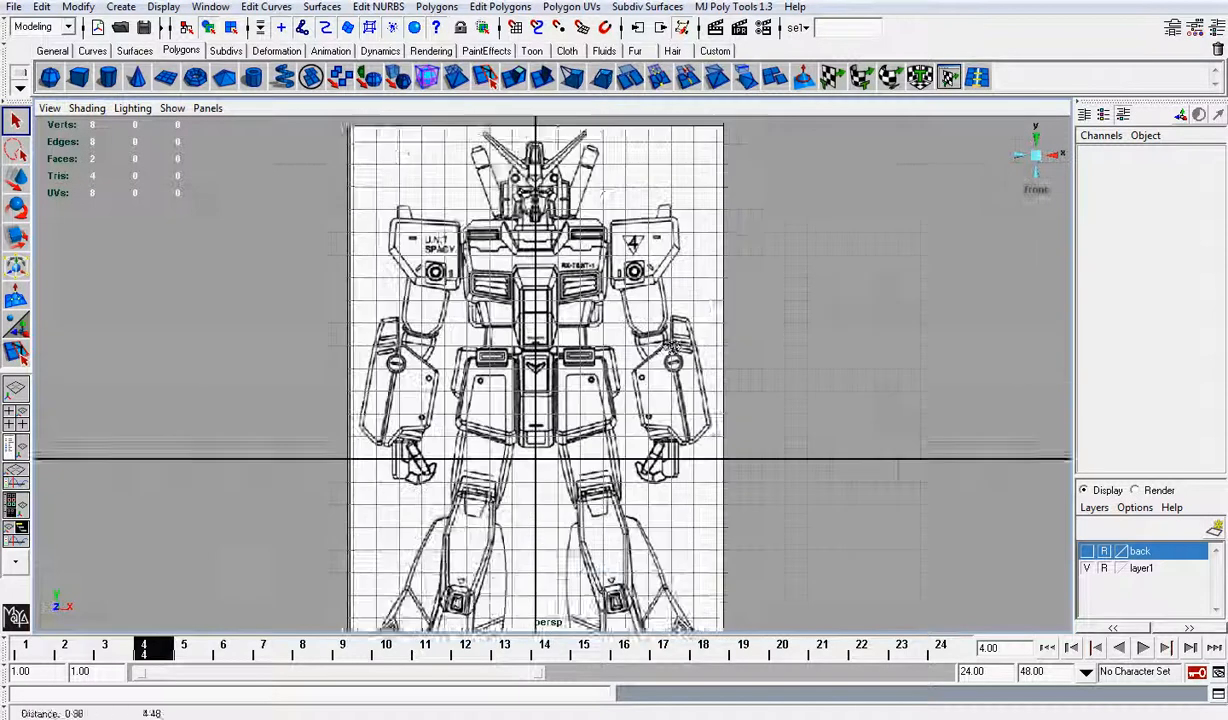
click(80, 76)
scroll(555, 468, up, 3)
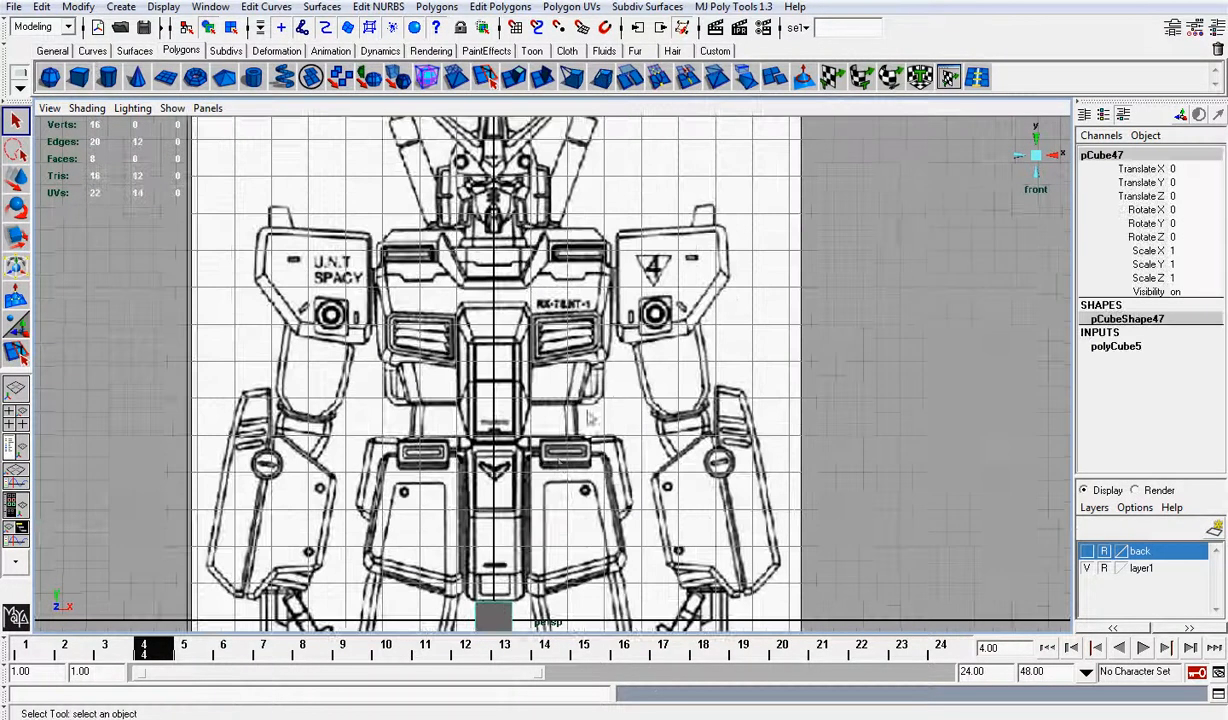
key(w)
drag(497, 565, 495, 275)
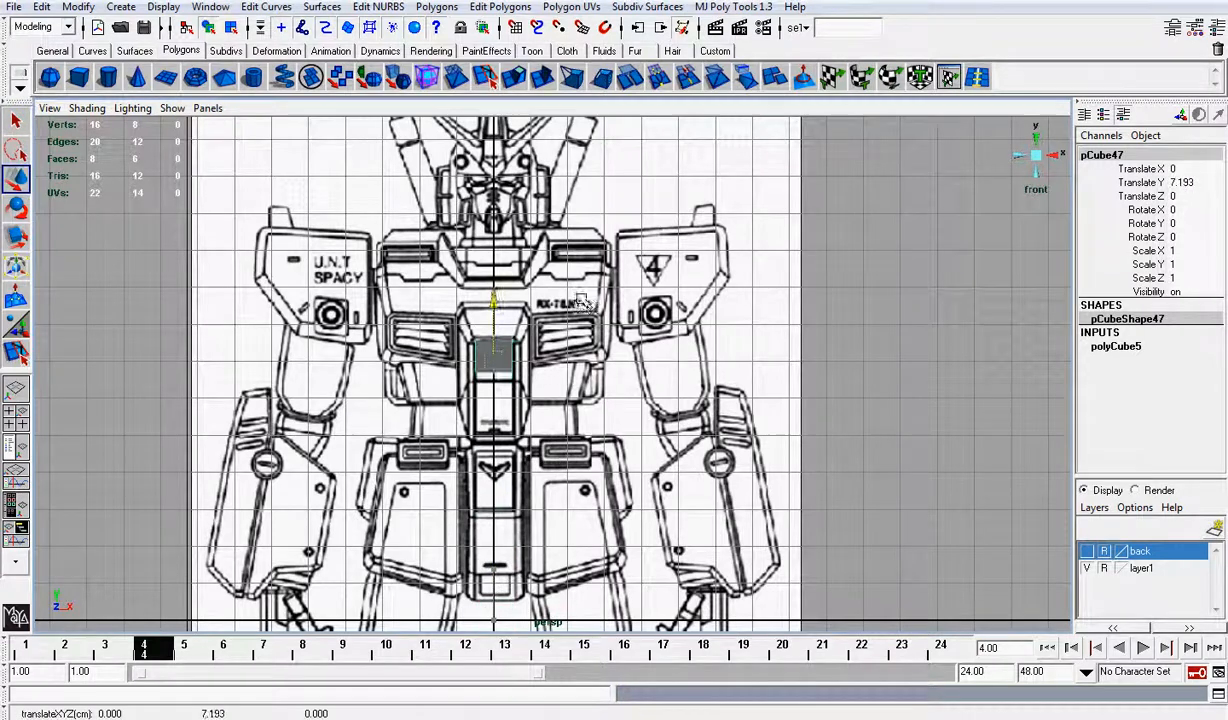
scroll(550, 300, up, 4)
drag(478, 331, 656, 322)
key(r)
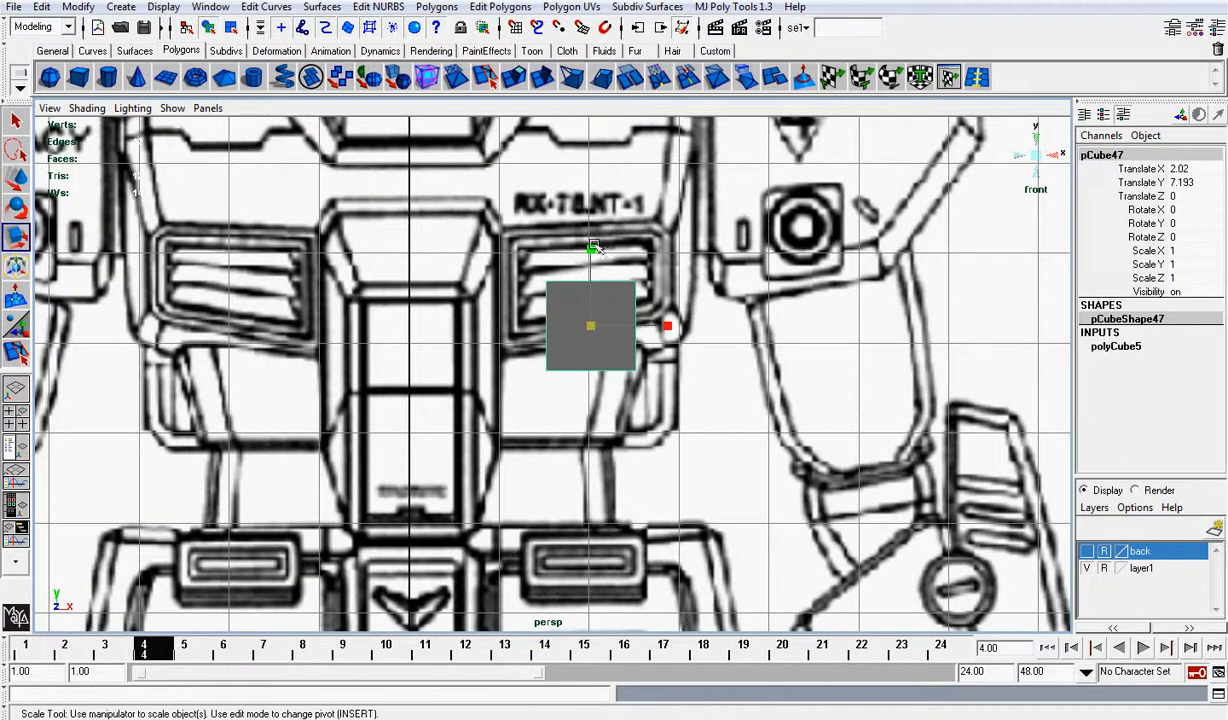
Step: Flatten the cube into a thin slat with Scale Y 0.05 and Scale Z 0.398
drag(593, 247, 608, 322)
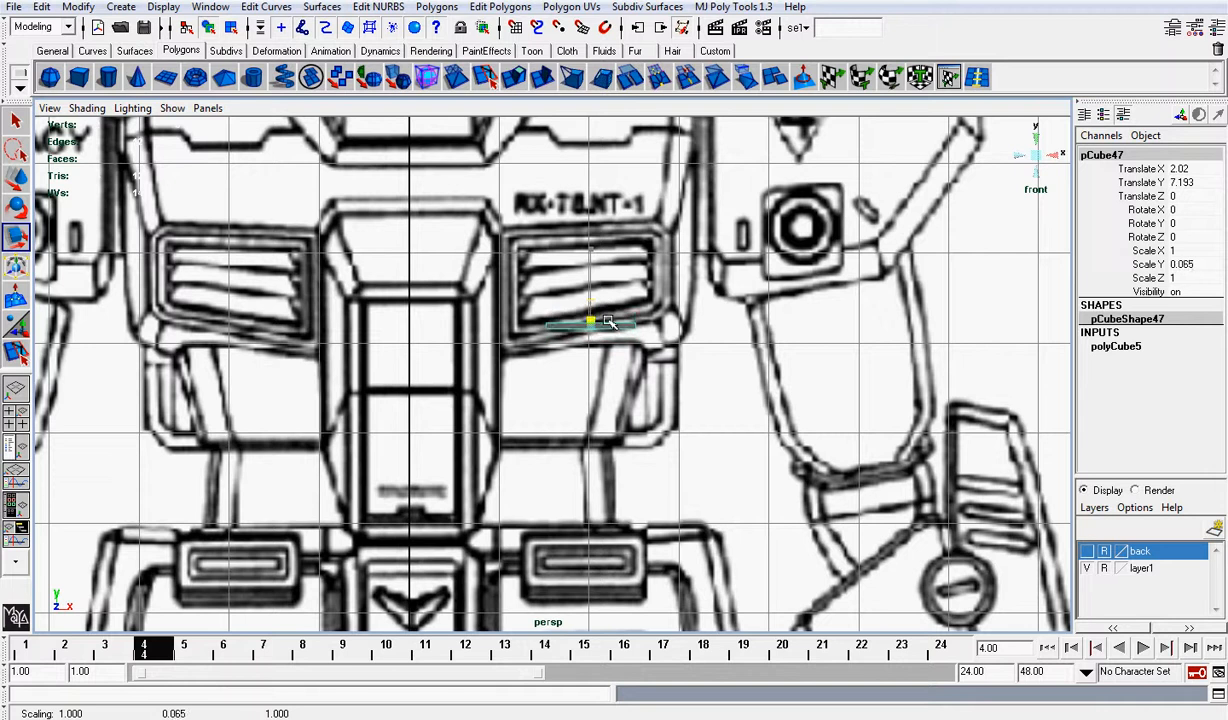
scroll(634, 312, up, 2)
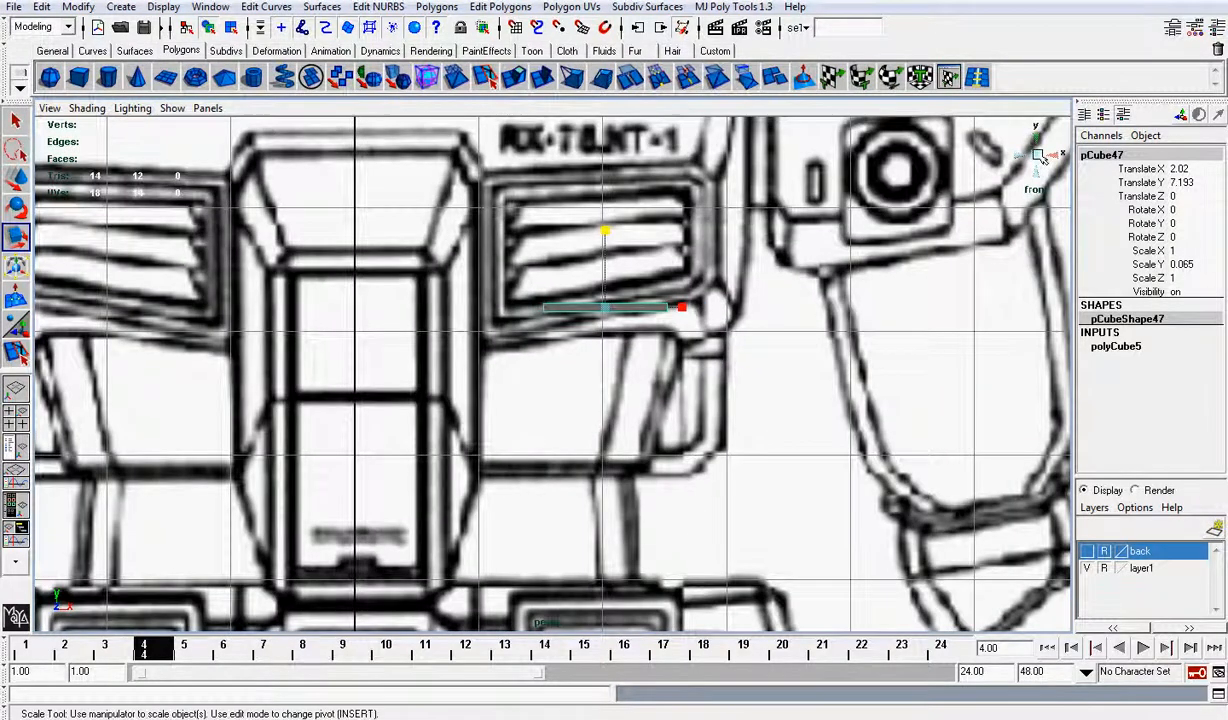
click(1040, 155)
scroll(720, 388, up, 1)
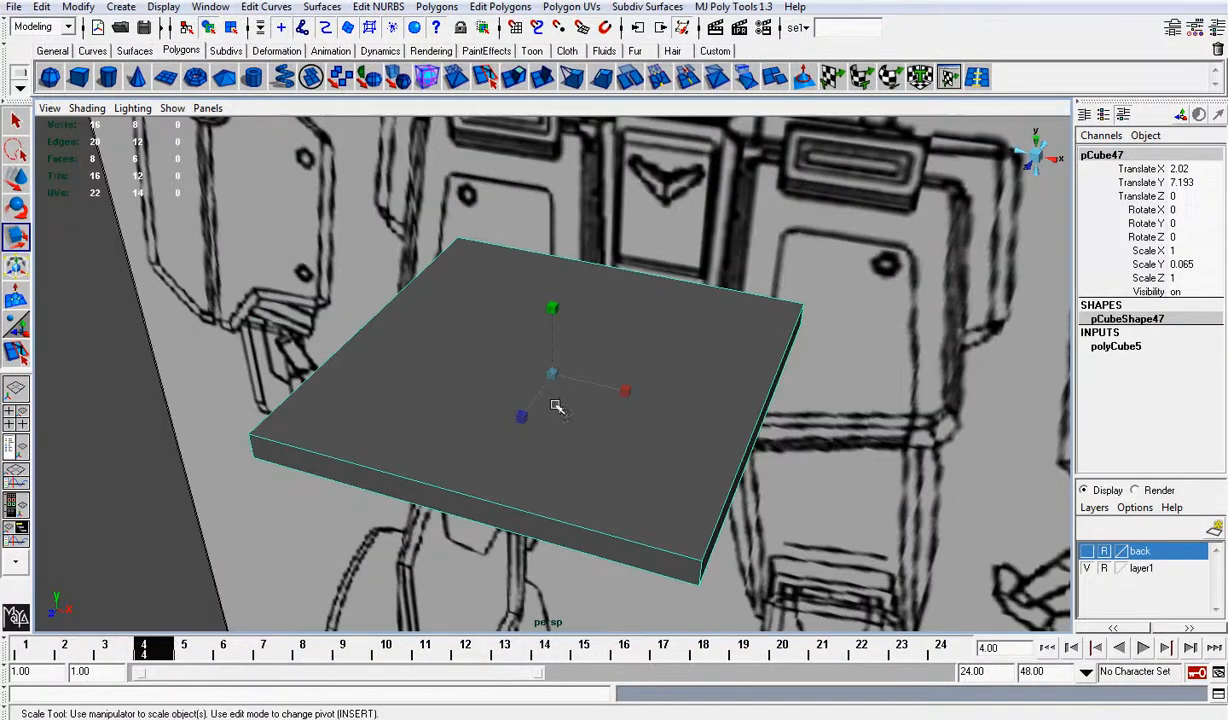
drag(522, 418, 557, 395)
drag(563, 309, 556, 322)
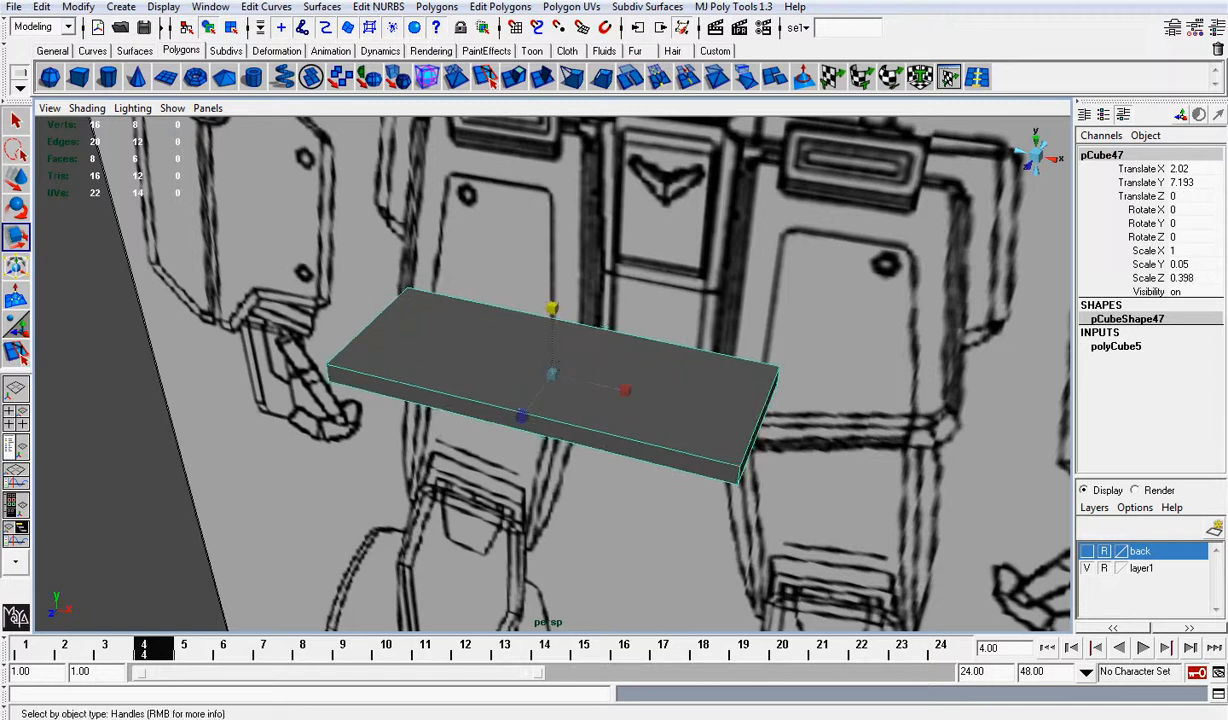
Step: Show all hidden robot parts and try placing the slat in the chest vent opening at Y 7.502, Z 2.008
click(170, 8)
mouse_move(176, 104)
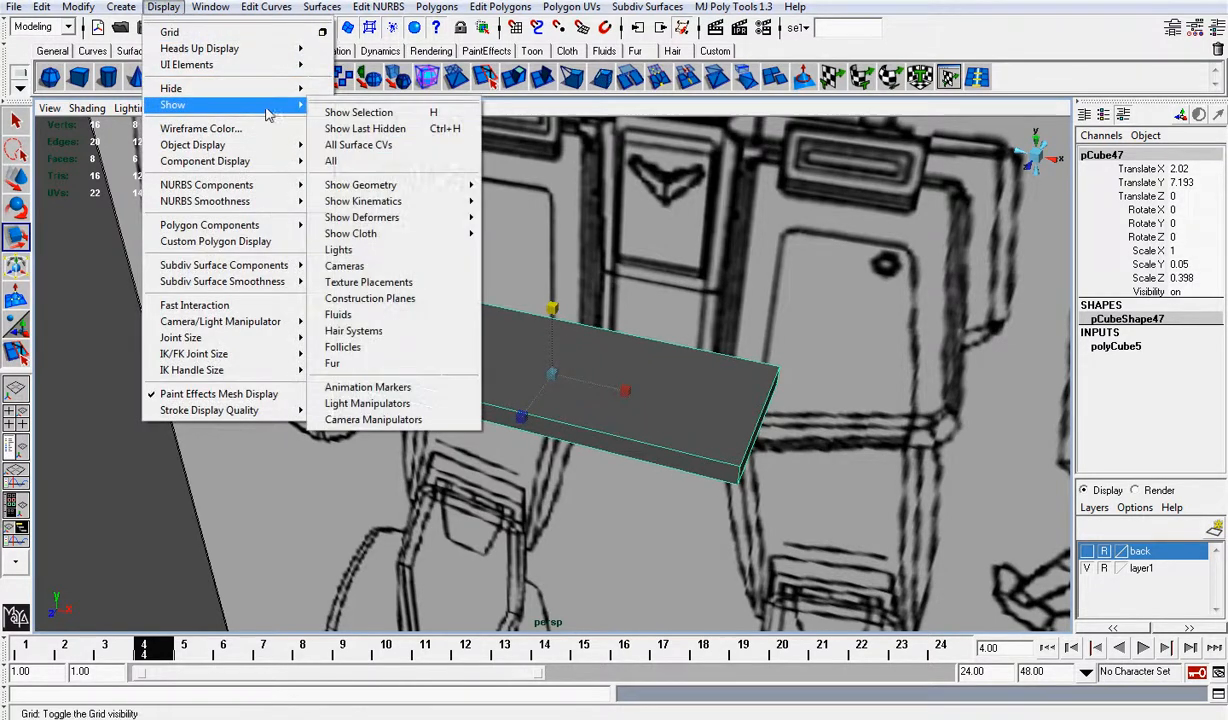
click(351, 162)
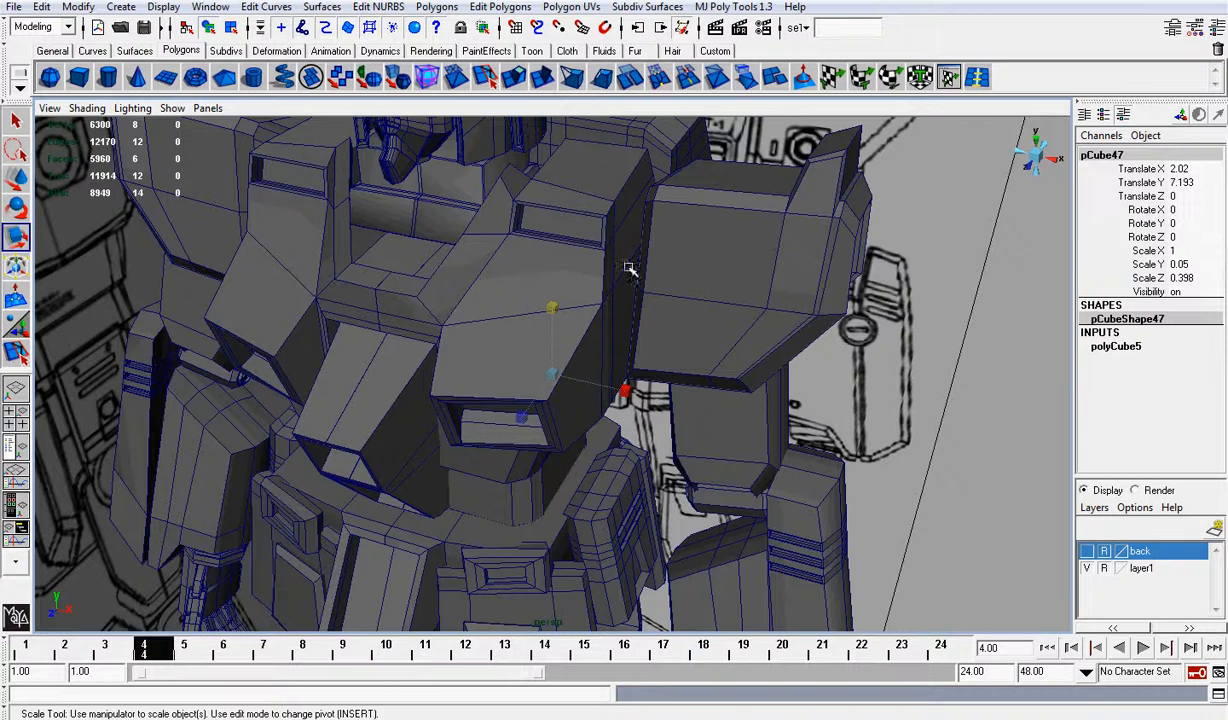
key(w)
drag(534, 403, 470, 476)
alt+drag(560, 411, 594, 384)
scroll(600, 383, up, 5)
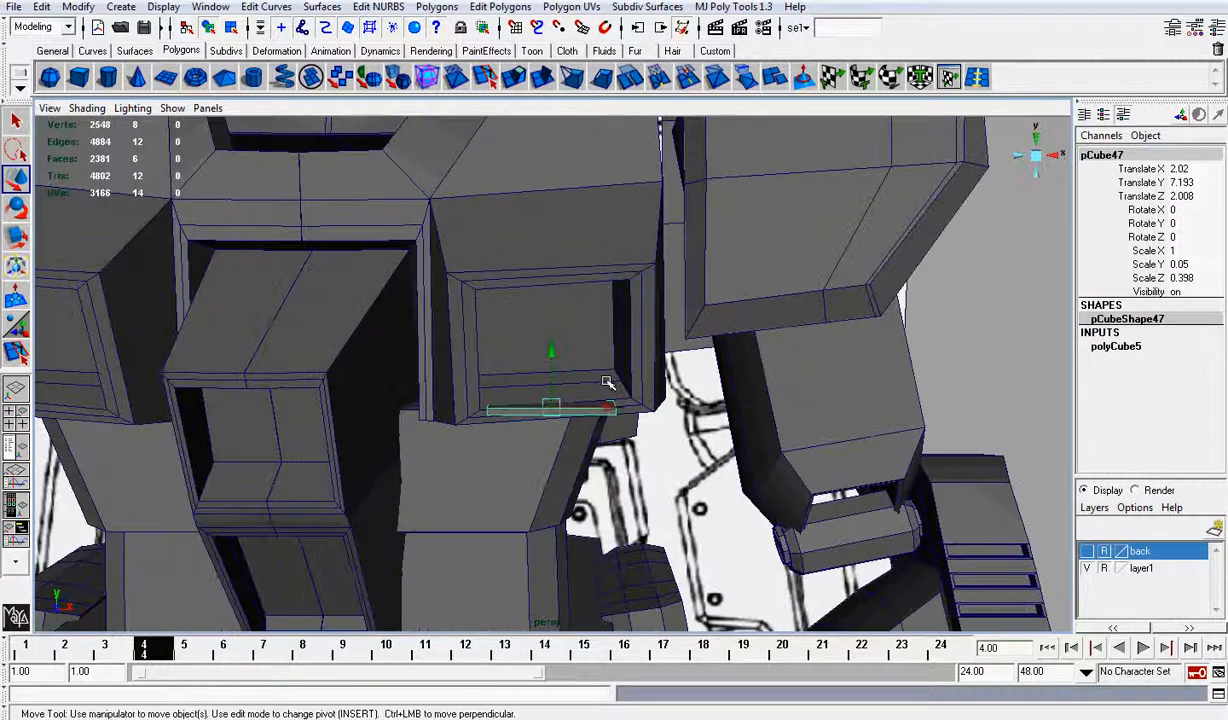
drag(555, 346, 559, 306)
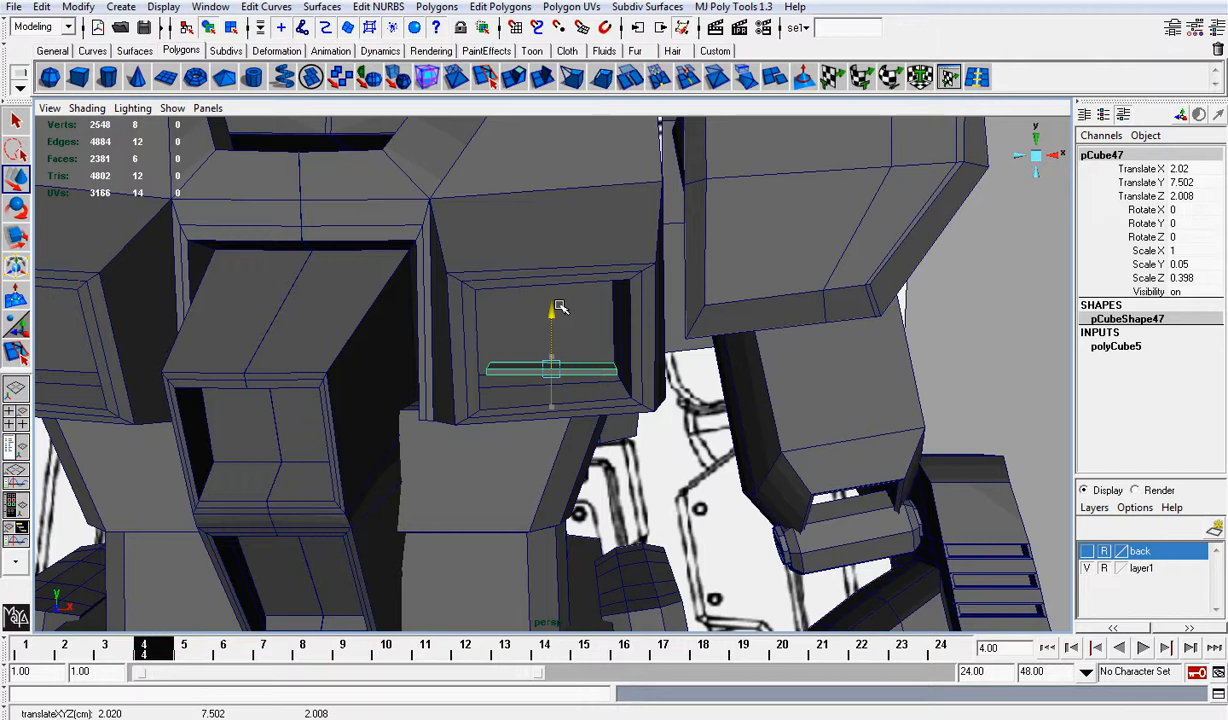
key(f)
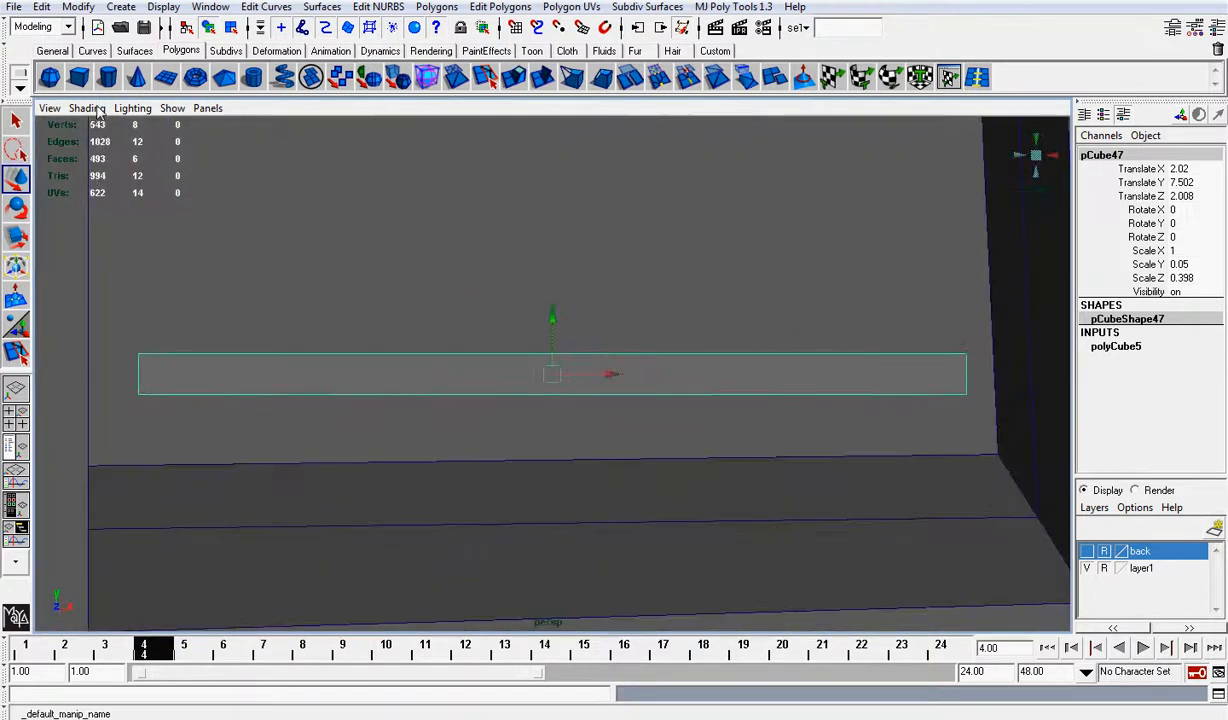
Step: Turn on X-Ray shading, compare the model with the front drawing, and undo the slat's move and the unhiding of the robot parts
click(90, 108)
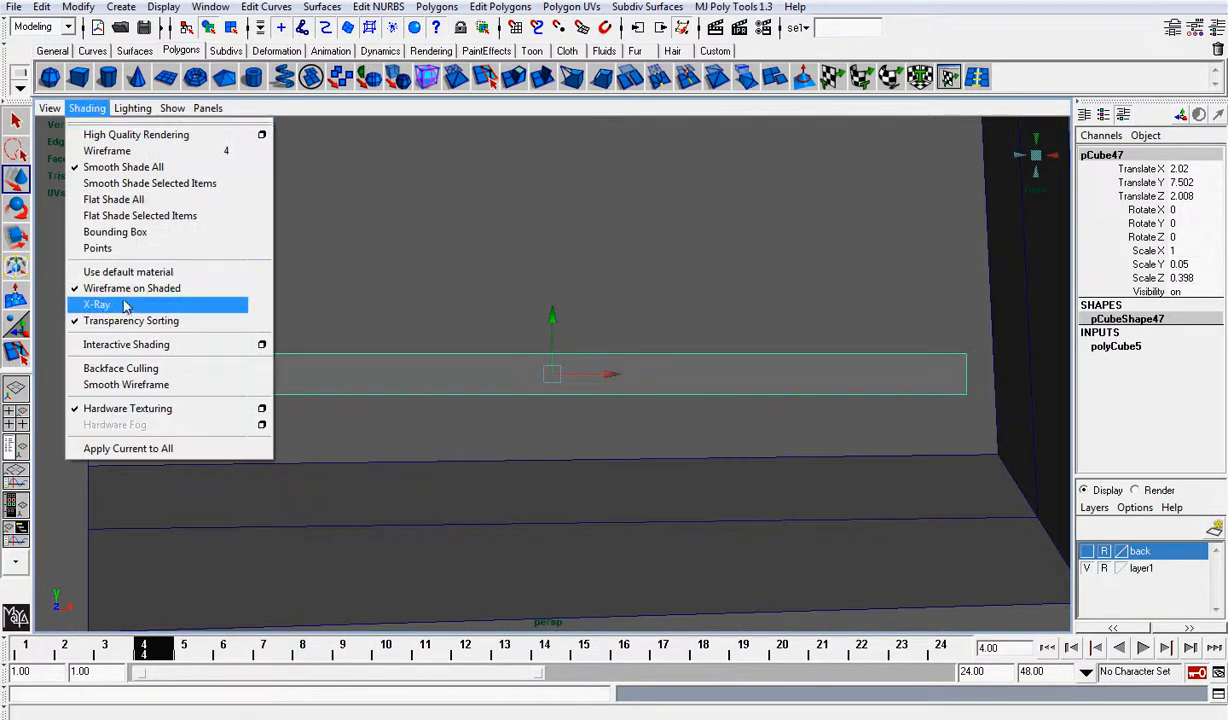
click(110, 304)
scroll(740, 325, down, 3)
scroll(712, 338, up, 2)
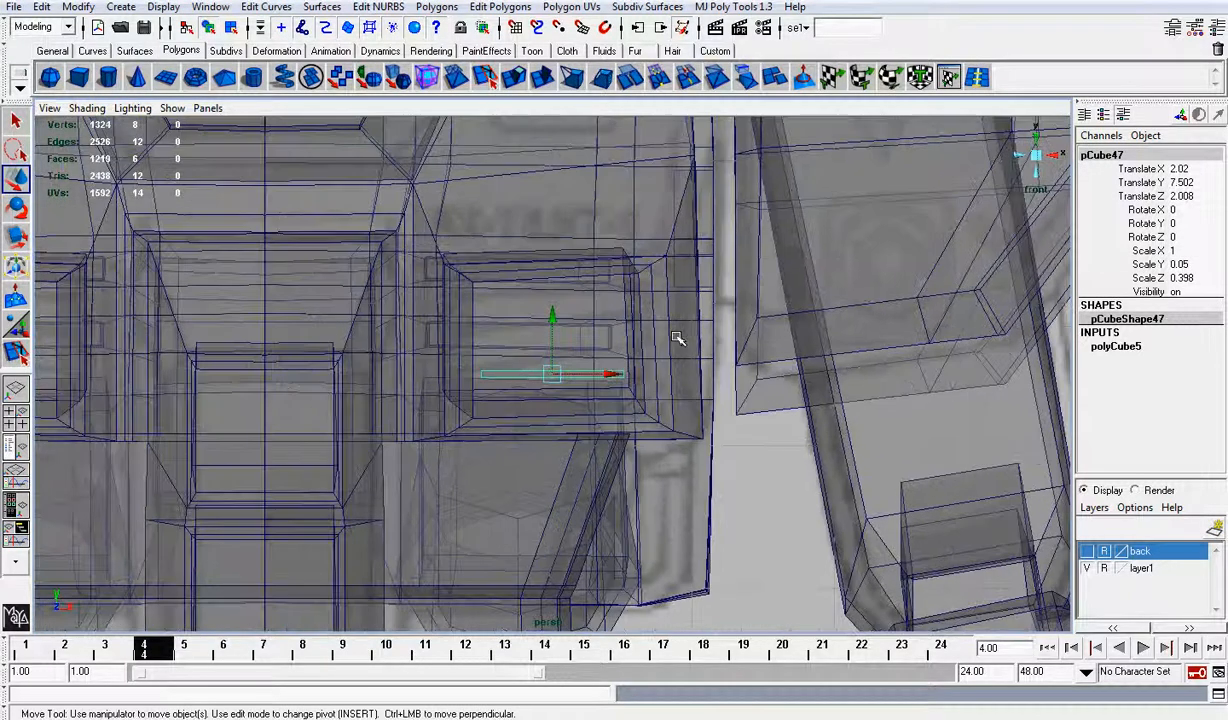
scroll(680, 330, down, 4)
scroll(684, 319, up, 2)
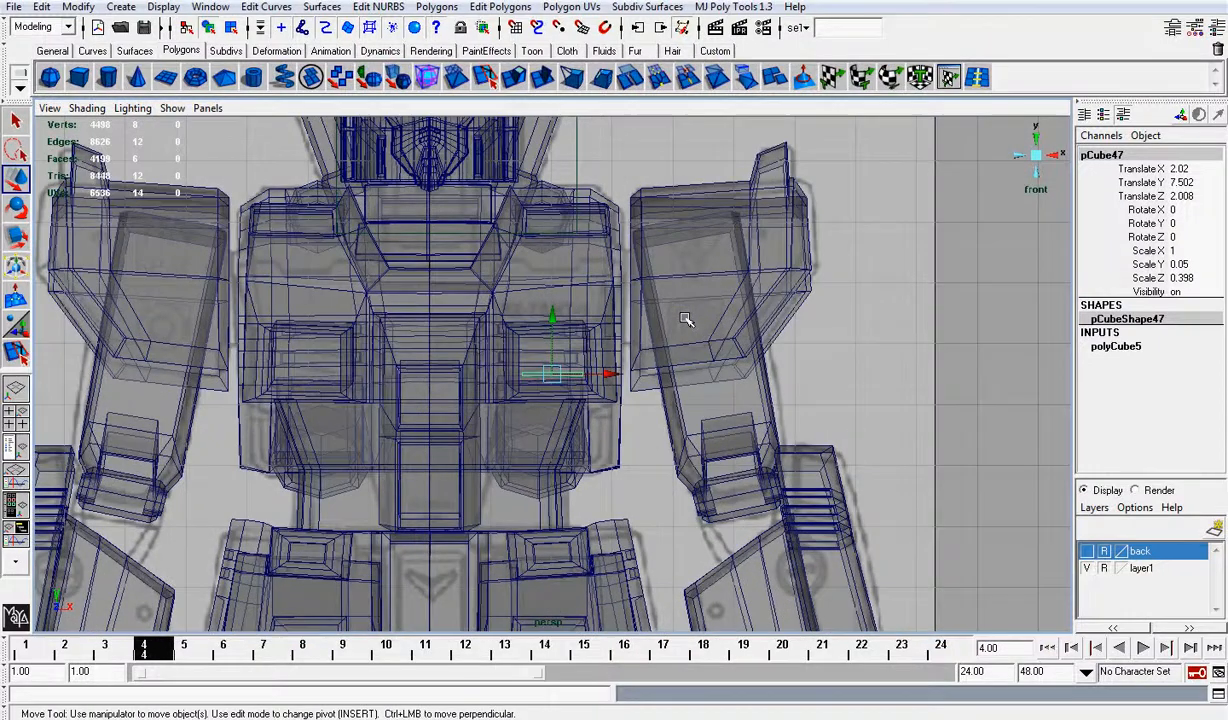
scroll(684, 319, up, 2)
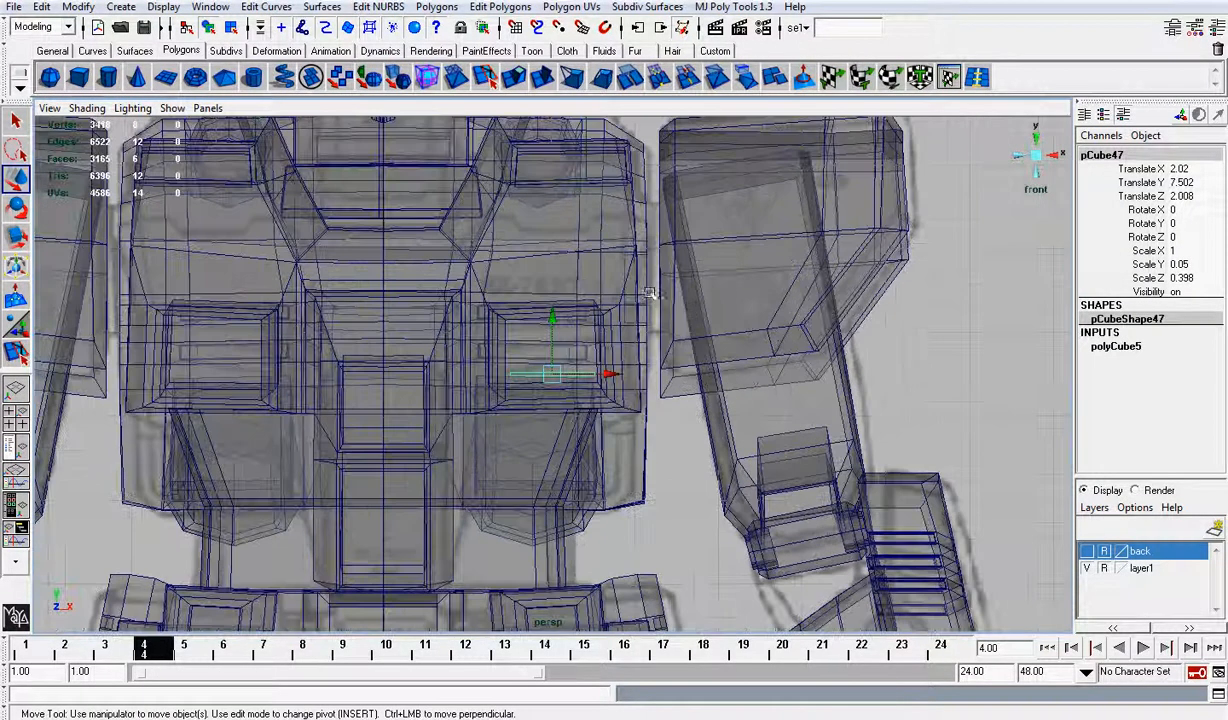
key(ctrl+z)
key(ctrl+z)
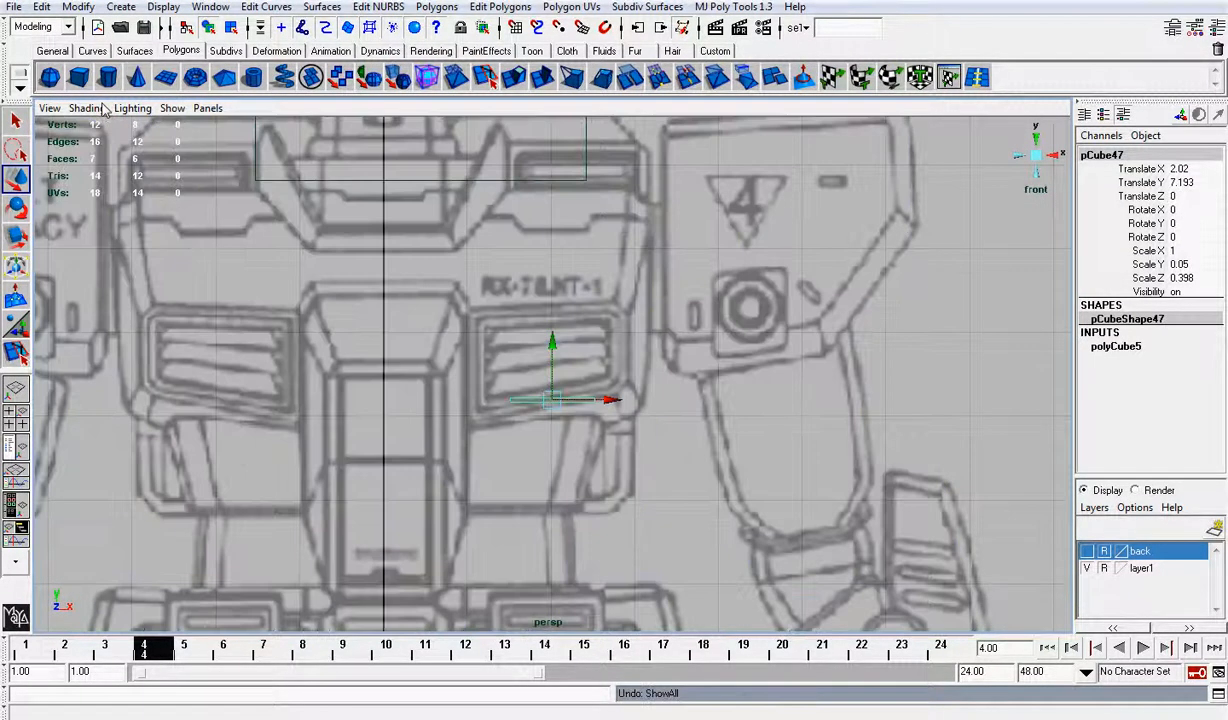
Step: Fit the slat to the drawn vent's lowest louver at X 1.98, Y 7.37 with Rotate Z 10.031, Scale X 1.838 and Scale Y 0.173
scroll(582, 394, up, 3)
drag(556, 352, 558, 331)
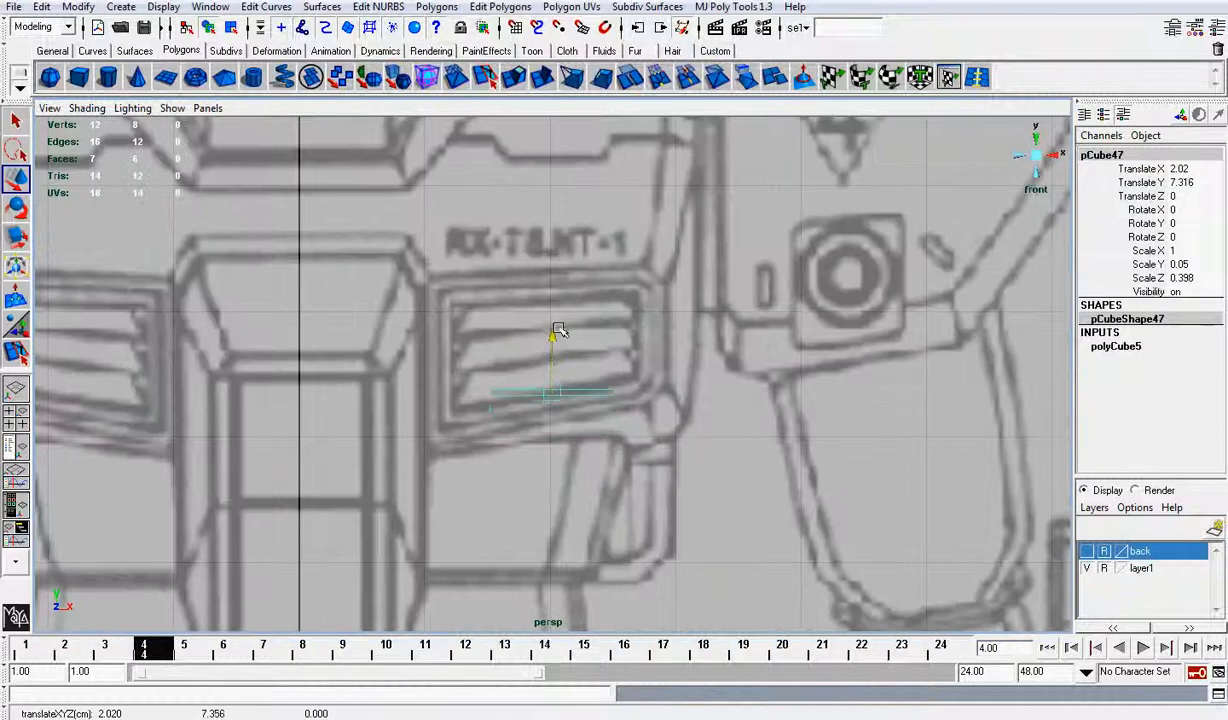
key(e)
drag(645, 383, 600, 380)
key(r)
key(w)
key(r)
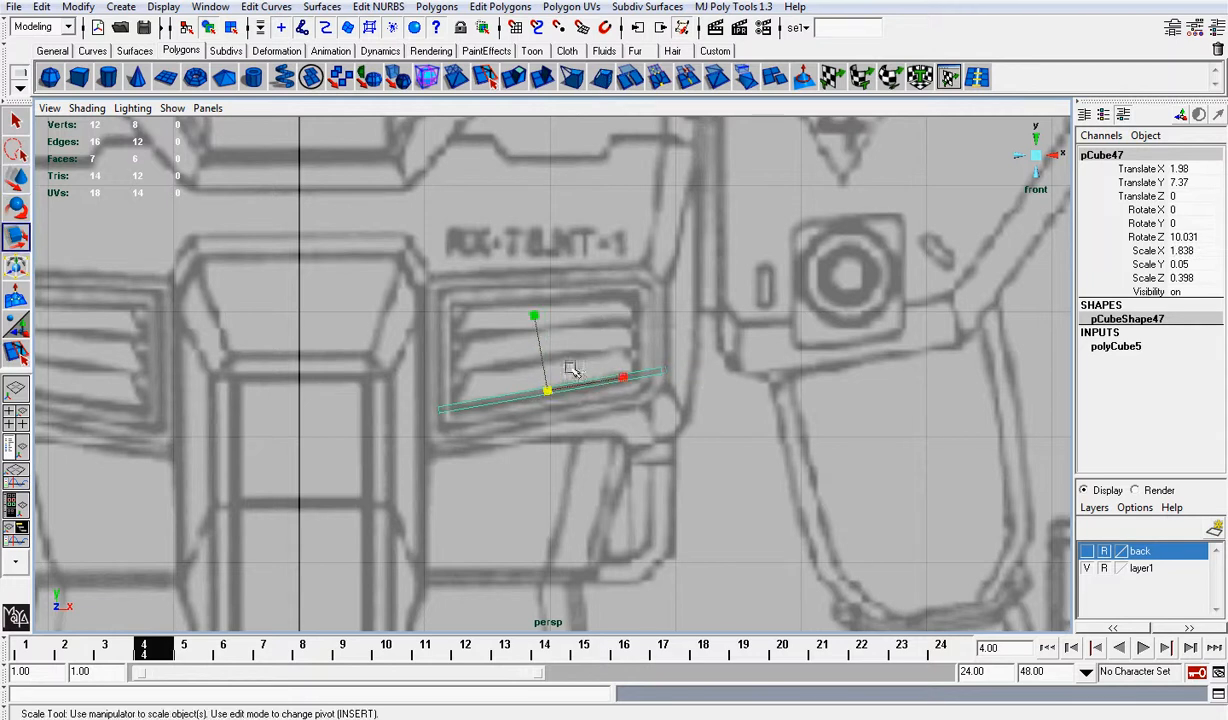
drag(534, 313, 539, 123)
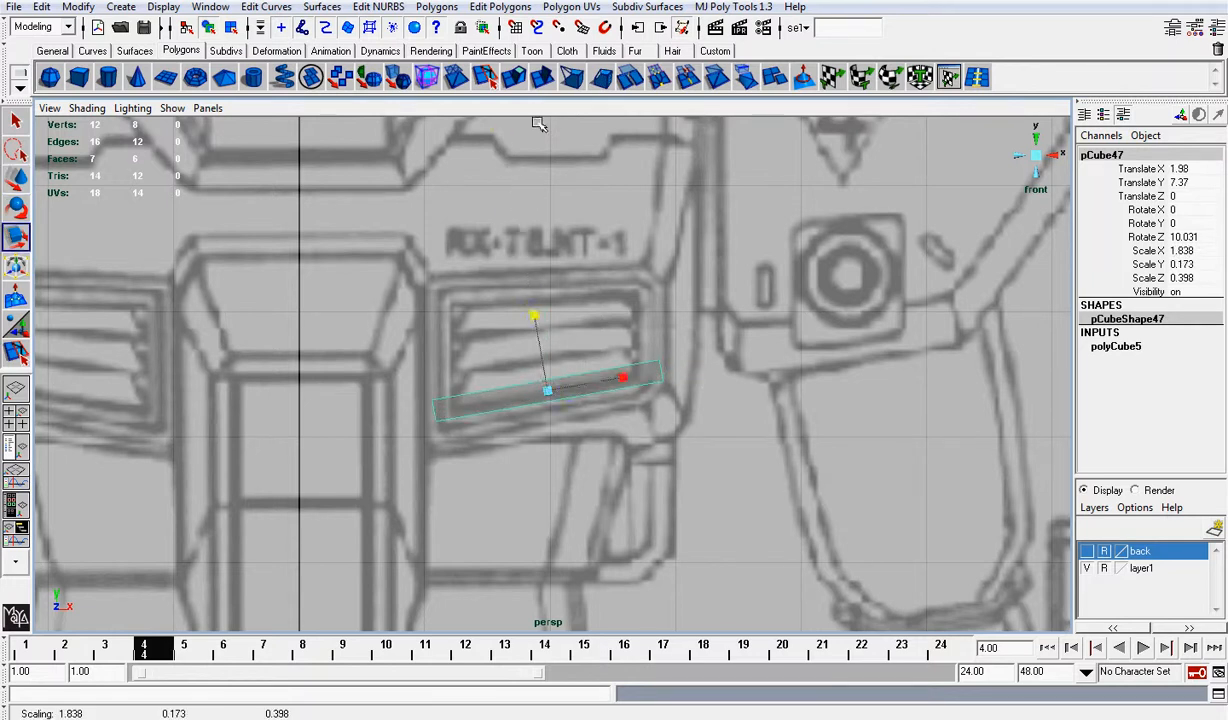
Step: Duplicate the slat twice and stack the copies upward along its tilted axis, the uppermost at X 1.875, Y 7.968
key(ctrl+d)
key(w)
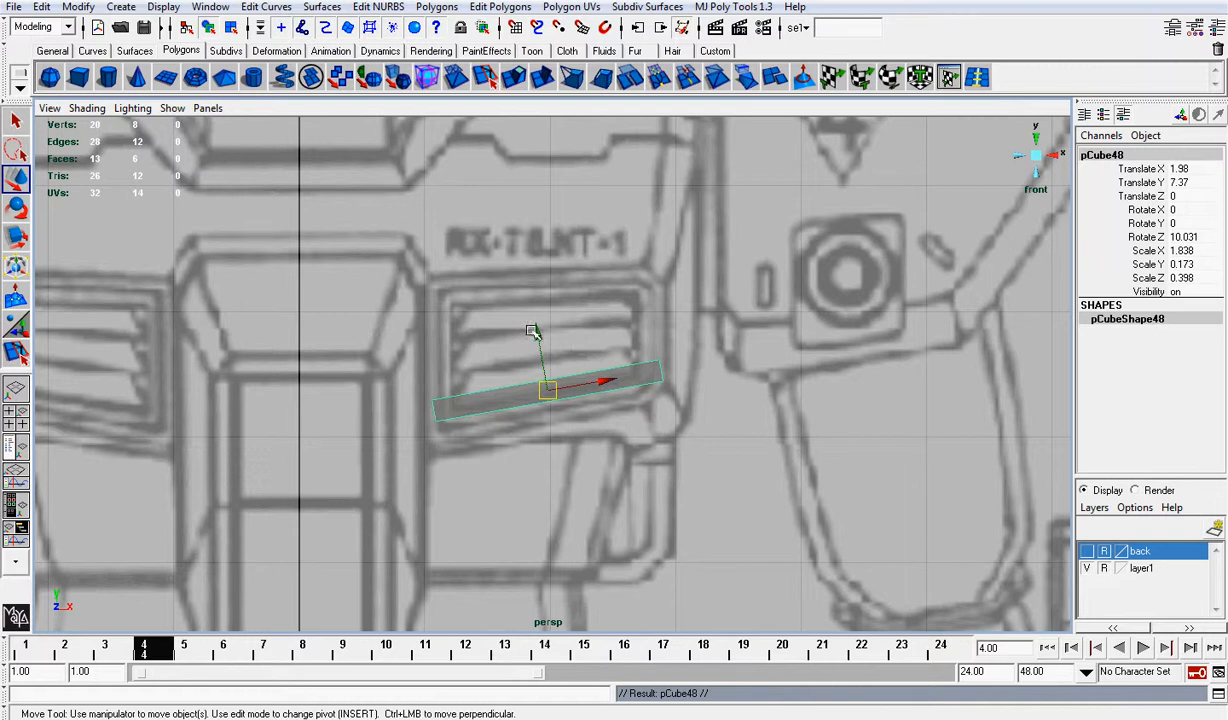
drag(538, 334, 522, 258)
key(ctrl+d)
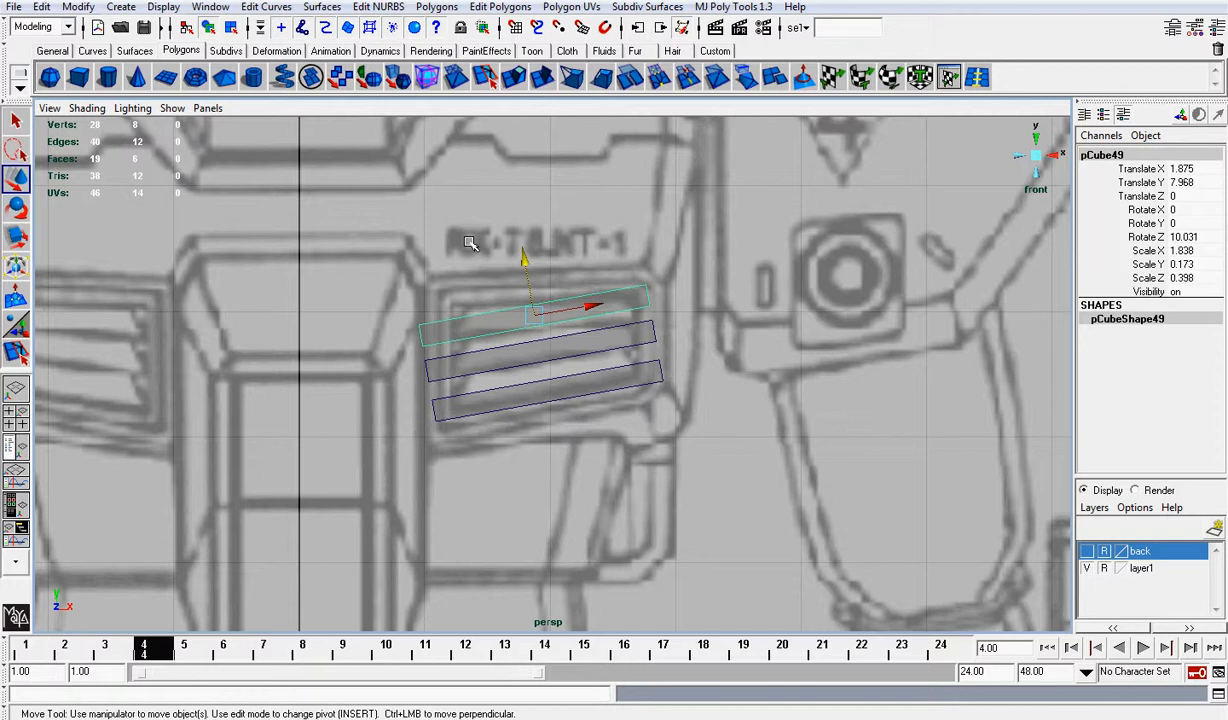
Step: Show all hidden robot parts with the three slats selected and turn off X-Ray shading
click(163, 7)
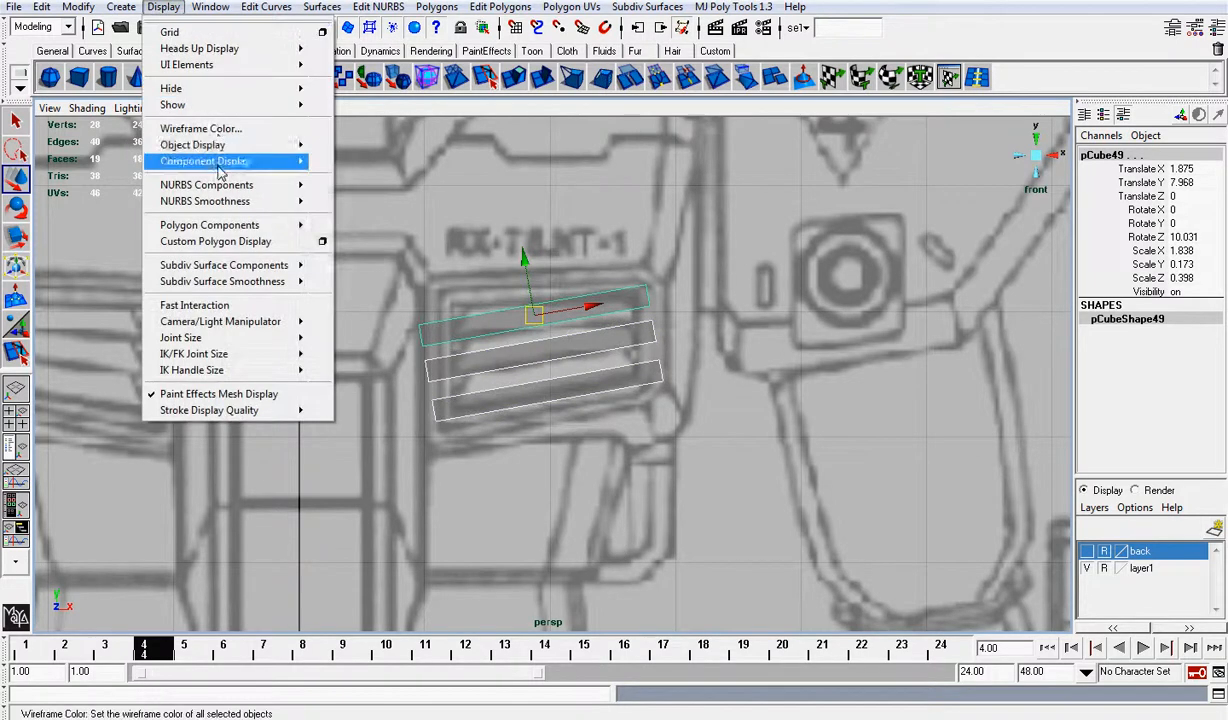
mouse_move(240, 105)
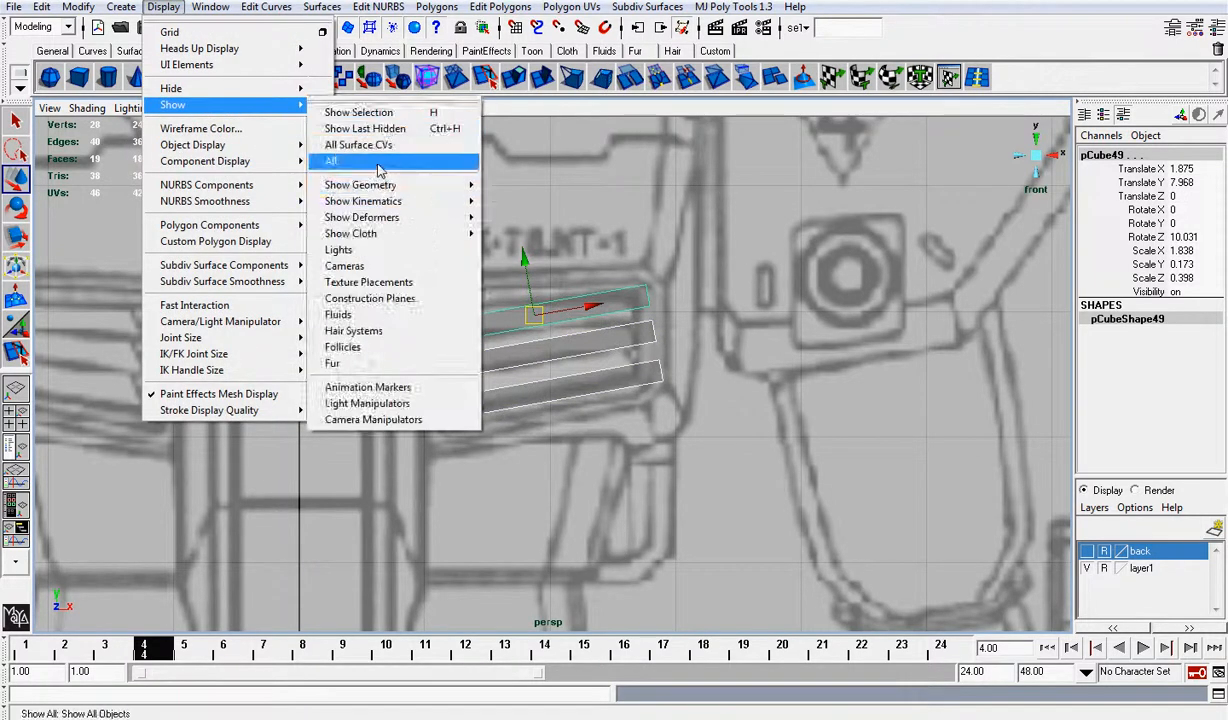
click(380, 162)
click(86, 108)
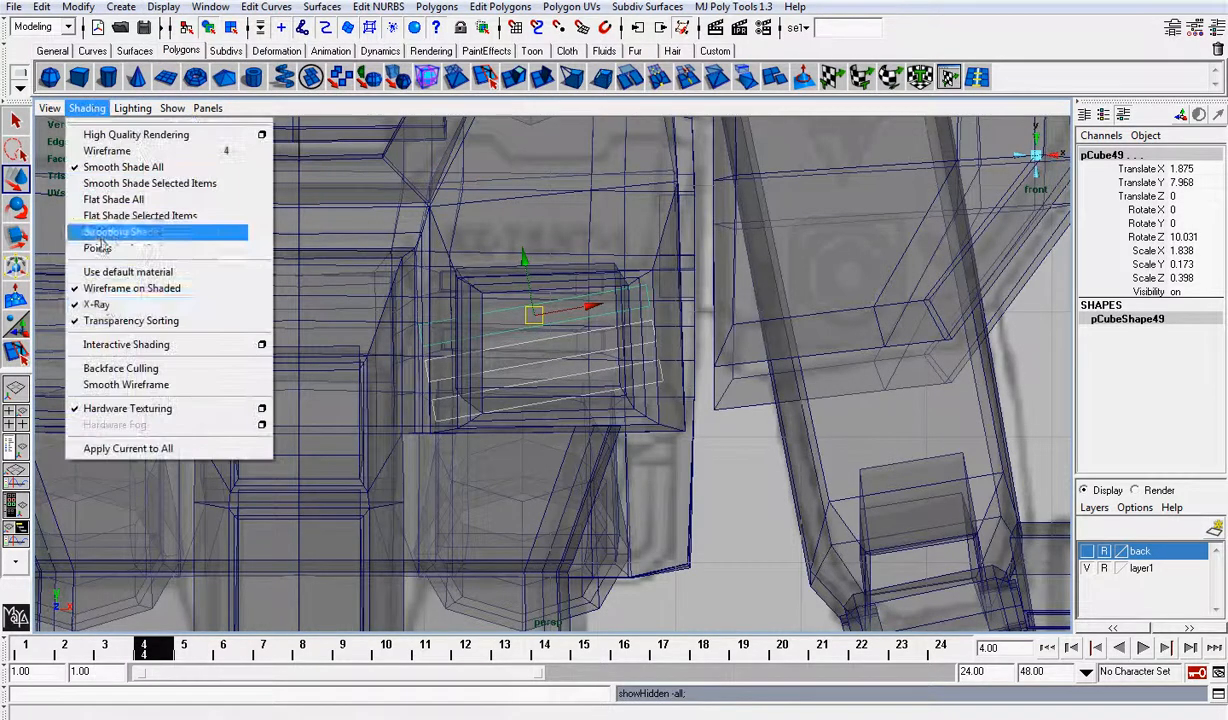
click(105, 300)
Step: Move the three slats forward in the side view to Z 1.921 so they sit in the chest vent opening
click(1047, 158)
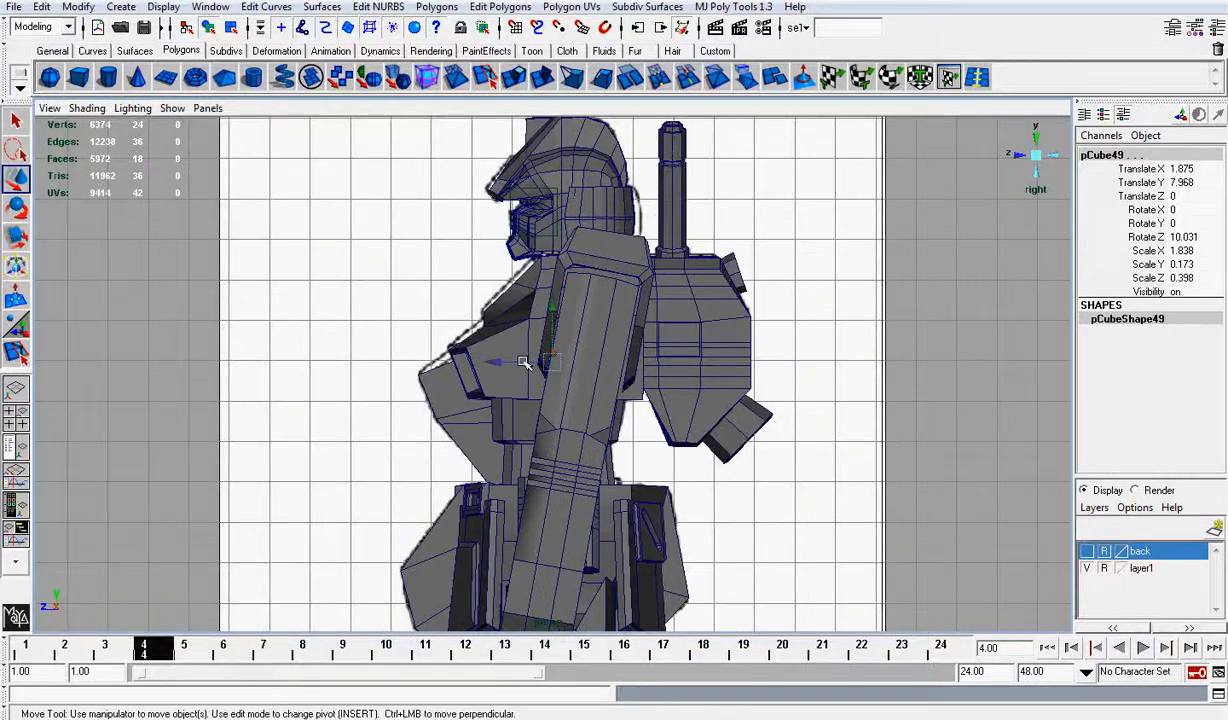
drag(522, 362, 437, 358)
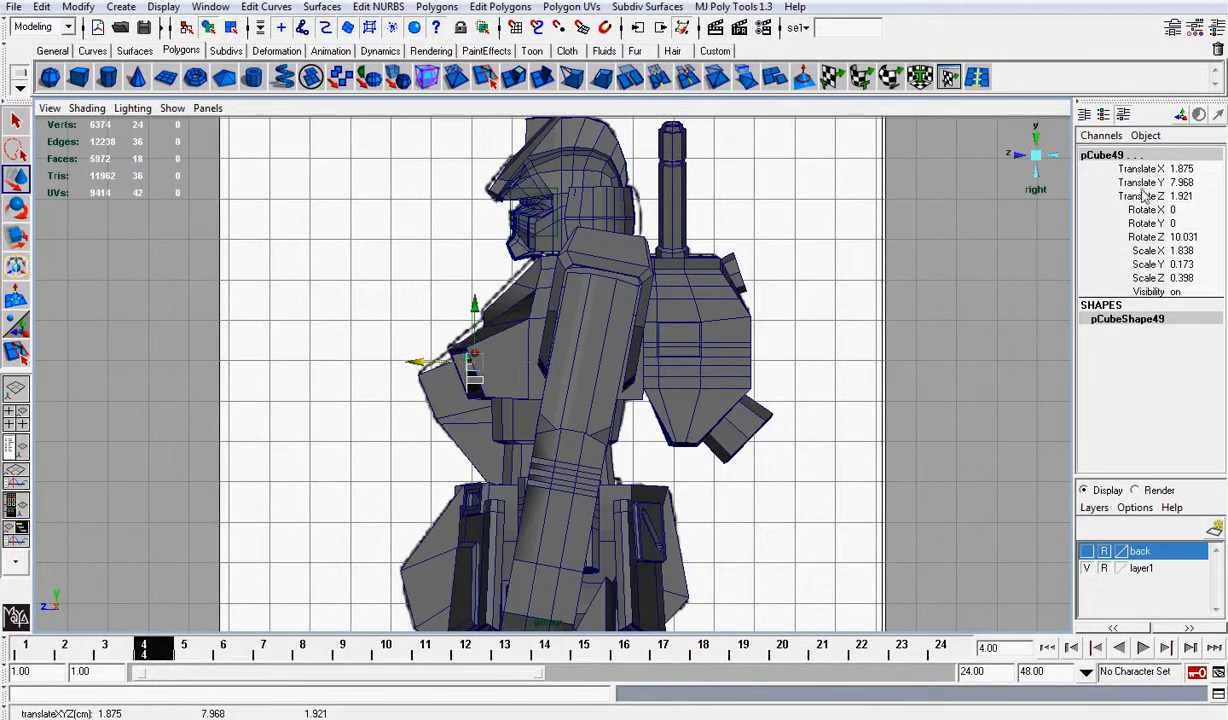
click(1019, 146)
key(ctrl+z)
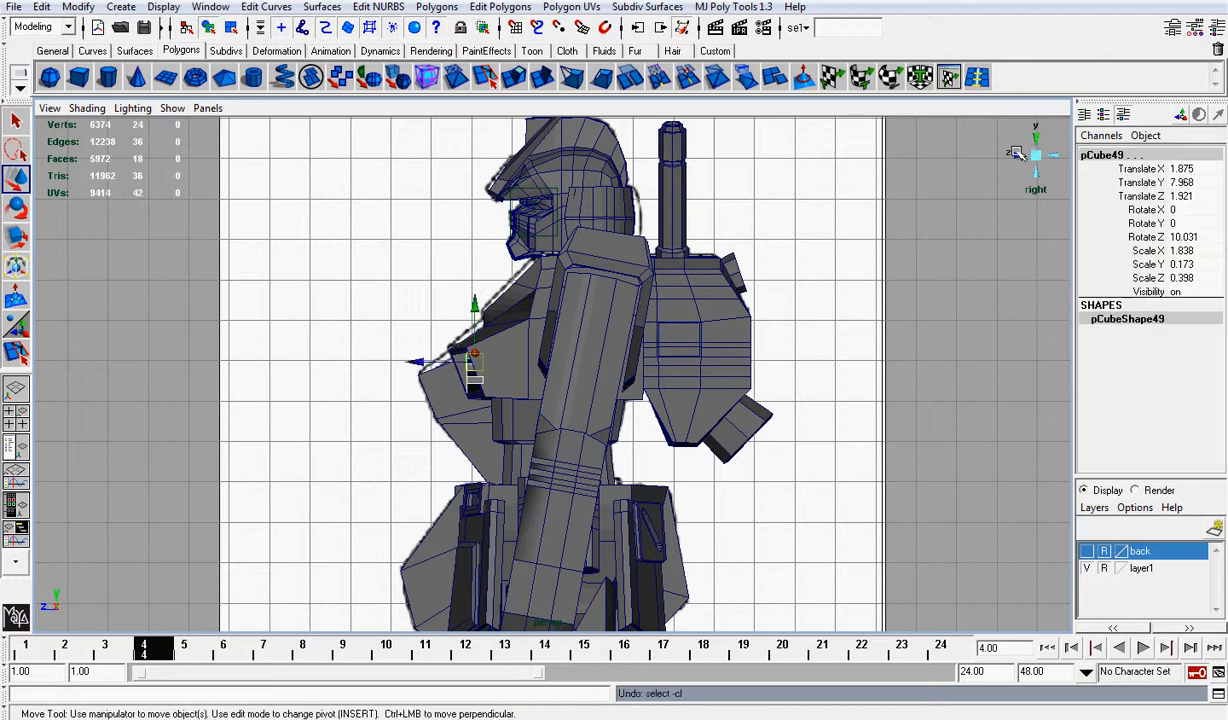
click(1045, 157)
alt+drag(935, 263, 759, 320)
Step: Combine the three slats into one object and center its pivot
key(e)
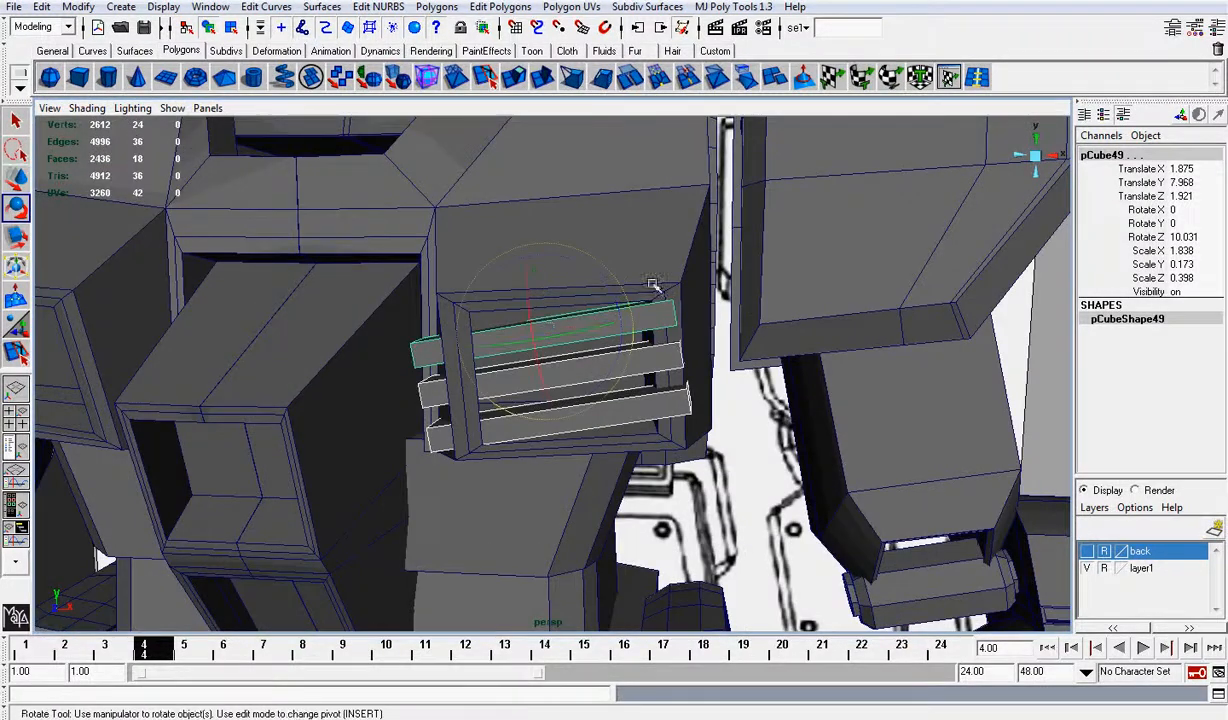
click(437, 7)
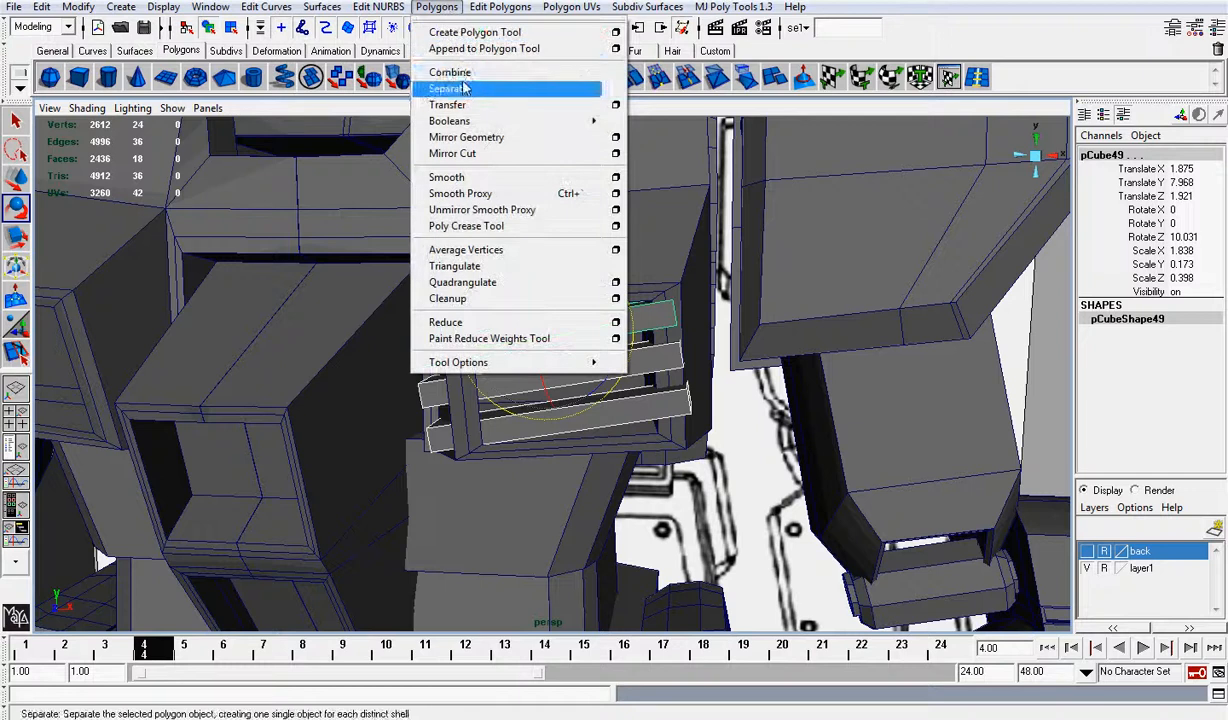
click(465, 71)
click(78, 7)
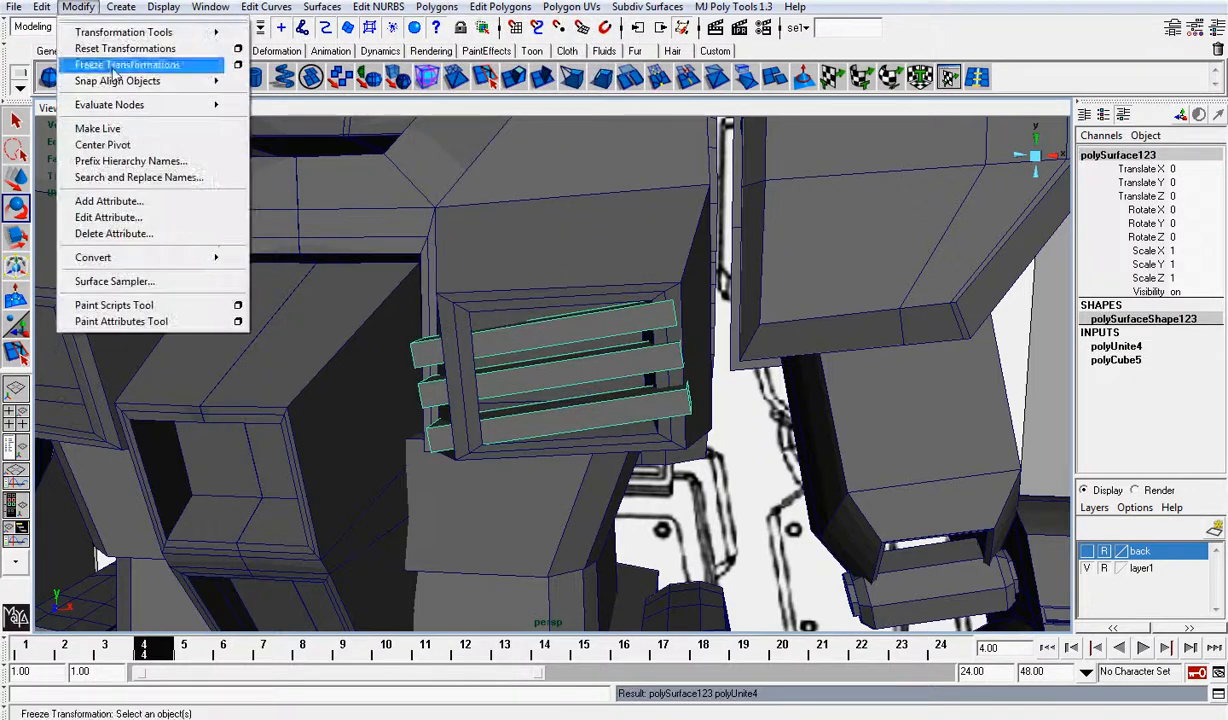
click(112, 142)
Step: Rotate the combined slats to match the vent frame at about X -0.647, Y 7.252, Z -5.113, and freeze their transformations
drag(633, 330, 608, 334)
key(ctrl+z)
drag(533, 397, 699, 364)
drag(622, 334, 621, 334)
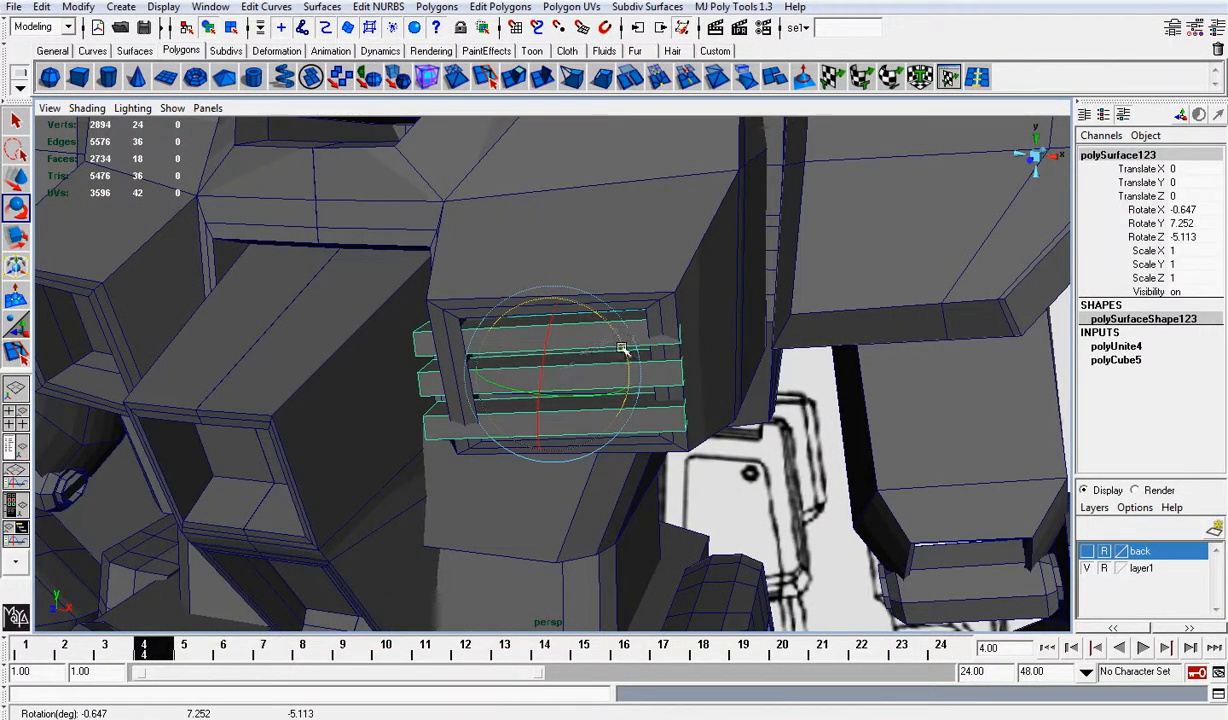
key(r)
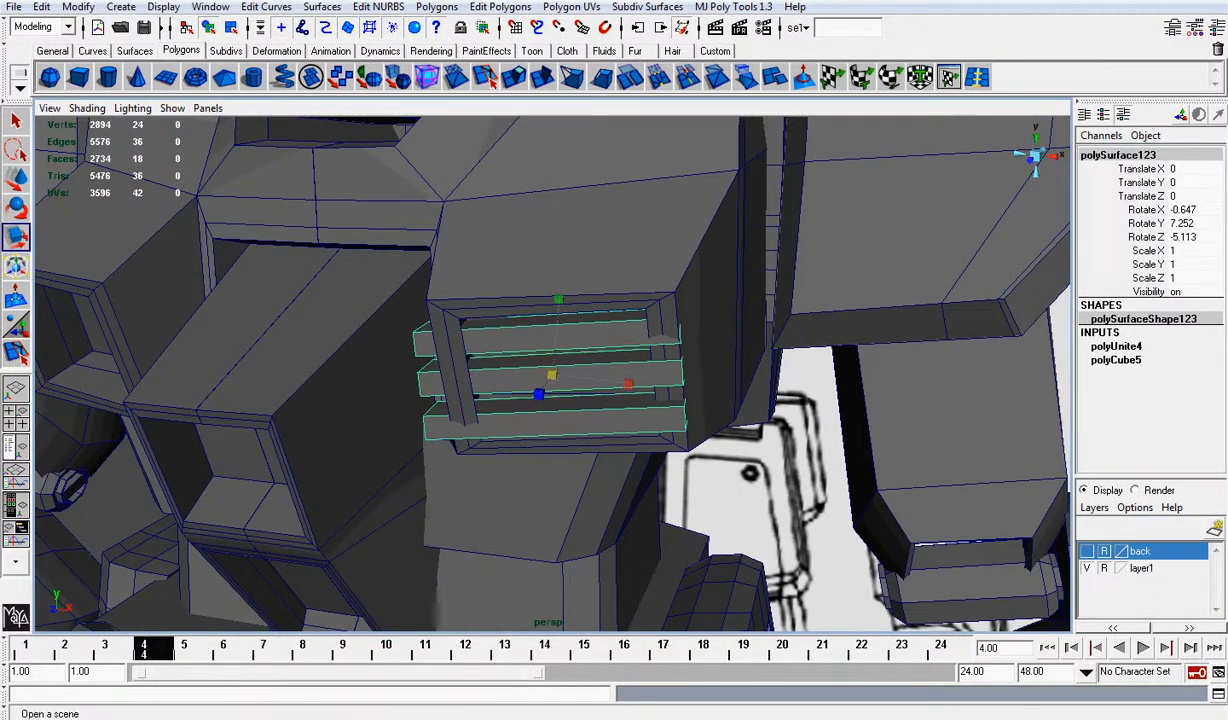
click(78, 6)
click(125, 64)
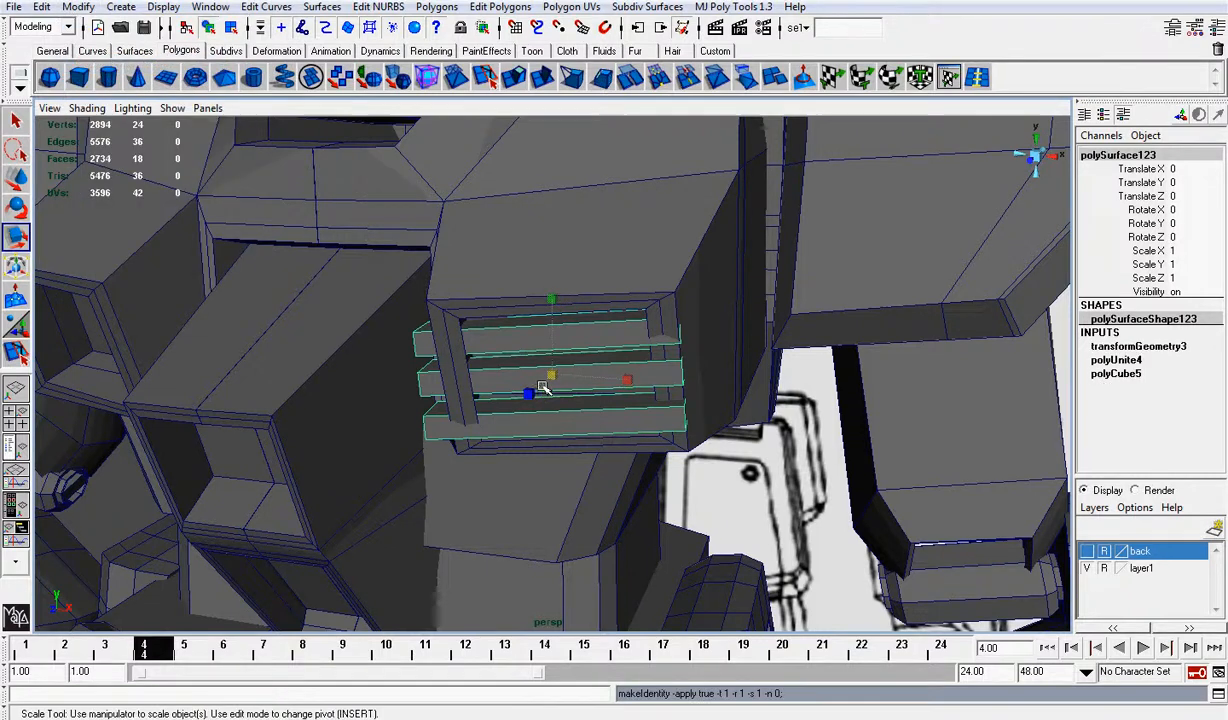
Step: Scale the combined slats uniformly to 0.764, move them to X 0.067, Z -0.191 inside the vent frame, and freeze their transformations
drag(553, 378, 515, 374)
drag(622, 381, 669, 359)
key(ctrl+z)
key(w)
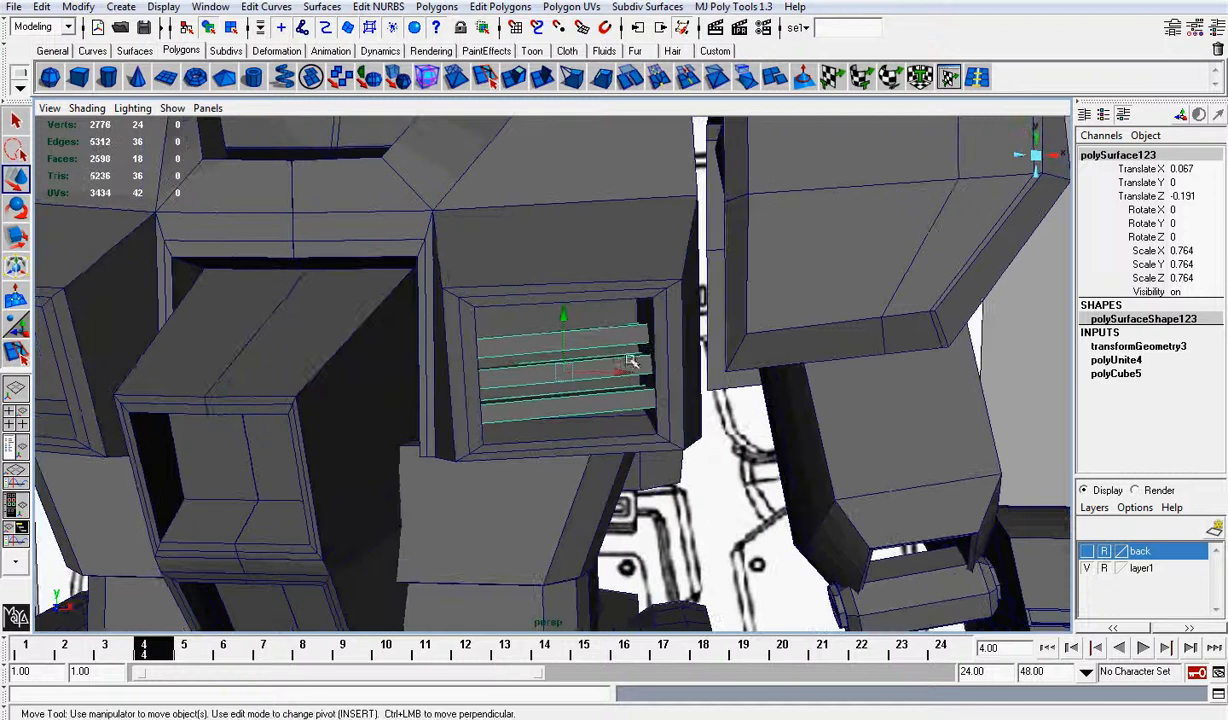
key(r)
key(e)
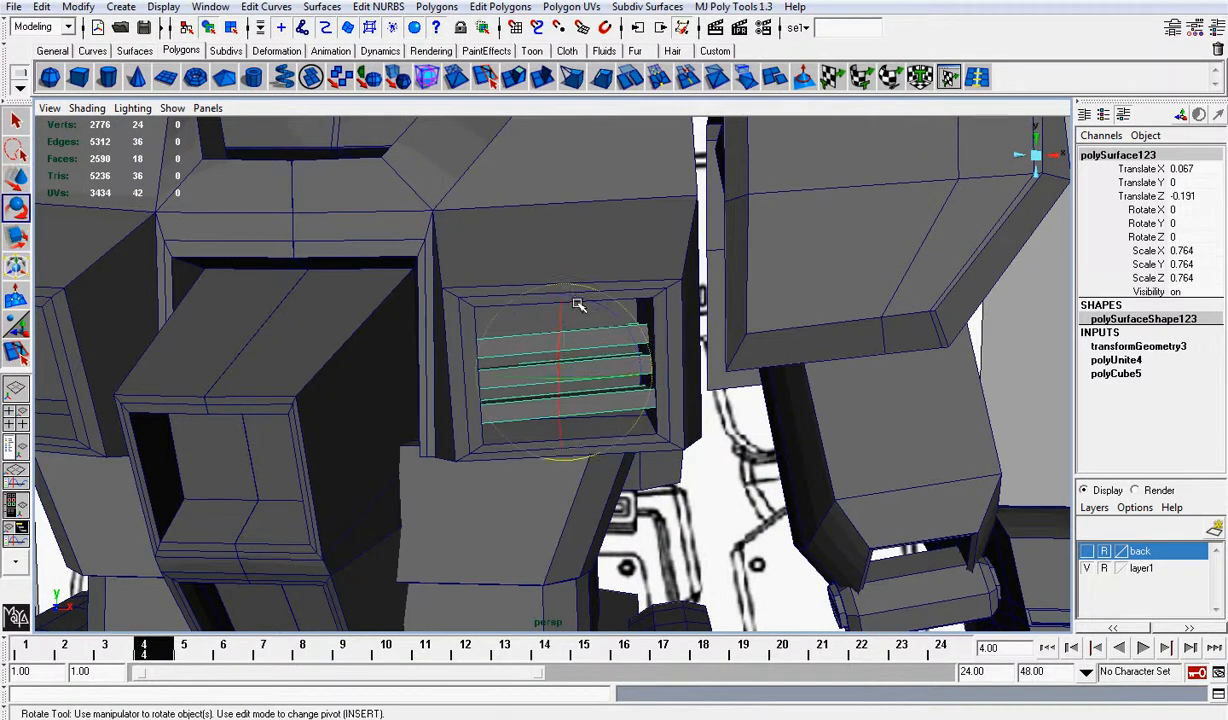
click(78, 7)
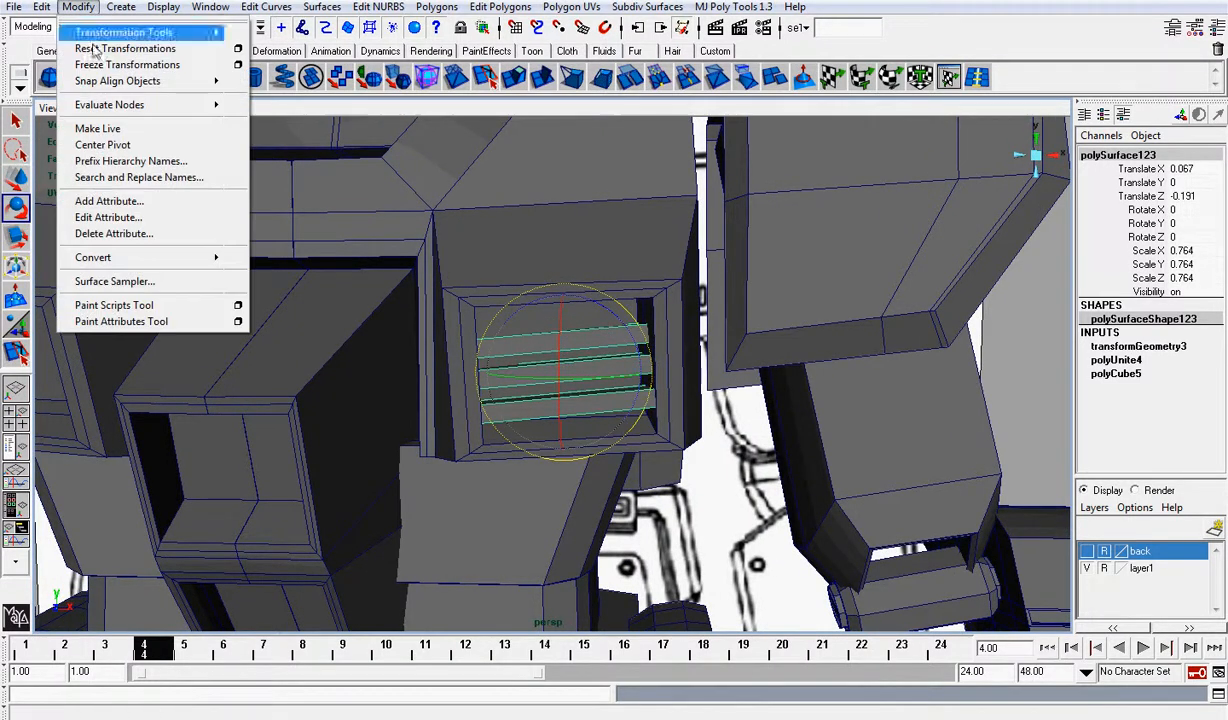
click(125, 64)
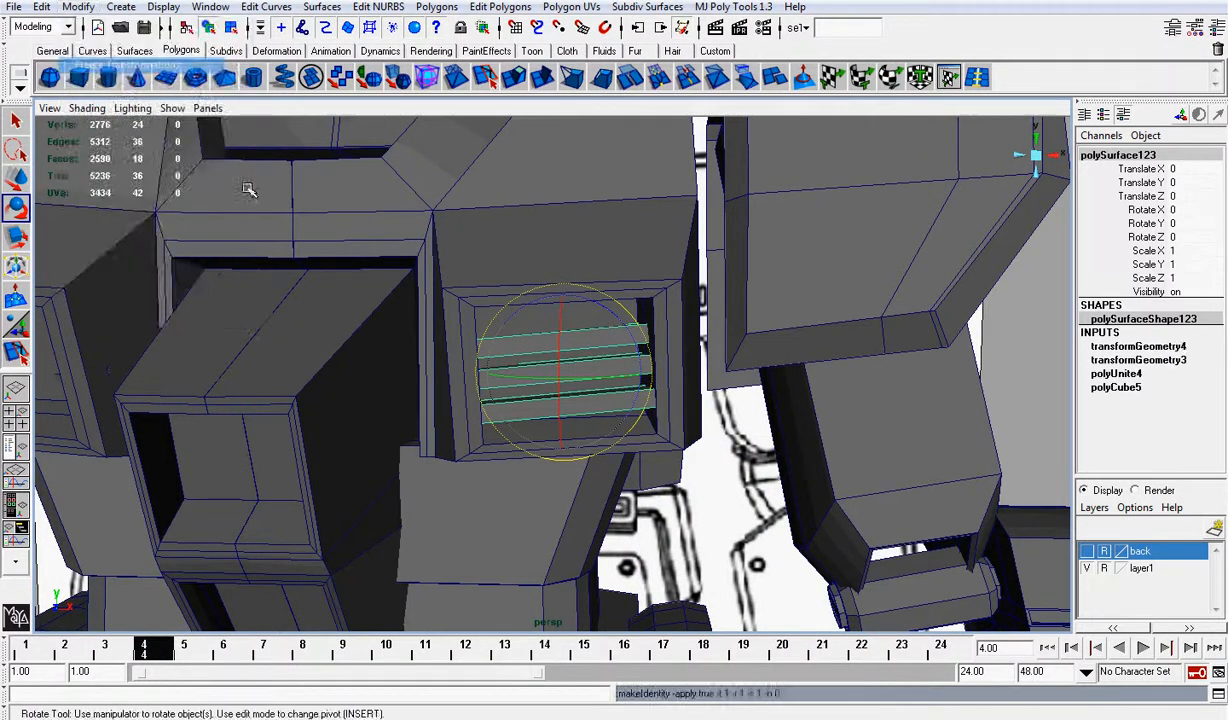
Step: Rotate the combined slats to about X 10.894, Y 0.682, Z -3.541 to follow the tilt of the vent frame
click(559, 314)
drag(558, 321, 603, 328)
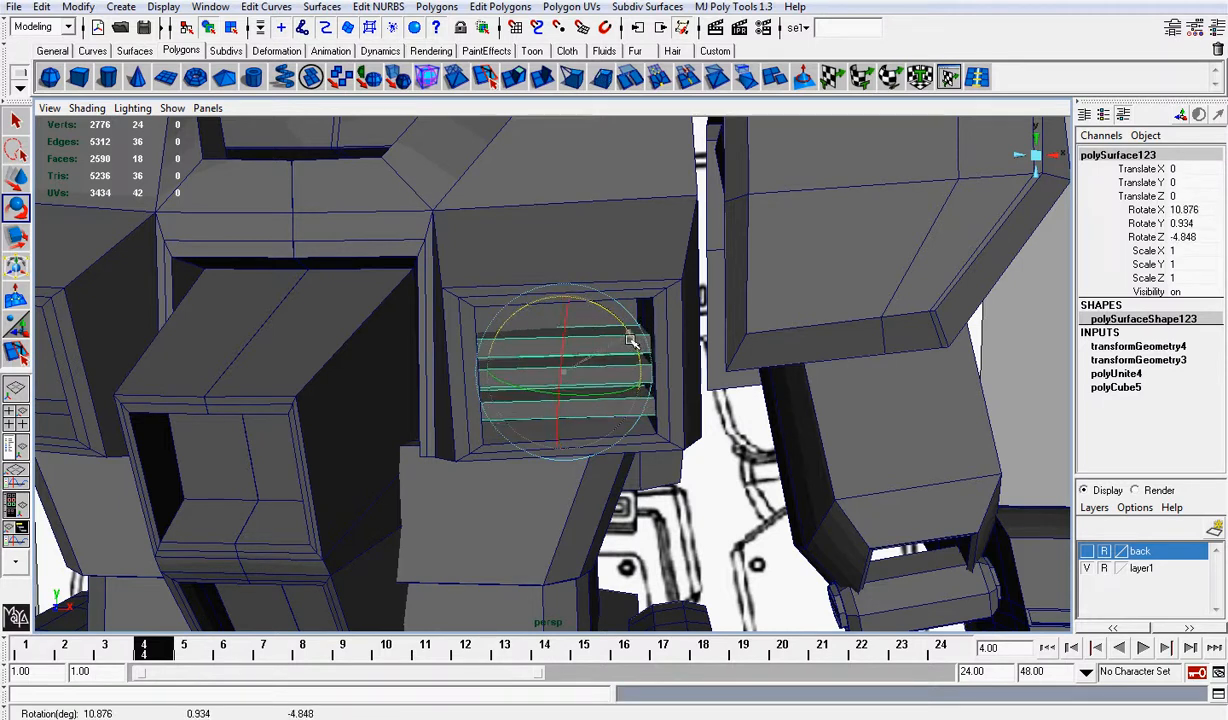
drag(632, 342, 717, 420)
click(645, 345)
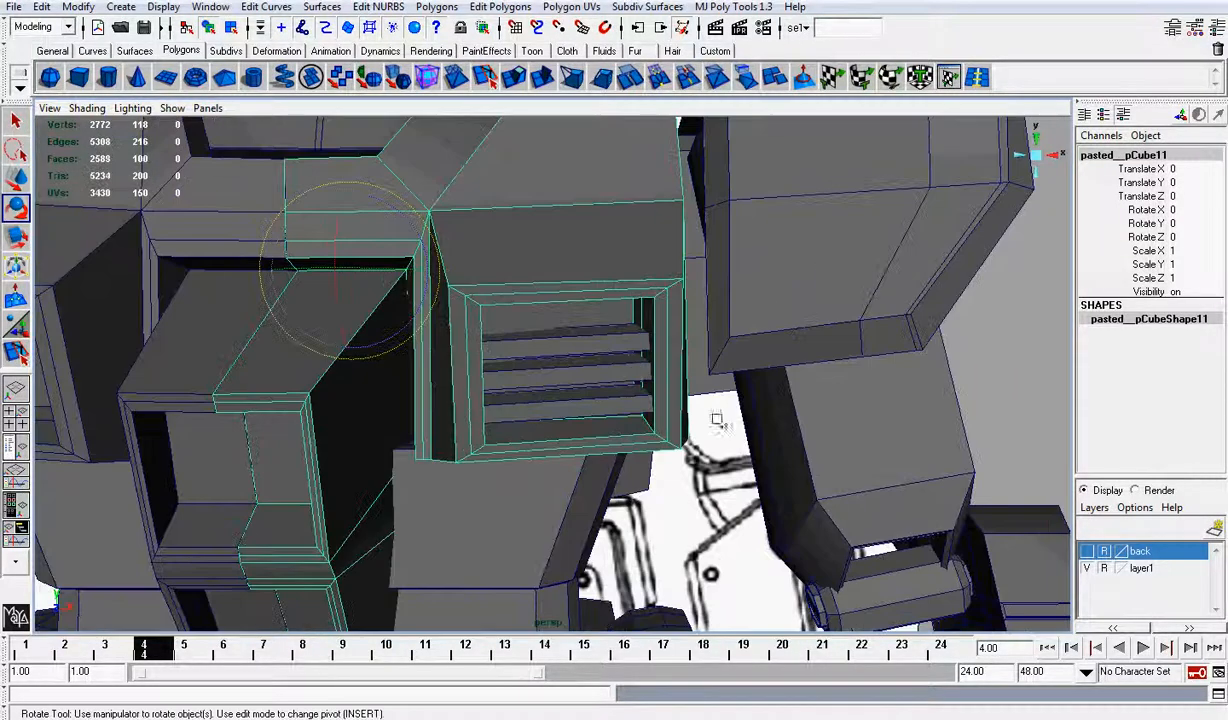
click(600, 342)
alt+drag(600, 342, 636, 337)
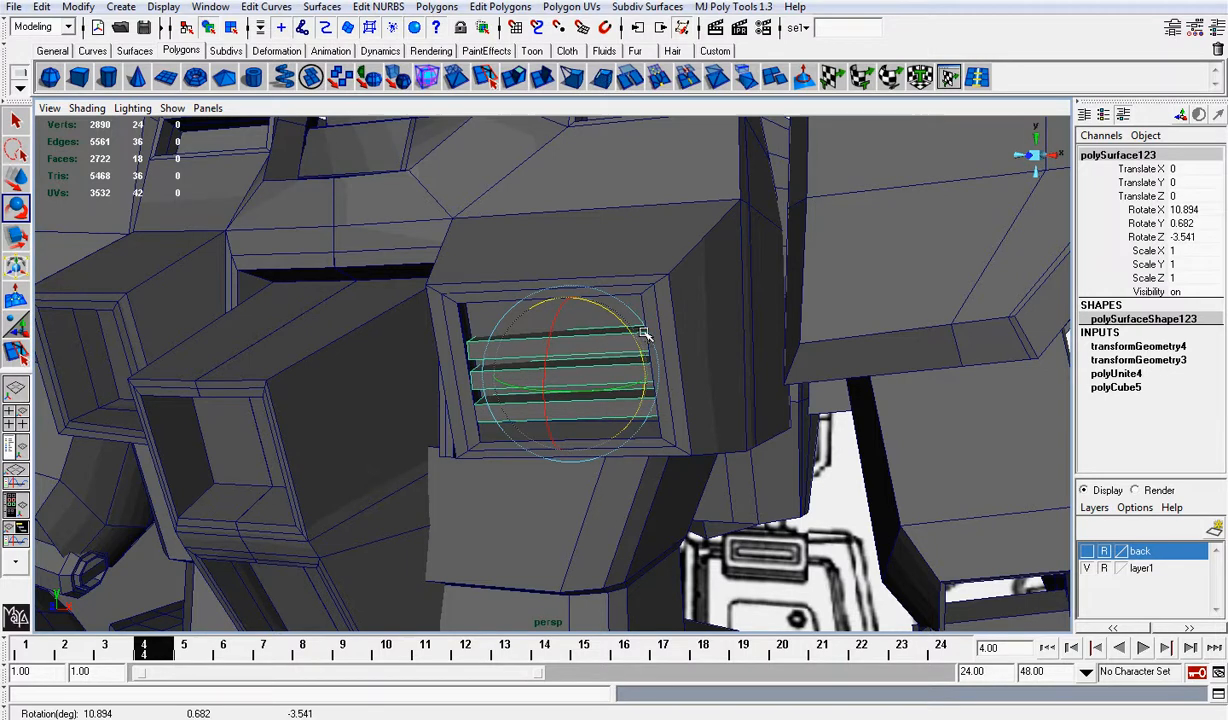
Step: Undo the last slat rotations and turn the slats to X 10.894, Y 0.68, Z -3.529 instead
key(ctrl+z)
key(ctrl+z)
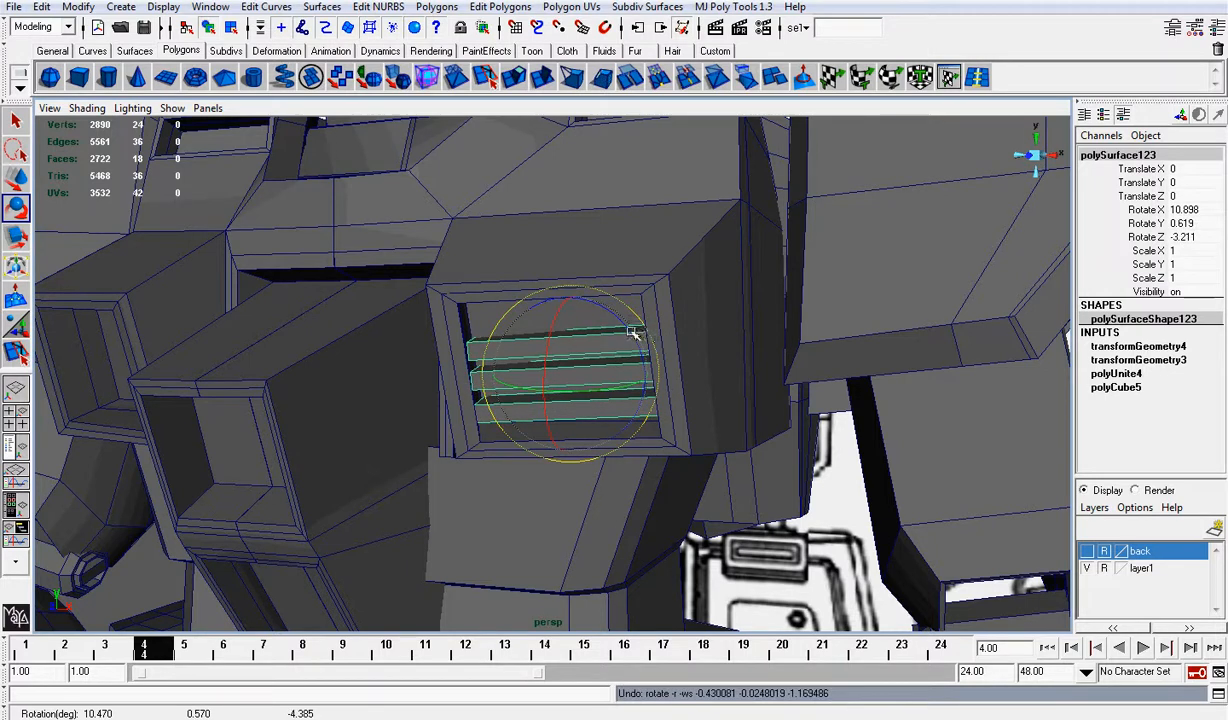
drag(632, 332, 635, 334)
drag(750, 455, 838, 443)
scroll(862, 478, down, 5)
scroll(781, 389, up, 6)
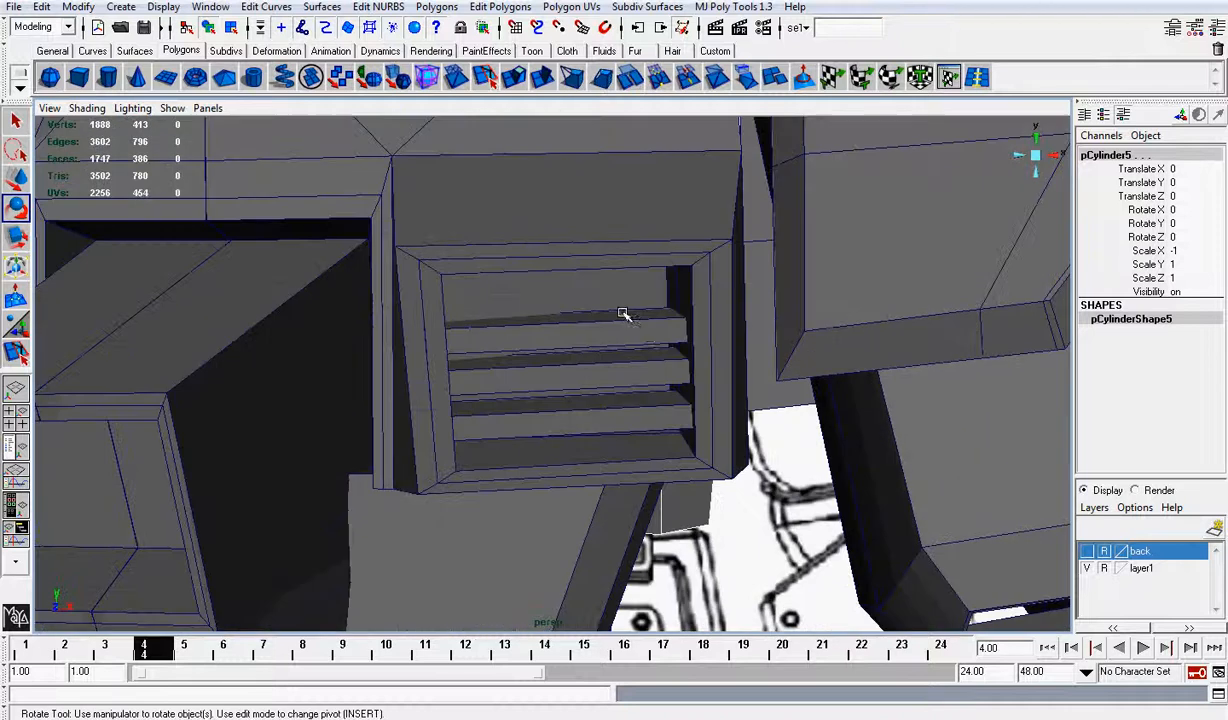
Step: Freeze the transformations of the rotated slats
click(622, 316)
scroll(640, 278, down, 4)
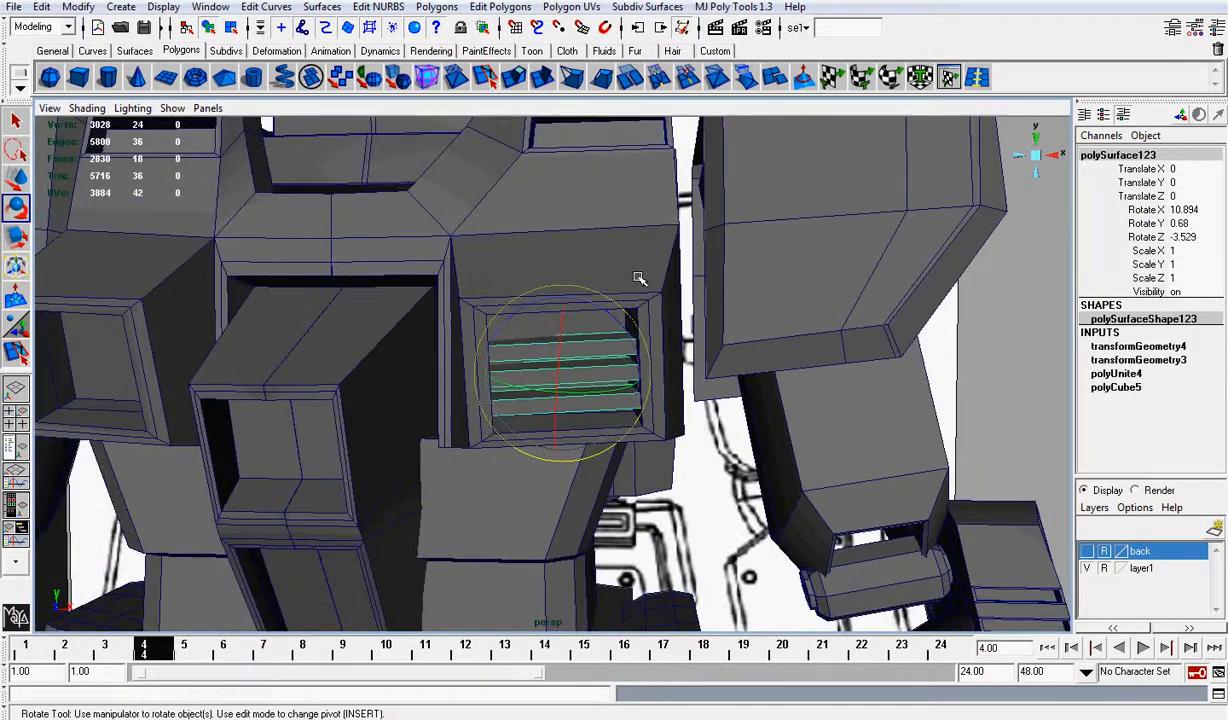
scroll(660, 288, down, 5)
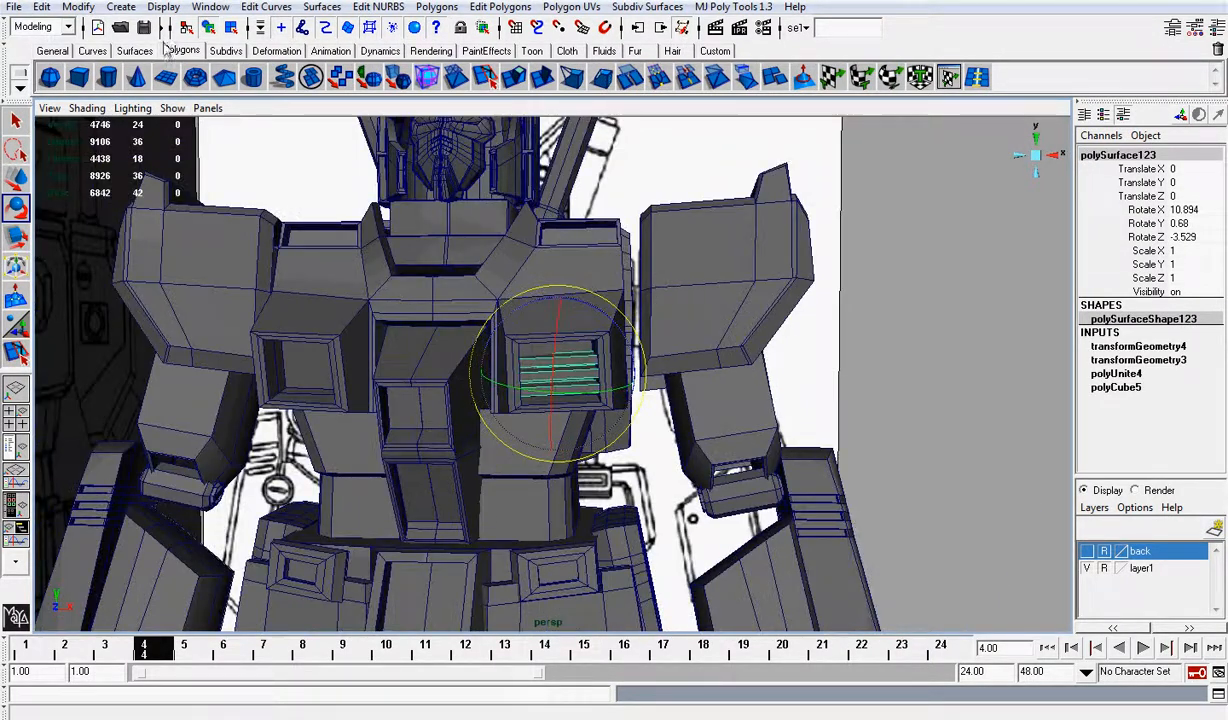
click(41, 6)
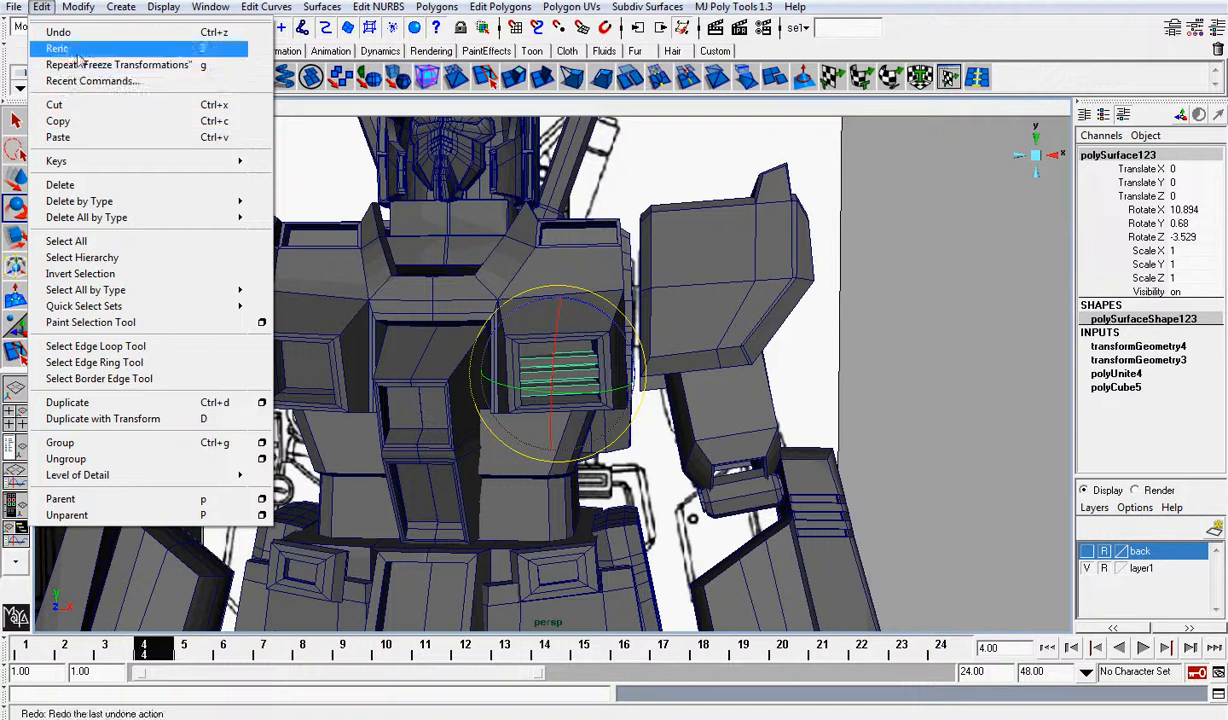
mouse_move(80, 8)
click(127, 64)
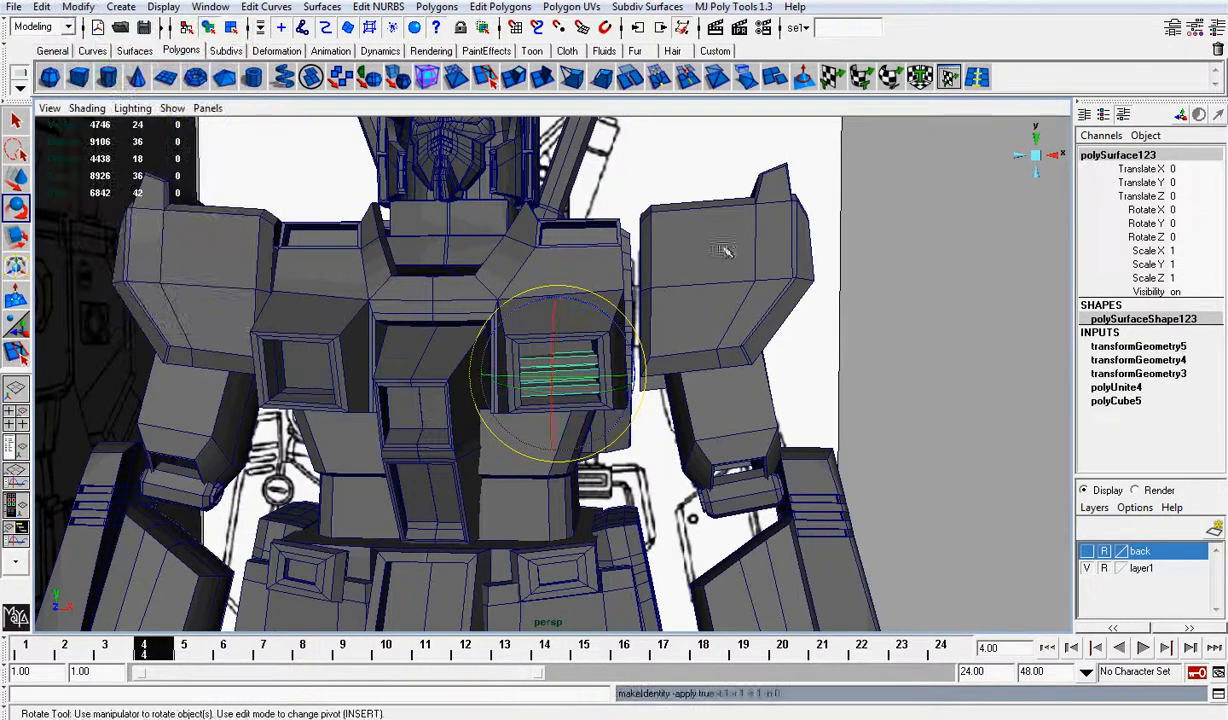
Step: Rotate the slats about X to 5.716 in the side view to match the slope of the vent opening
scroll(721, 254, down, 3)
click(1027, 155)
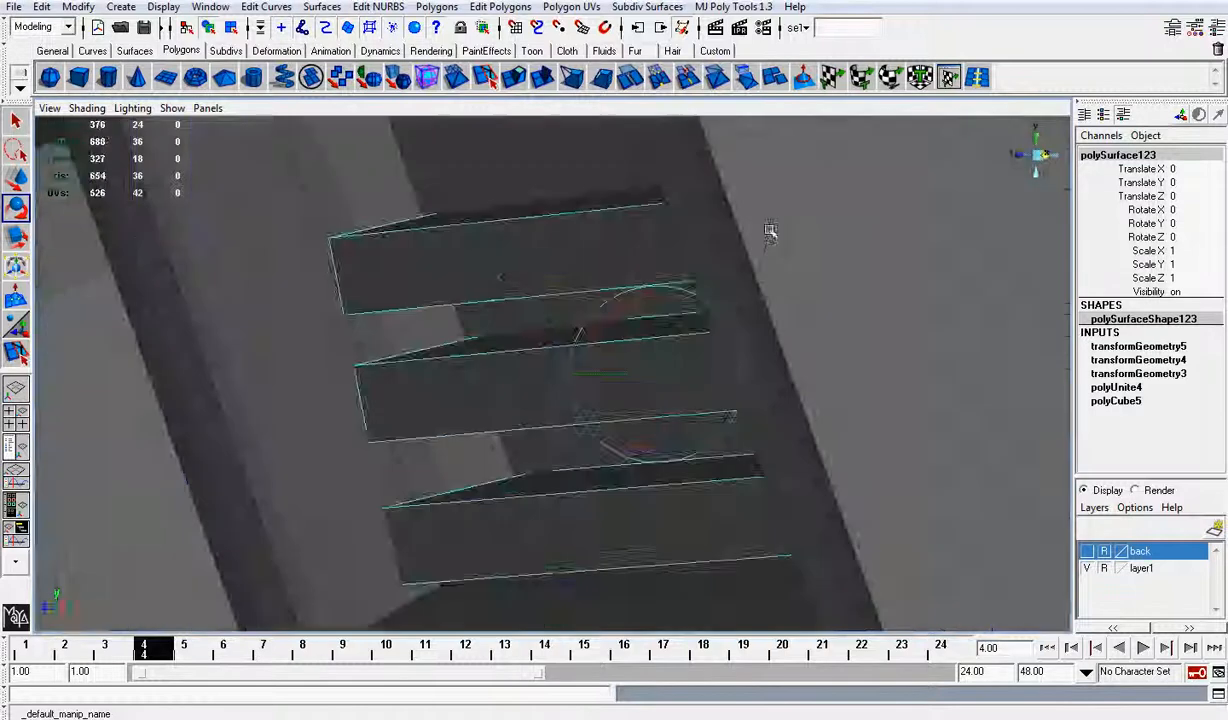
scroll(635, 291, up, 5)
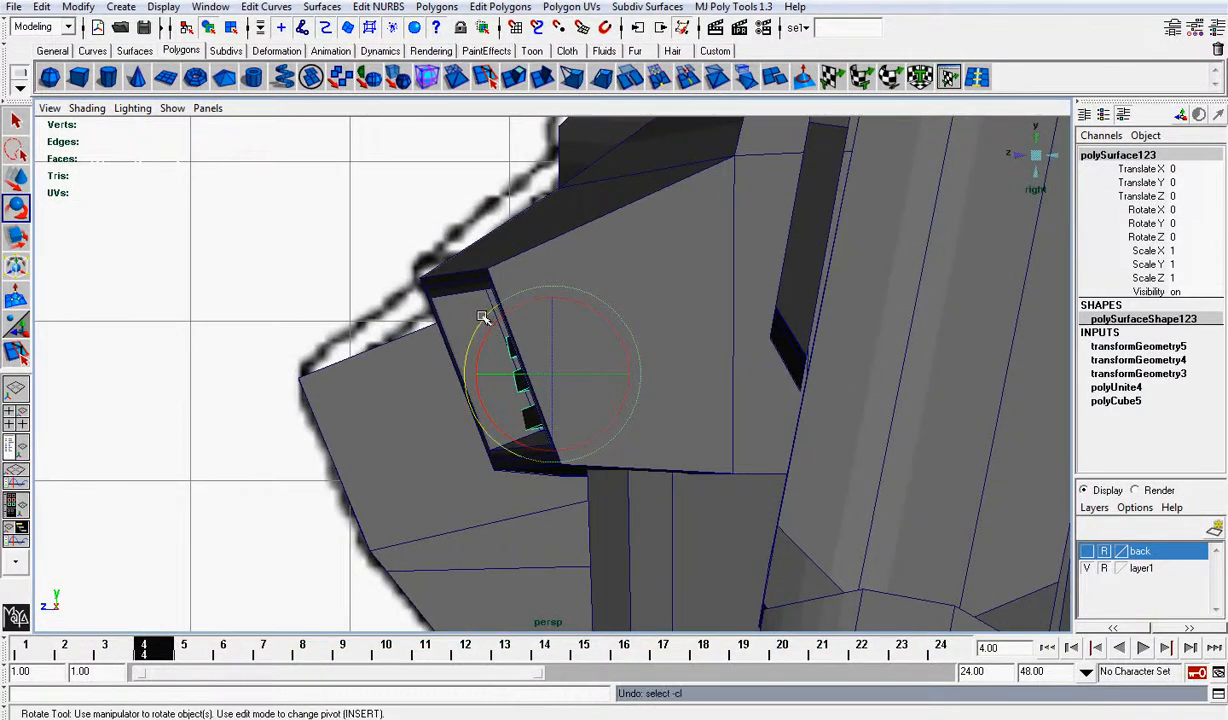
drag(484, 316, 484, 321)
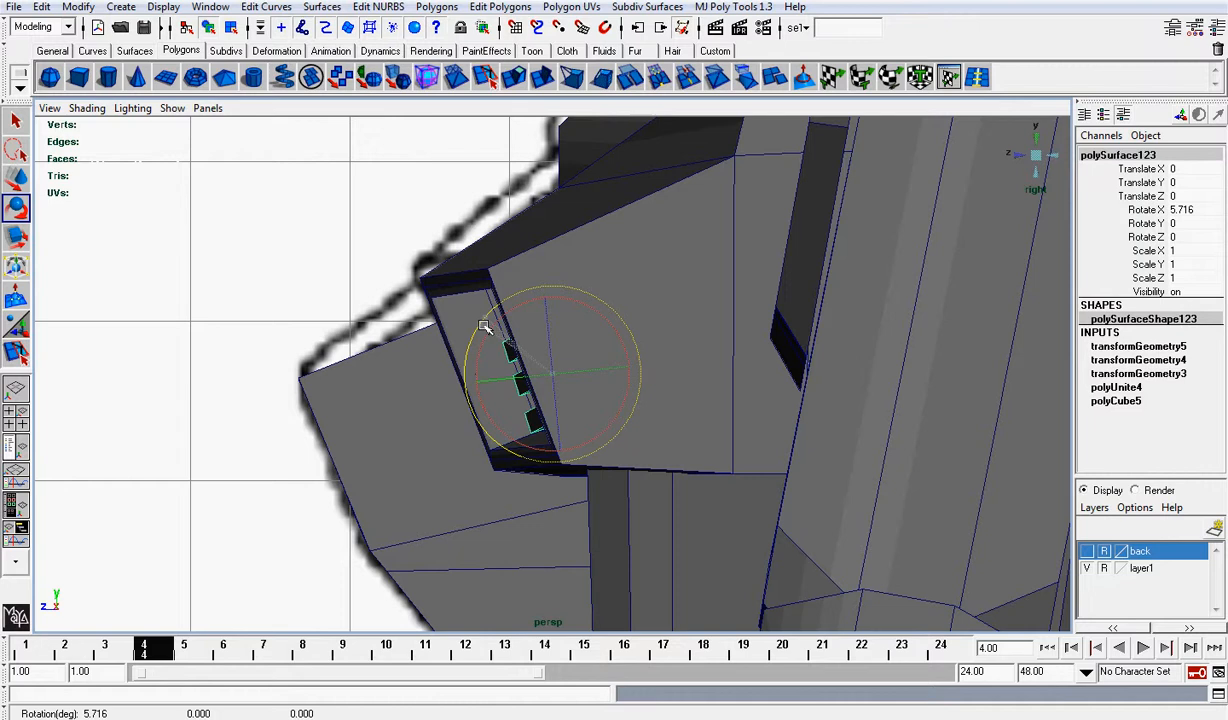
click(1037, 156)
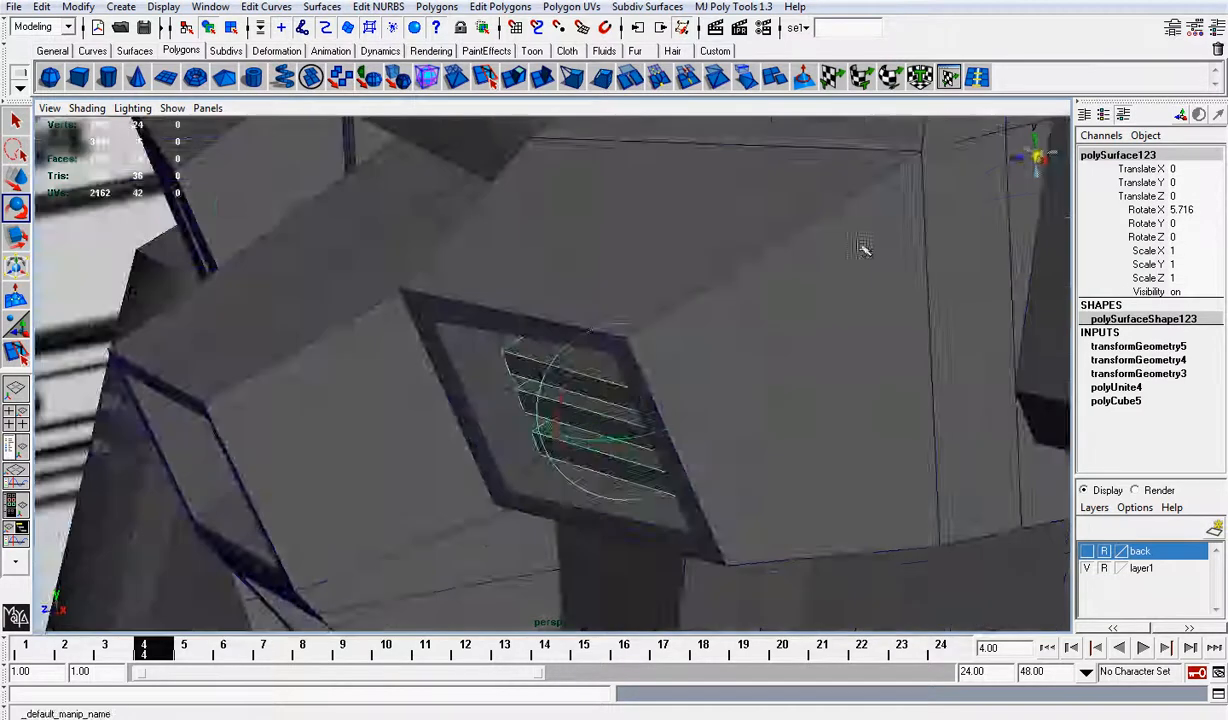
alt+drag(836, 316, 661, 362)
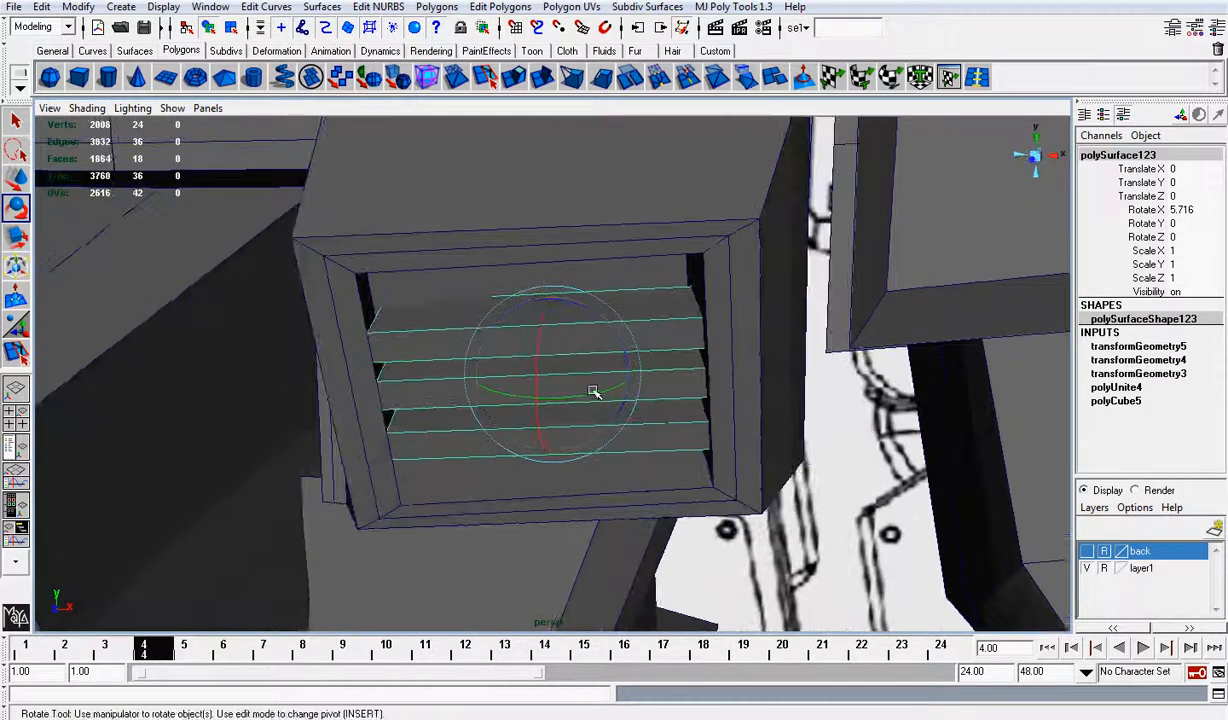
drag(593, 391, 598, 391)
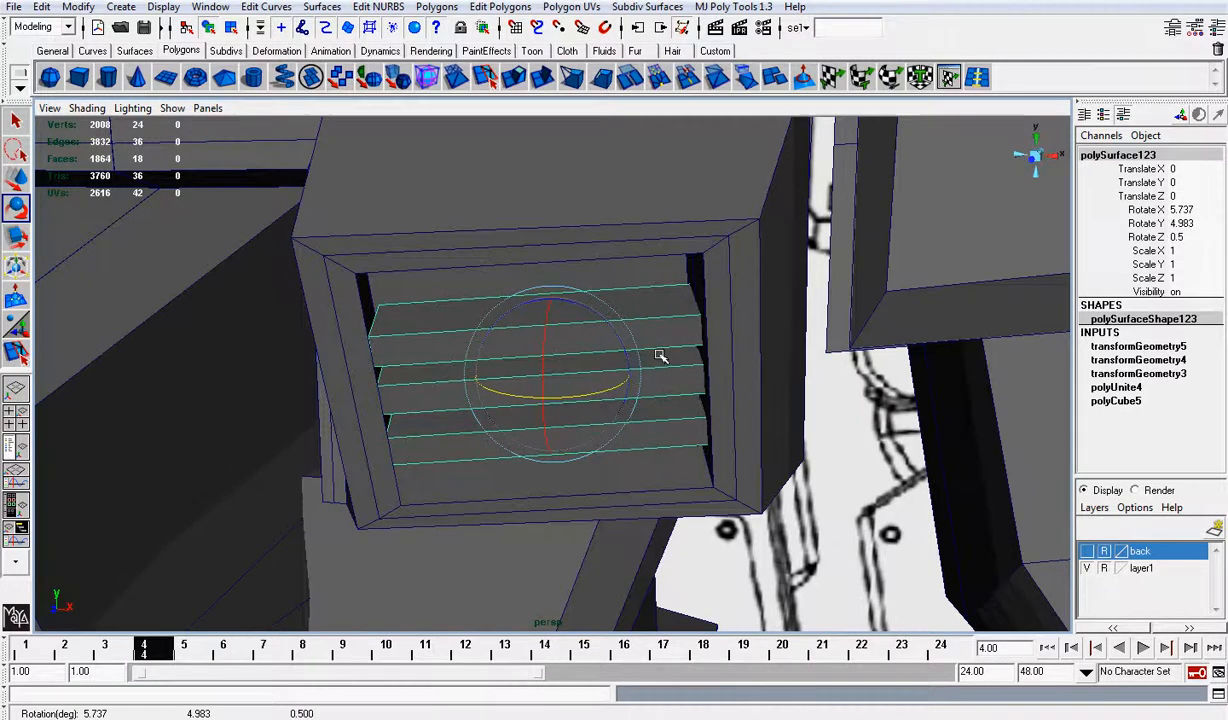
mouse_move(660, 355)
alt+mouse_down()
mouse_move(661, 307)
mouse_move(600, 330)
mouse_move(555, 320)
mouse_move(735, 340)
mouse_move(699, 282)
mouse_move(670, 276)
mouse_move(551, 329)
mouse_move(688, 361)
mouse_move(603, 343)
mouse_move(678, 357)
alt+mouse_up()
key(ctrl+z)
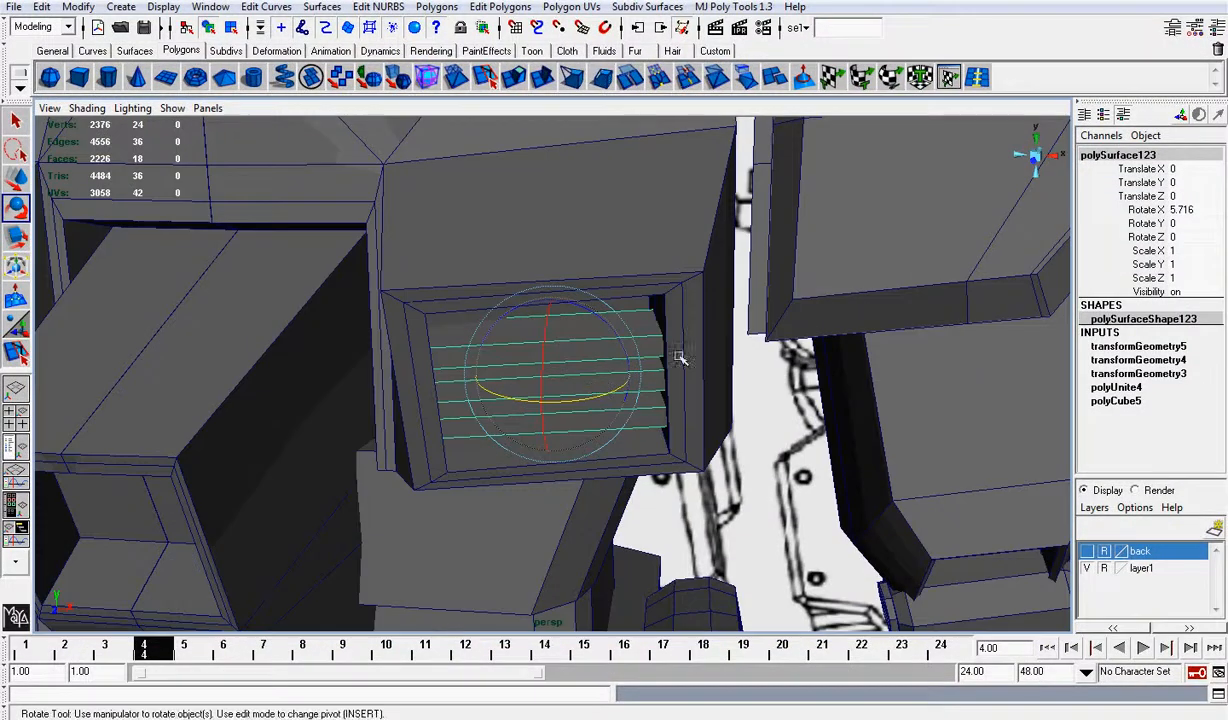
Step: Rotate the slats about their vertical axis to X 5.799, Y 9.715, Z 0.982 and freeze their transformations
drag(595, 401, 605, 399)
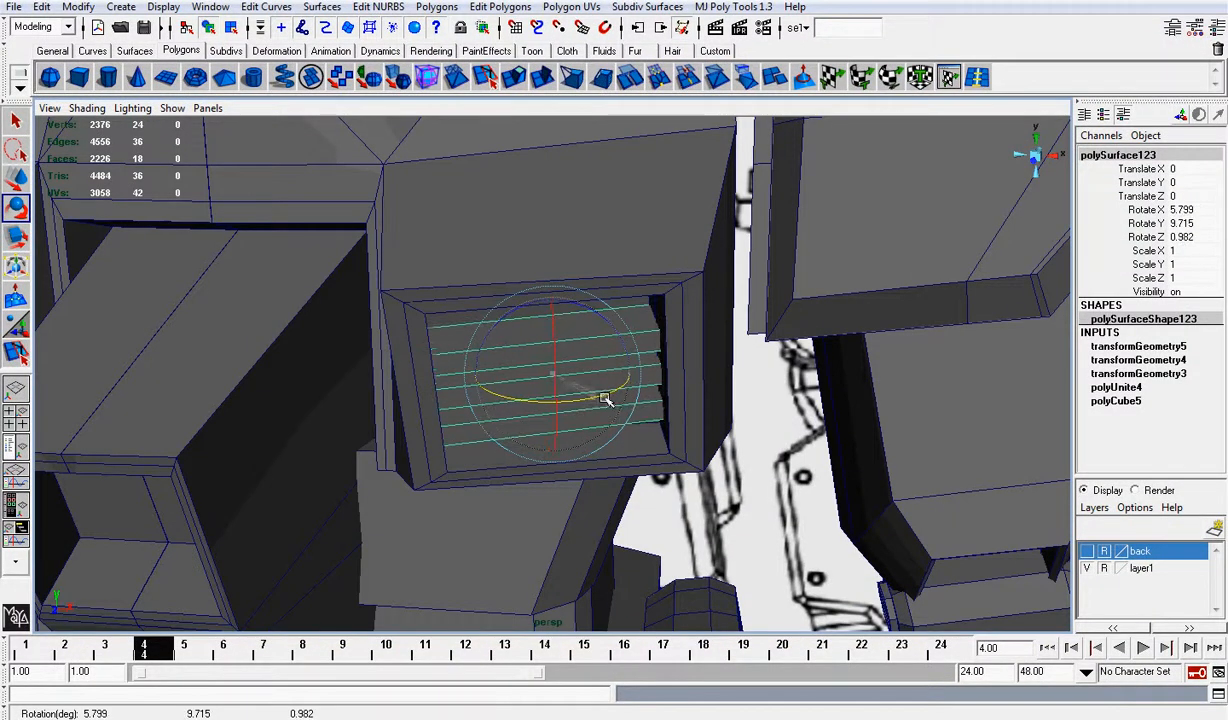
alt+drag(866, 432, 820, 400)
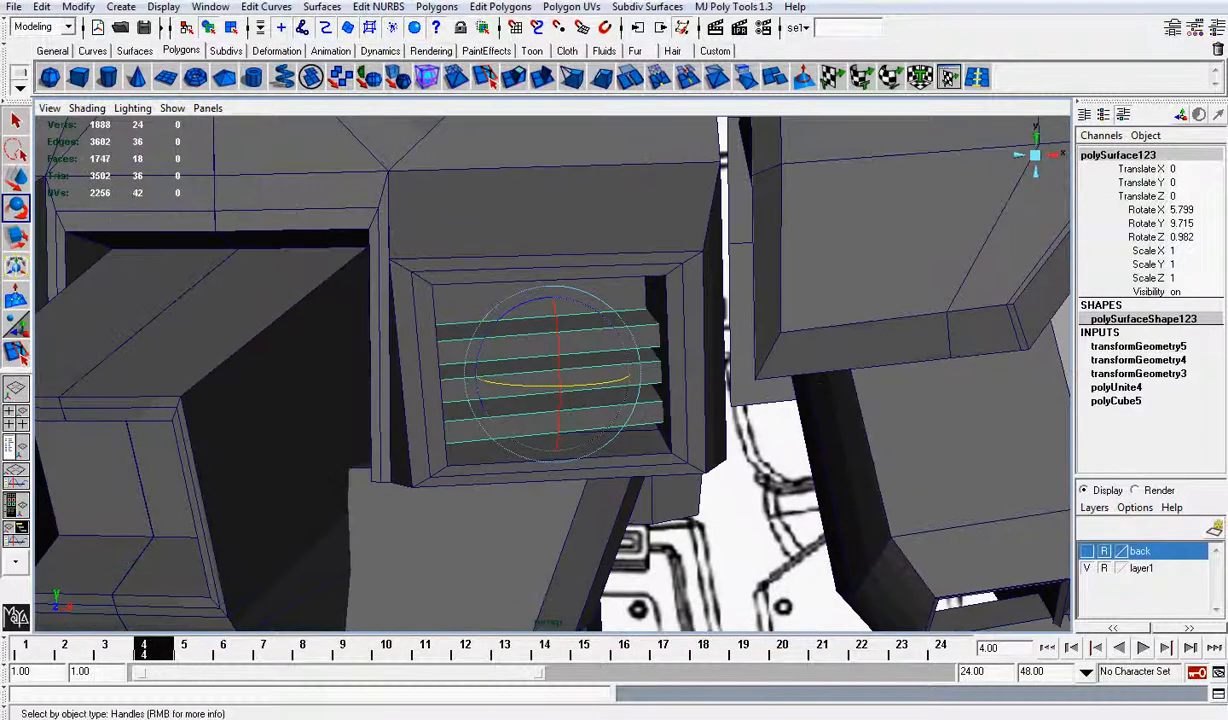
click(80, 7)
click(115, 47)
scroll(645, 330, down, 5)
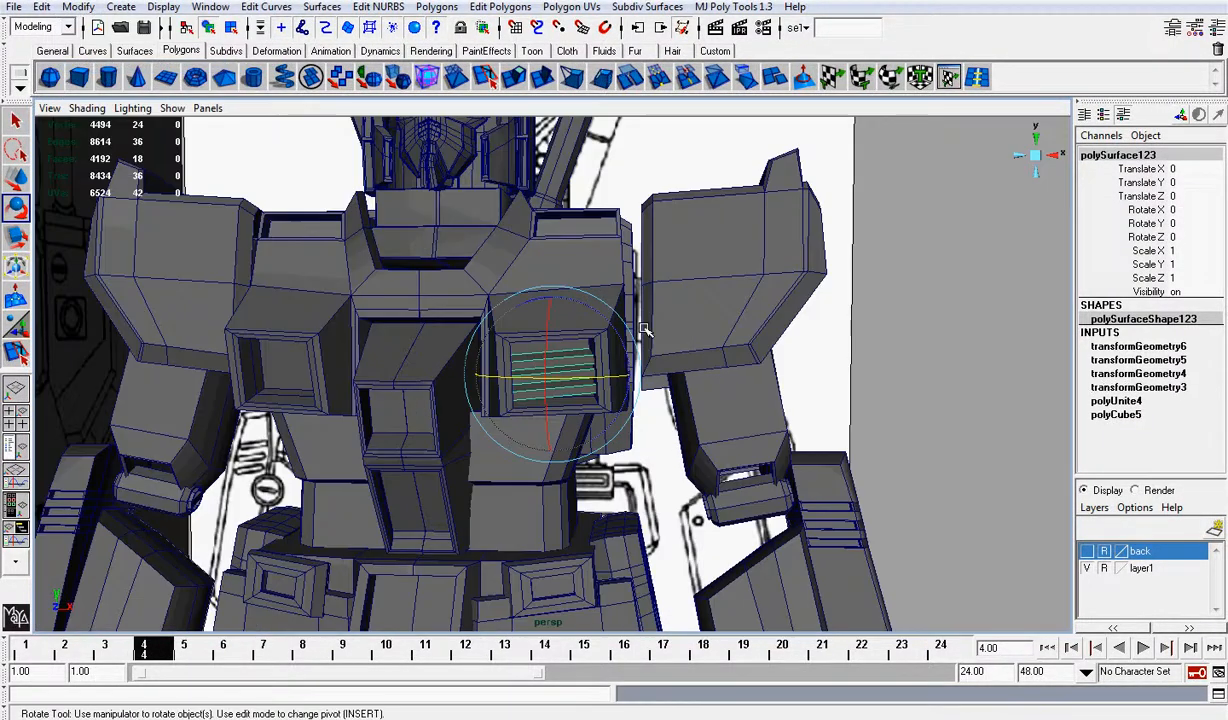
Step: Widen the slats along X to a scale of 1.142 so they span the vent opening
click(862, 352)
alt+drag(754, 323, 699, 346)
scroll(750, 324, up, 5)
click(628, 340)
key(r)
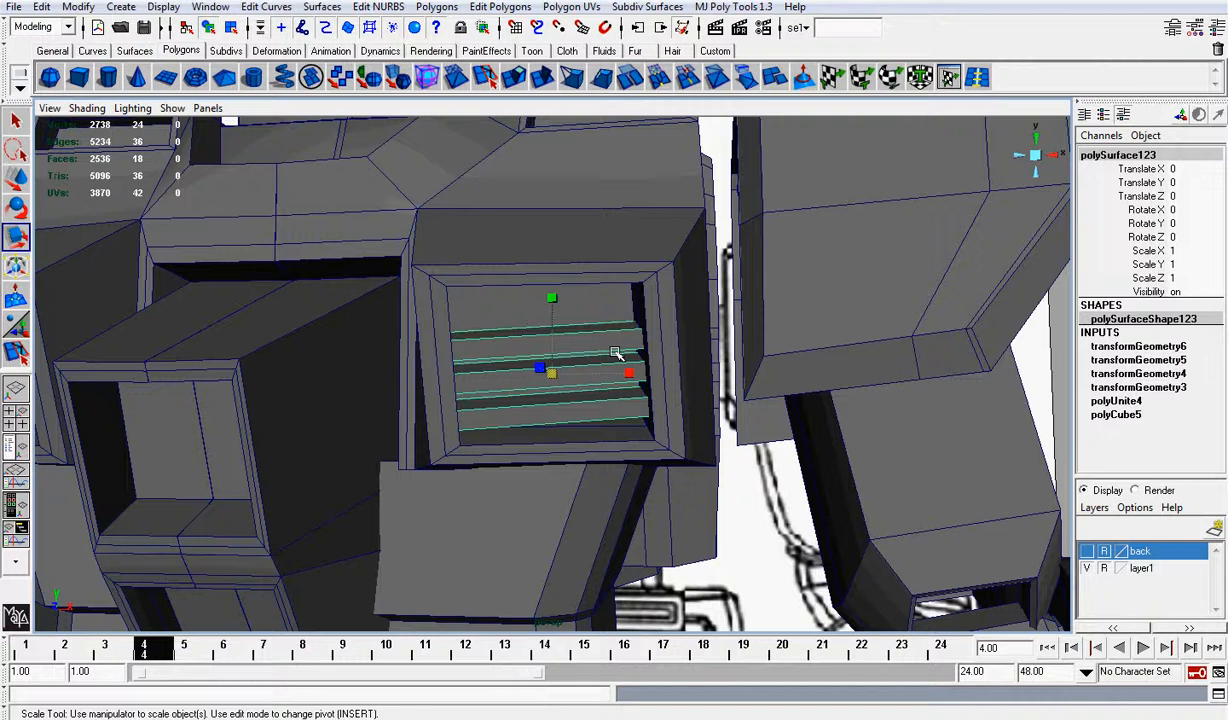
click(631, 373)
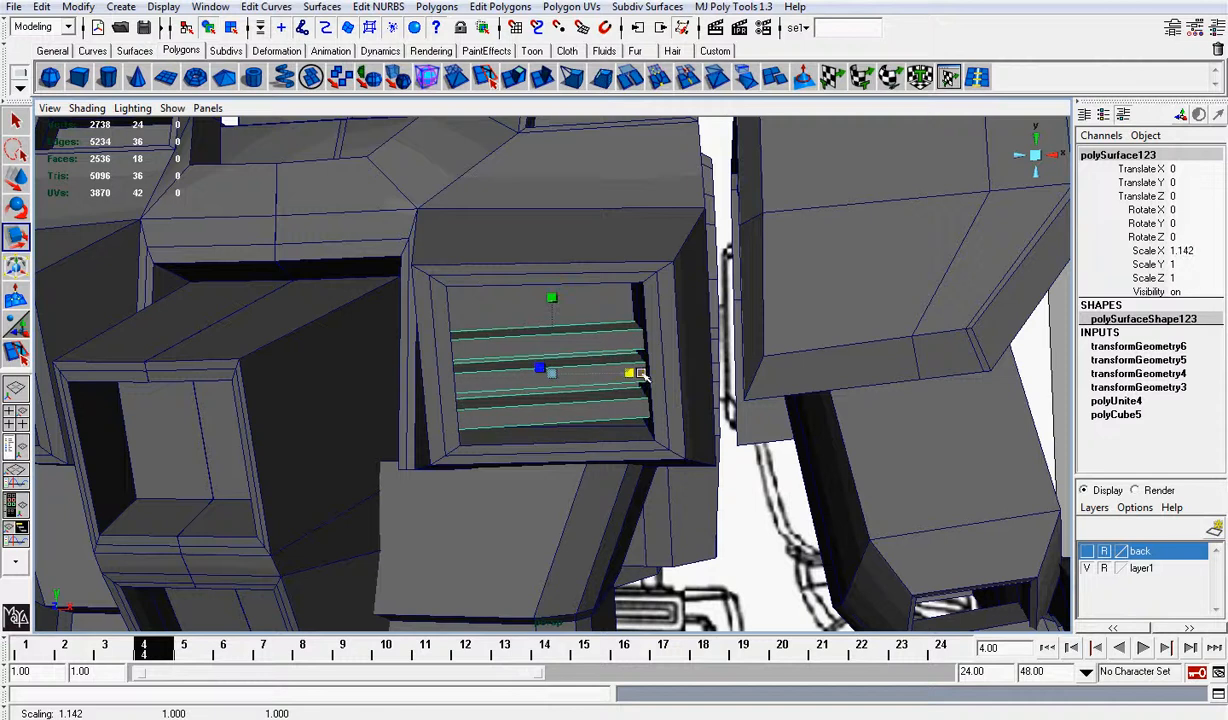
scroll(645, 373, down, 5)
Step: Freeze the transformations of the widened slats
click(936, 428)
click(516, 348)
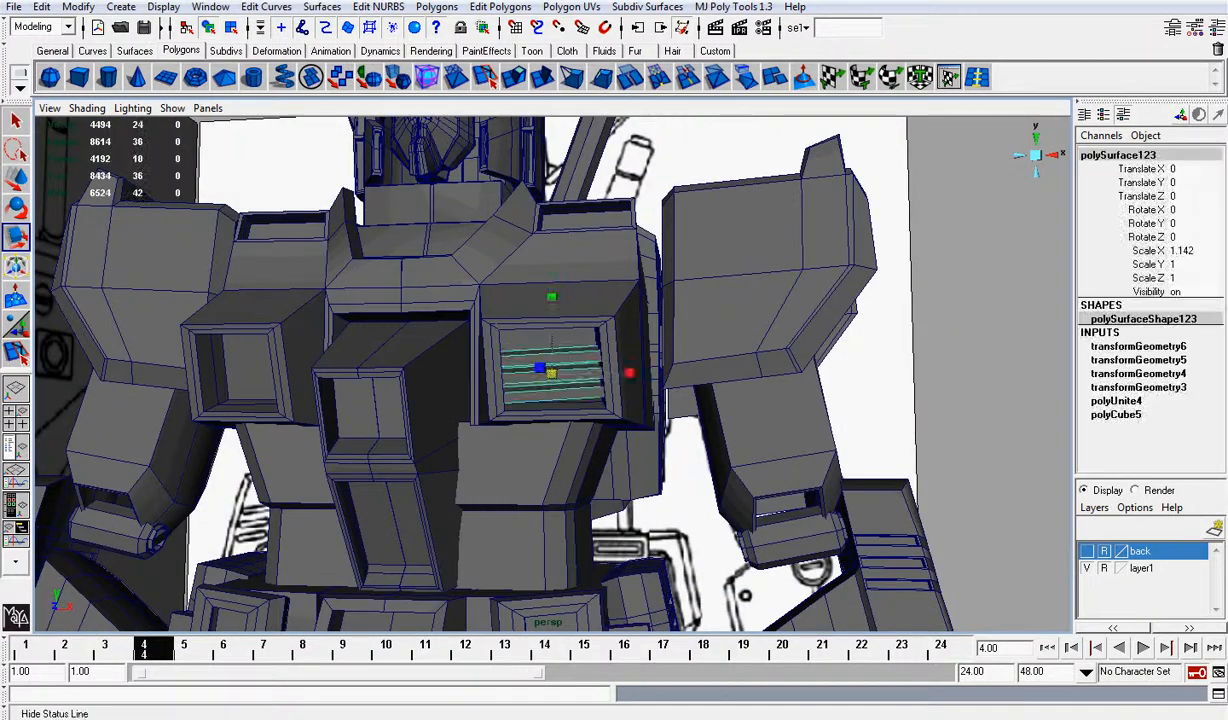
click(74, 7)
click(120, 63)
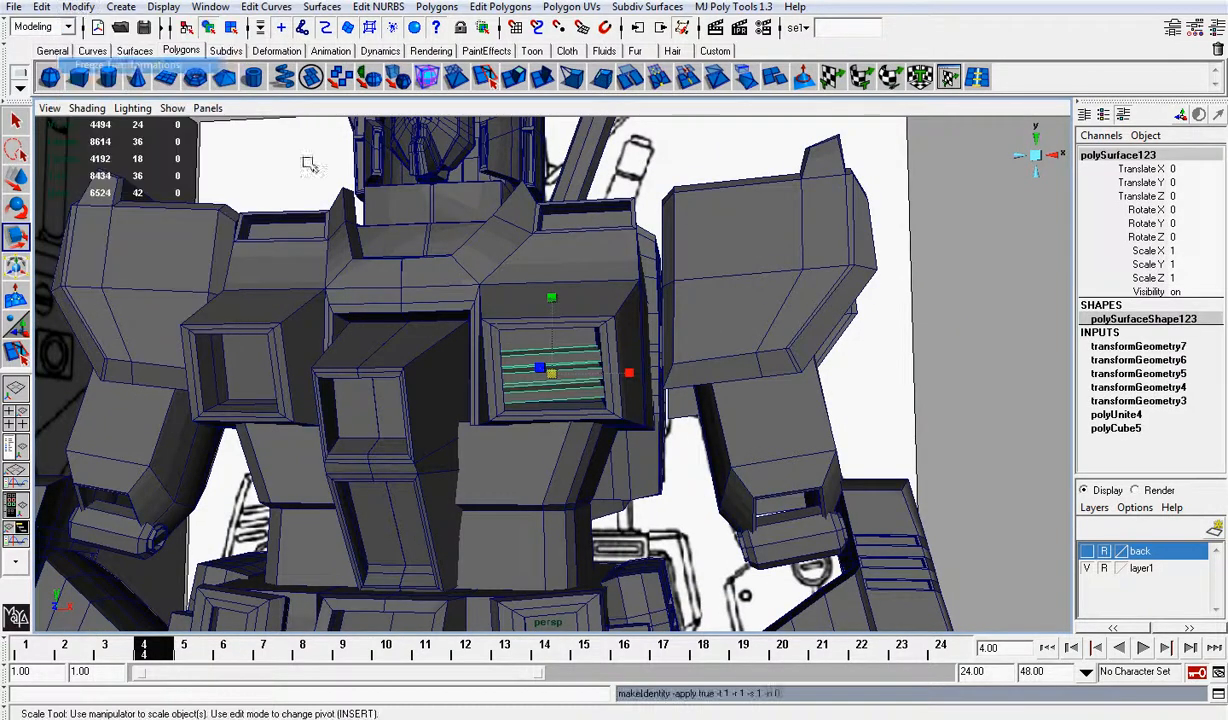
Step: Move the slats' pivot onto the robot's vertical centerline in the front view
click(1019, 155)
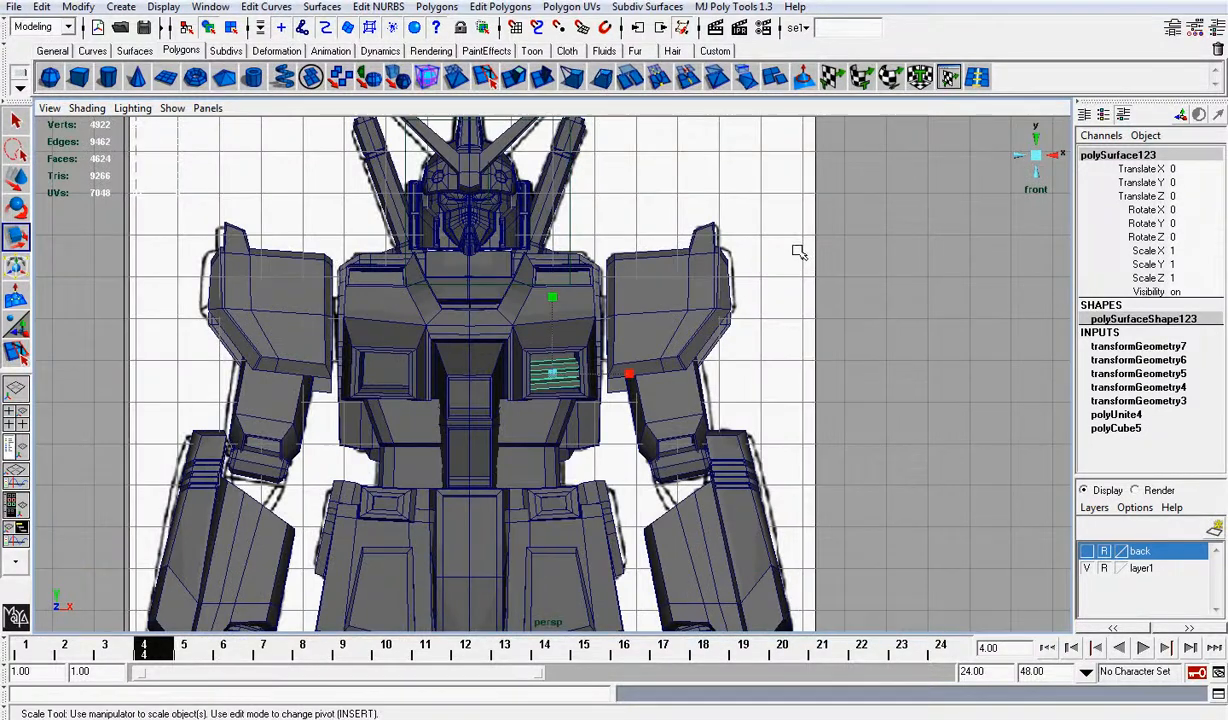
key(w)
key(Insert)
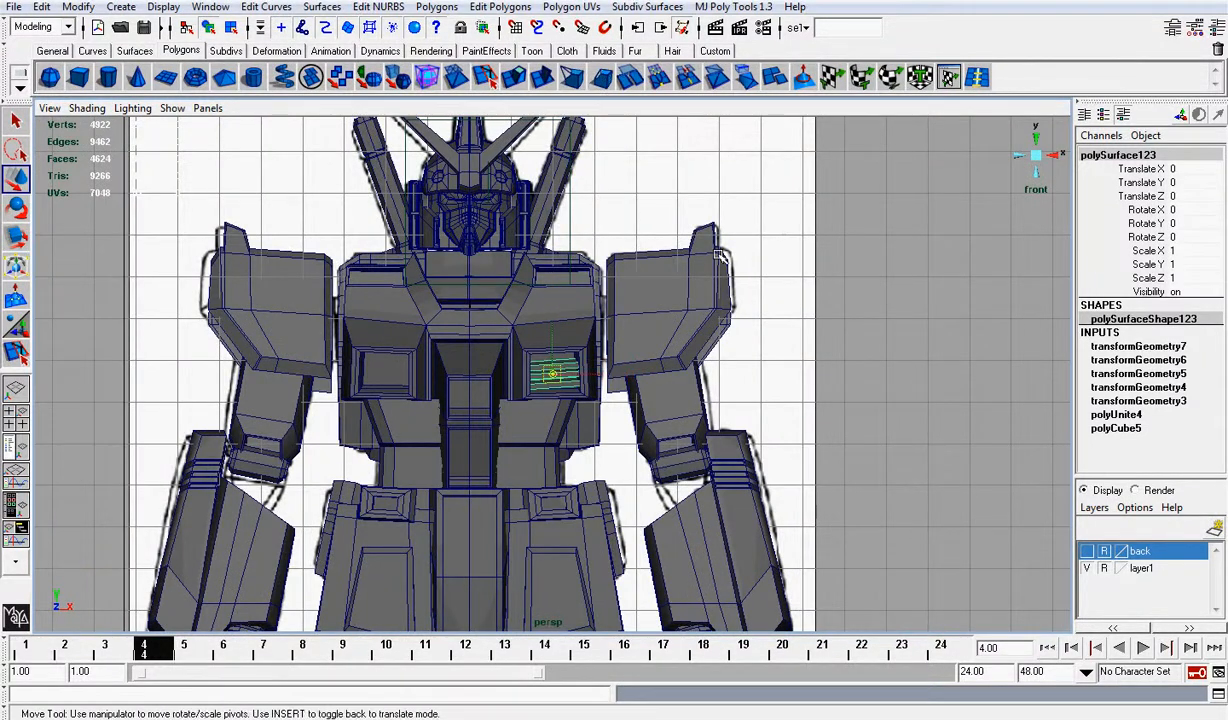
scroll(715, 256, down, 3)
drag(483, 237, 481, 231)
key(Insert)
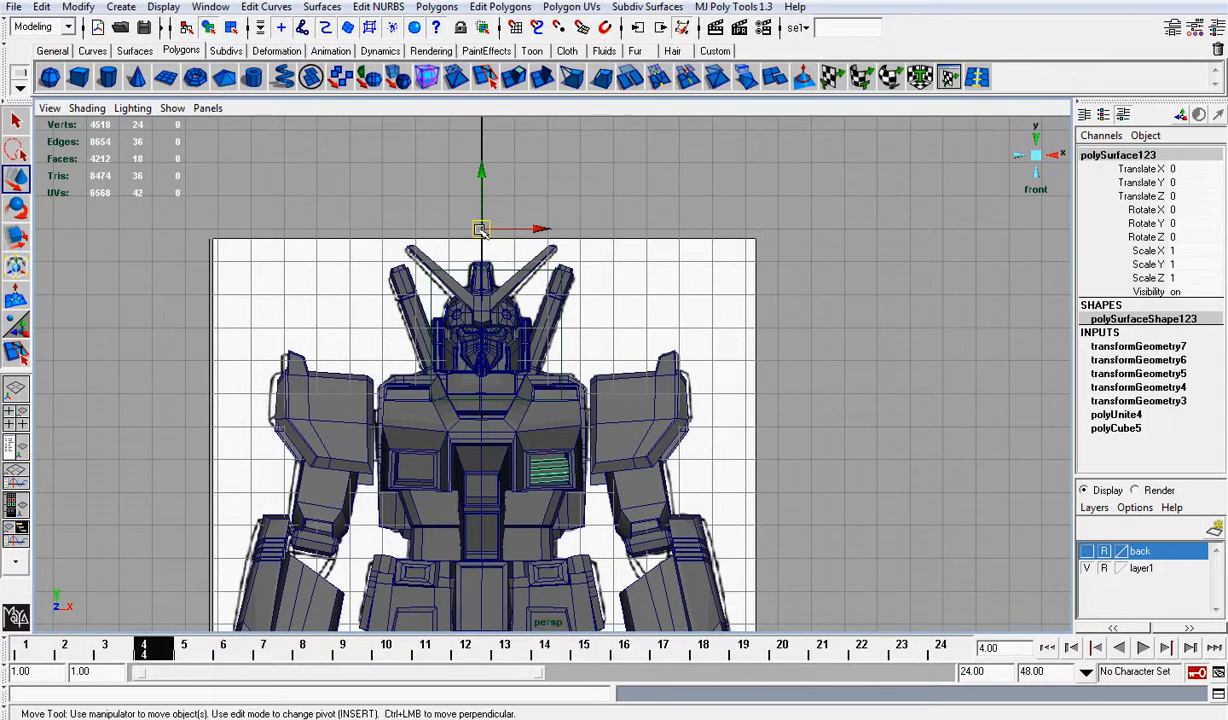
Step: Duplicate the slats and mirror the copy into the opposite chest vent with Scale X -1
key(ctrl+d)
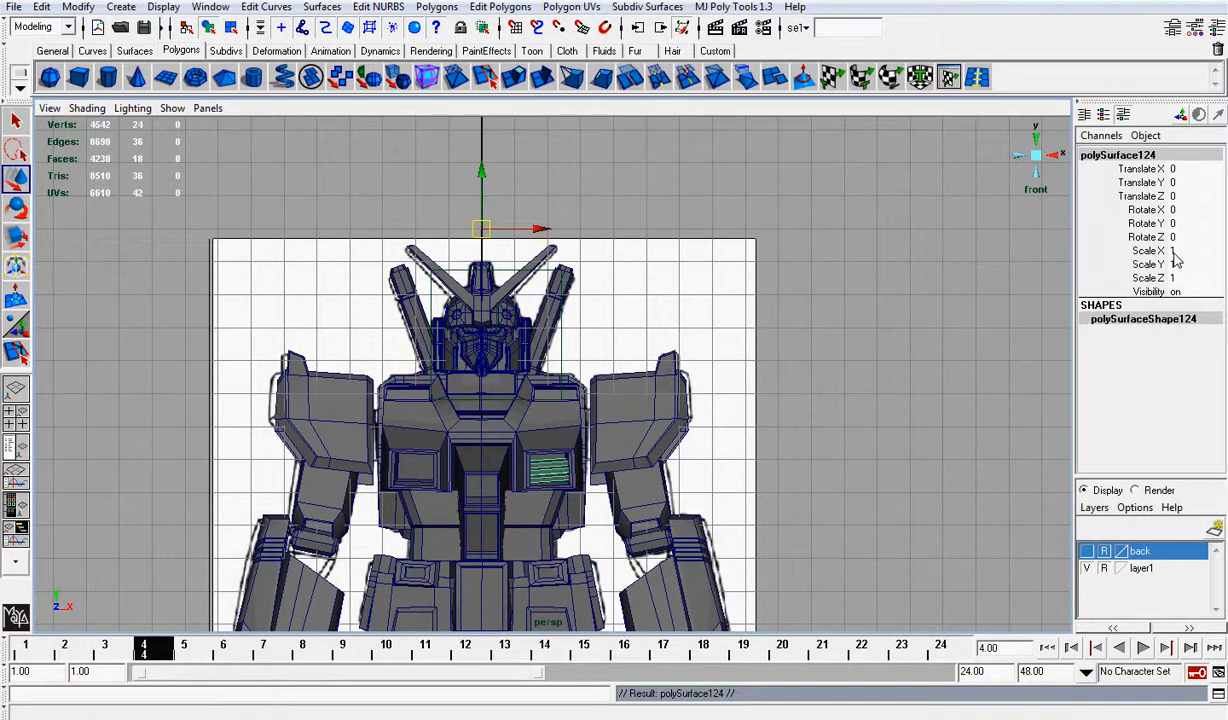
click(1174, 250)
text(-)
key(Return)
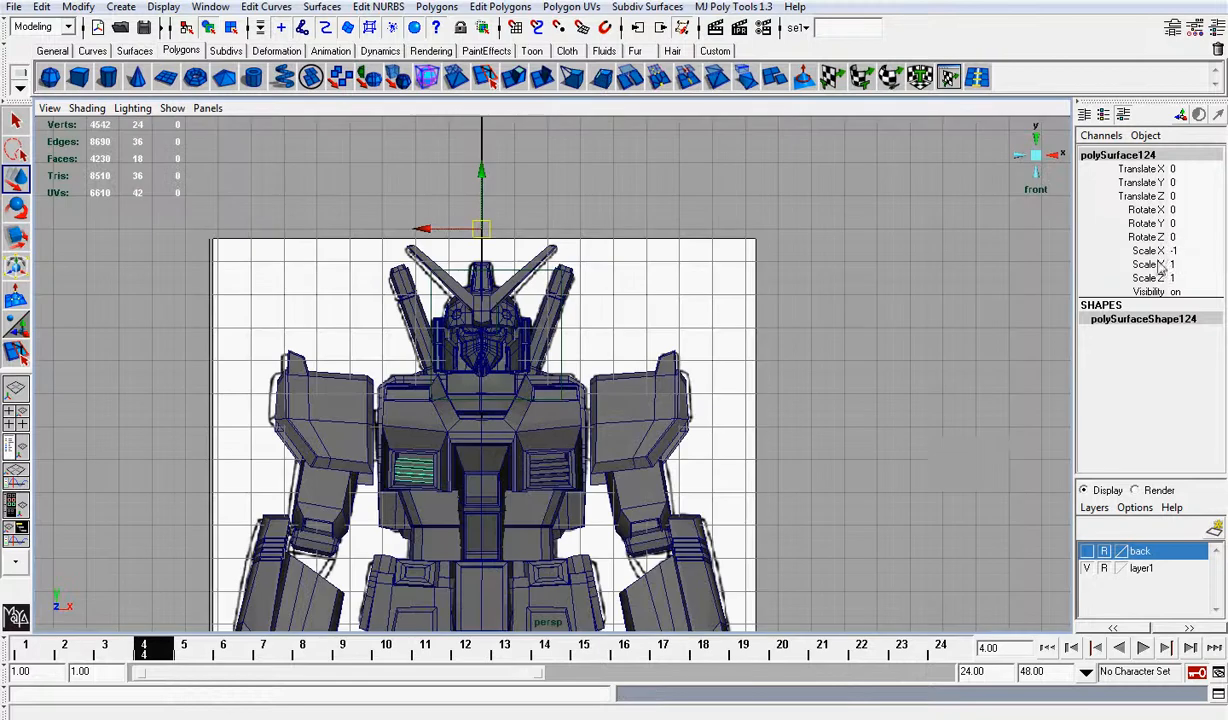
click(912, 443)
Step: Select the slats in both chest vents, nudge them up to Translate Y 0.018, and save the scene
alt+right_drag(740, 268, 786, 420)
alt+middle_drag(660, 503, 745, 343)
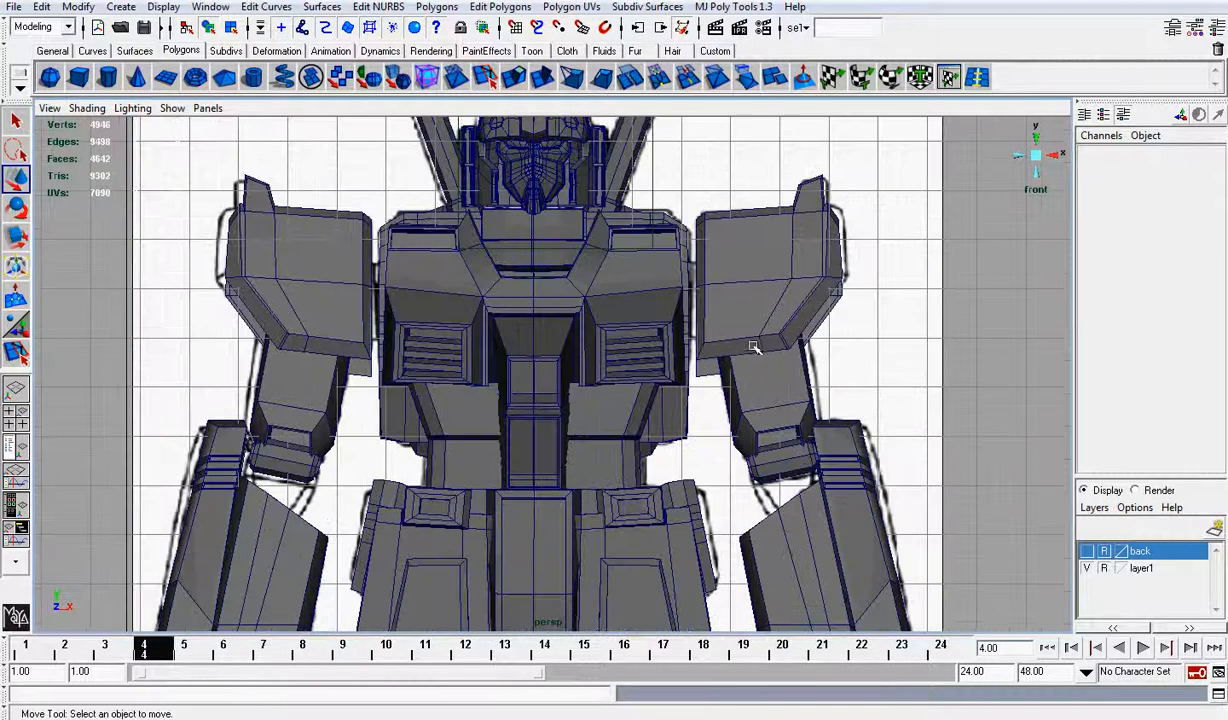
alt+right_drag(728, 331, 754, 347)
click(668, 347)
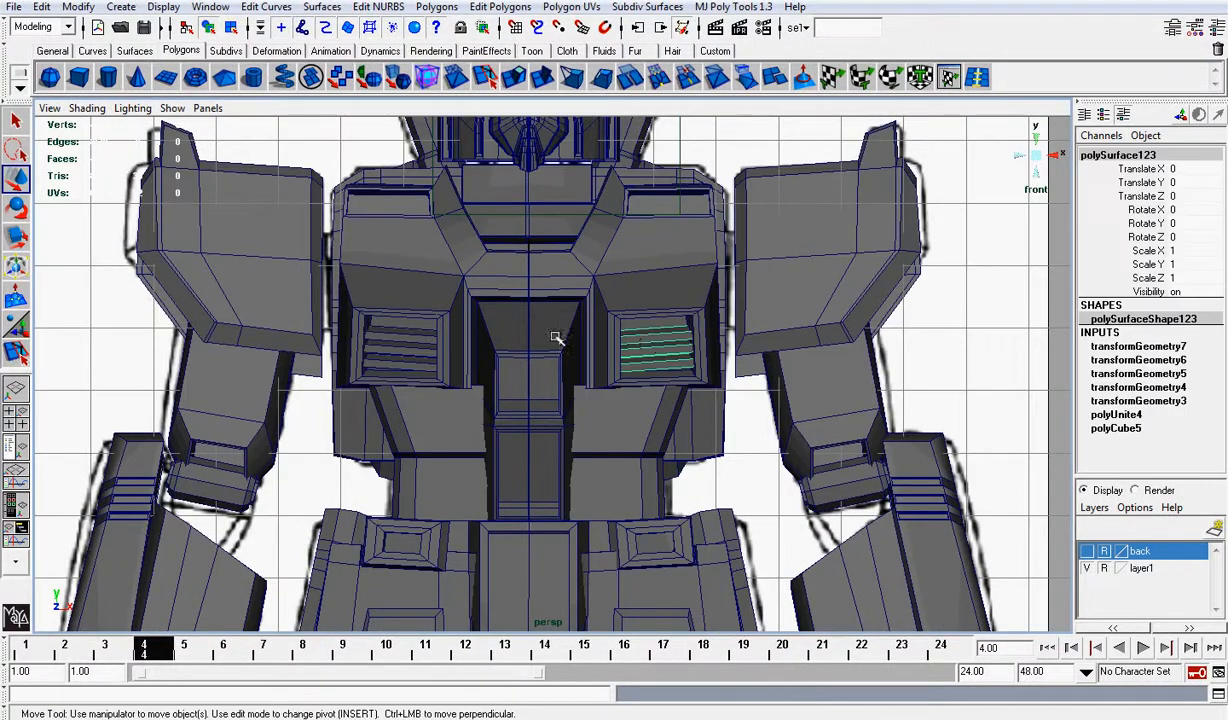
key(ctrl+shift+d)
key(a)
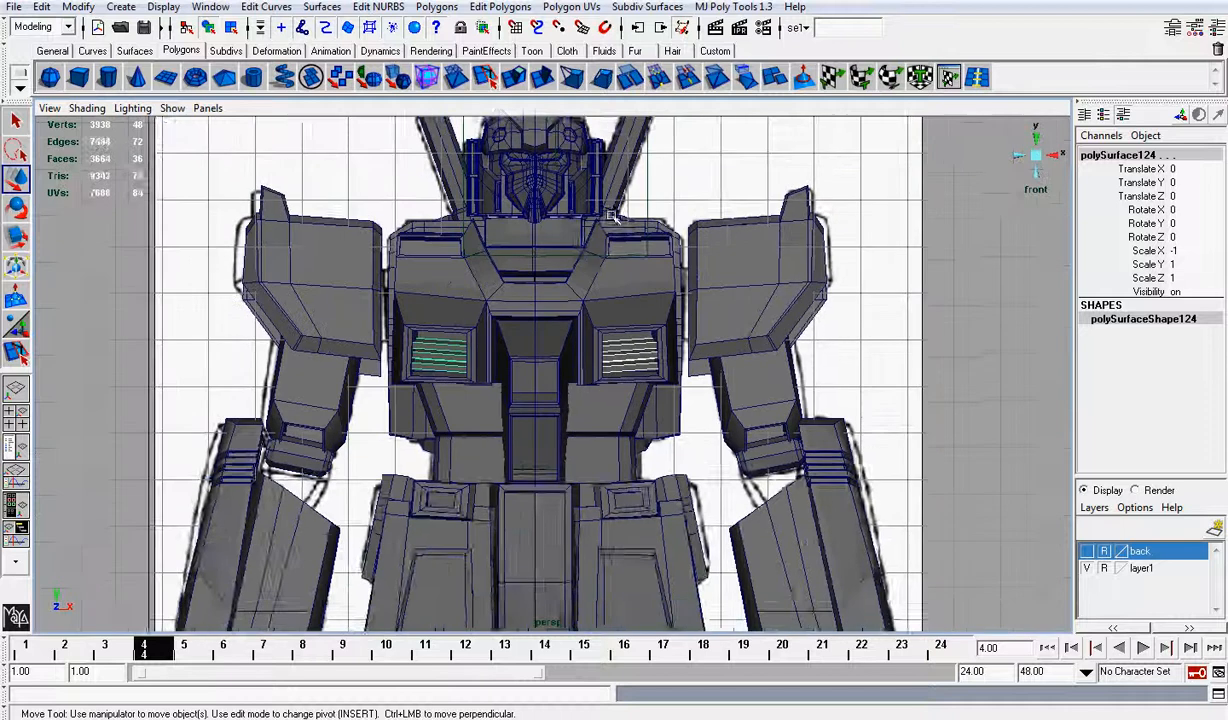
drag(548, 143, 548, 143)
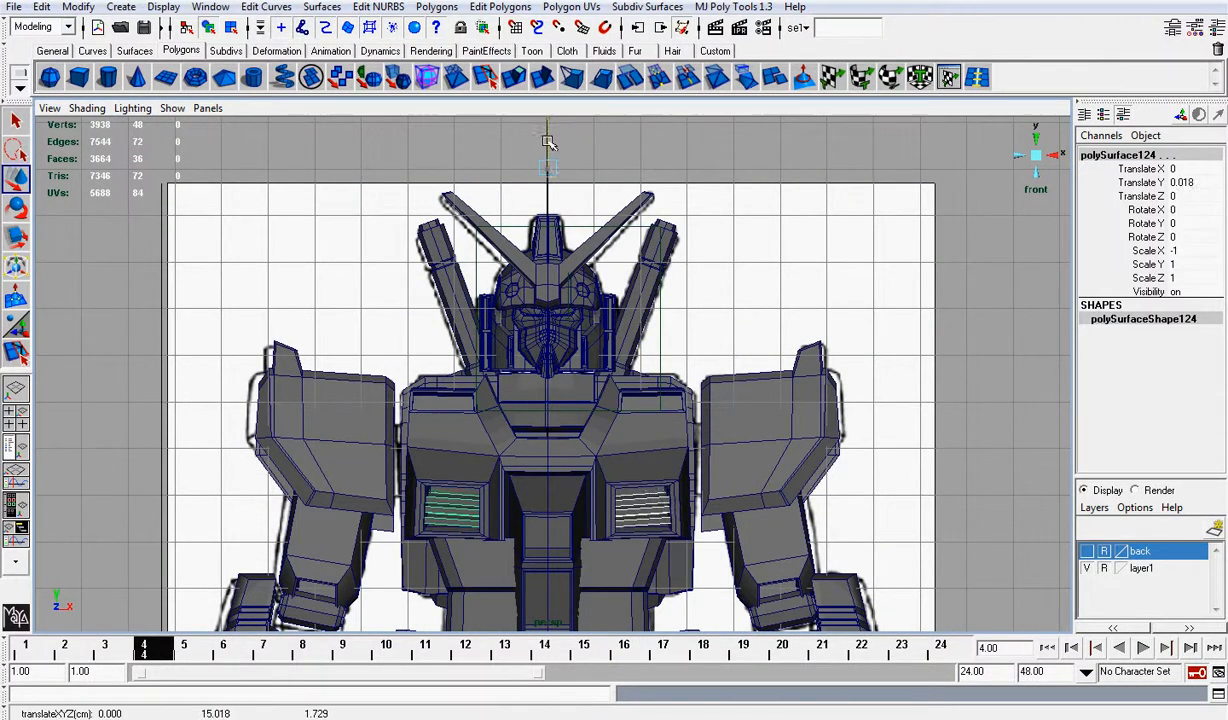
click(789, 217)
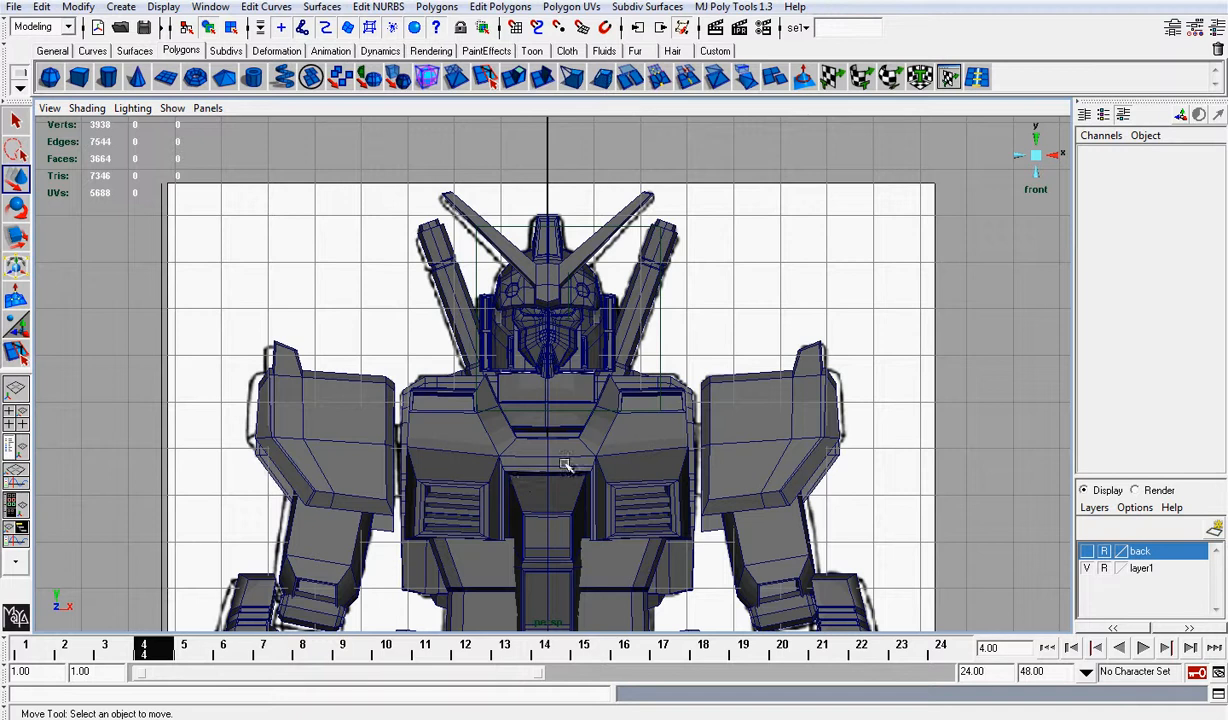
key(ctrl+s)
Step: Select the entire robot model and remove it from view, leaving only the reference drawings
key(q)
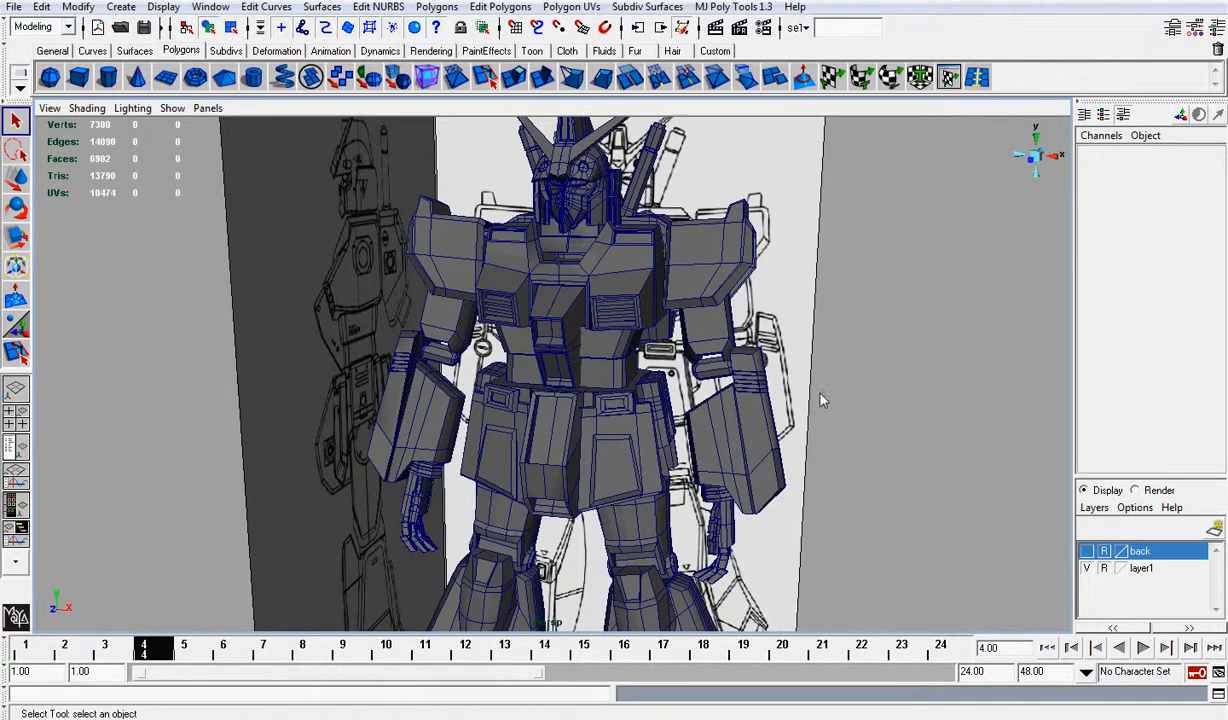
alt+right_drag(820, 403, 471, 227)
drag(471, 227, 836, 697)
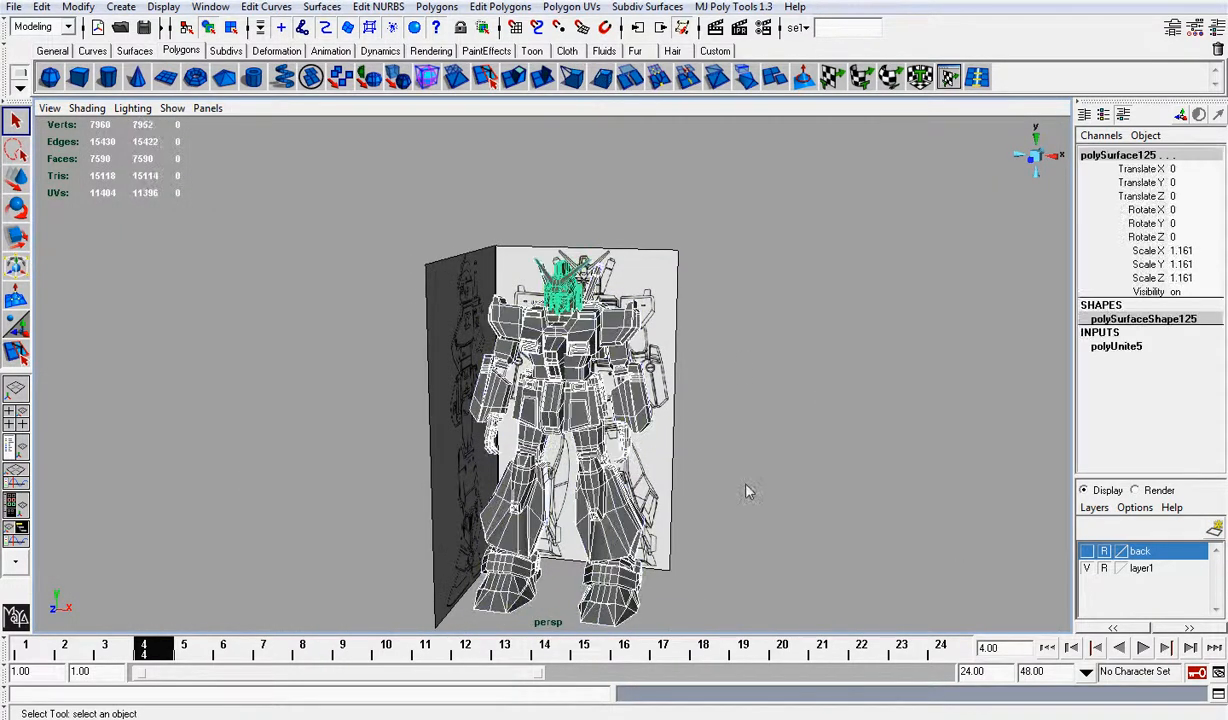
key(Delete)
alt+right_drag(748, 490, 957, 84)
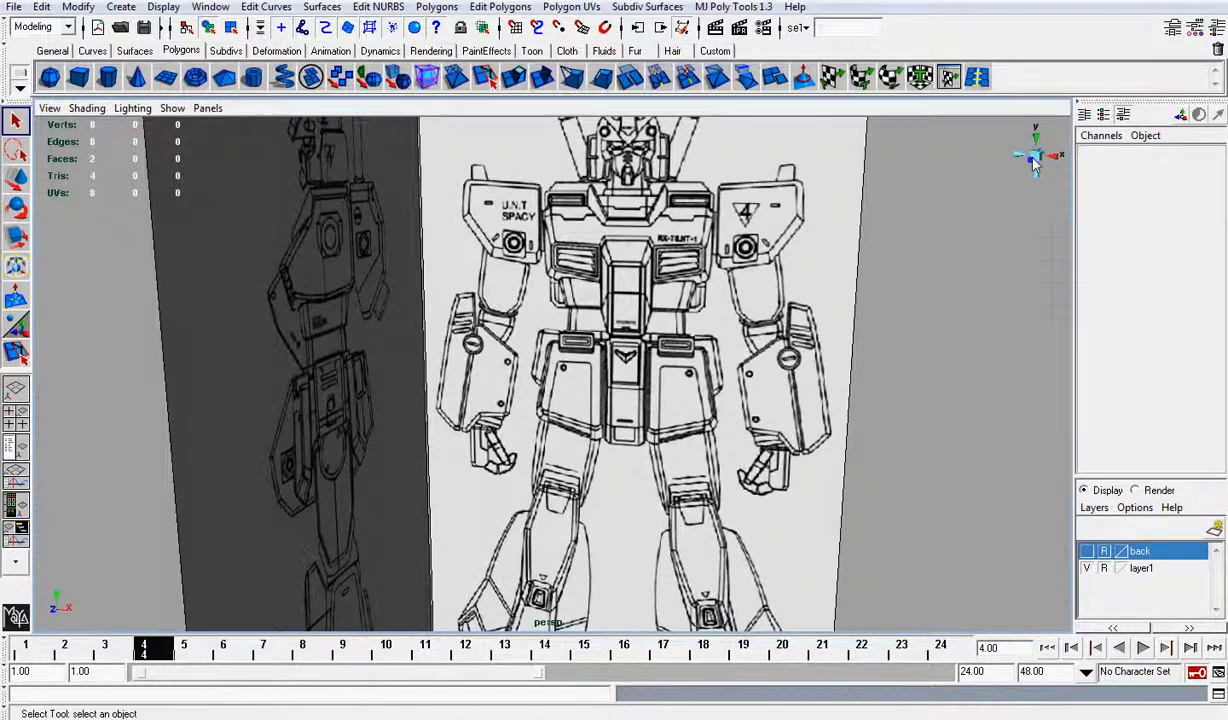
Step: Create a polygon cylinder and set its Rotate X to 90 so its cap faces the front view
click(1035, 163)
scroll(732, 236, up, 5)
alt+middle_drag(515, 118, 387, 215)
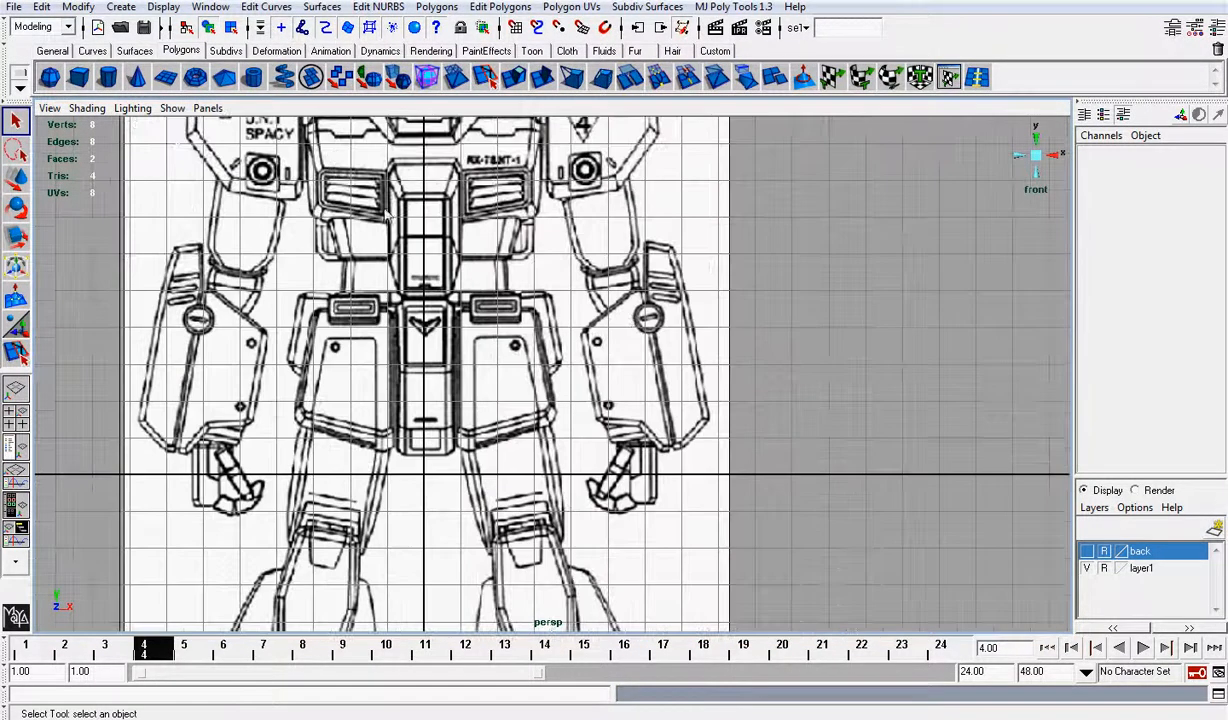
click(109, 79)
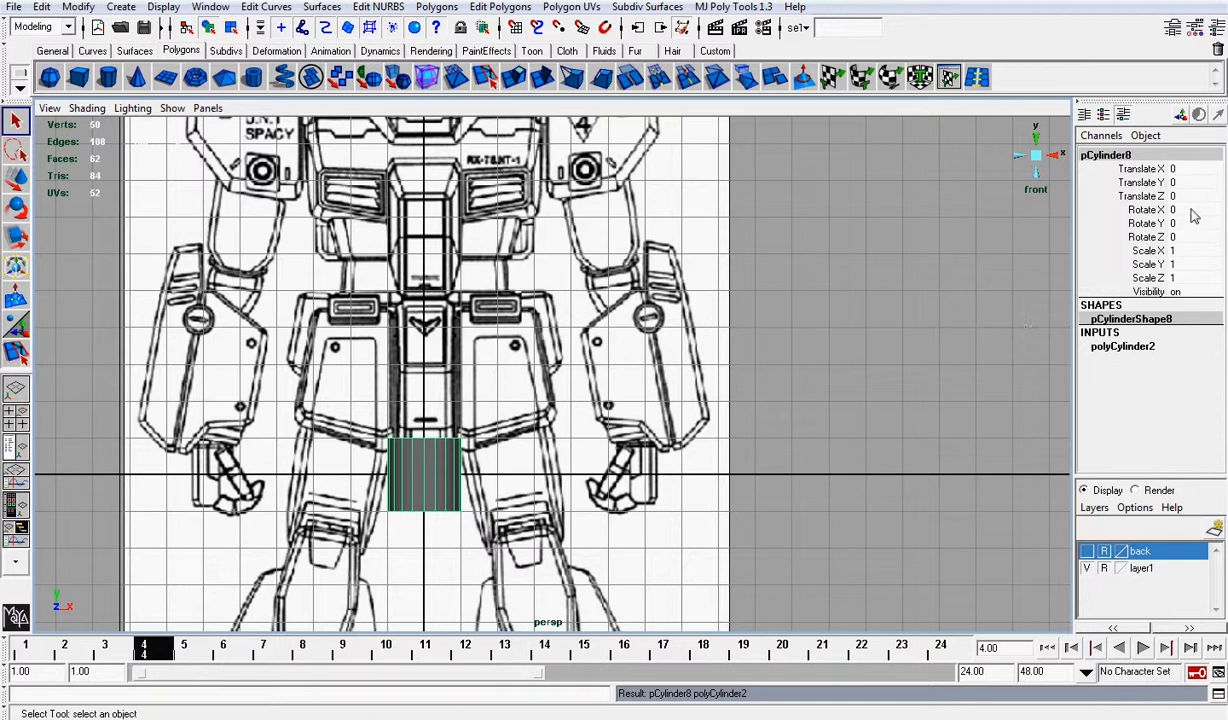
key(r)
key(e)
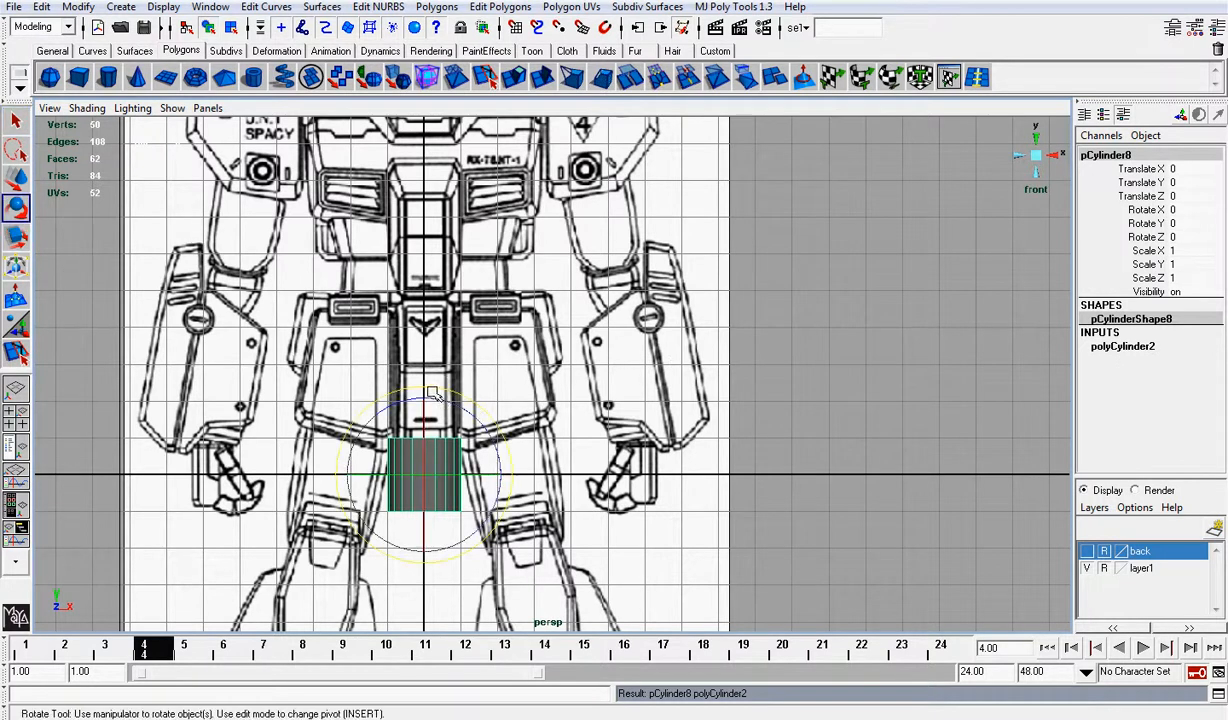
drag(418, 392, 421, 450)
click(1184, 210)
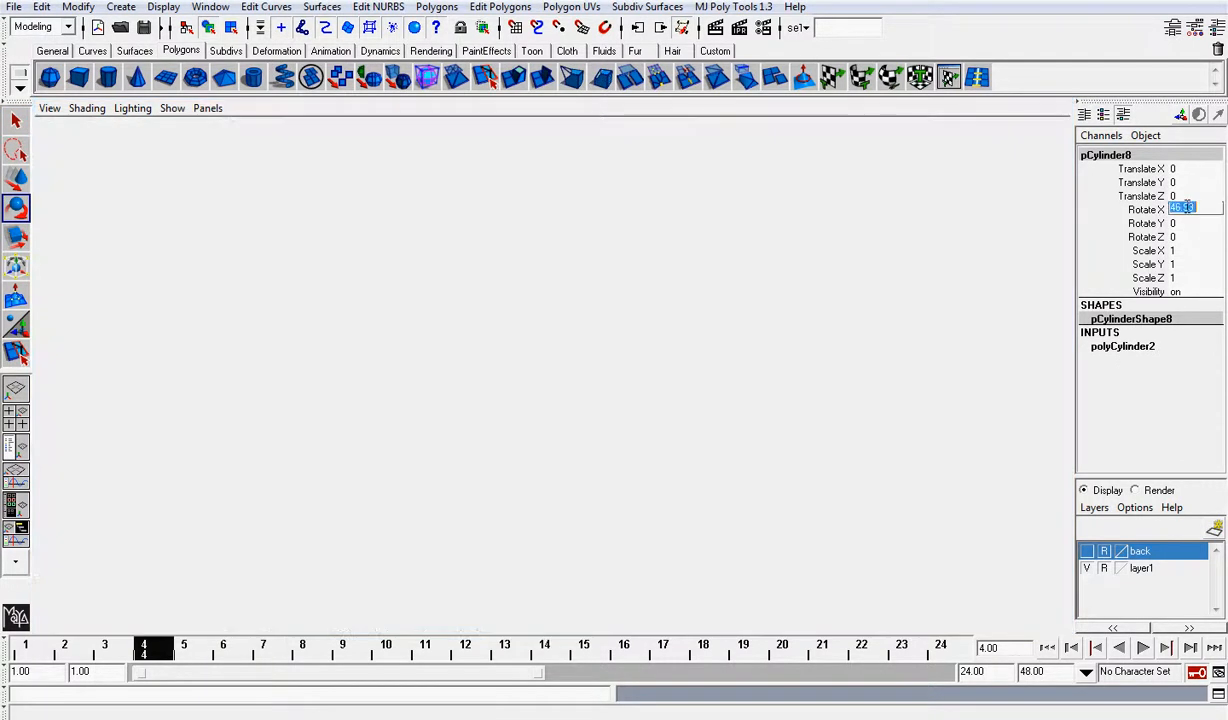
key(Return)
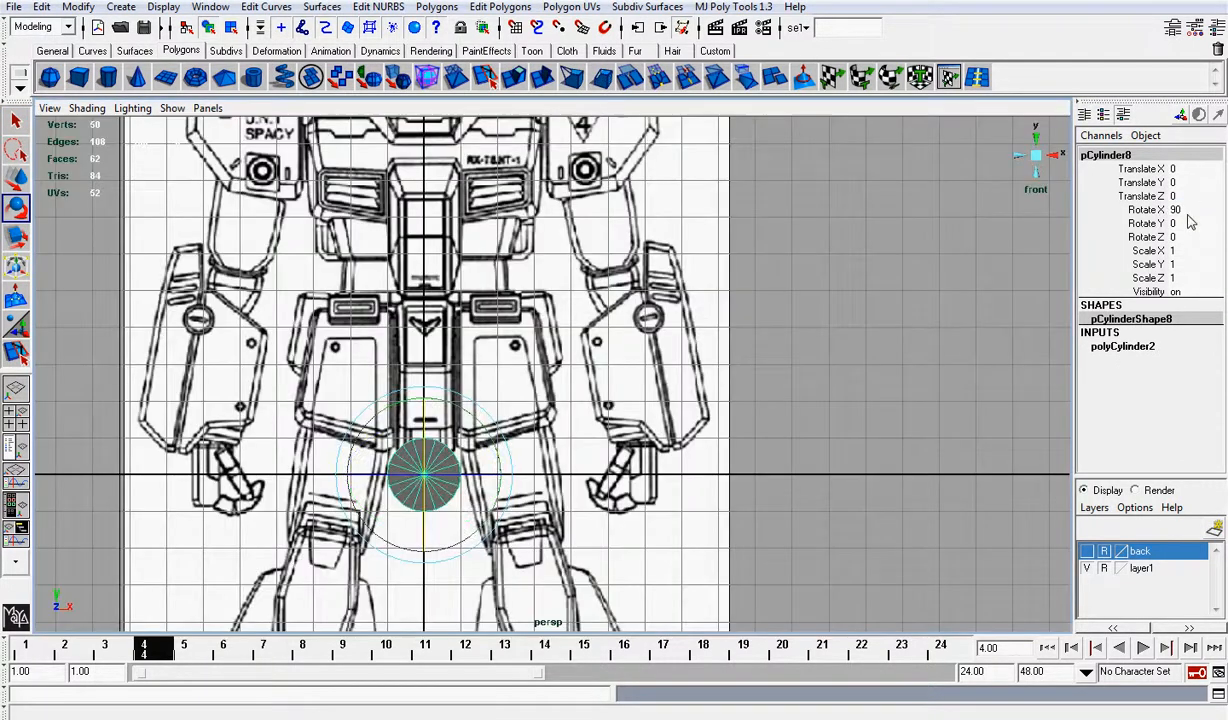
Step: Set the cylinder's Subdivisions Axis to 8 and move it over the round forearm detail at about X 6.078, Y 4.108
click(1148, 350)
click(1128, 387)
middle_drag(850, 375, 778, 389)
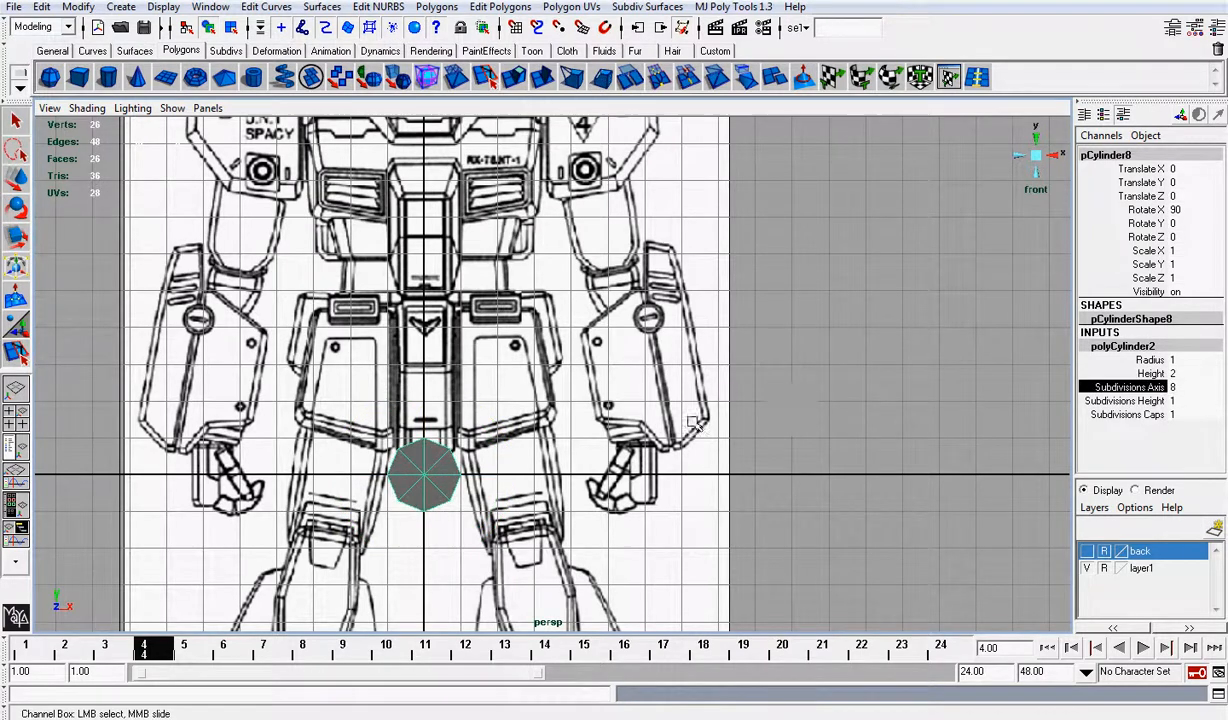
scroll(667, 422, up, 2)
key(w)
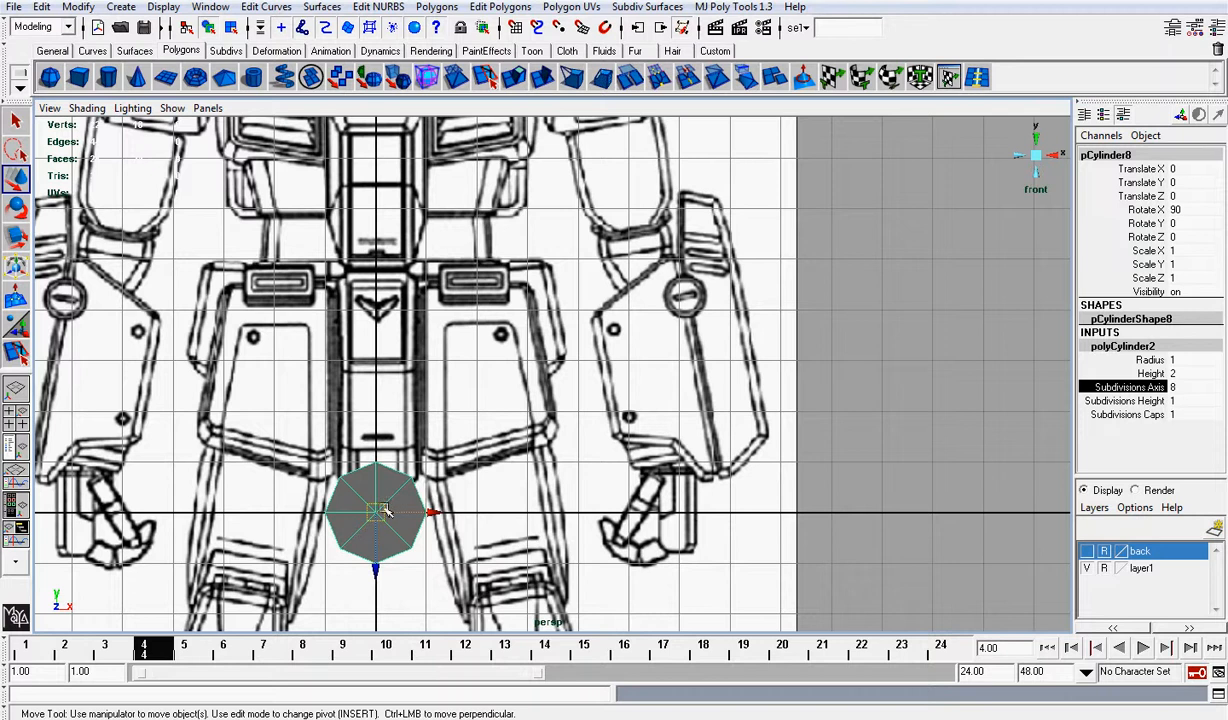
drag(385, 512, 693, 305)
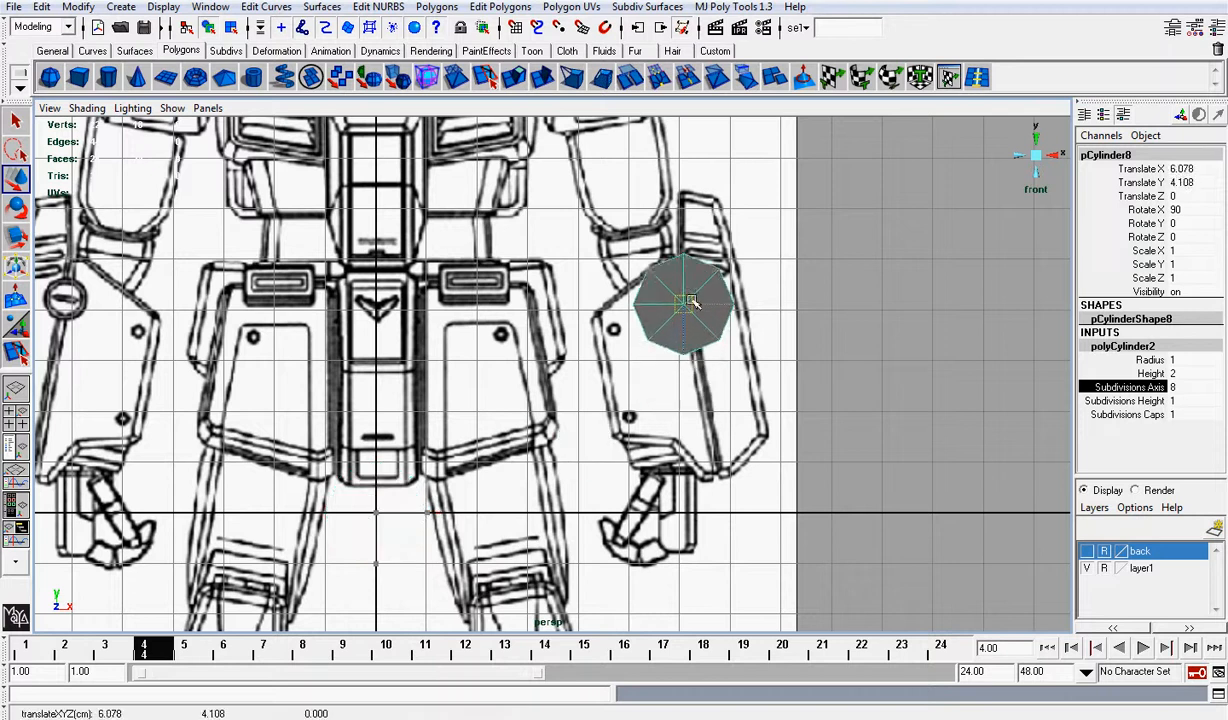
Step: Set the cylinder's Subdivisions Caps to 0 and turn on X-ray shading to see the drawing through it
click(1143, 416)
middle_drag(952, 400, 912, 397)
scroll(792, 301, up, 2)
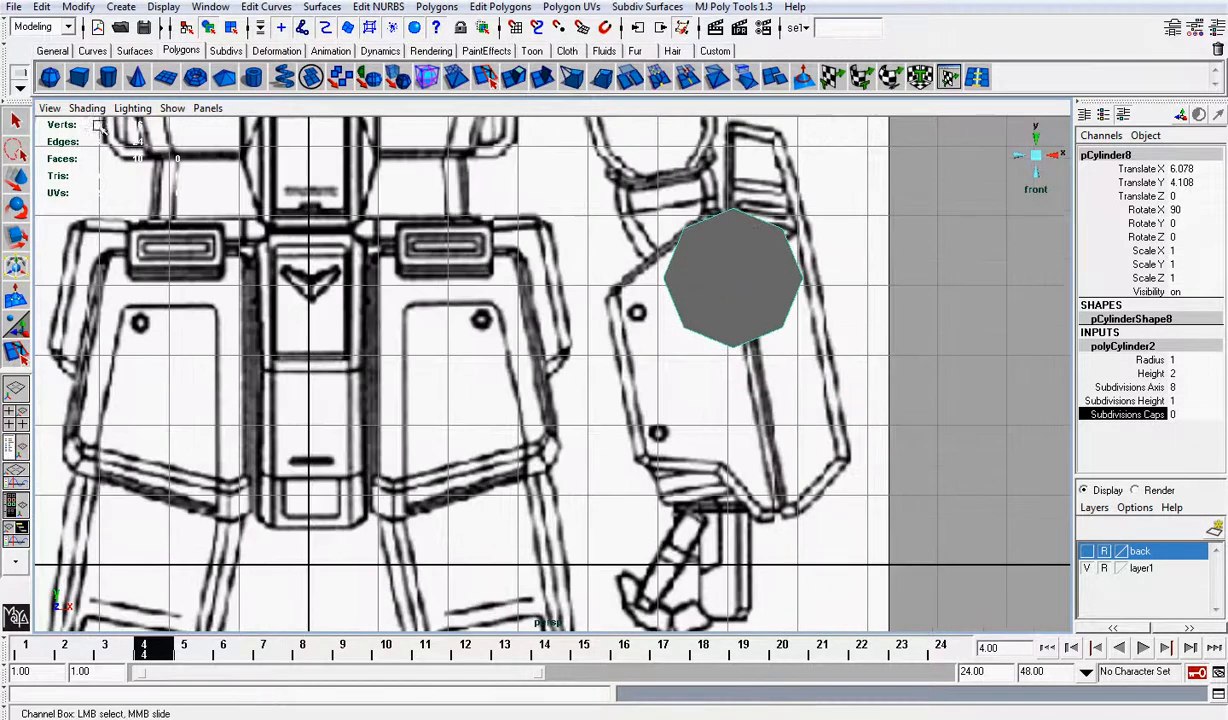
click(88, 110)
click(100, 296)
scroll(752, 400, up, 3)
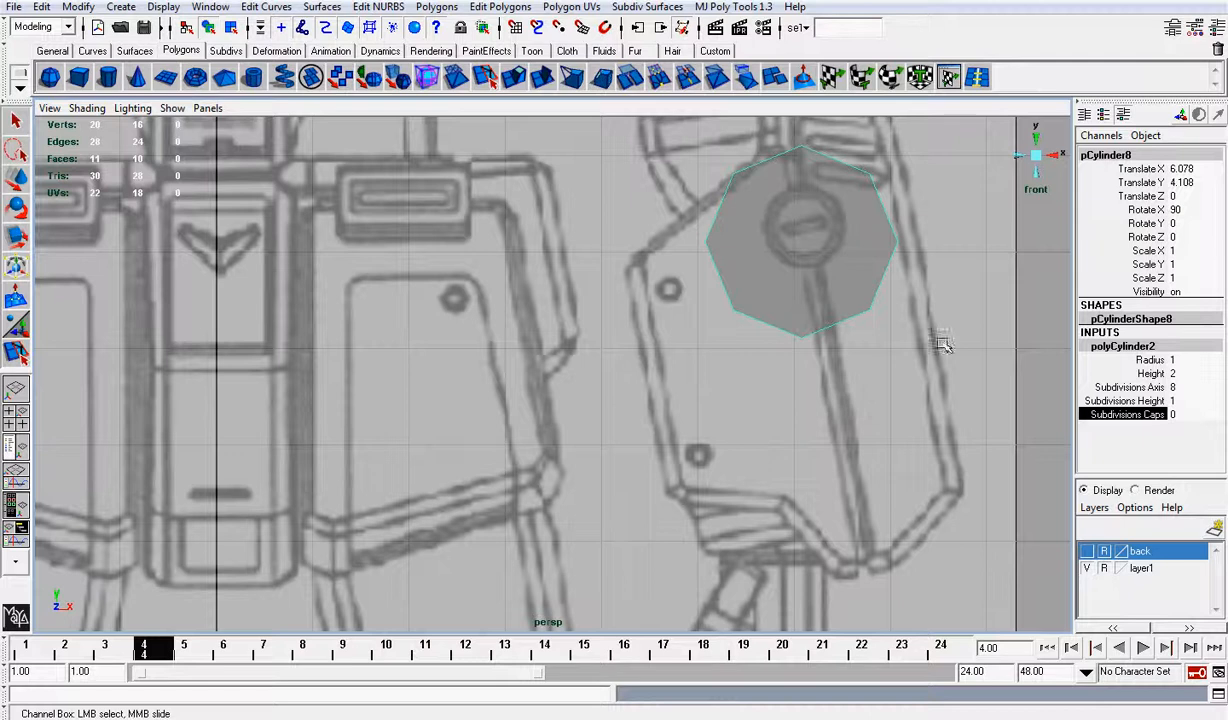
Step: Scale the cylinder uniformly to 0.435 and center it on the round forearm detail at X 6.123, Y 4.23
scroll(750, 386, up, 2)
key(r)
drag(671, 292, 548, 206)
alt+middle_drag(907, 171, 868, 216)
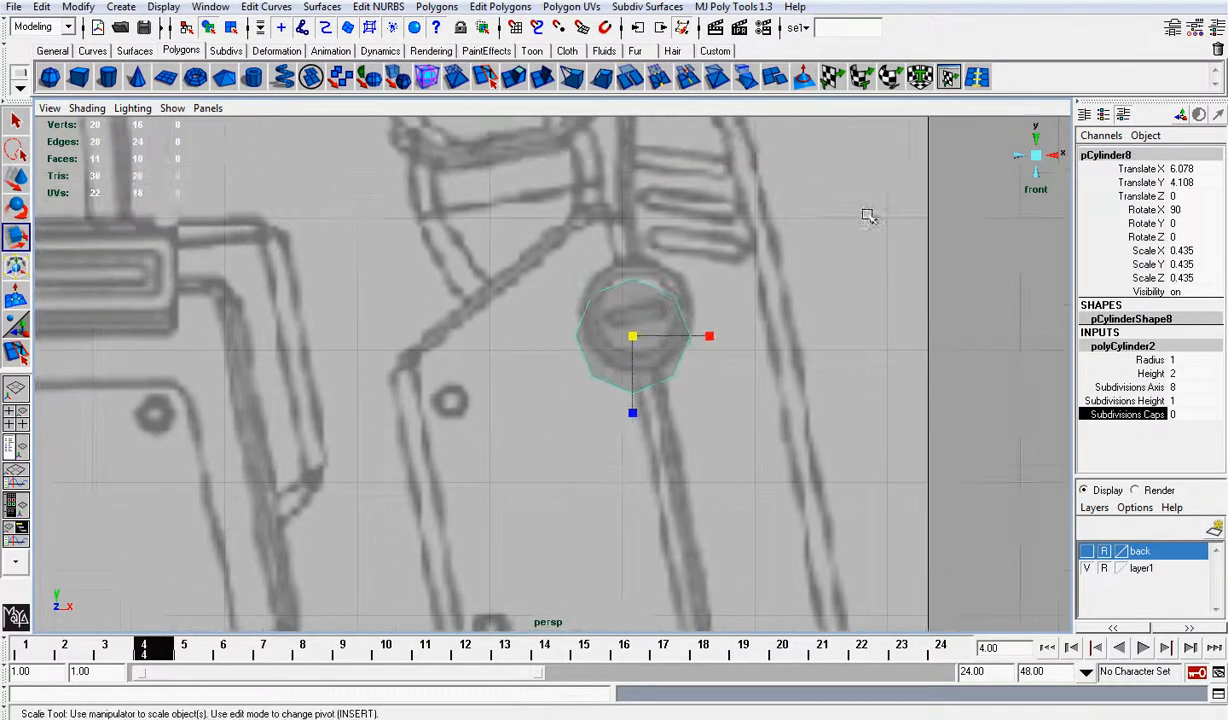
key(w)
drag(632, 337, 638, 320)
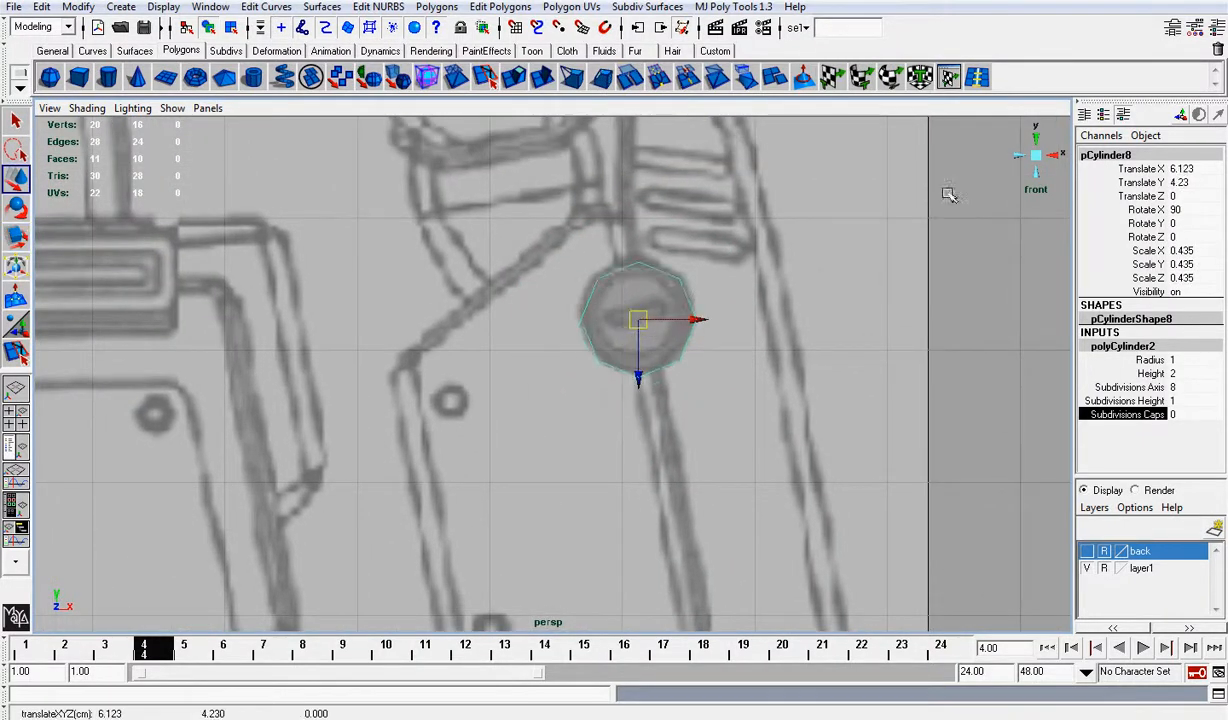
Step: Flatten the cylinder into a thin disc in the side view with Scale Y 0.073
click(1052, 155)
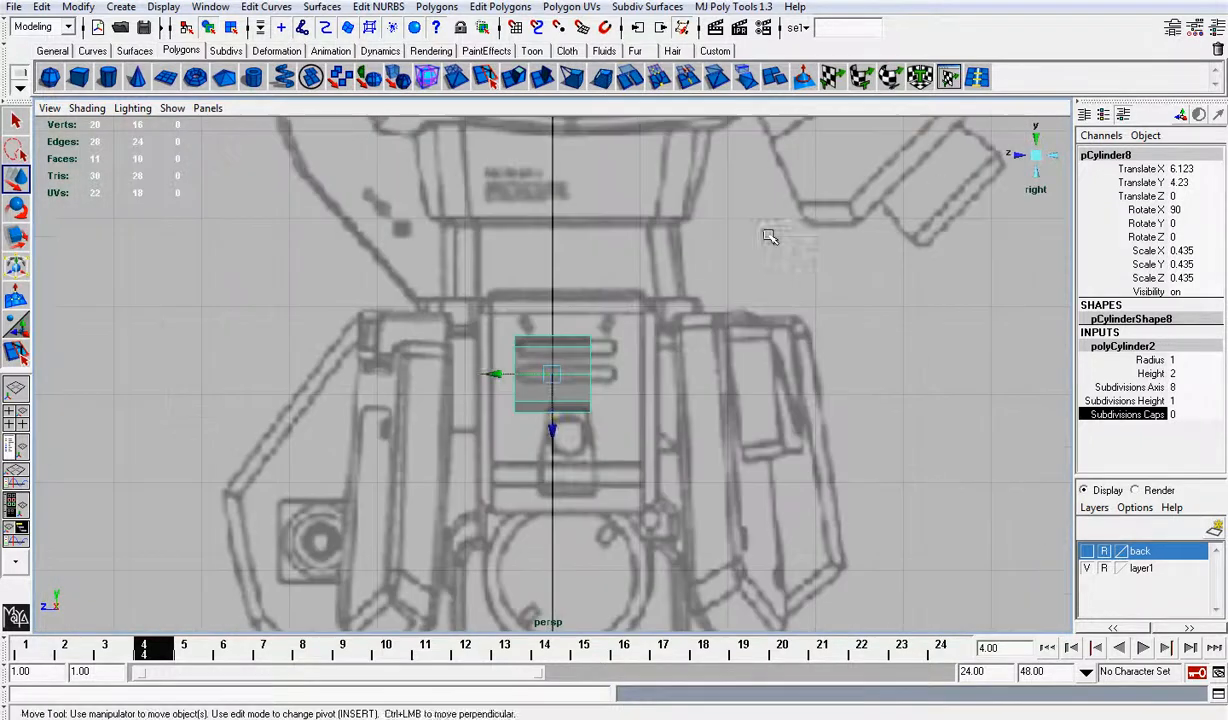
key(r)
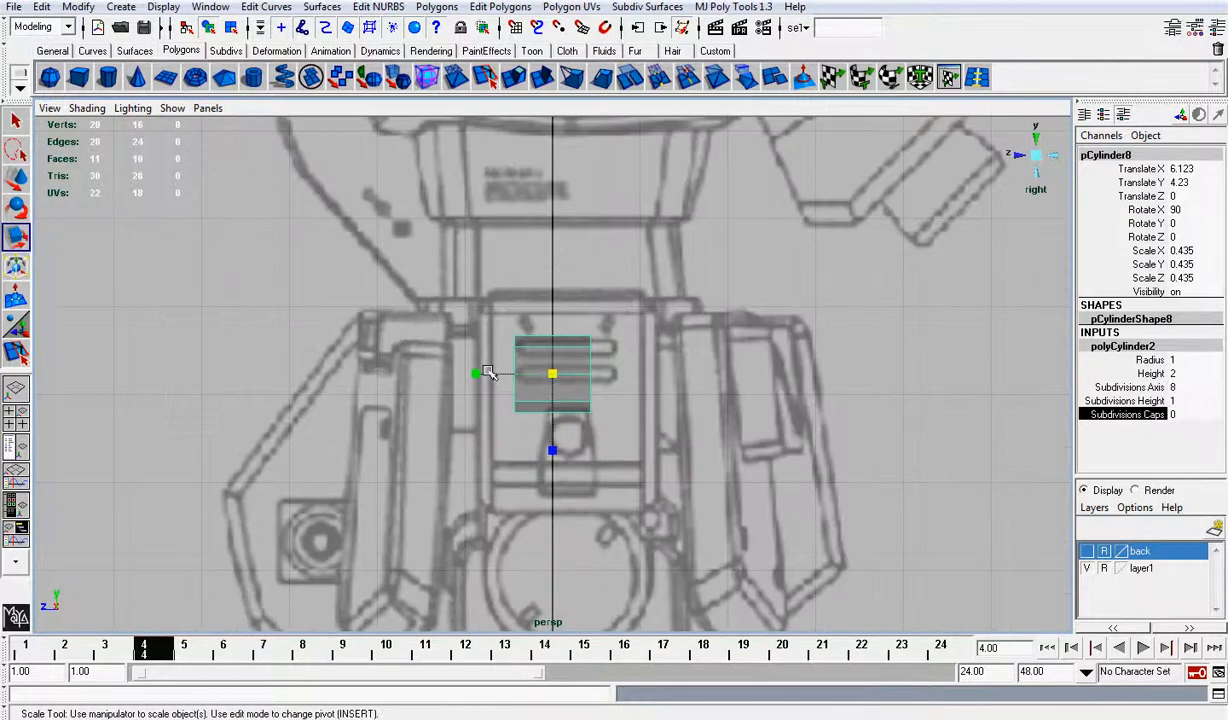
drag(487, 372, 540, 401)
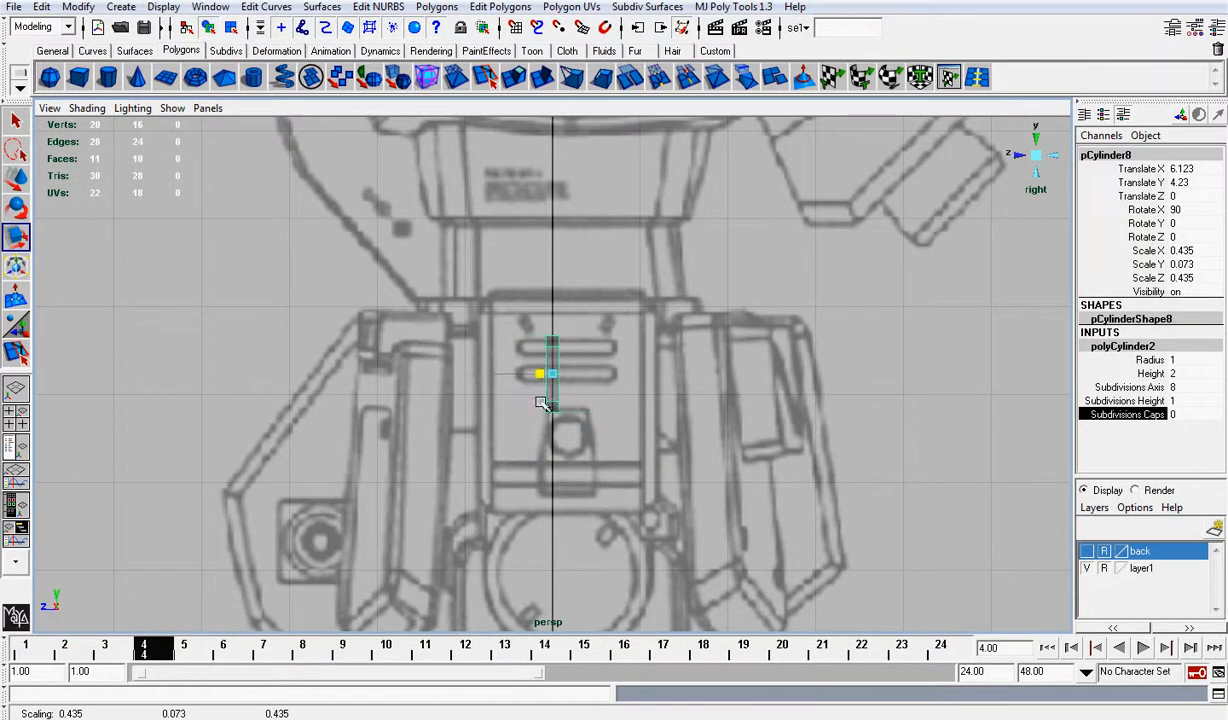
Step: Raise the disc's Subdivisions Axis to 10 to match the drawn circle in the front view
click(1018, 155)
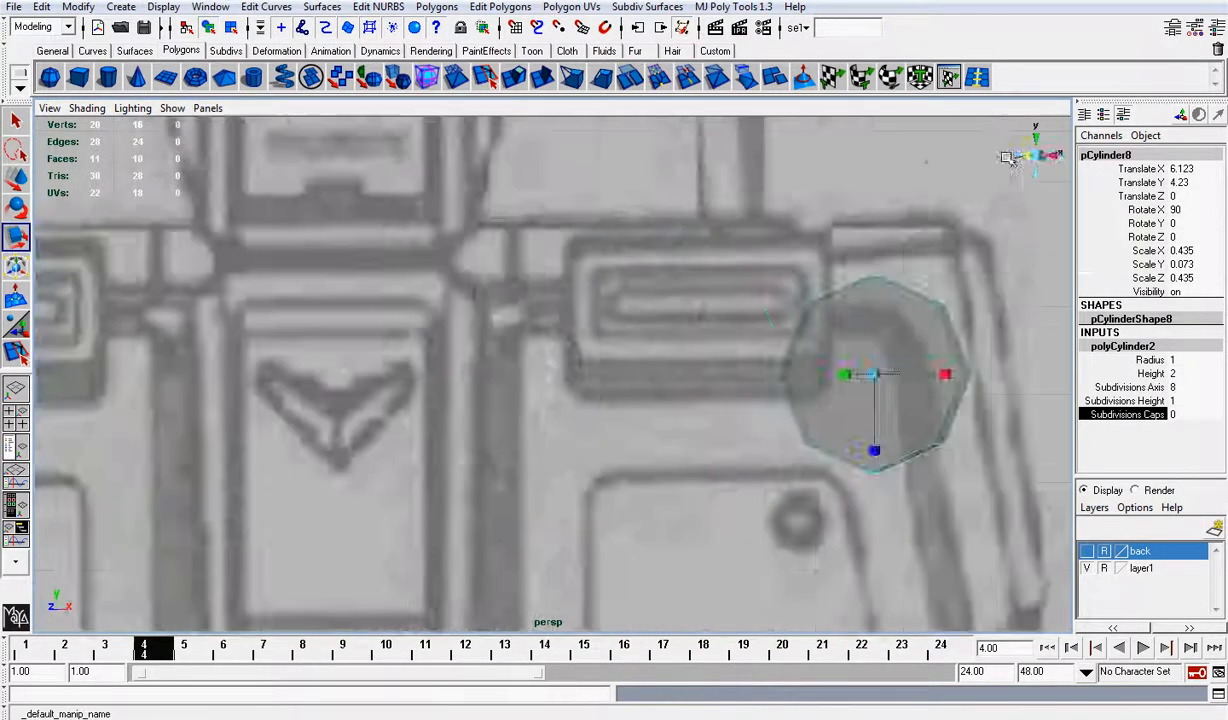
scroll(598, 318, up, 2)
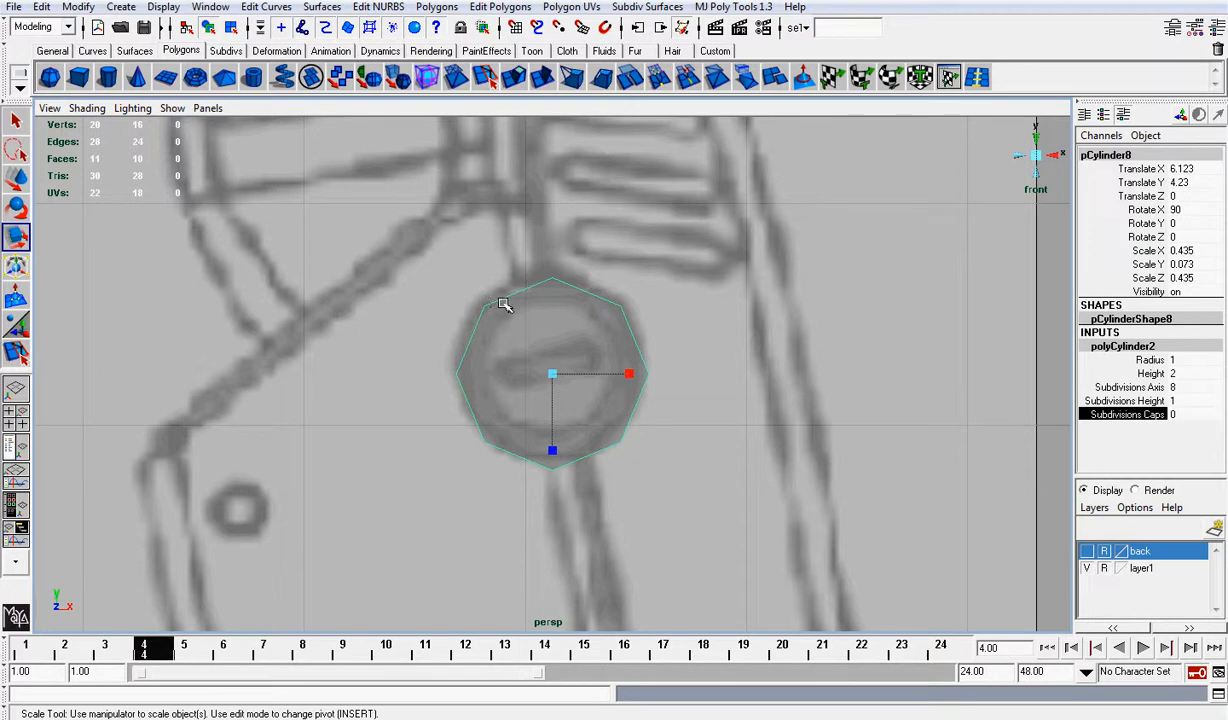
click(1137, 388)
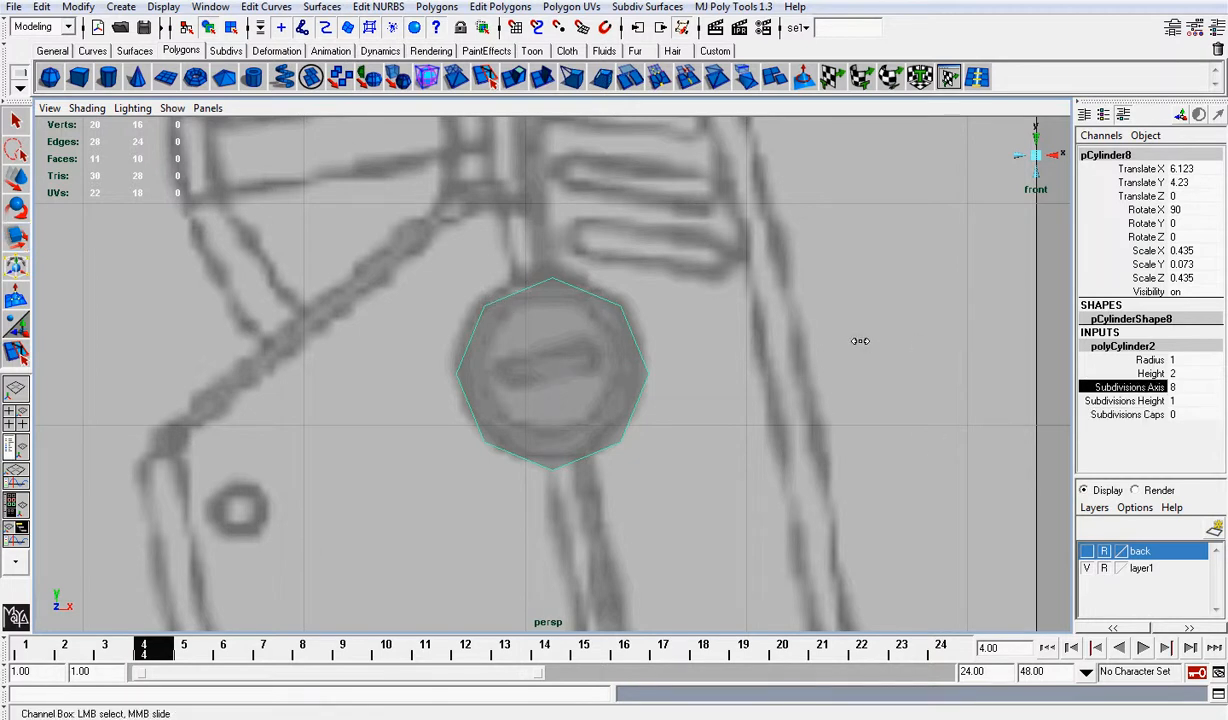
middle_drag(860, 341, 877, 339)
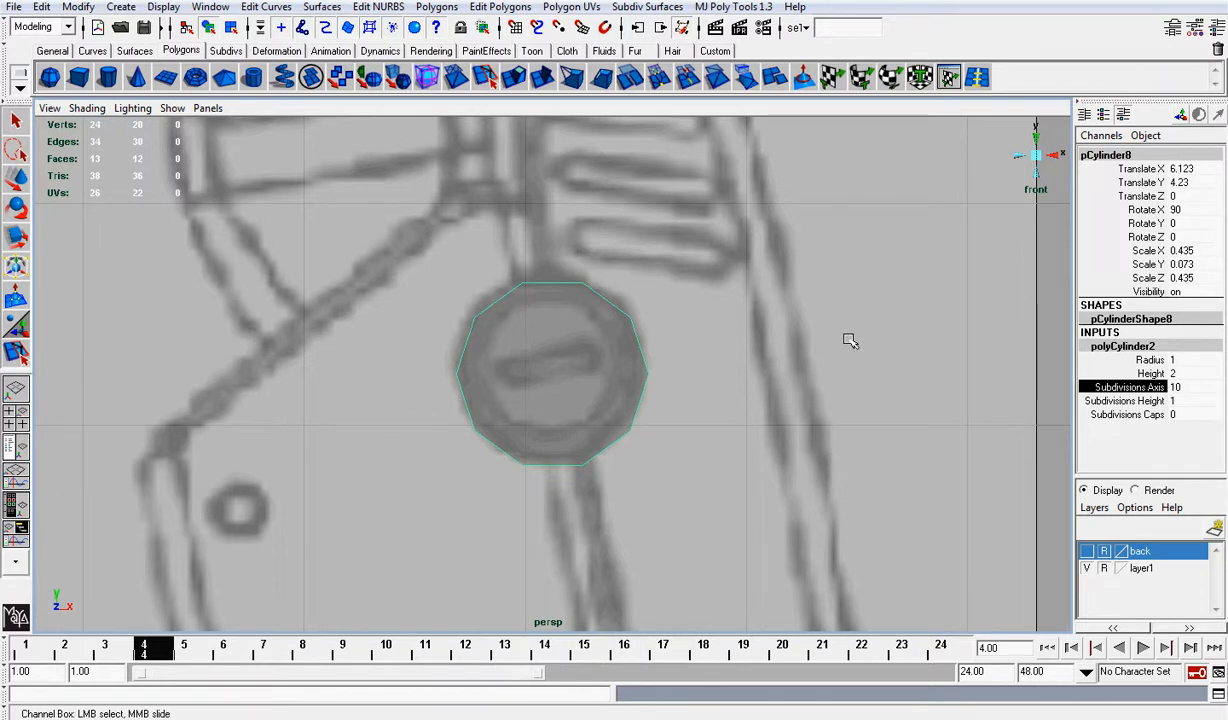
Step: Extrude the disc's cap faces and scale them inward to 0.833 to form the outer rim
right_drag(585, 332, 571, 349)
click(583, 380)
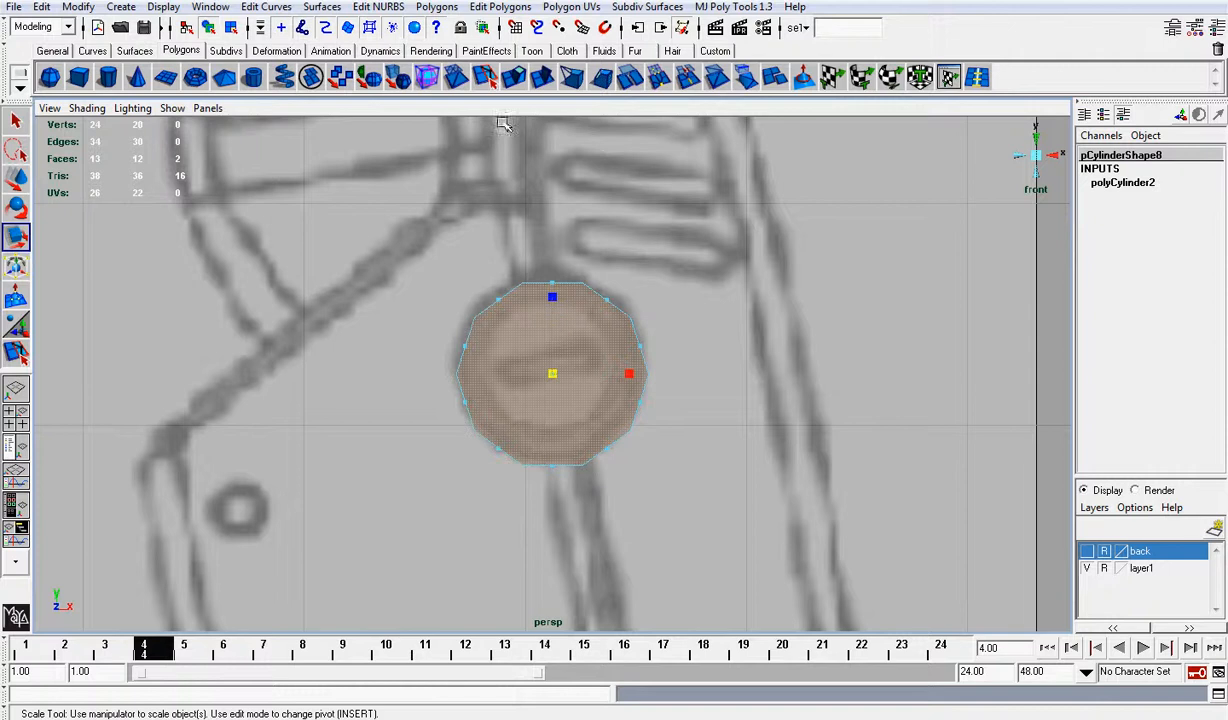
click(503, 78)
click(626, 298)
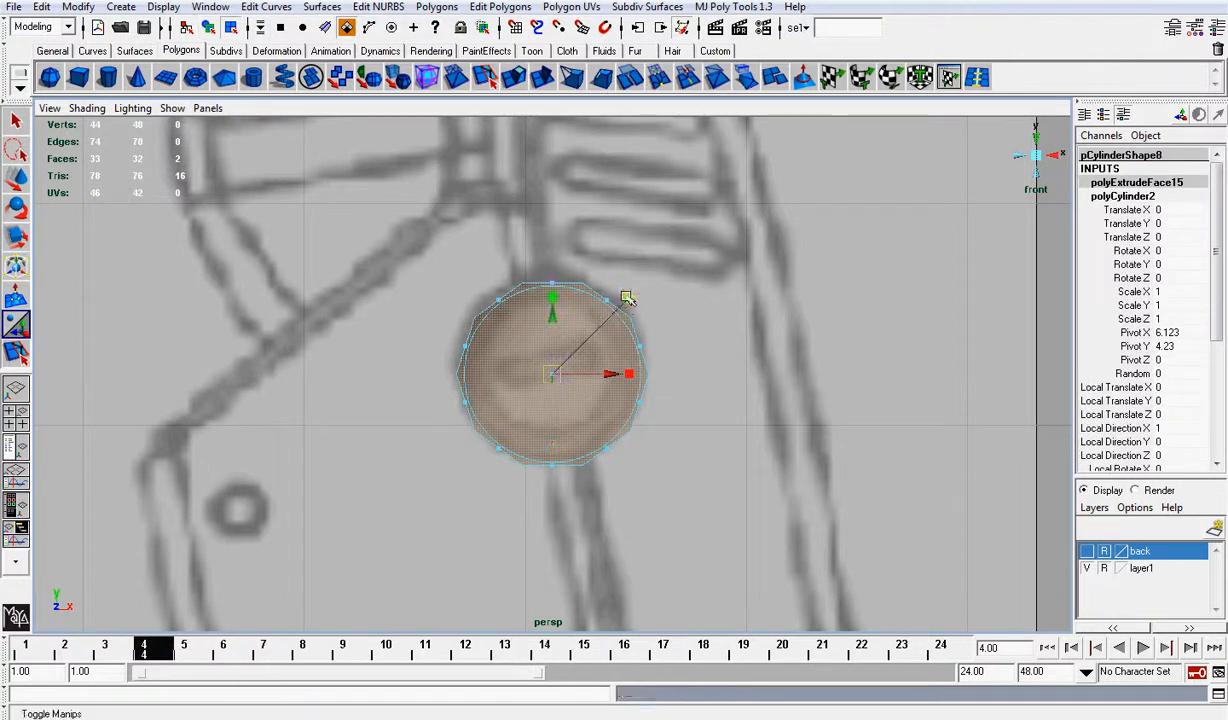
drag(556, 374, 549, 375)
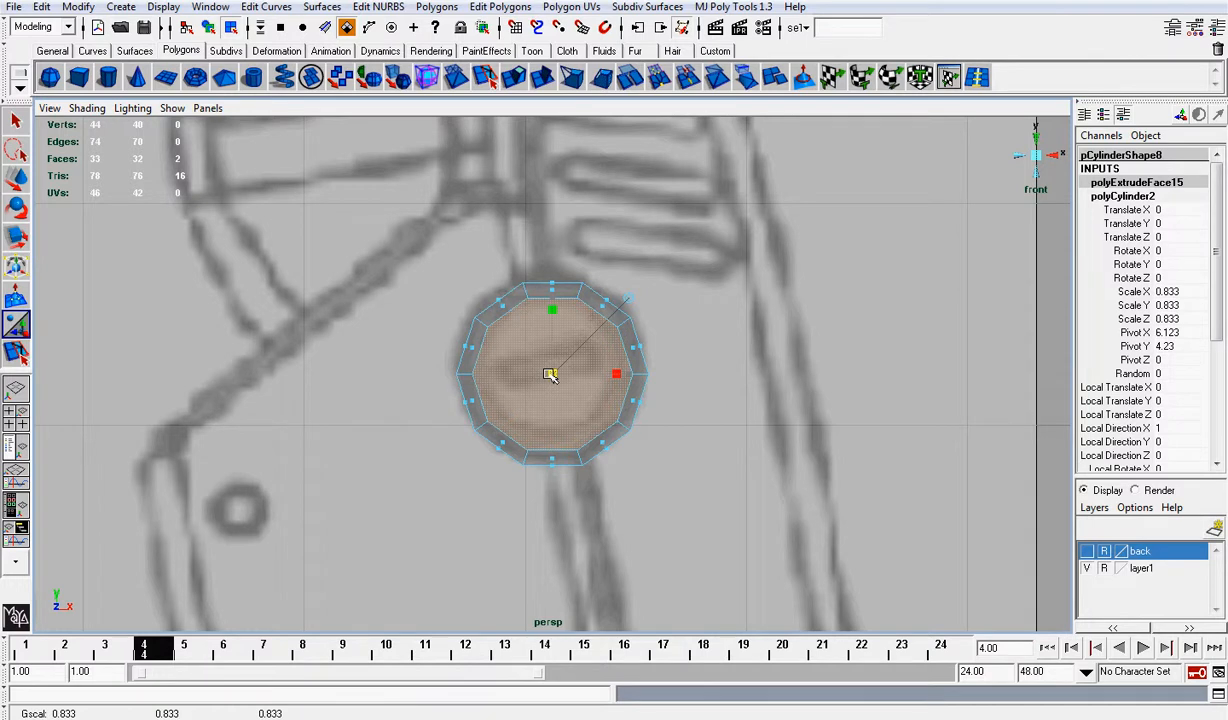
drag(550, 374, 552, 375)
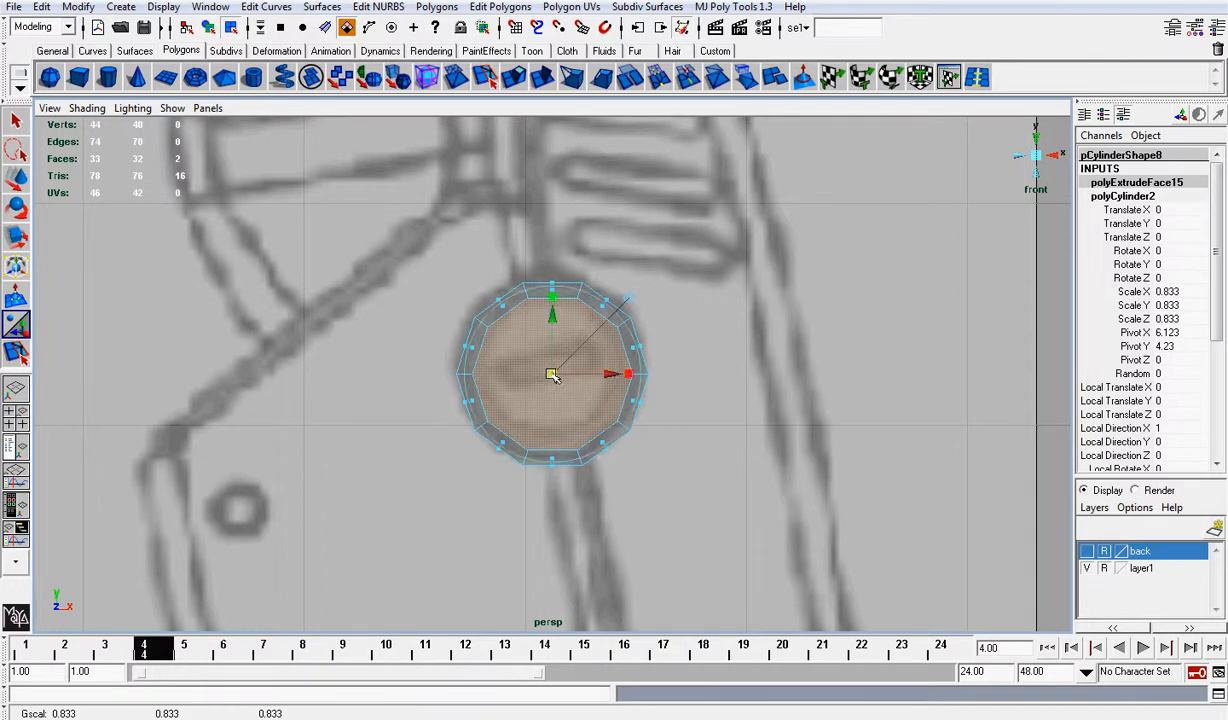
click(669, 318)
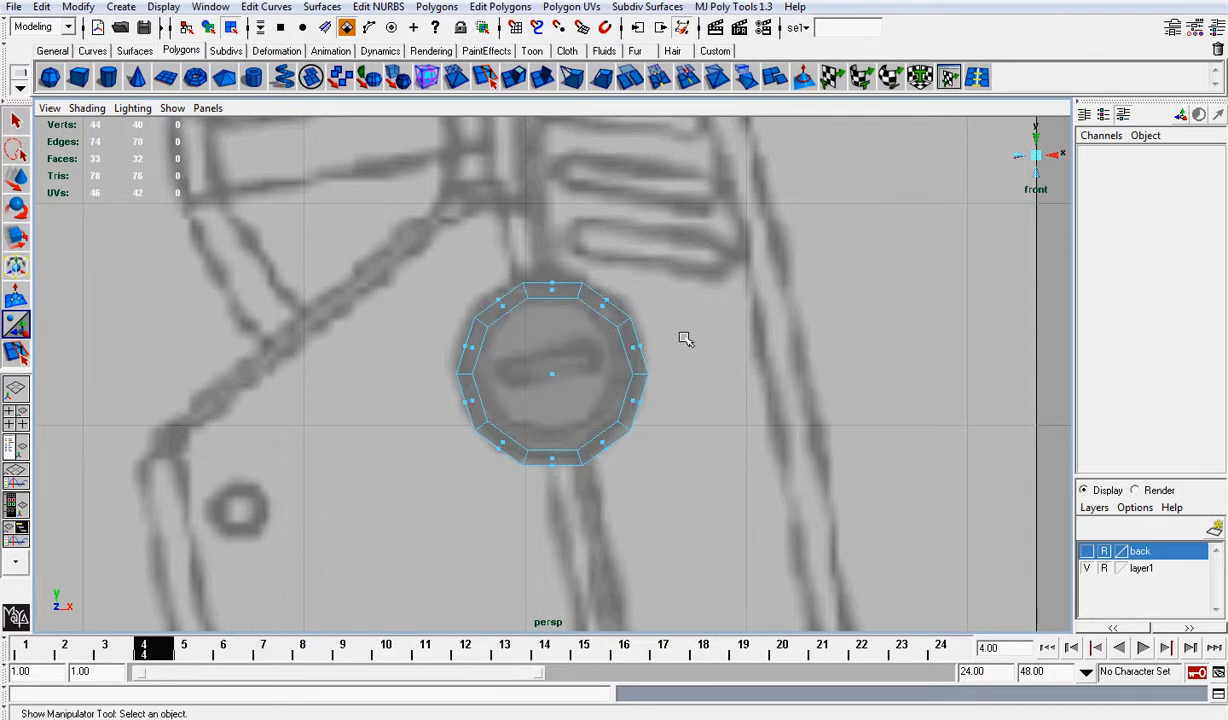
Step: Extrude the disc's inner cap face and scale it inward to form a second concentric ring
scroll(684, 339, up, 5)
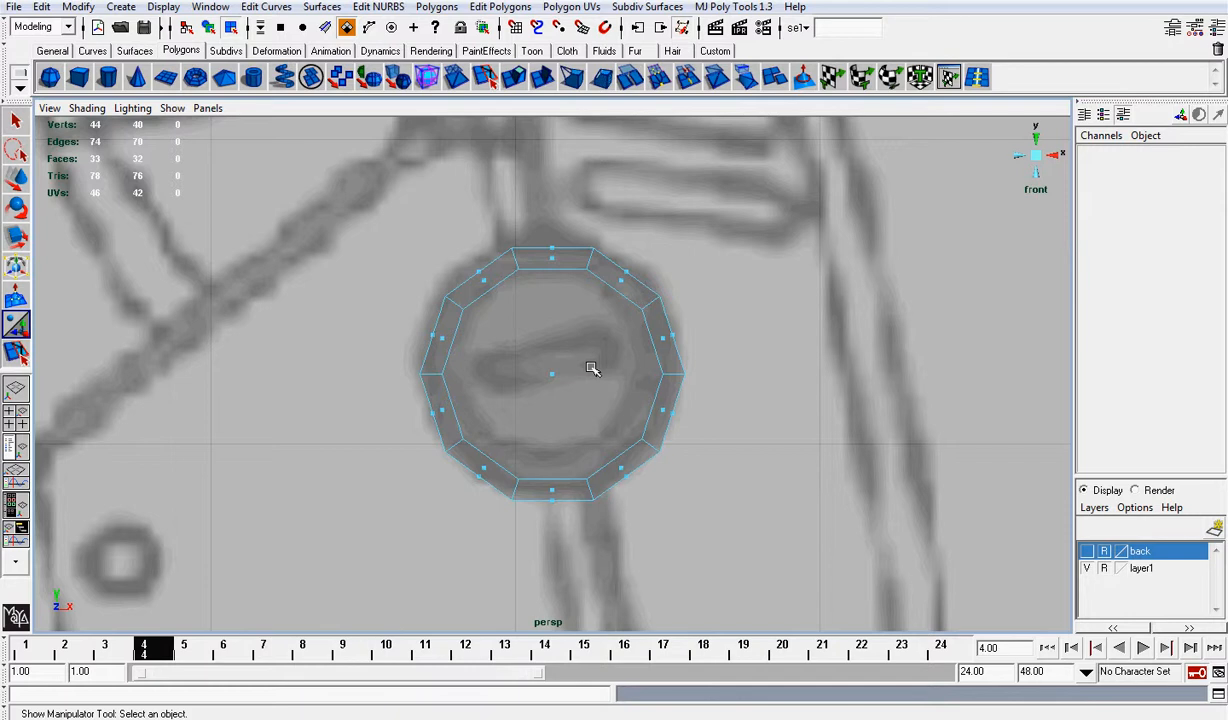
click(555, 376)
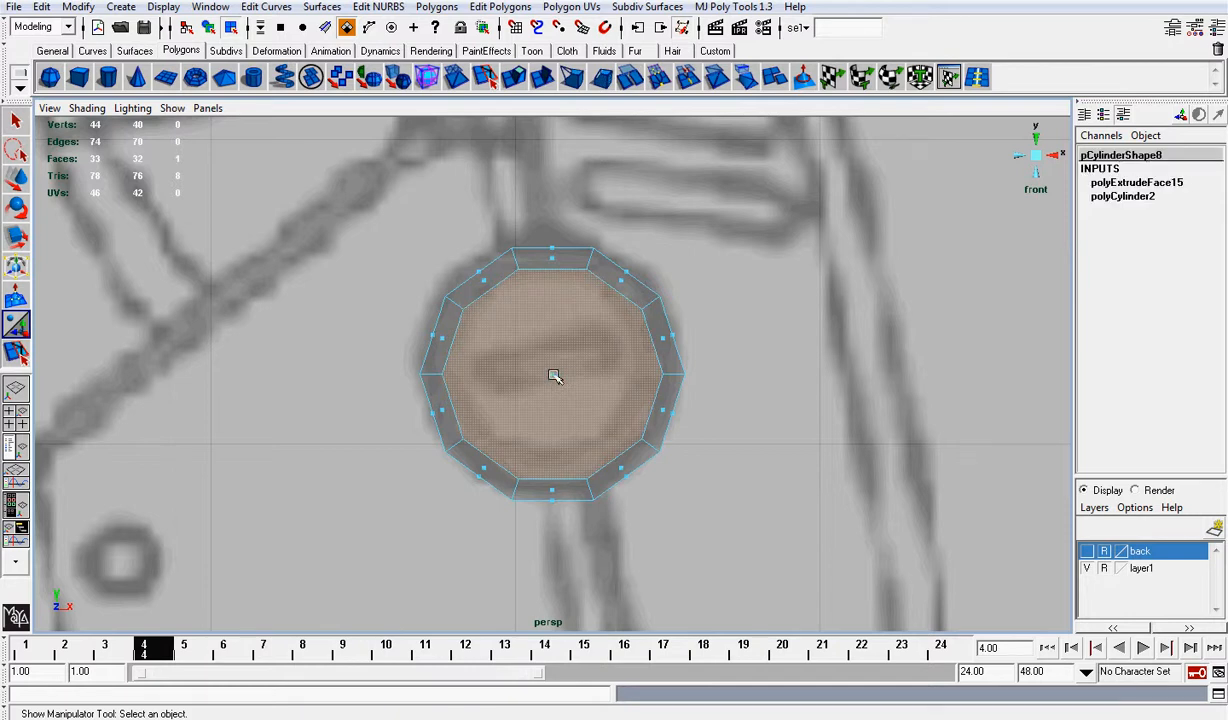
key(g)
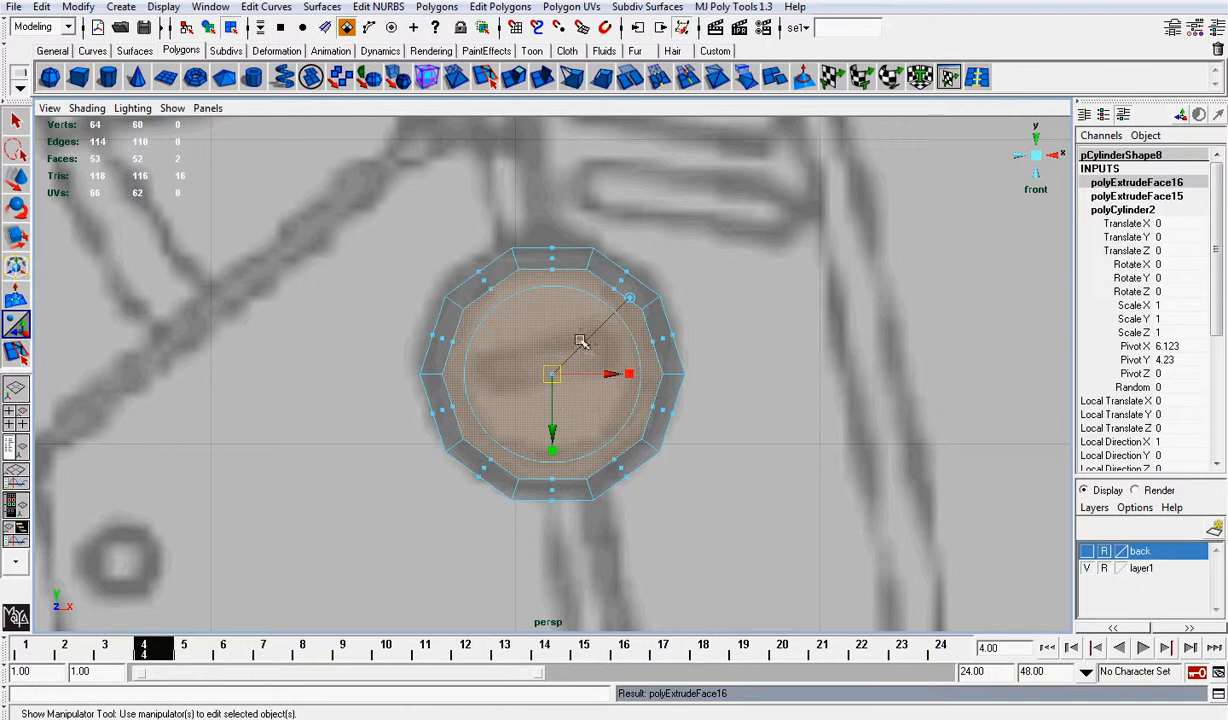
click(636, 375)
drag(565, 370, 541, 370)
click(690, 296)
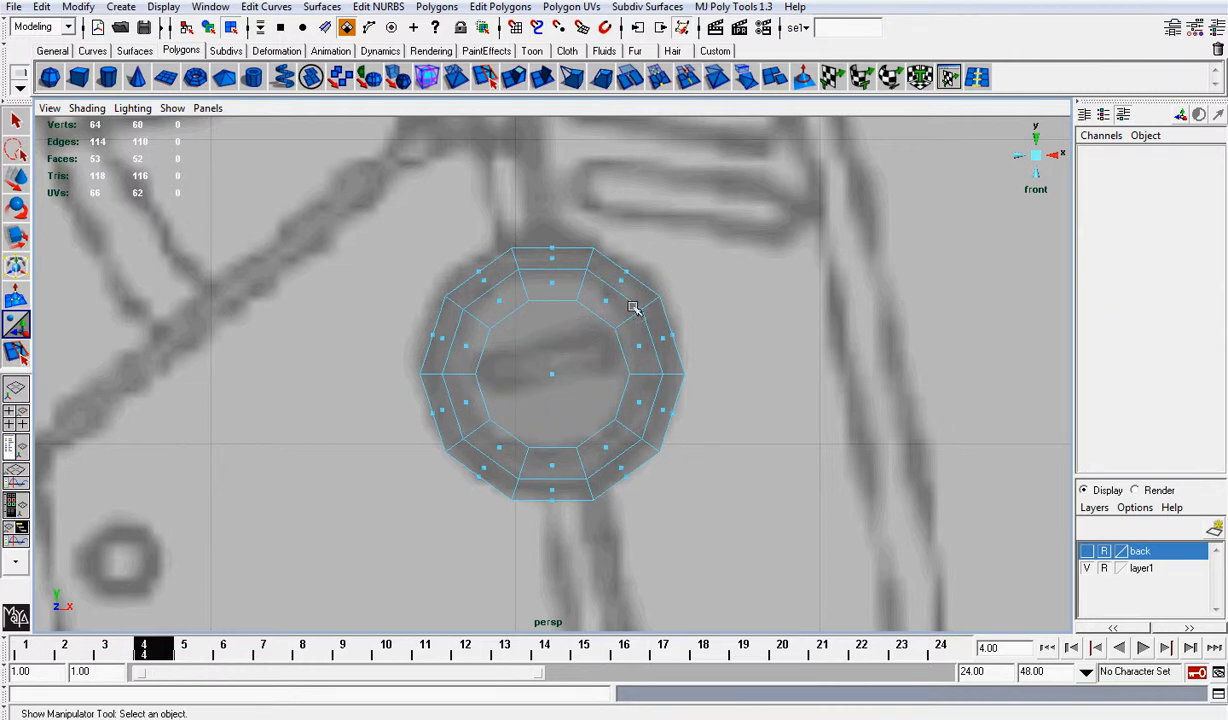
Step: Turn off X-Ray shading and split the disc's centre face with two parallel slanted cuts outlining the slot
right_drag(633, 308, 674, 285)
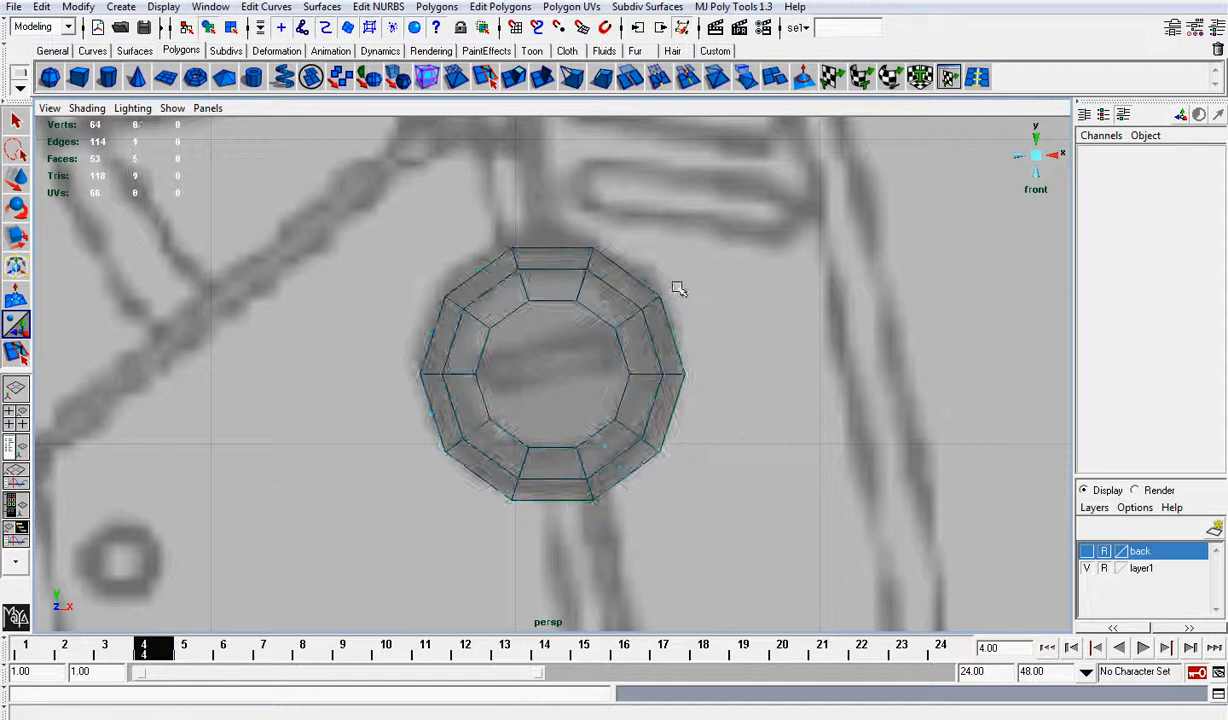
click(104, 109)
click(162, 302)
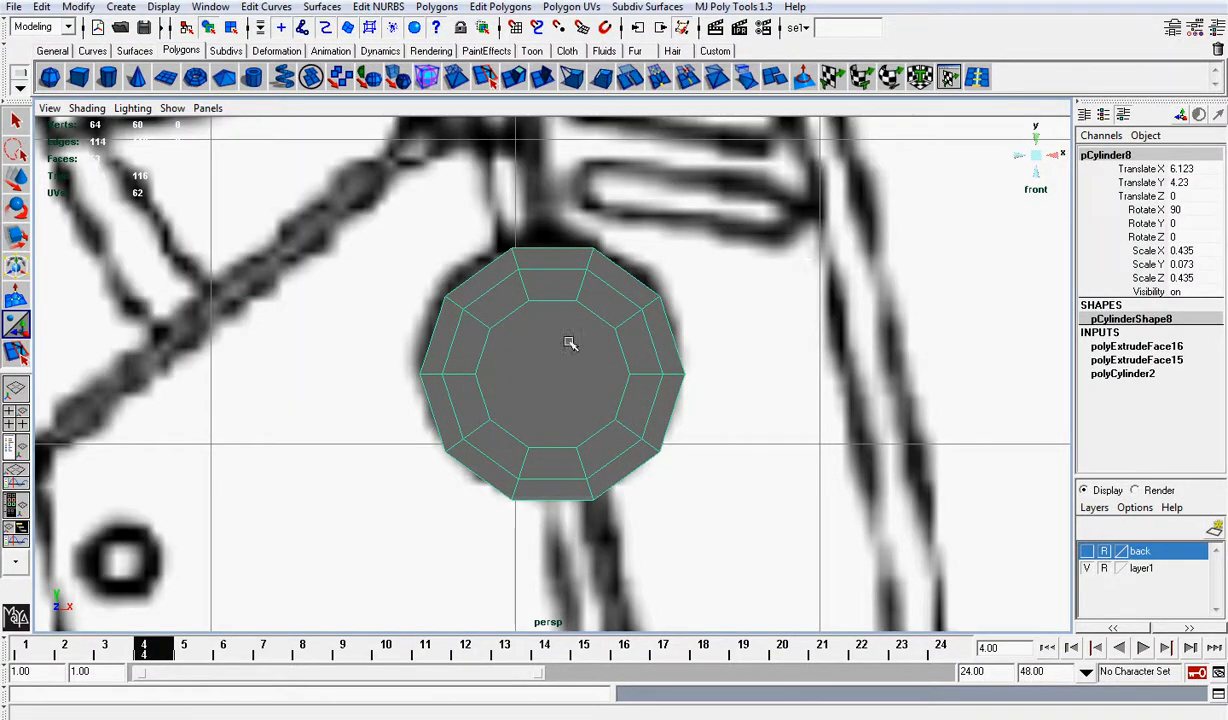
click(465, 77)
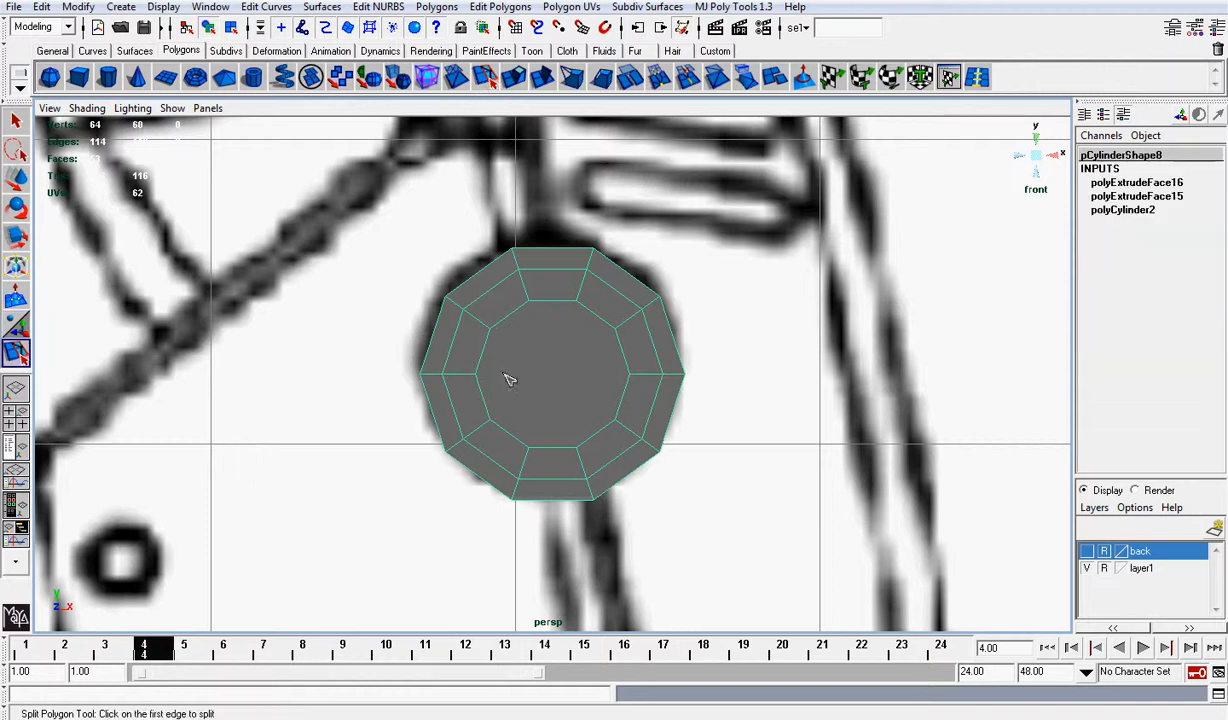
click(475, 373)
click(600, 322)
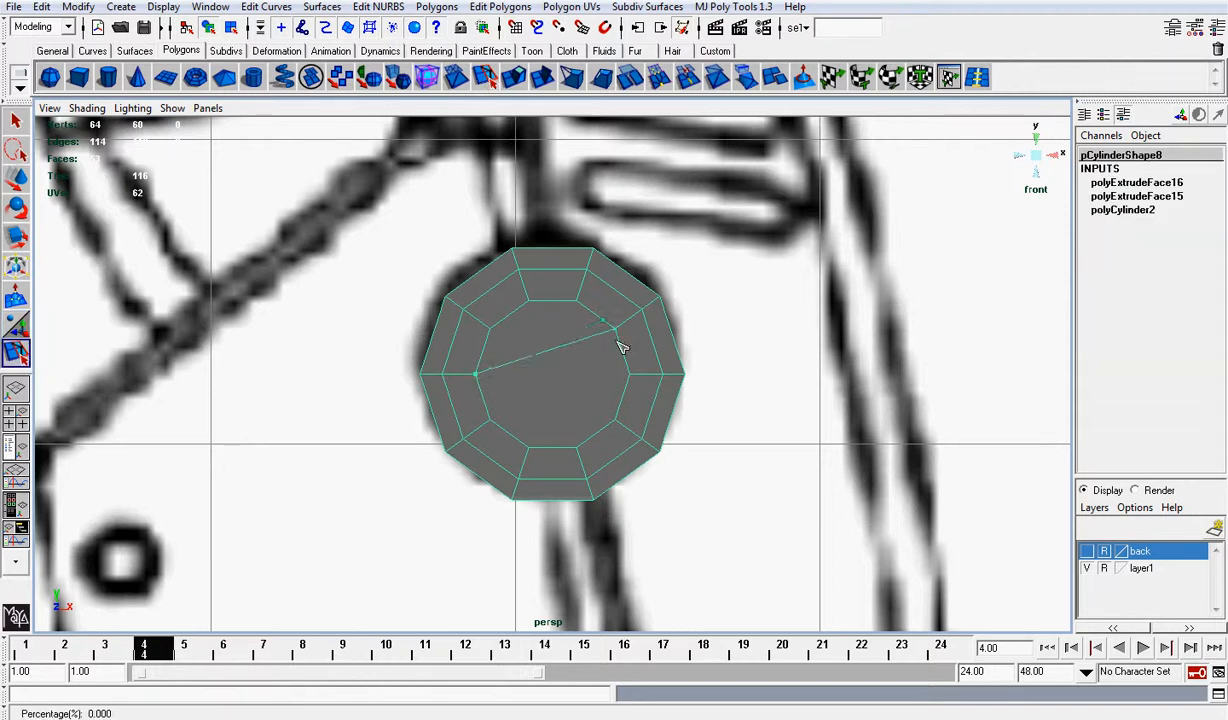
key(Return)
drag(479, 393, 567, 378)
click(624, 377)
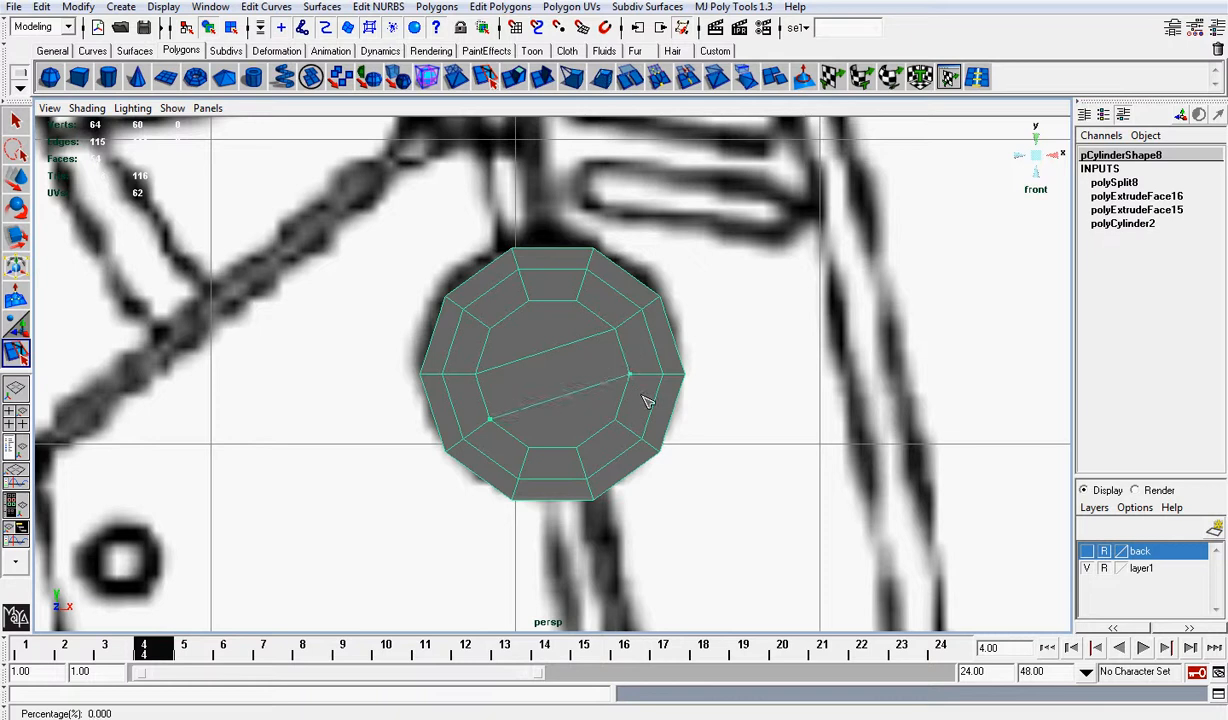
key(t)
Step: Extrude the slanted band face and, with X-Ray shading on, scale it inward to fit the drawn slot
right_drag(585, 358, 565, 400)
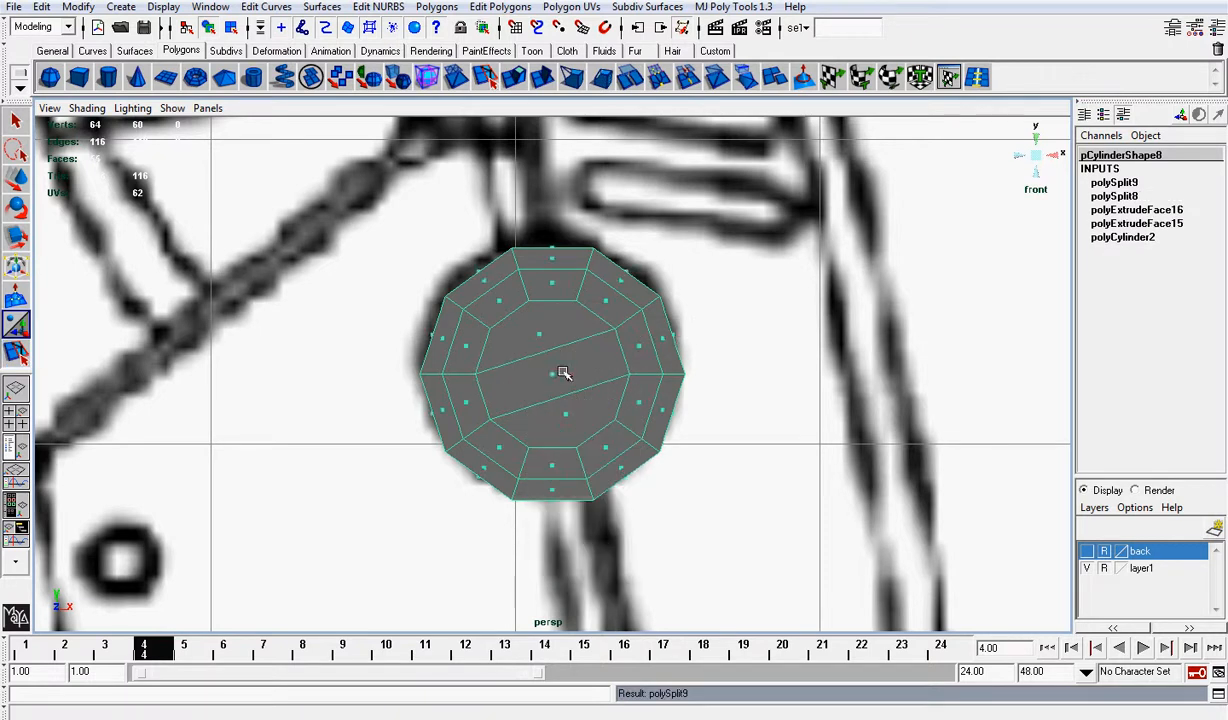
click(554, 370)
click(494, 76)
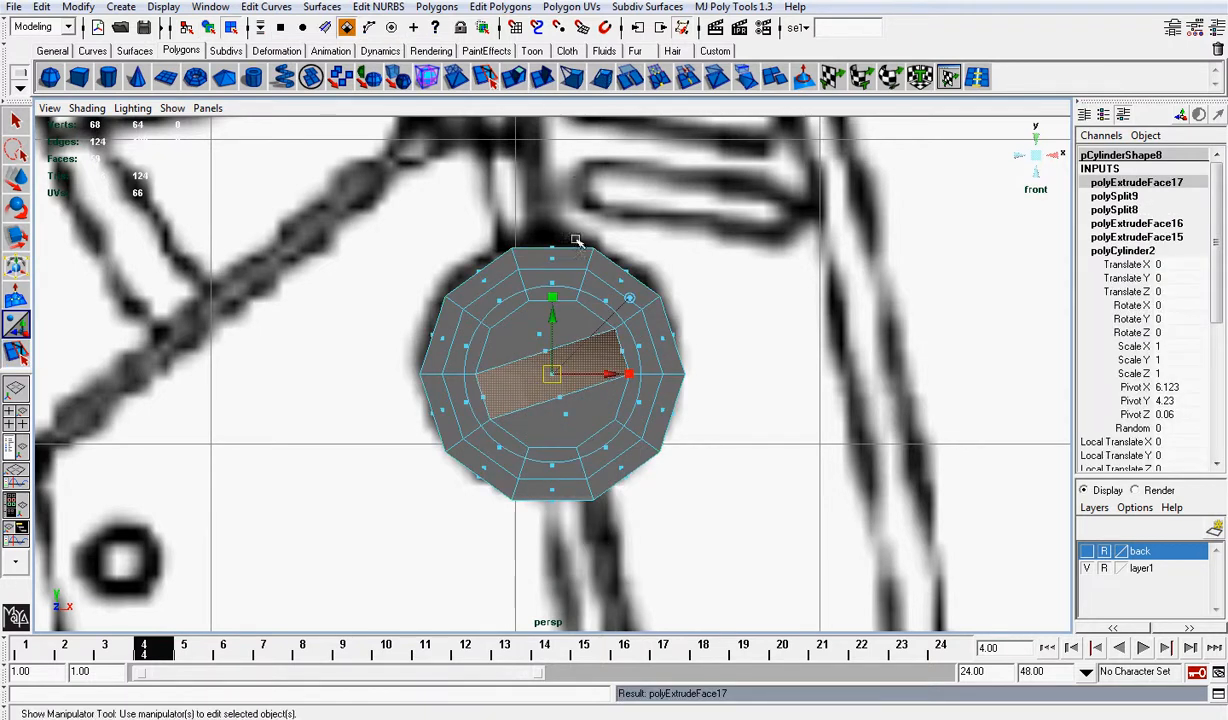
click(88, 108)
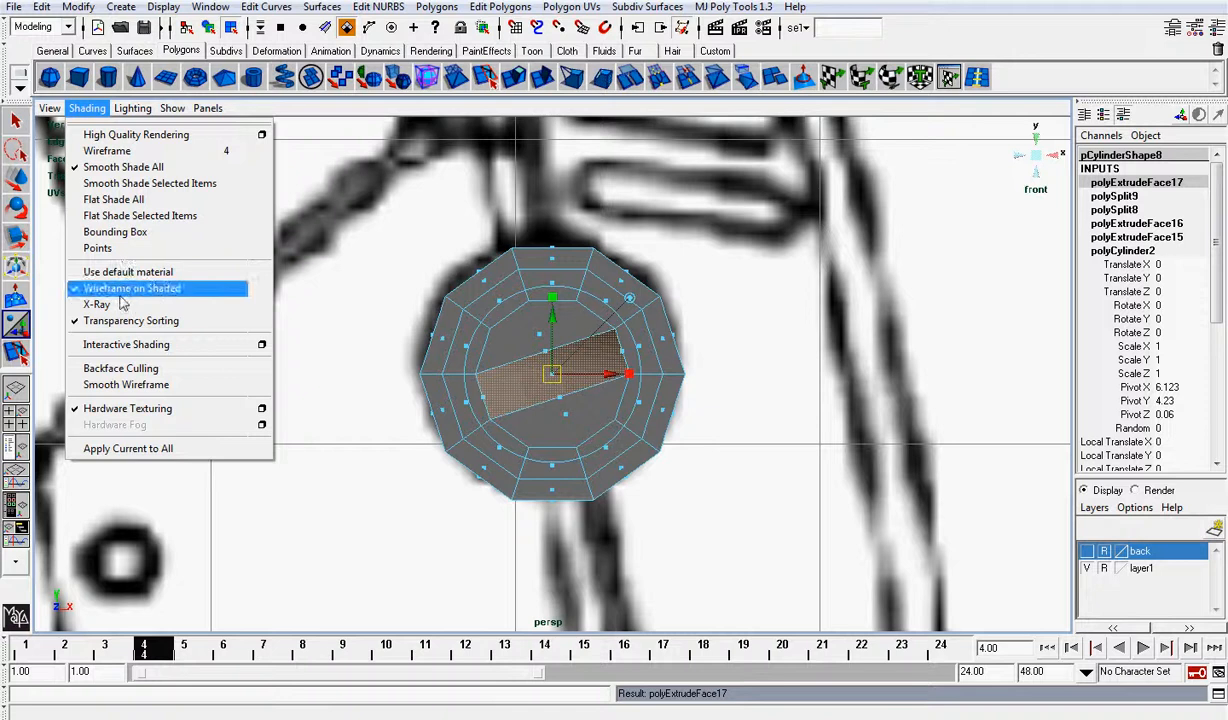
click(118, 302)
scroll(567, 346, up, 4)
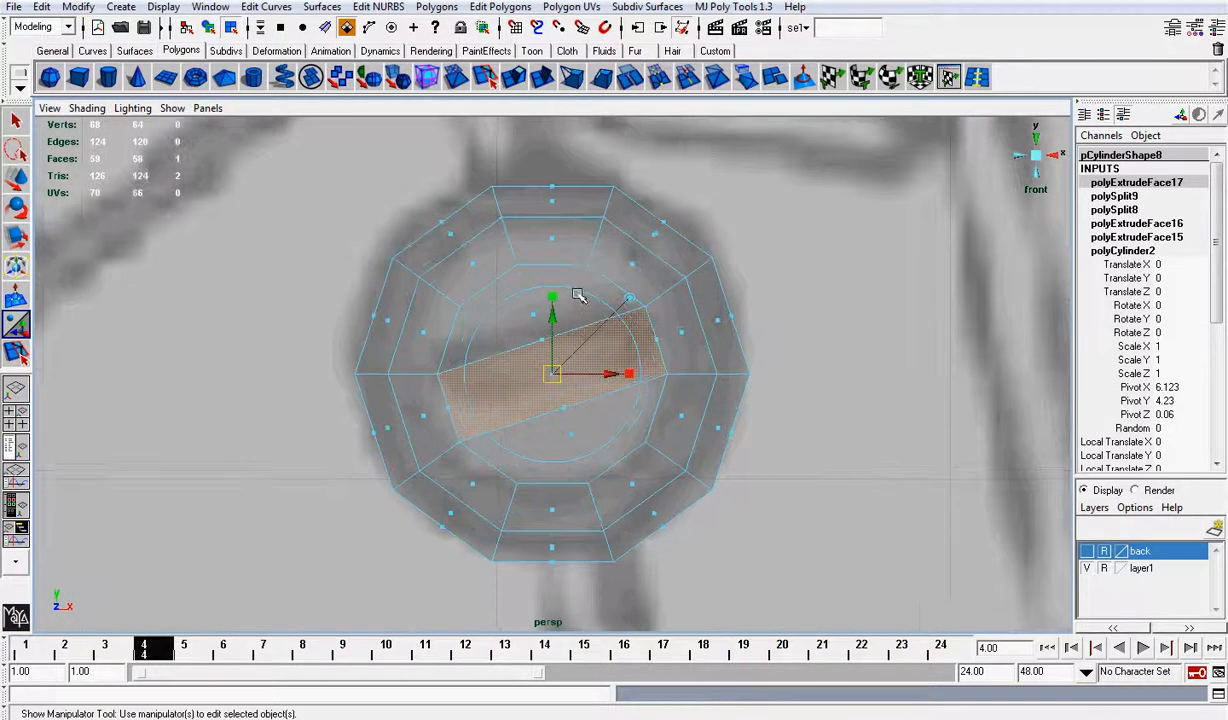
drag(553, 374, 551, 376)
drag(548, 303, 557, 317)
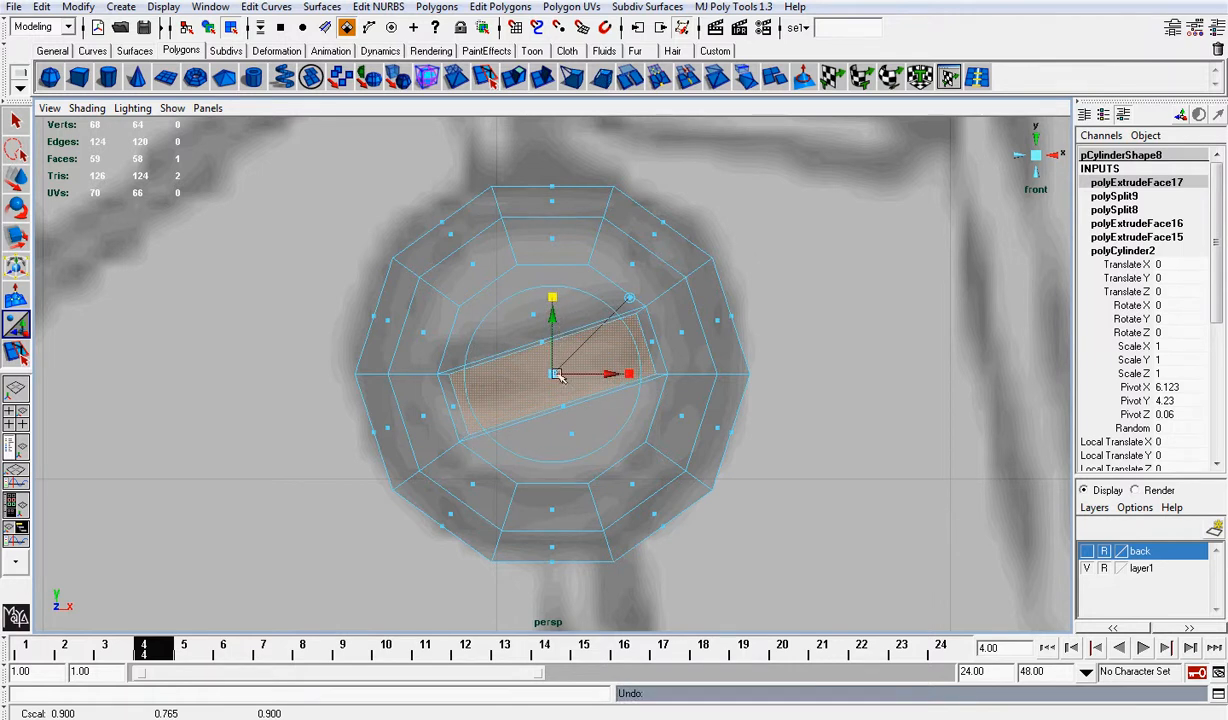
drag(558, 375, 552, 366)
mouse_move(558, 300)
mouse_down()
mouse_move(553, 311)
mouse_move(553, 300)
mouse_up()
Step: Try to rotate the inset slot face to the drawn angle and extrude it again
key(e)
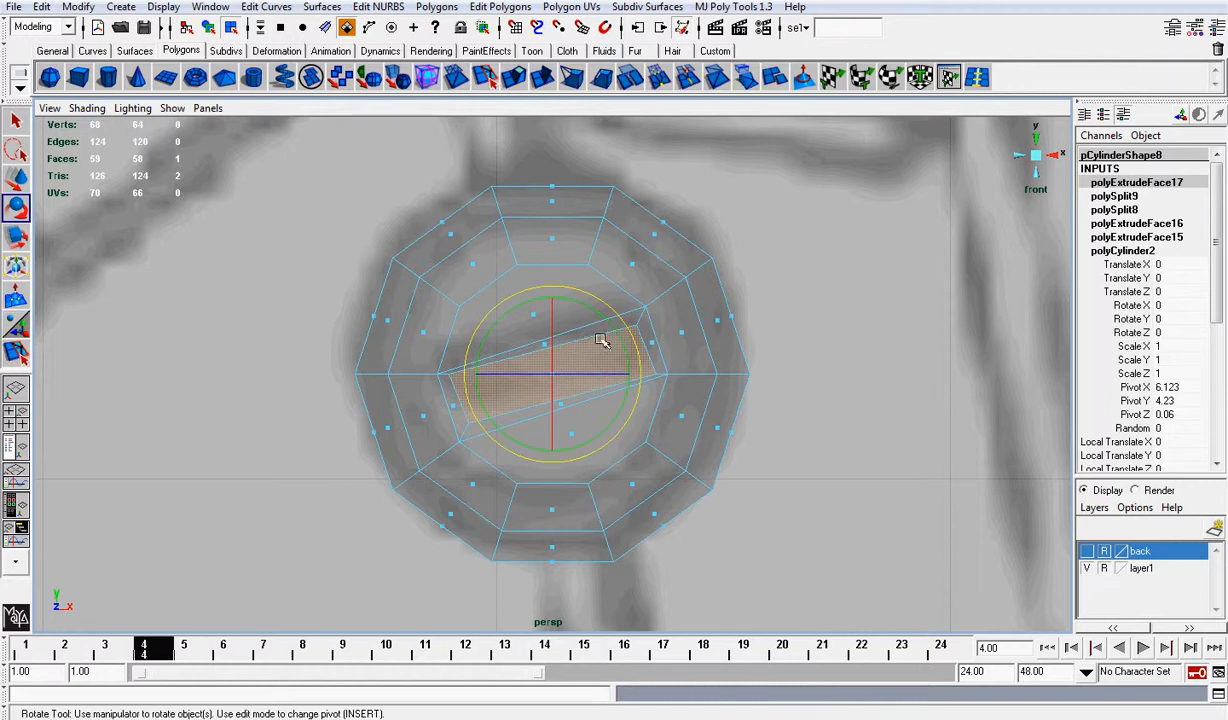
drag(629, 358, 627, 355)
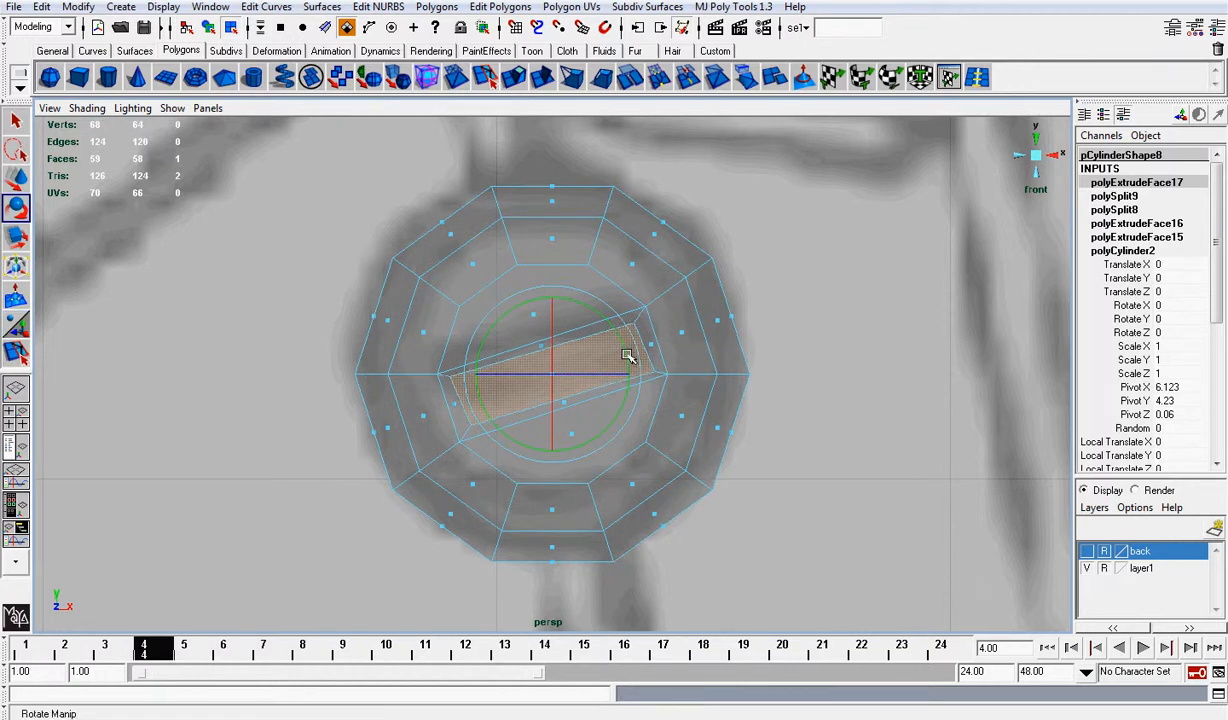
key(g)
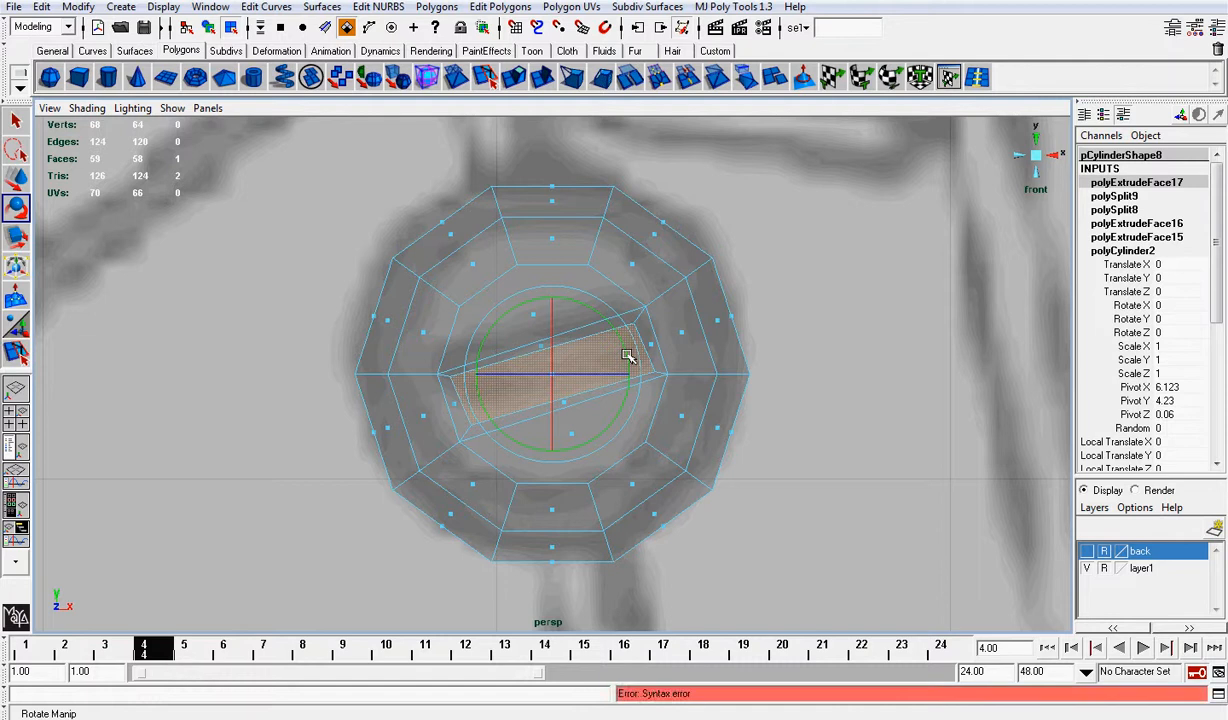
click(514, 78)
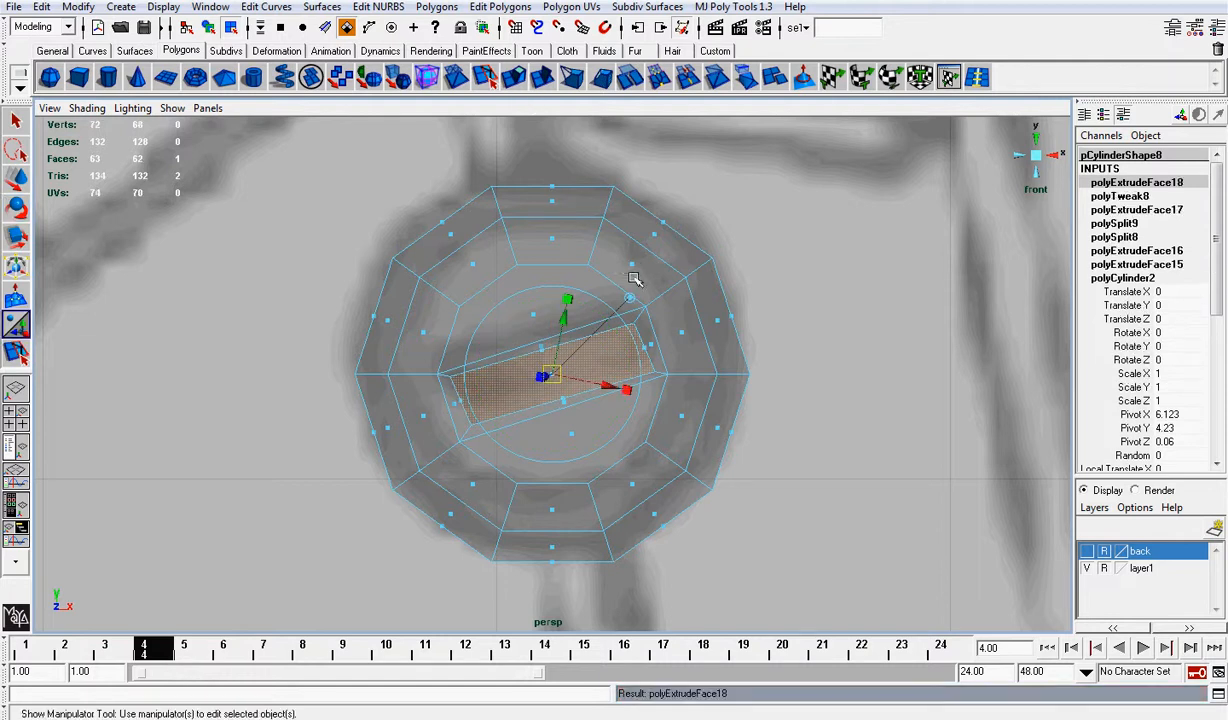
click(629, 298)
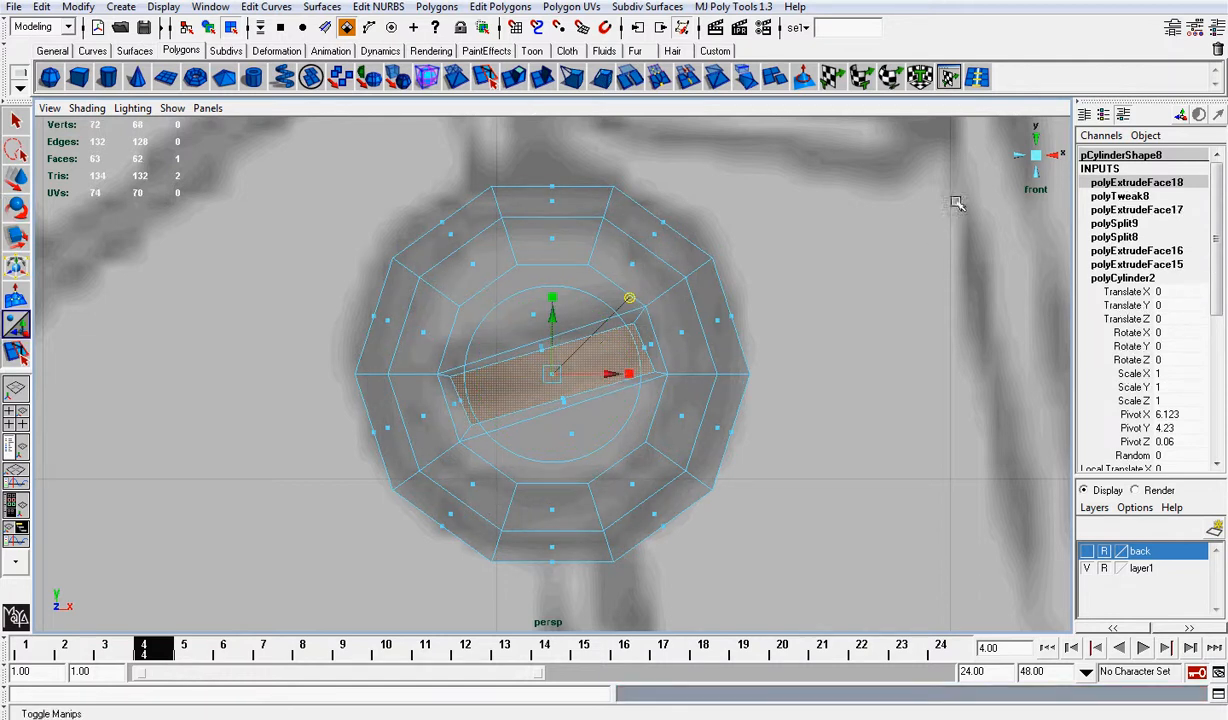
click(1035, 163)
alt+drag(688, 307, 746, 294)
key(ctrl+z)
key(ctrl+z)
key(ctrl+z)
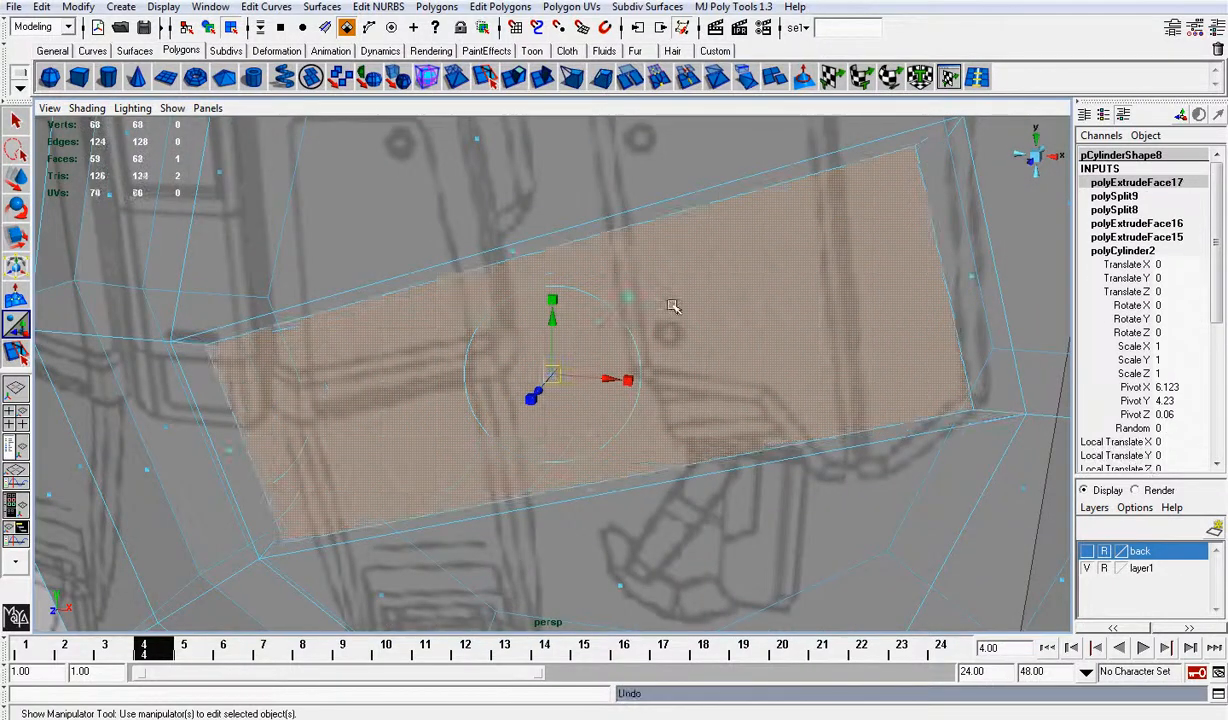
alt+drag(658, 307, 572, 386)
scroll(697, 261, down, 5)
key(ctrl+z)
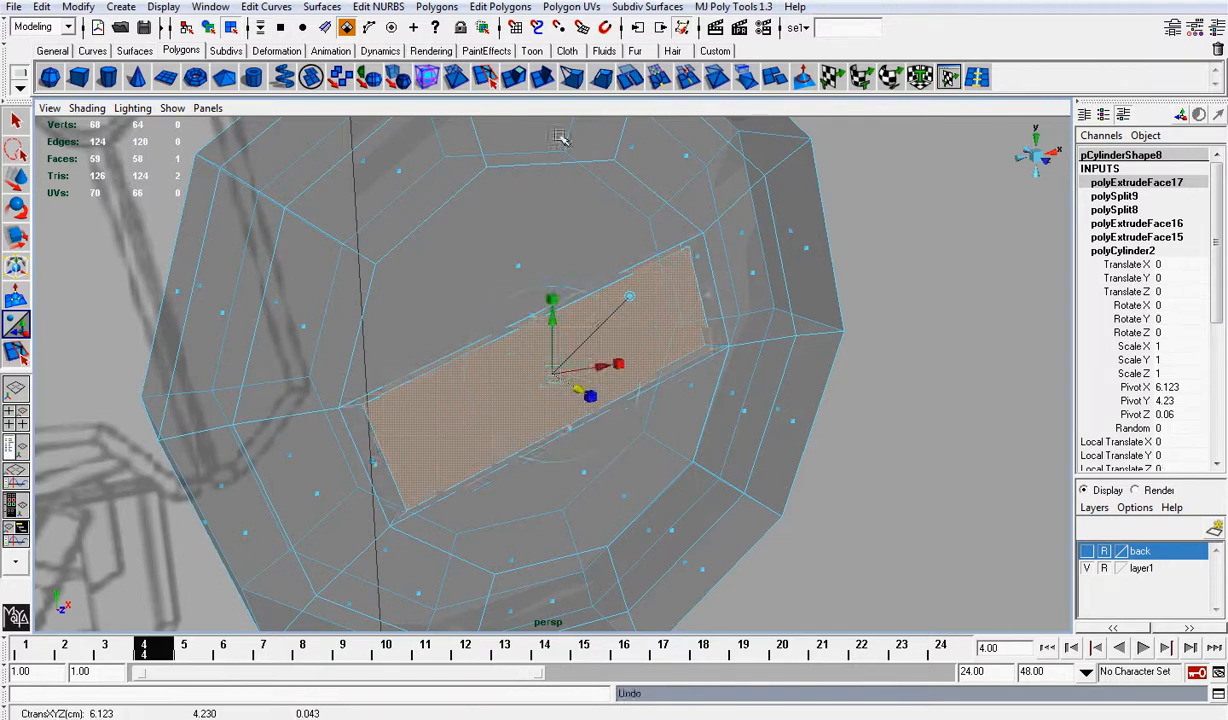
Step: Extrude the inset slot face and push it into the disc to recess the slot, and turn off X-Ray shading
click(520, 88)
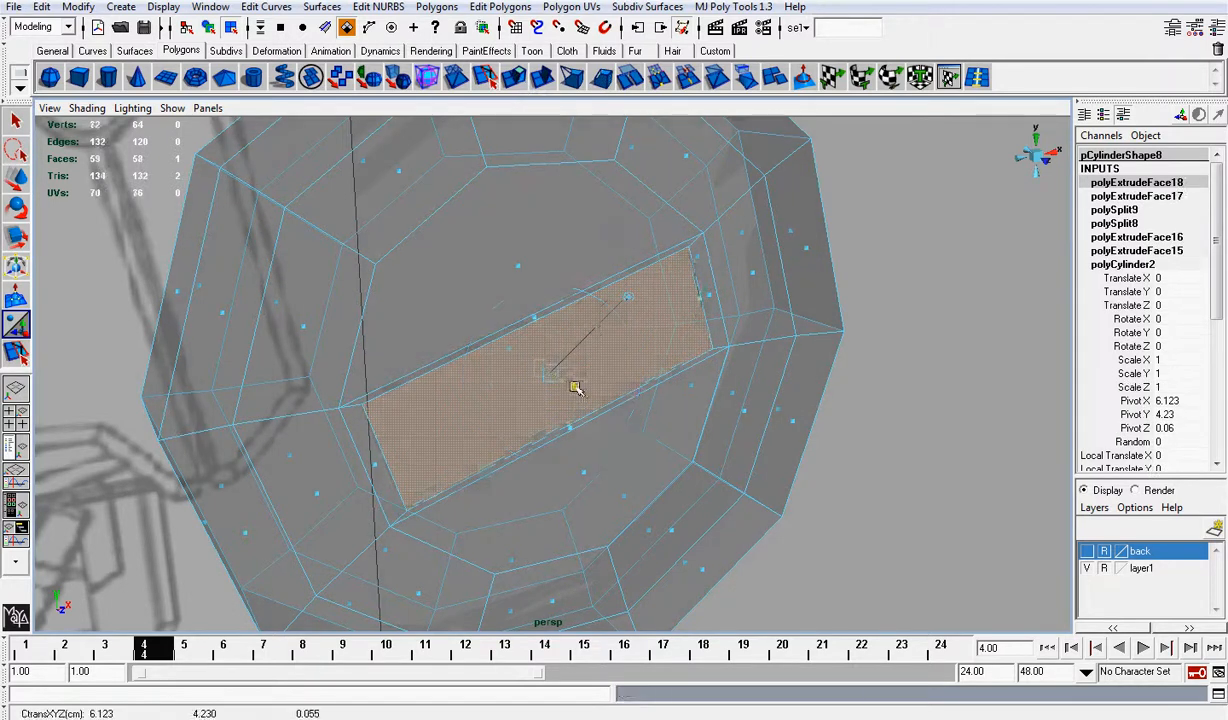
drag(576, 388, 548, 370)
right_drag(790, 235, 822, 213)
click(735, 266)
key(bracketleft)
click(91, 112)
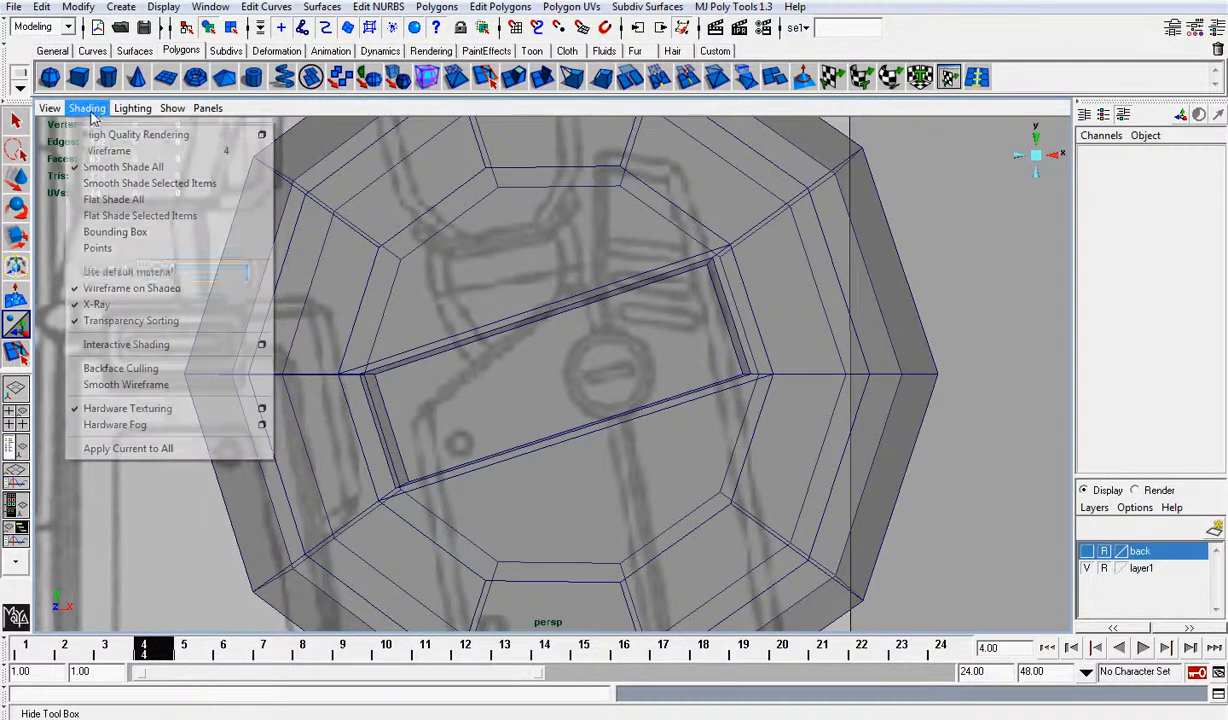
click(96, 304)
scroll(706, 340, down, 3)
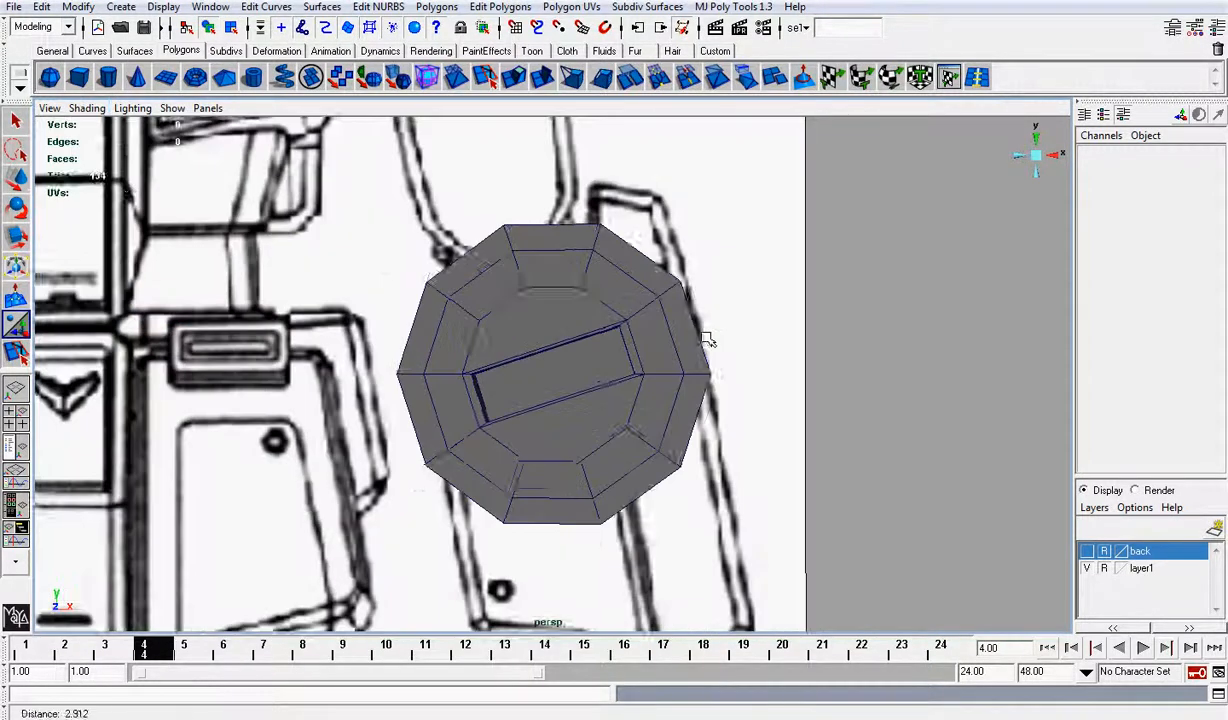
alt+drag(706, 340, 734, 318)
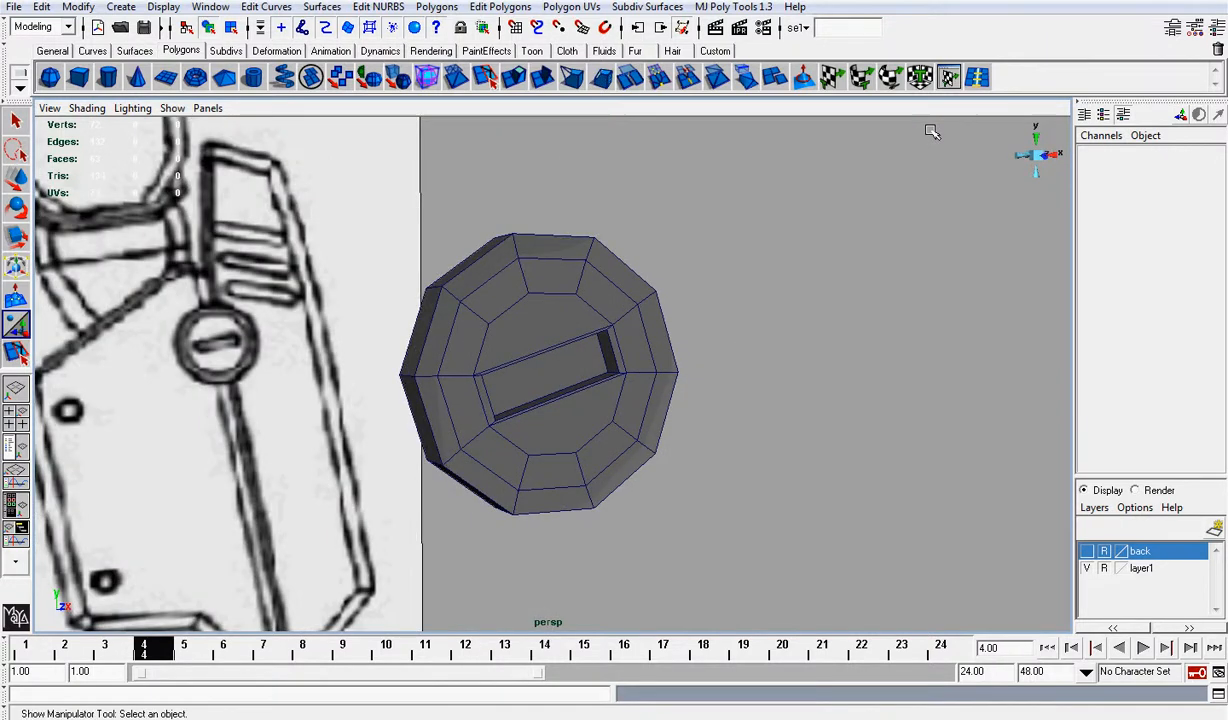
Step: Split the disc's outer rim with a new edge ring and move it along the disc's axis to shape the rim
click(949, 77)
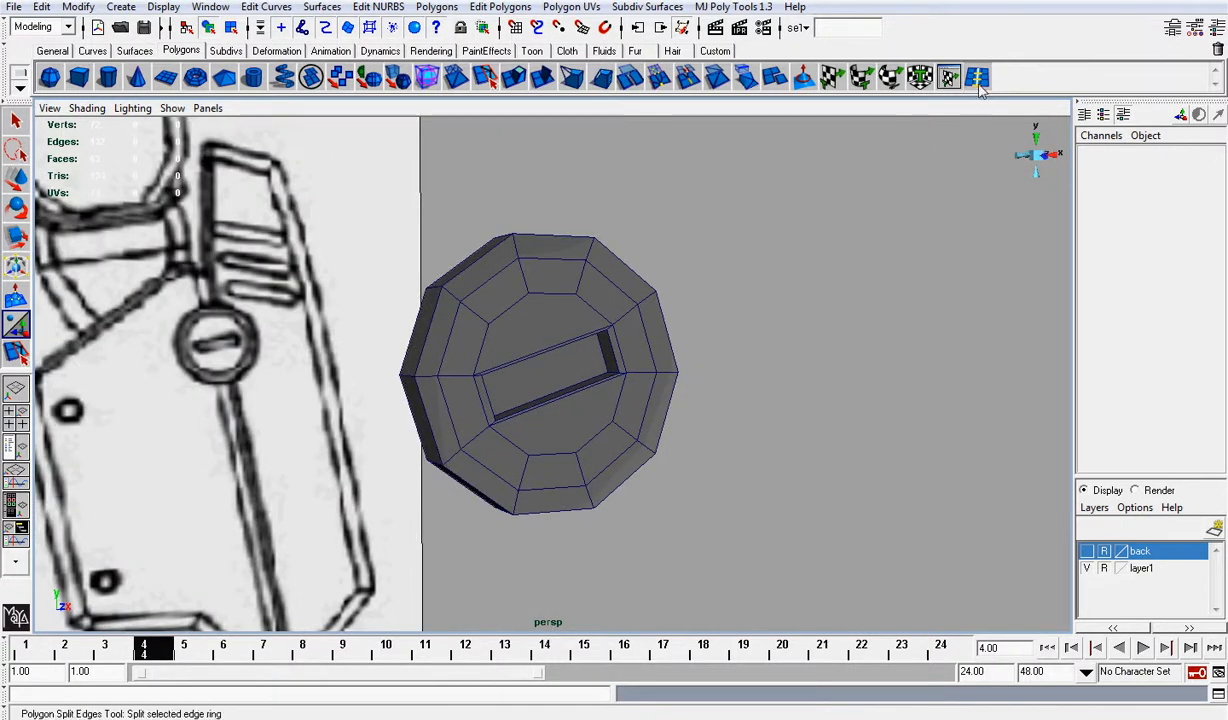
click(459, 300)
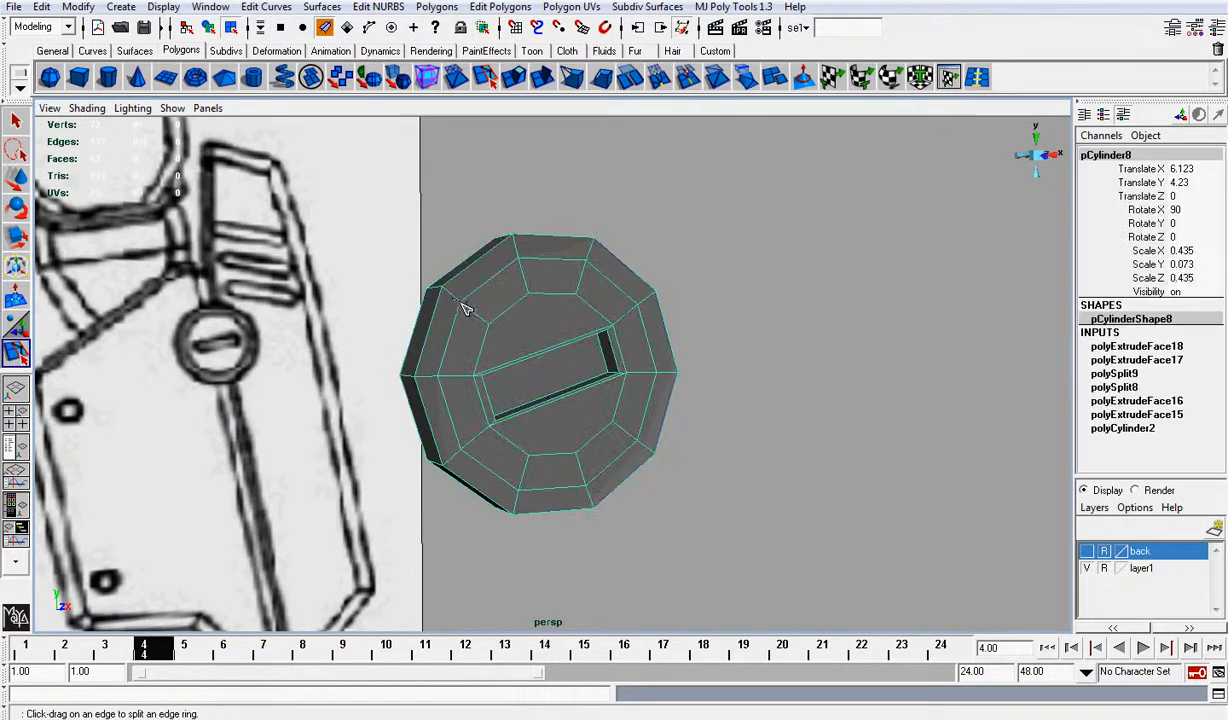
click(457, 302)
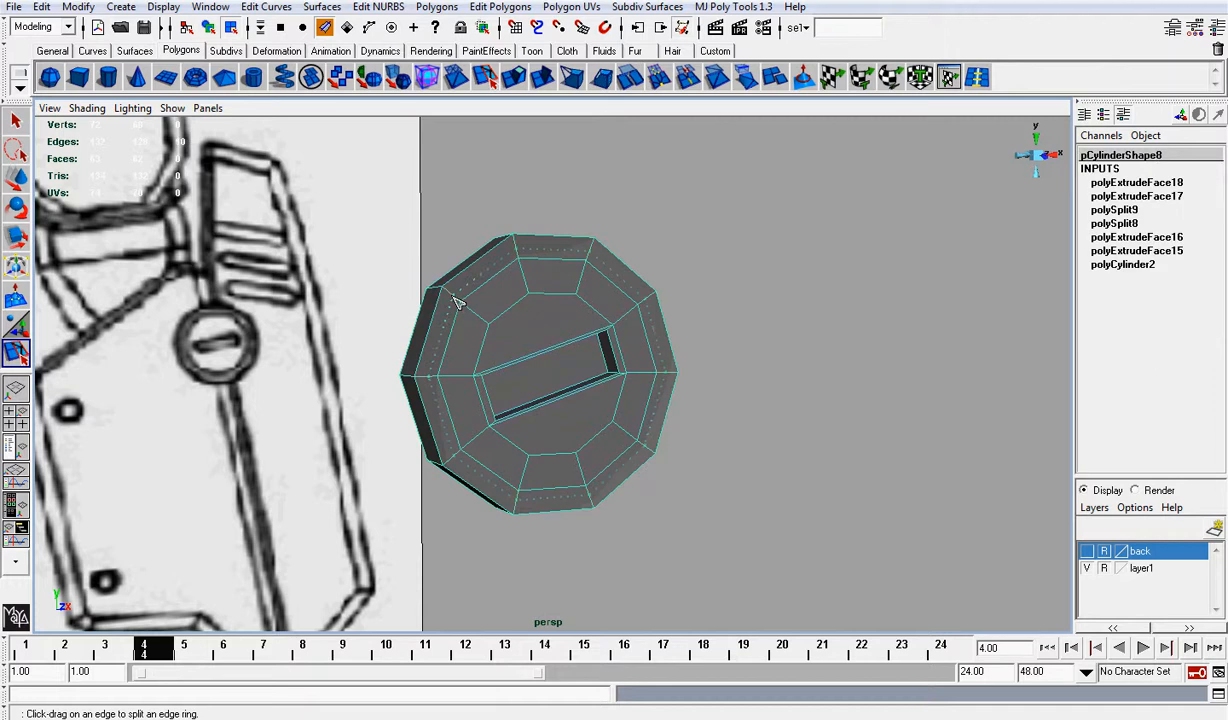
scroll(505, 311, up, 2)
key(w)
alt+drag(562, 401, 612, 259)
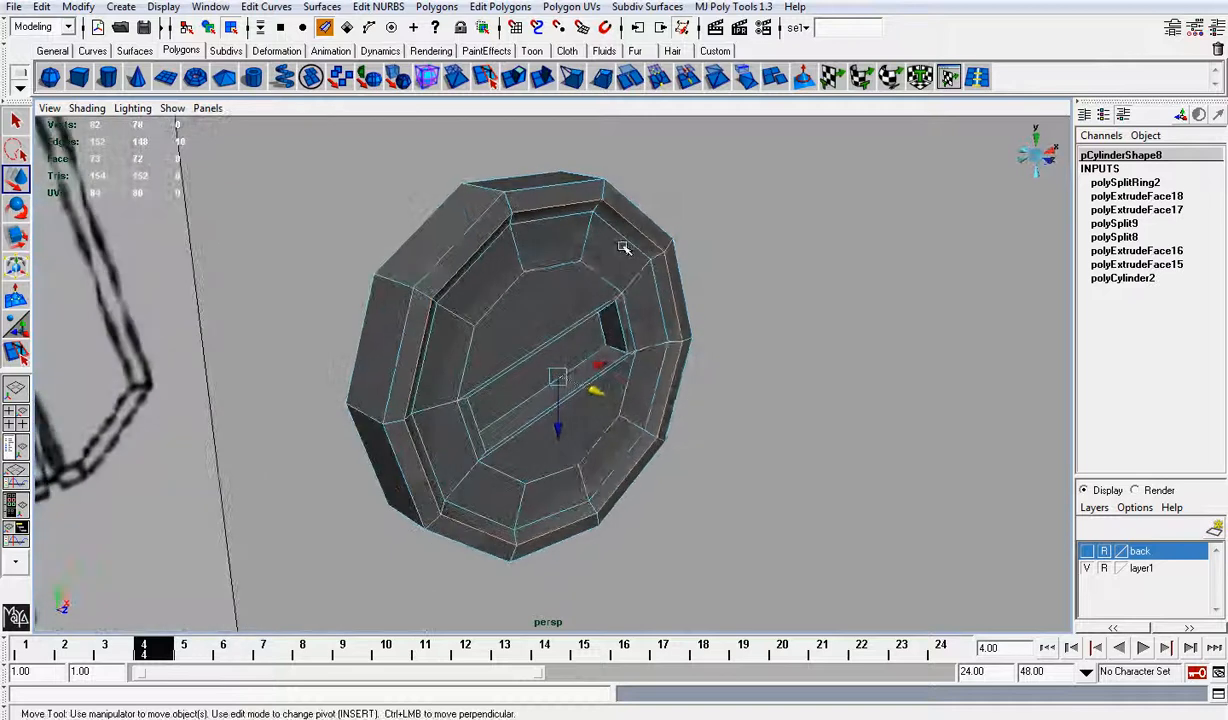
right_drag(618, 250, 690, 224)
click(760, 316)
Step: Show all the robot's hidden parts again around the slotted disc
alt+drag(760, 316, 466, 309)
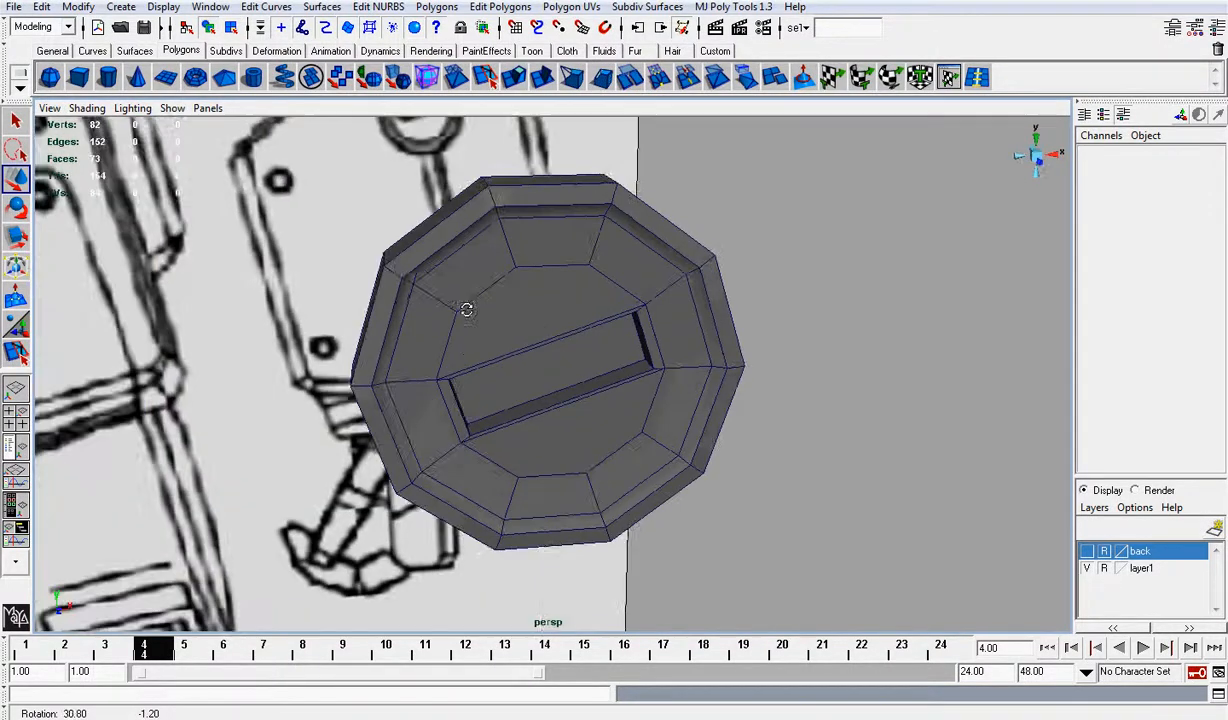
click(163, 7)
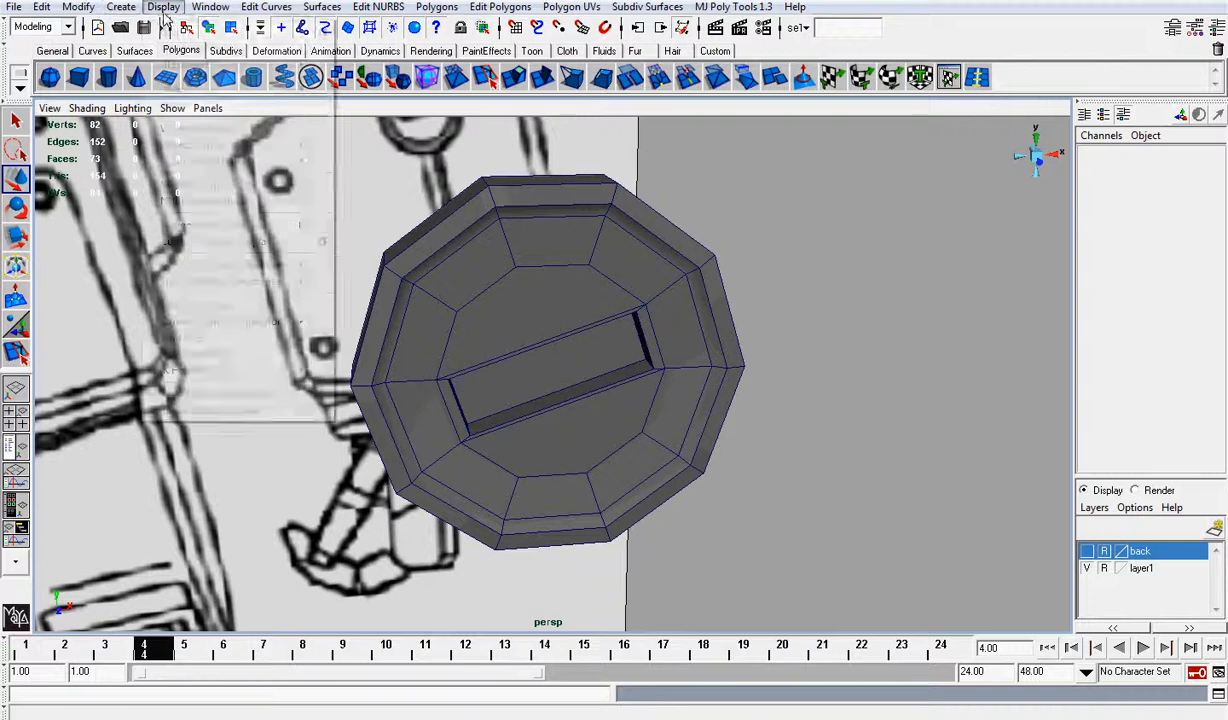
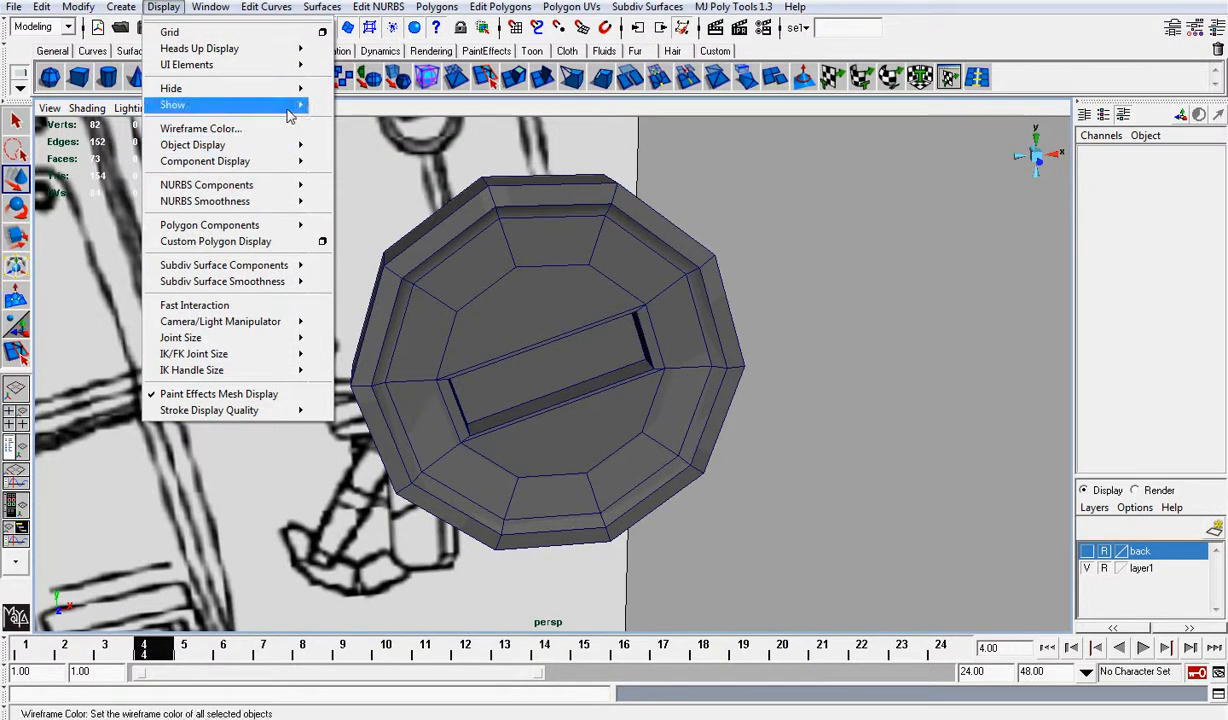
mouse_move(290, 106)
click(357, 161)
scroll(613, 293, down, 7)
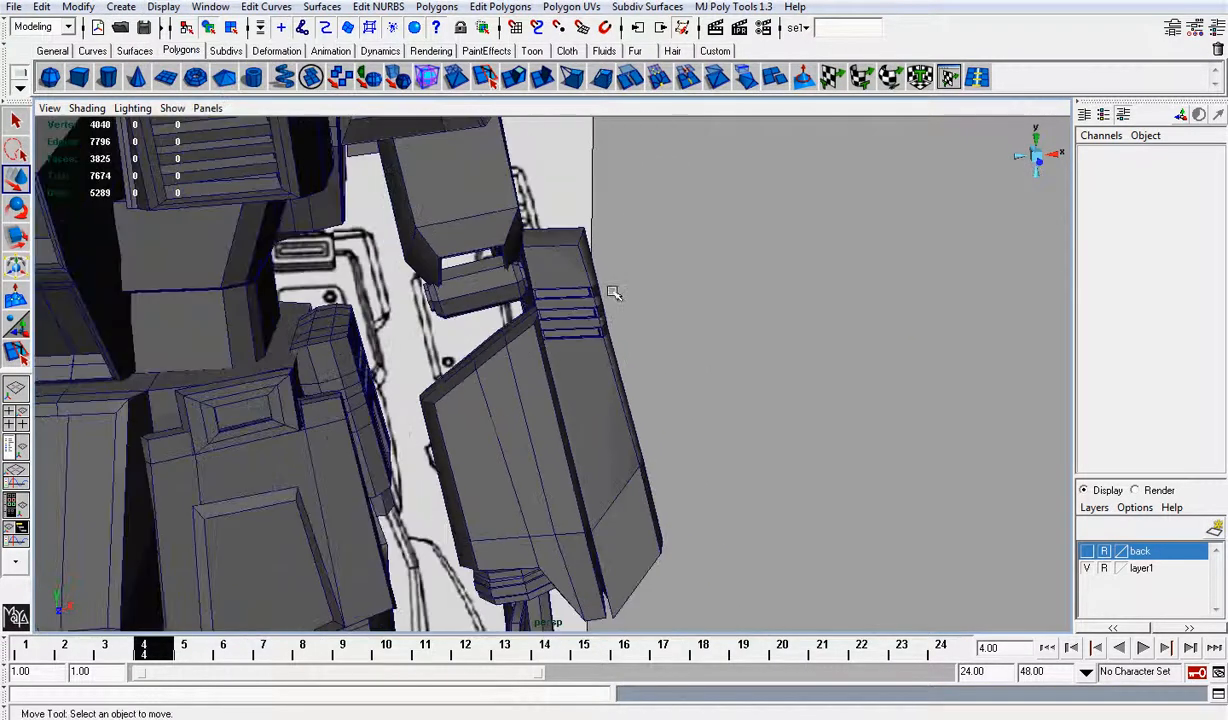
alt+drag(672, 335, 398, 316)
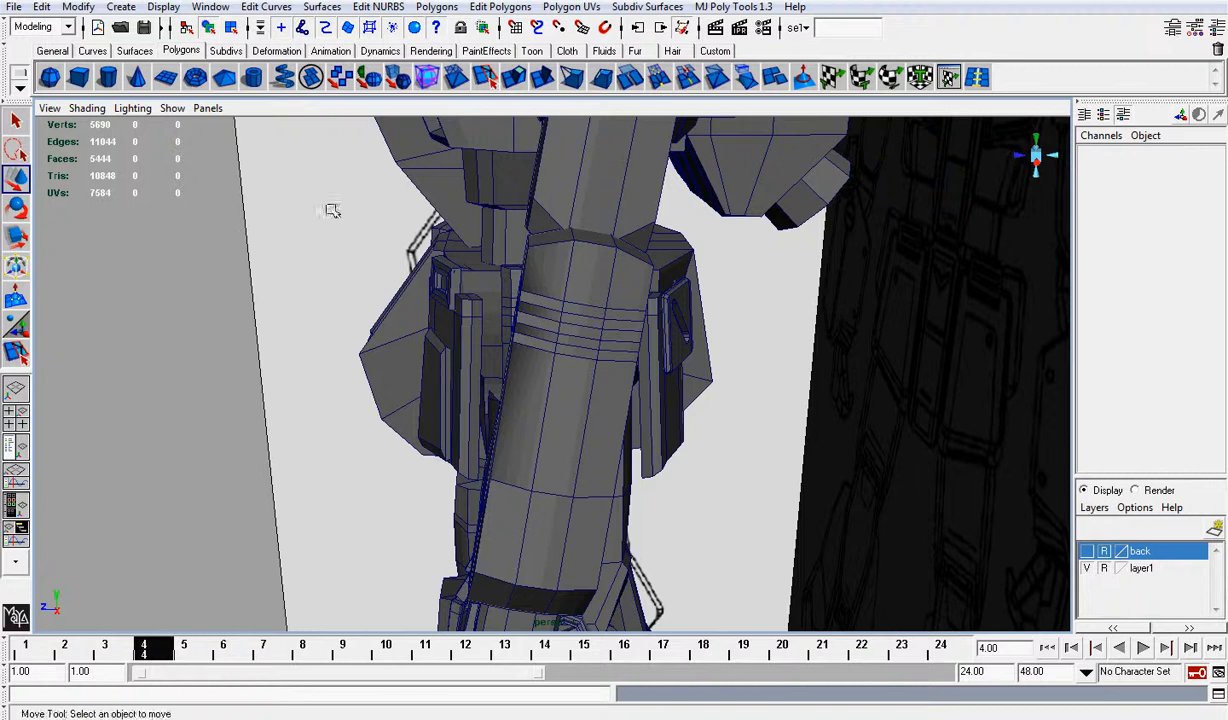
click(78, 7)
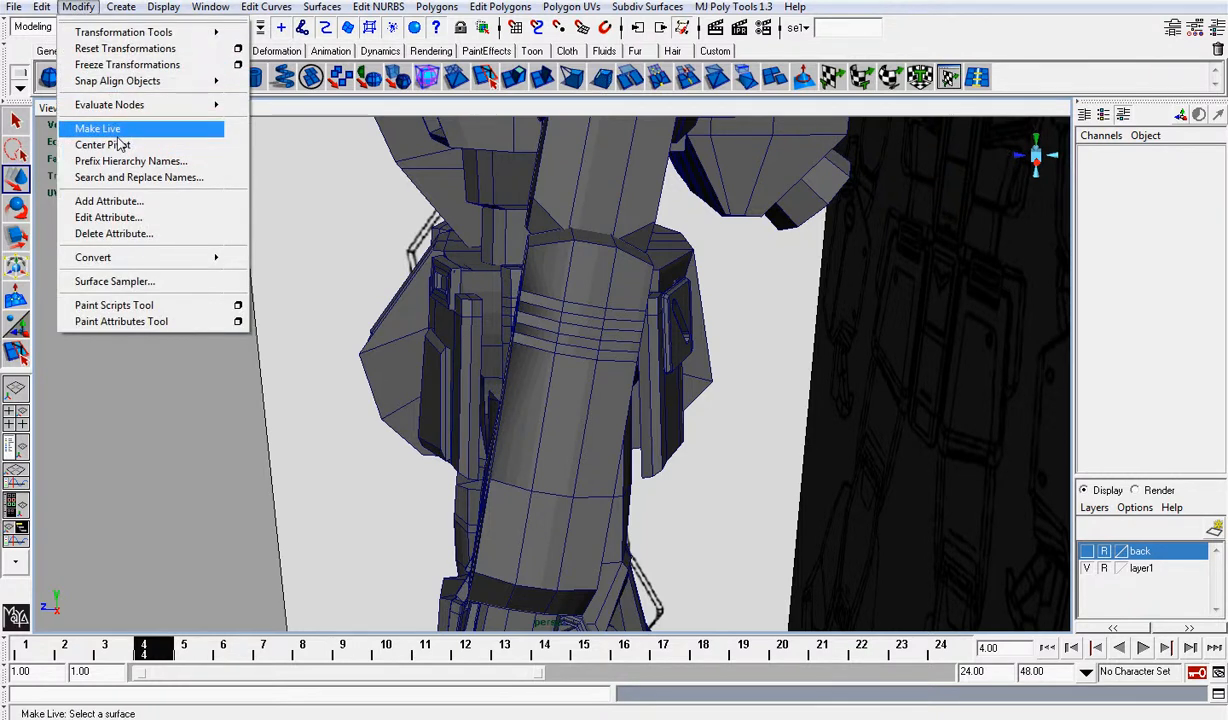
Step: Undo the last Show All and return the slotted disc from component editing to object selection
click(102, 145)
scroll(567, 340, down, 8)
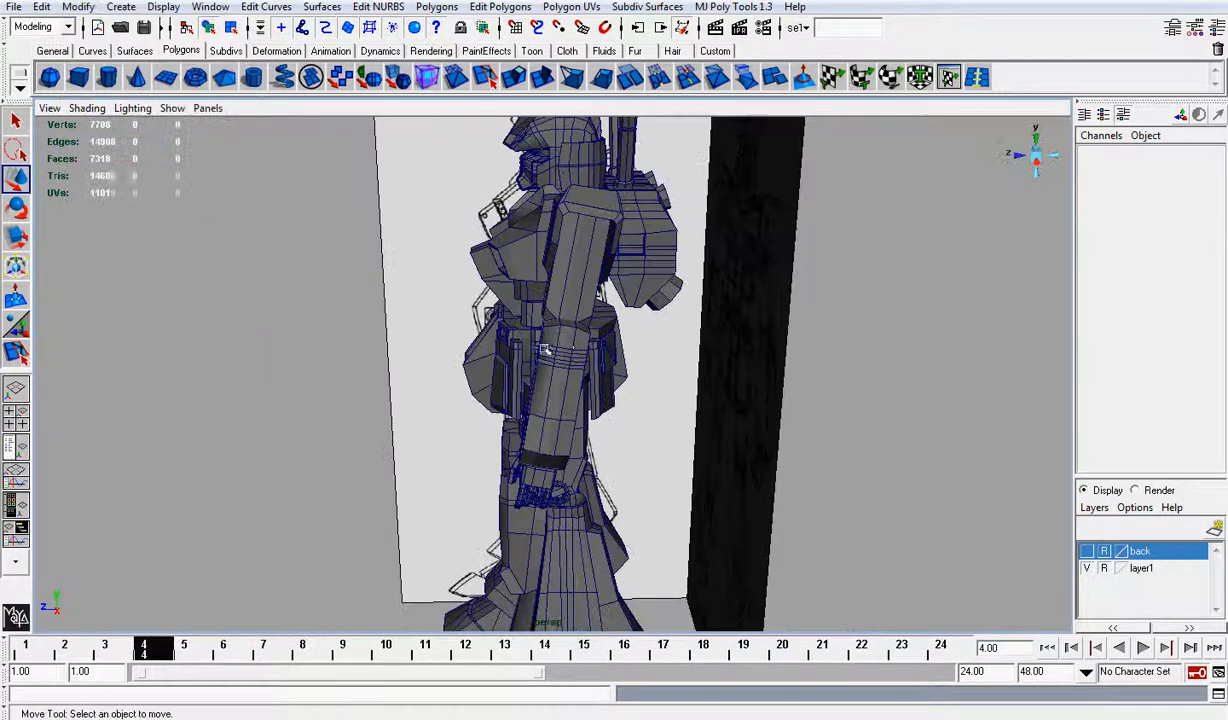
alt+drag(567, 340, 663, 351)
key(ctrl+z)
key(ctrl+z)
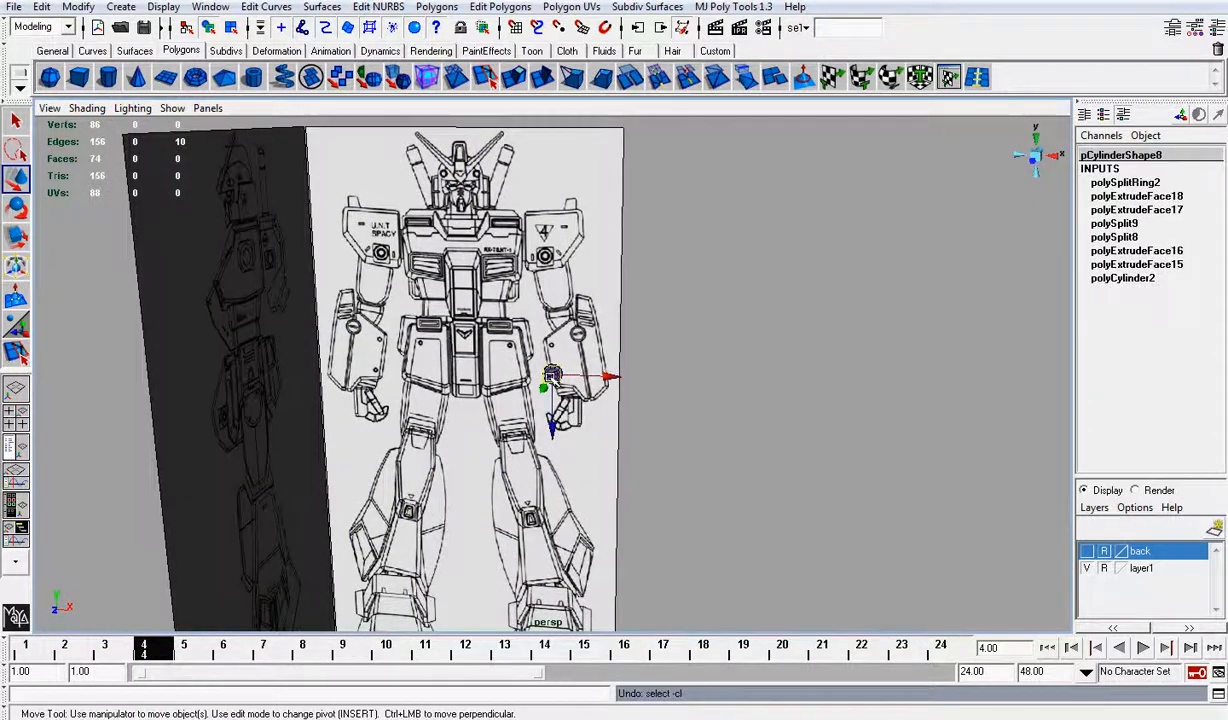
alt+drag(842, 397, 530, 415)
drag(494, 375, 317, 344)
key(ctrl+z)
key(F8)
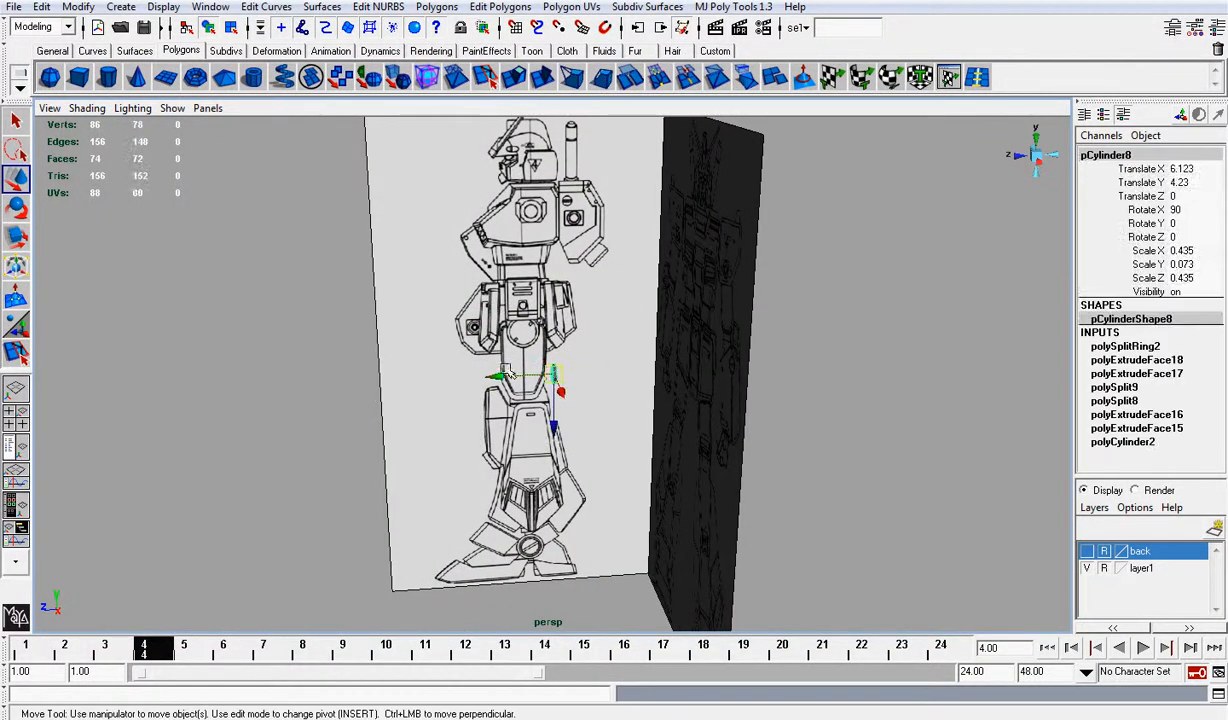
Step: Move the slotted disc forward to about 3.98 in Z and show all the robot's hidden parts
drag(503, 368, 415, 363)
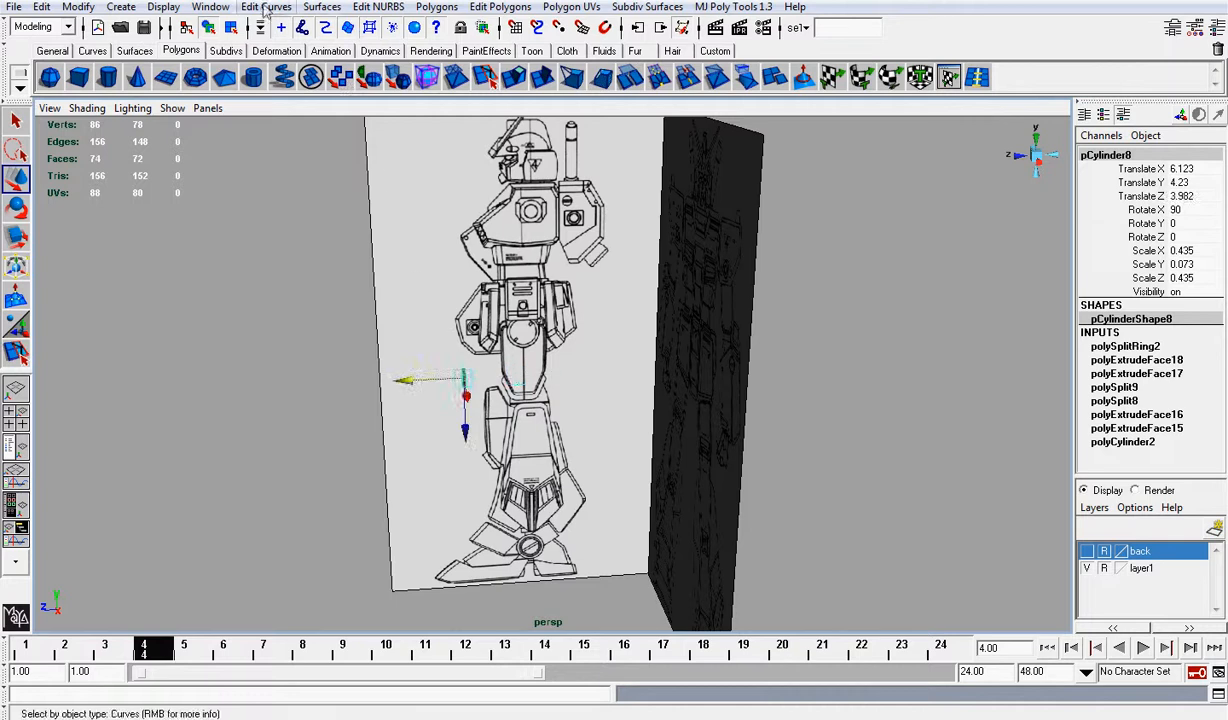
click(163, 7)
mouse_move(298, 105)
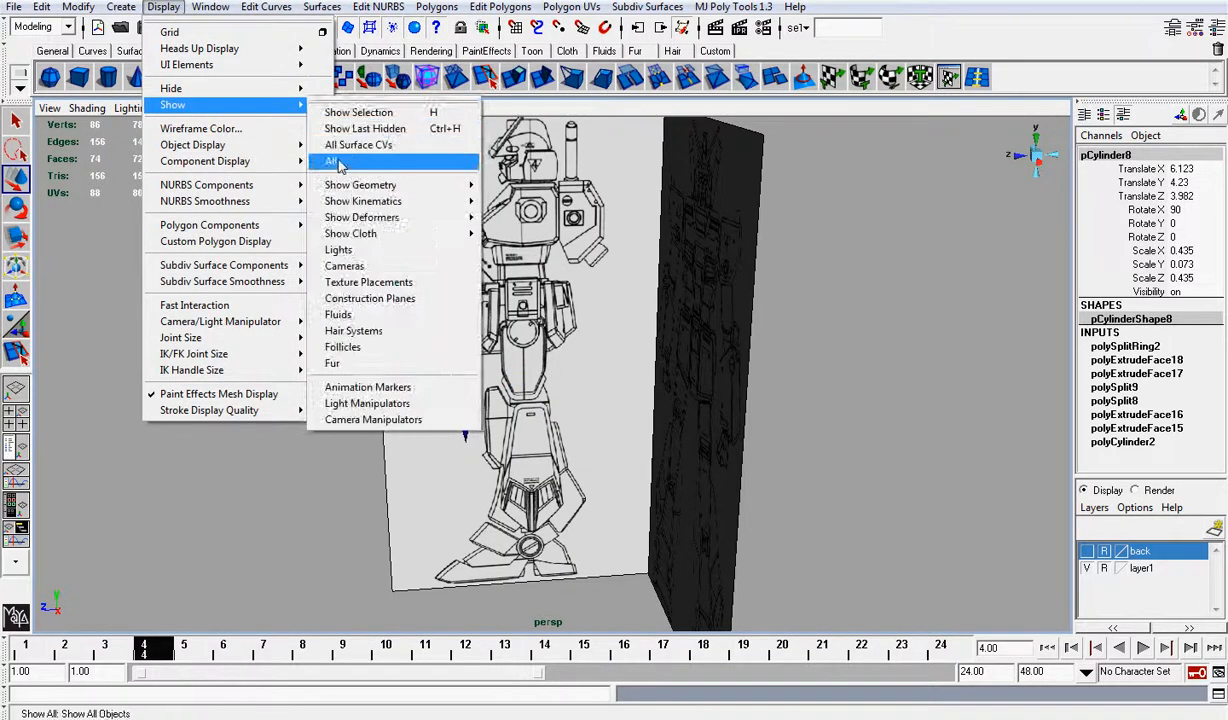
click(331, 160)
scroll(508, 320, up, 5)
alt+drag(460, 334, 619, 367)
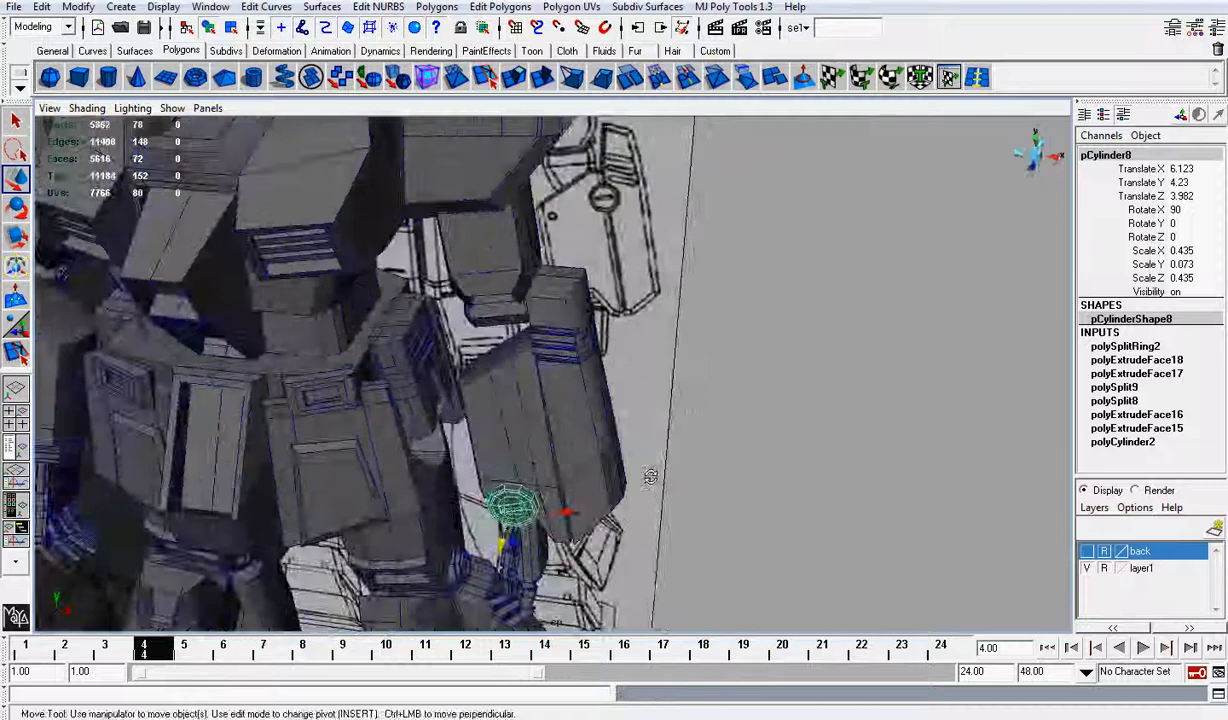
Step: Tilt the disc to about 76.8° in X and seat it on the forearm's front face, about Y 4.19 and Z 0.72
alt+drag(530, 432, 388, 415)
drag(312, 402, 512, 351)
scroll(477, 397, up, 4)
key(e)
key(w)
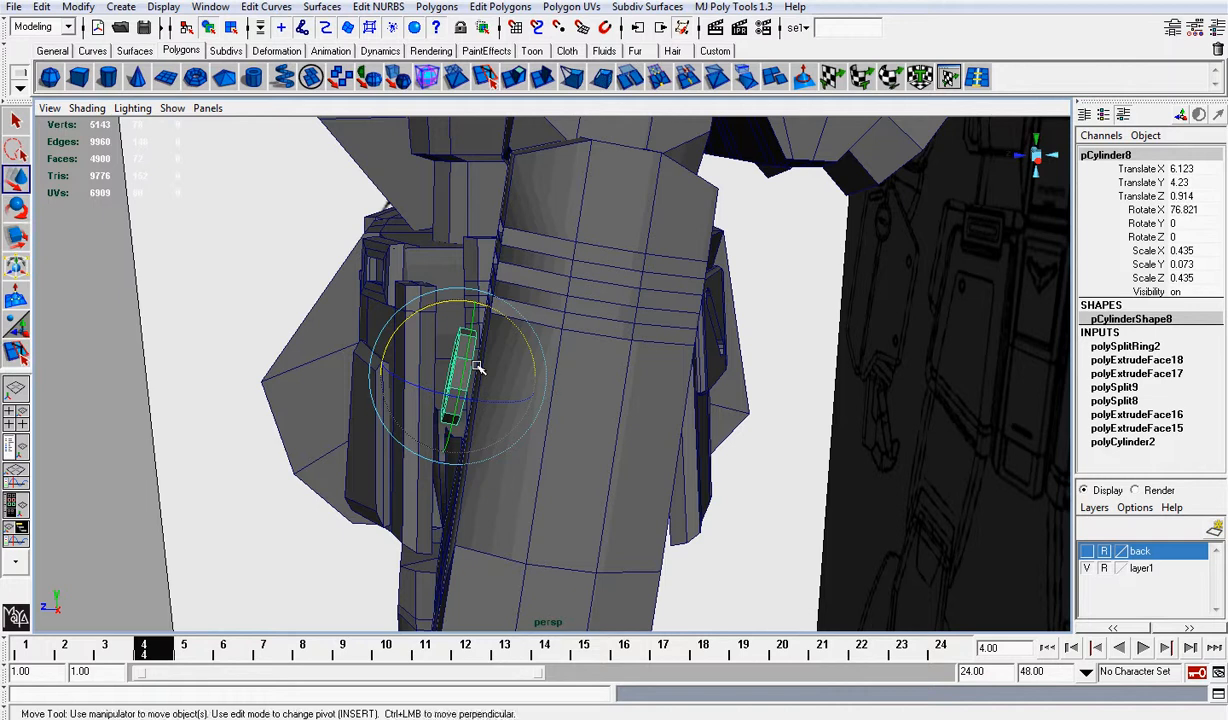
drag(400, 363, 655, 403)
click(782, 358)
alt+drag(782, 362, 640, 350)
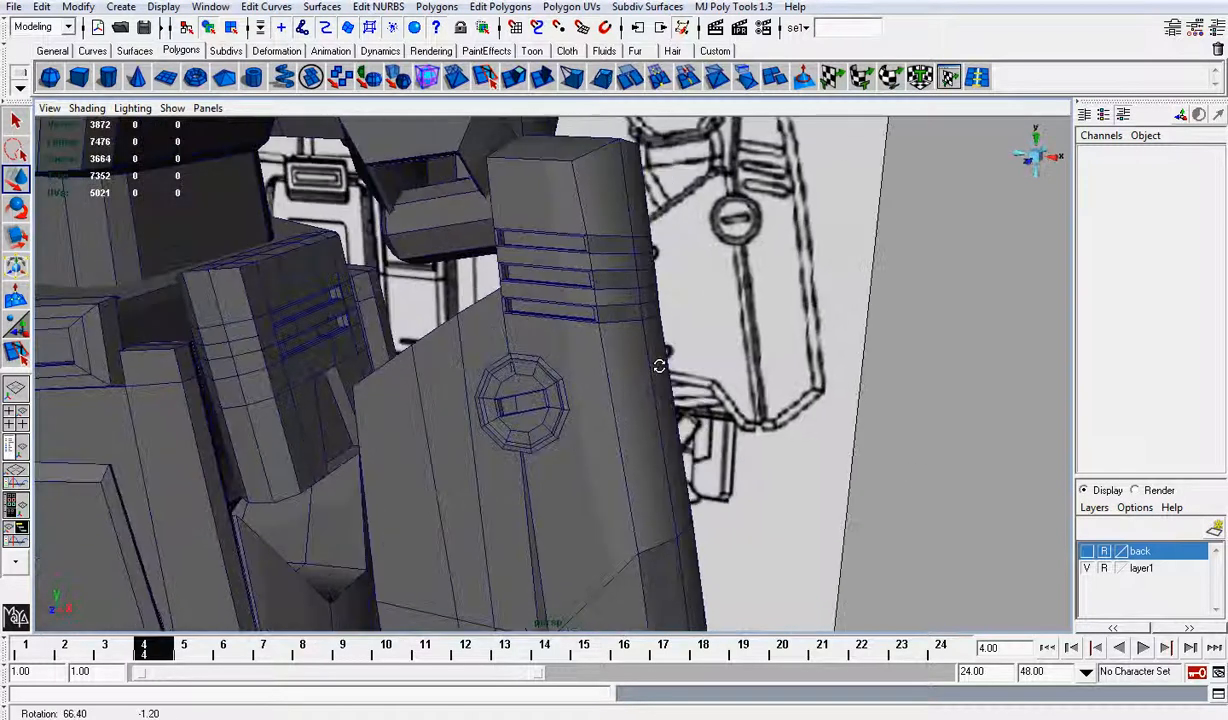
Step: Hide the layer1 reference drawings and show the back reference layer behind the robot
click(1087, 567)
click(1087, 552)
alt+right_drag(1043, 510, 903, 418)
alt+drag(903, 418, 672, 390)
alt+drag(566, 318, 578, 362)
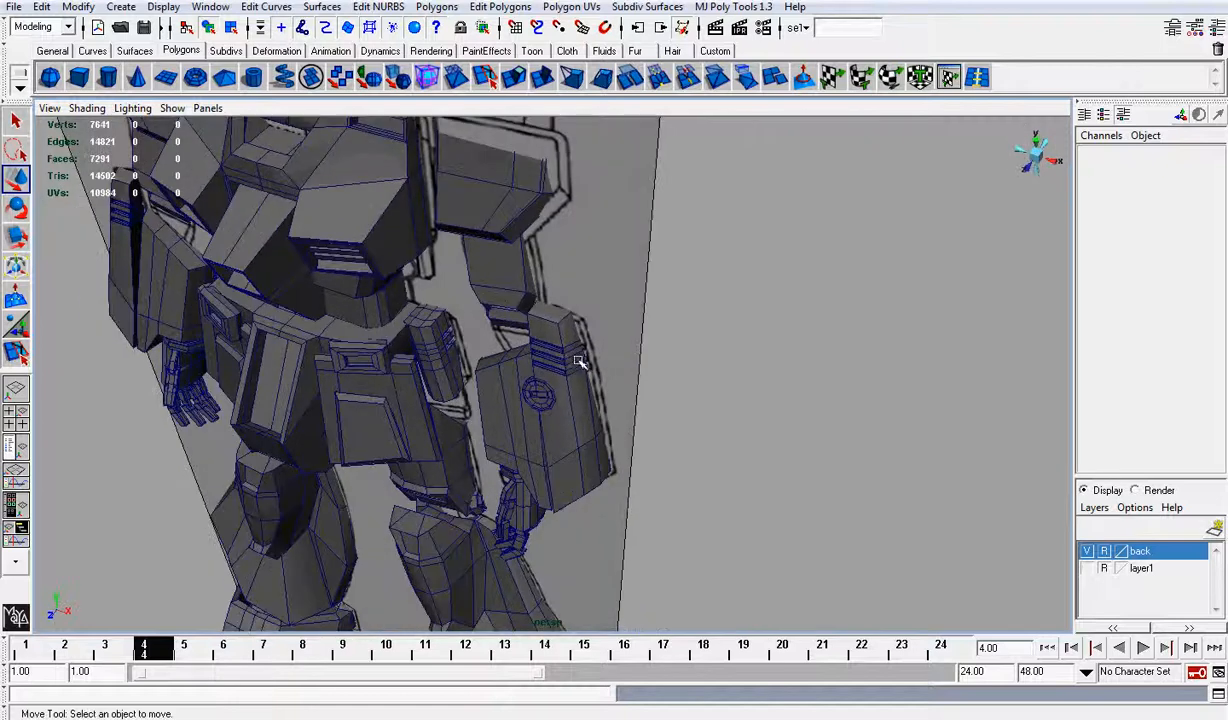
Step: Delete the forearm armor together with its disc to look at the arm beneath, and undo the deletion
click(552, 336)
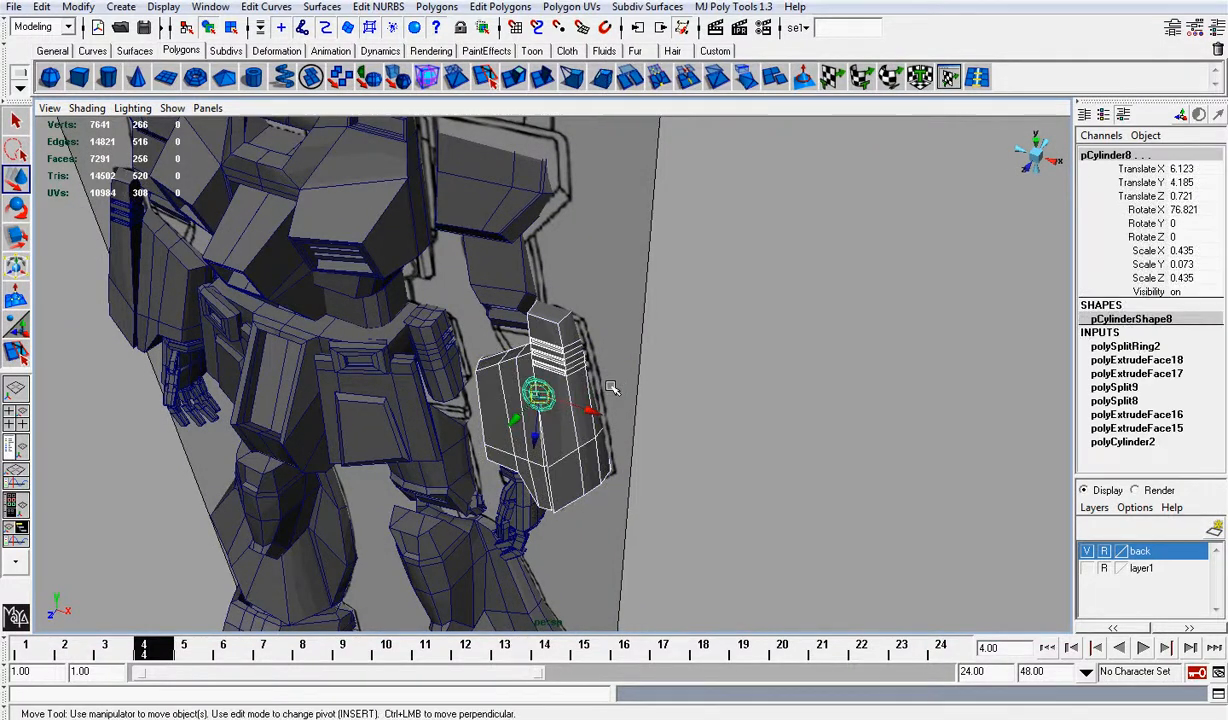
key(Delete)
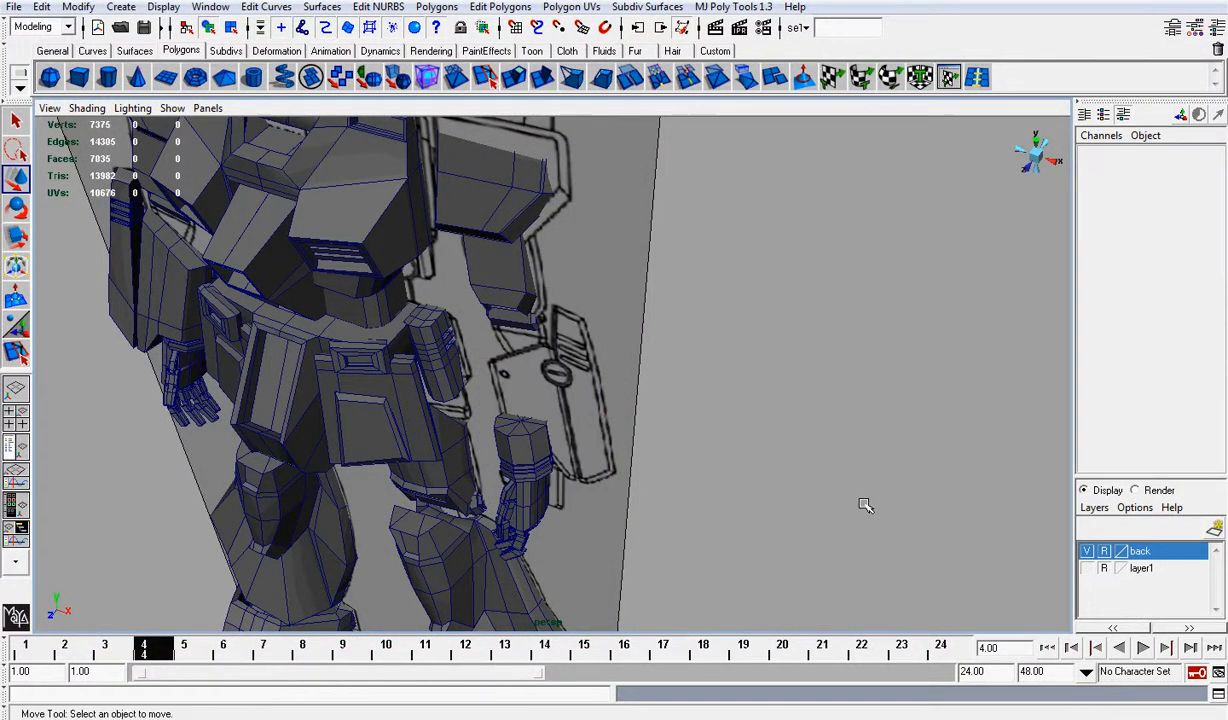
alt+drag(792, 460, 340, 290)
click(615, 425)
alt+drag(615, 425, 829, 408)
click(829, 408)
key(ctrl+z)
click(661, 357)
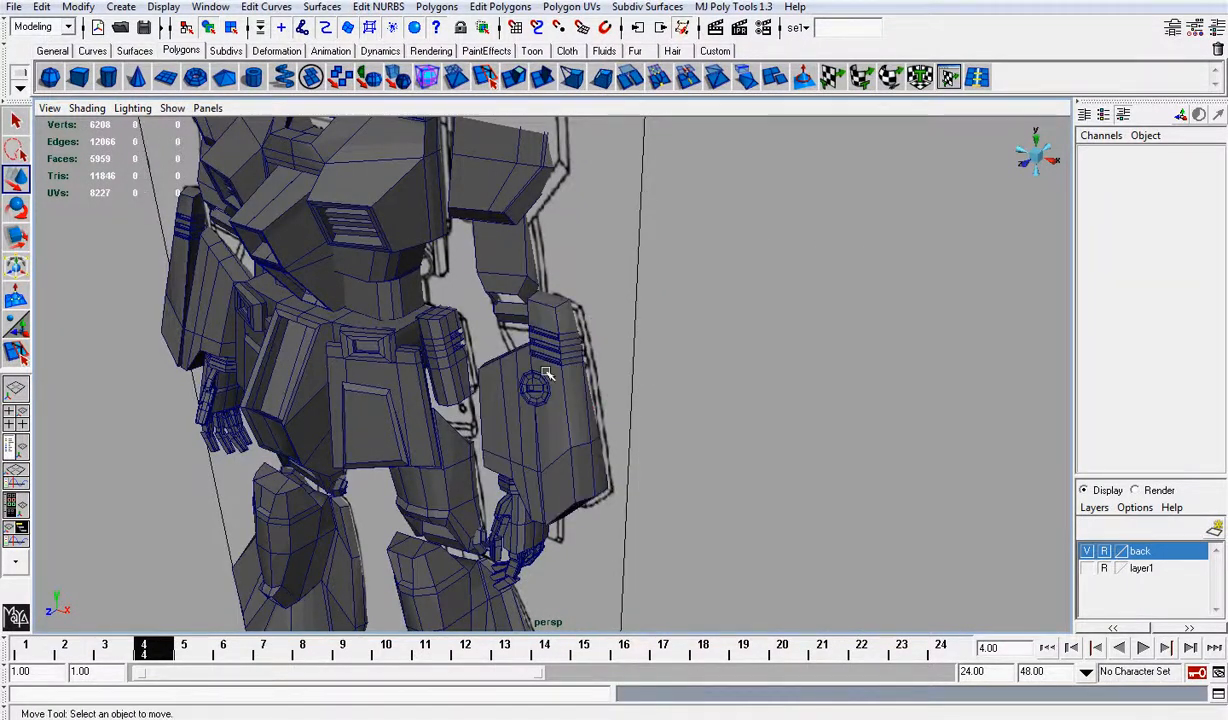
Step: Freeze the transformations of the forearm disc and save the scene
click(538, 386)
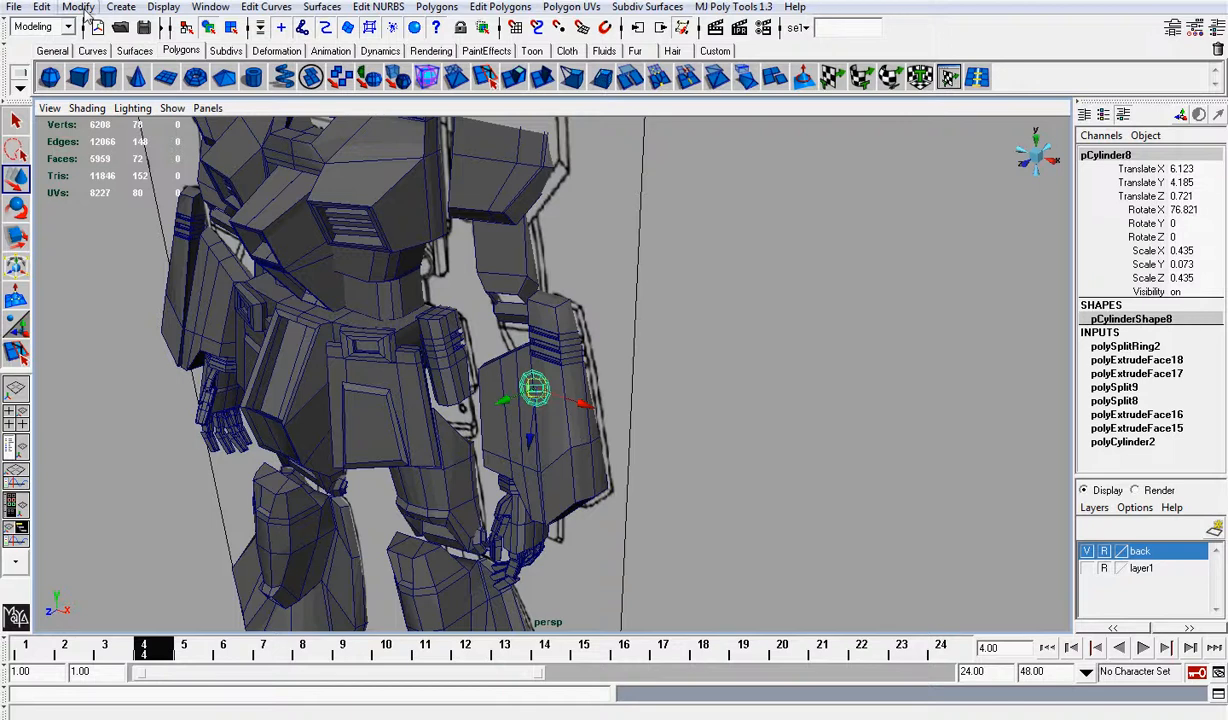
click(80, 8)
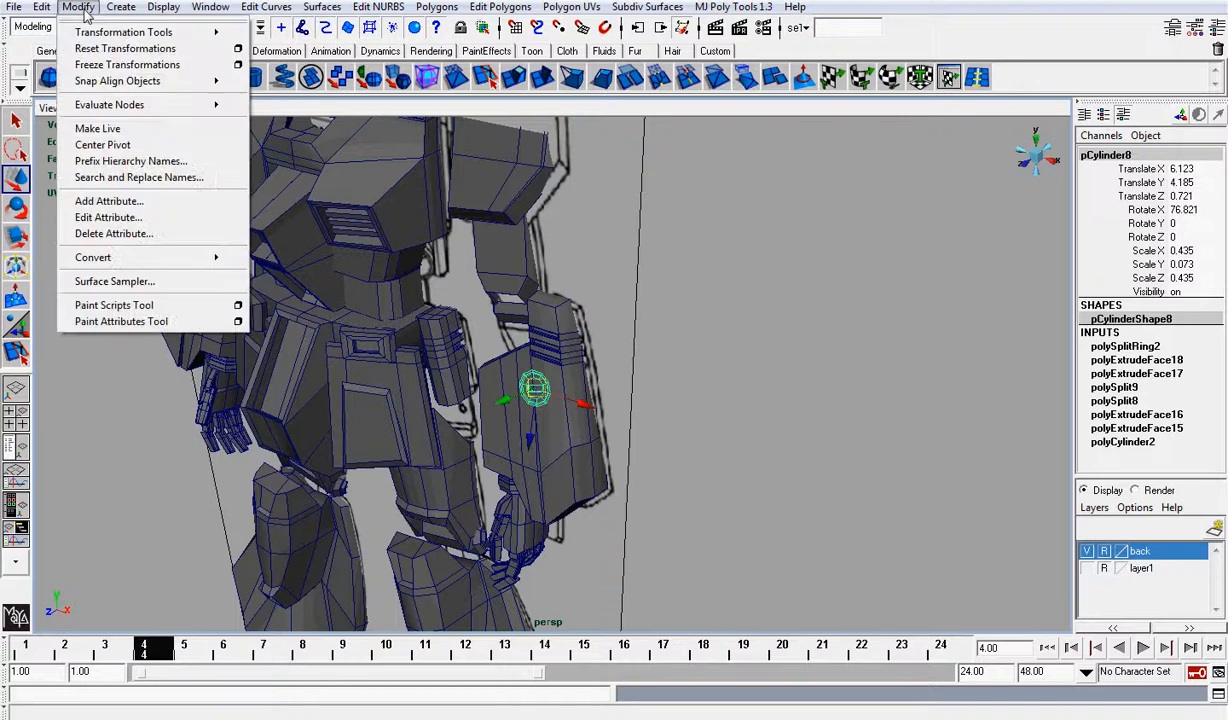
click(133, 64)
click(145, 27)
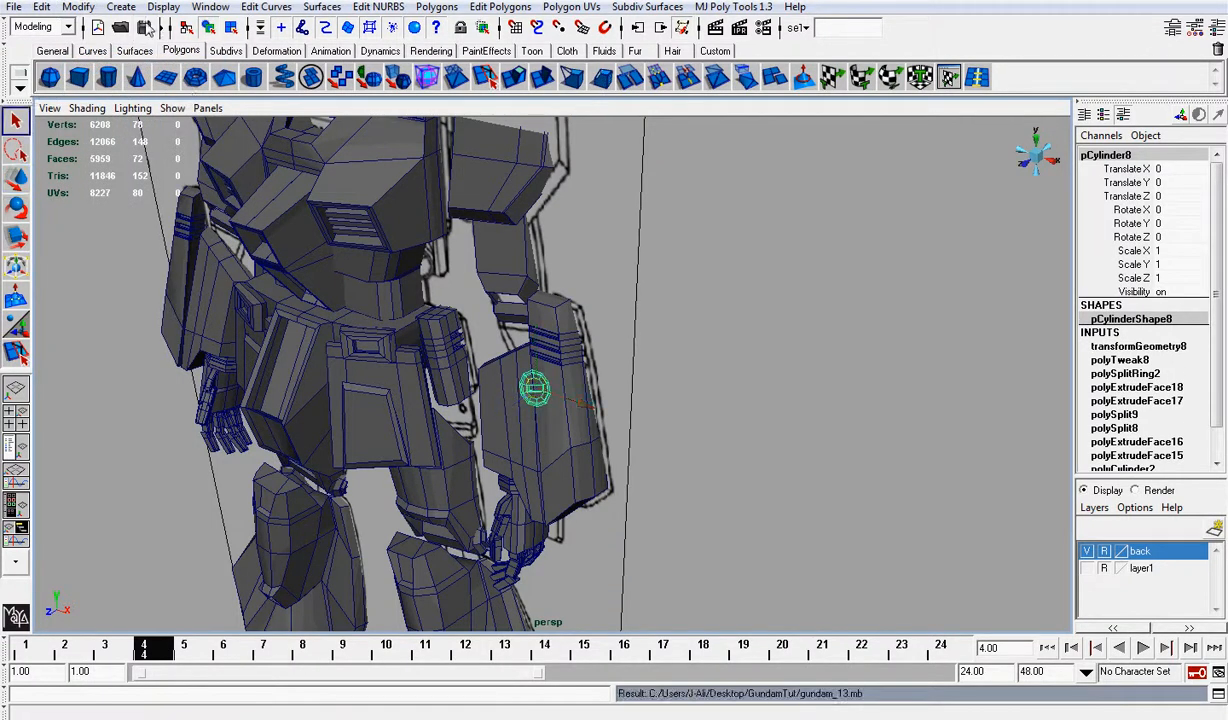
Step: Delete the forearm disc's construction history
click(41, 7)
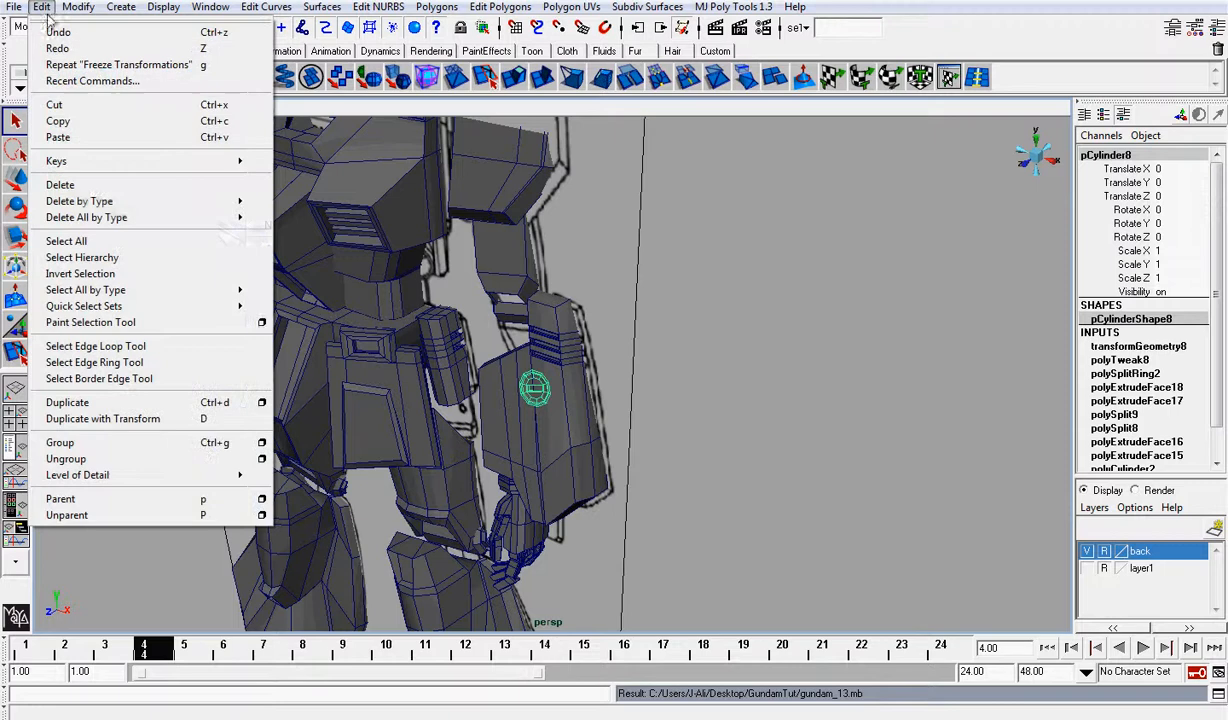
mouse_move(100, 201)
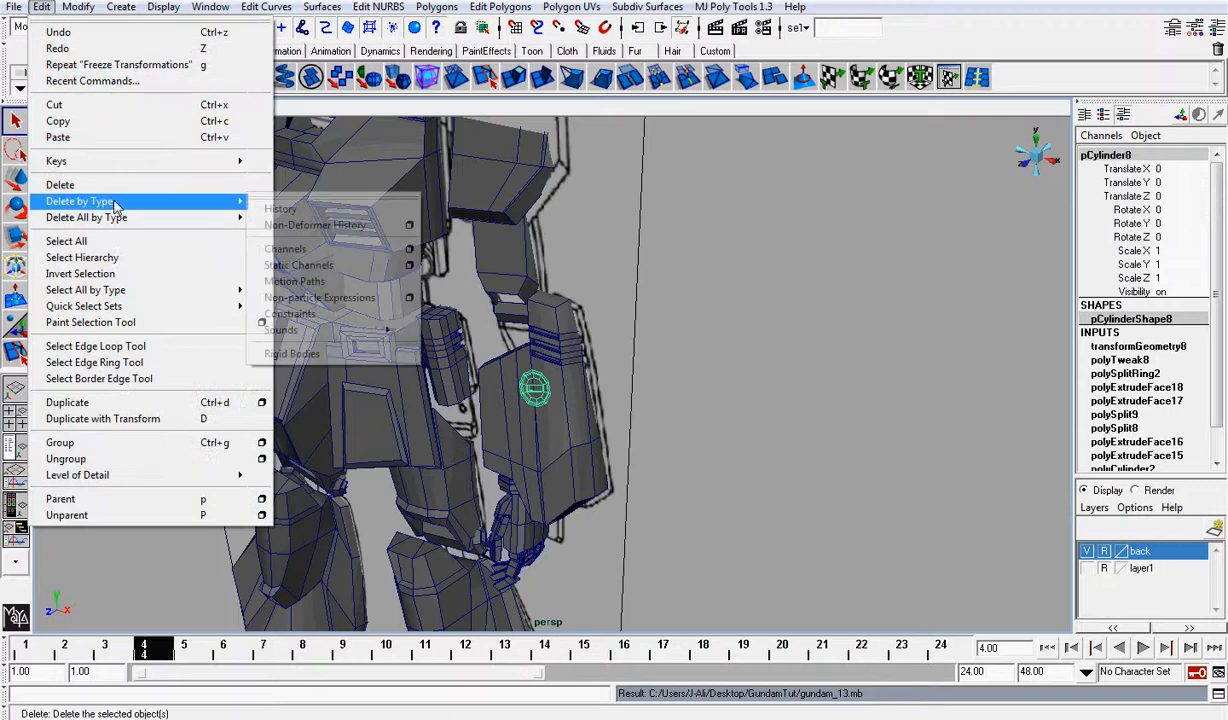
click(281, 209)
Step: Select only the slotted disc on the forearm in the right side view
alt+drag(855, 384, 545, 377)
key(w)
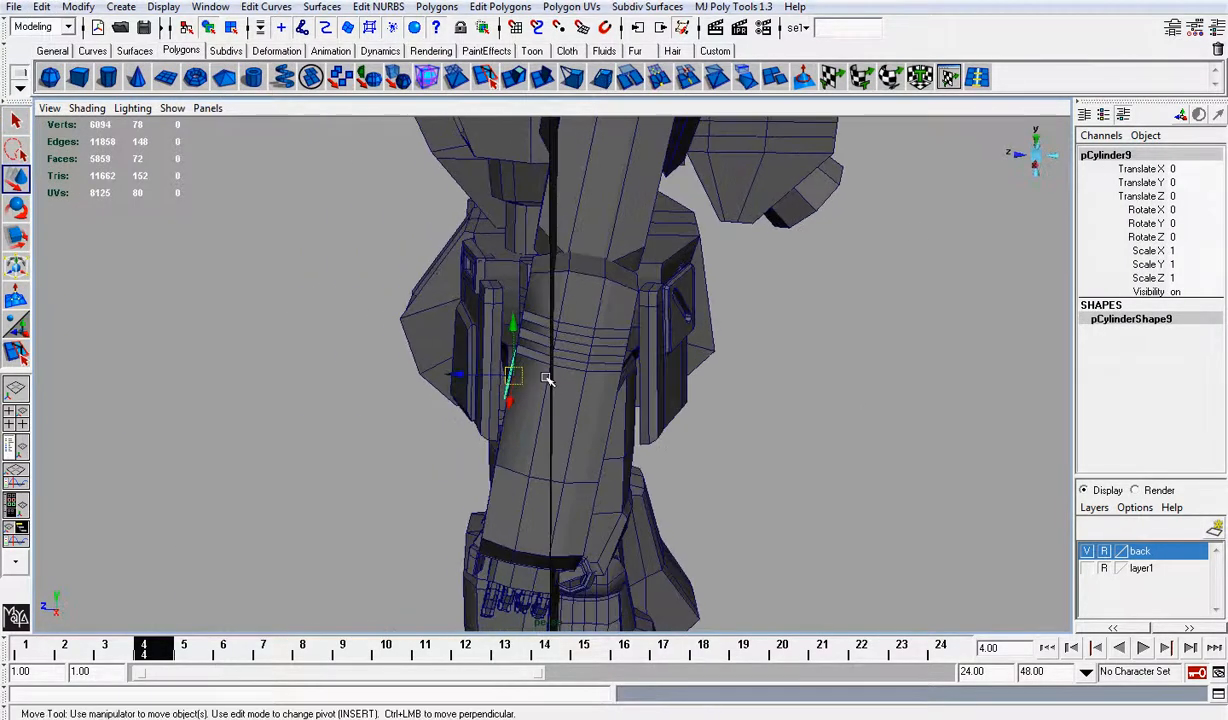
click(1036, 165)
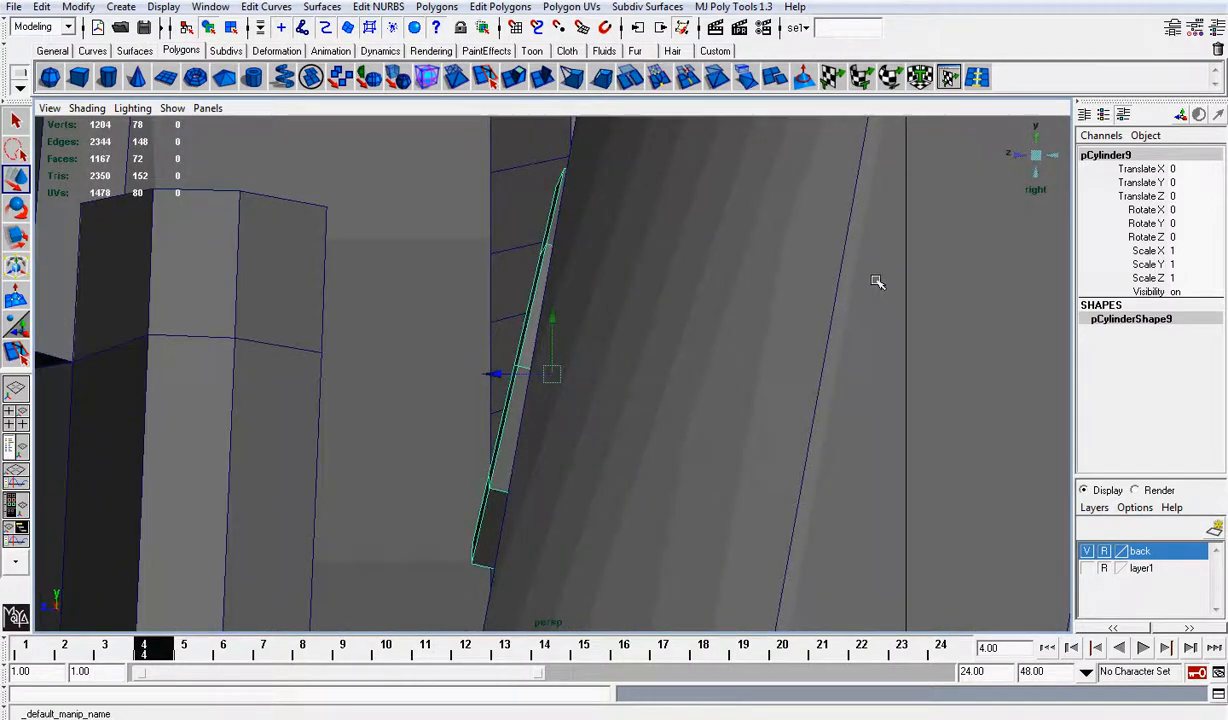
scroll(875, 275, down, 5)
click(869, 270)
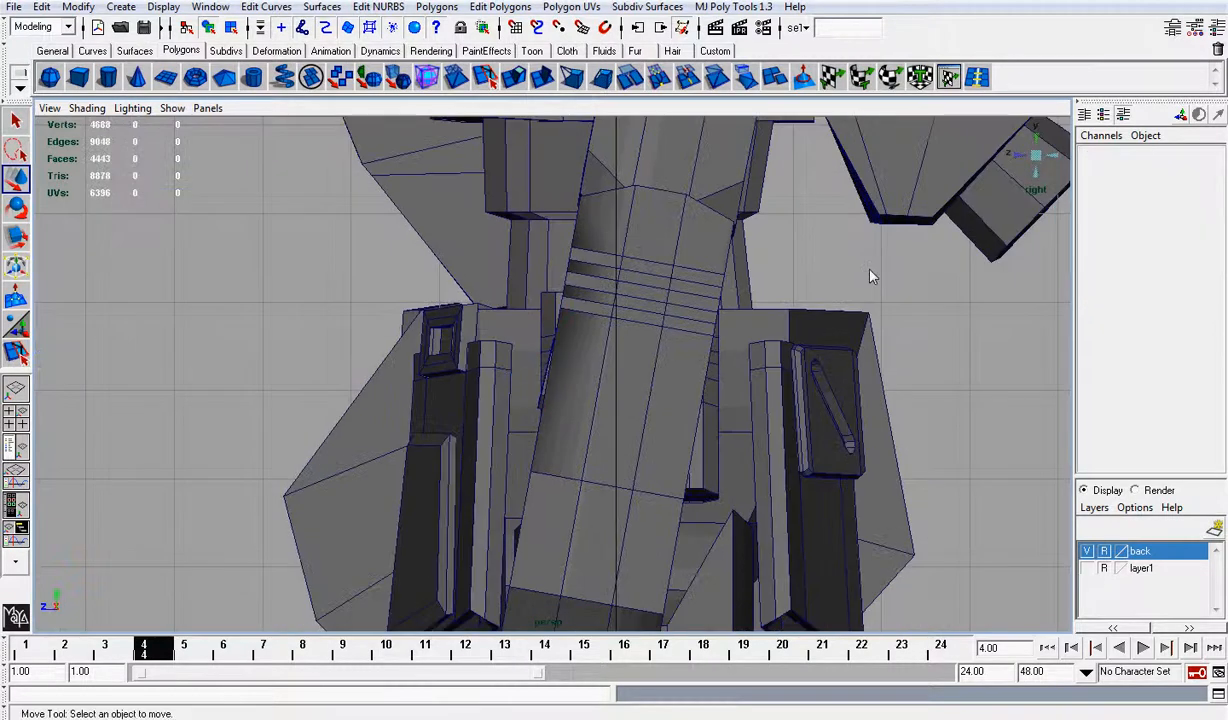
click(541, 376)
click(541, 392)
click(553, 398)
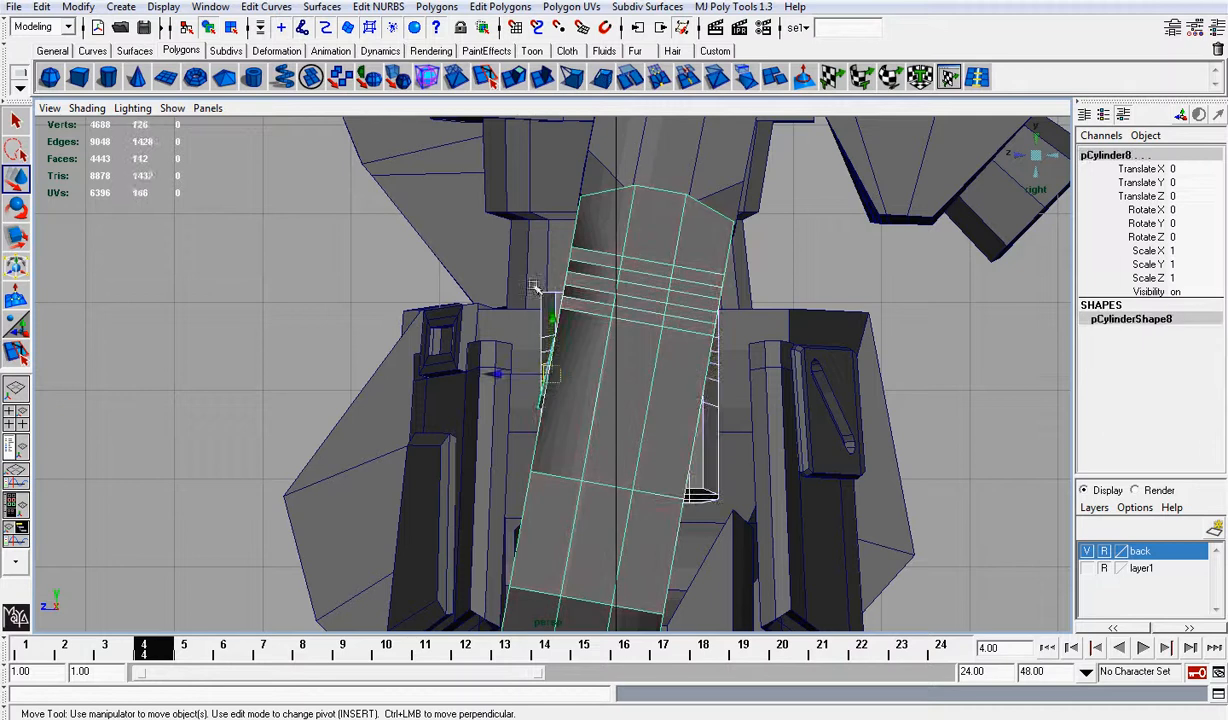
click(670, 342)
click(566, 388)
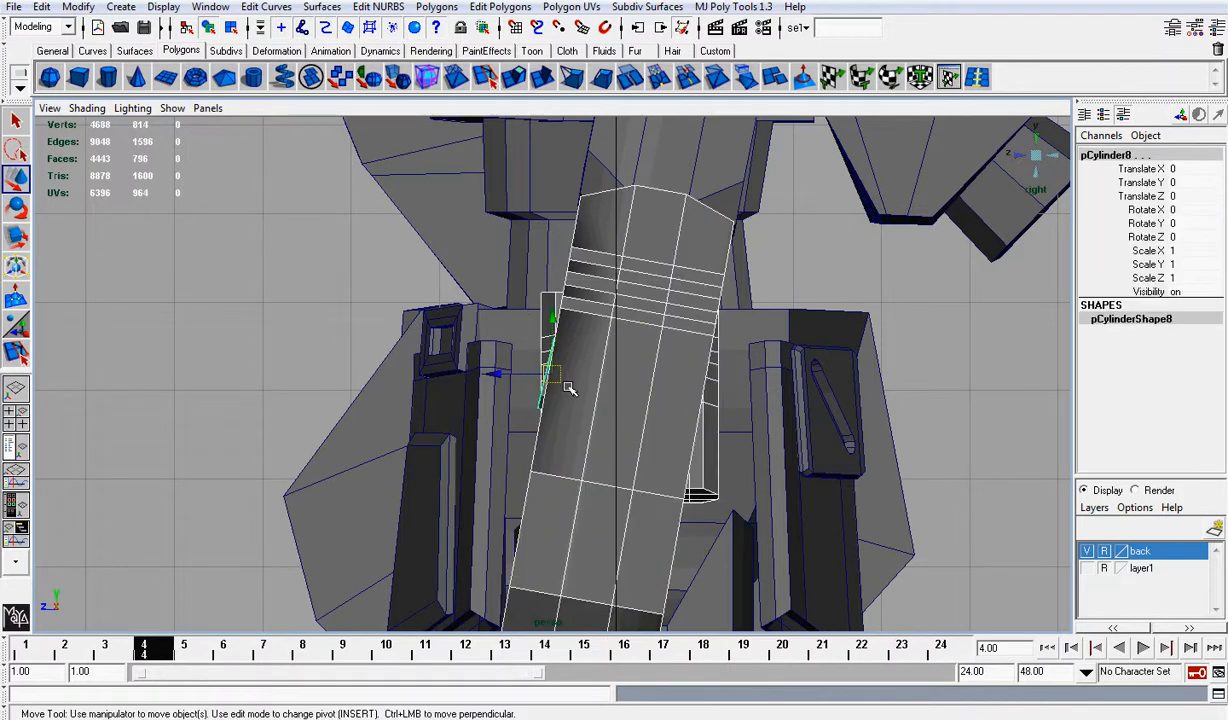
shift+click(609, 323)
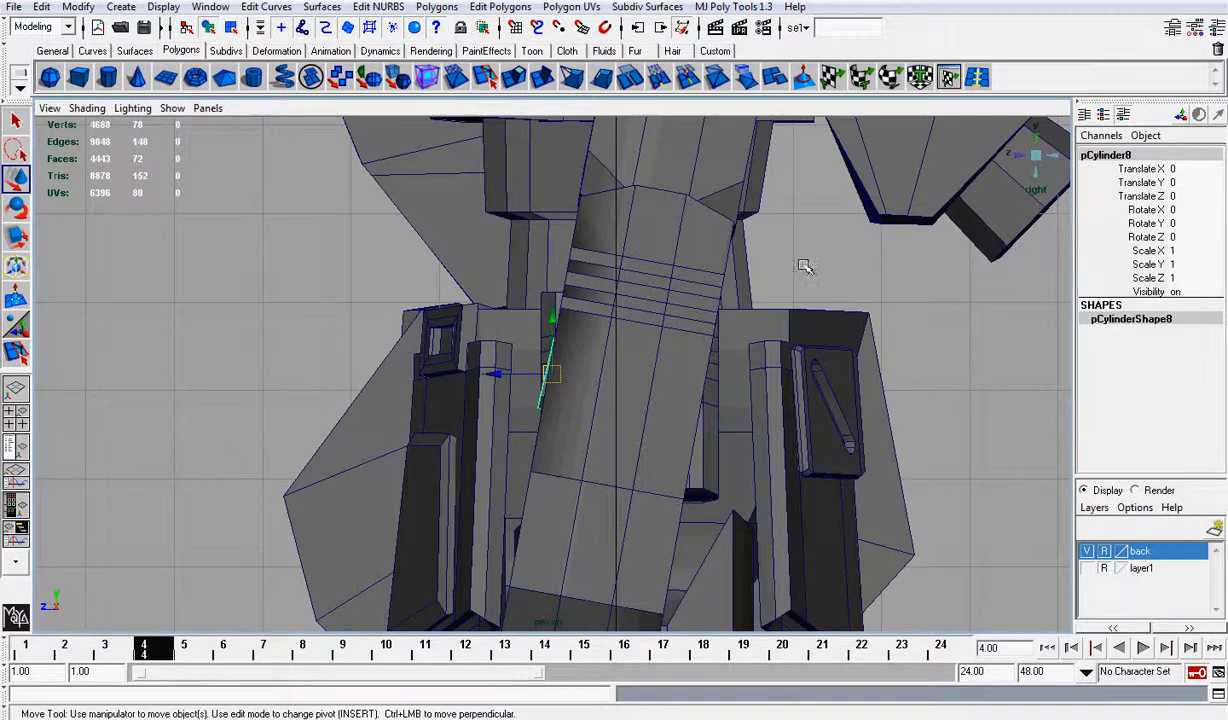
Step: Snap the disc's pivot onto the central vertical grid line above the head, at Y 16 and Z 0
scroll(803, 266, down, 4)
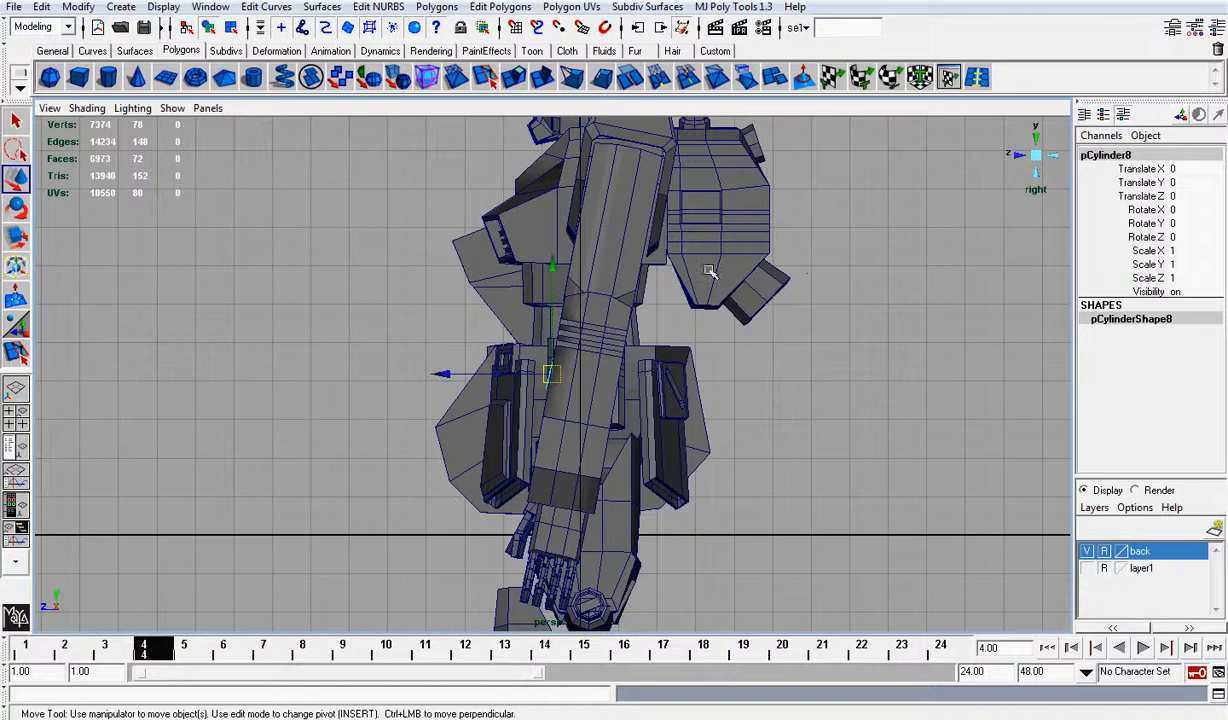
alt+drag(709, 271, 688, 543)
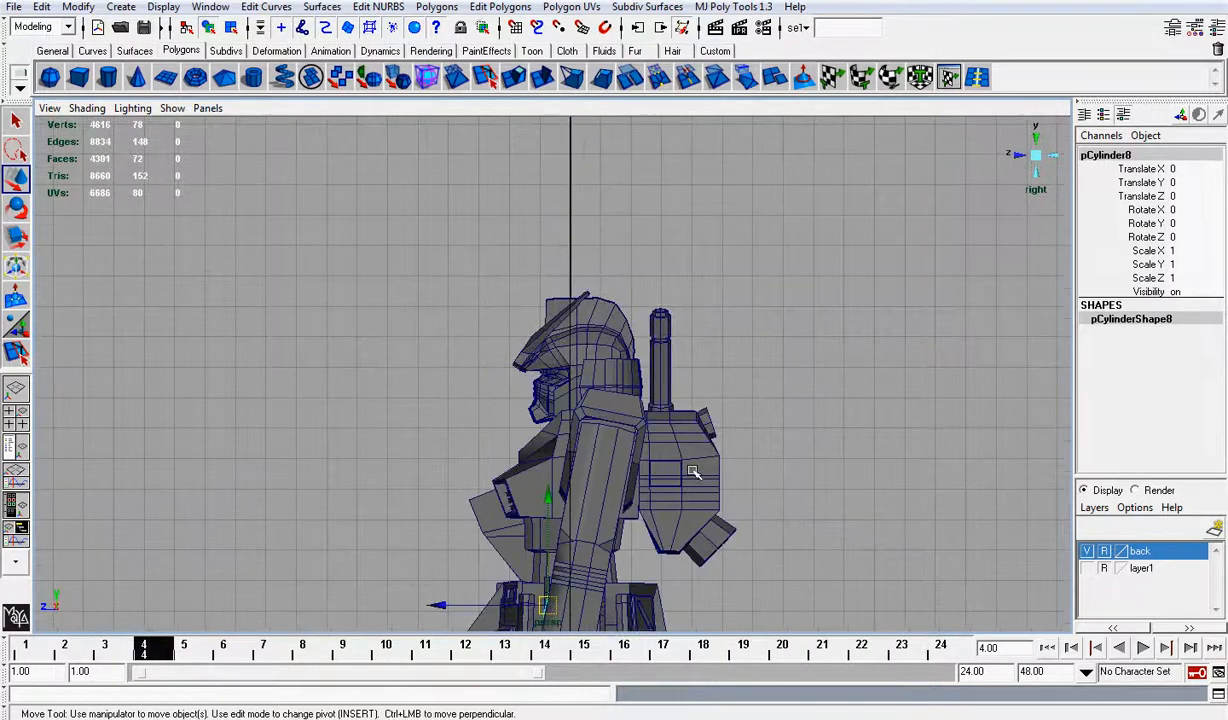
key(Insert)
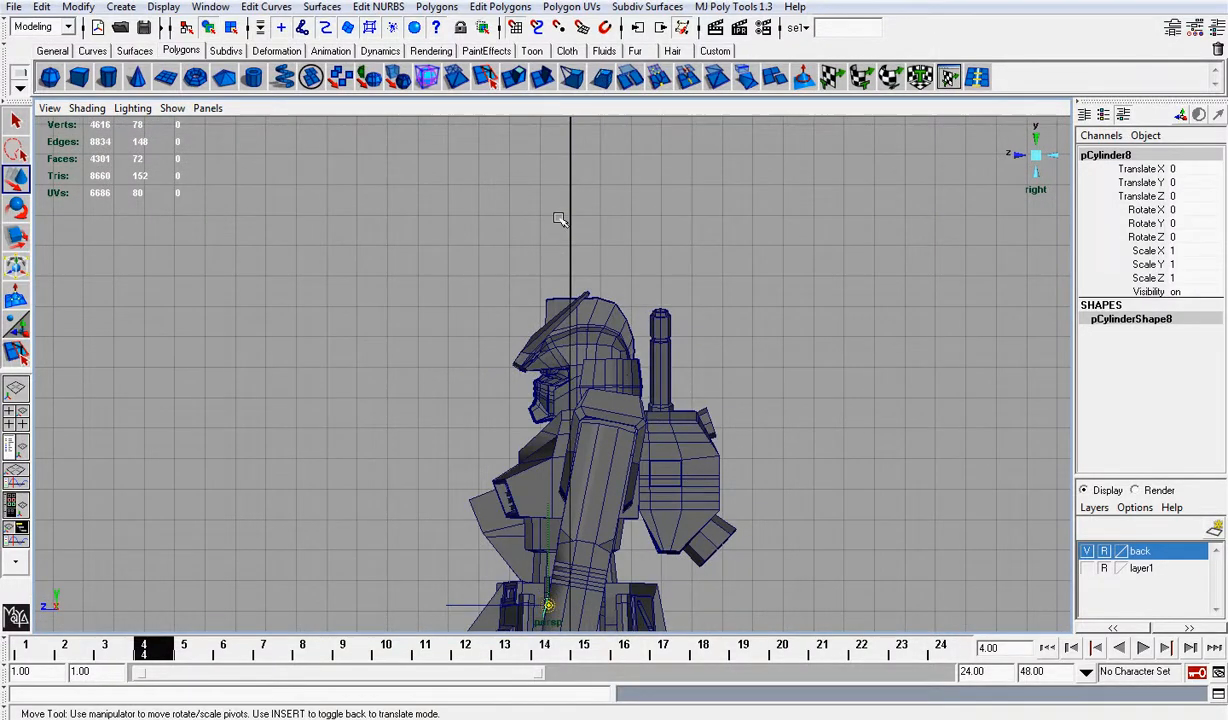
middle_drag(560, 219, 572, 244)
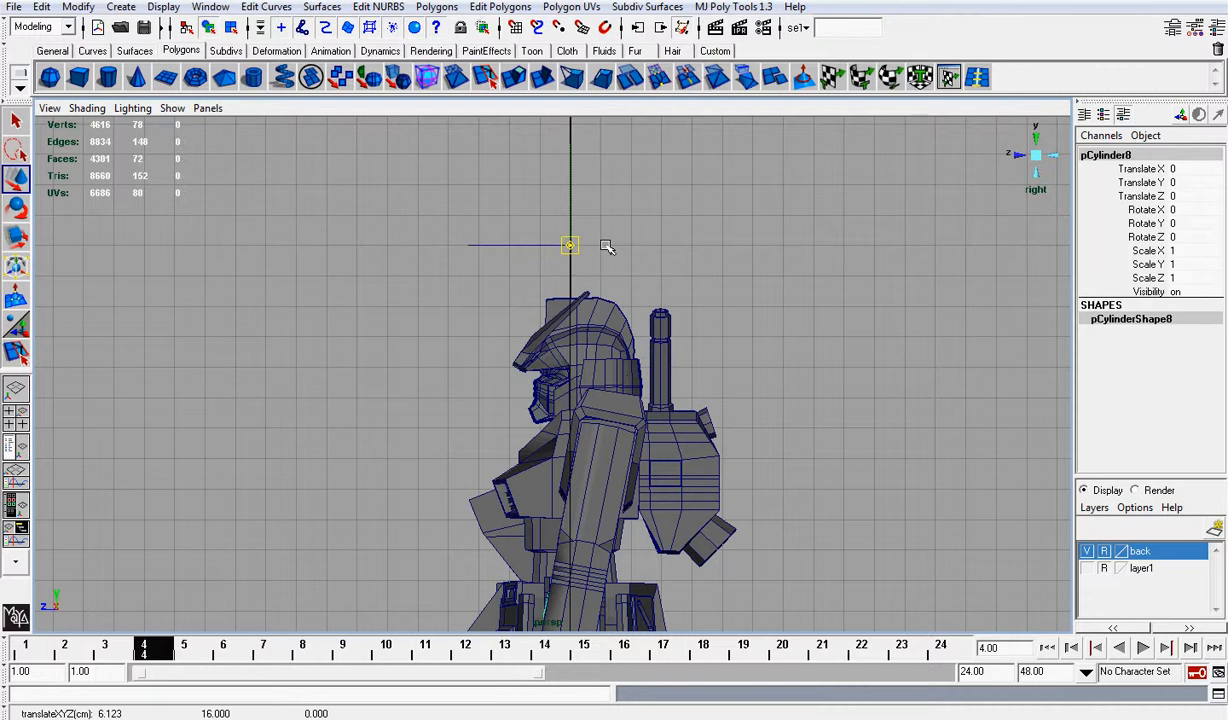
key(Insert)
Step: Duplicate the disc and set the copy's Scale Z to -1 to mirror it to the back
alt+drag(630, 285, 678, 332)
key(ctrl+d)
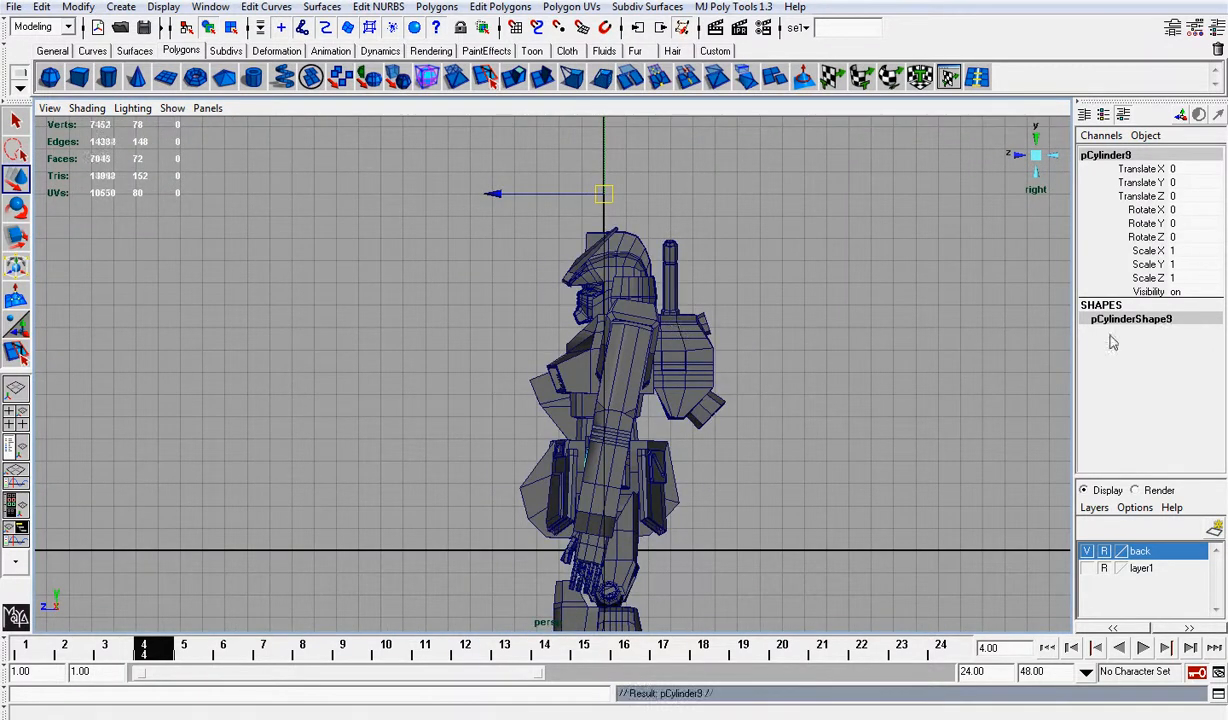
click(1171, 278)
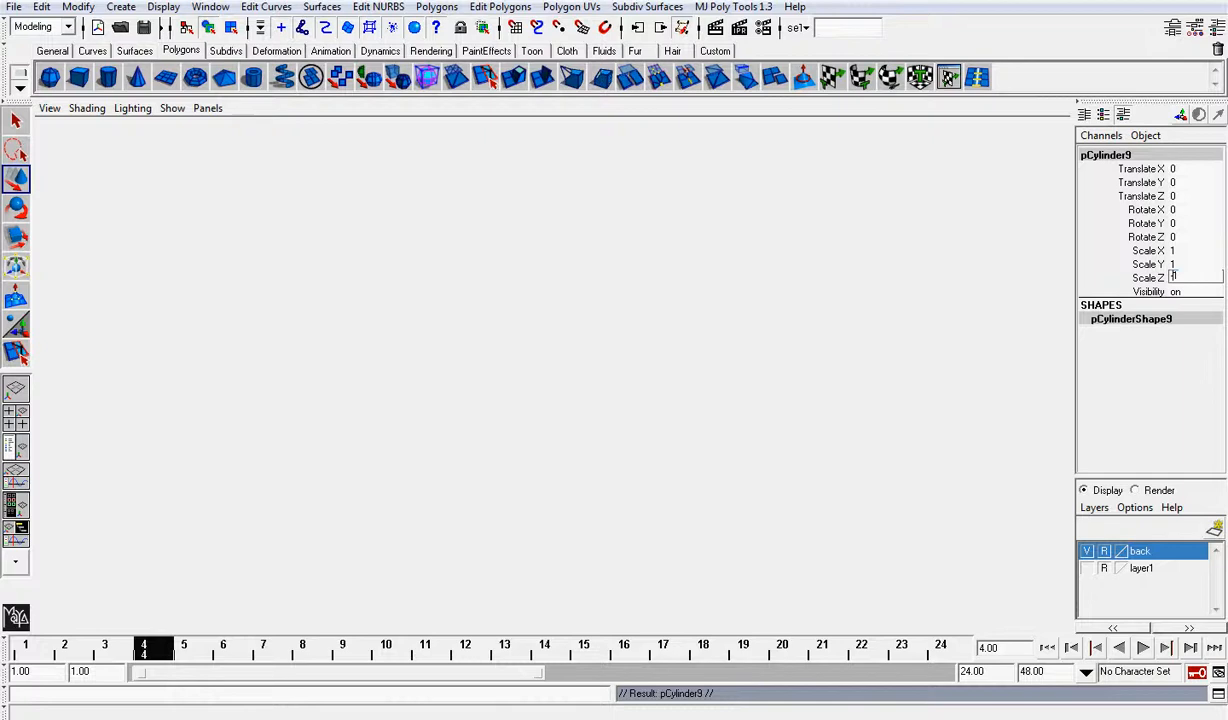
text(-1)
key(Return)
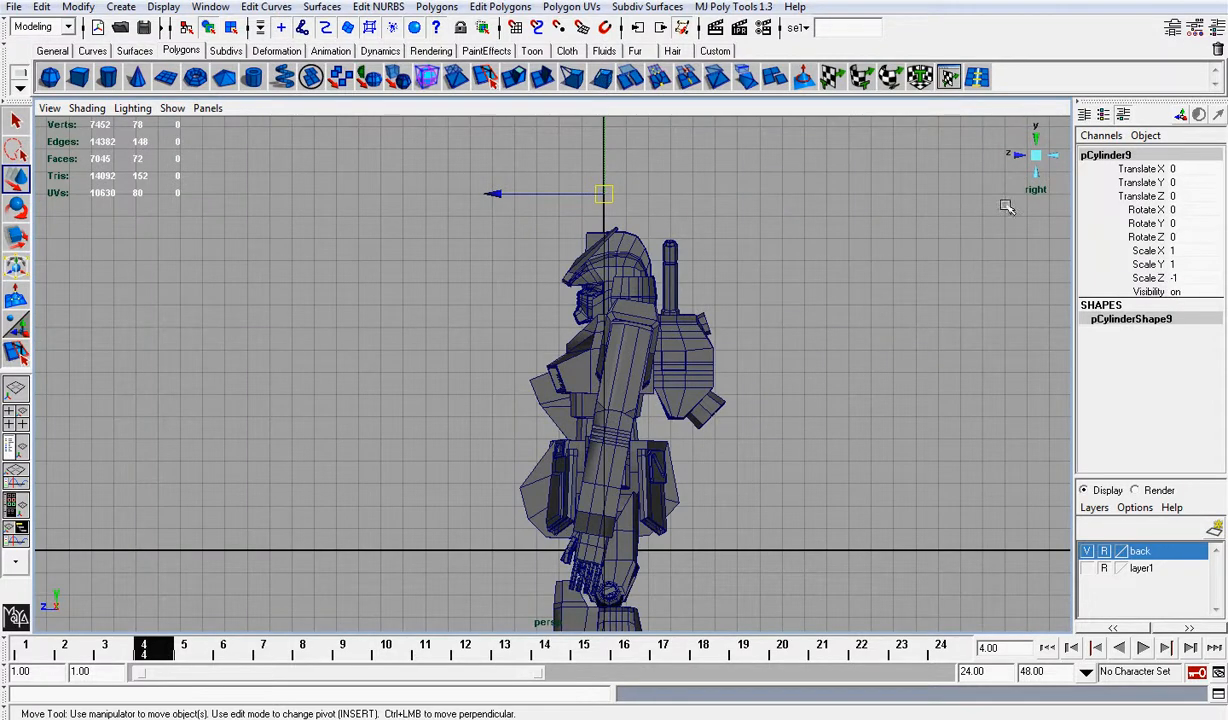
Step: Move the mirrored disc backward to about -0.48 in Z so it emerges from the rear of the forearm
scroll(987, 205, up, 10)
alt+drag(940, 247, 645, 335)
scroll(560, 405, down, 10)
click(453, 258)
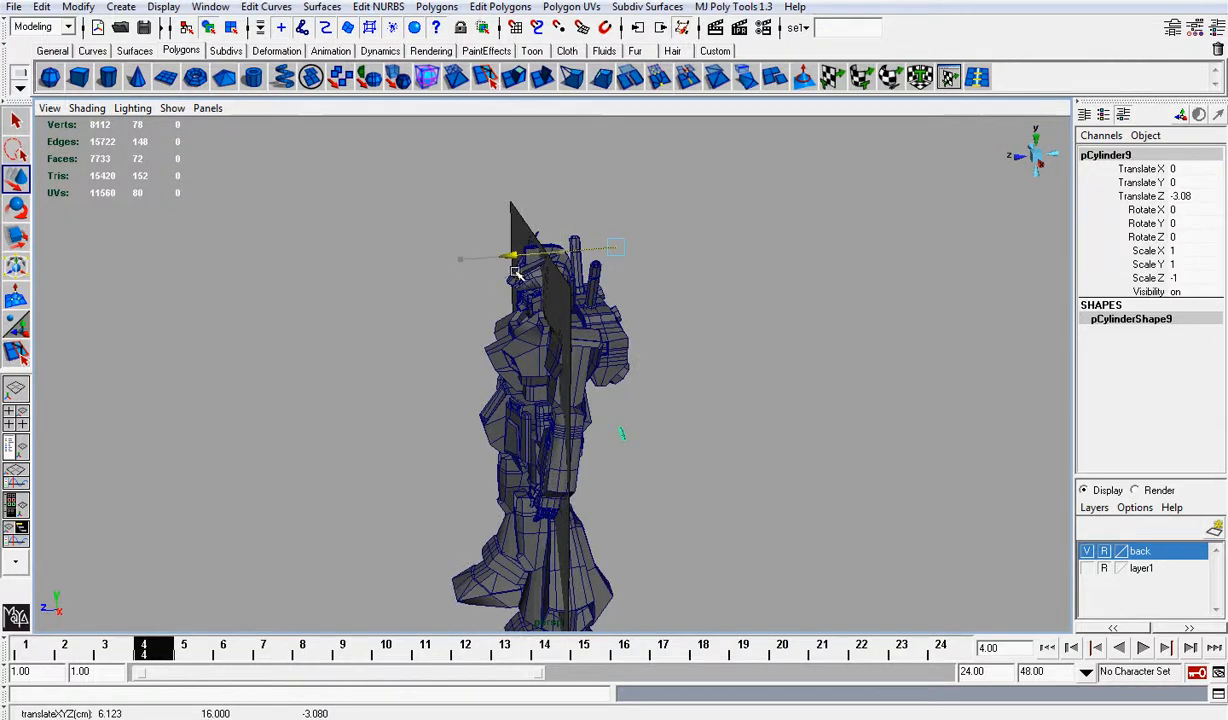
alt+drag(499, 274, 527, 305)
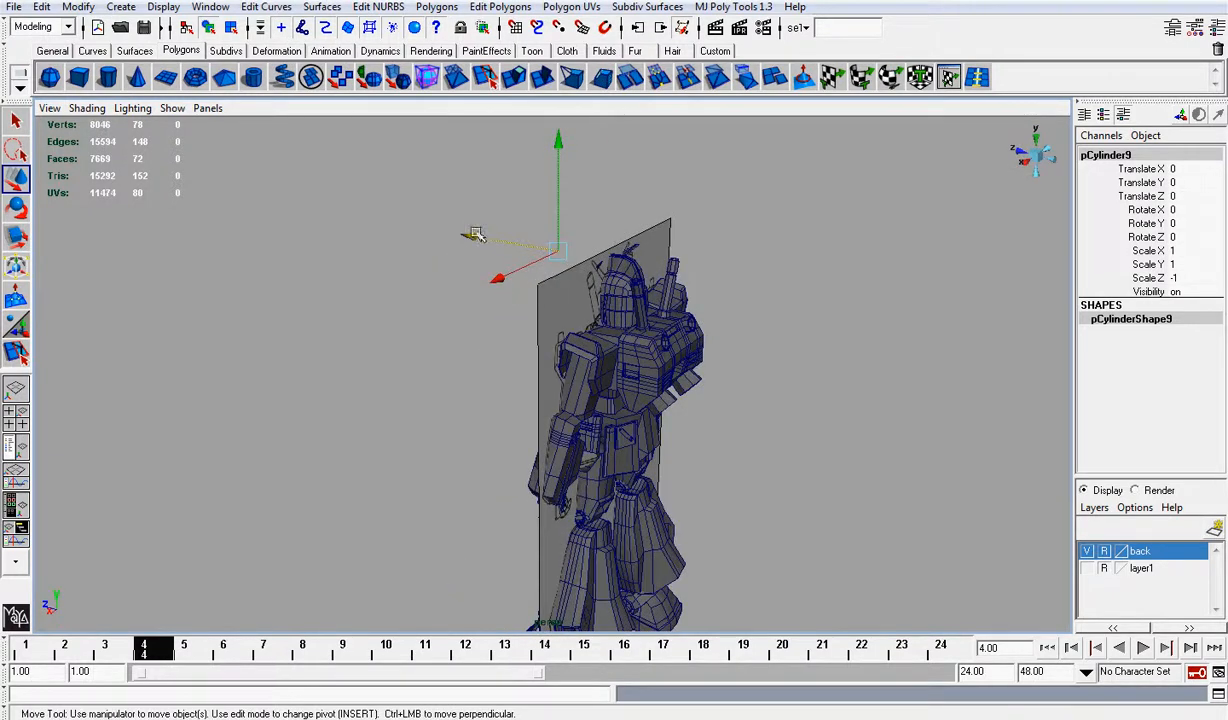
drag(474, 235, 481, 237)
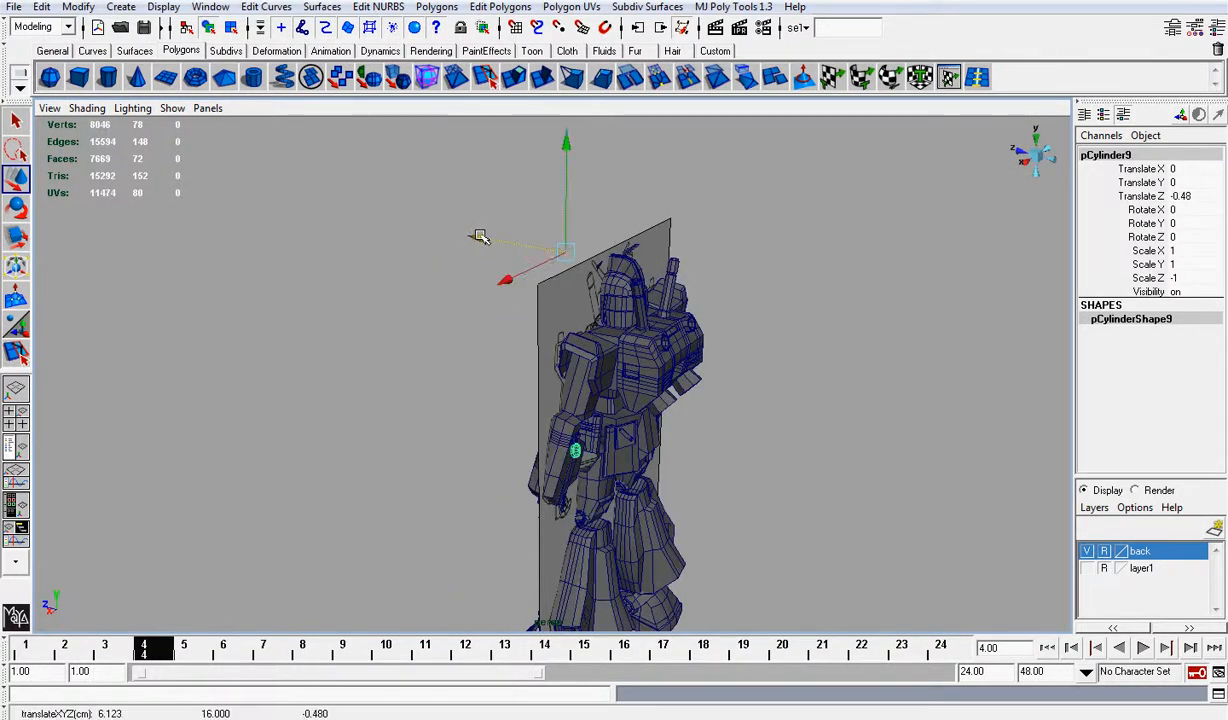
scroll(600, 355, up, 5)
alt+middle_drag(658, 421, 674, 355)
alt+drag(657, 393, 729, 389)
Step: Hide the back reference layer and centre the mirrored disc's pivot on its own geometry
click(1087, 551)
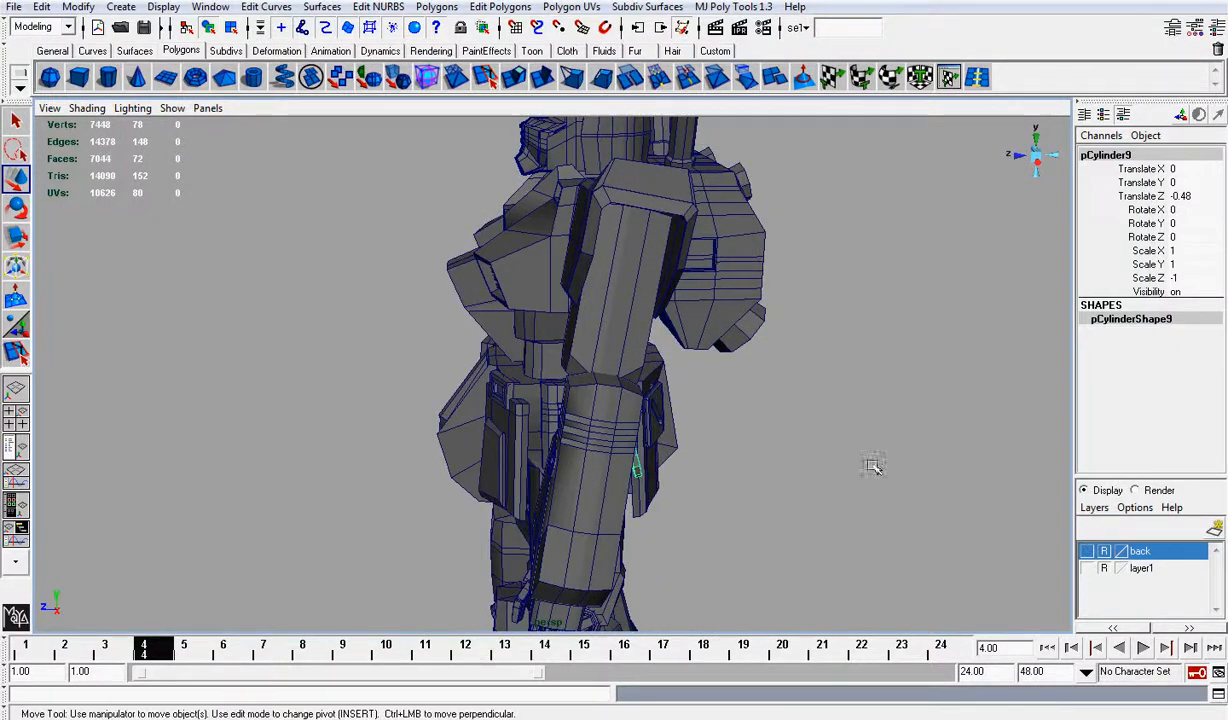
alt+drag(840, 445, 858, 444)
click(78, 7)
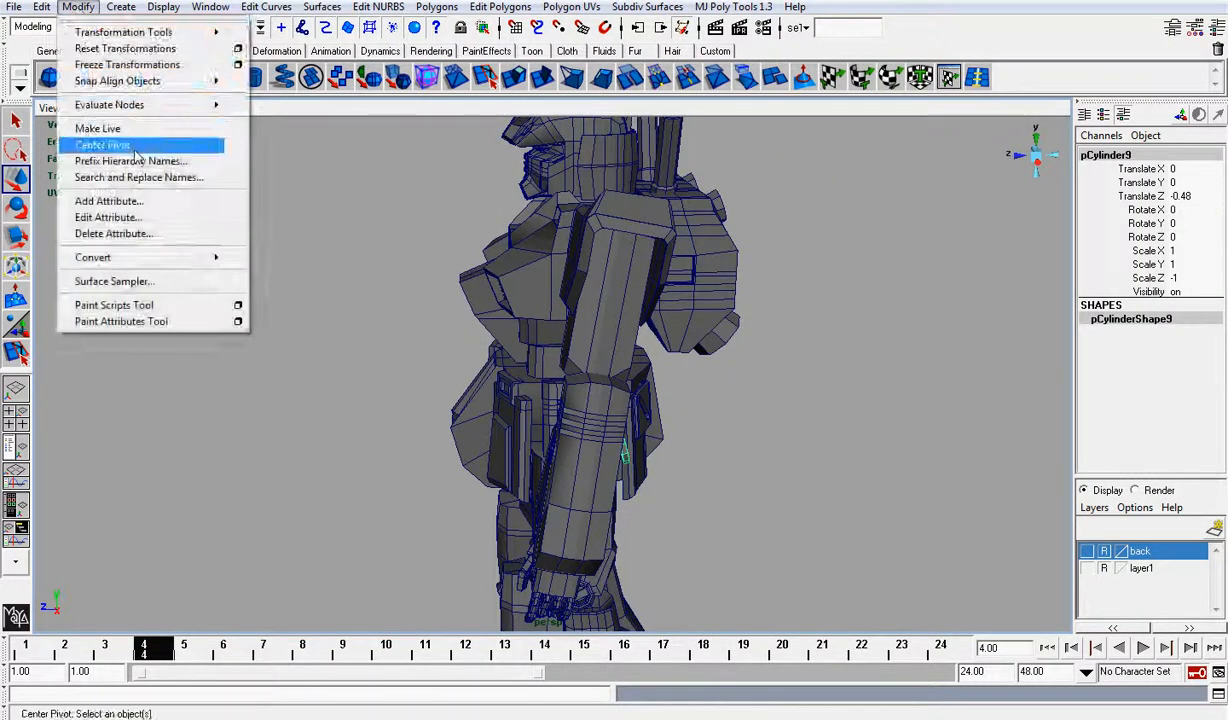
click(102, 144)
Step: Try tilting the mirrored disc about X to about -24.9 degrees against the forearm's rear surface, and discard that copy
scroll(754, 456, up, 5)
alt+drag(754, 456, 757, 387)
key(e)
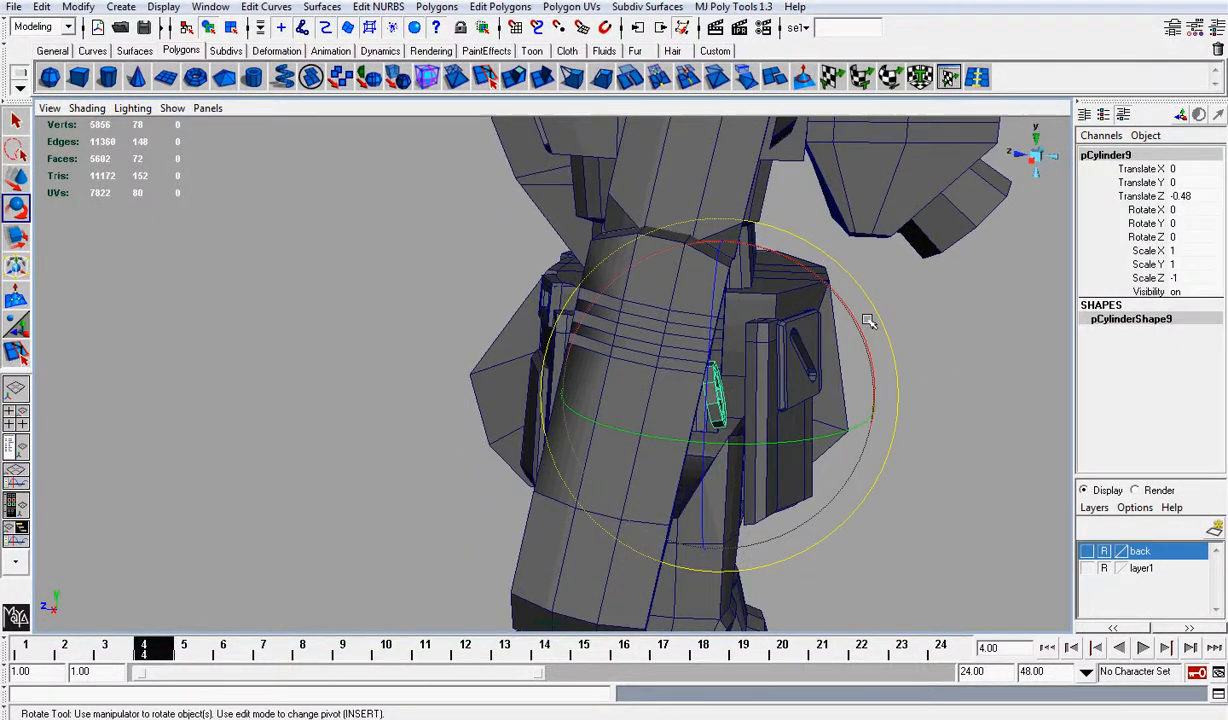
key(minus)
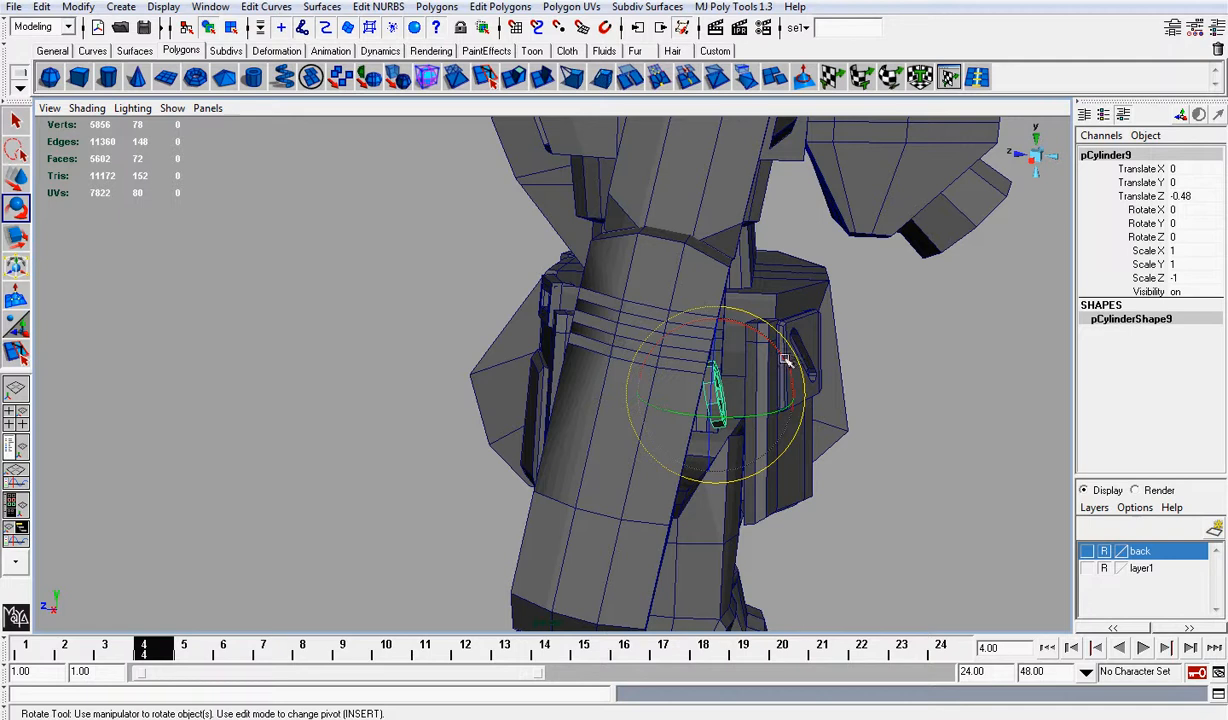
mouse_move(785, 360)
mouse_down()
mouse_move(755, 352)
mouse_move(797, 369)
mouse_move(762, 358)
mouse_move(790, 385)
mouse_up()
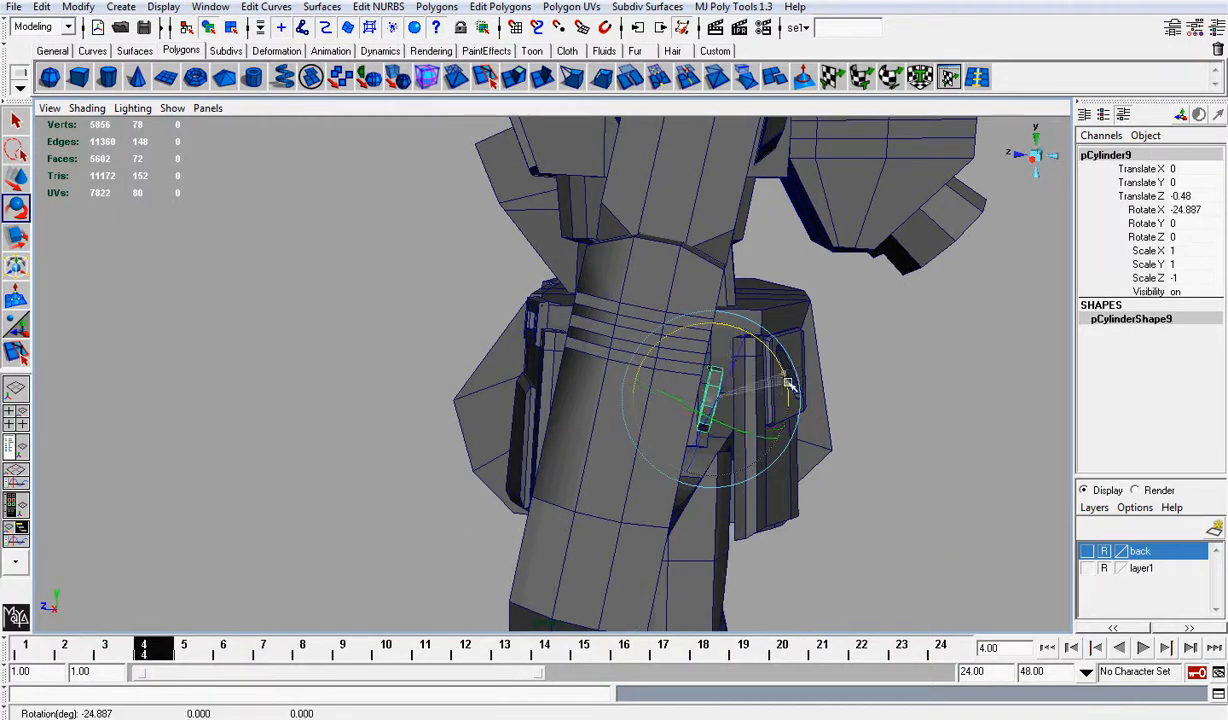
alt+drag(699, 386, 757, 386)
click(759, 386)
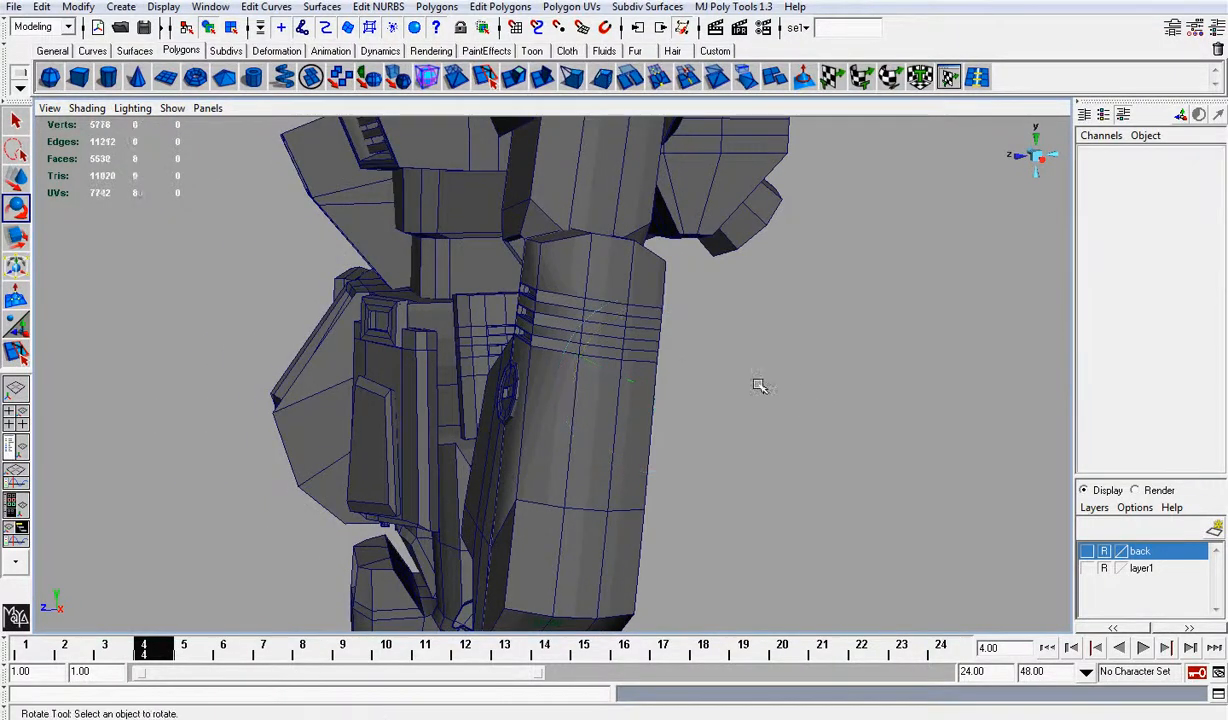
Step: Duplicate the forearm's front disc, centre the copy's pivot, and move it behind the forearm to about -1.99 in Z
click(513, 398)
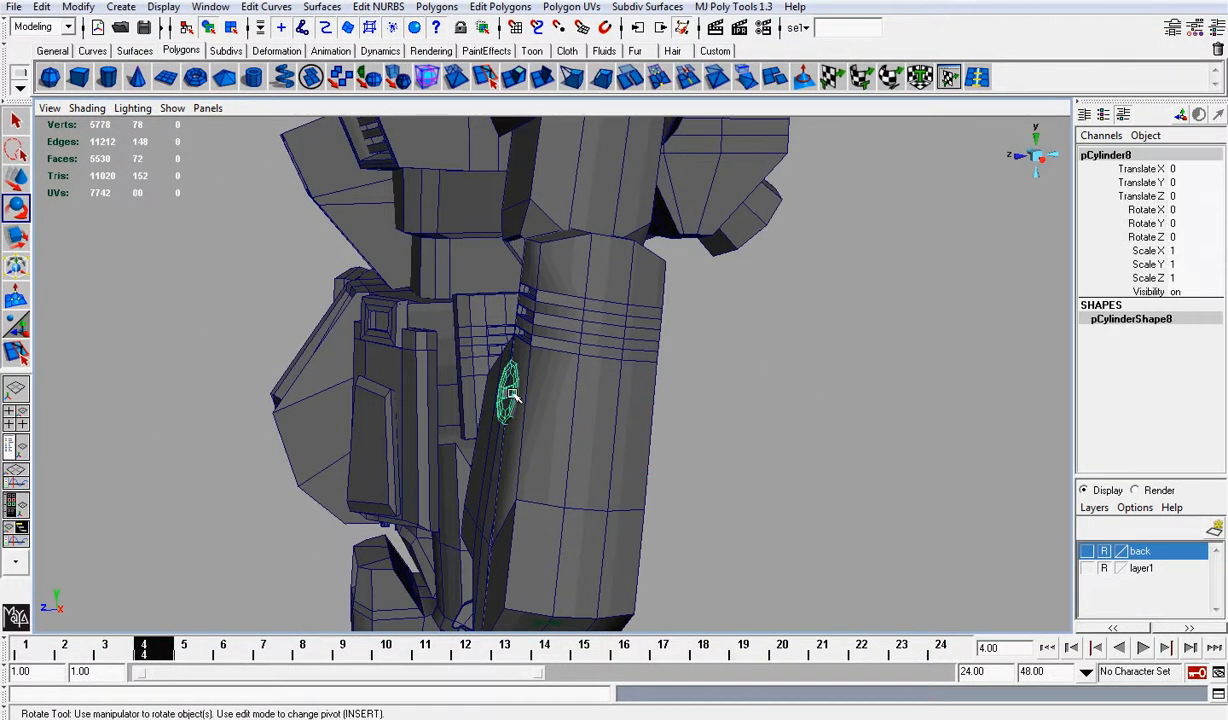
key(w)
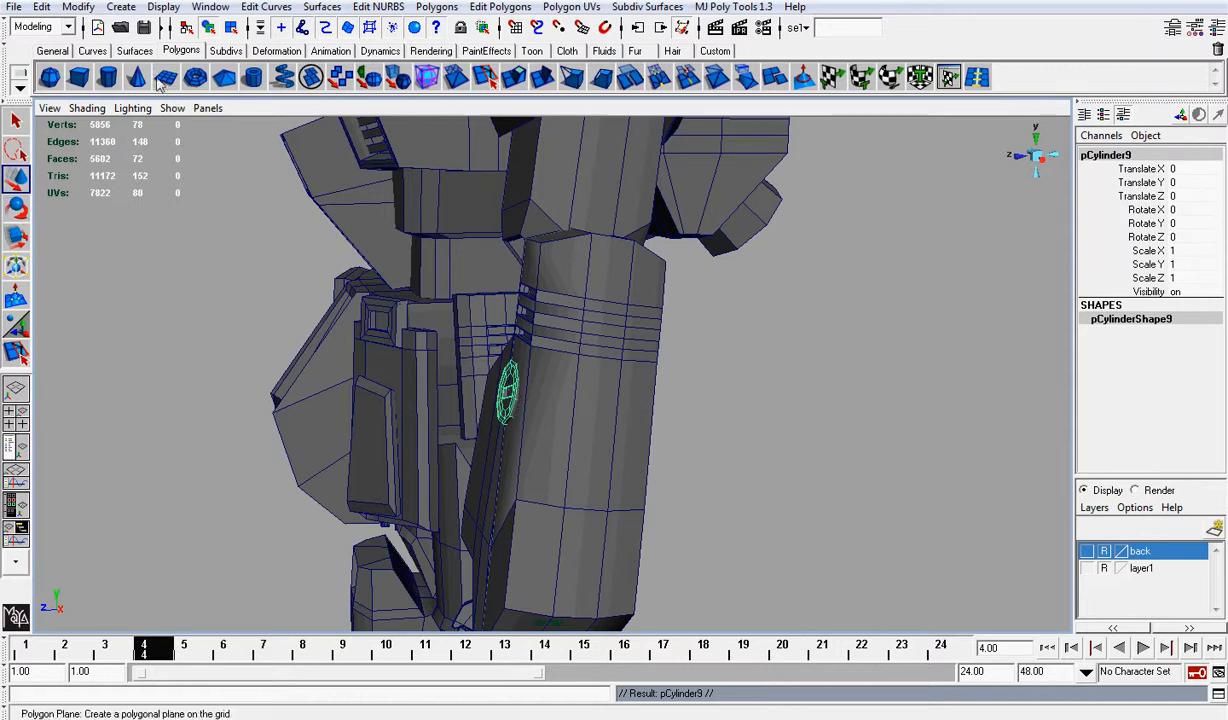
click(85, 8)
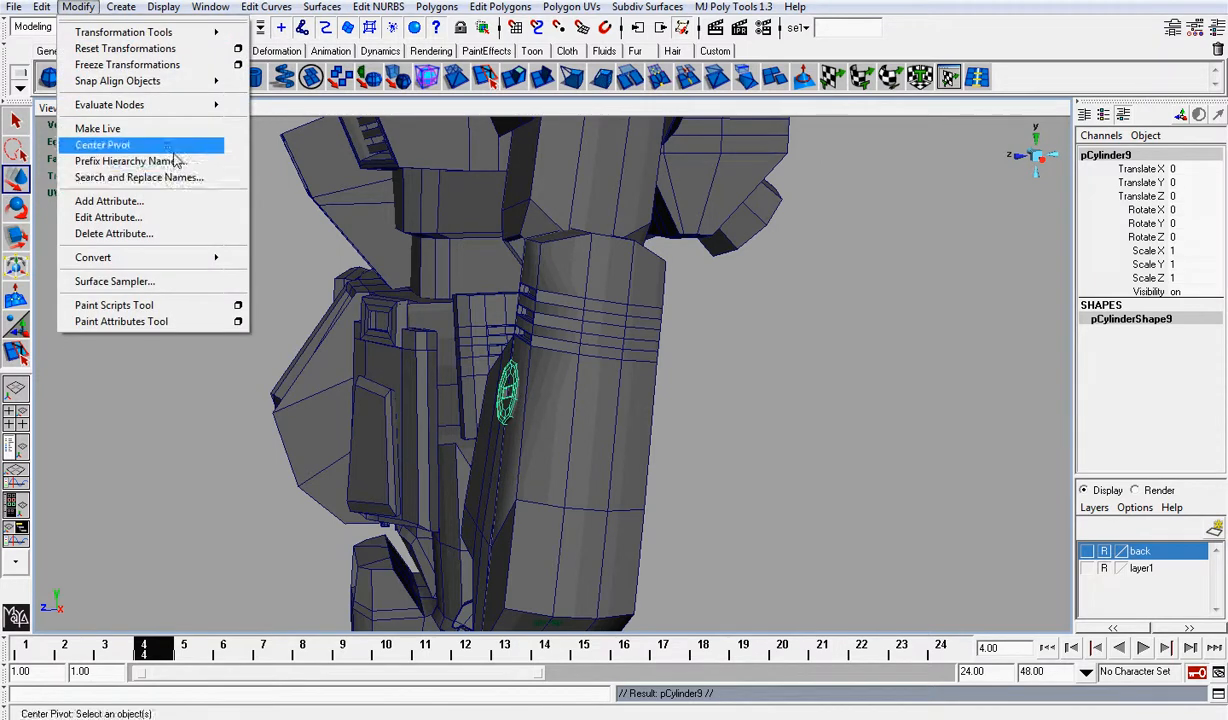
click(168, 154)
drag(462, 395, 531, 402)
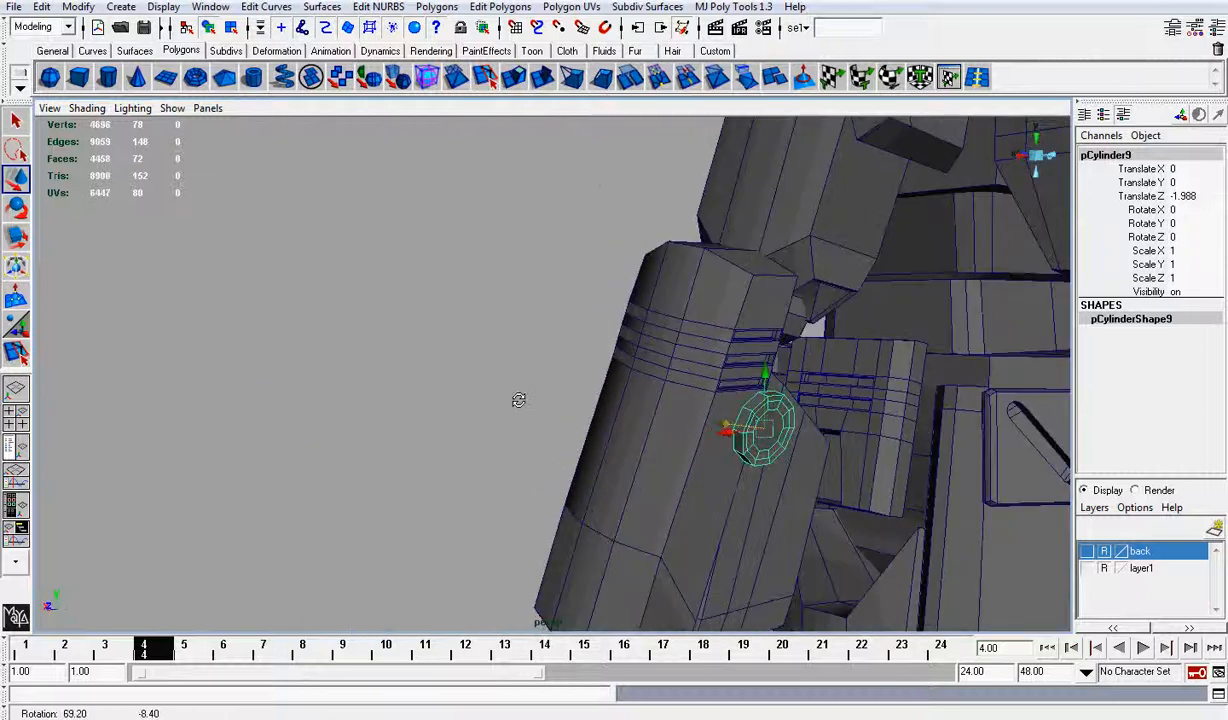
Step: Turn the duplicated disc to face backward by setting its Rotate Y to 180
key(e)
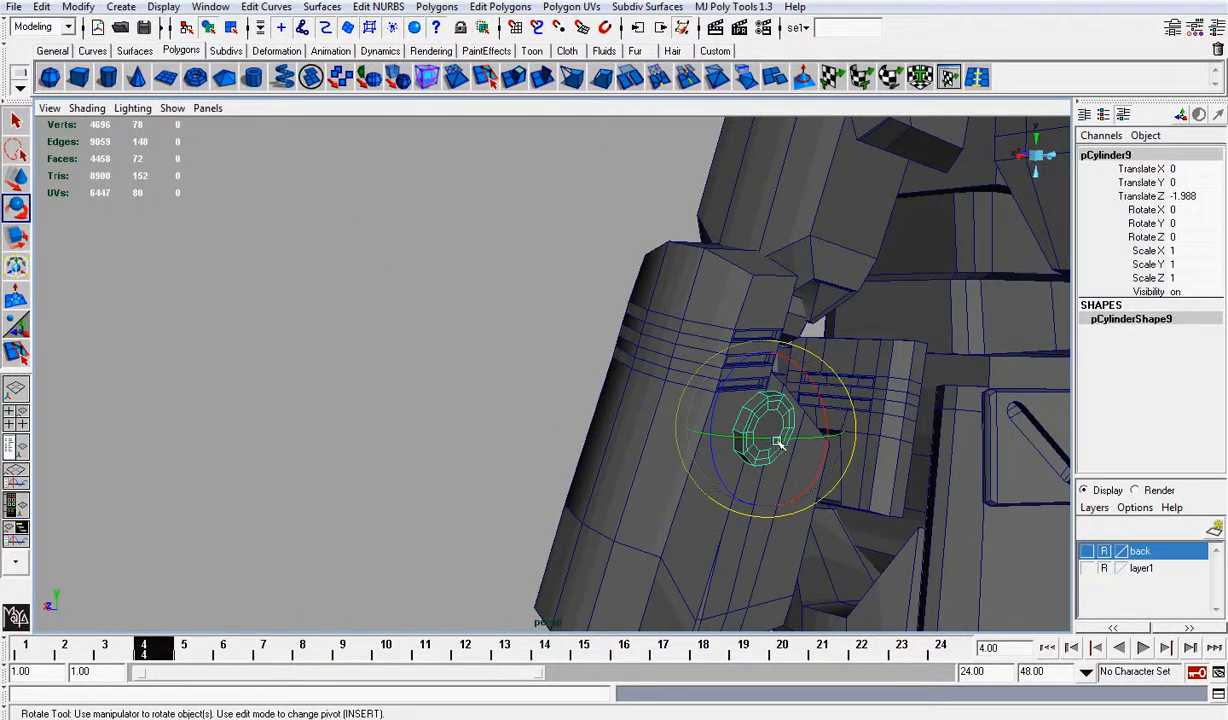
drag(778, 443, 899, 437)
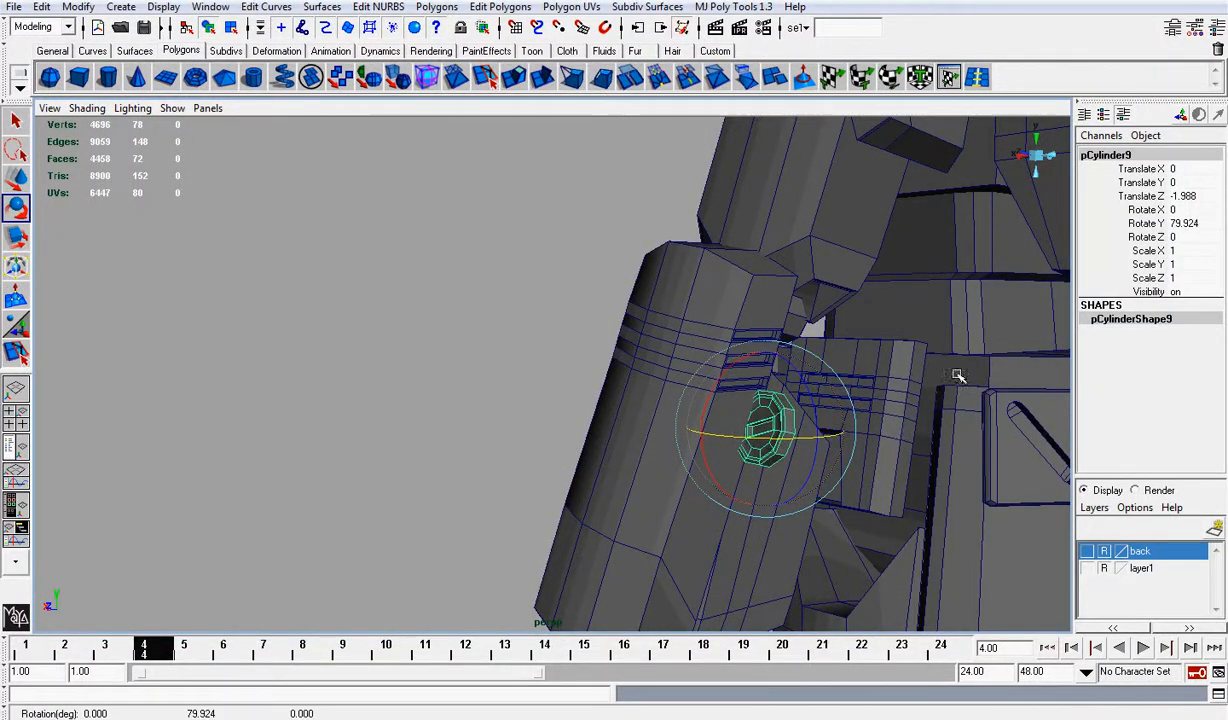
click(1182, 219)
text(90)
key(Return)
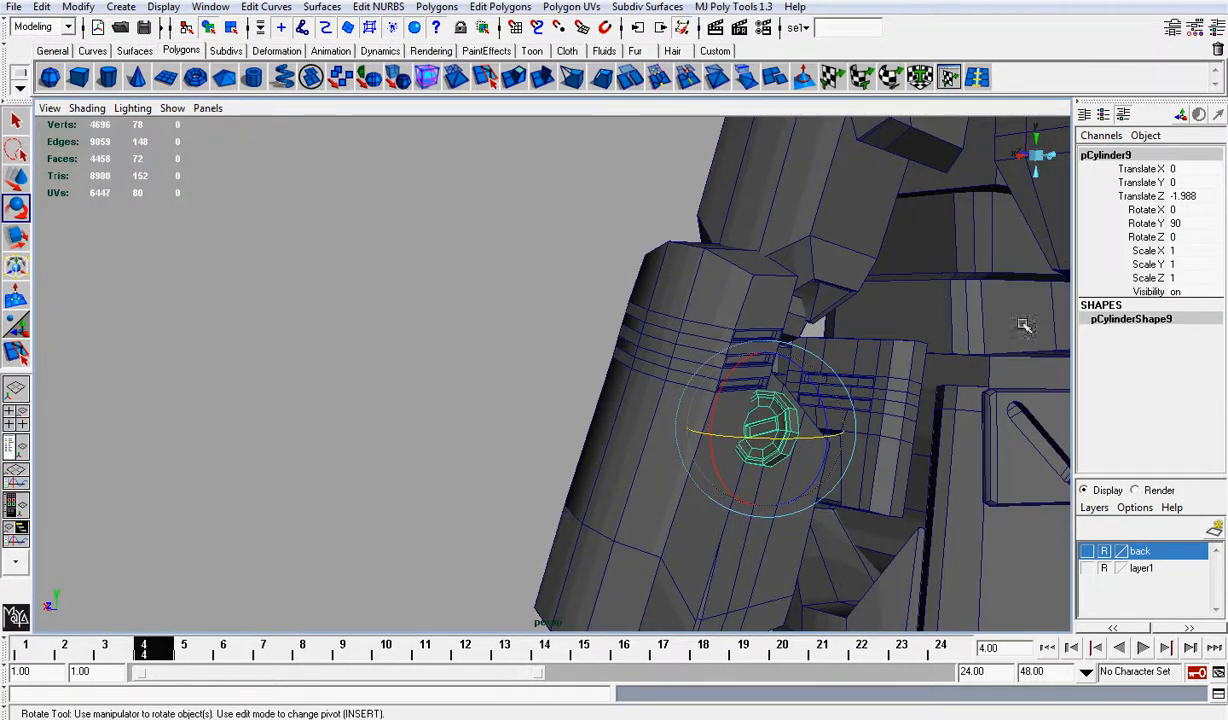
drag(789, 441, 822, 438)
click(1180, 224)
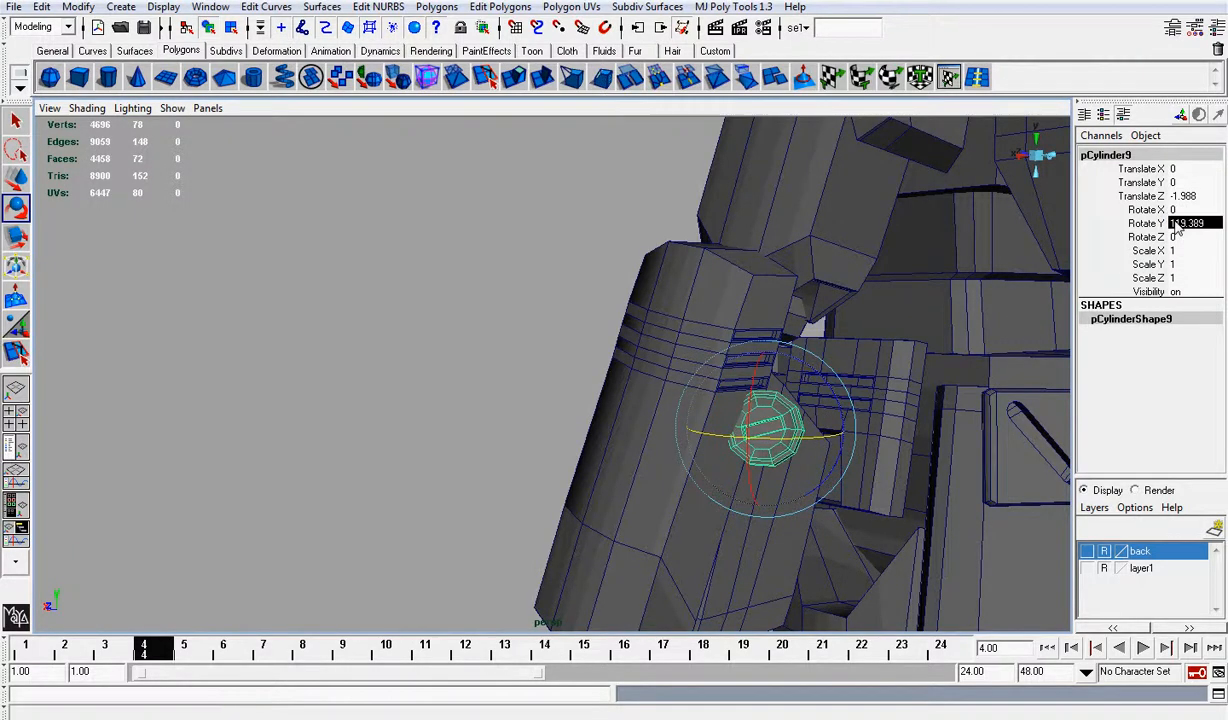
text(180)
key(Return)
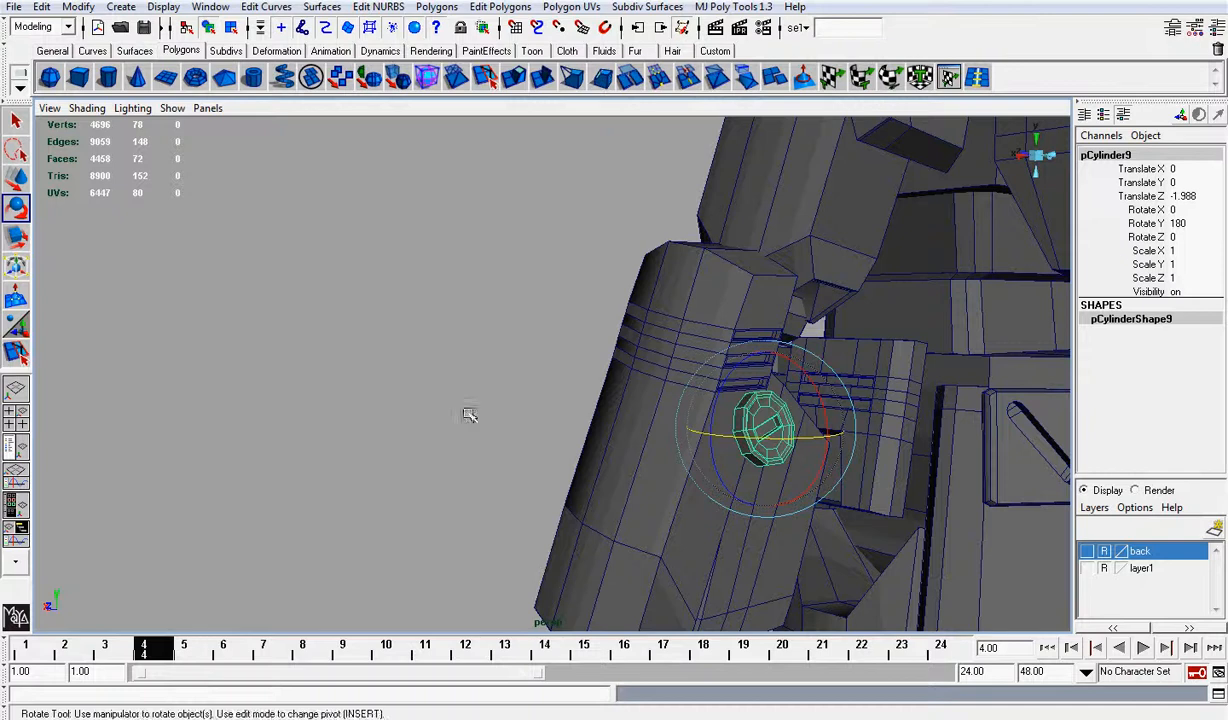
Step: Tilt the rear disc to about 25.3 degrees in X and fit it against the forearm at about Y -0.124, Z -1.66
alt+drag(466, 417, 543, 335)
alt+middle_drag(818, 365, 762, 356)
alt+drag(830, 402, 784, 424)
key(w)
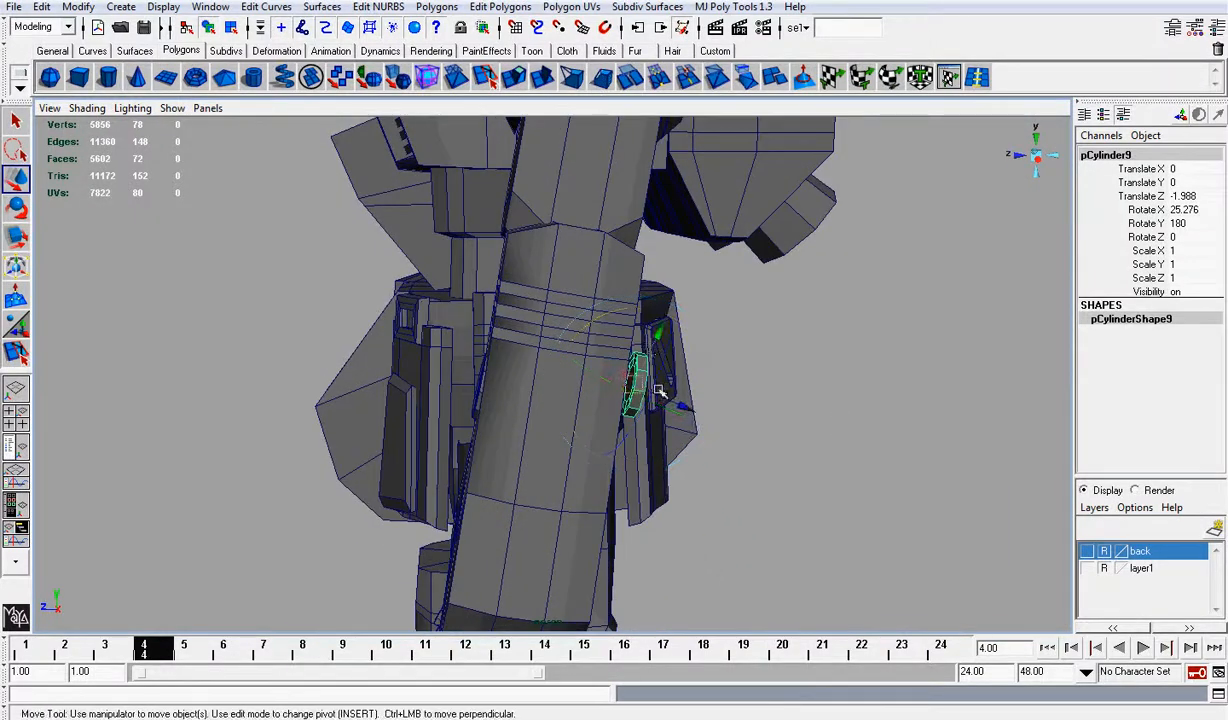
drag(667, 336, 659, 346)
alt+drag(762, 375, 834, 432)
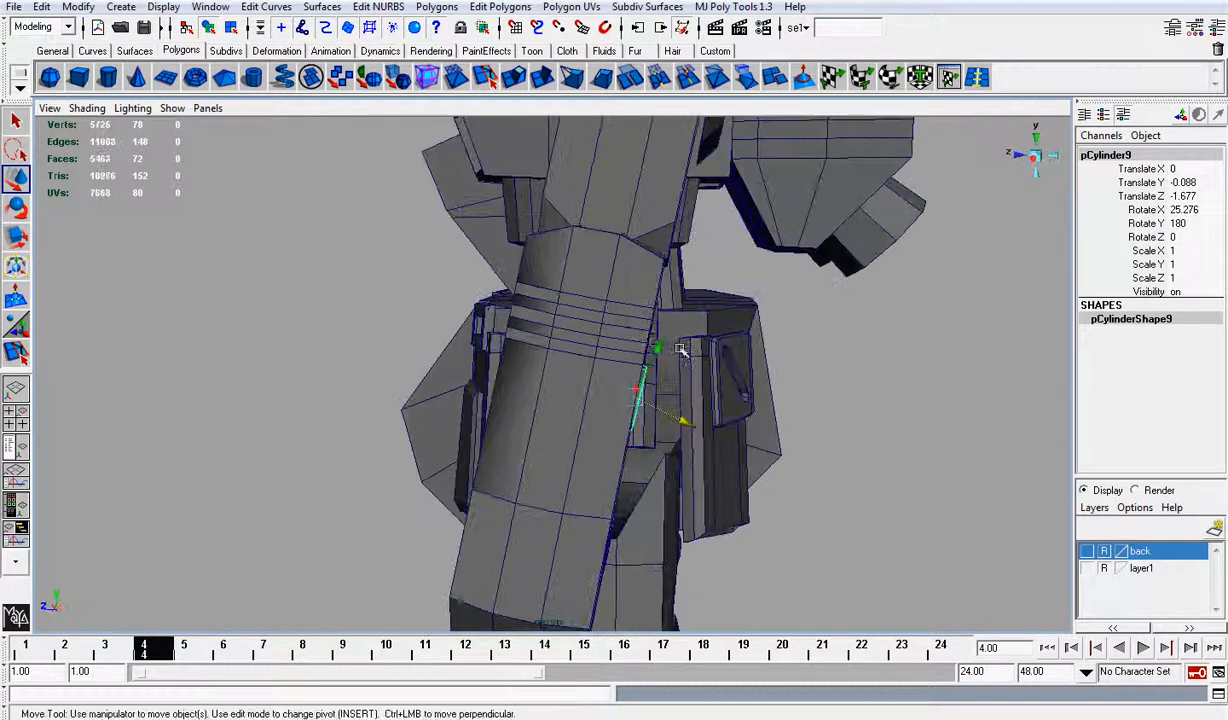
drag(657, 345, 632, 333)
alt+drag(632, 333, 608, 367)
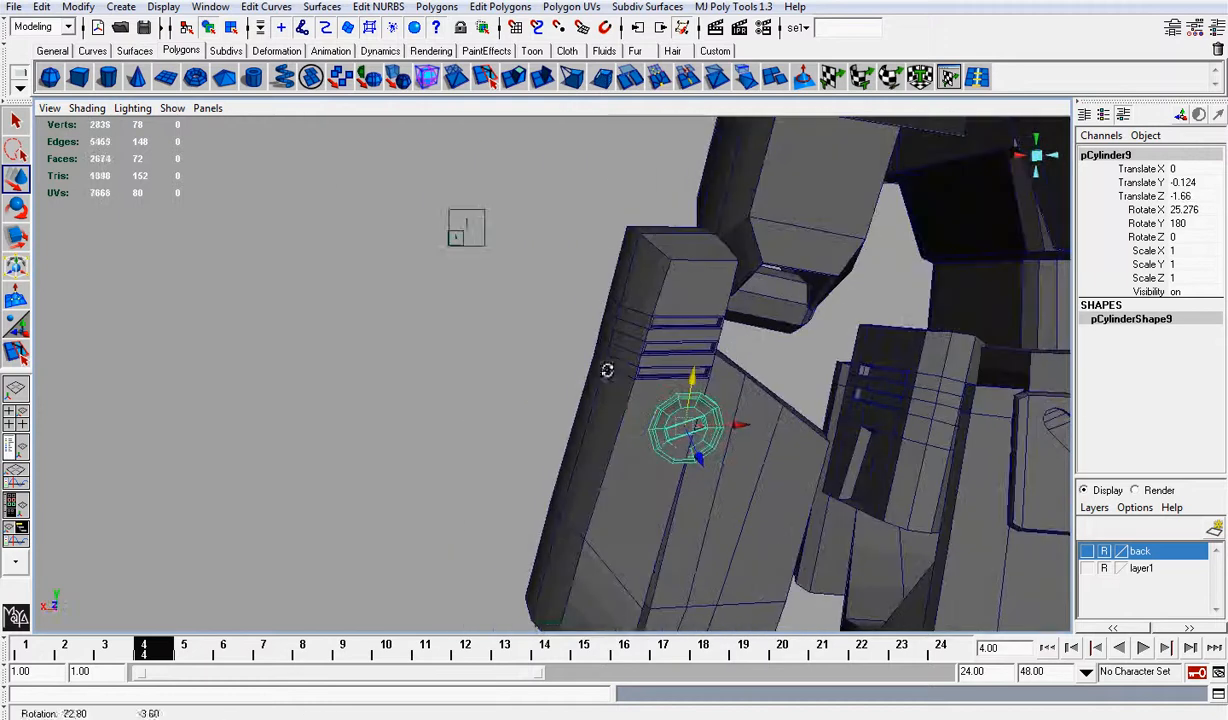
Step: Freeze the rear disc's transformations, save the scene, and clear the selection
click(78, 7)
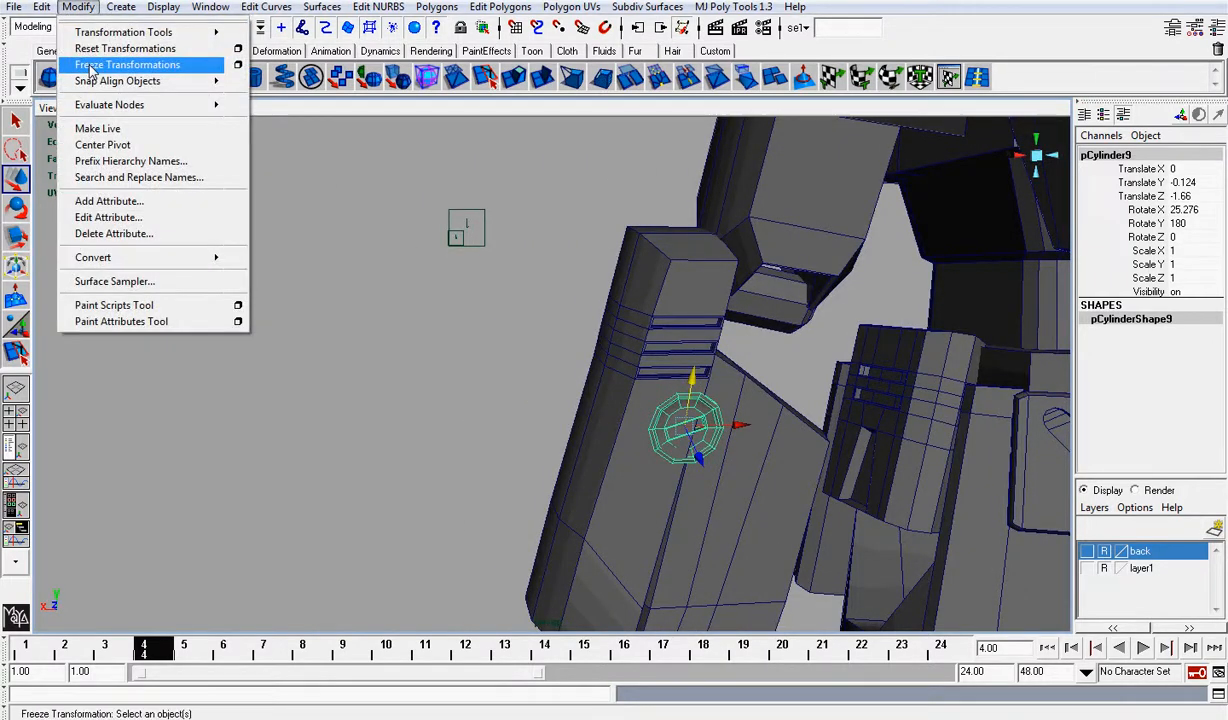
click(92, 67)
key(q)
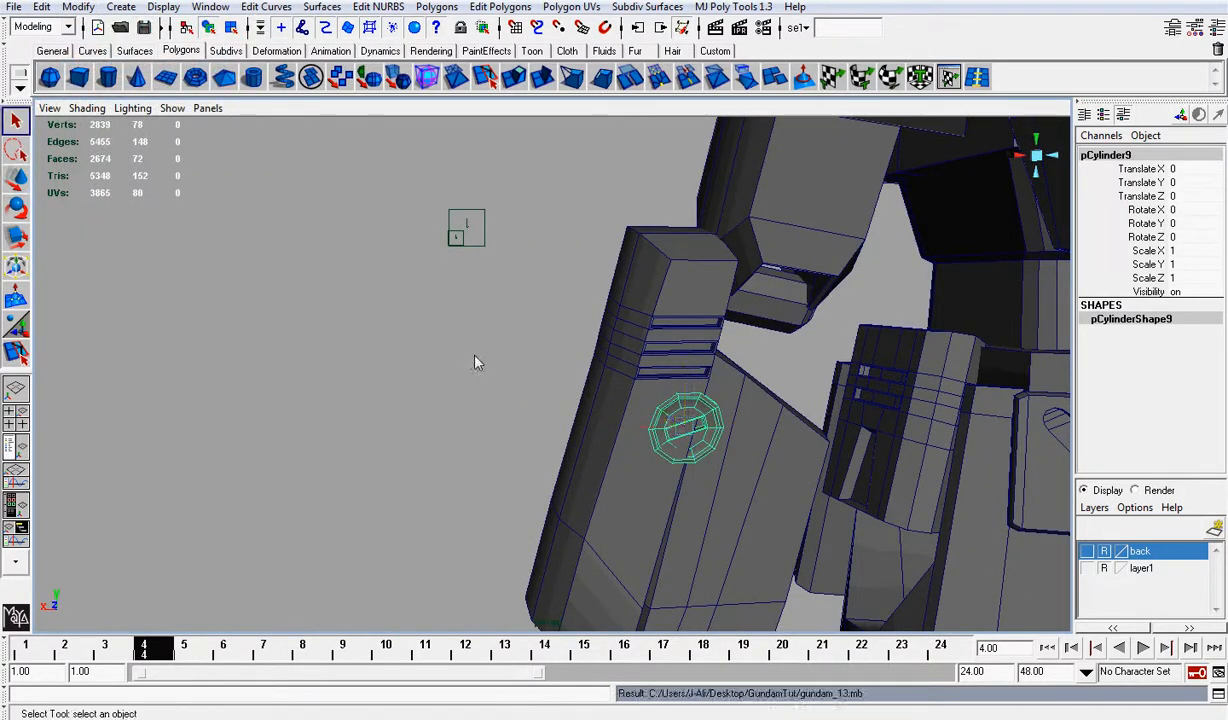
click(470, 355)
Step: Nudge the rear disc along Z to about -0.06 so it sits properly on the forearm's rear surface
alt+drag(488, 356, 496, 350)
click(727, 420)
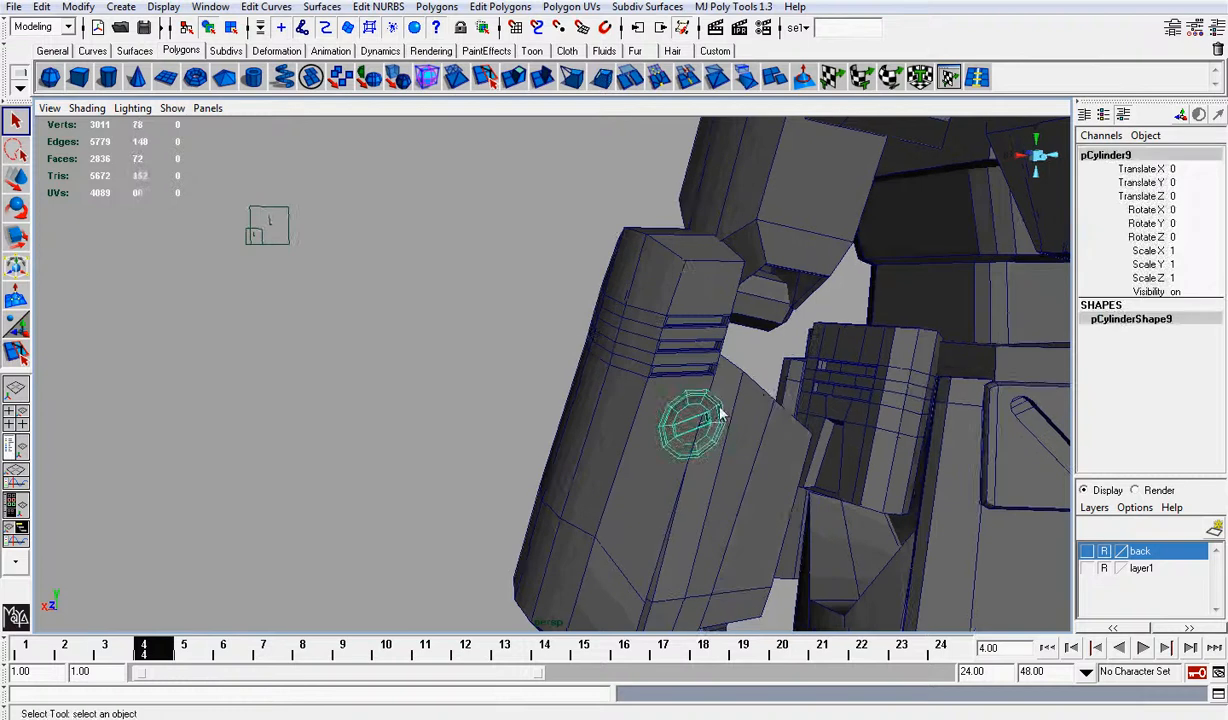
key(w)
drag(655, 408, 668, 422)
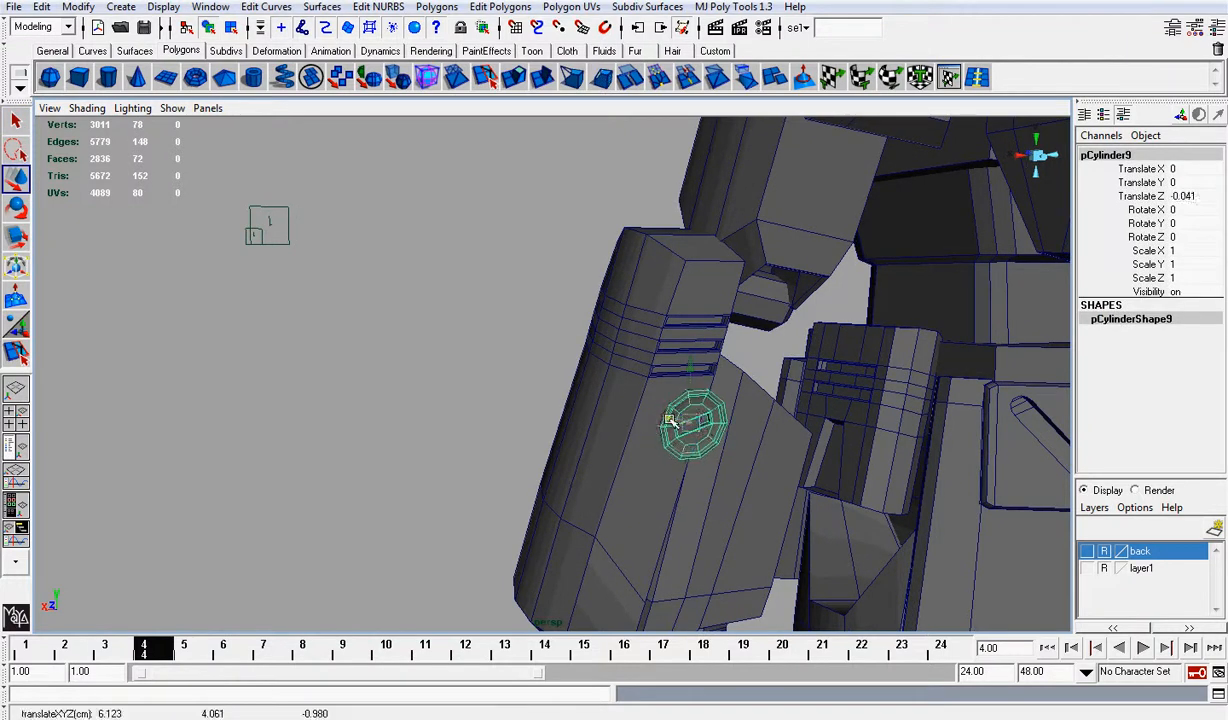
click(417, 323)
Step: Examine the robot from the front, including the upper body and a close view of the head and face
alt+drag(417, 323, 621, 371)
scroll(694, 366, down, 5)
scroll(617, 366, down, 4)
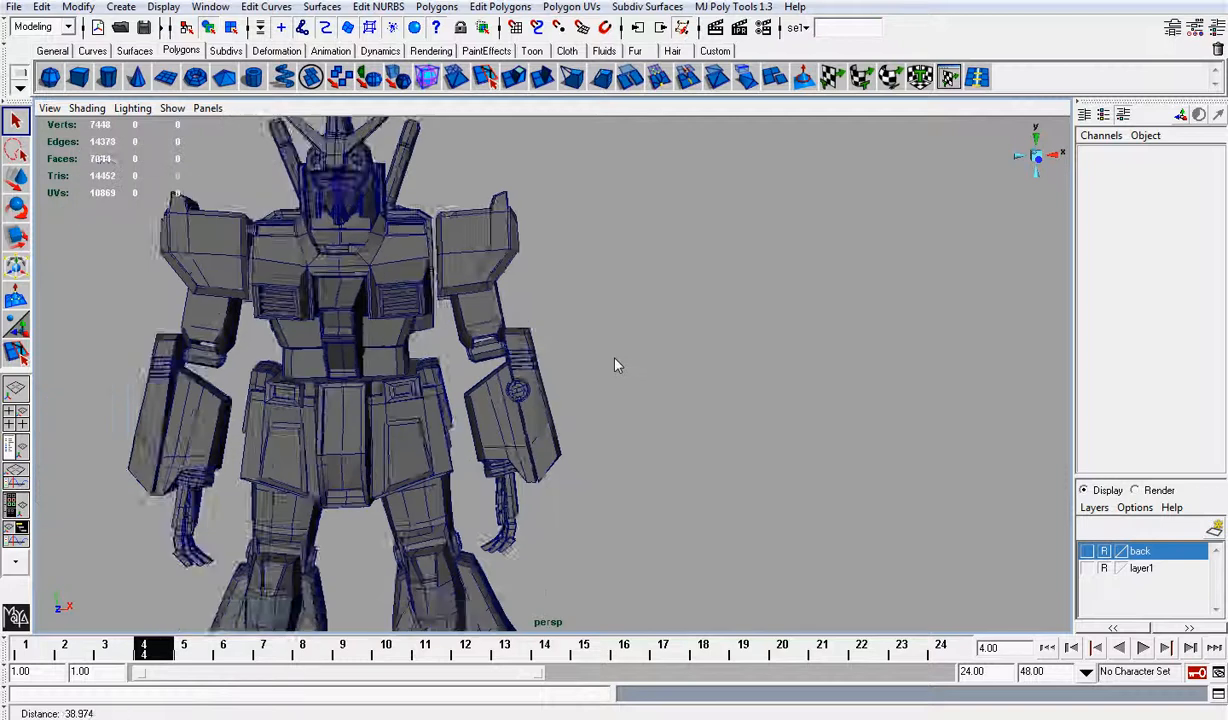
scroll(639, 370, up, 5)
alt+middle_drag(607, 266, 710, 485)
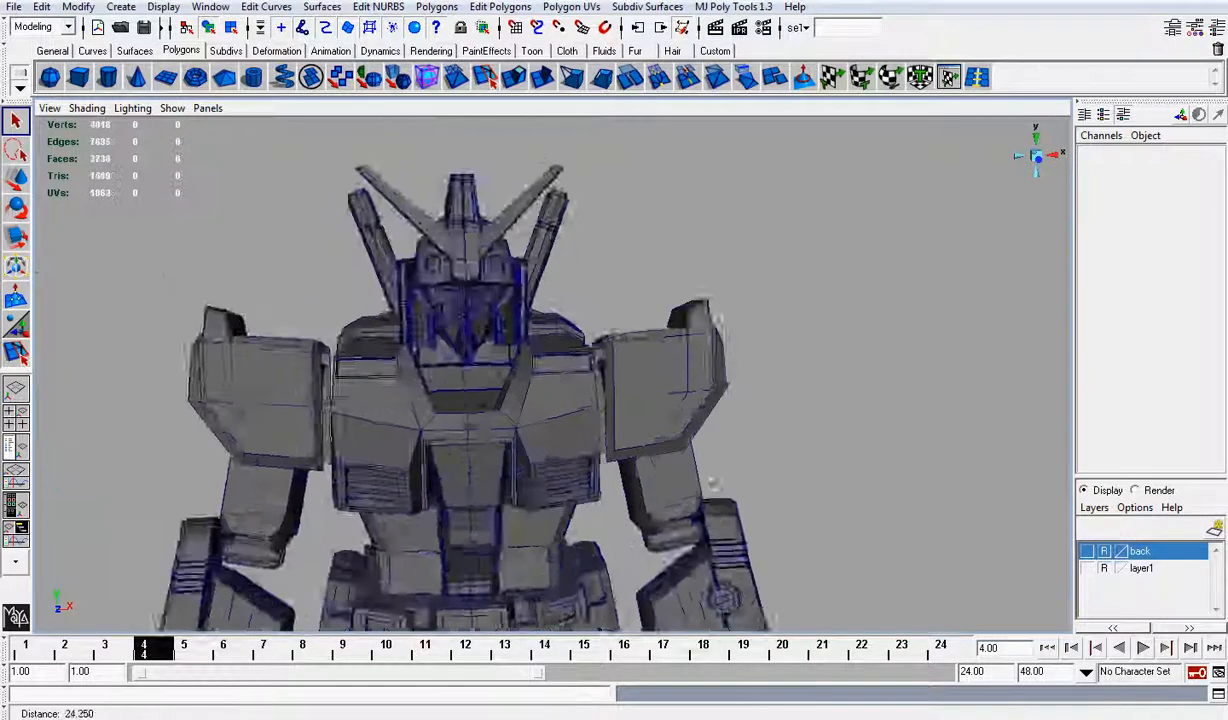
scroll(637, 383, up, 4)
scroll(562, 312, up, 4)
alt+middle_drag(562, 312, 743, 469)
alt+drag(743, 469, 704, 433)
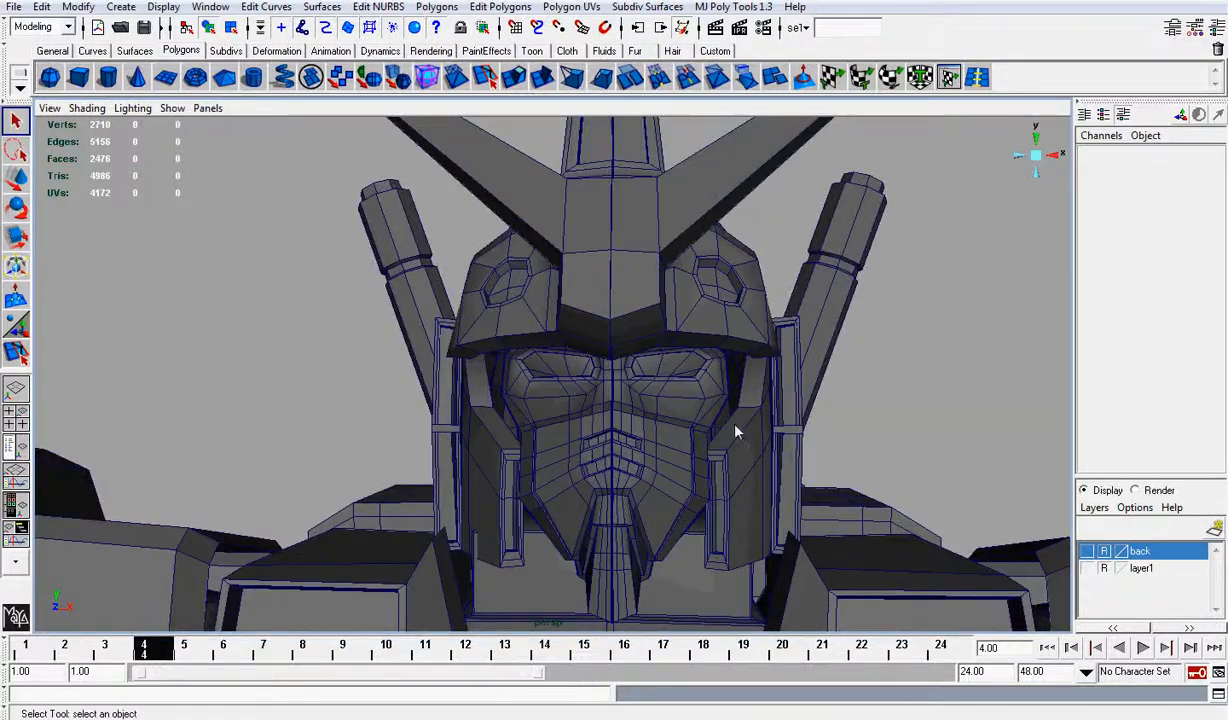
scroll(720, 418, down, 6)
Step: Inspect the head without the wireframe overlay on the shading, and restore the overlay
click(88, 108)
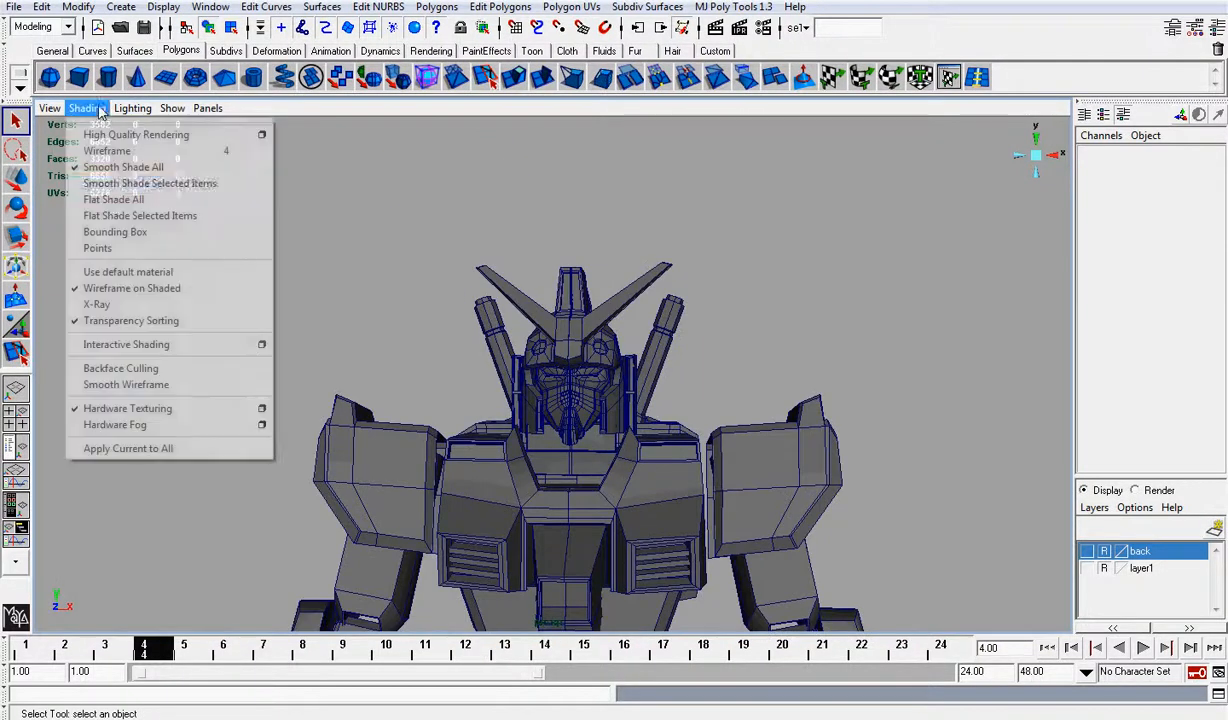
click(131, 288)
scroll(707, 408, up, 5)
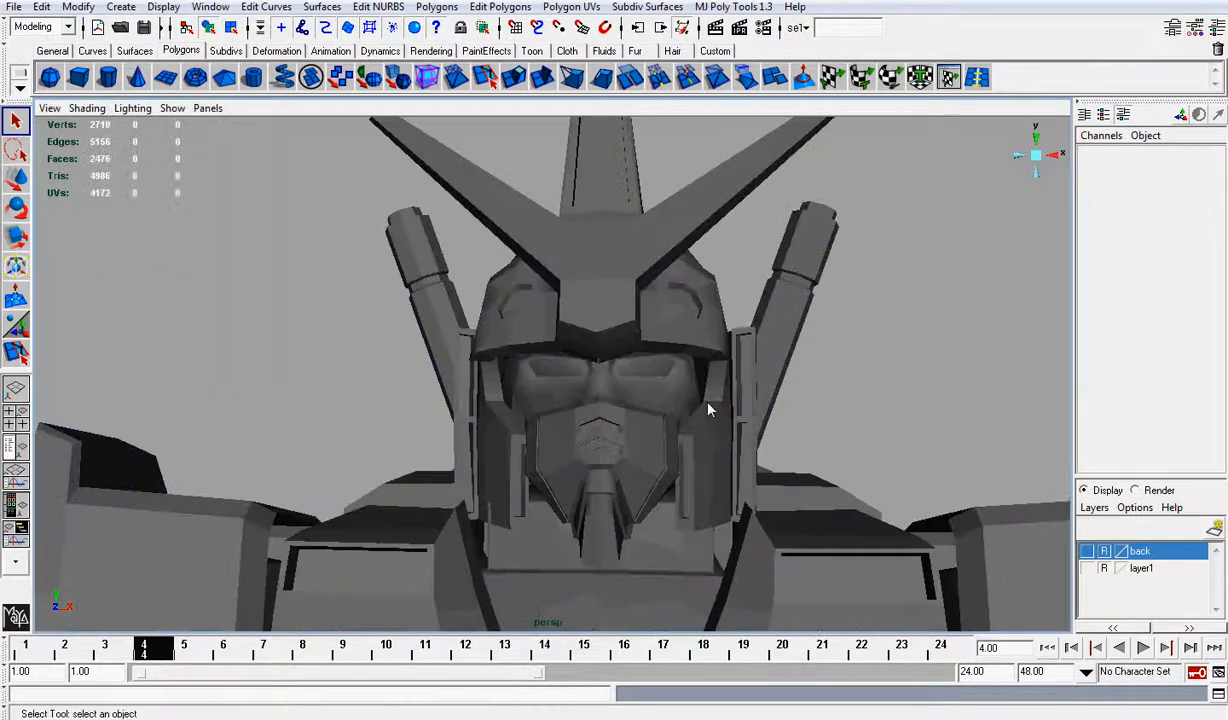
alt+drag(708, 410, 676, 395)
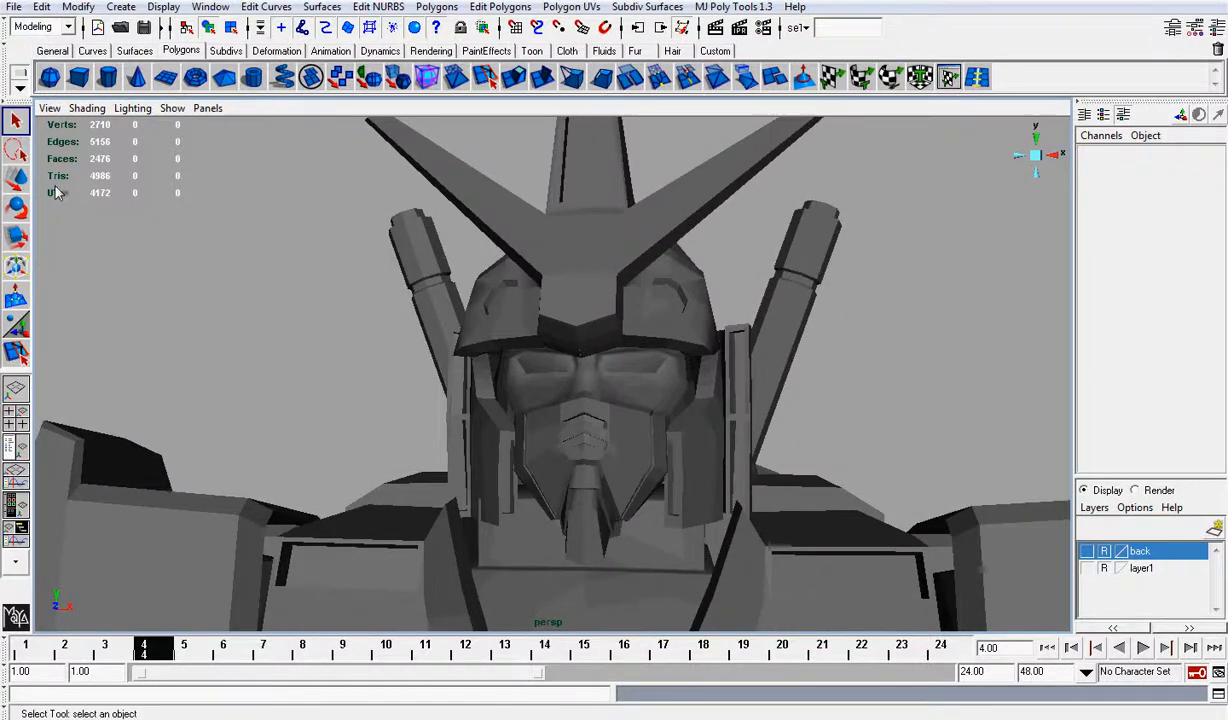
click(87, 108)
click(131, 286)
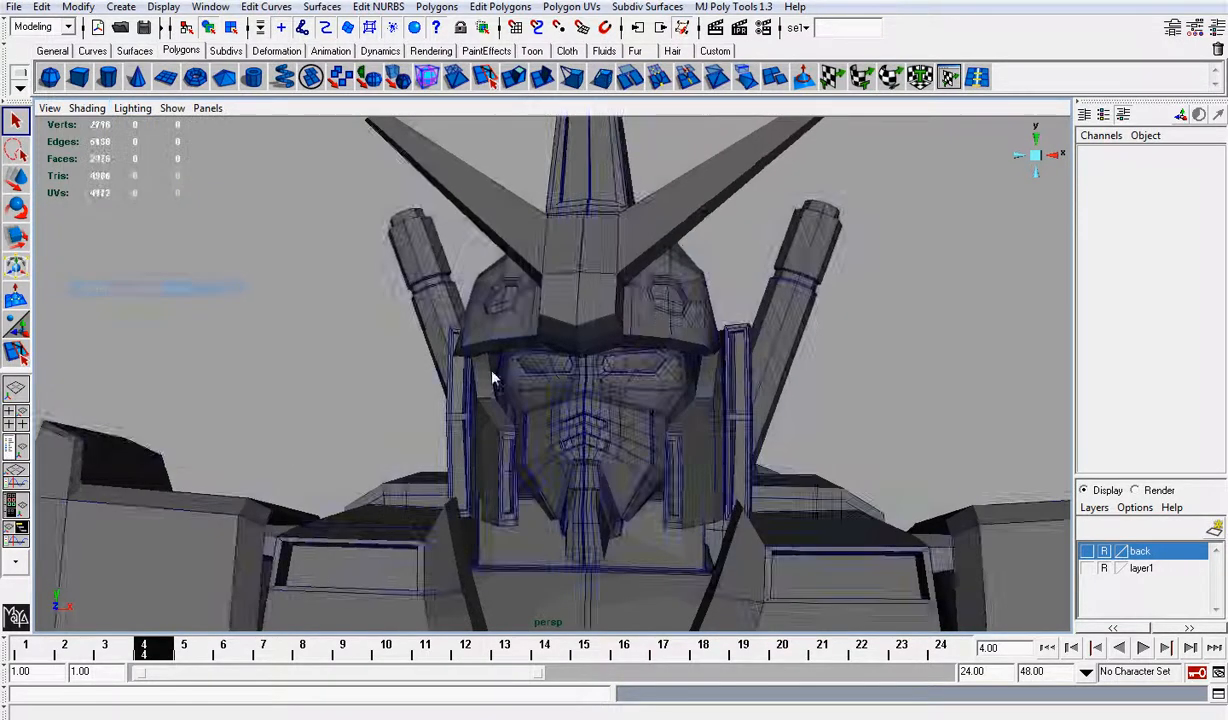
Step: Save the scene with the robot's upper body in view
scroll(700, 407, down, 5)
alt+middle_drag(664, 491, 709, 303)
key(ctrl+s)
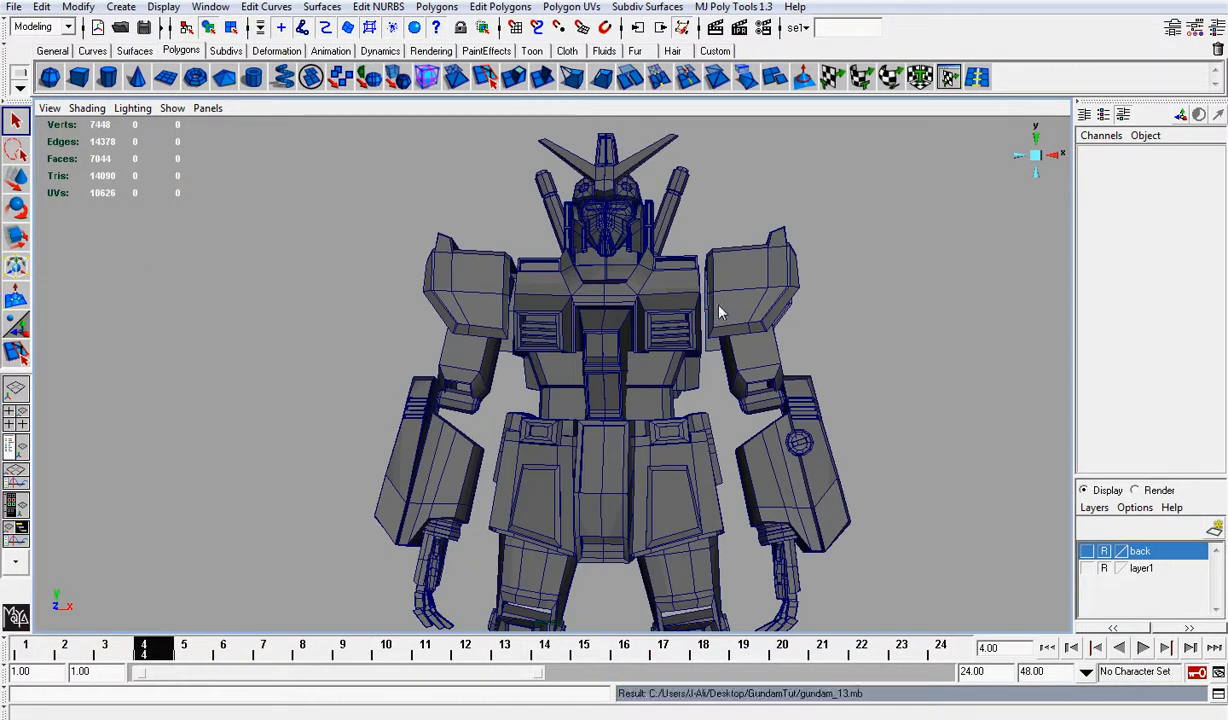
Step: Show the layer1 reference drawings and compare the arms and legs of the model with them
alt+drag(720, 308, 800, 407)
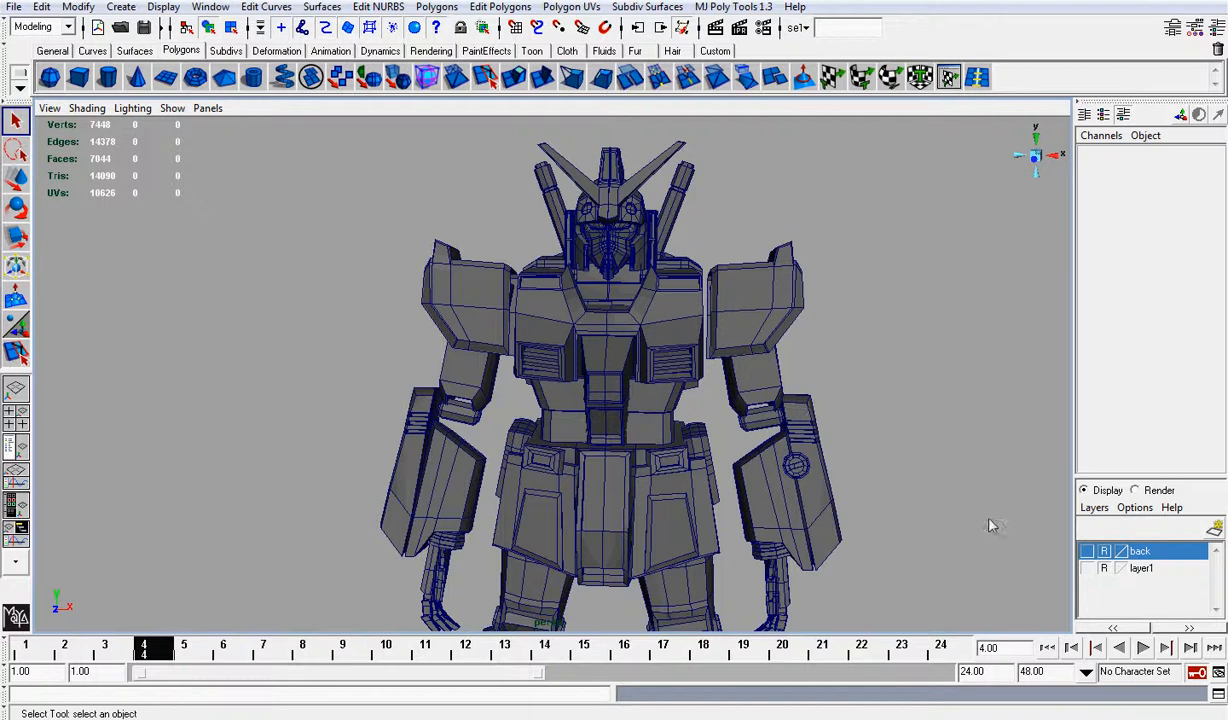
click(1087, 568)
alt+middle_drag(828, 526, 828, 394)
scroll(828, 394, down, 3)
scroll(828, 394, up, 5)
alt+drag(800, 315, 673, 288)
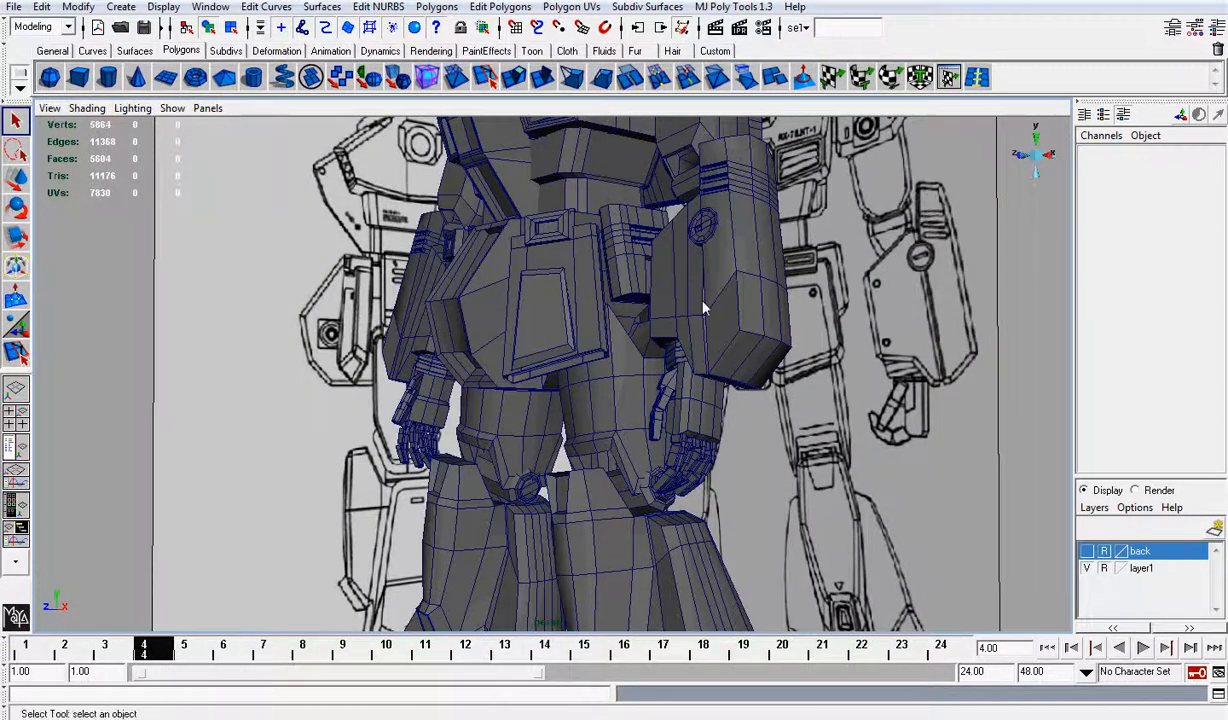
Step: Select the entire robot model in front of the reference drawings and delete it
key(a)
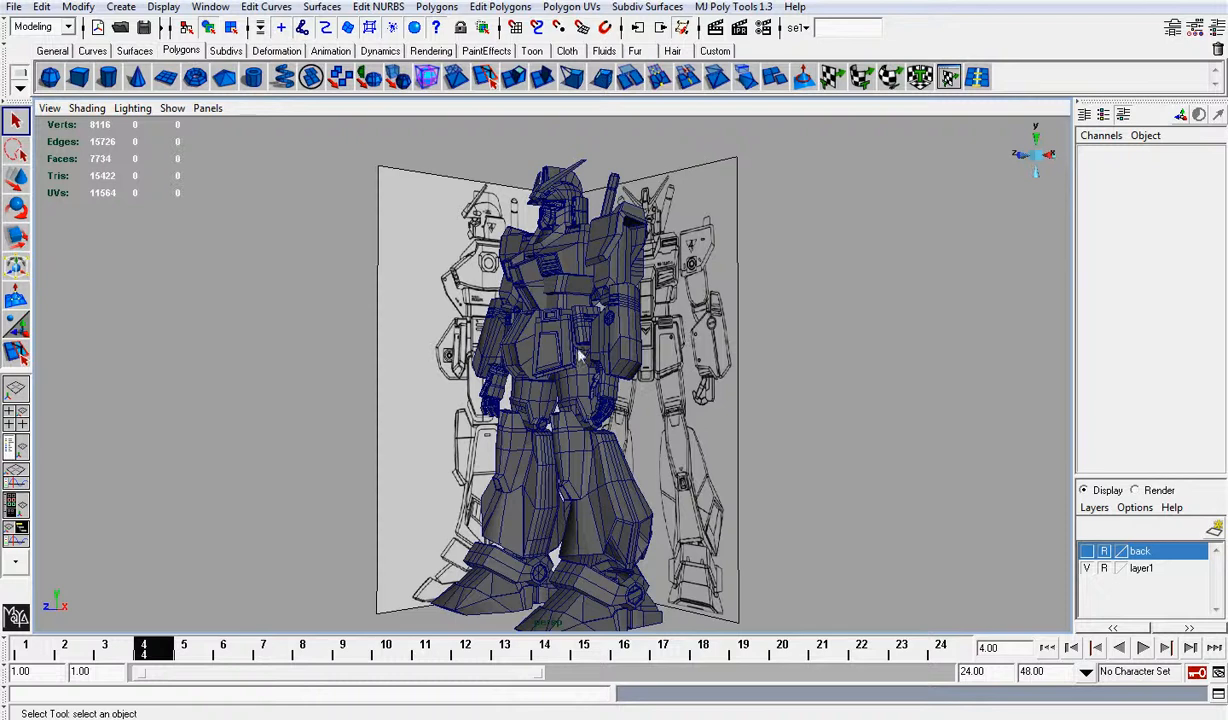
alt+drag(580, 355, 680, 352)
drag(468, 165, 828, 632)
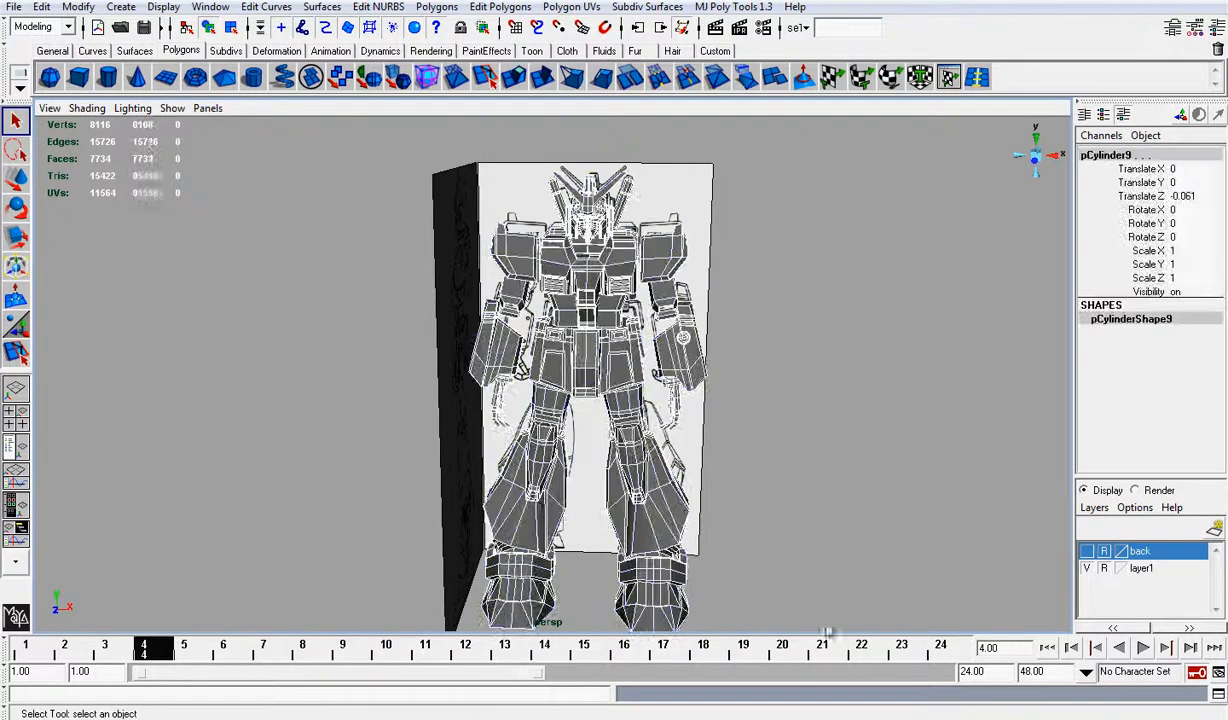
key(Delete)
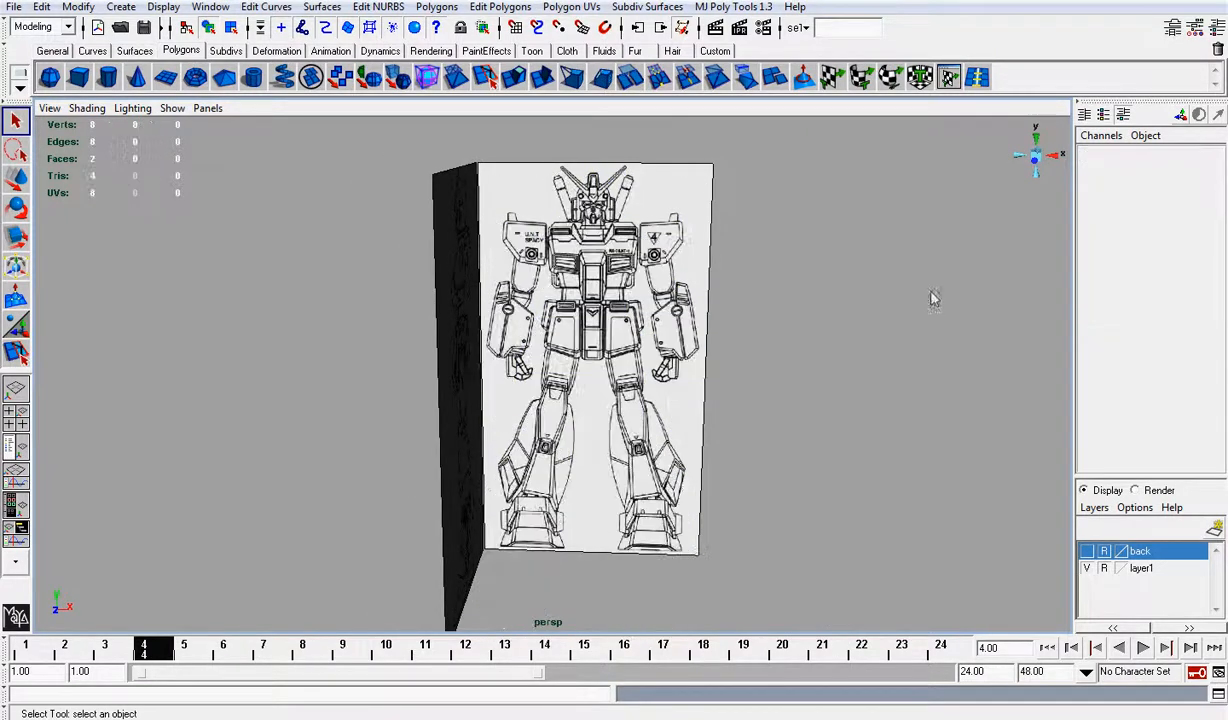
Step: Create a polygon sphere at the origin in the front view, with 10 axis and 10 height subdivisions
click(1035, 165)
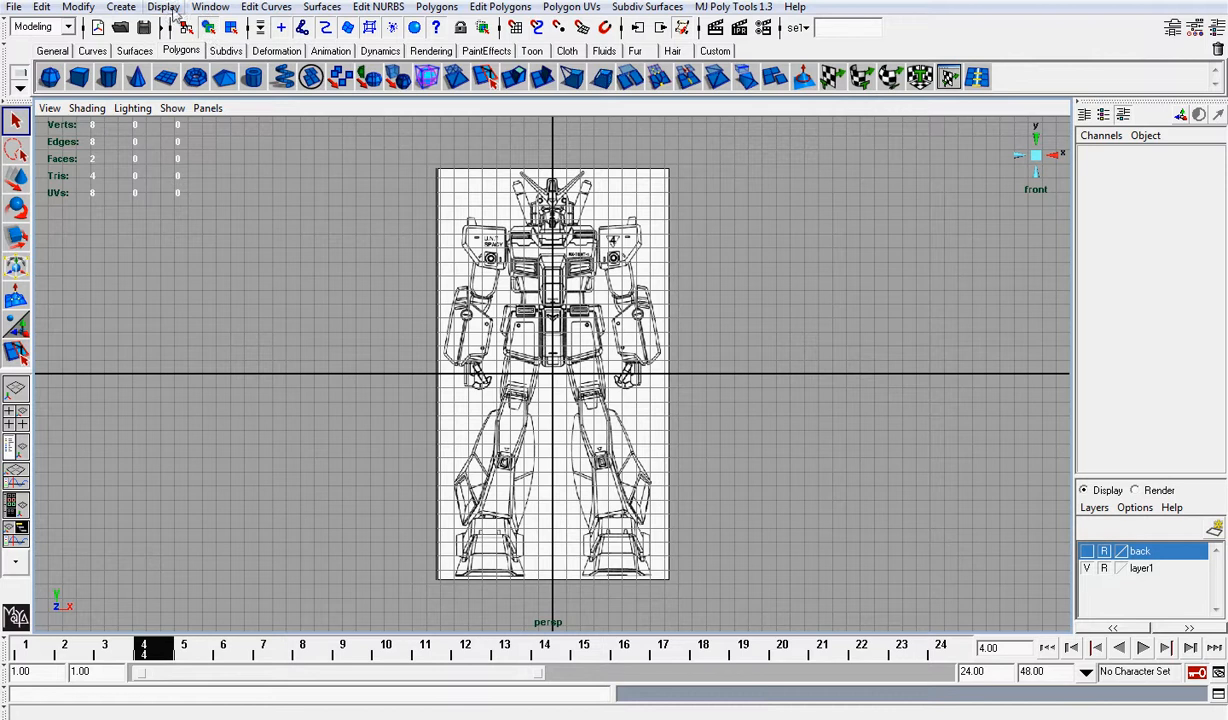
click(135, 8)
mouse_move(230, 48)
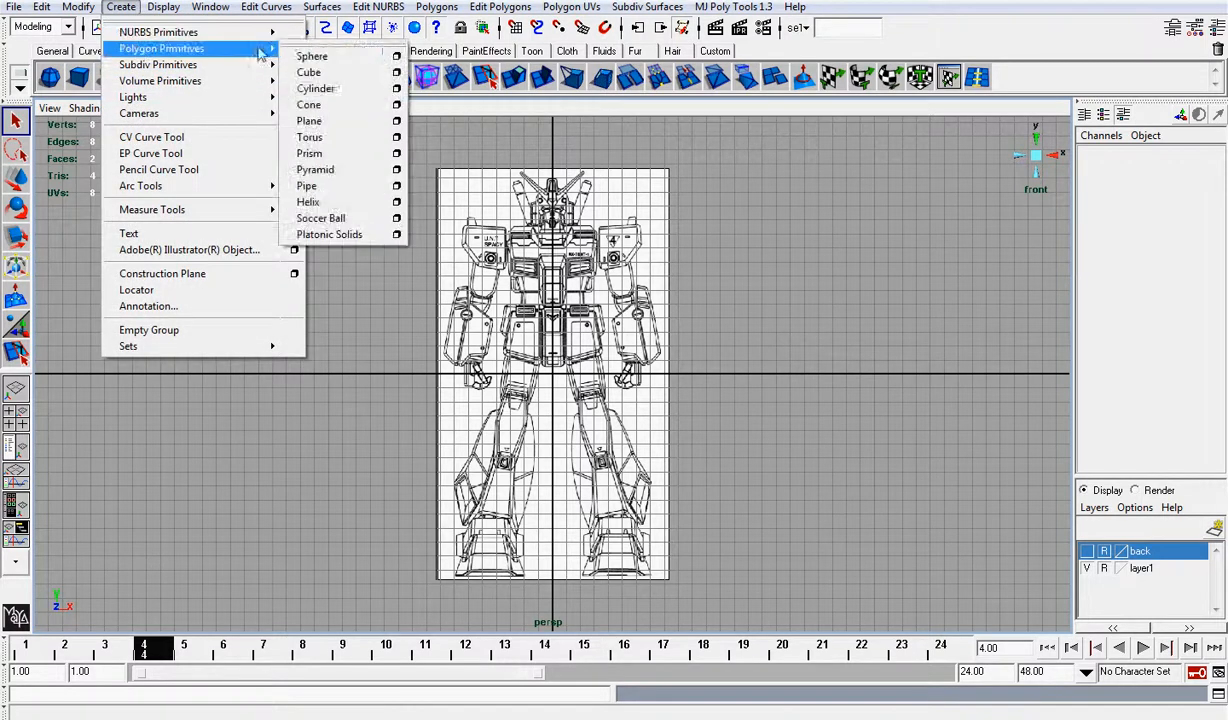
click(310, 57)
scroll(670, 253, up, 8)
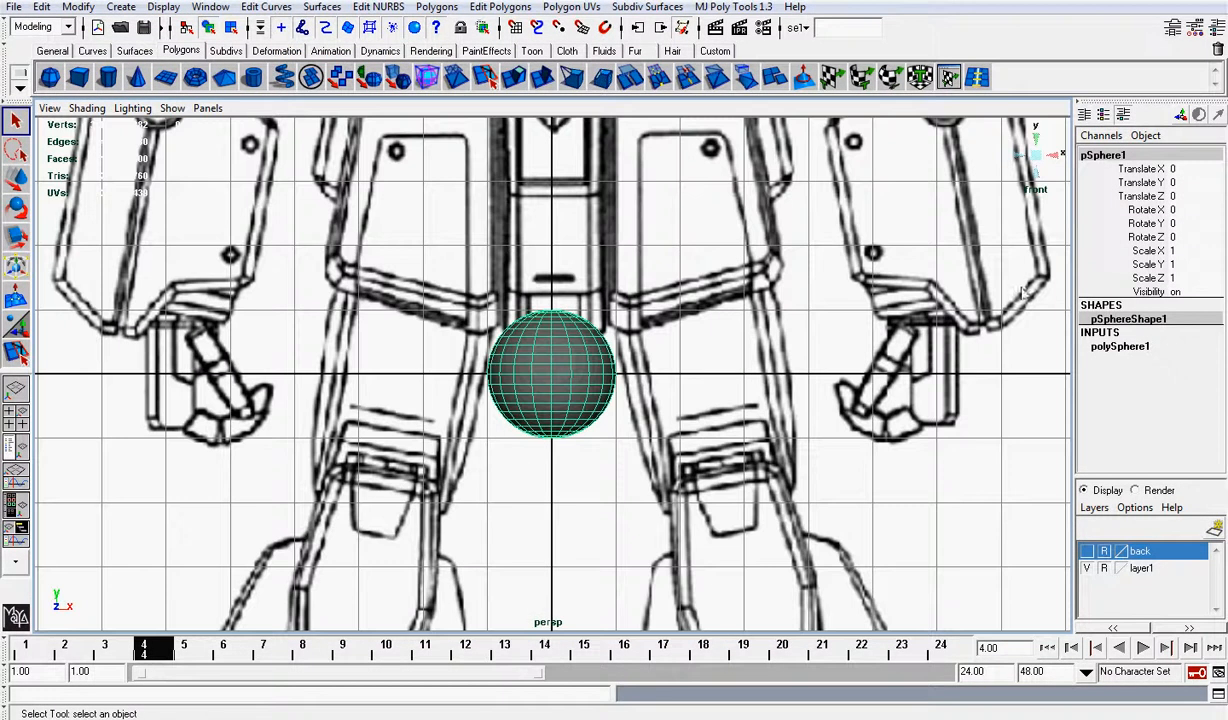
click(1120, 346)
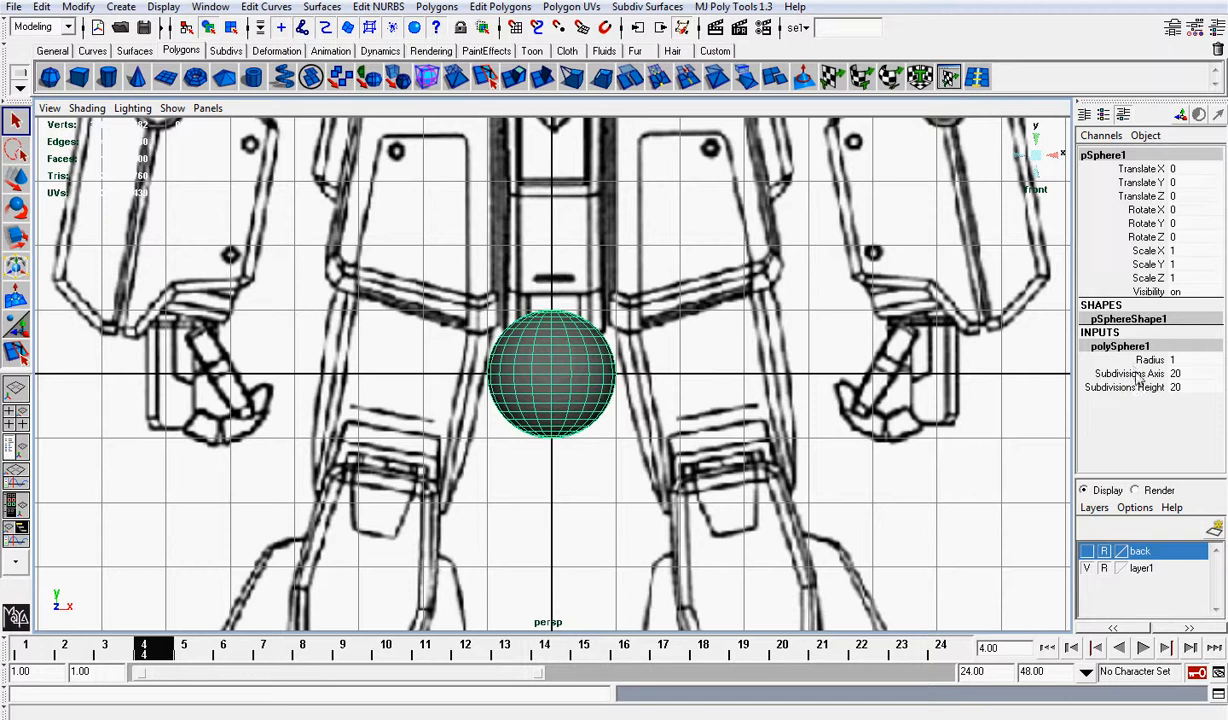
drag(1137, 379, 1133, 388)
middle_drag(835, 350, 780, 364)
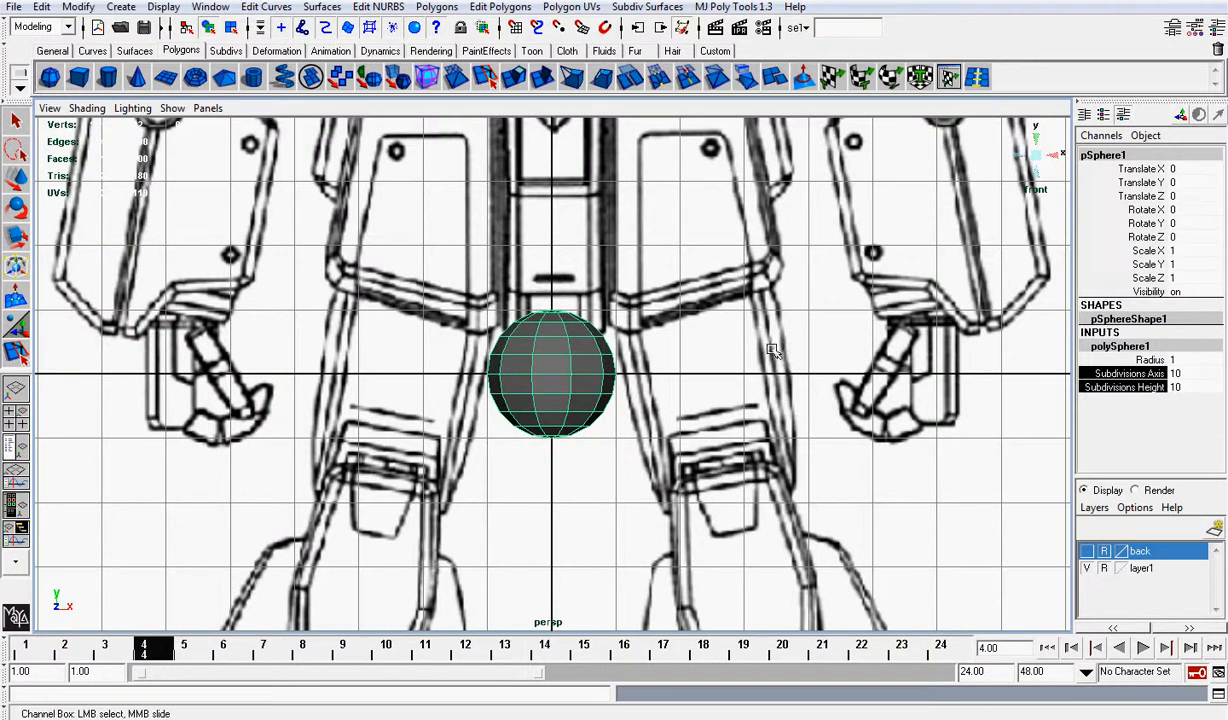
Step: Set the sphere's Z rotation to 90 degrees and switch the sphere to face selection
key(r)
key(e)
drag(620, 352, 612, 280)
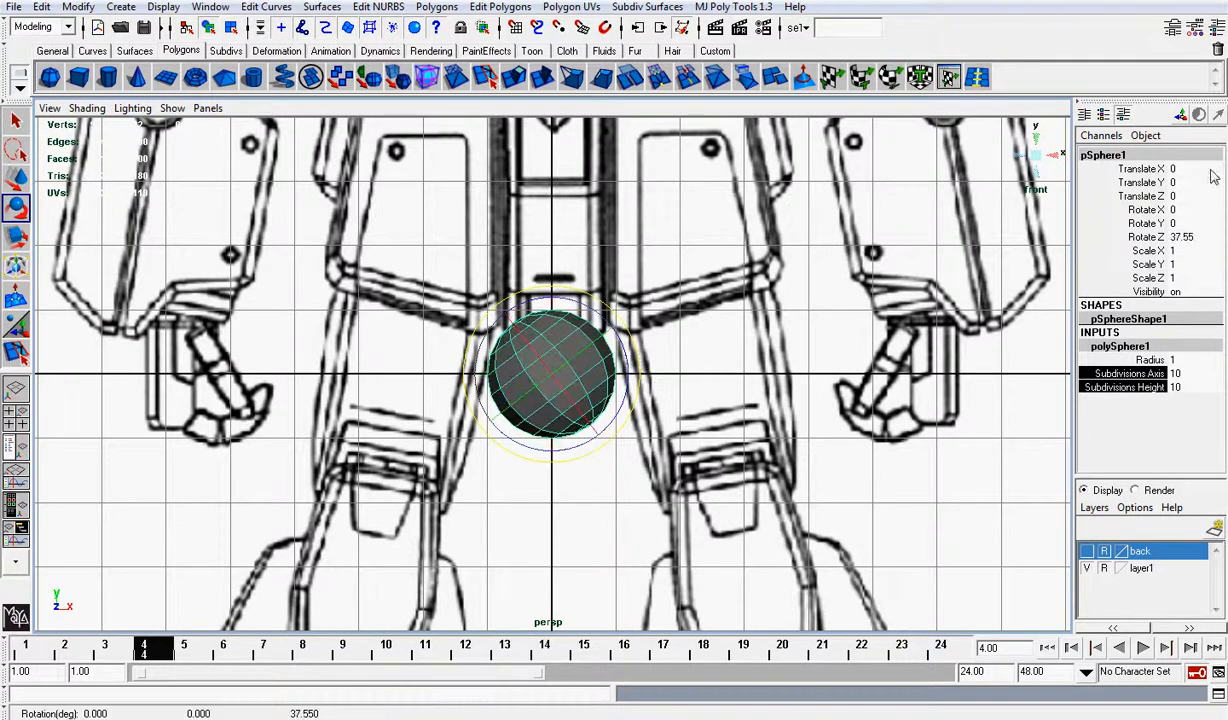
click(1185, 236)
double_click(1185, 236)
text(90)
key(Return)
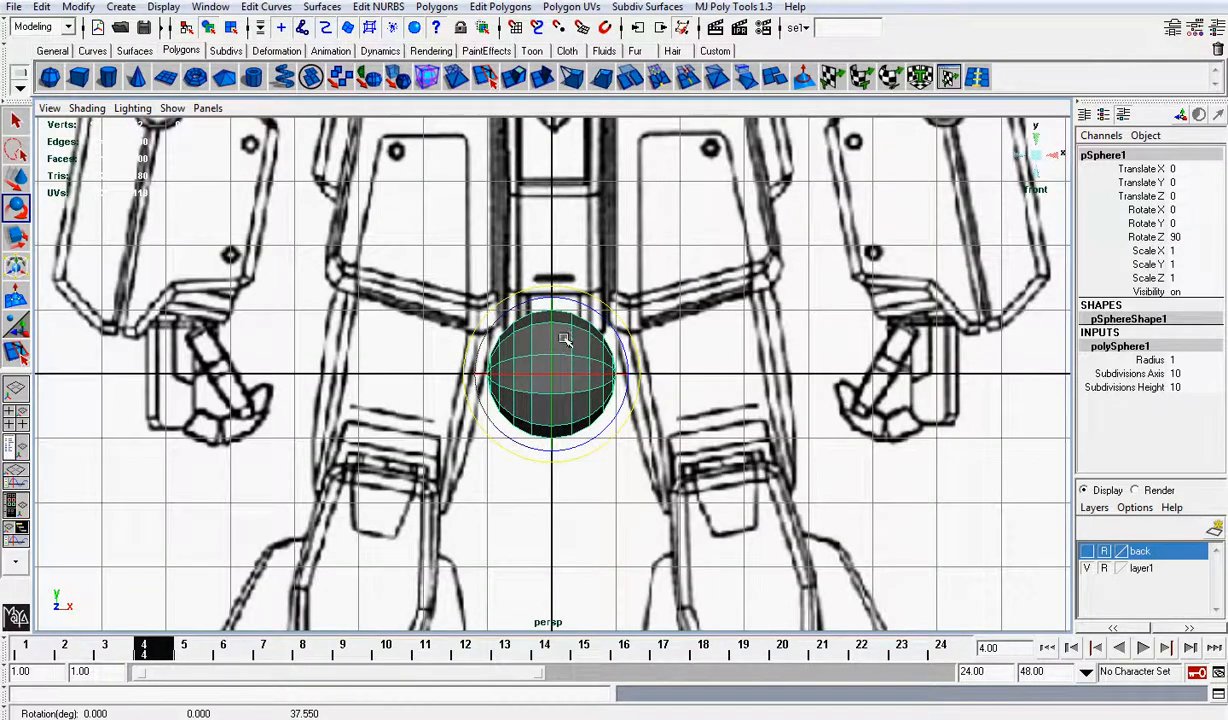
click(644, 243)
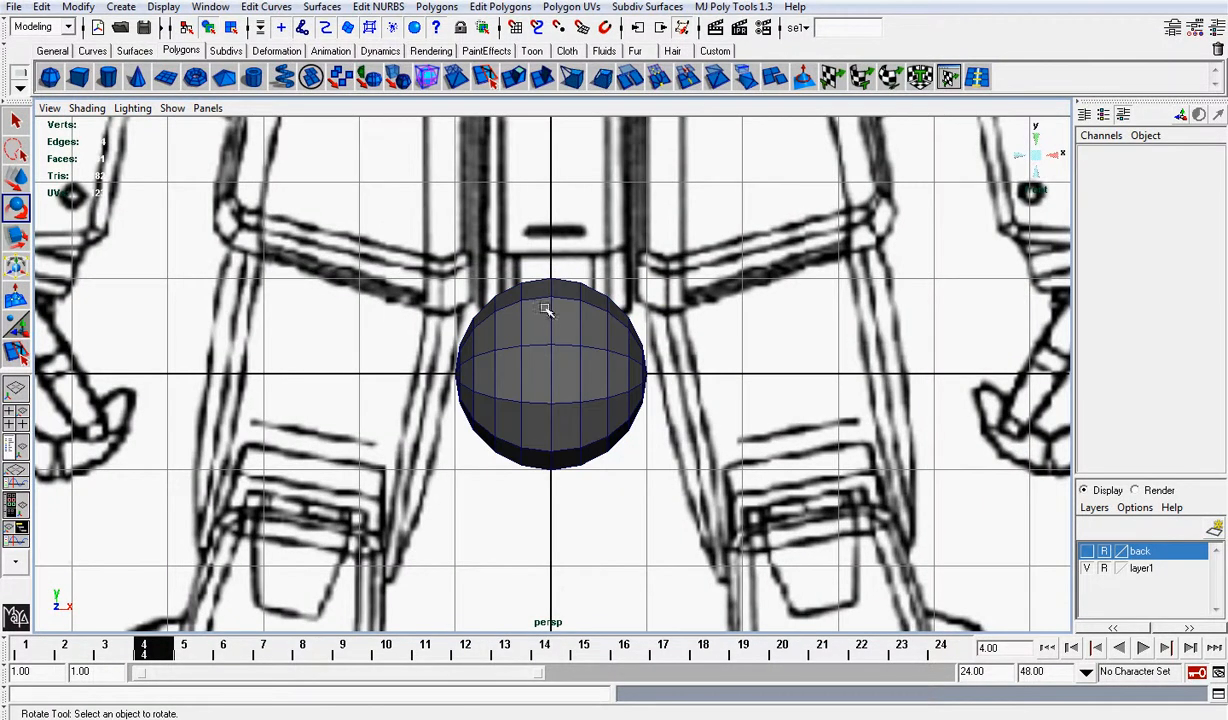
right_drag(545, 310, 496, 307)
drag(448, 274, 522, 435)
shift+drag(616, 284, 669, 480)
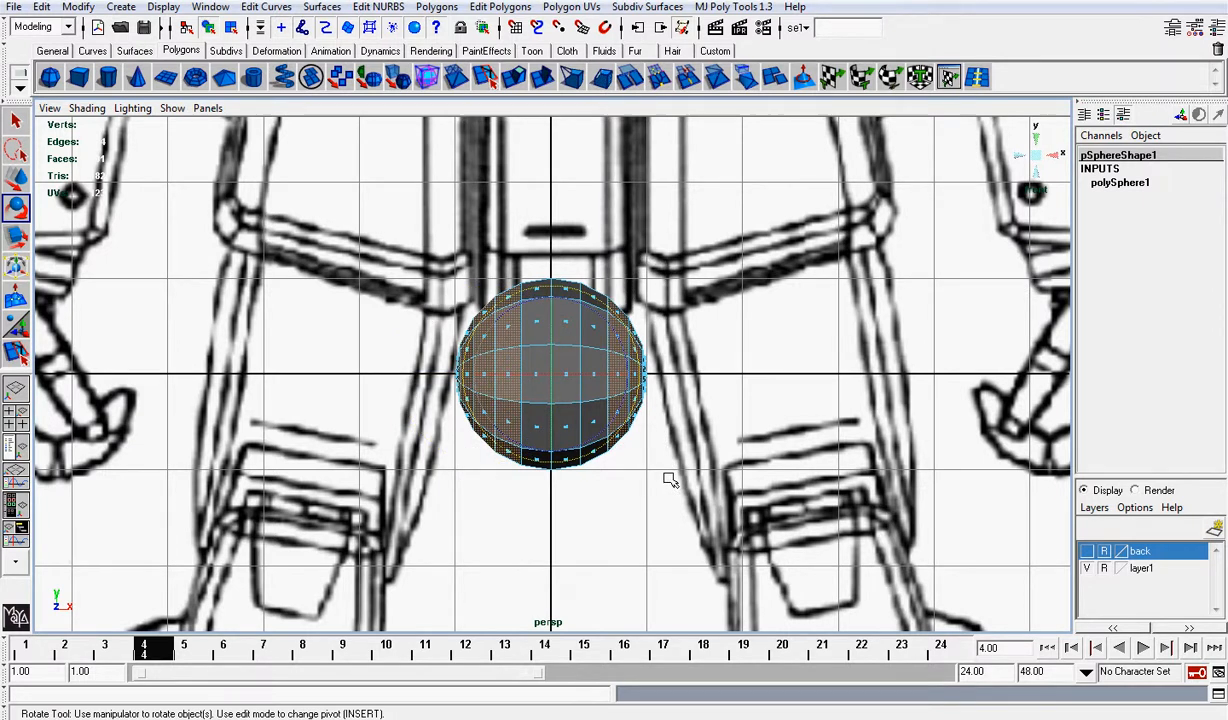
ctrl+drag(507, 240, 549, 531)
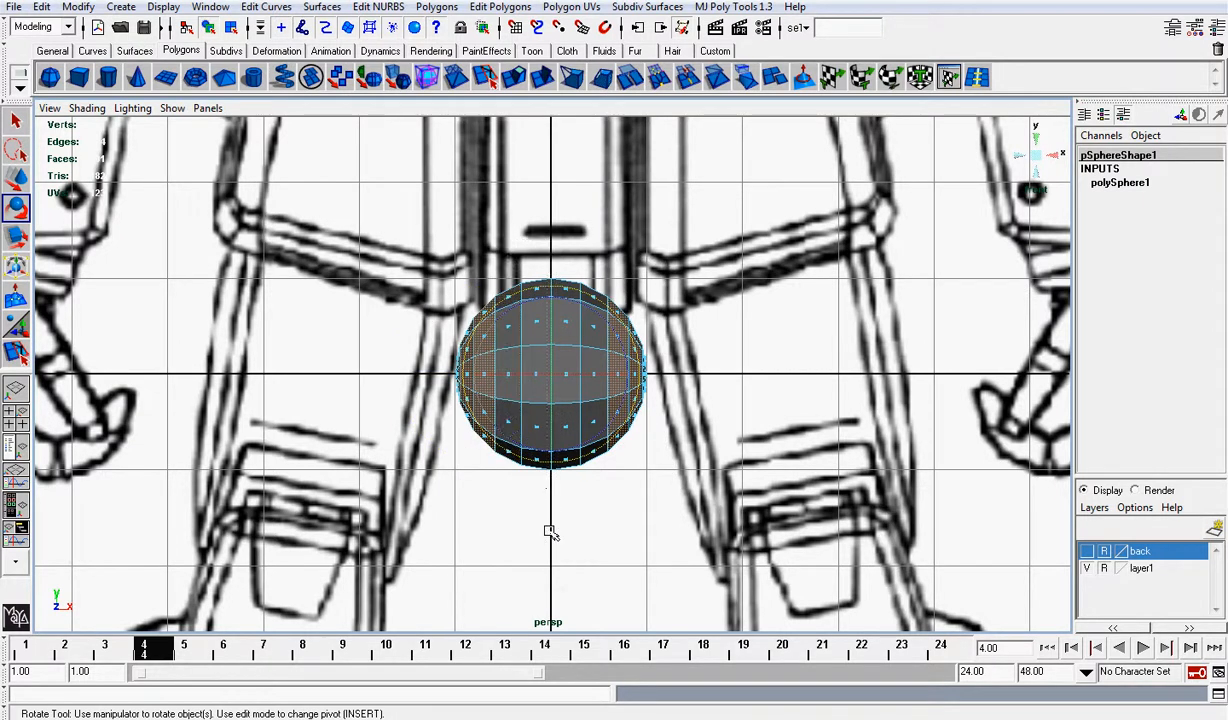
click(729, 370)
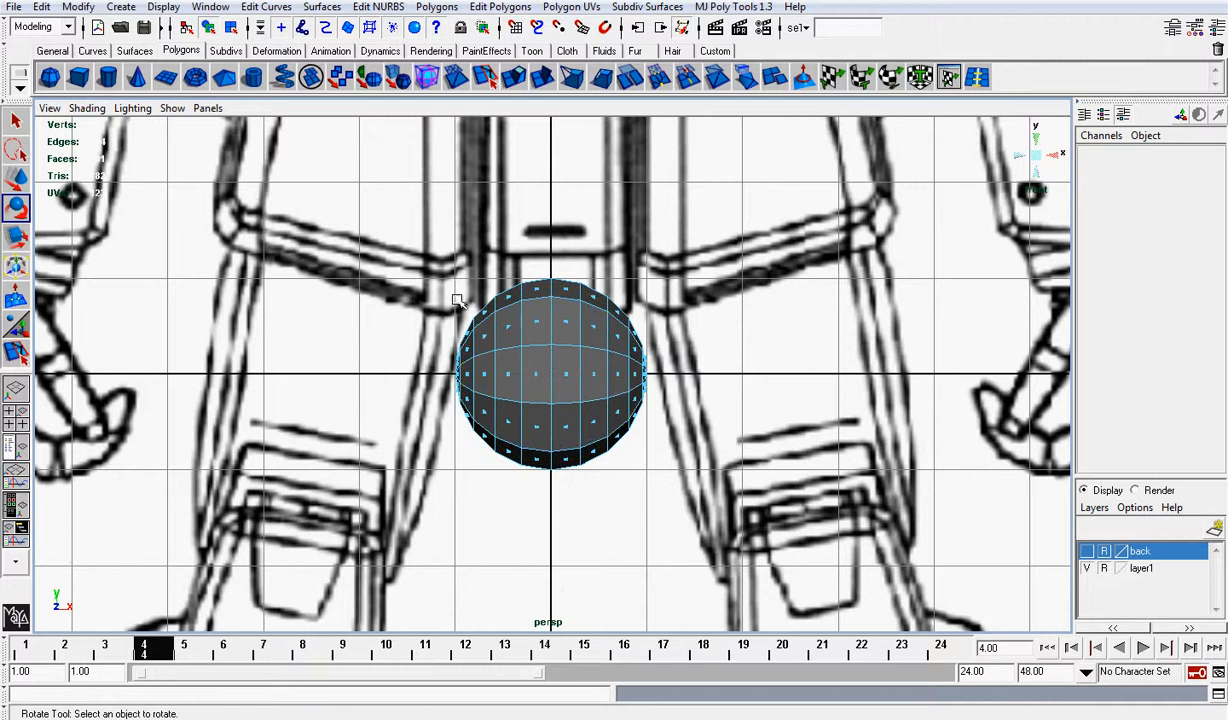
Step: Extrude the cap faces on both sides of the sphere inward by about 0.06
drag(481, 365, 499, 494)
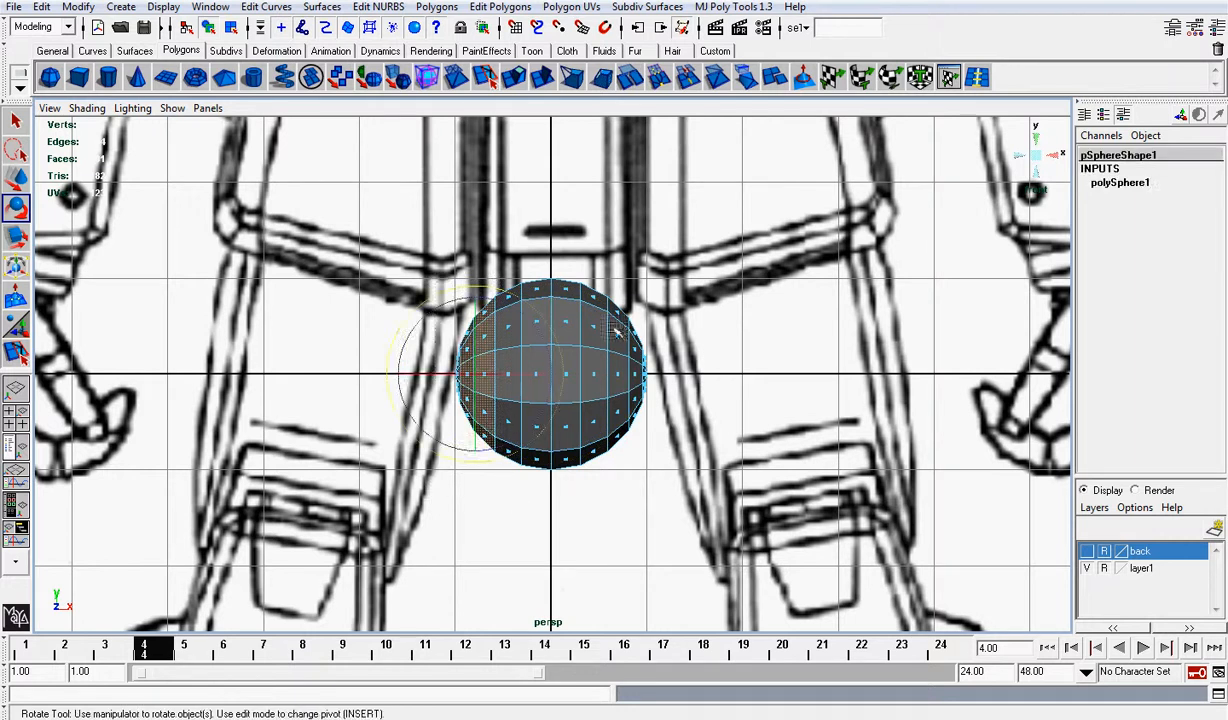
shift+drag(607, 299, 681, 486)
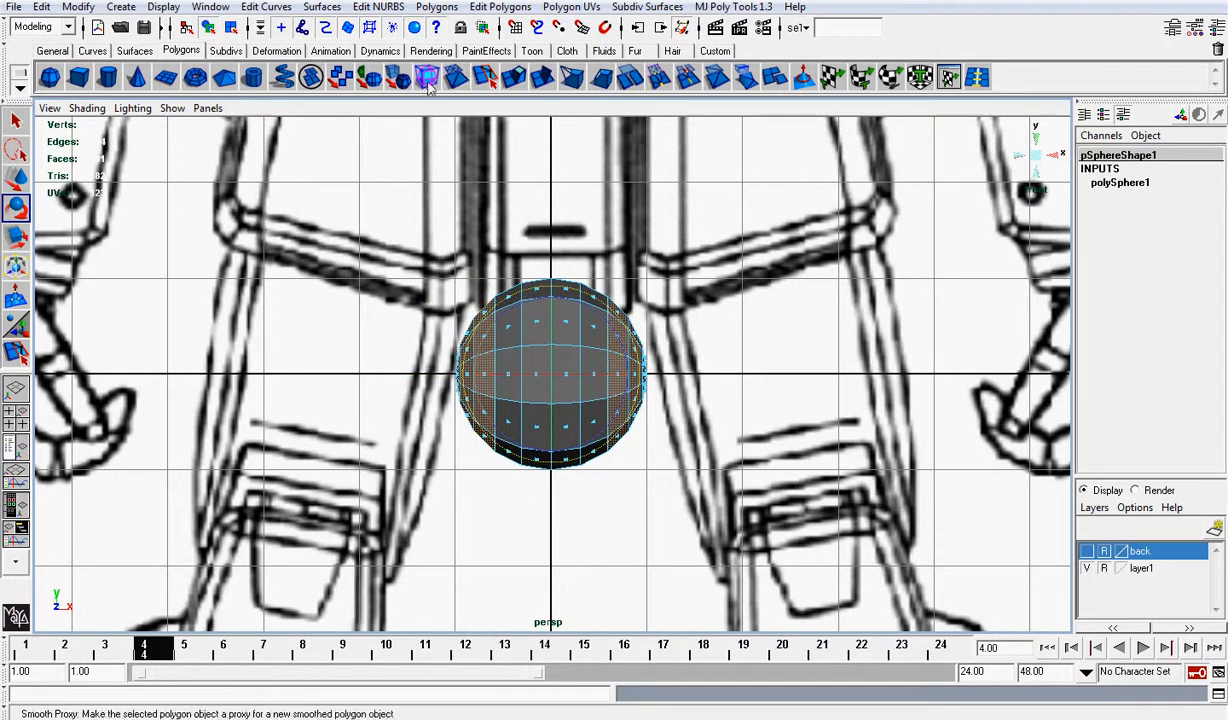
click(511, 78)
scroll(735, 292, up, 2)
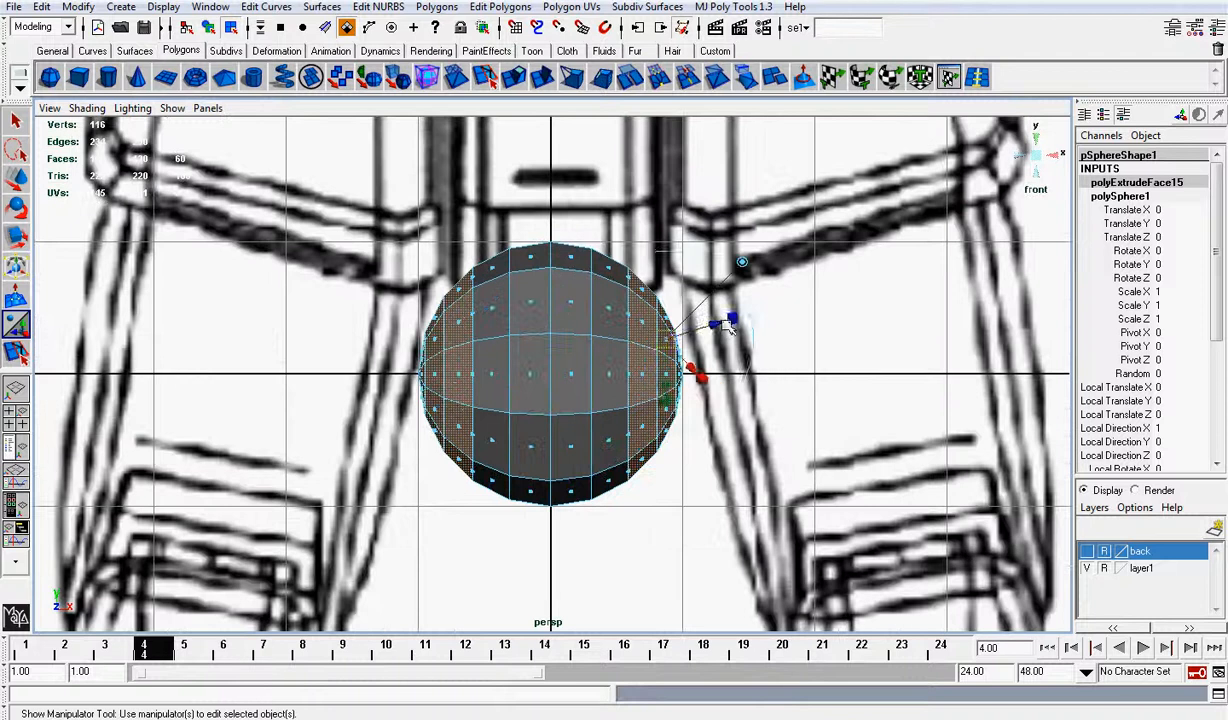
drag(716, 324, 710, 330)
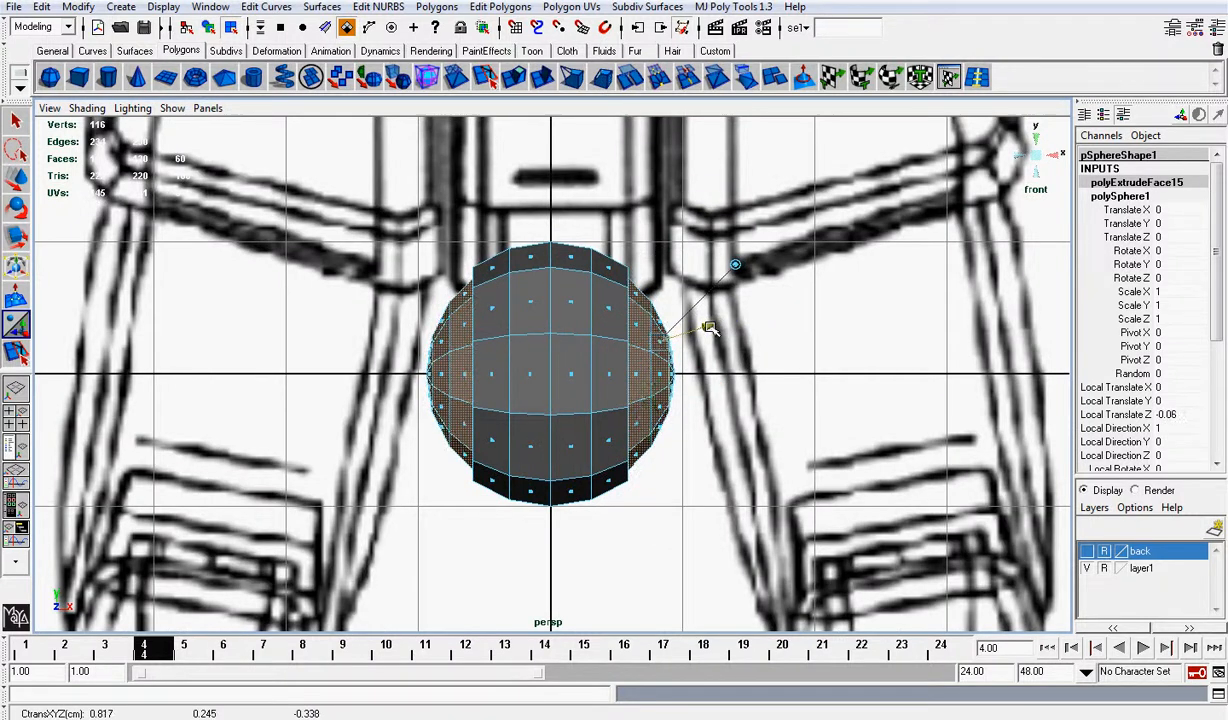
Step: Extrude the same cap faces a second time, sinking them inward by about 0.1
key(g)
click(1037, 150)
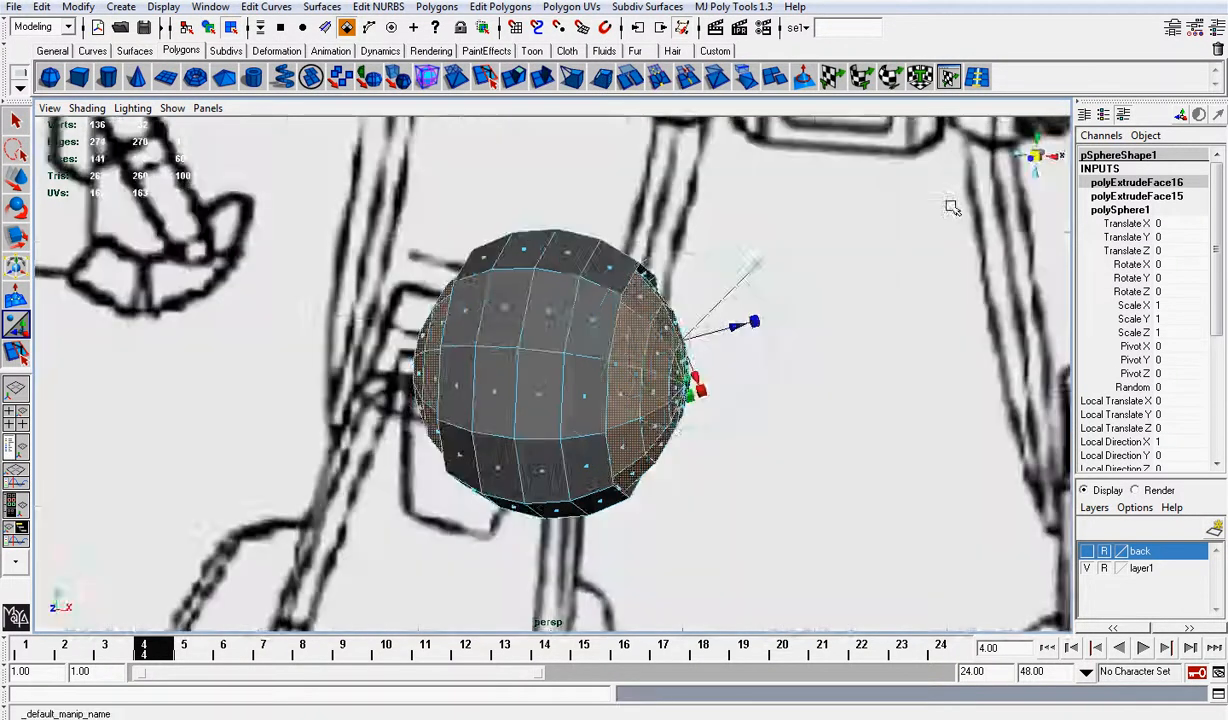
alt+drag(850, 275, 738, 318)
drag(739, 318, 735, 318)
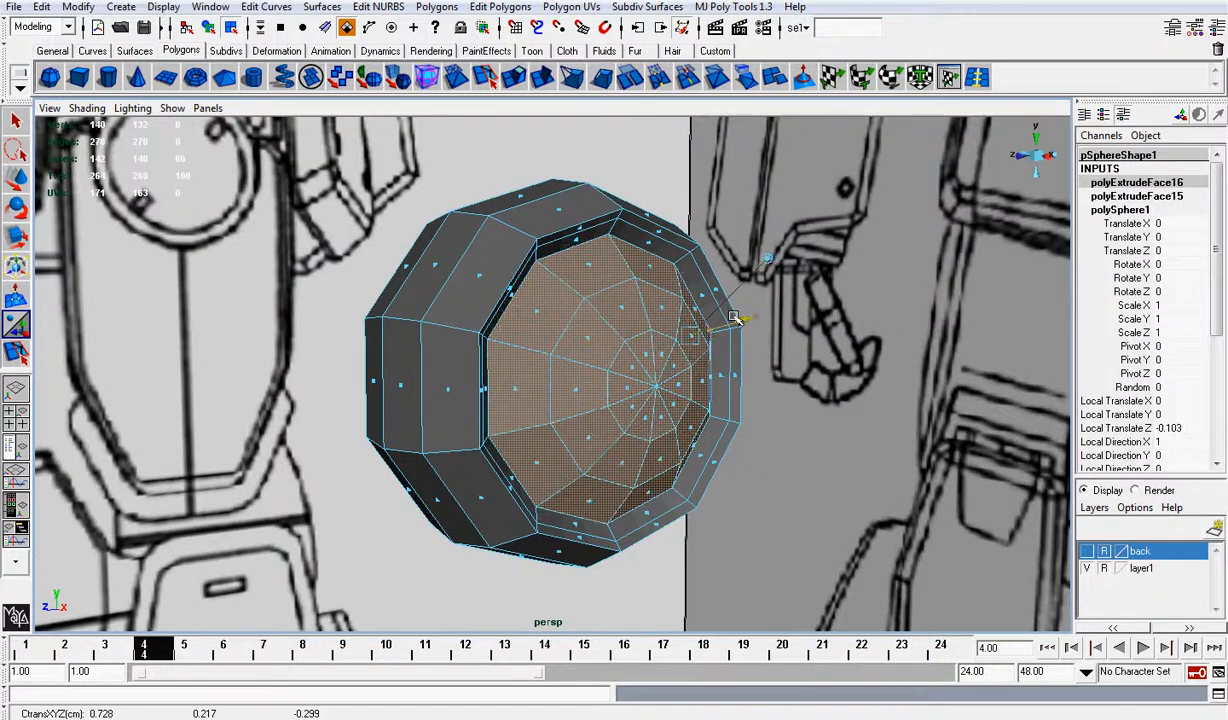
Step: Try a third extrusion of the sphere's recessed cap faces
alt+drag(432, 380, 473, 374)
key(g)
drag(757, 318, 591, 282)
key(ctrl+z)
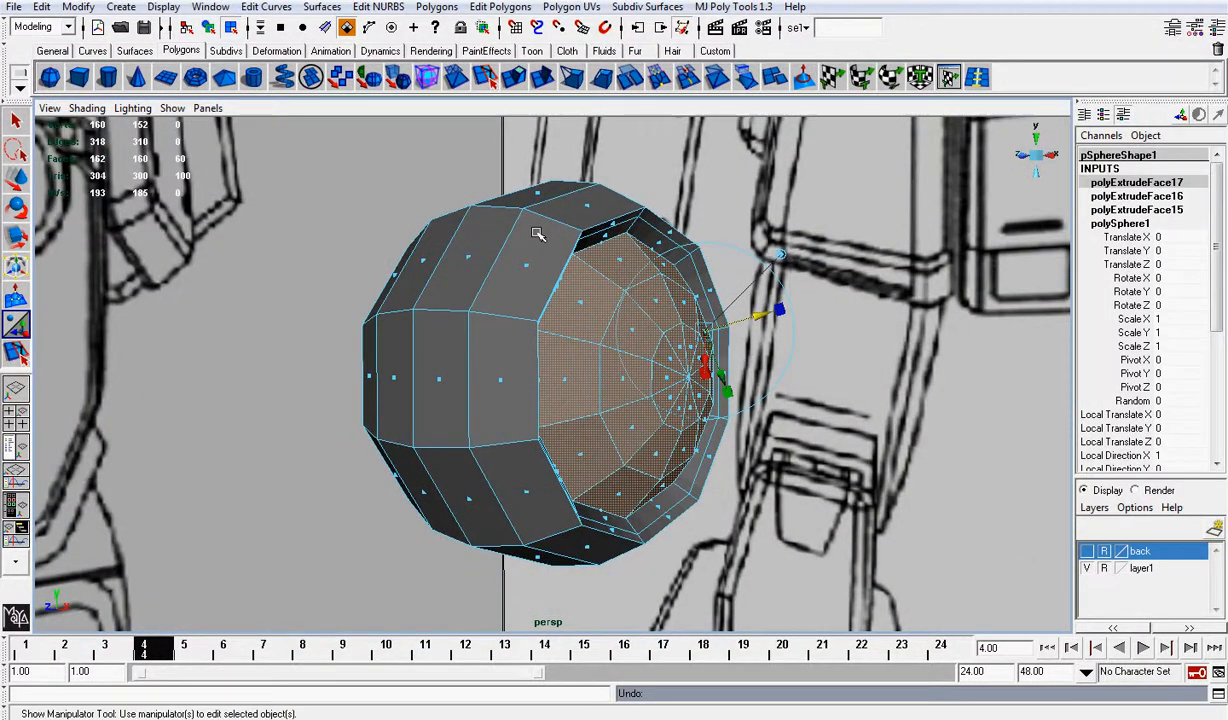
key(ctrl+z)
drag(757, 318, 775, 318)
right_drag(605, 233, 671, 212)
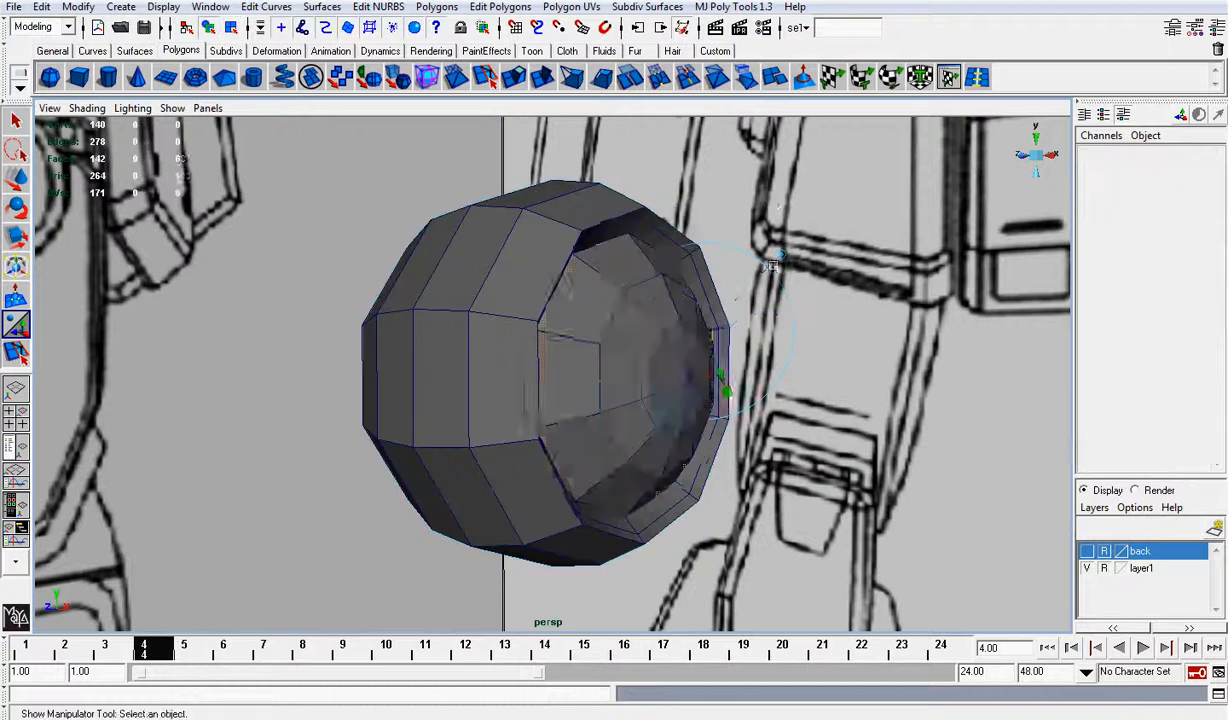
Step: Extrude the band of faces around the middle of the sphere outward by about 0.08
alt+drag(671, 212, 778, 304)
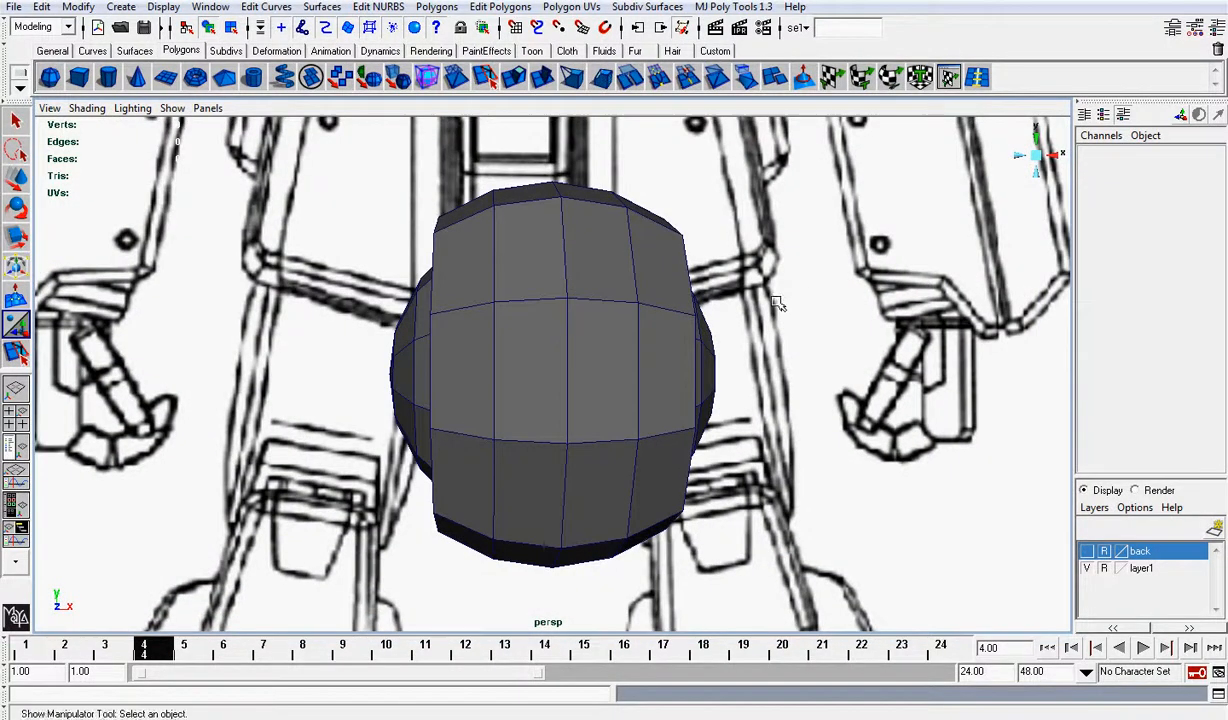
right_drag(585, 290, 537, 266)
scroll(537, 266, down, 3)
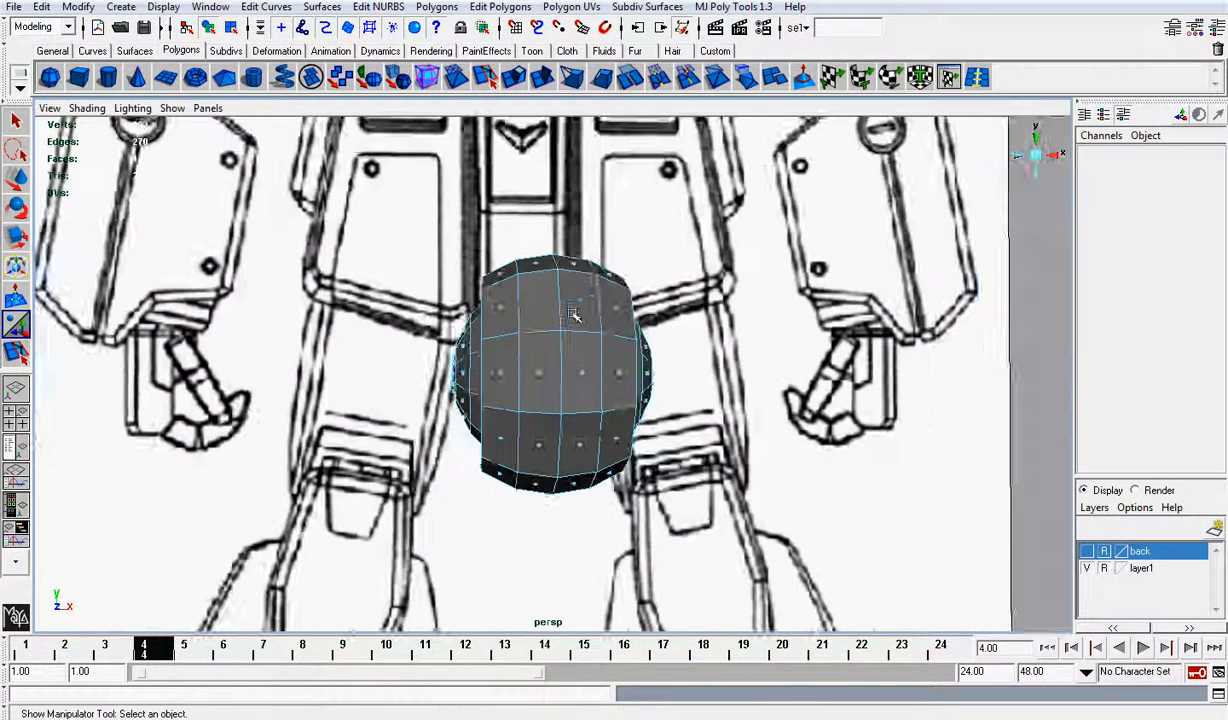
alt+drag(512, 256, 517, 234)
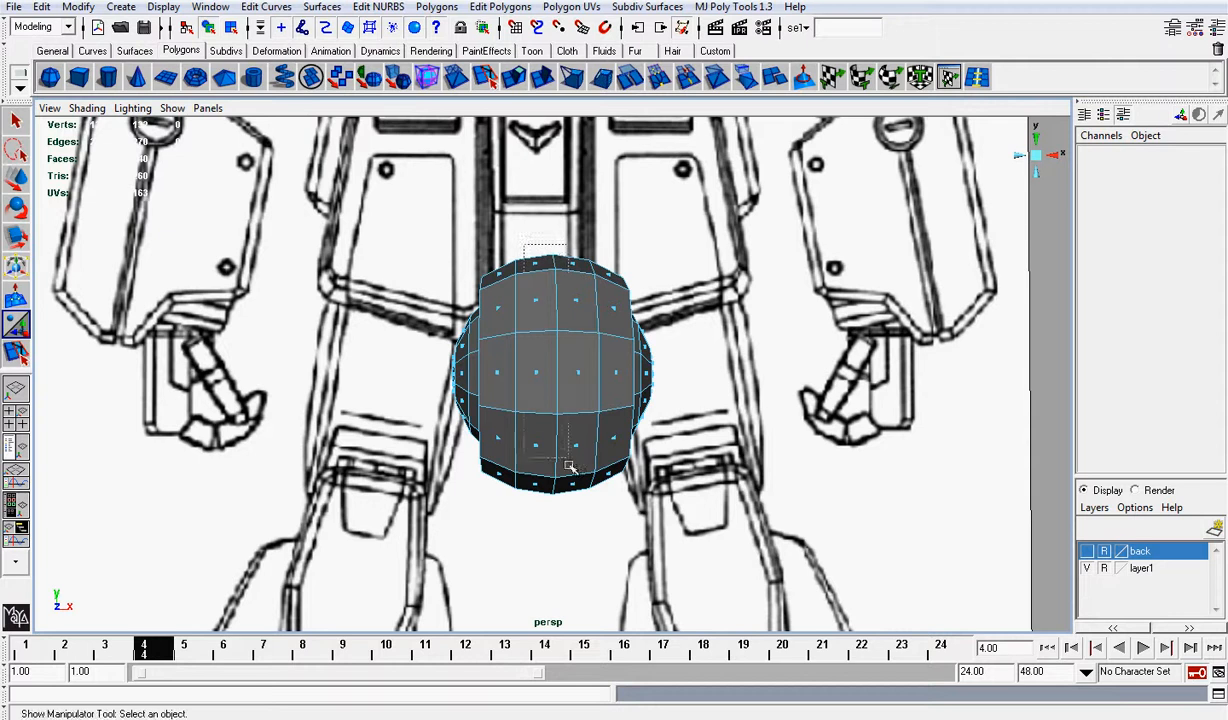
drag(570, 468, 578, 540)
alt+drag(702, 433, 560, 133)
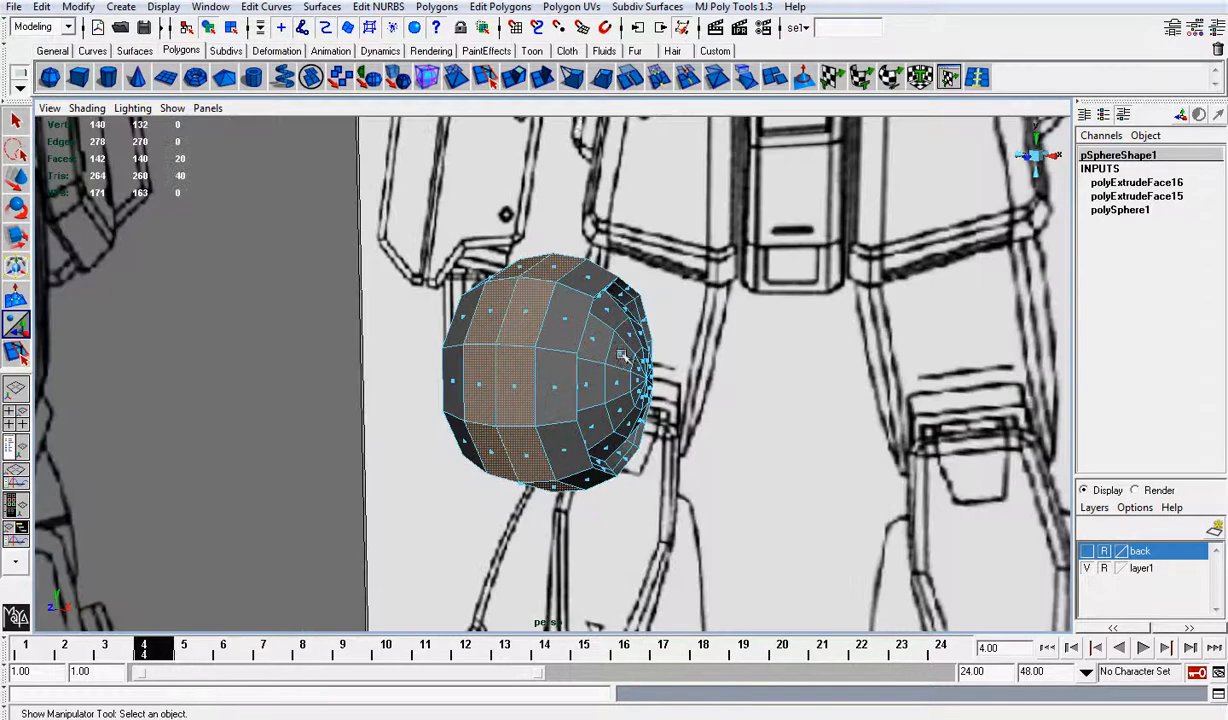
click(540, 80)
drag(634, 291, 630, 271)
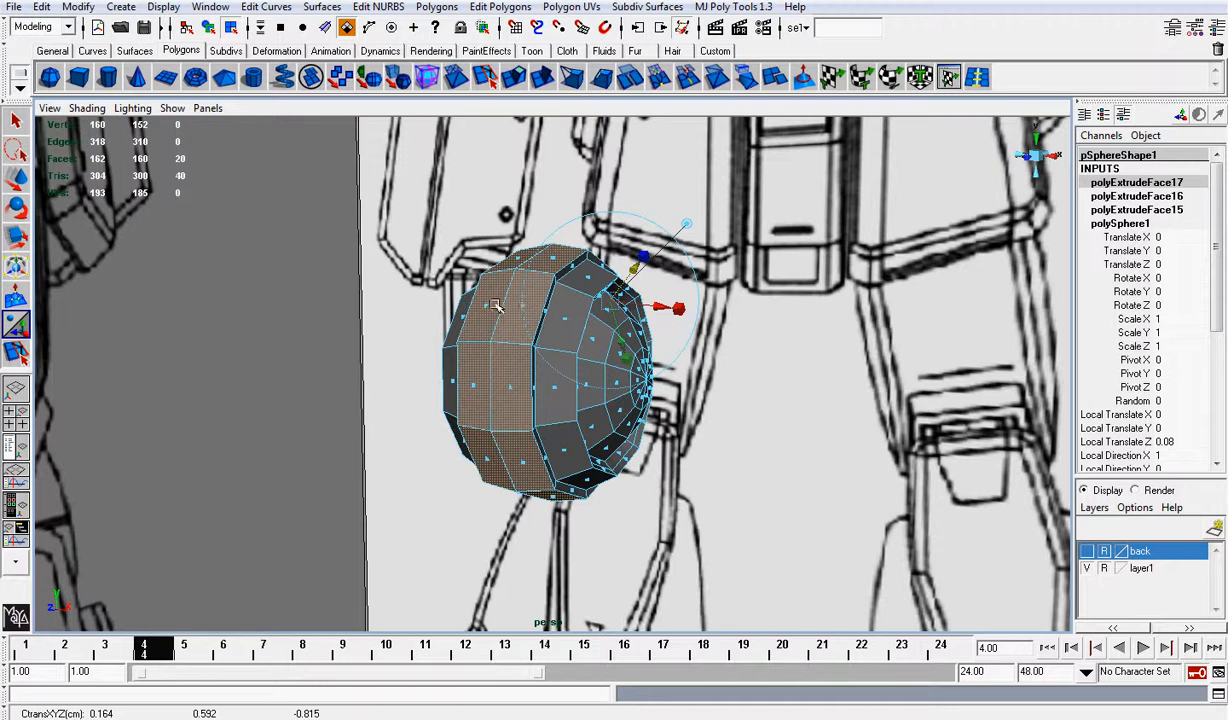
Step: Leave face selection, select the whole sphere in the front view and freeze its transformations
right_drag(490, 304, 532, 264)
click(836, 327)
alt+drag(836, 327, 902, 306)
click(1035, 156)
alt+right_drag(612, 318, 740, 318)
click(550, 372)
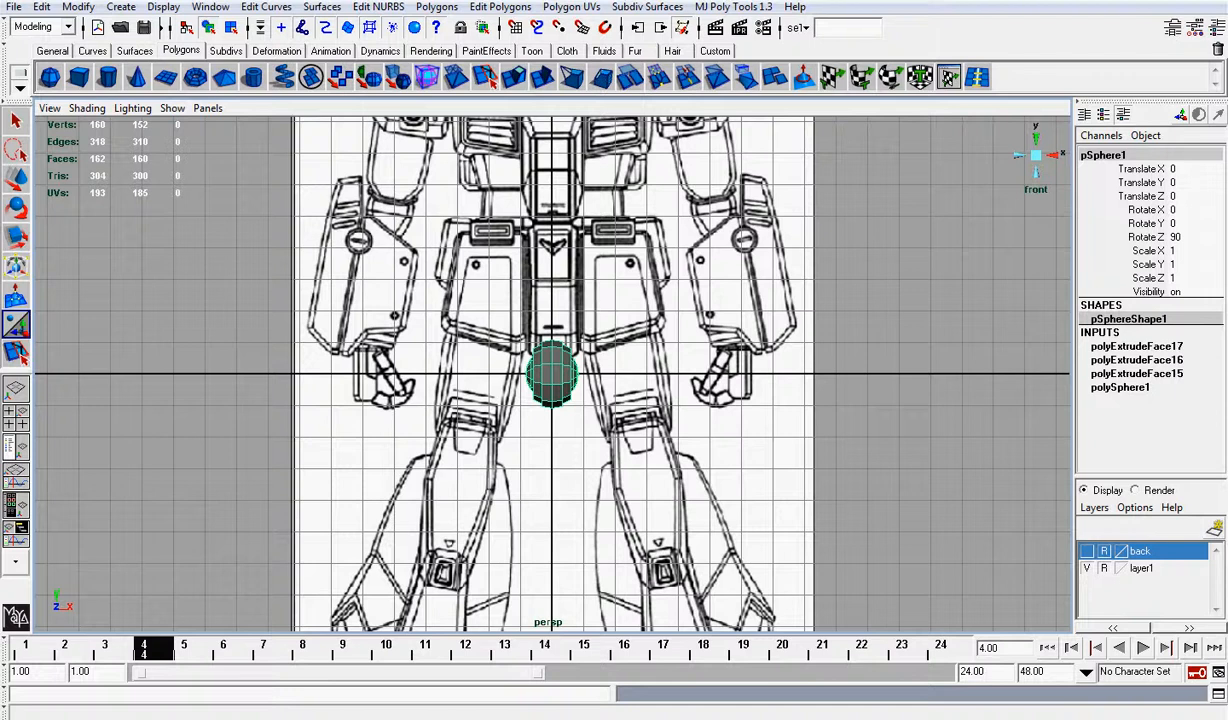
click(78, 8)
click(120, 64)
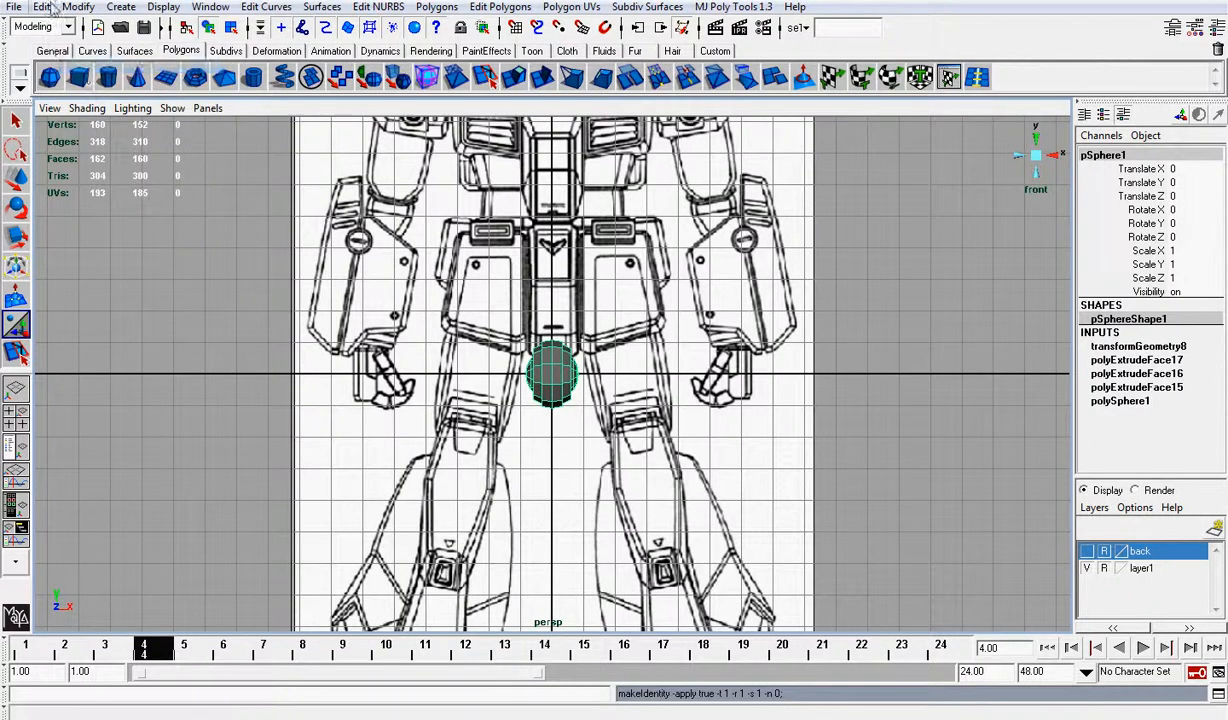
click(78, 7)
click(102, 144)
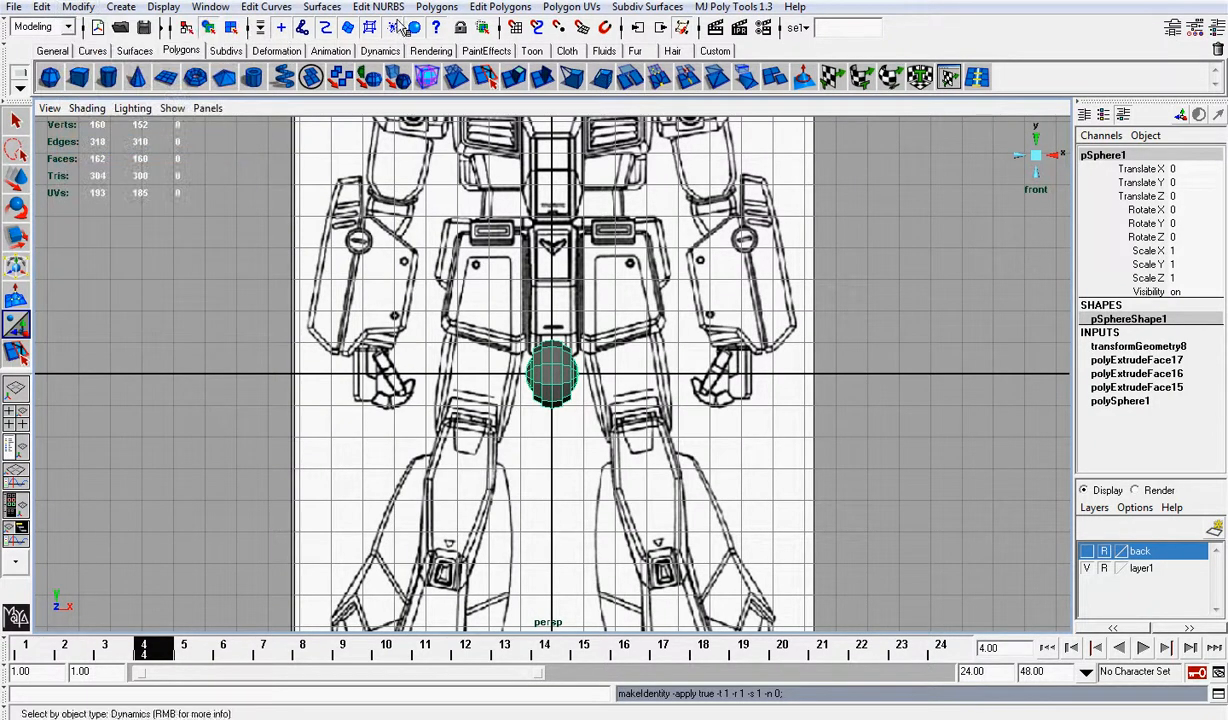
Step: Show all hidden objects so the robot surrounds the sphere, with the Move tool active
click(168, 8)
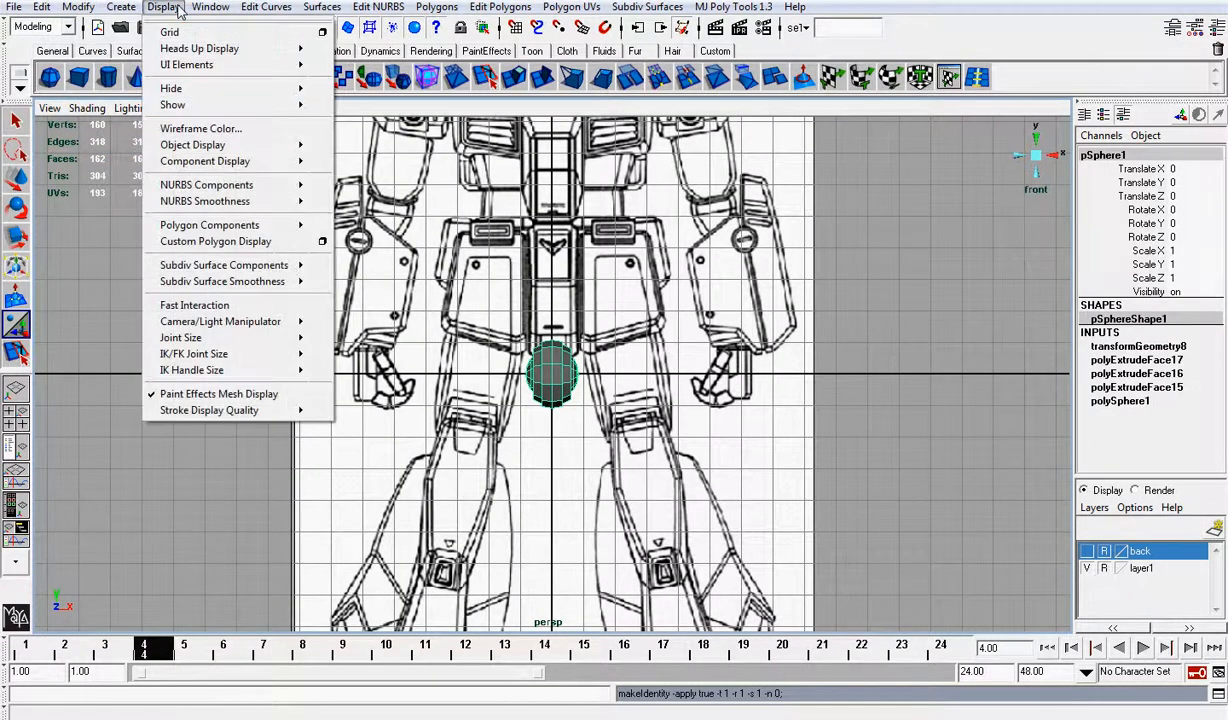
click(15, 178)
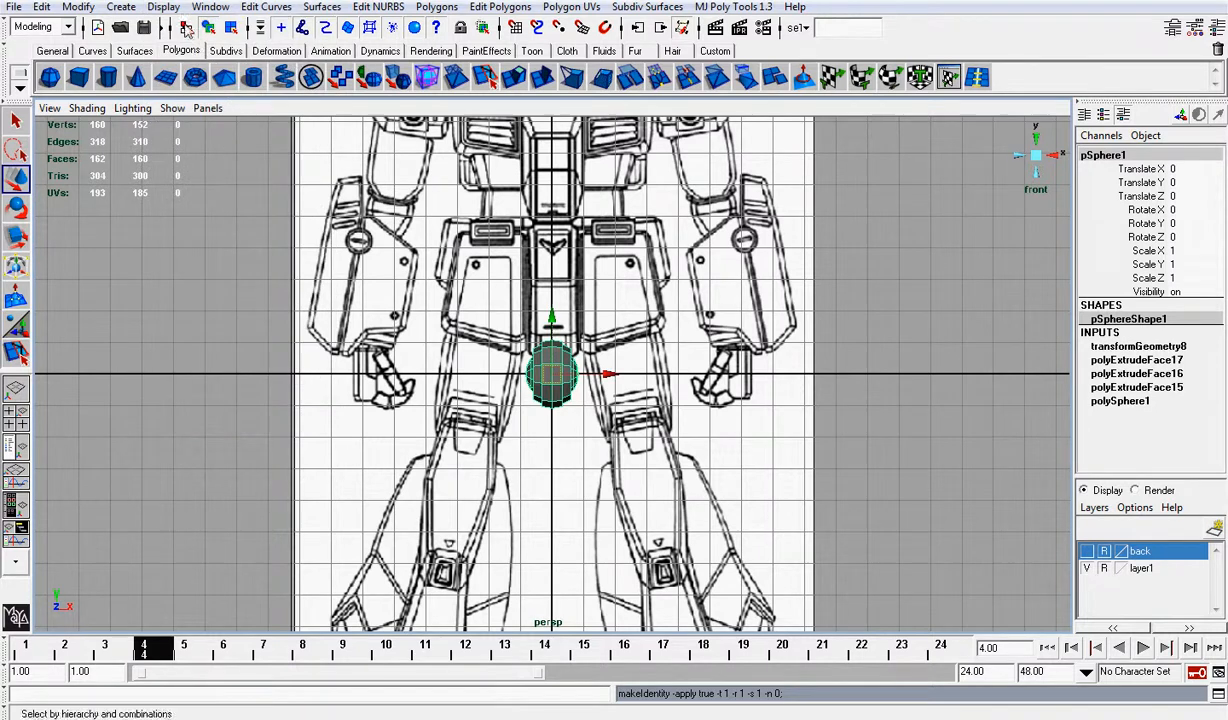
click(168, 8)
mouse_move(200, 105)
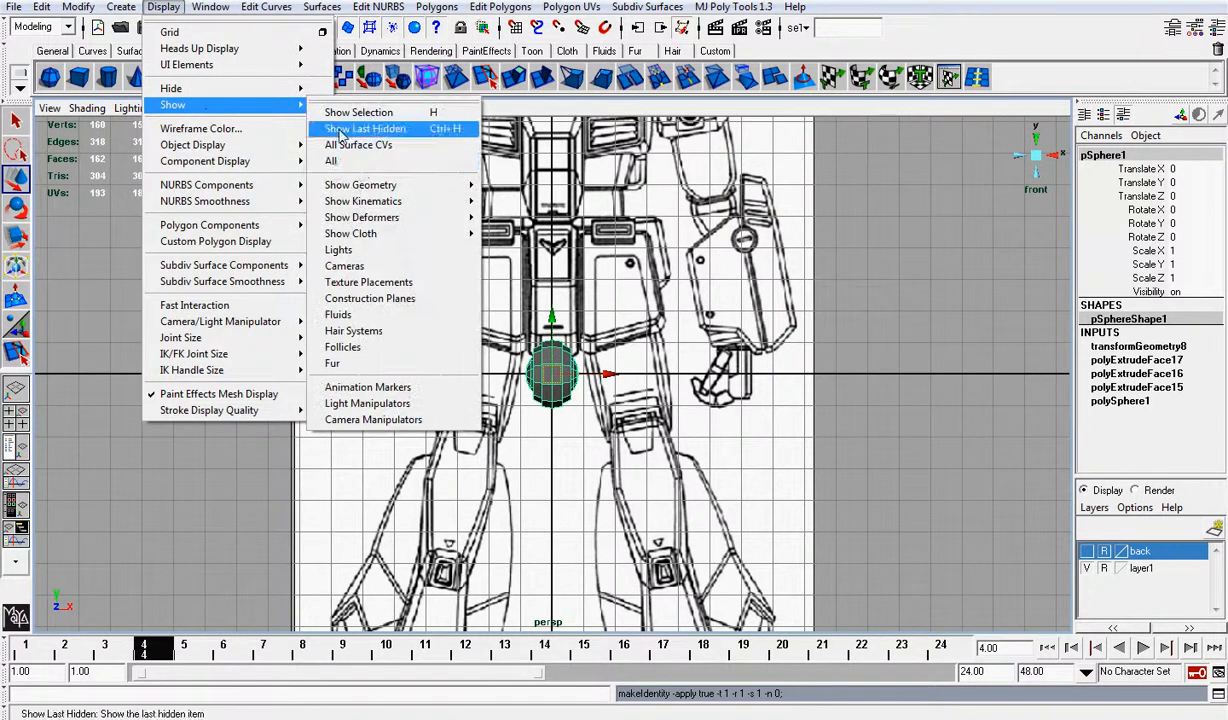
click(359, 162)
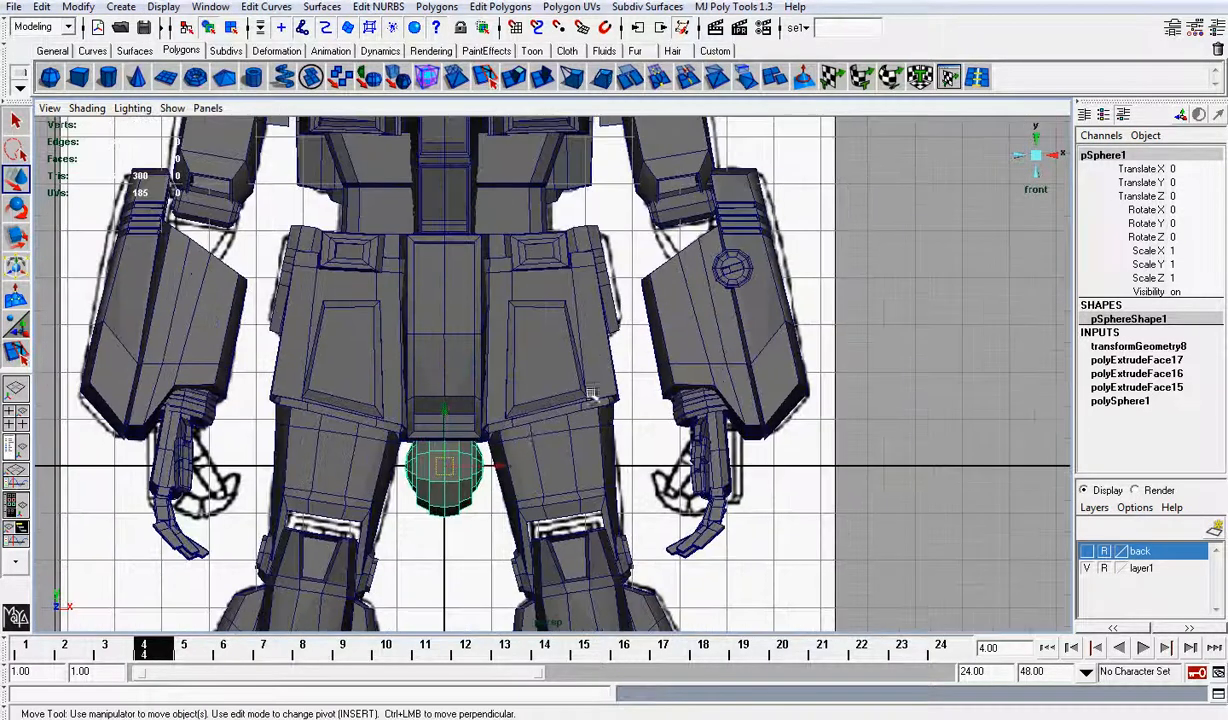
Step: Move the sphere into the hip above one thigh, to about X 2.21 and Y 3.3, using X-ray shading only while positioning it
drag(493, 473, 584, 454)
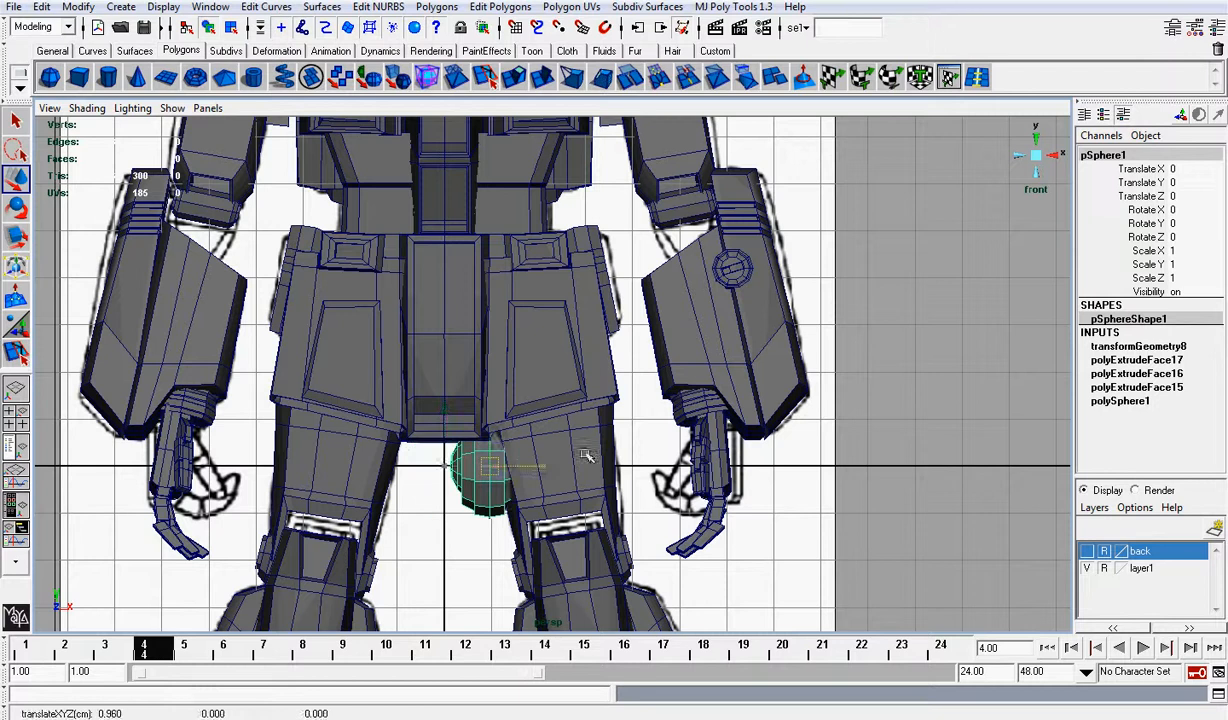
click(87, 108)
click(96, 304)
scroll(510, 430, up, 3)
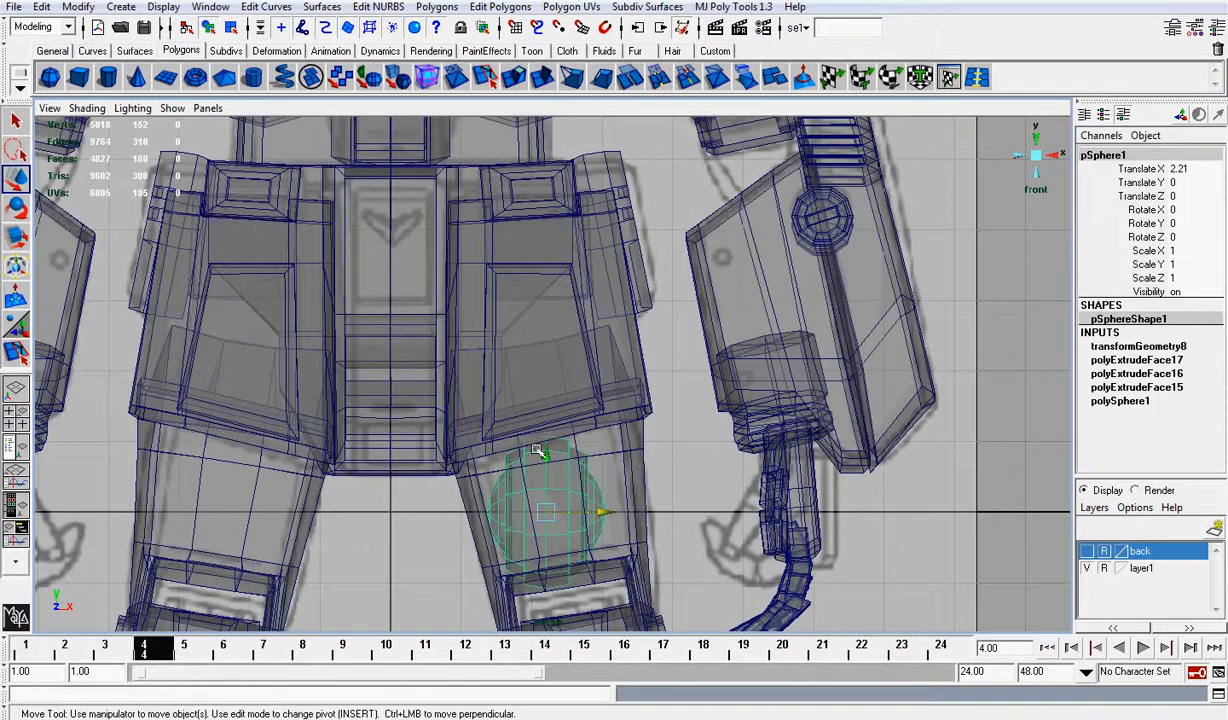
drag(551, 459, 550, 226)
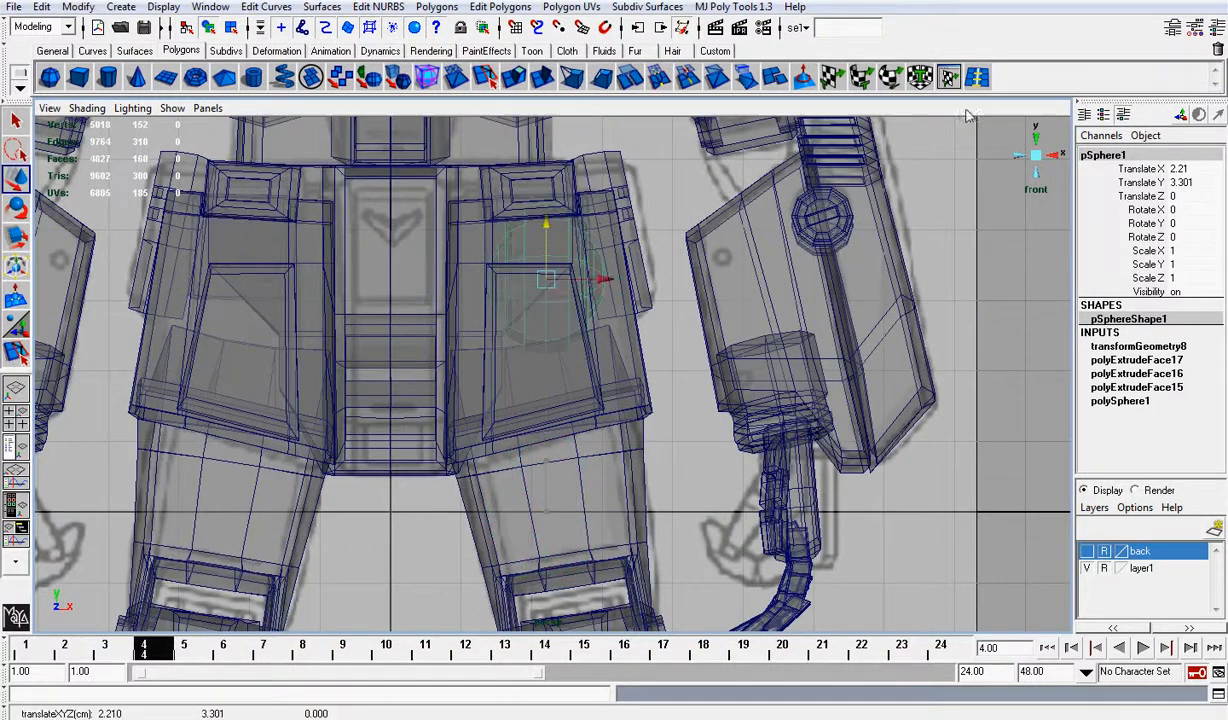
click(86, 108)
click(115, 295)
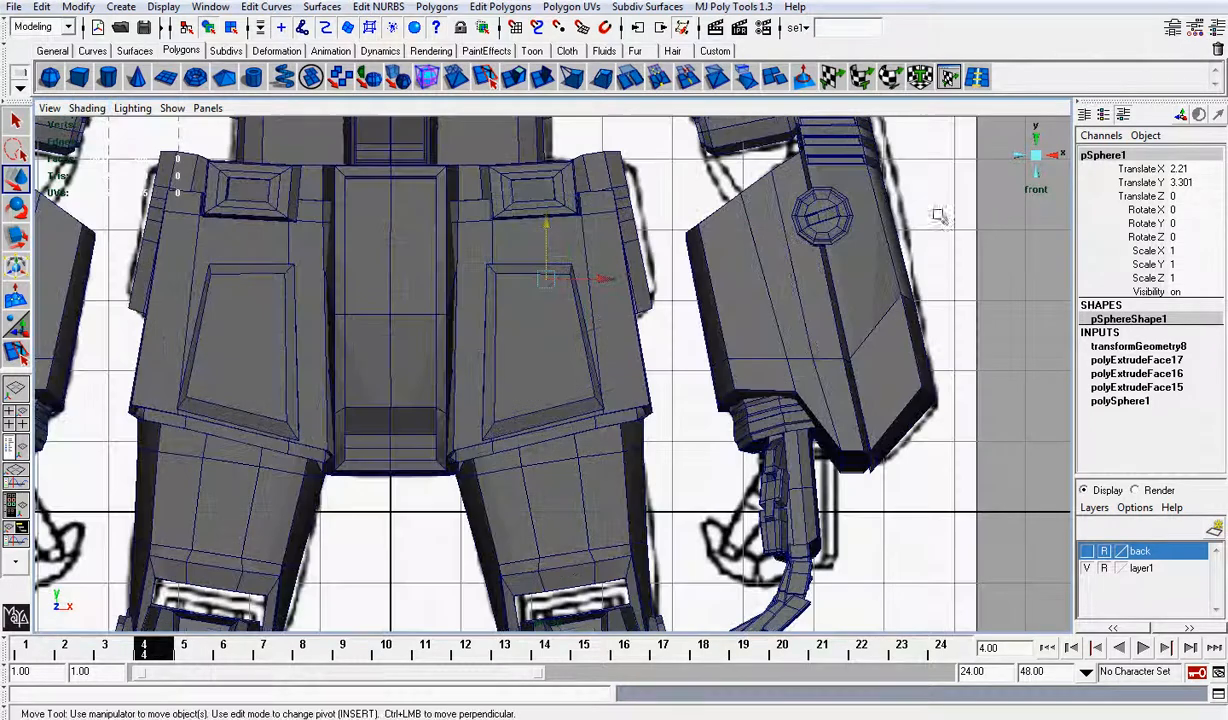
Step: Move the sphere lower and farther outward in the hip, to about X 2.76, Y 2.61 and Z -0.23
click(1041, 158)
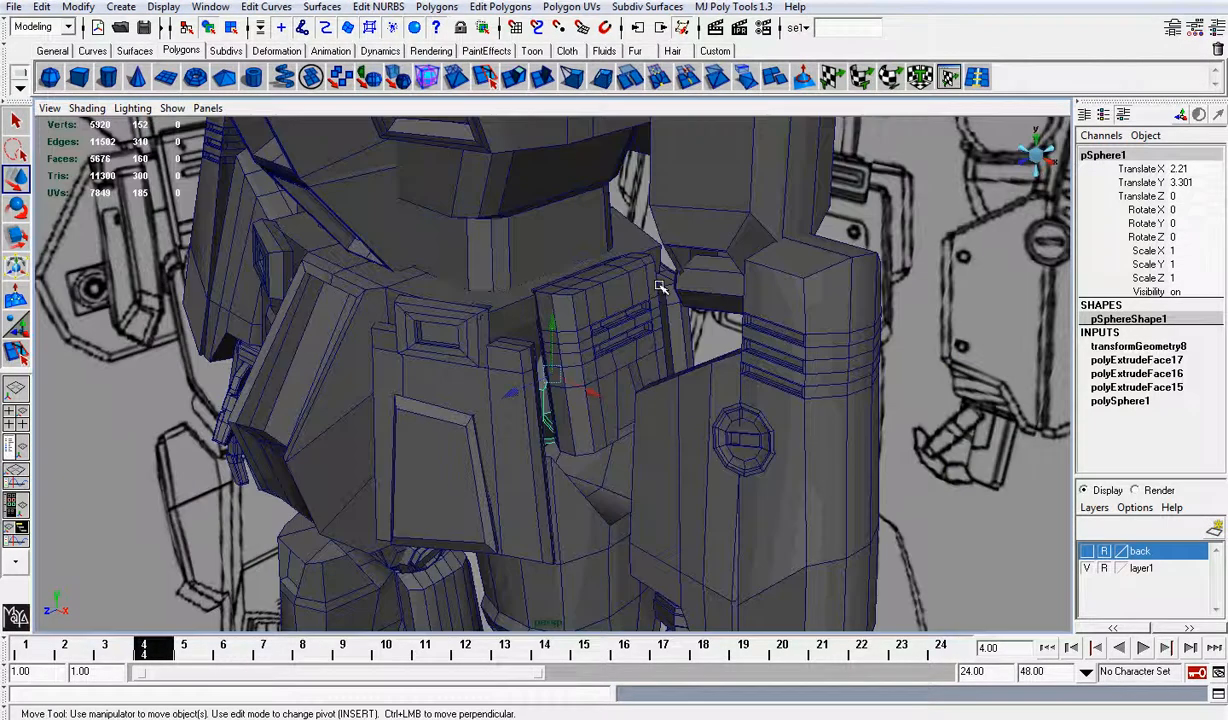
alt+drag(659, 325, 660, 424)
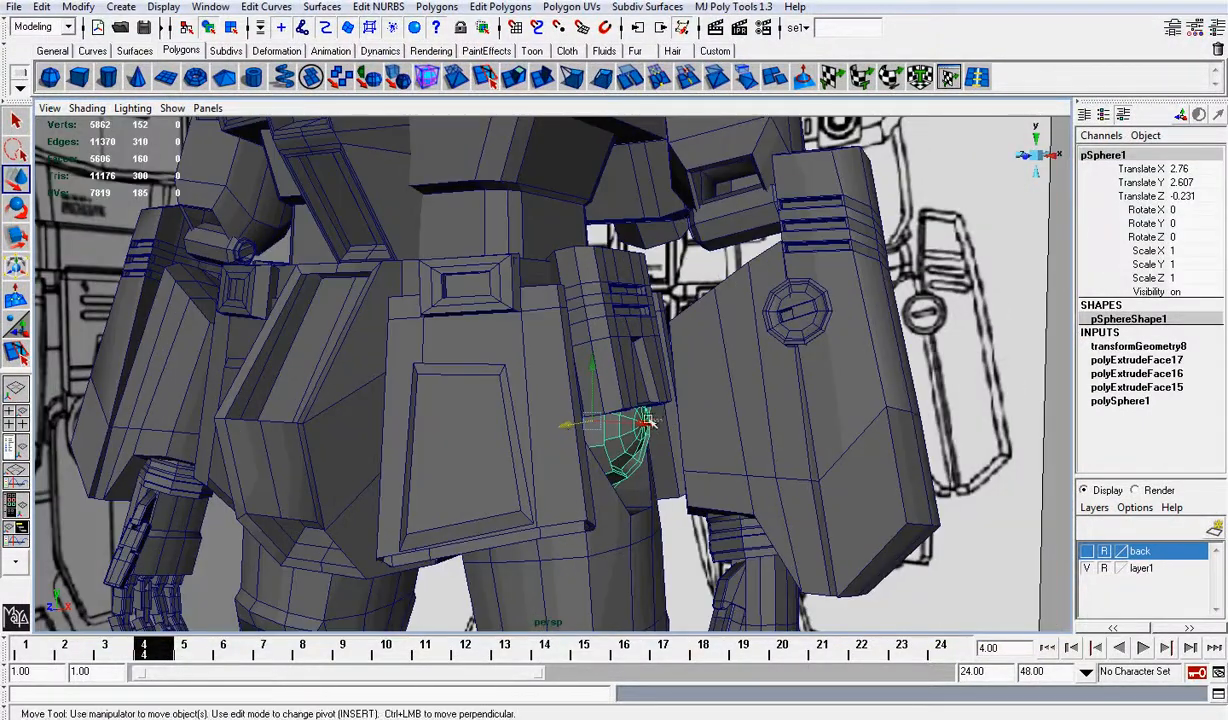
key(ctrl+z)
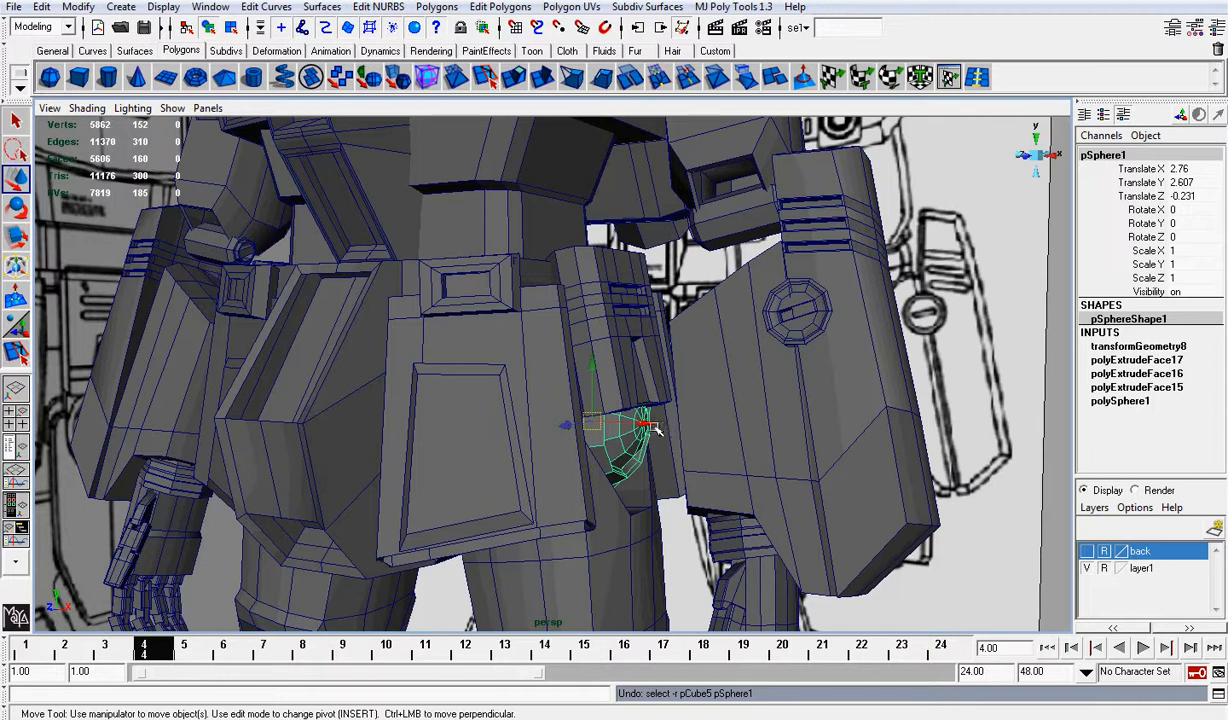
Step: With X-ray shading in the front view, move the sphere inward to about X 2.45 and rotate it about 13.6 degrees around Z
click(1037, 153)
click(87, 108)
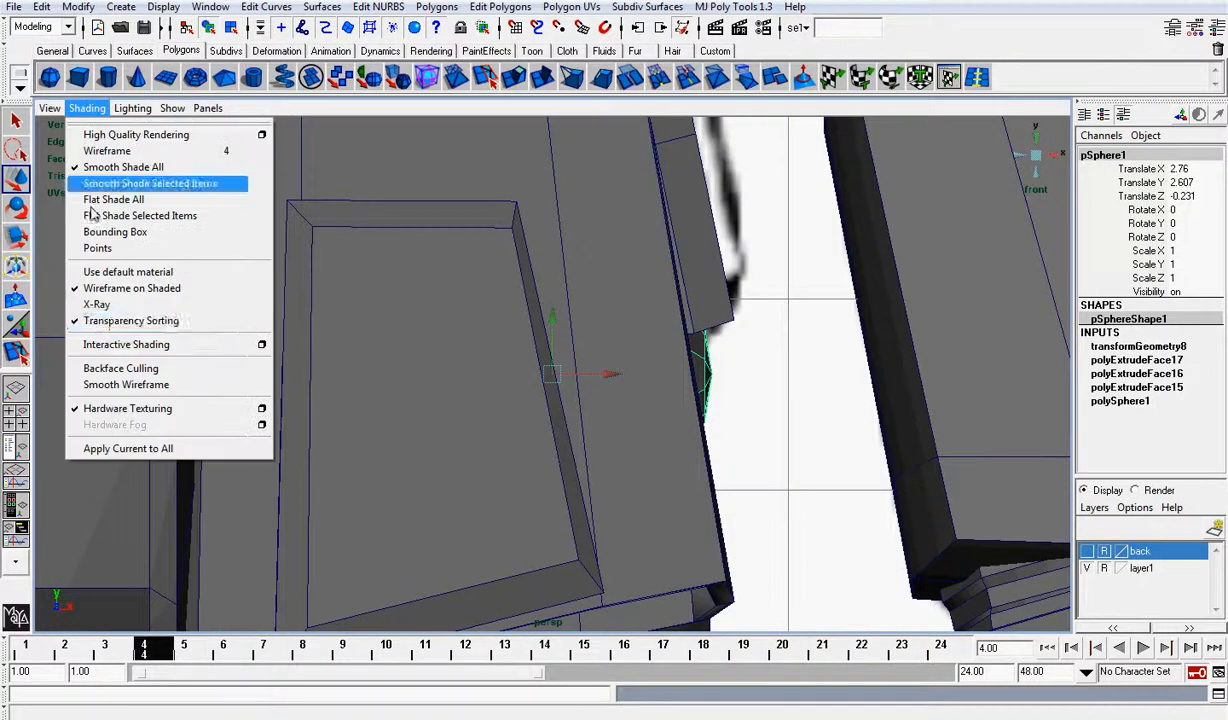
click(100, 304)
alt+drag(565, 279, 613, 376)
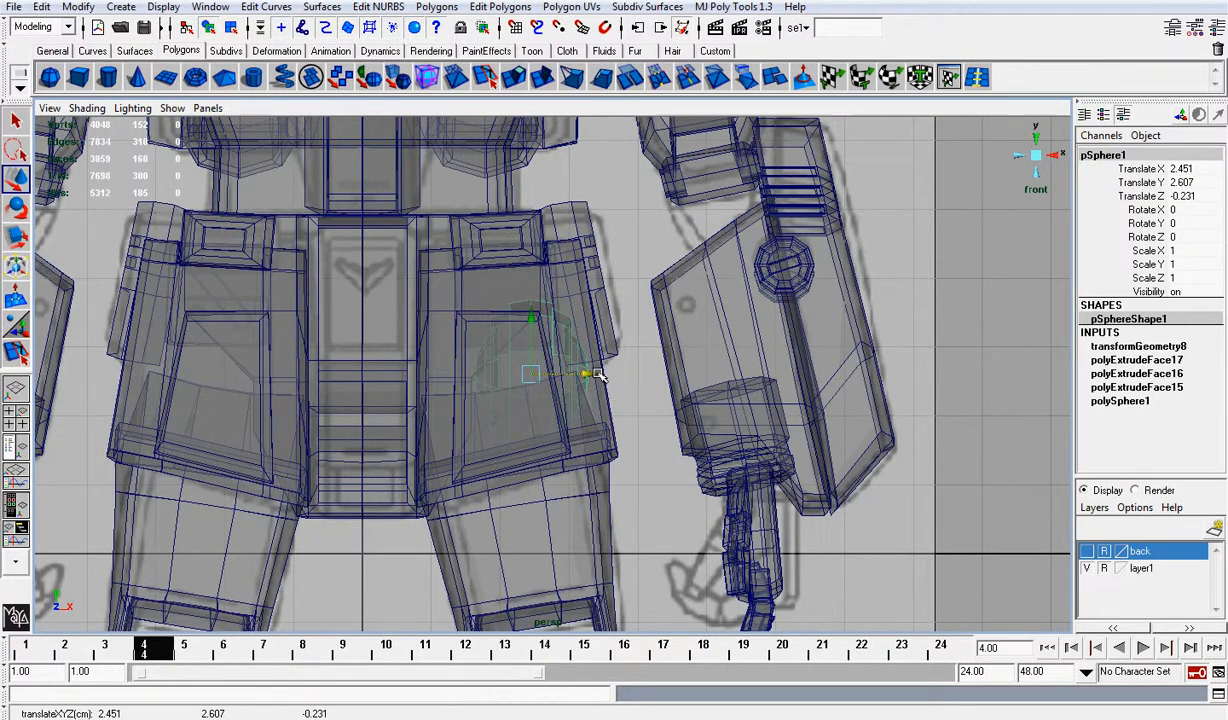
key(r)
key(e)
drag(623, 373, 617, 350)
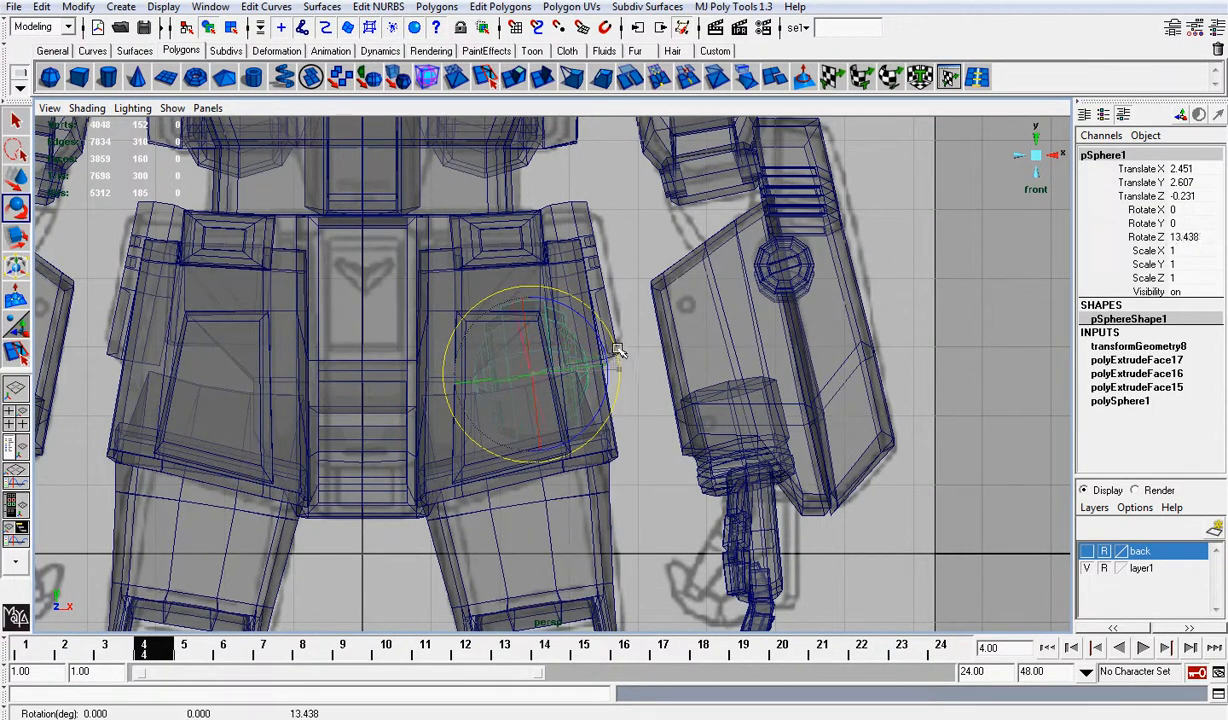
Step: Shift the sphere to about X 2.03 and Y 2.5, set its Z rotation to about 9.9 degrees, and turn off X-ray shading
key(w)
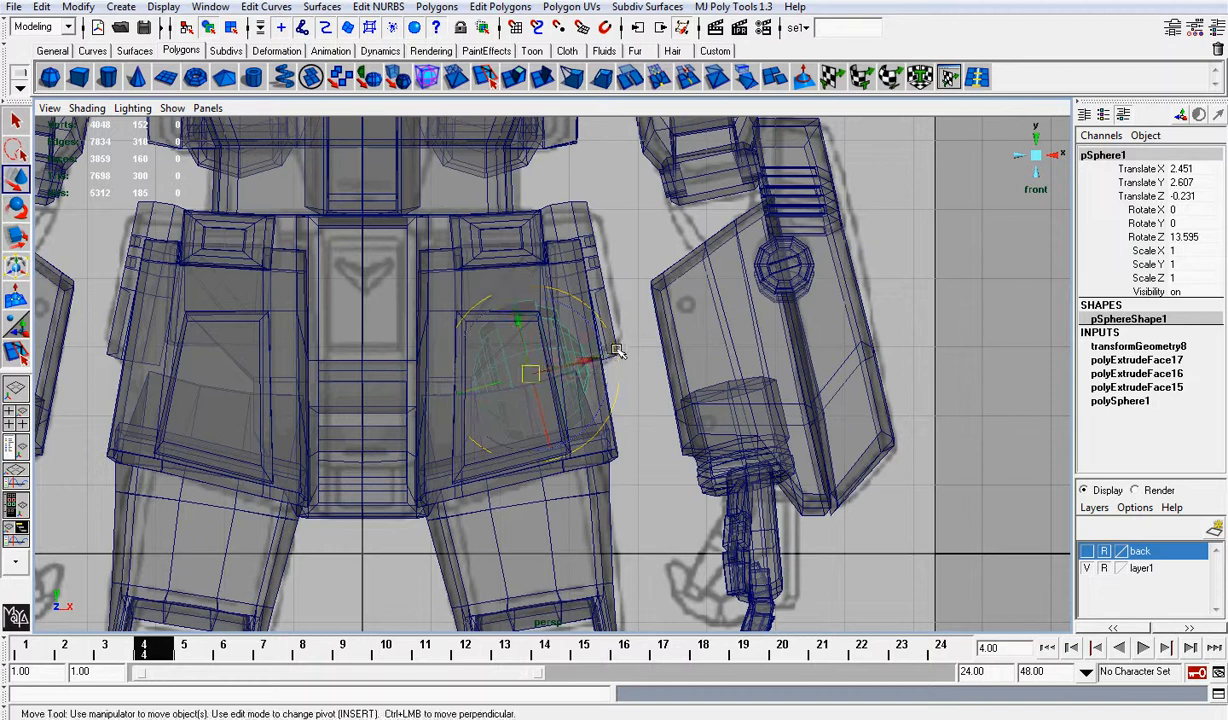
mouse_move(600, 358)
mouse_down()
mouse_move(570, 357)
mouse_move(565, 369)
mouse_move(592, 357)
mouse_up()
key(e)
click(86, 108)
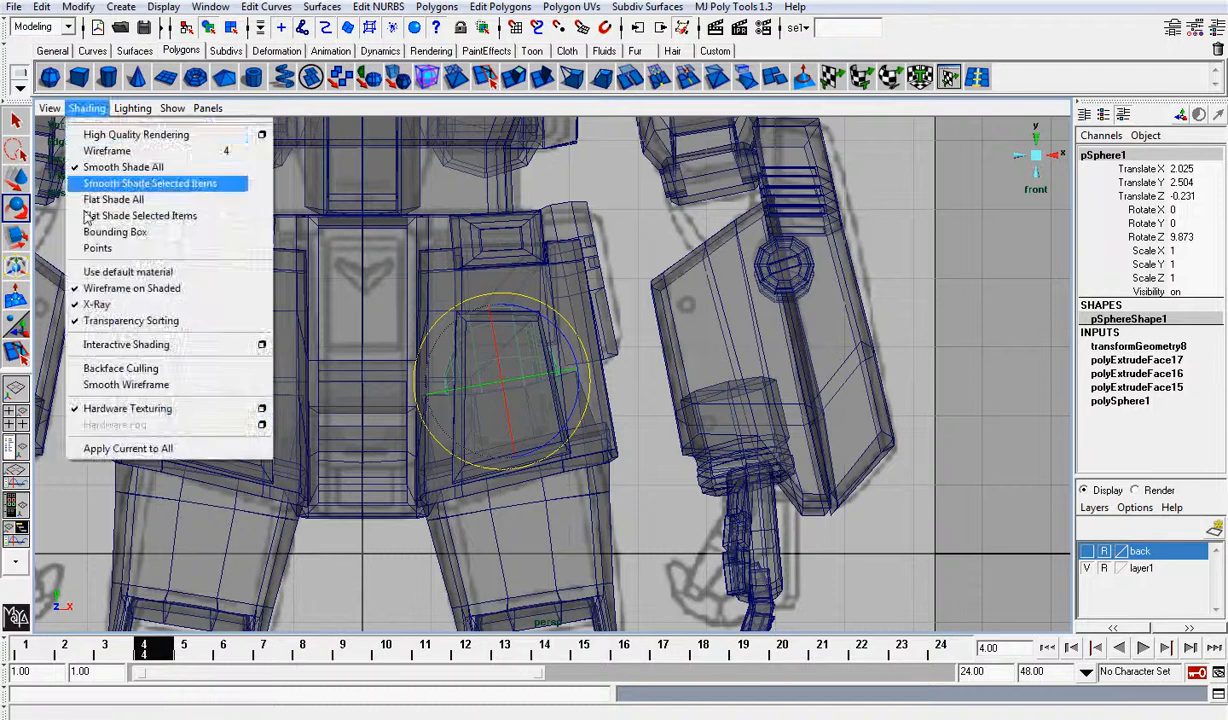
click(120, 294)
Step: Move the sphere outward along its tilted axis to about X 2.63 and Y 2.61, and scale it uniformly to about 1.1
alt+drag(511, 383, 682, 365)
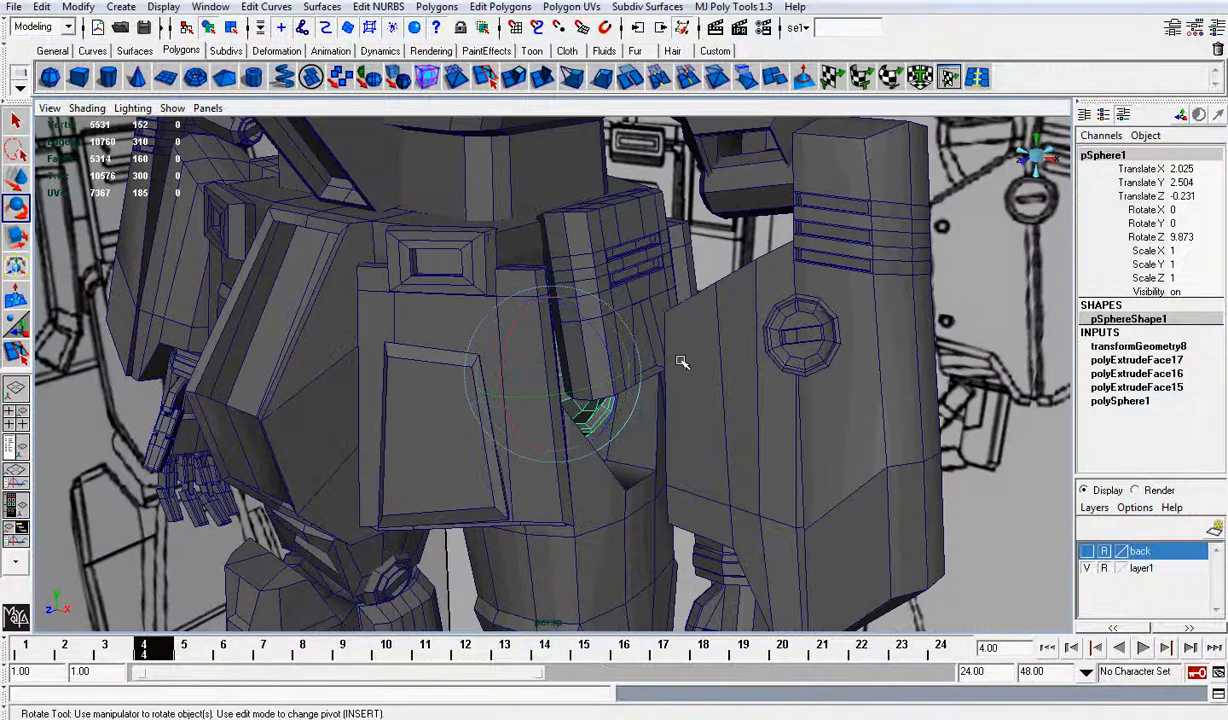
key(w)
drag(590, 373, 628, 379)
alt+drag(691, 382, 538, 362)
key(r)
click(133, 222)
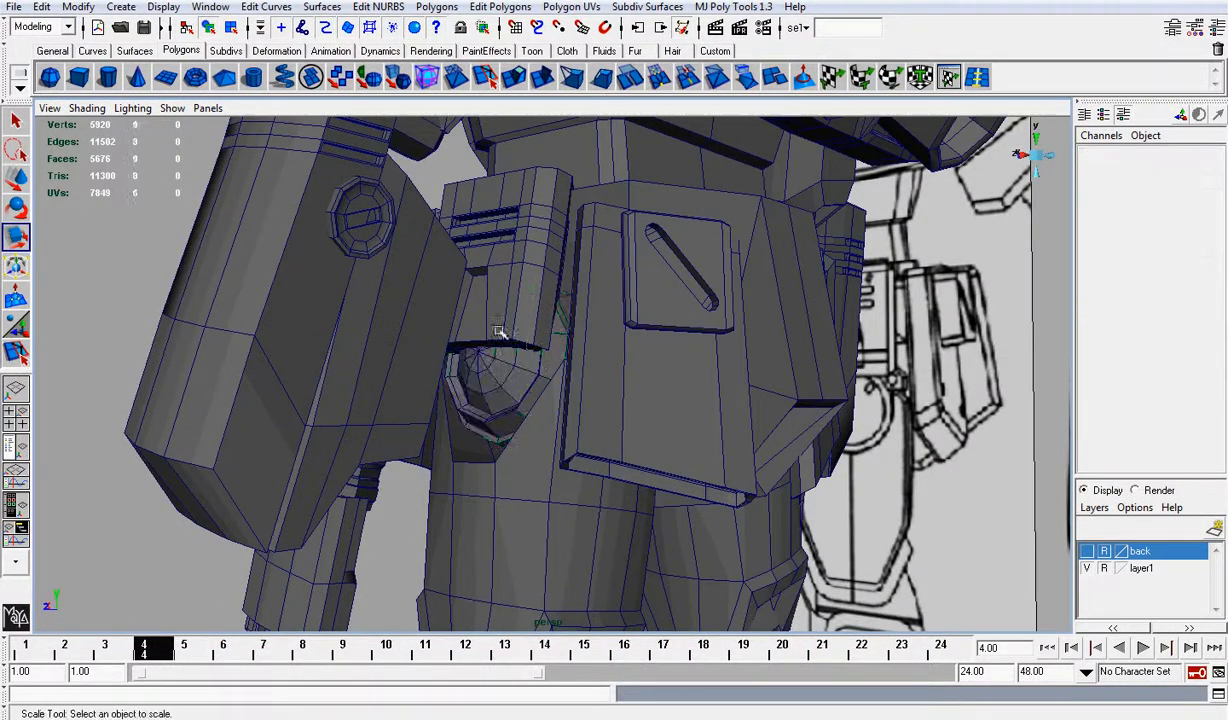
Step: Hide the layer1 reference drawings and reselect the sphere in the hip
alt+drag(480, 318, 781, 389)
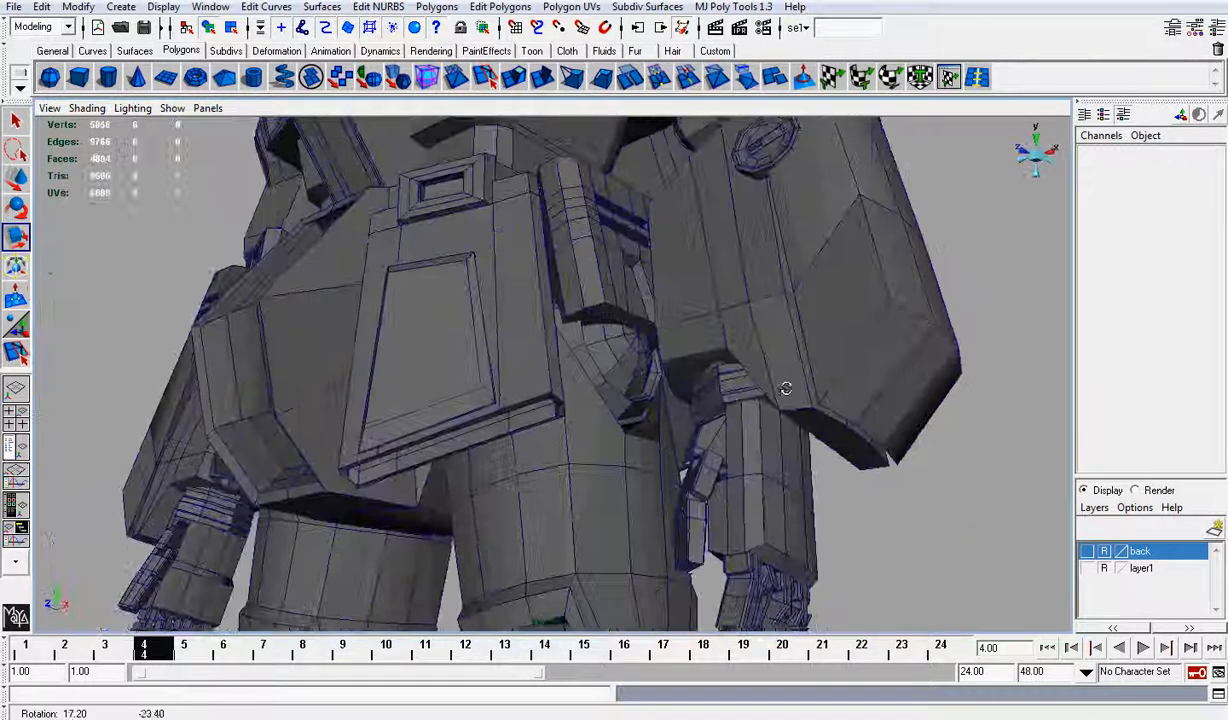
click(636, 368)
alt+drag(636, 368, 648, 345)
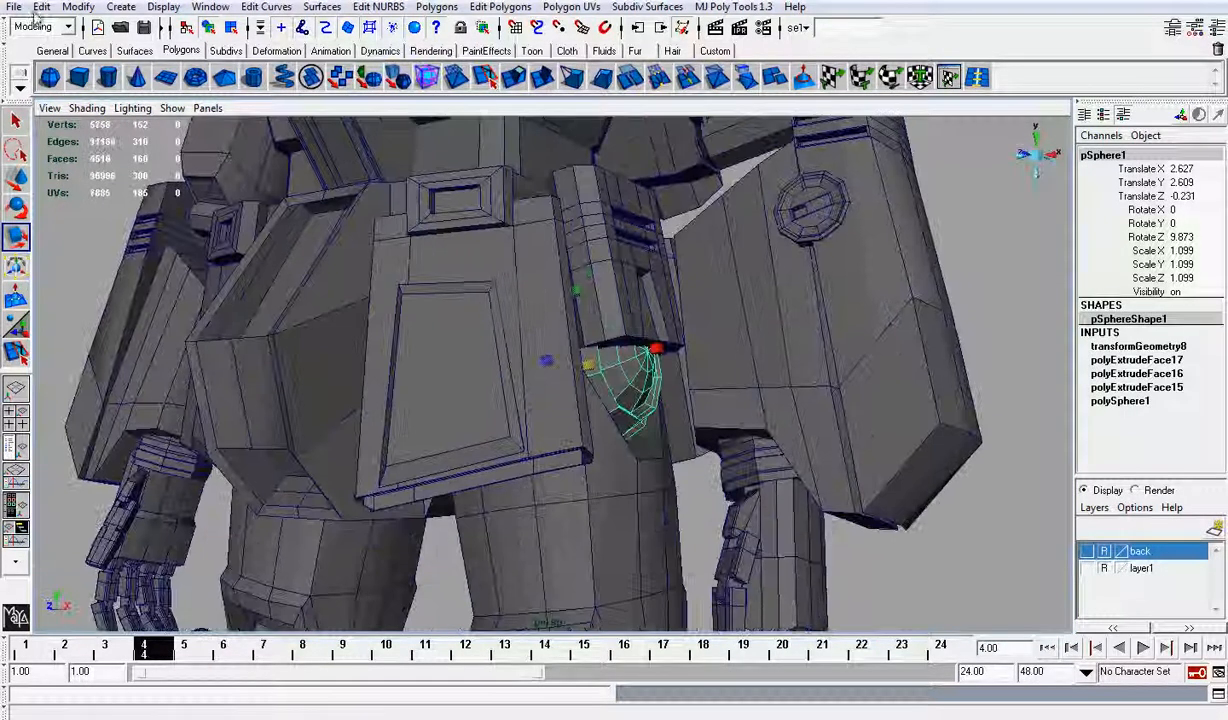
Step: Center the sphere's pivot and freeze its transformations
click(90, 7)
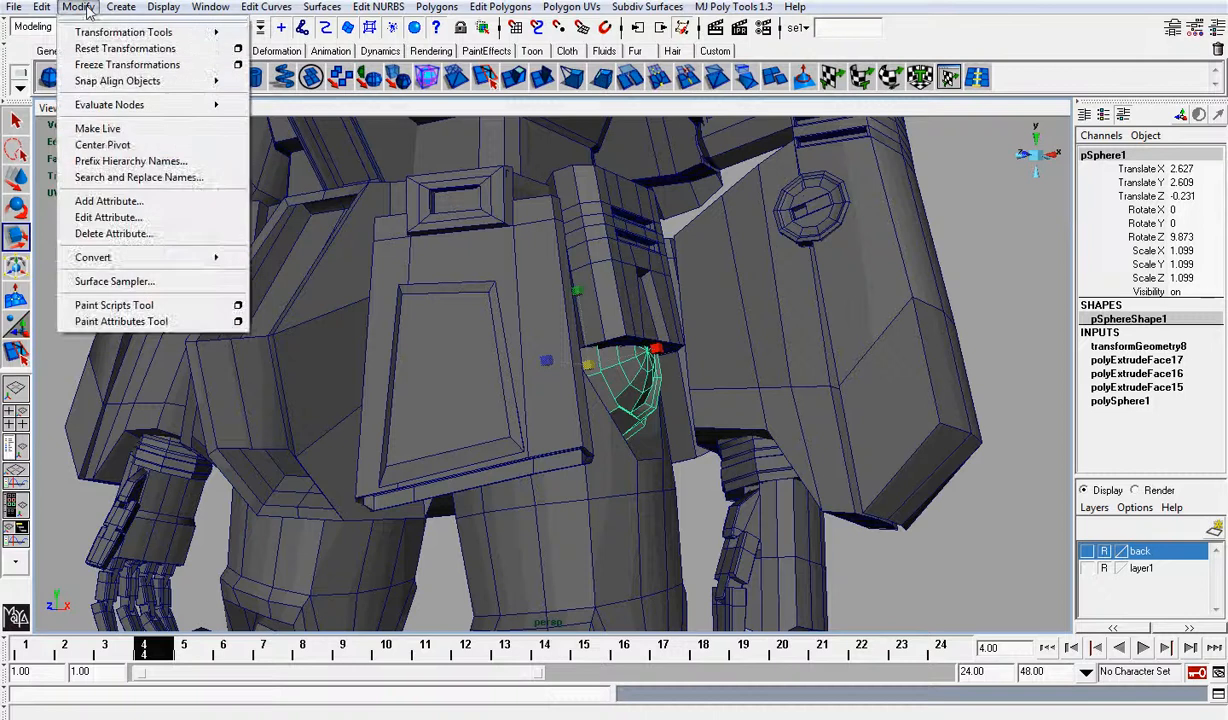
click(100, 142)
click(78, 7)
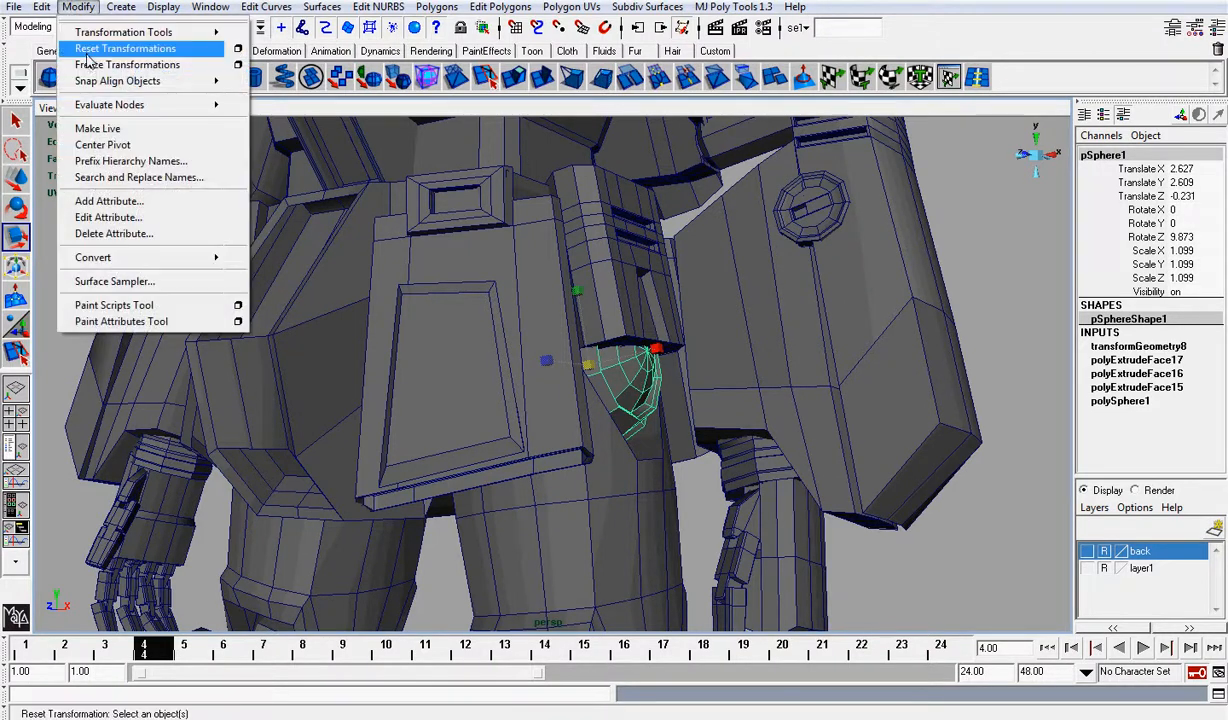
click(90, 65)
Step: Delete the construction history of the hip sphere
alt+drag(357, 256, 404, 268)
scroll(495, 265, down, 3)
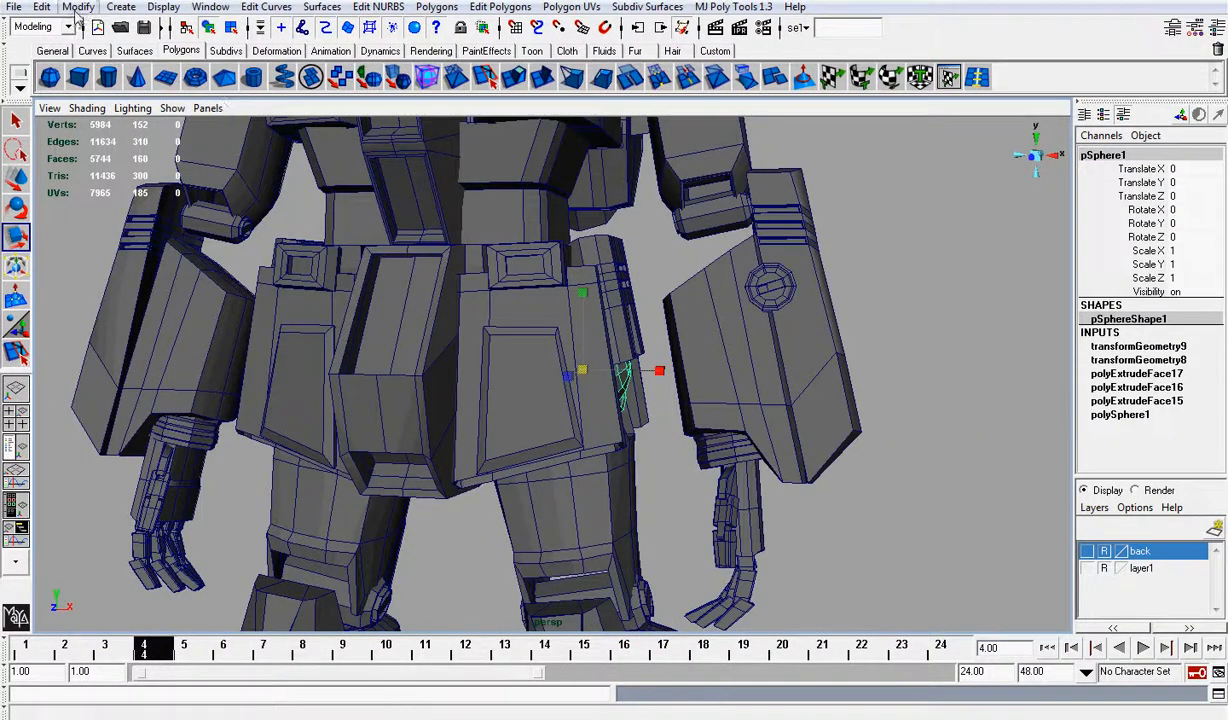
click(42, 7)
mouse_move(184, 207)
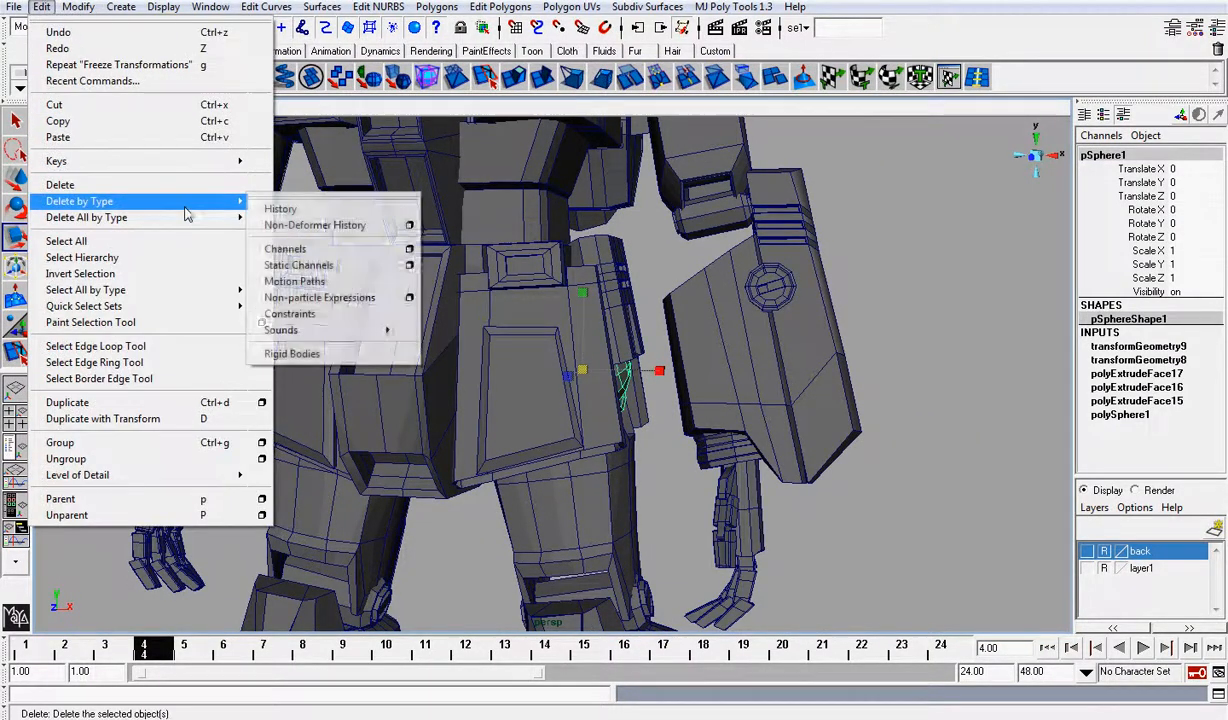
click(280, 209)
Step: In the front view, move the sphere's pivot onto the robot's vertical centre line above the head, and duplicate the sphere
click(1038, 157)
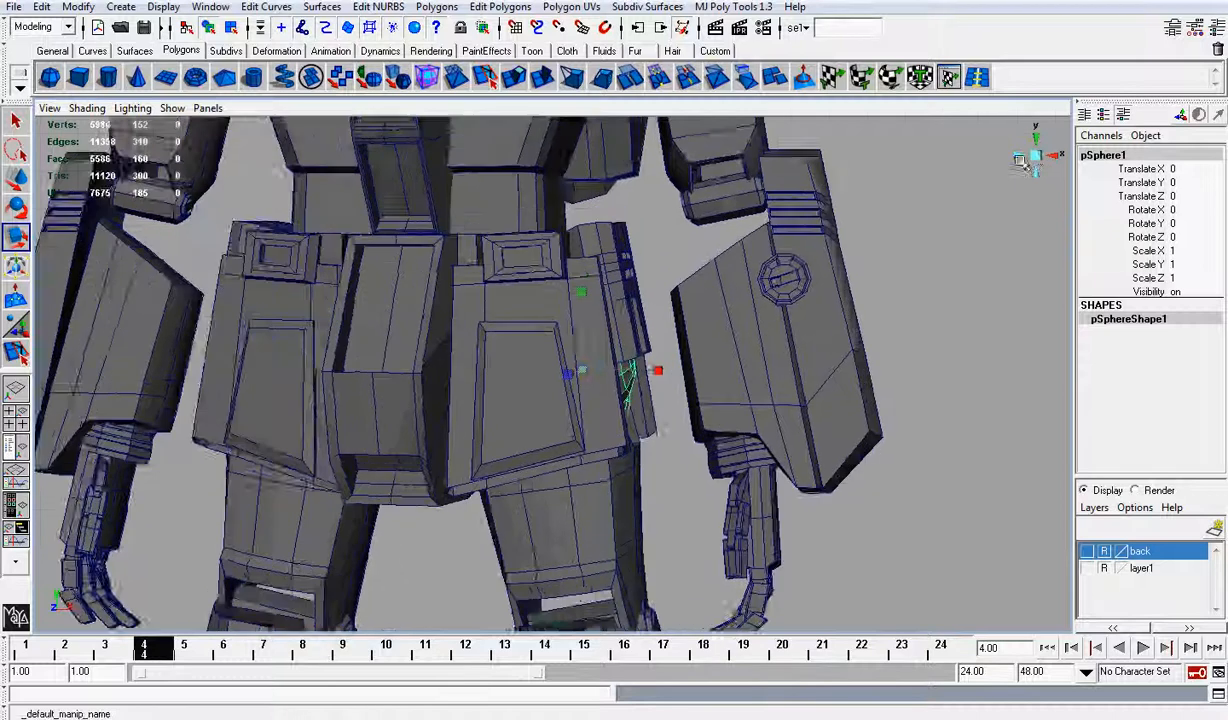
key(w)
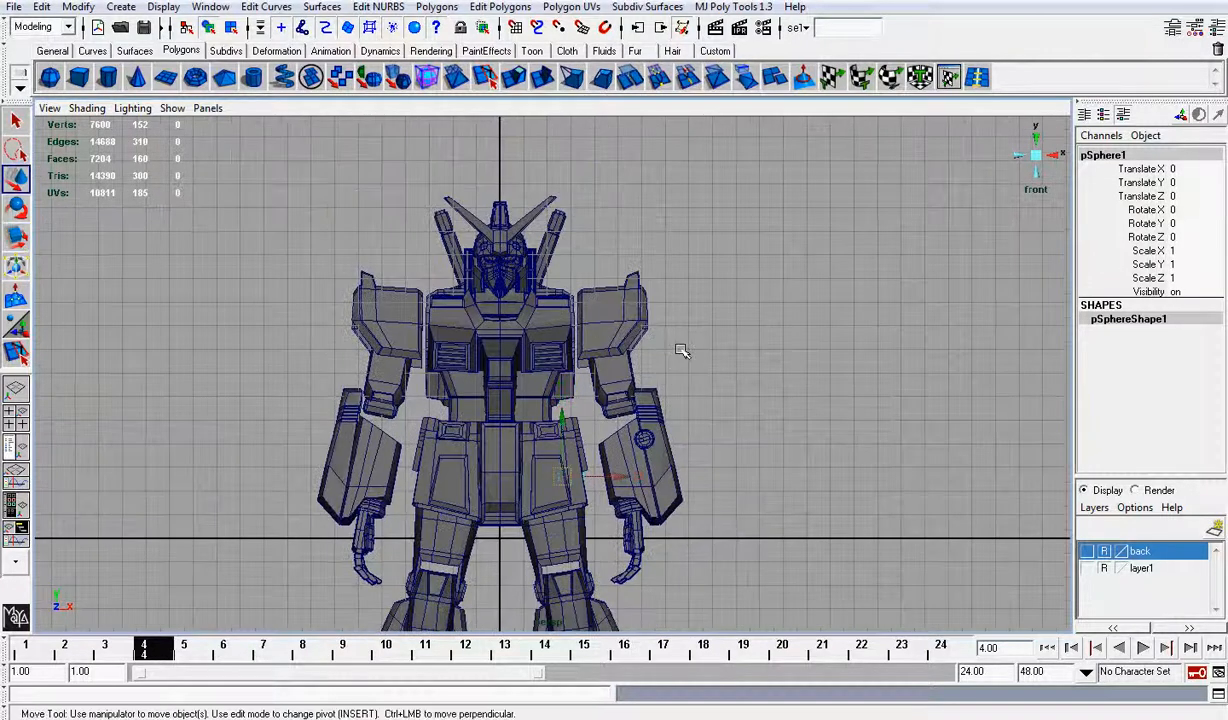
key(Insert)
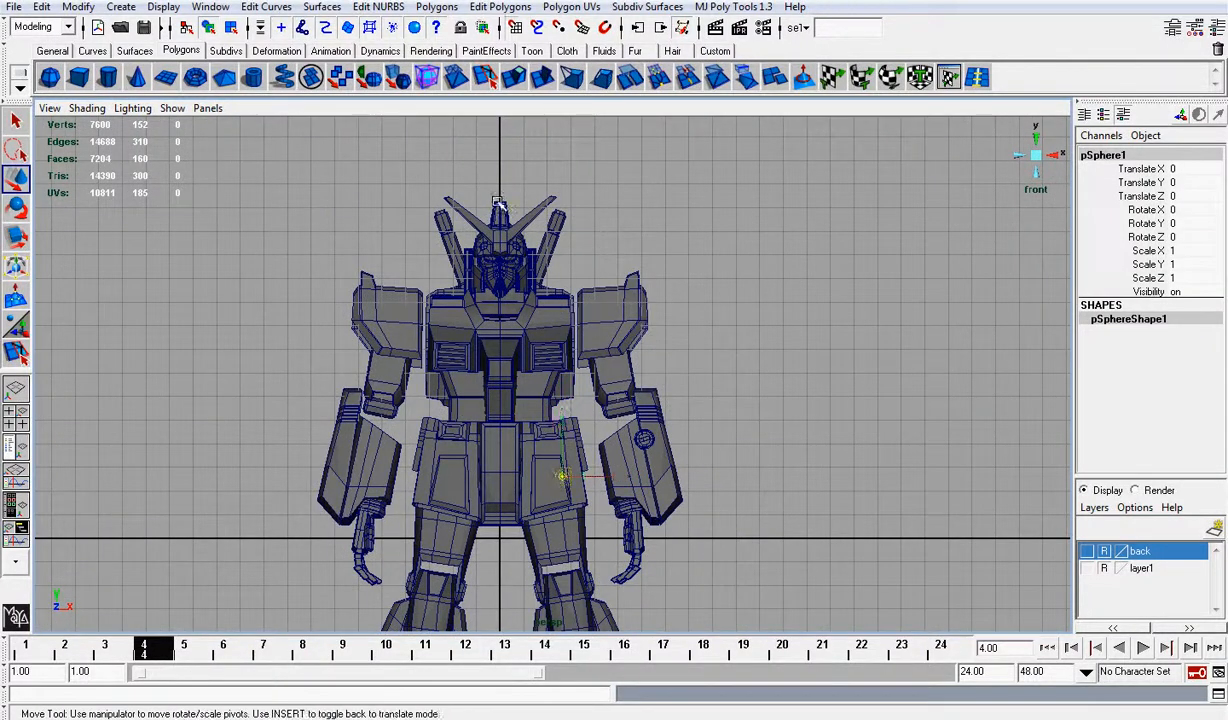
middle_drag(498, 203, 509, 179)
key(Insert)
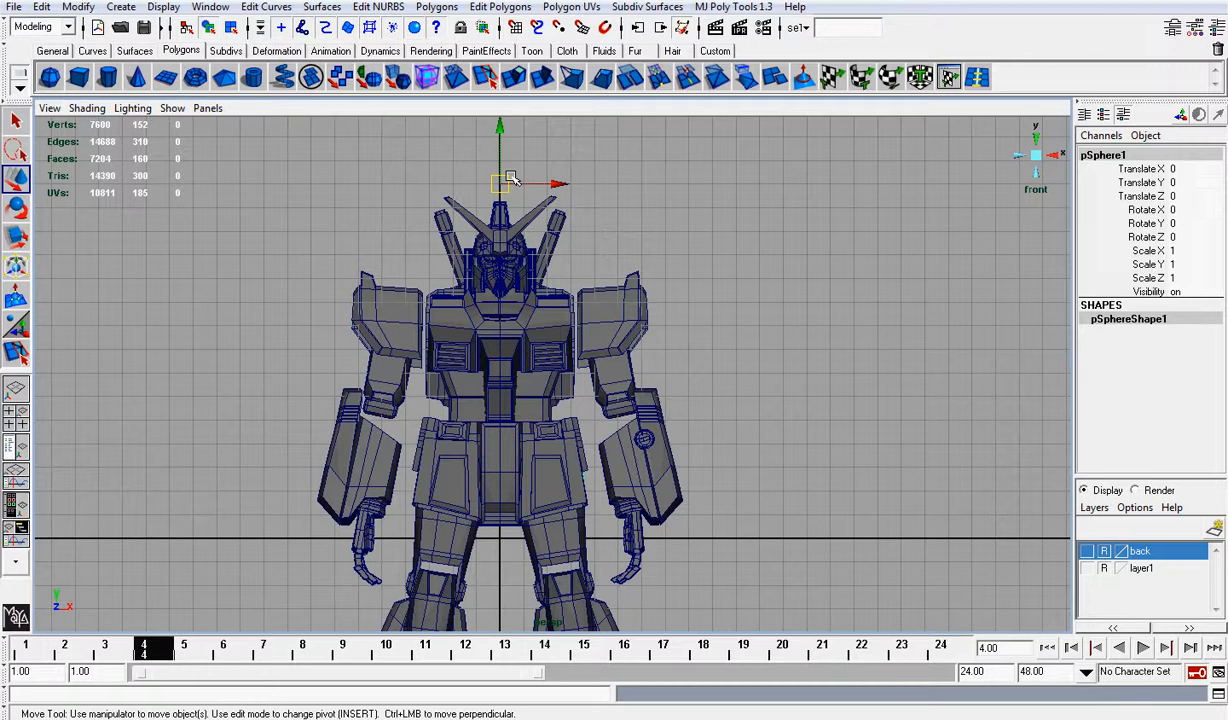
key(ctrl+d)
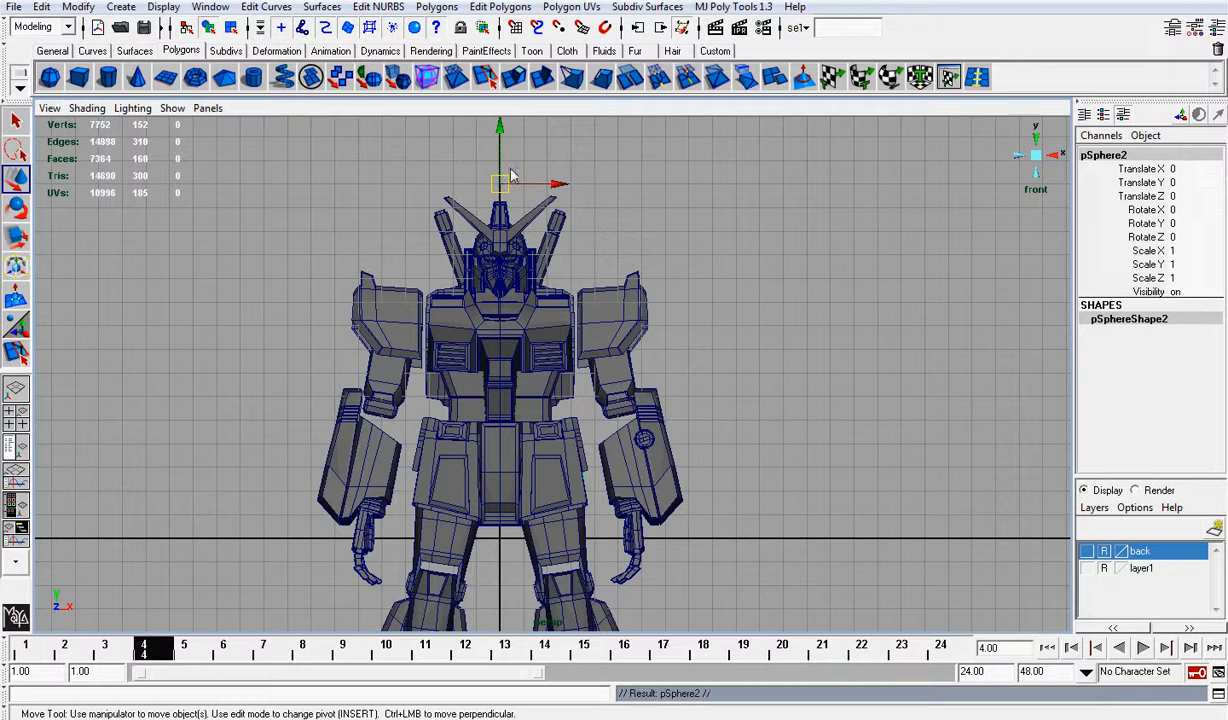
Step: Mirror the selected forearm sphere to the opposite arm by setting its Scale X to -1
click(1175, 252)
click(1172, 250)
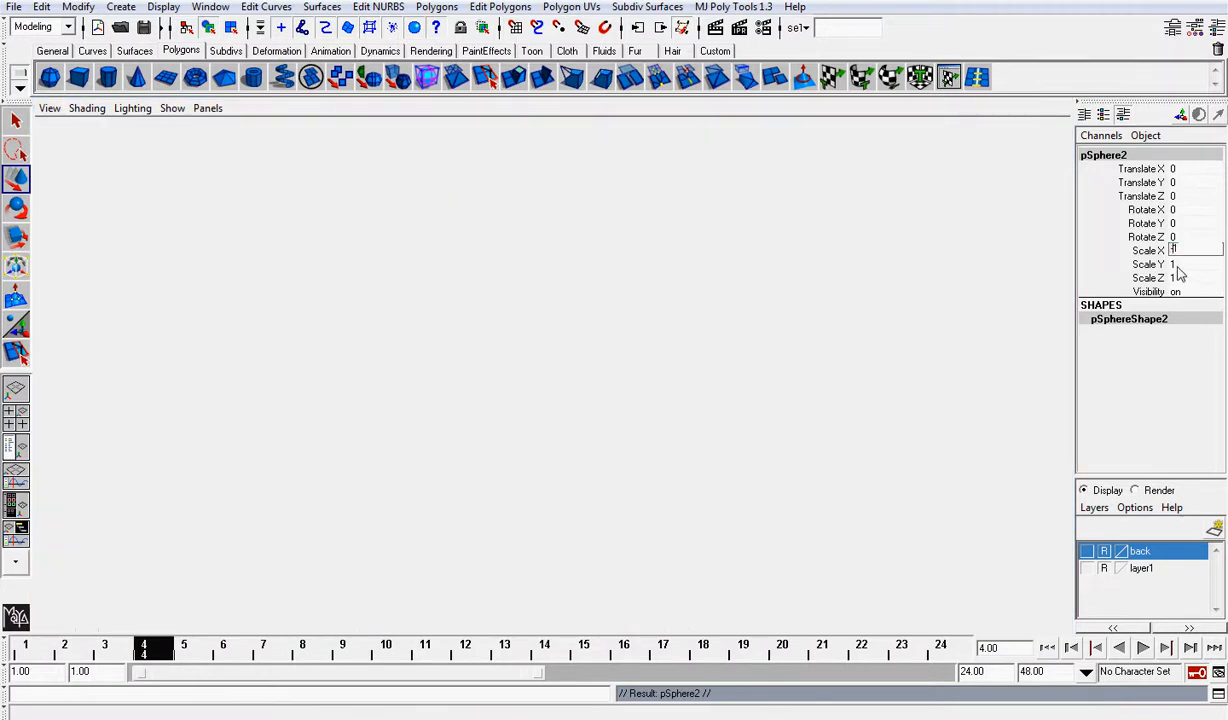
key(Return)
click(1037, 157)
mouse_move(680, 250)
alt+right_down()
mouse_move(780, 250)
mouse_move(680, 252)
alt+right_up()
alt+drag(680, 252, 729, 225)
alt+right_drag(729, 225, 615, 222)
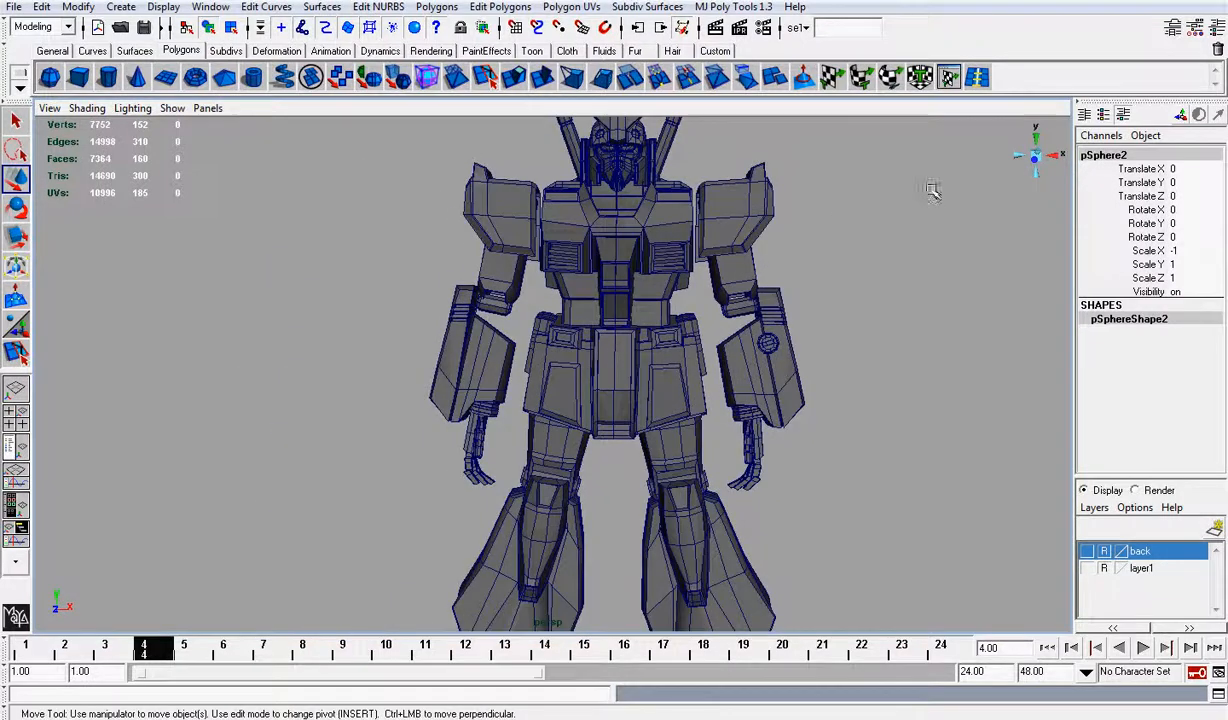
Step: Save the scene and delete all the robot meshes, keeping only the two reference image planes
click(818, 250)
alt+drag(817, 271, 755, 271)
click(147, 30)
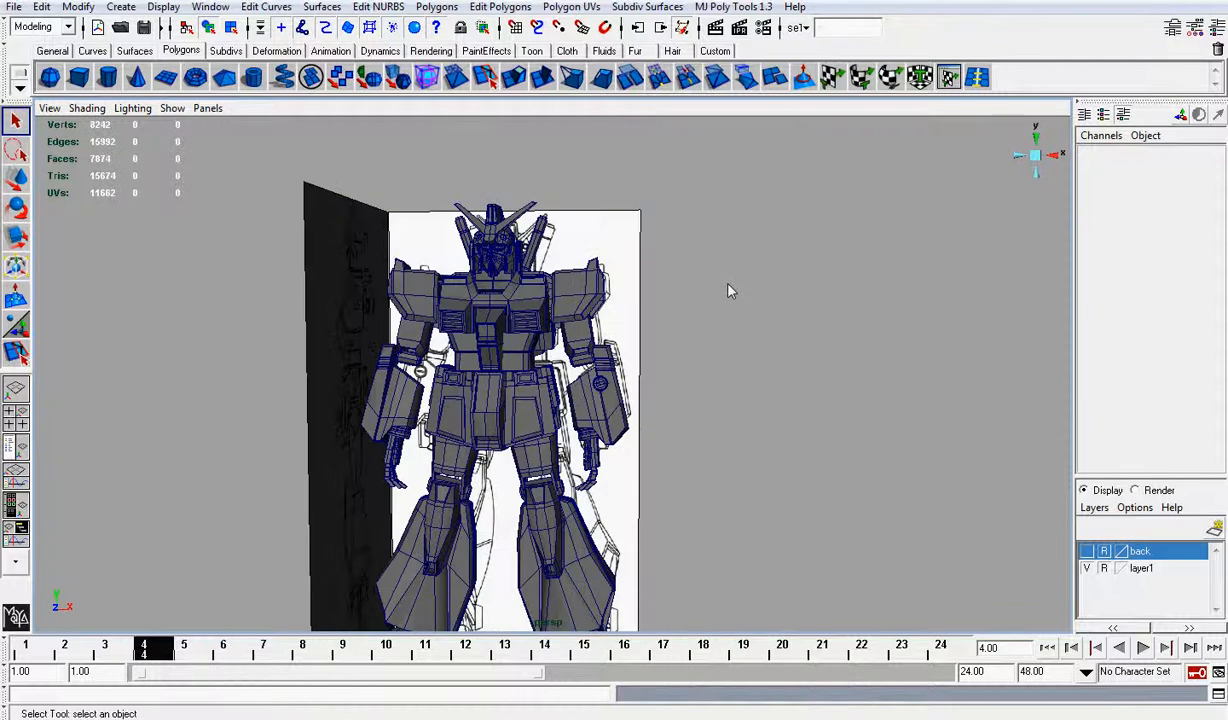
drag(314, 196, 820, 608)
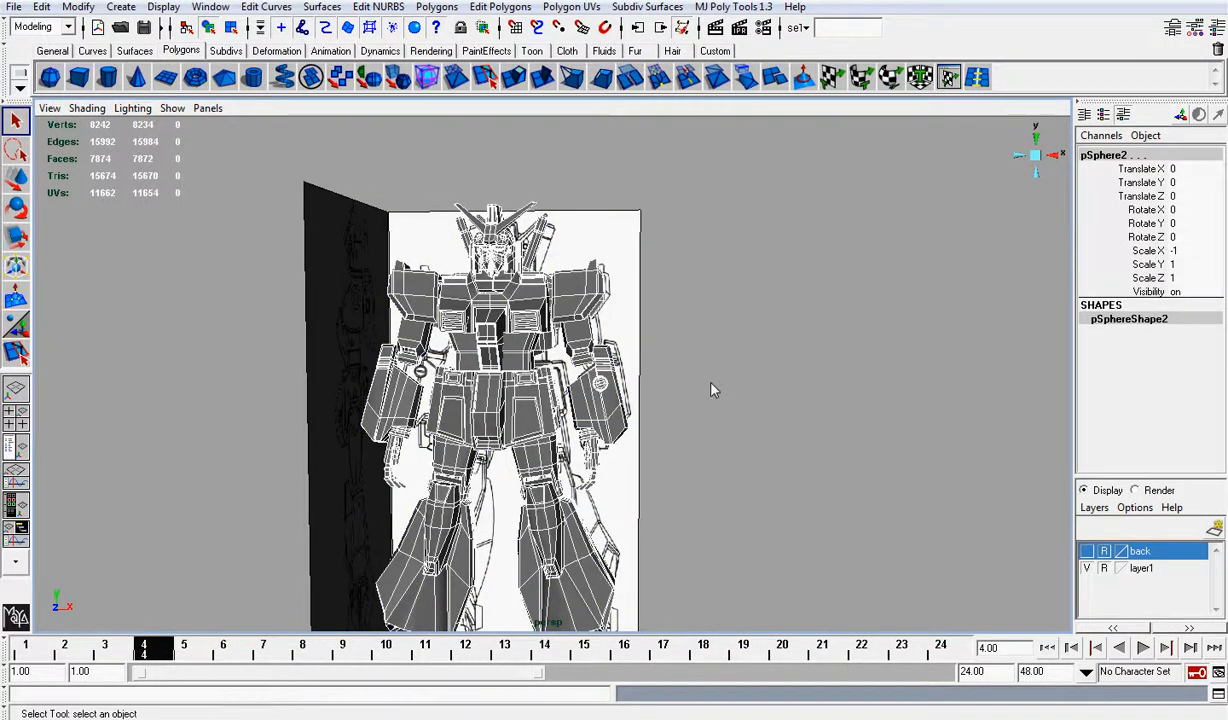
key(Delete)
Step: Create a polygon plane and set its Rotate X to 90
scroll(711, 385, up, 4)
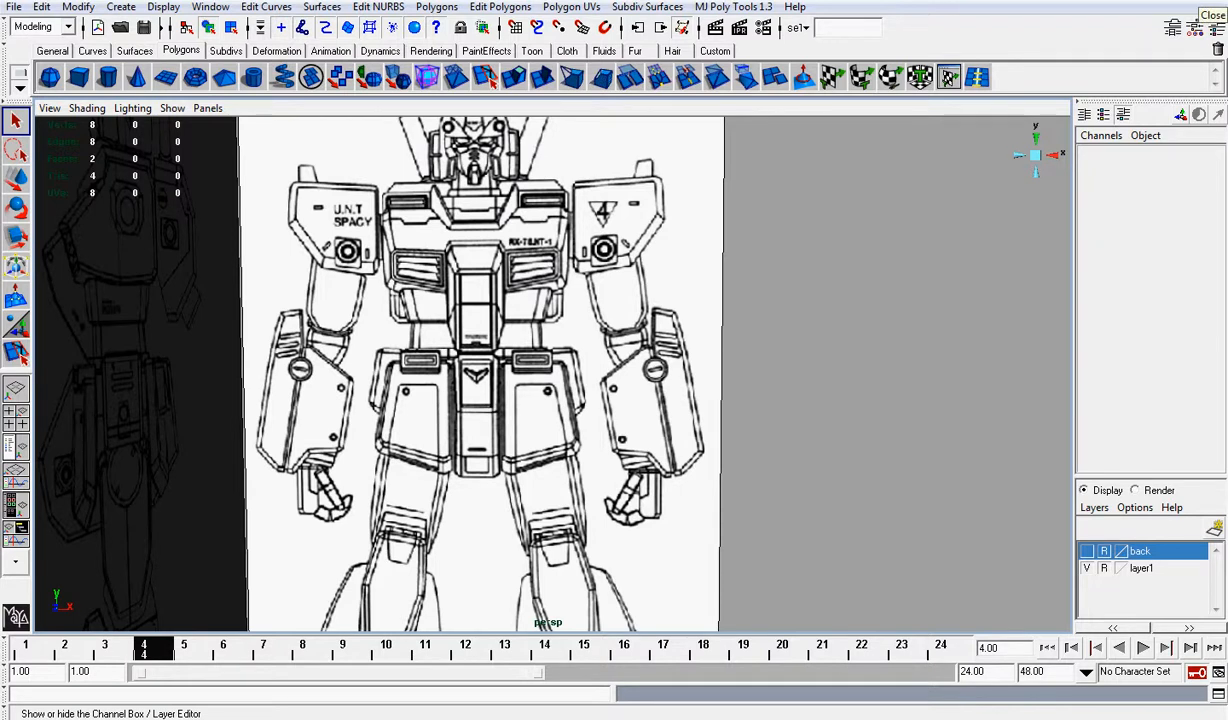
scroll(793, 240, up, 1)
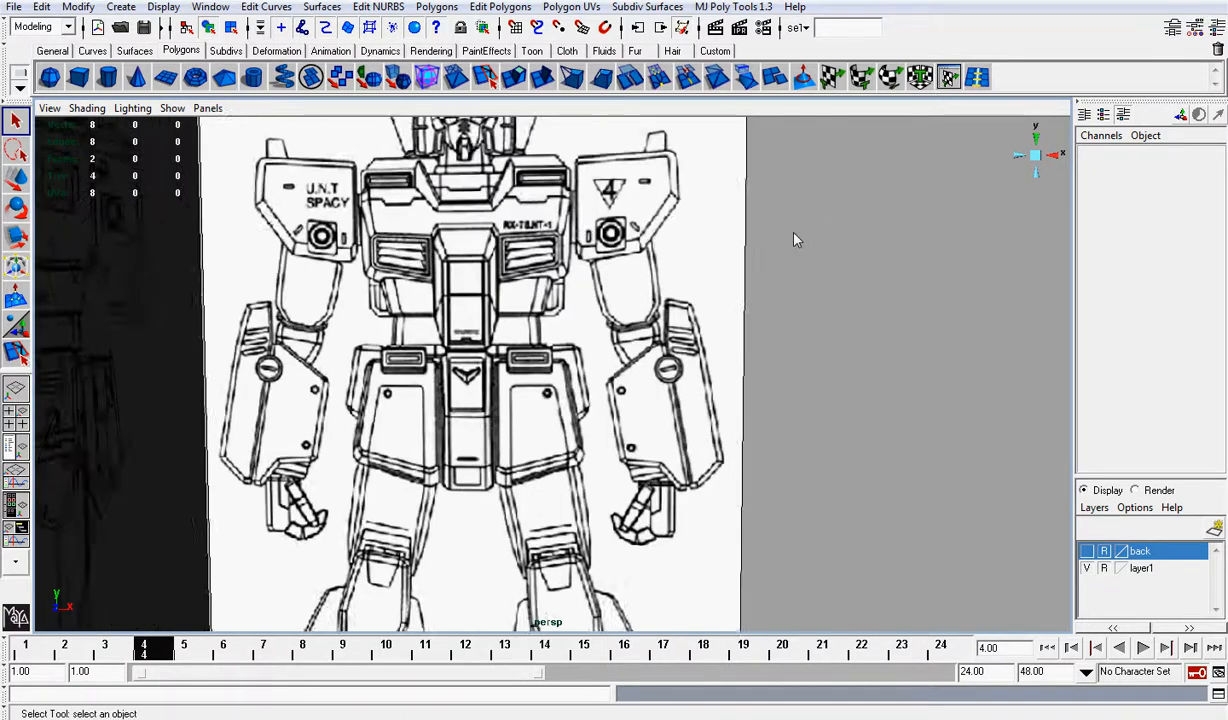
scroll(797, 237, up, 1)
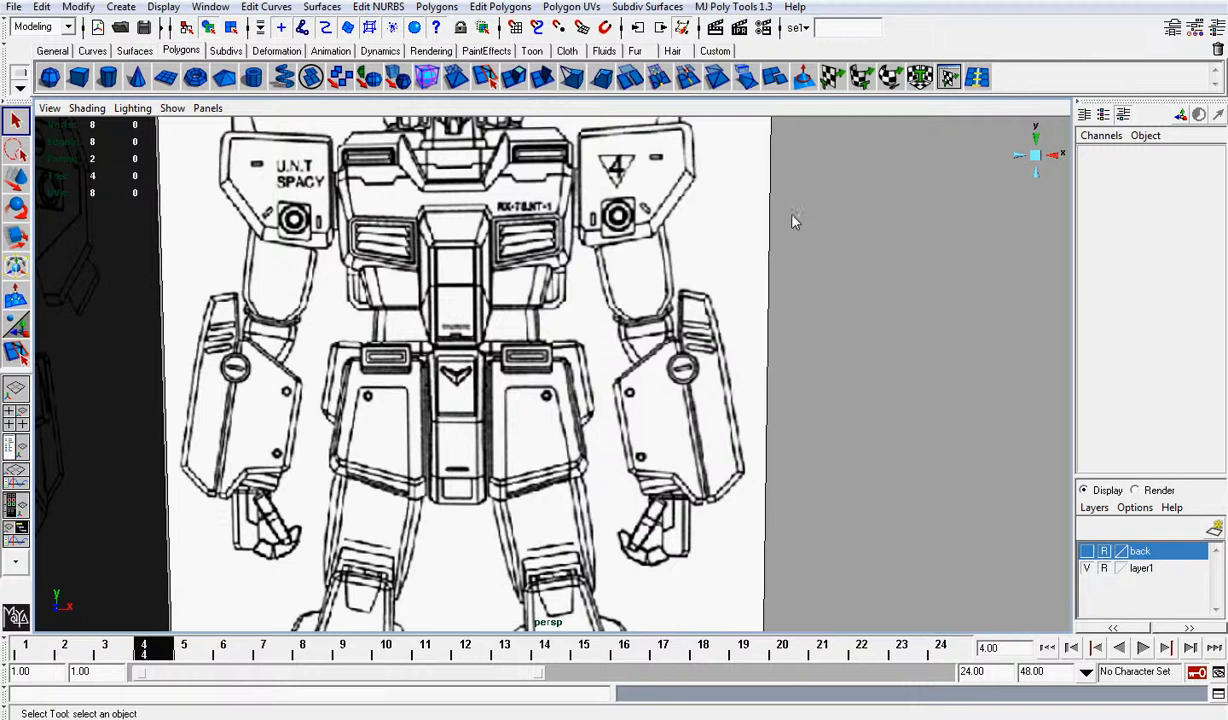
scroll(776, 277, down, 1)
scroll(776, 277, up, 2)
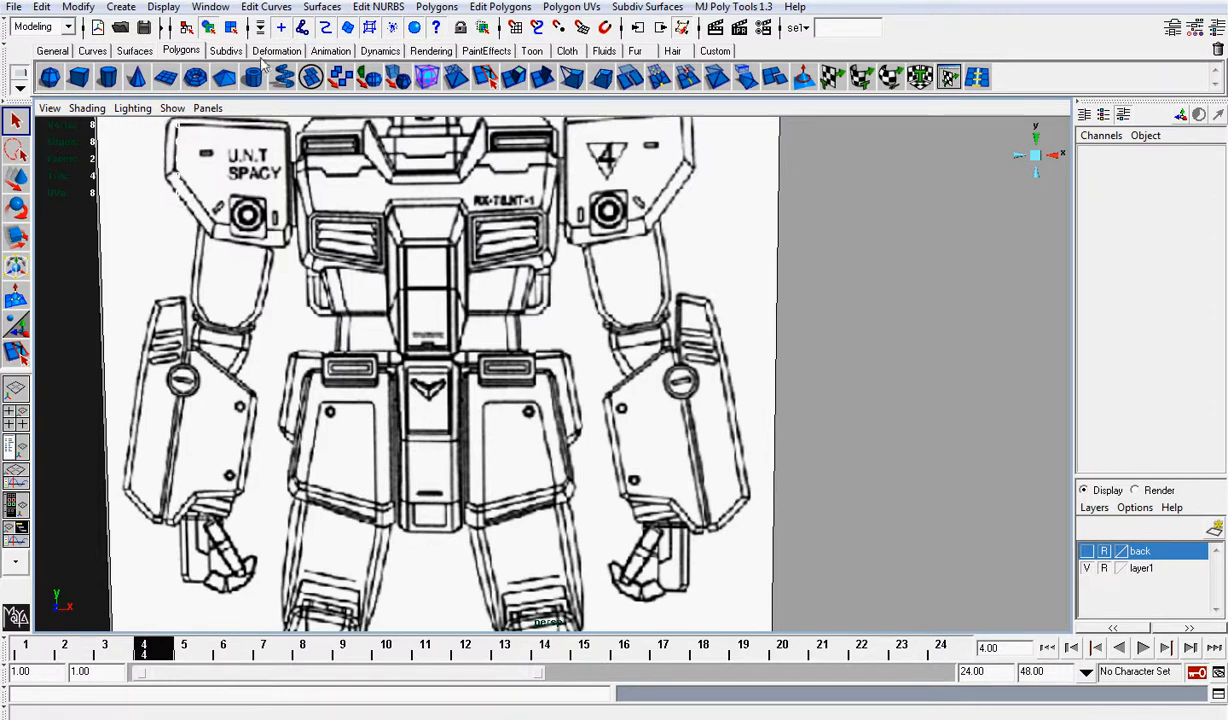
click(166, 80)
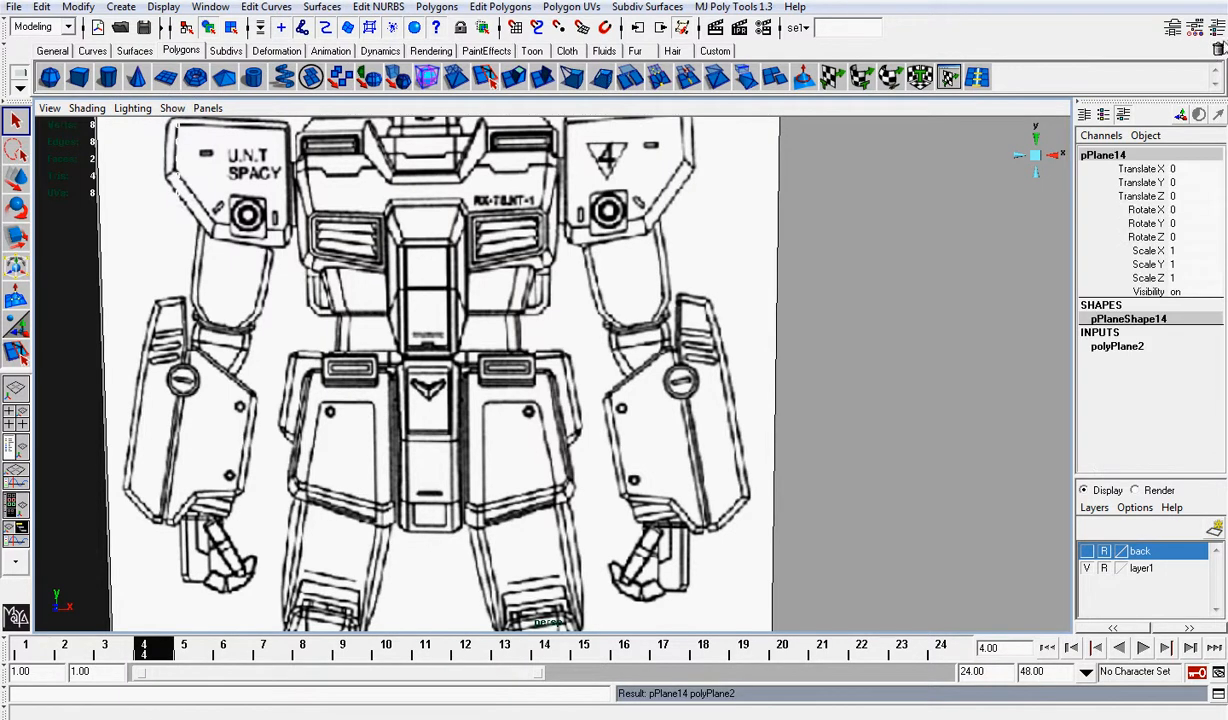
click(1199, 209)
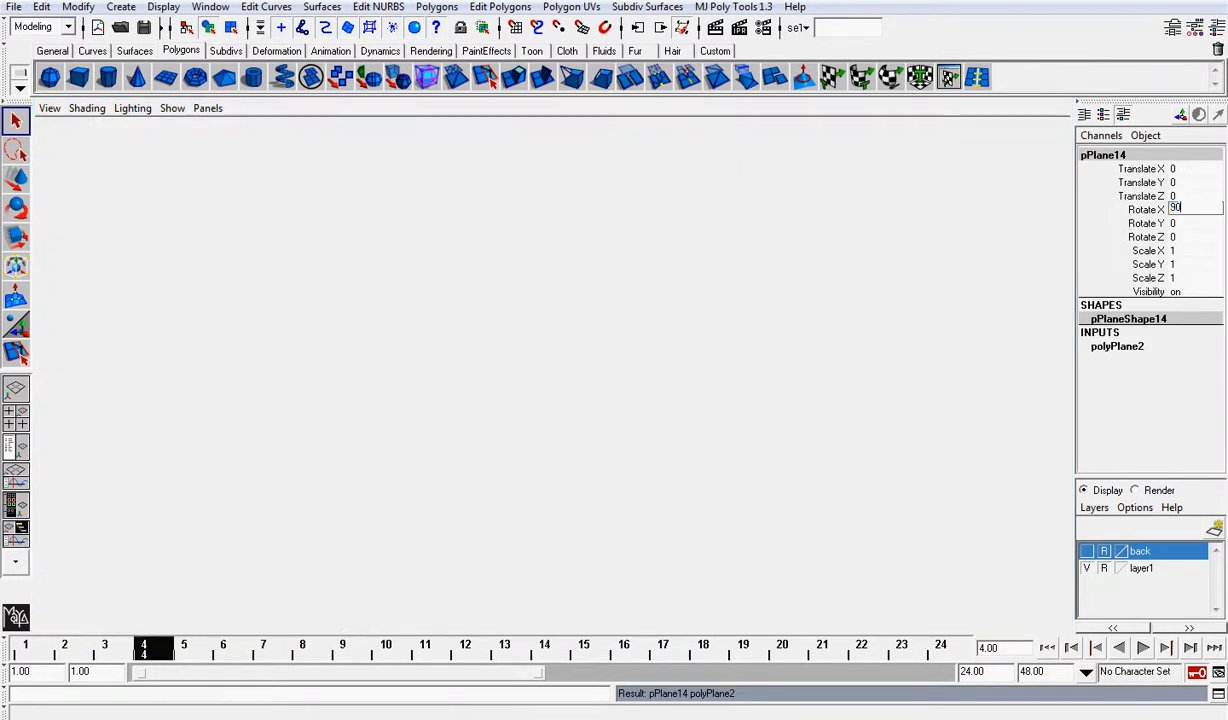
key(Return)
Step: Move the plane onto the upper arm in the front reference, at about X 5.17, Y 7.12
scroll(765, 487, down, 6)
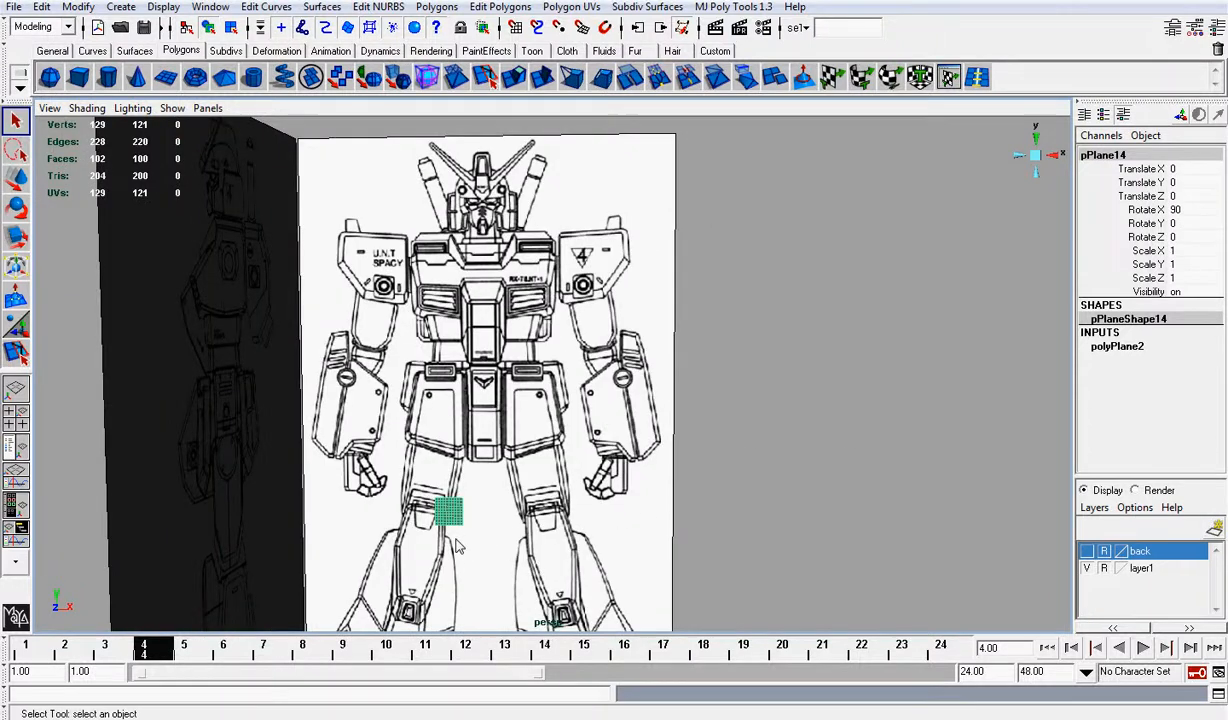
key(w)
drag(450, 515, 595, 317)
Step: Set the plane's Subdivisions Width and Subdivisions Height to 1
click(1118, 347)
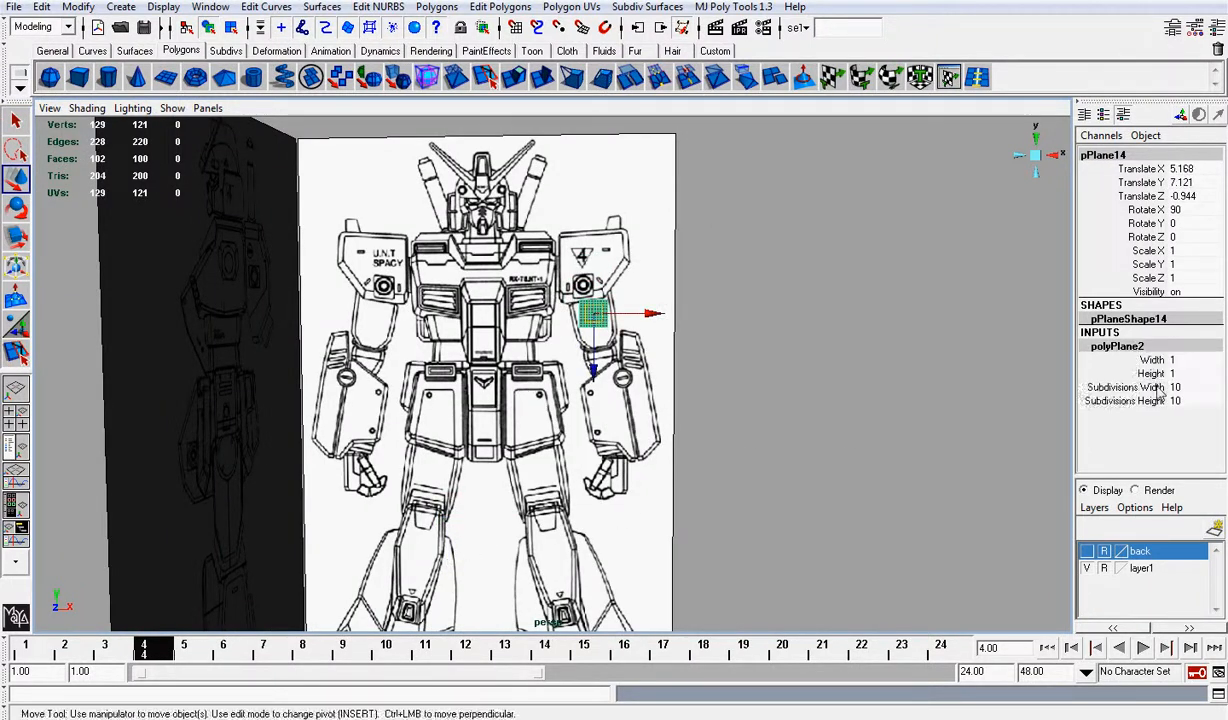
drag(1157, 388, 1155, 400)
middle_drag(923, 400, 759, 419)
Step: Narrow the plane horizontally to a Scale X of about 0.72
alt+right_drag(704, 401, 728, 258)
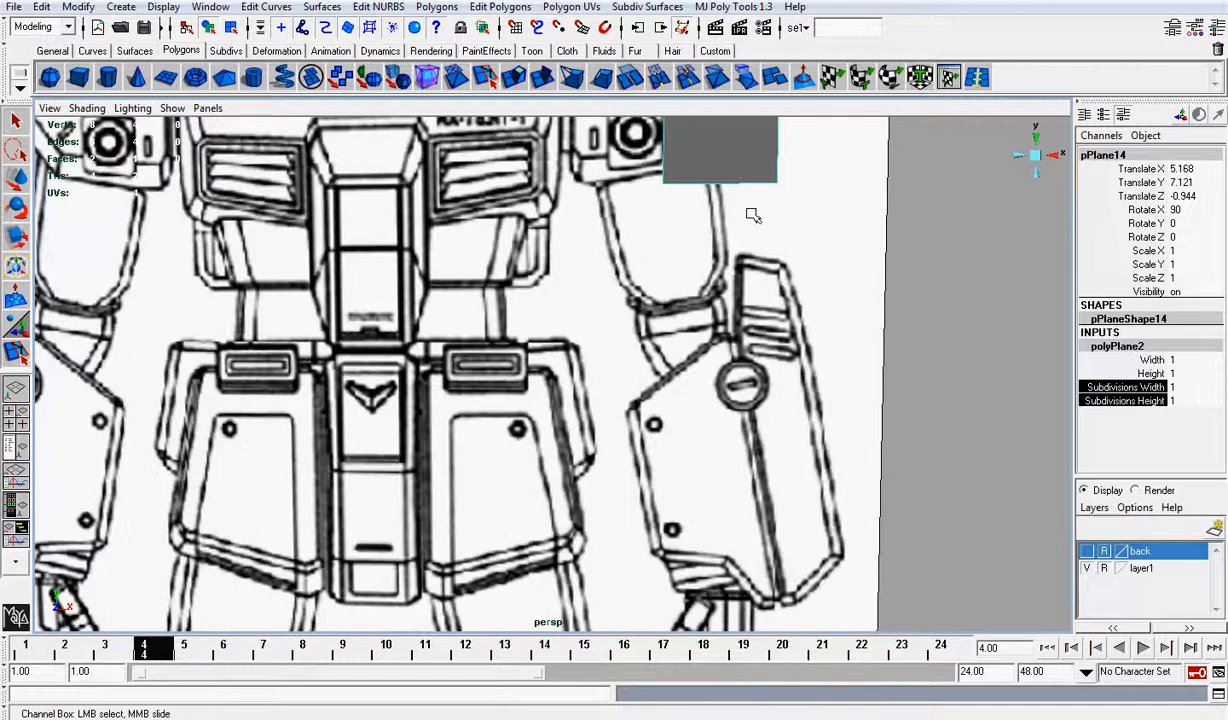
alt+middle_drag(753, 215, 603, 452)
key(w)
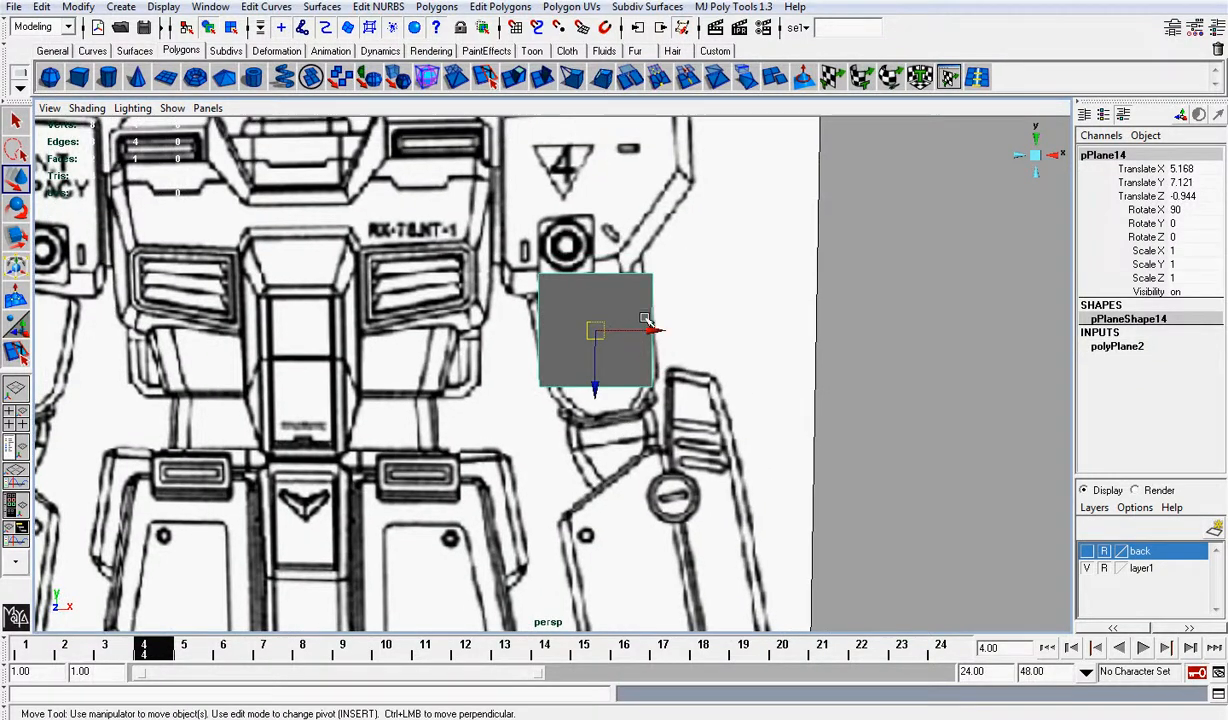
key(r)
click(676, 330)
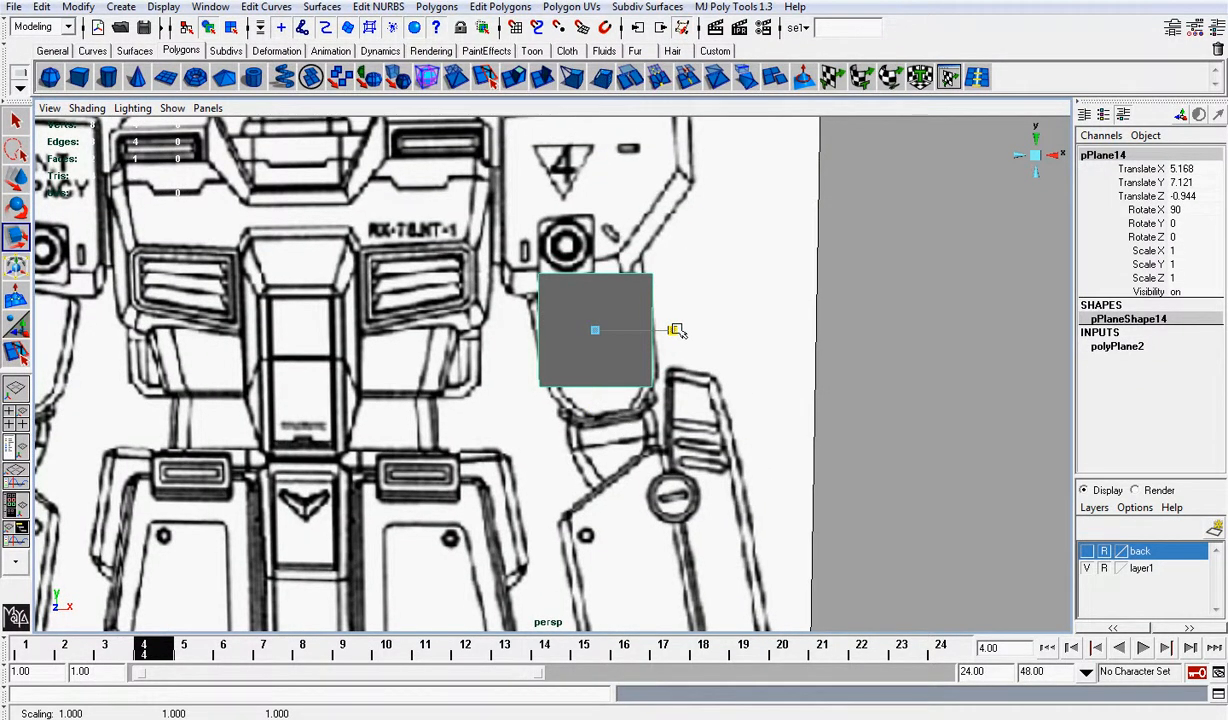
drag(676, 330, 652, 331)
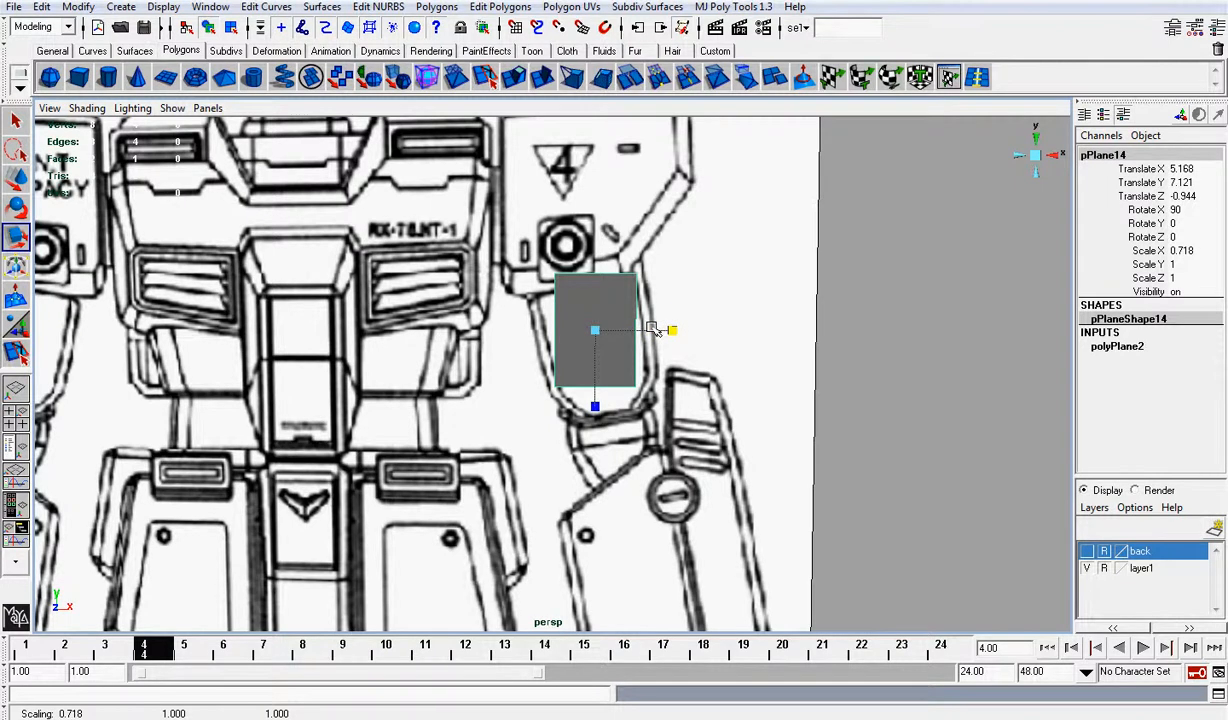
Step: In the front view, insert two horizontal edge loops in the plane, one near its upper and one near its lower edge
key(space)
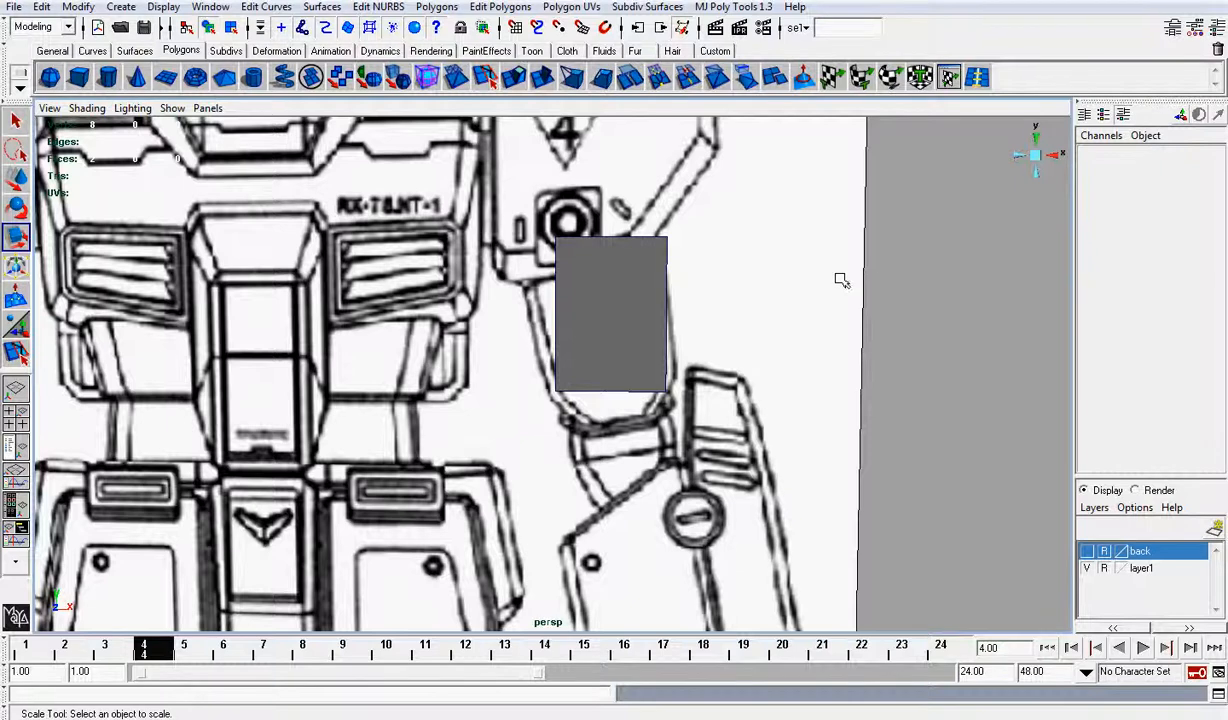
scroll(820, 280, up, 1)
scroll(820, 281, up, 3)
scroll(822, 284, down, 1)
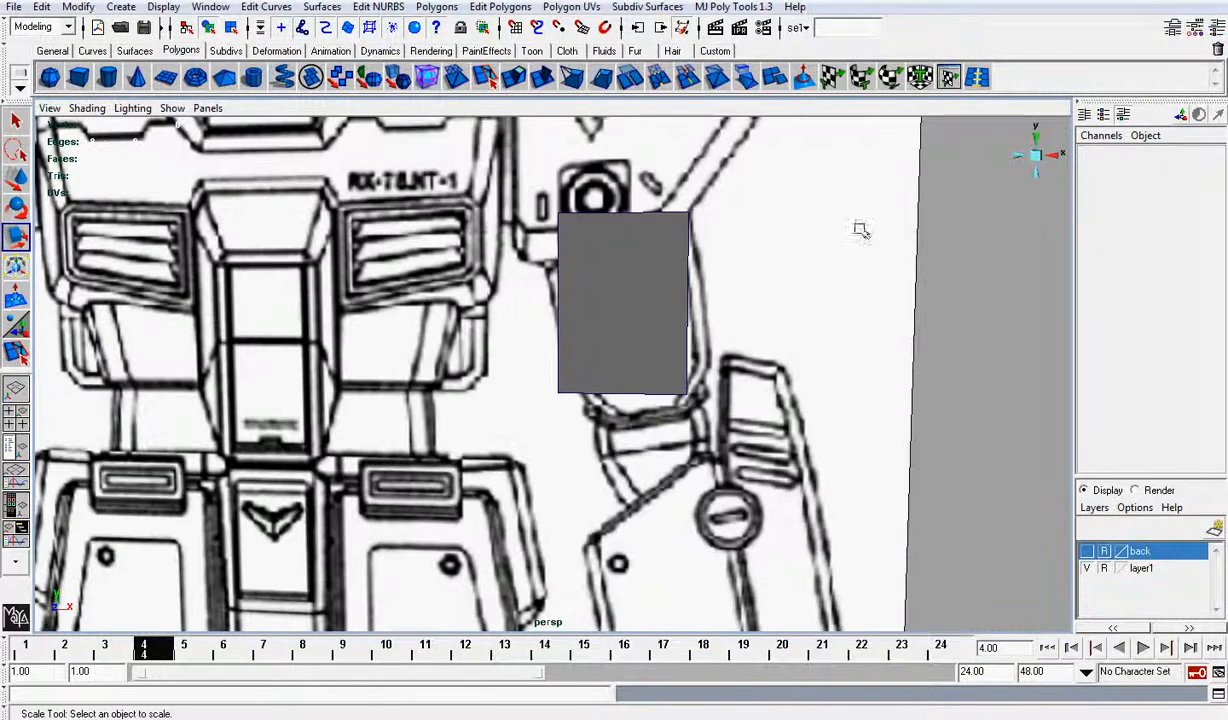
click(1033, 158)
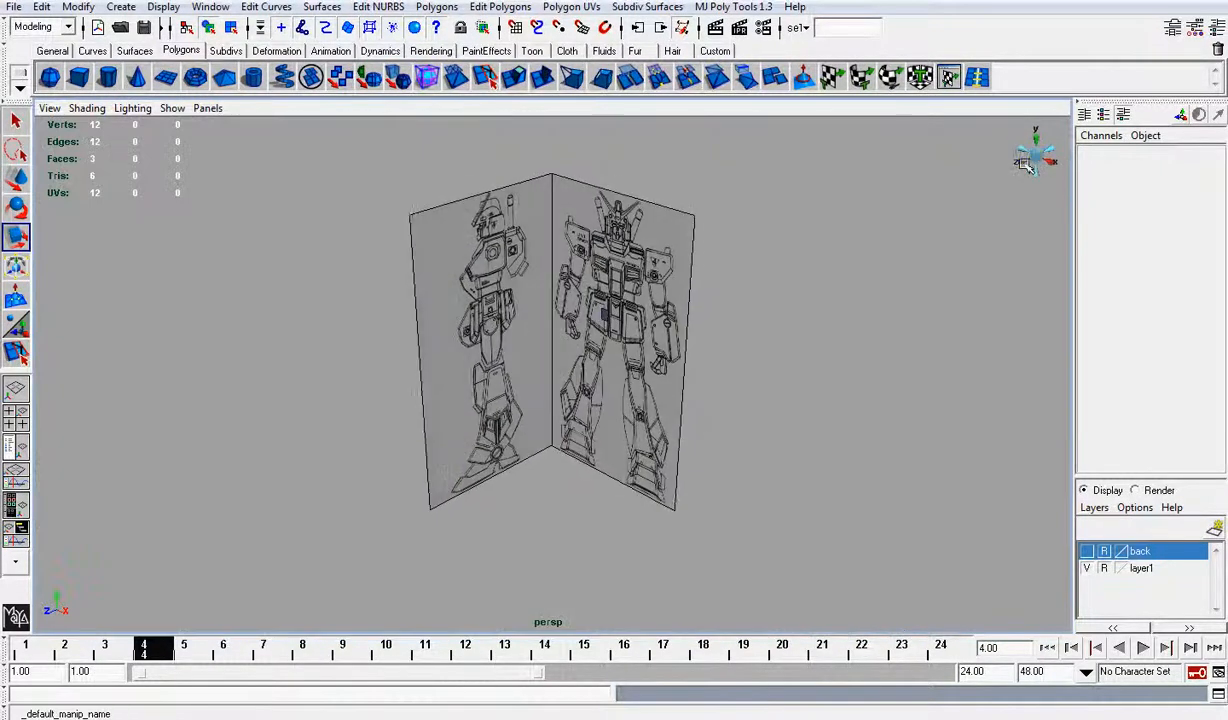
scroll(746, 274, up, 3)
alt+middle_drag(793, 239, 644, 475)
scroll(642, 440, up, 3)
alt+middle_drag(637, 363, 613, 340)
scroll(550, 474, up, 3)
scroll(587, 394, up, 5)
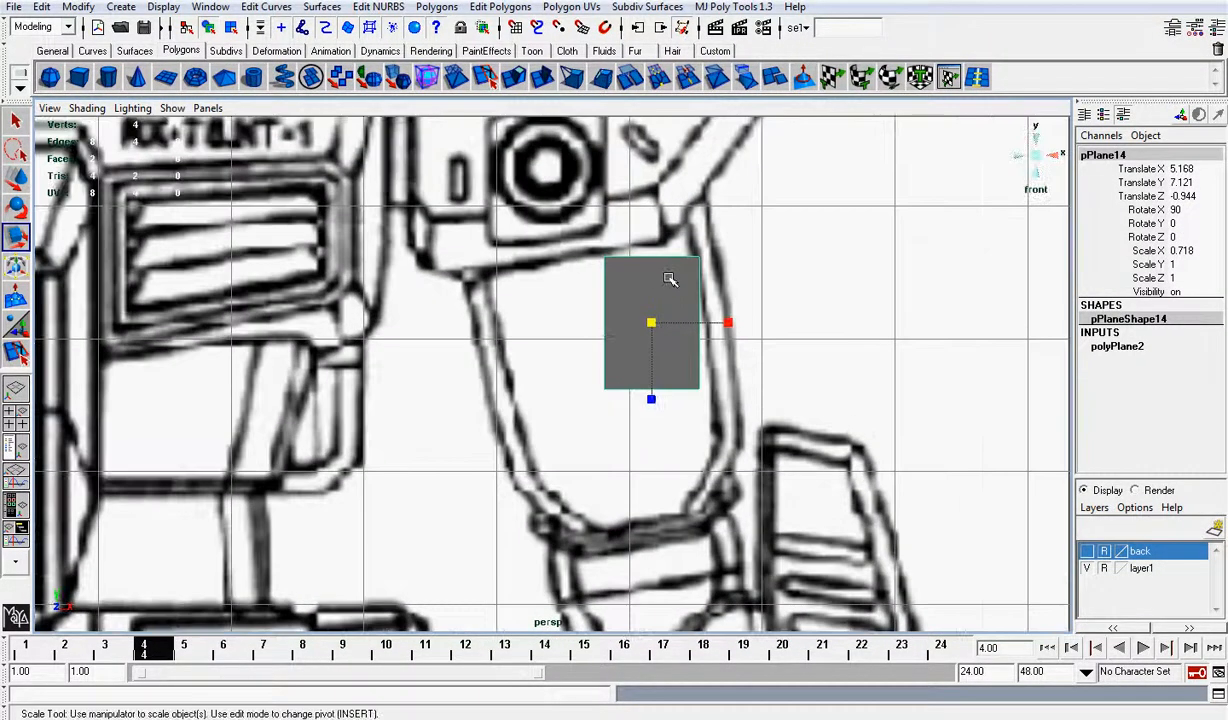
right_drag(670, 279, 733, 257)
click(978, 78)
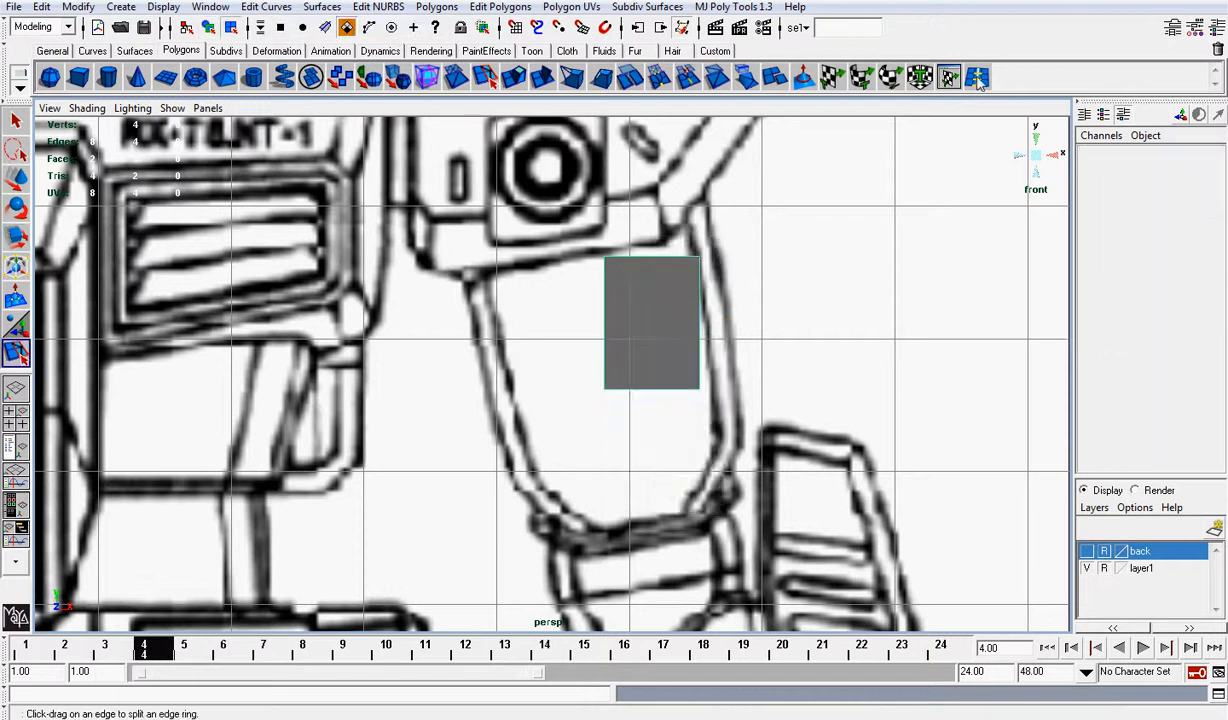
click(700, 289)
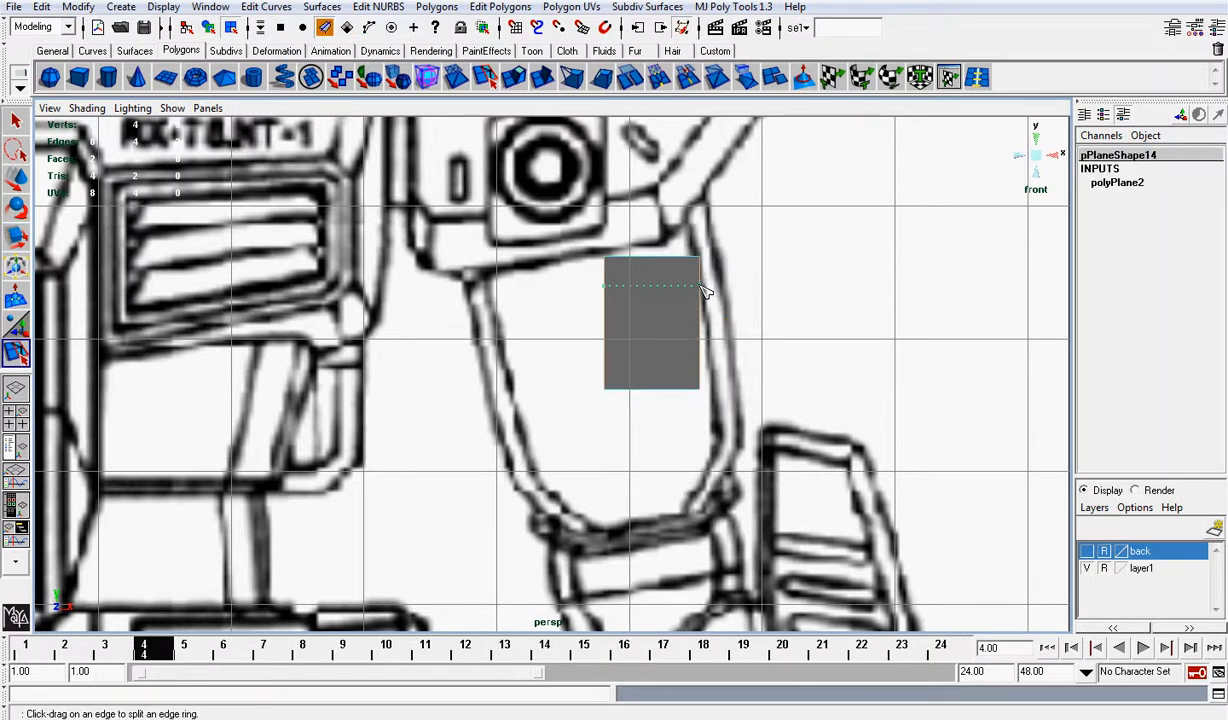
drag(703, 319, 703, 360)
Step: Scale the plane's four corner vertices inward horizontally and outward vertically by a factor of about 1.37
scroll(708, 285, up, 2)
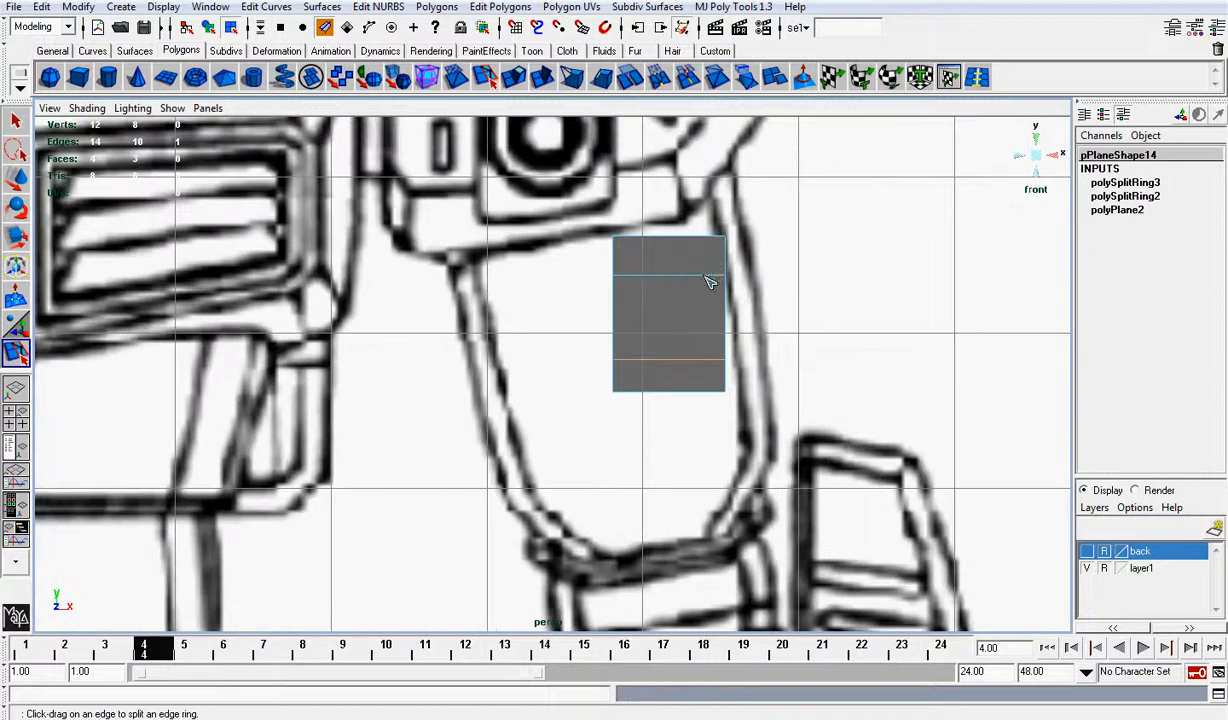
key(w)
right_drag(680, 247, 588, 222)
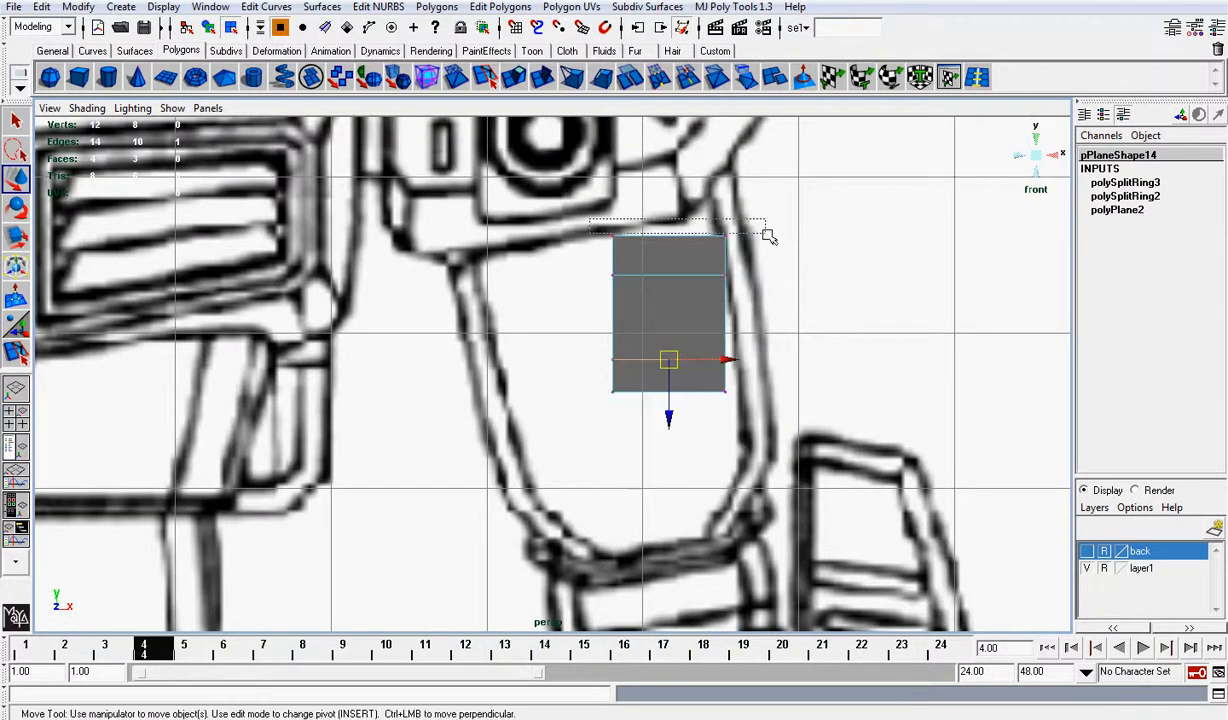
click(718, 237)
shift+drag(685, 410, 686, 410)
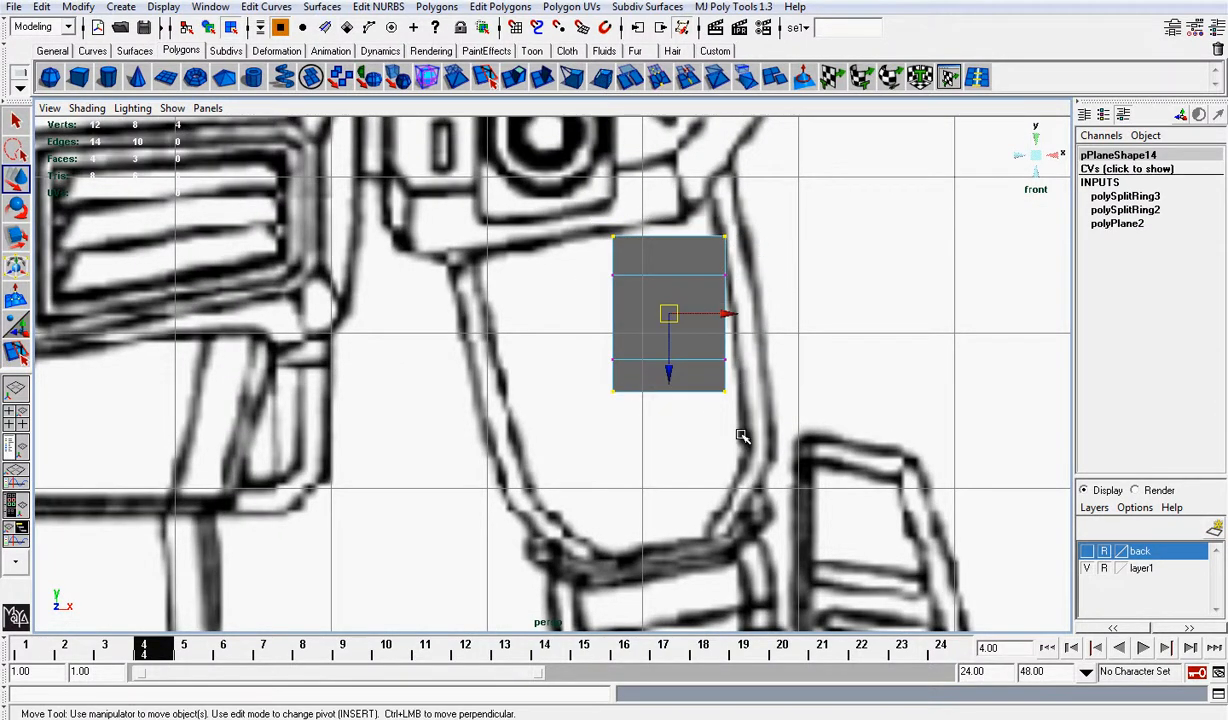
key(r)
drag(594, 316, 606, 317)
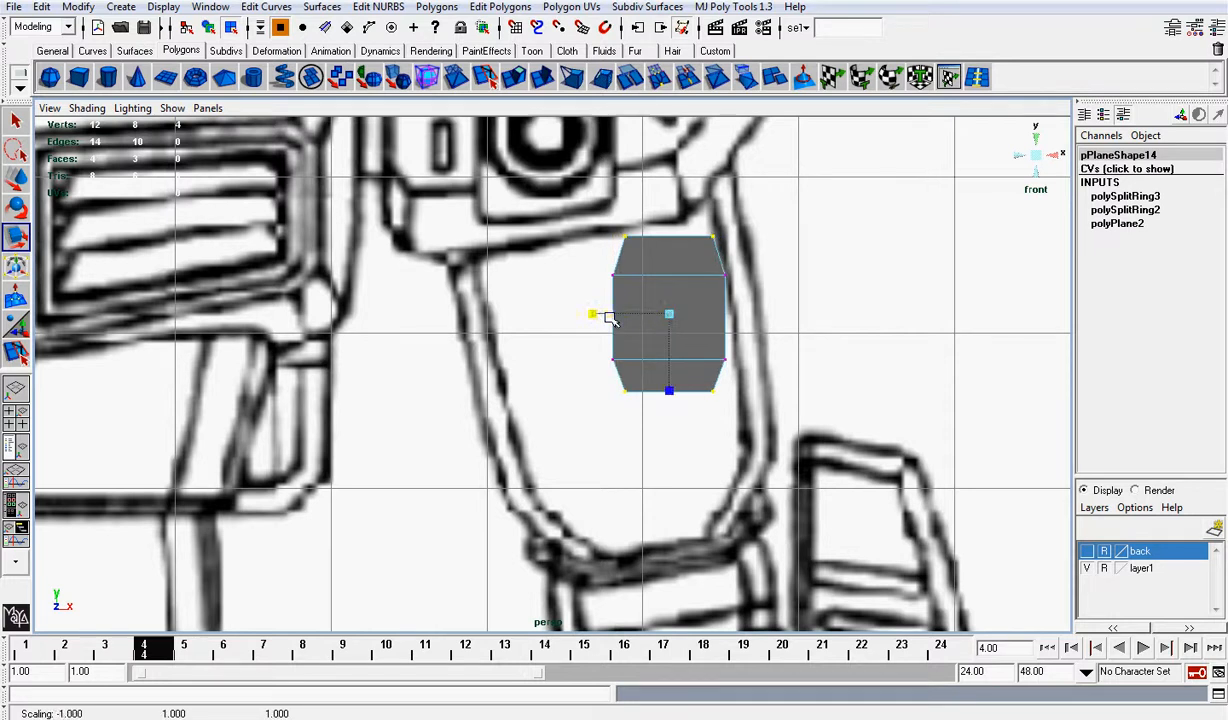
key(r)
drag(677, 393, 677, 421)
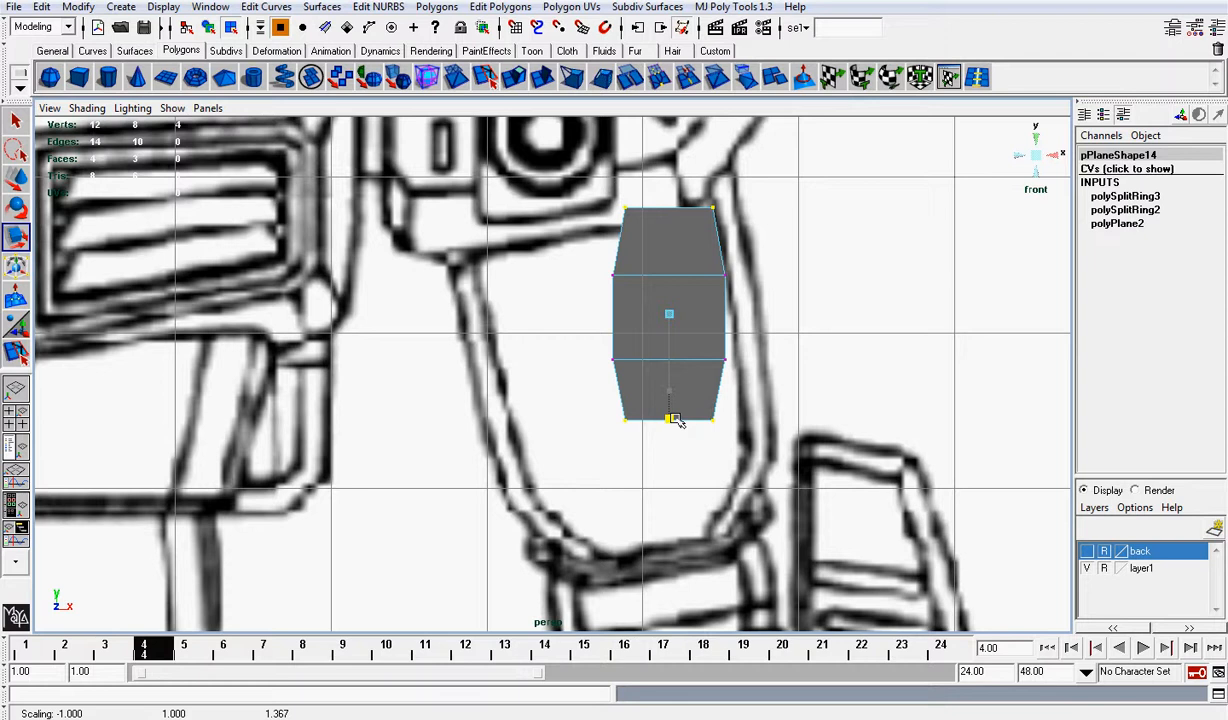
Step: Scale the four vertices of the two inner edge loops vertically apart, widening the plane's middle section
click(722, 356)
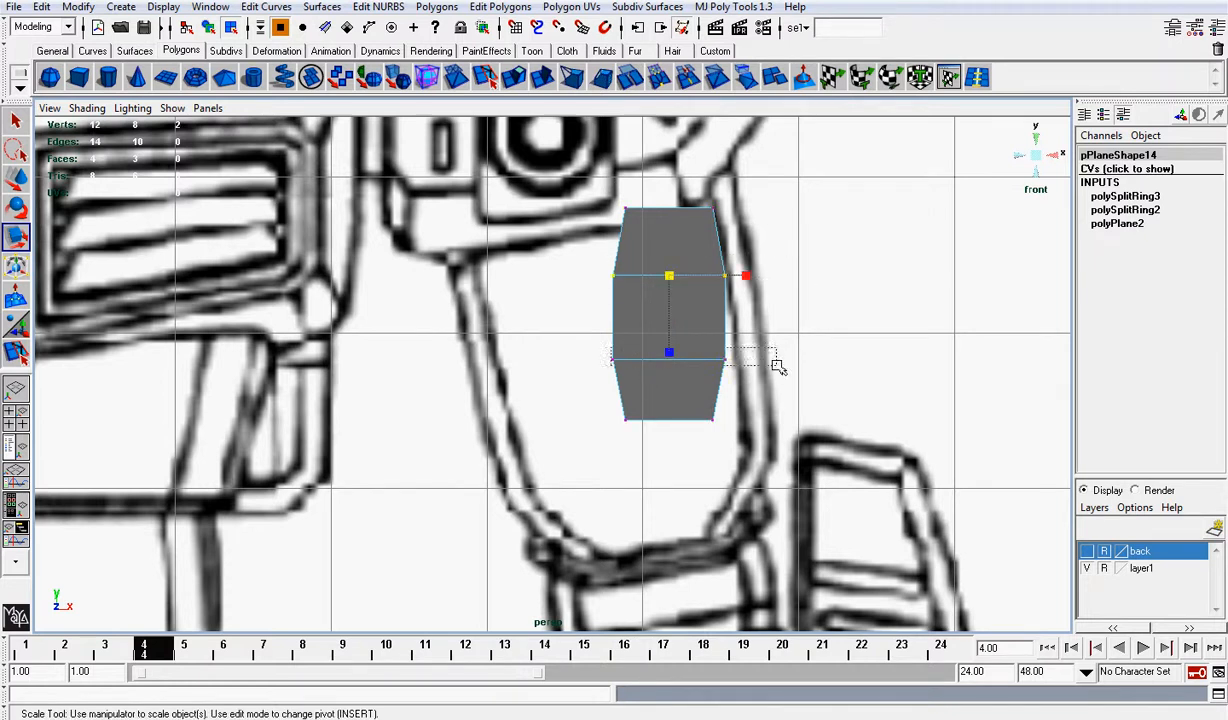
shift+drag(778, 367, 772, 372)
drag(669, 241, 679, 203)
click(911, 216)
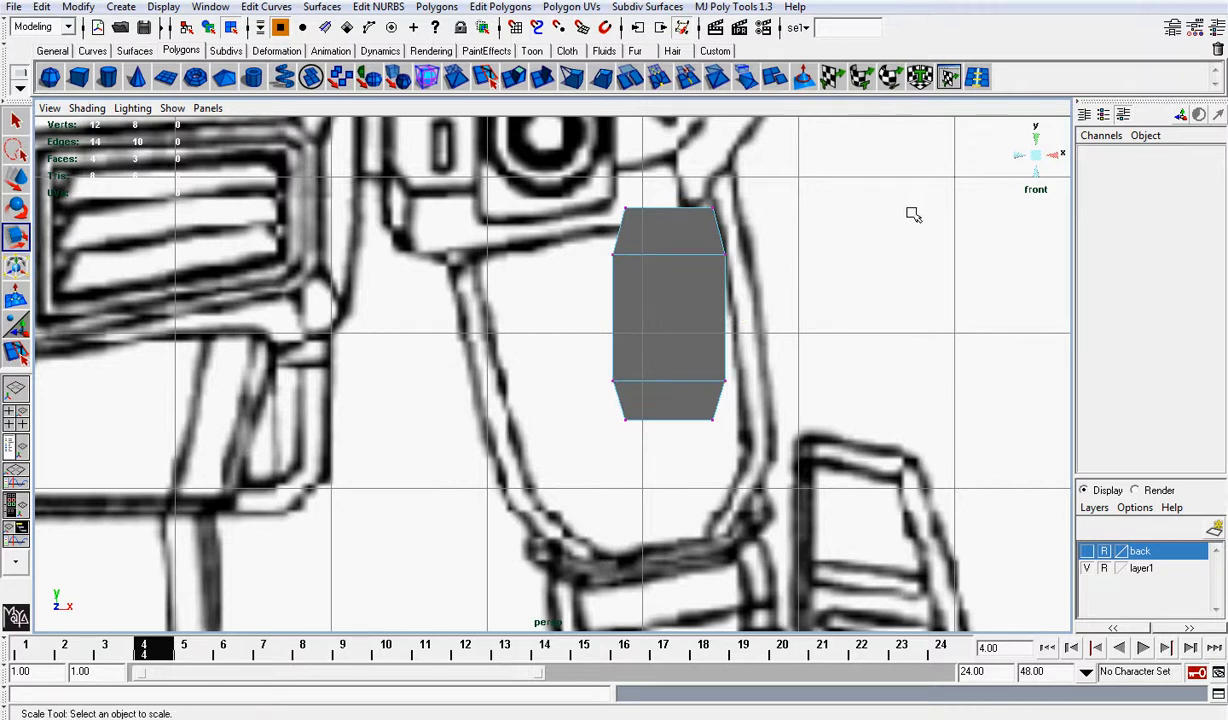
Step: Cut a diagonal edge across the plane's middle face with the Split Polygon Tool, from upper right to lower left
click(470, 77)
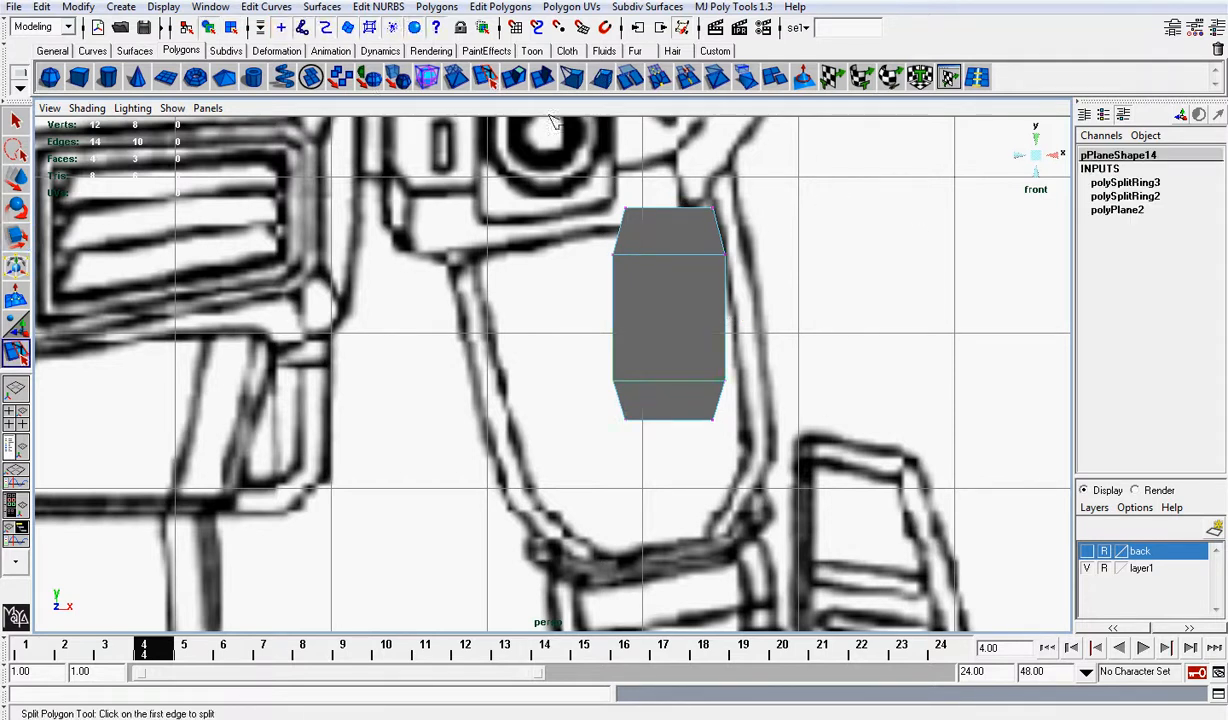
click(726, 272)
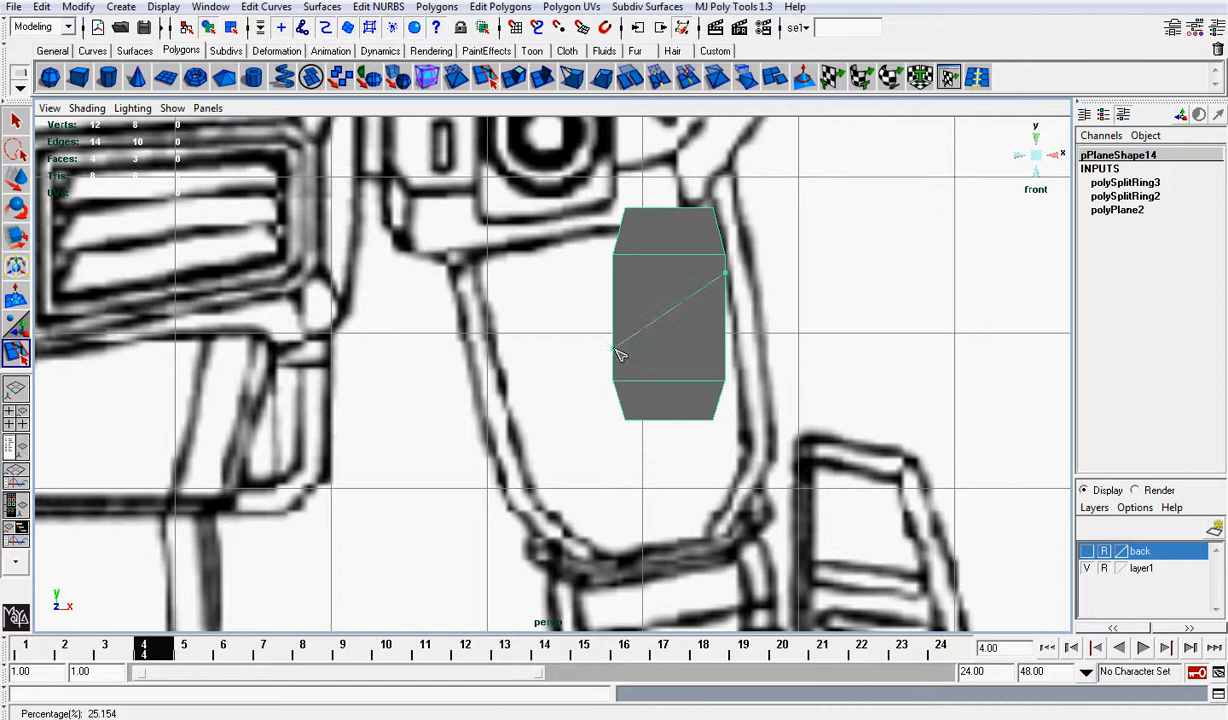
key(Return)
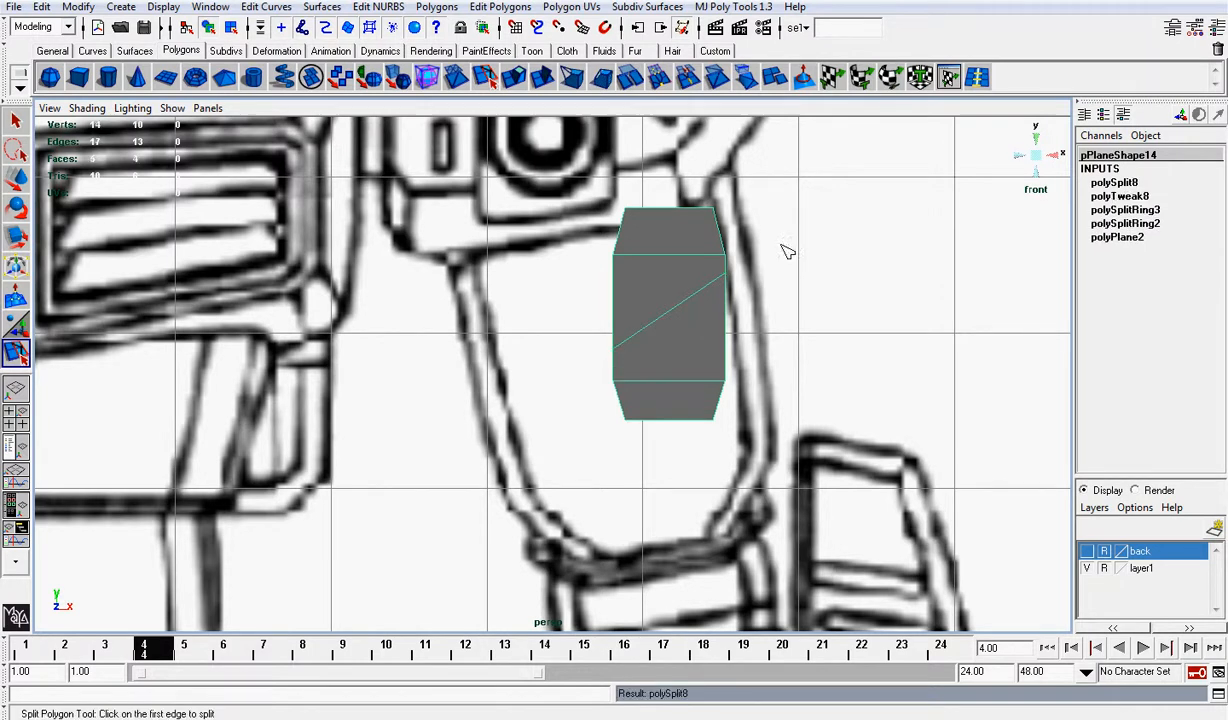
Step: In the perspective view, extrude all four faces of the split plane in depth to form a solid block
click(1060, 155)
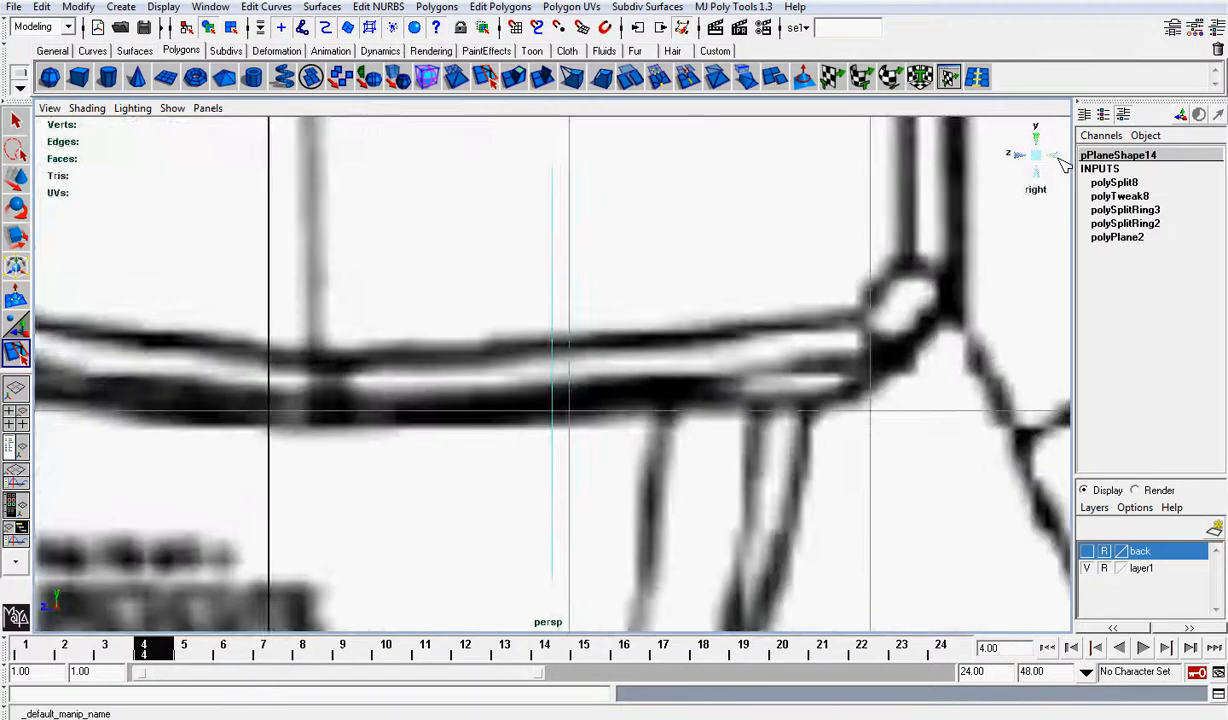
click(1058, 156)
click(1020, 162)
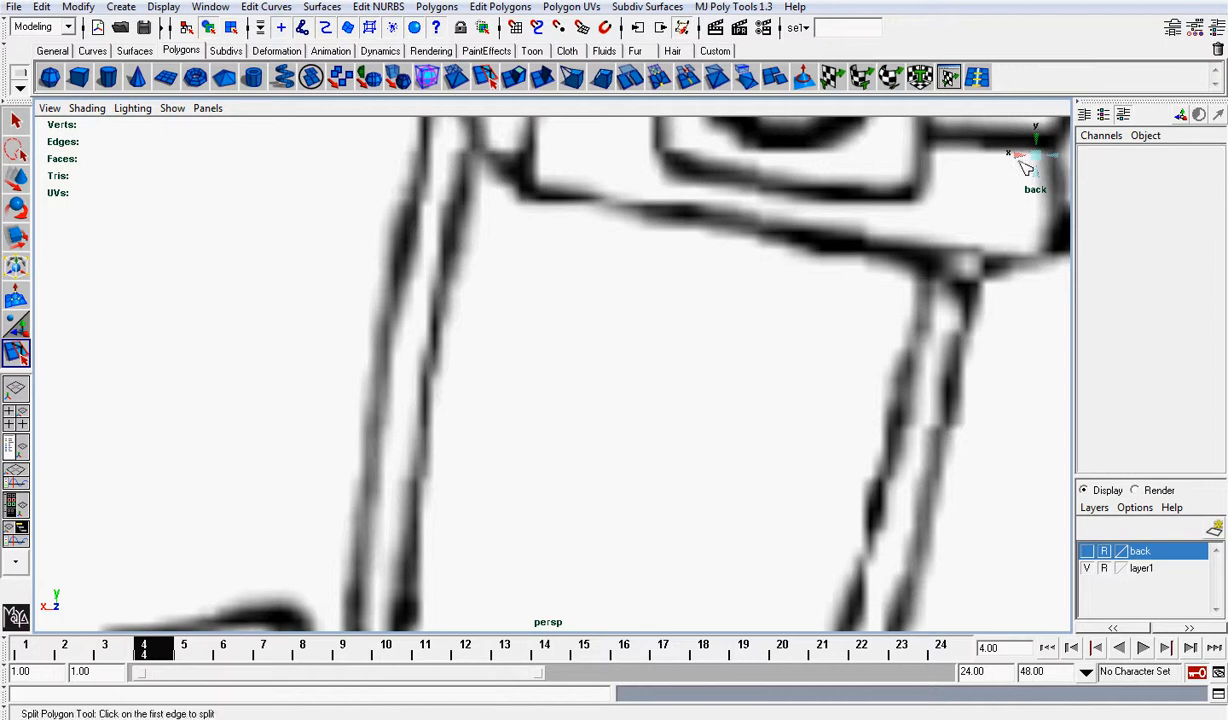
click(1030, 162)
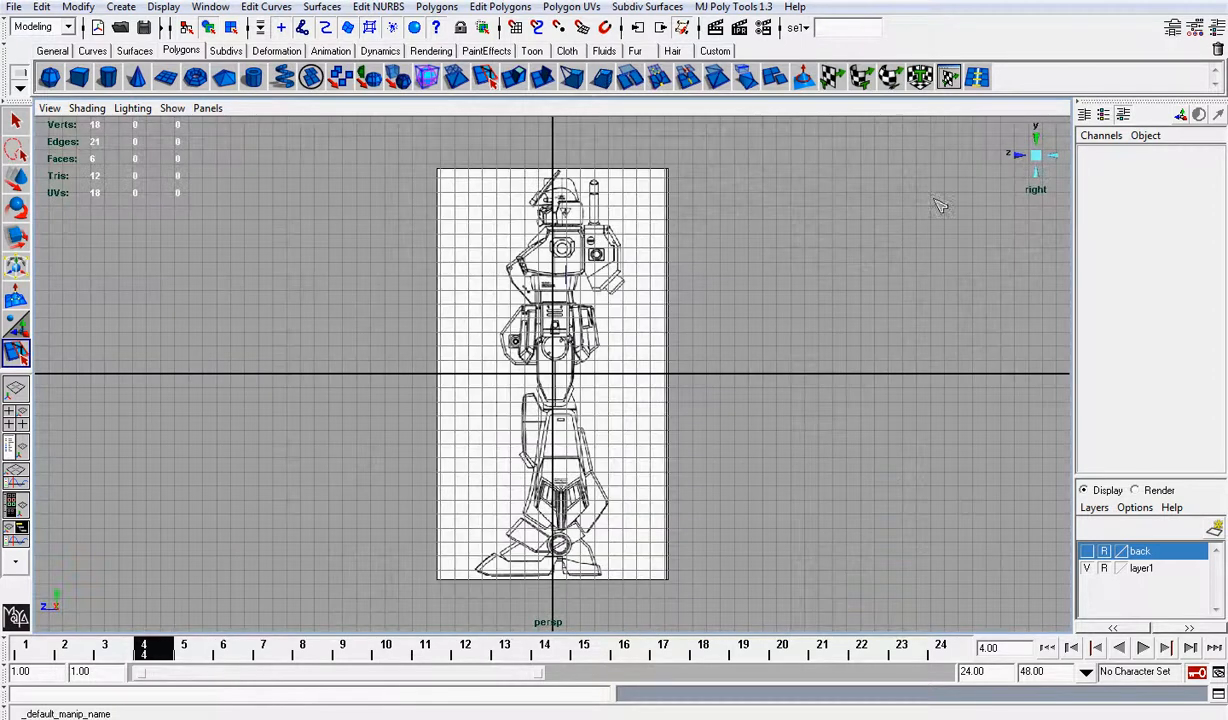
click(1037, 156)
scroll(775, 424, up, 10)
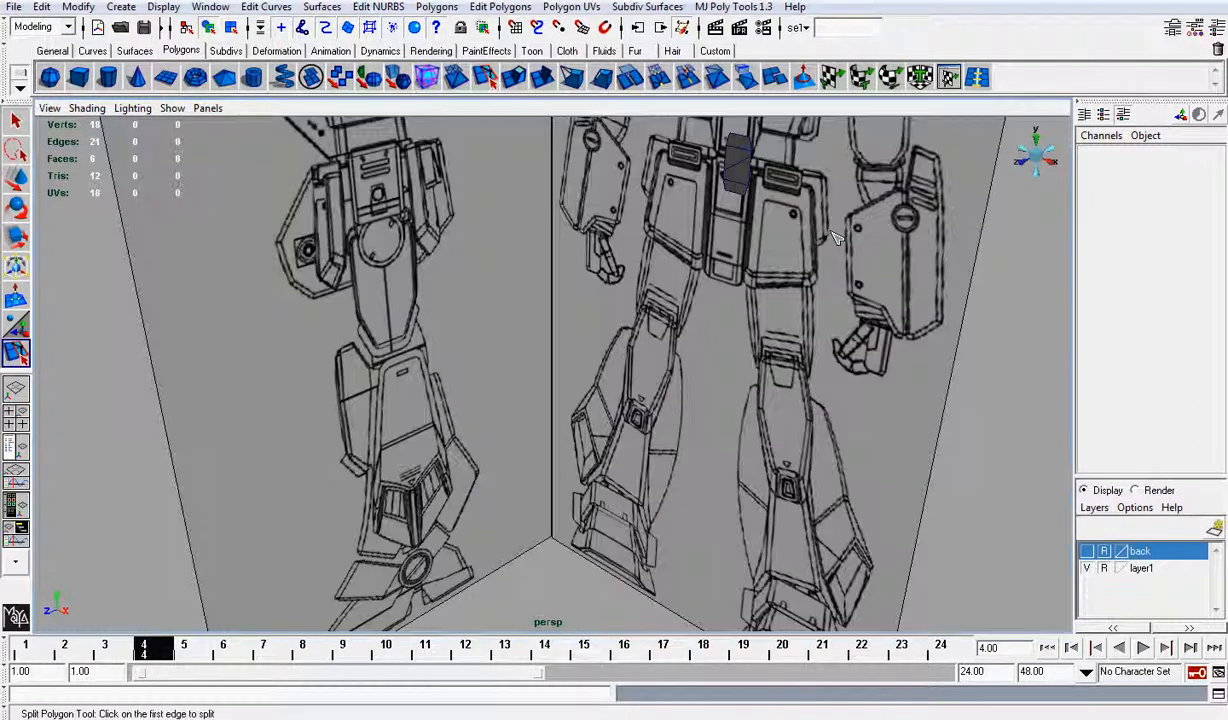
scroll(775, 424, up, 5)
key(w)
right_drag(878, 352, 912, 330)
drag(773, 298, 1022, 508)
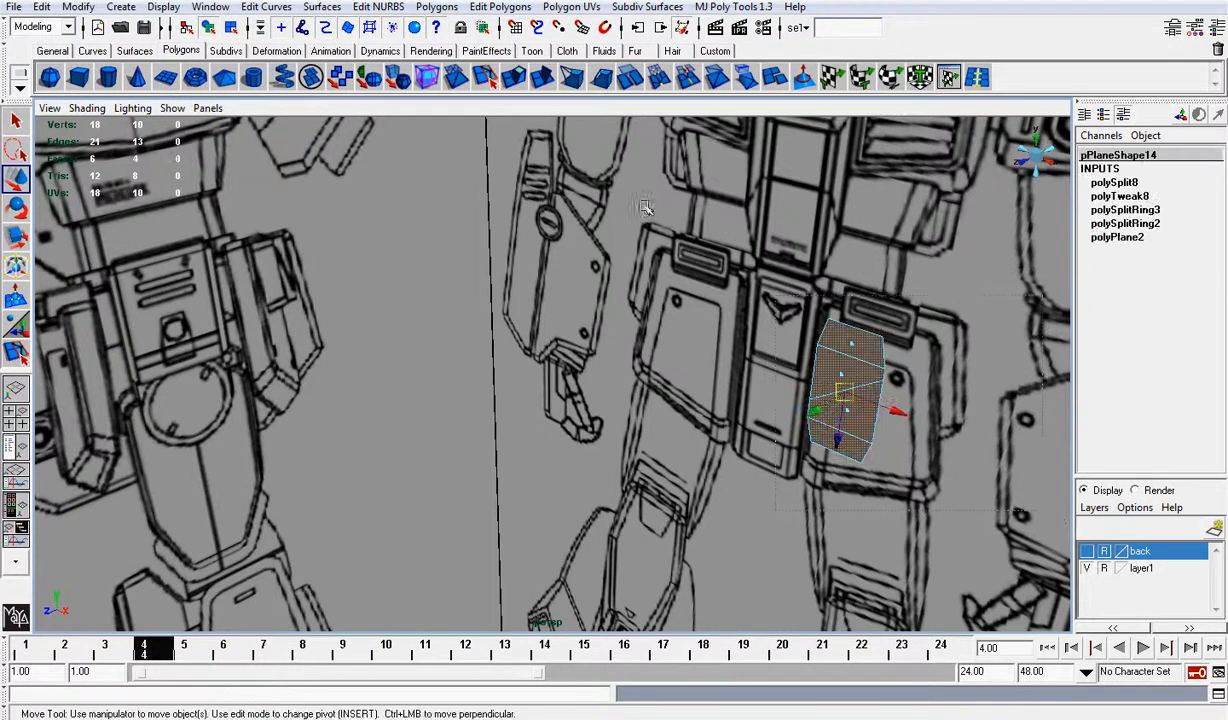
click(514, 78)
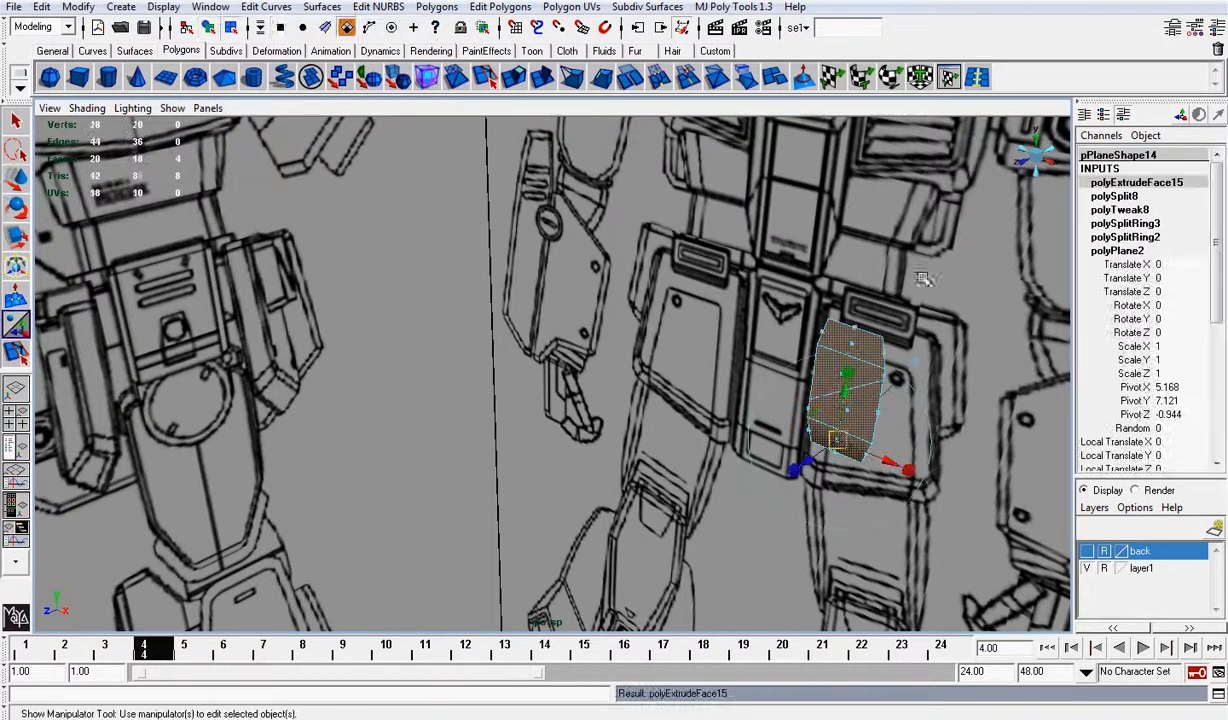
alt+drag(922, 280, 716, 410)
drag(530, 452, 515, 424)
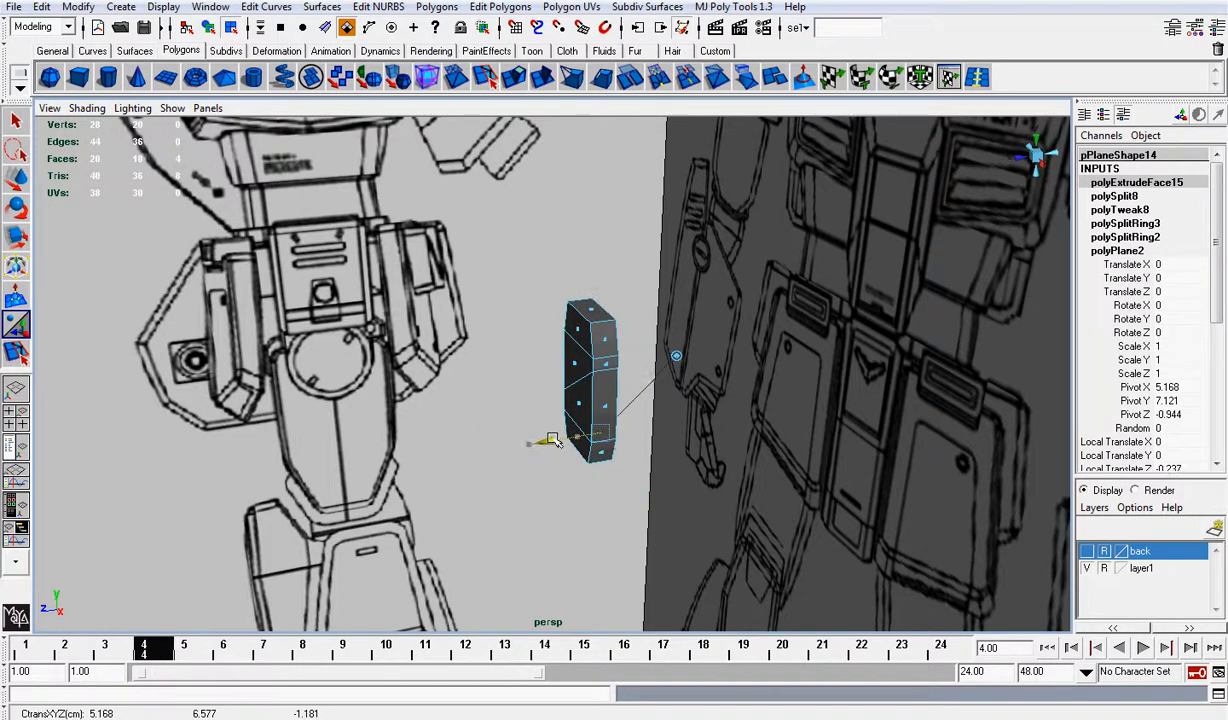
Step: Select the block's faces below the diagonal cut and hide the layer1 reference drawings
mouse_move(640, 405)
alt+mouse_down()
mouse_move(605, 390)
mouse_move(641, 383)
alt+mouse_up()
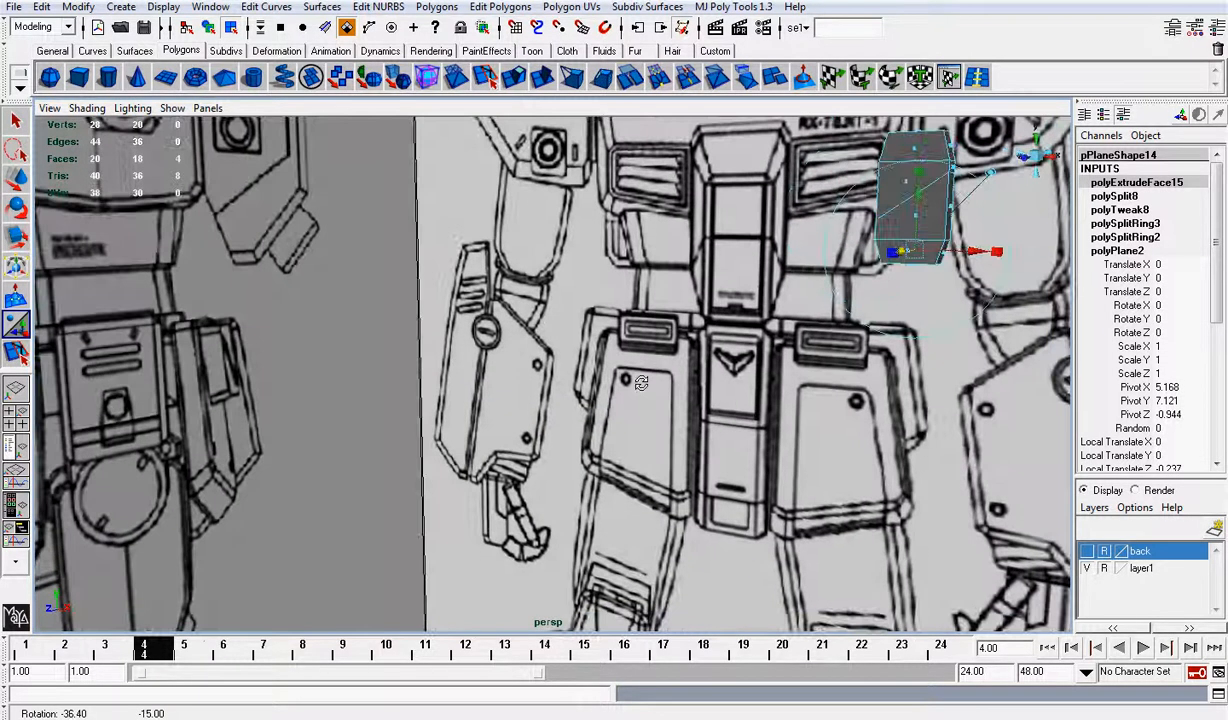
alt+middle_drag(955, 261, 828, 405)
scroll(827, 404, up, 3)
click(871, 212)
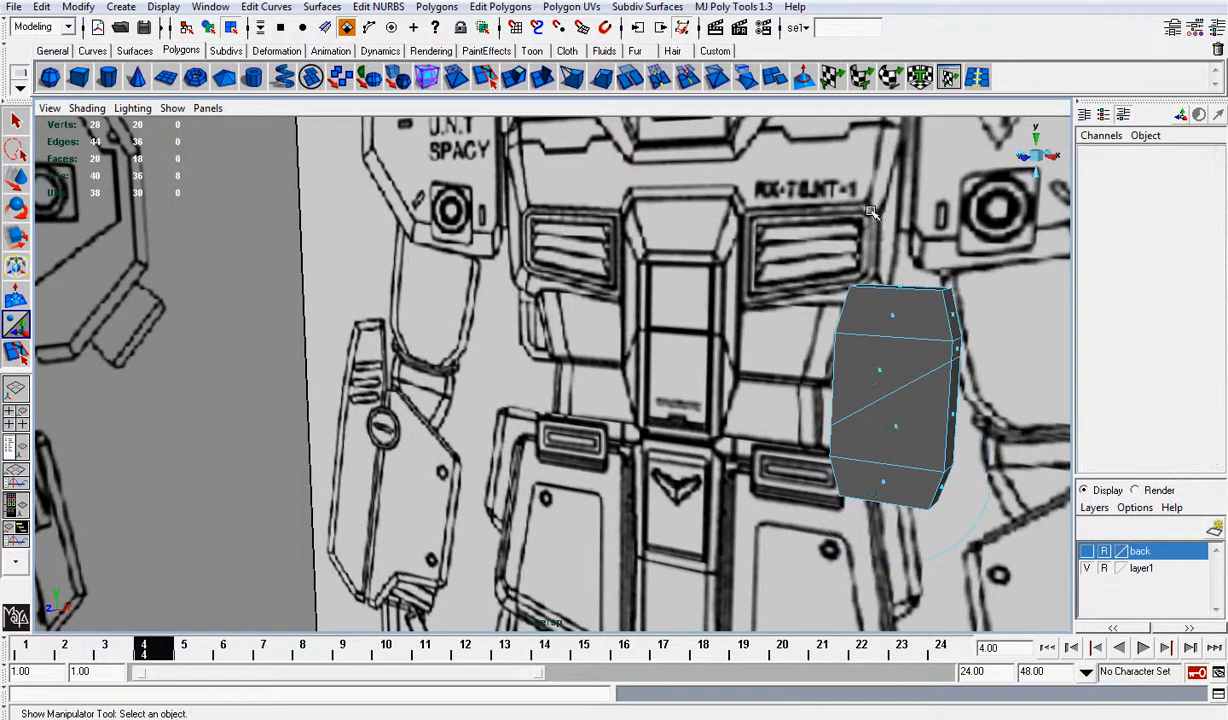
alt+middle_drag(880, 264, 757, 304)
alt+drag(782, 322, 951, 296)
alt+middle_drag(951, 296, 801, 322)
right_drag(800, 318, 798, 360)
drag(656, 318, 737, 411)
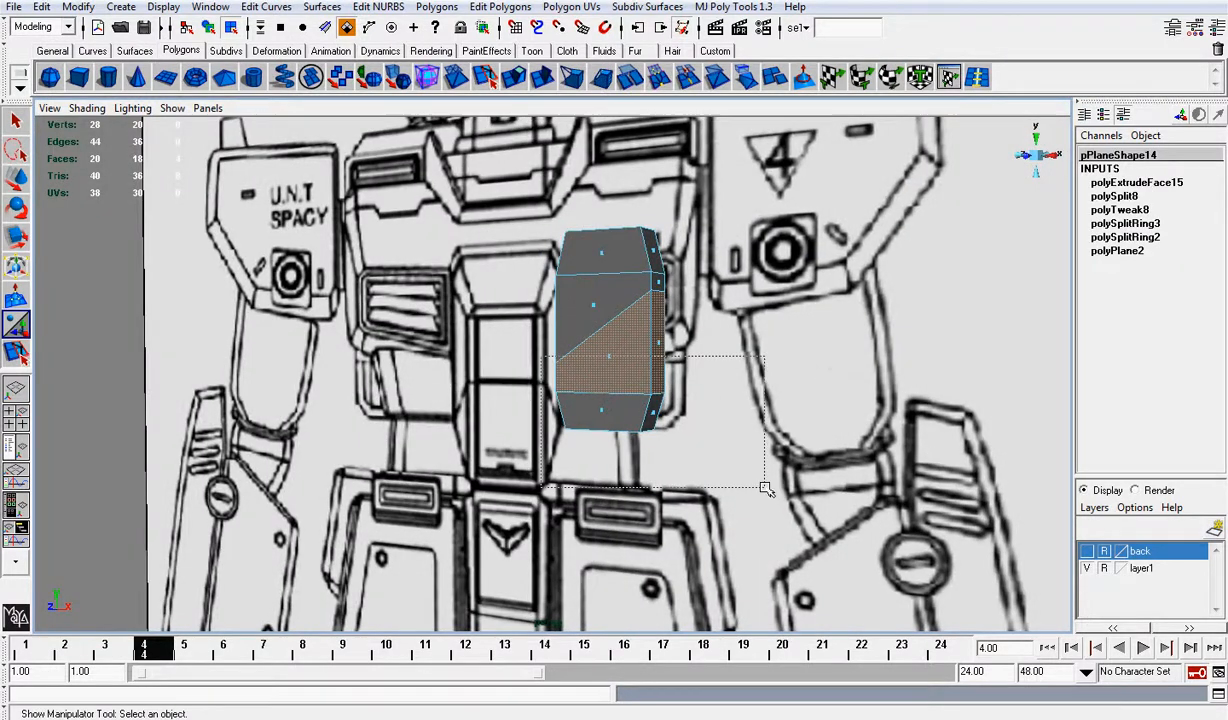
click(1089, 569)
Step: Extrude the selected lower faces outward so that the lower section steps out from the upper part of the block
alt+drag(916, 420, 672, 450)
key(f)
click(514, 78)
key(w)
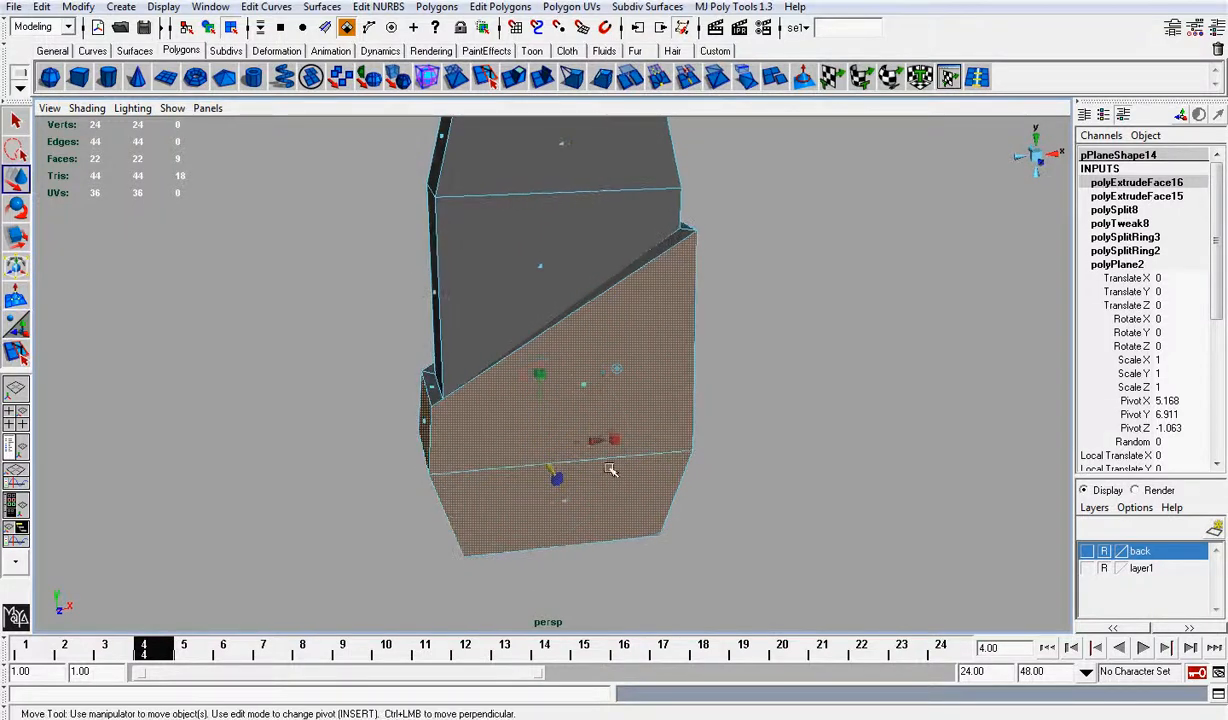
drag(615, 380, 617, 377)
key(ctrl+z)
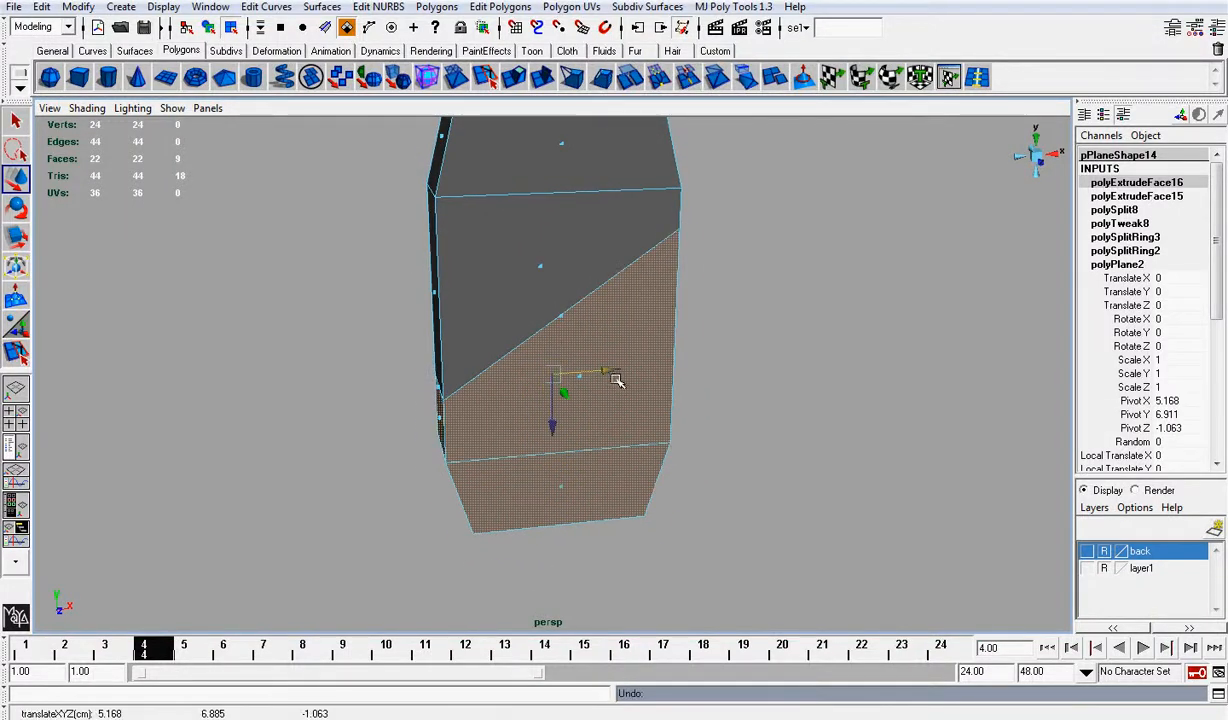
click(41, 7)
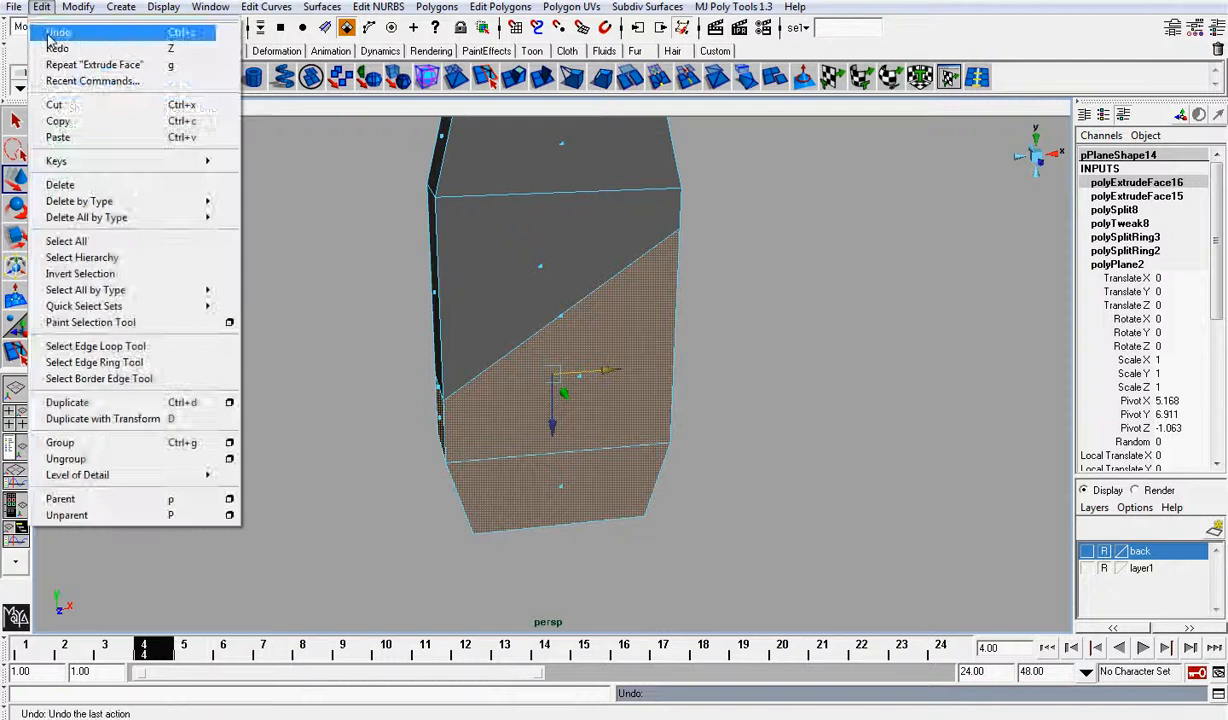
click(55, 46)
drag(619, 374, 615, 378)
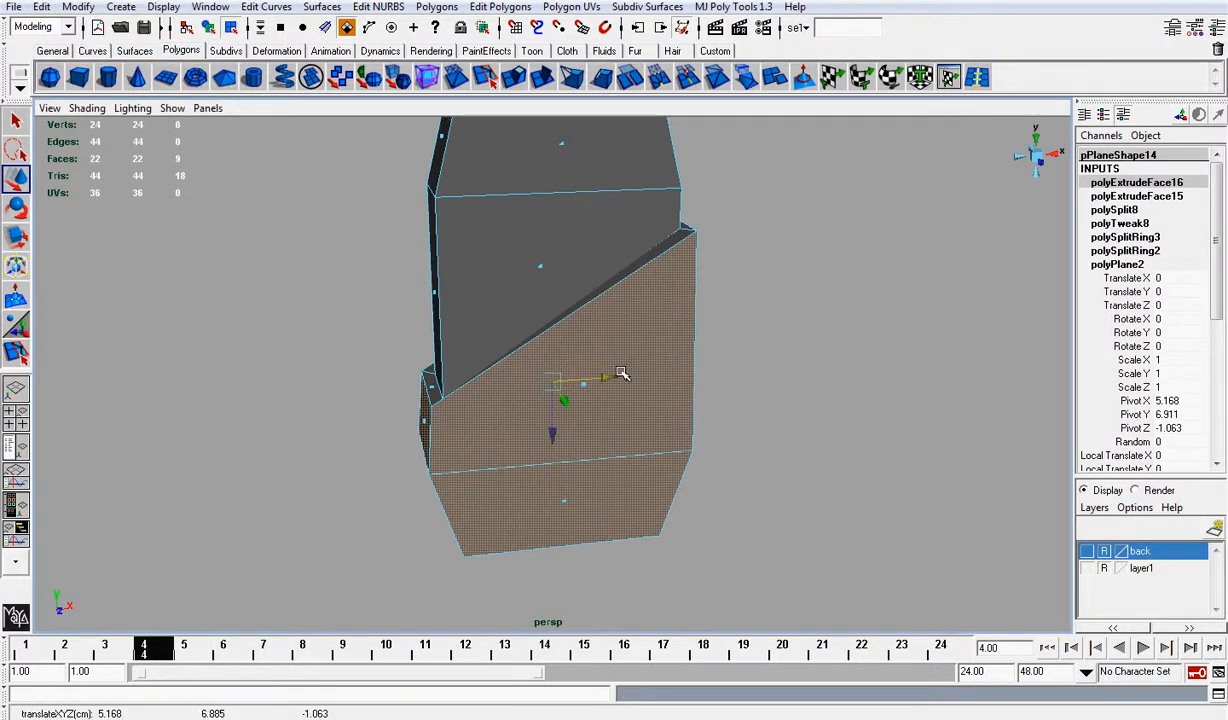
Step: Examine the extruded lower section and its diagonal step from several angles
alt+drag(621, 374, 573, 374)
key(r)
key(e)
key(minus)
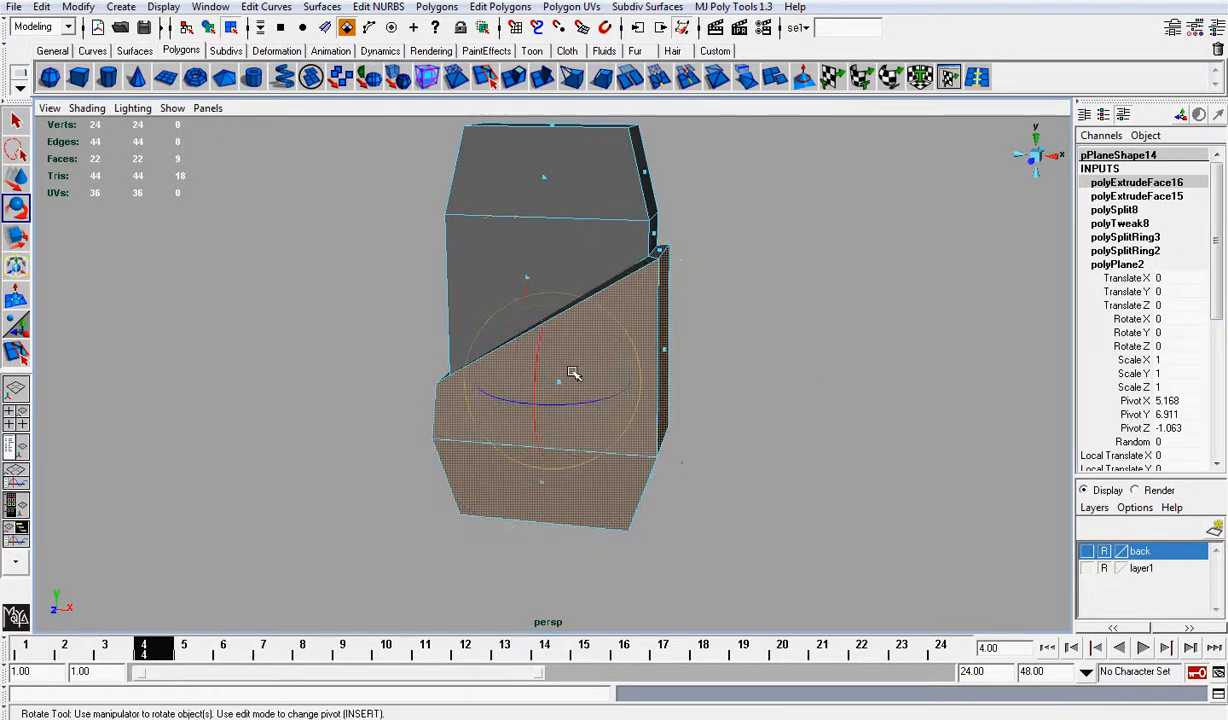
key(w)
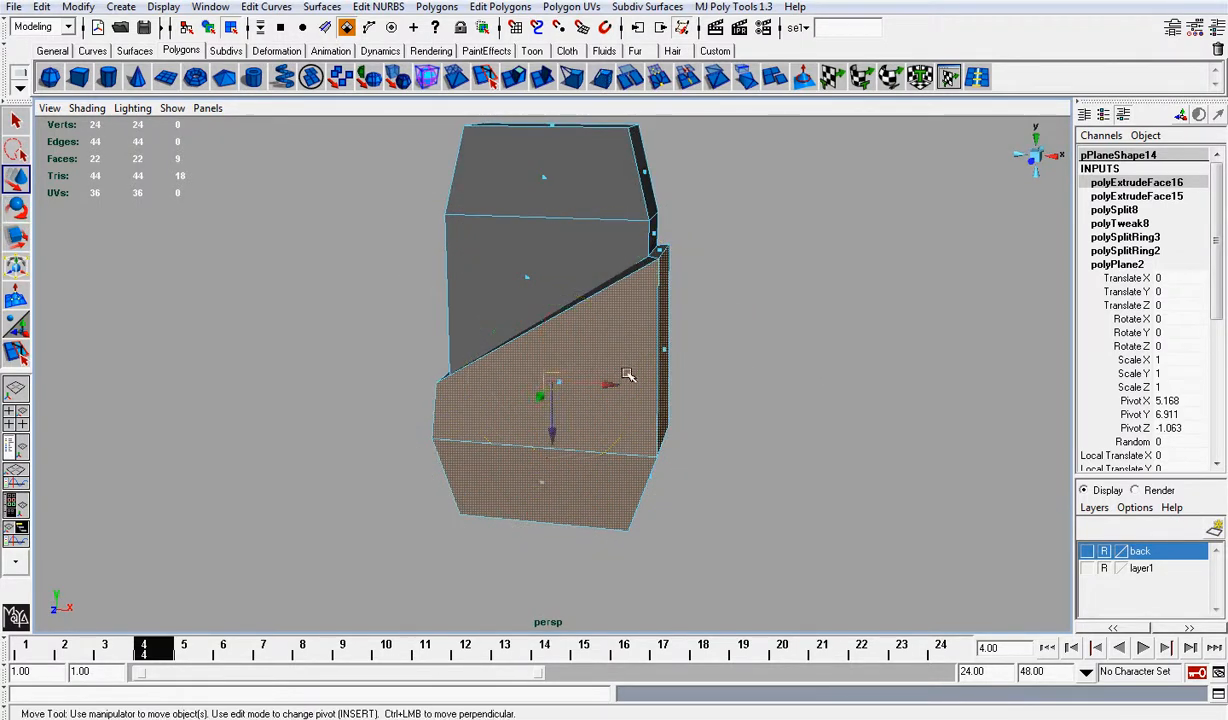
scroll(627, 374, down, 2)
alt+drag(627, 374, 666, 351)
scroll(665, 350, up, 4)
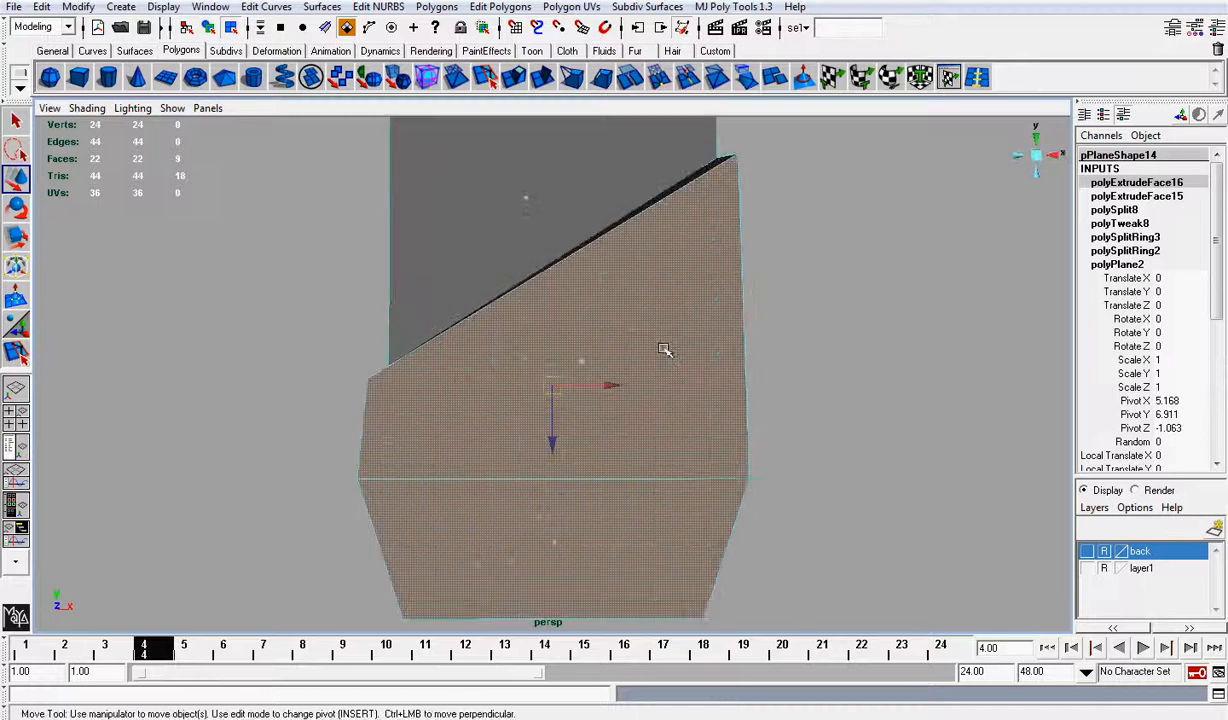
scroll(626, 338, down, 5)
scroll(628, 335, up, 5)
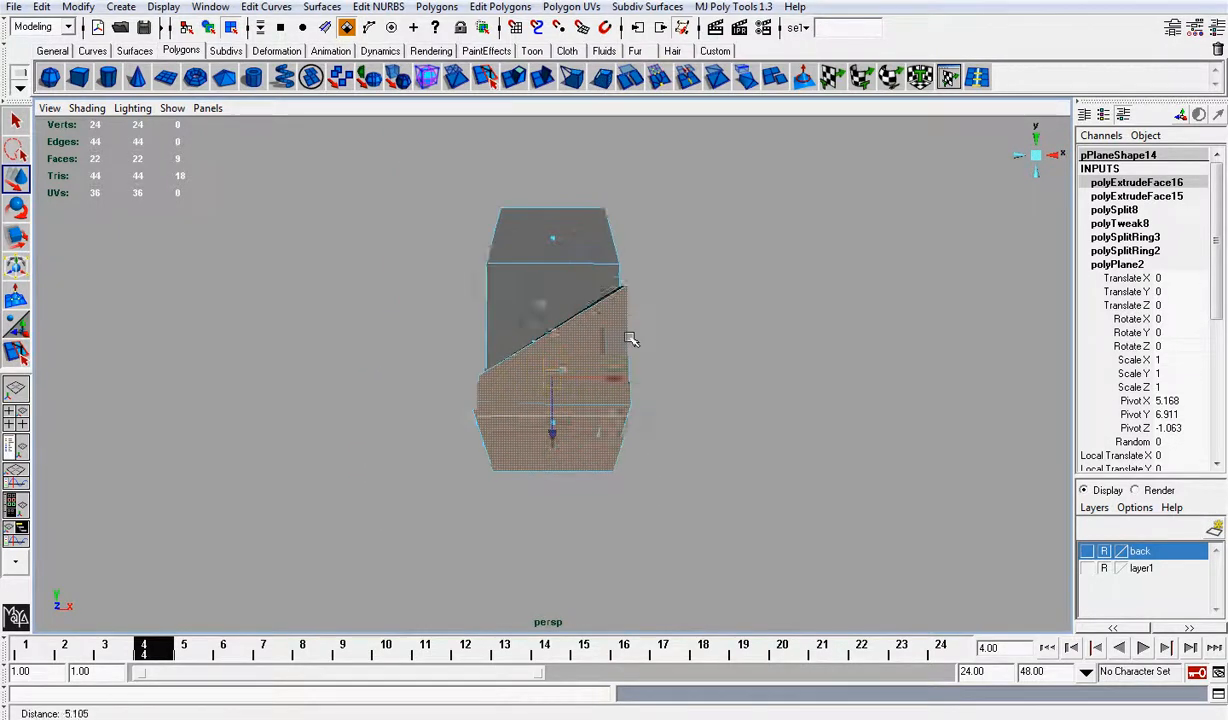
alt+drag(628, 335, 645, 355)
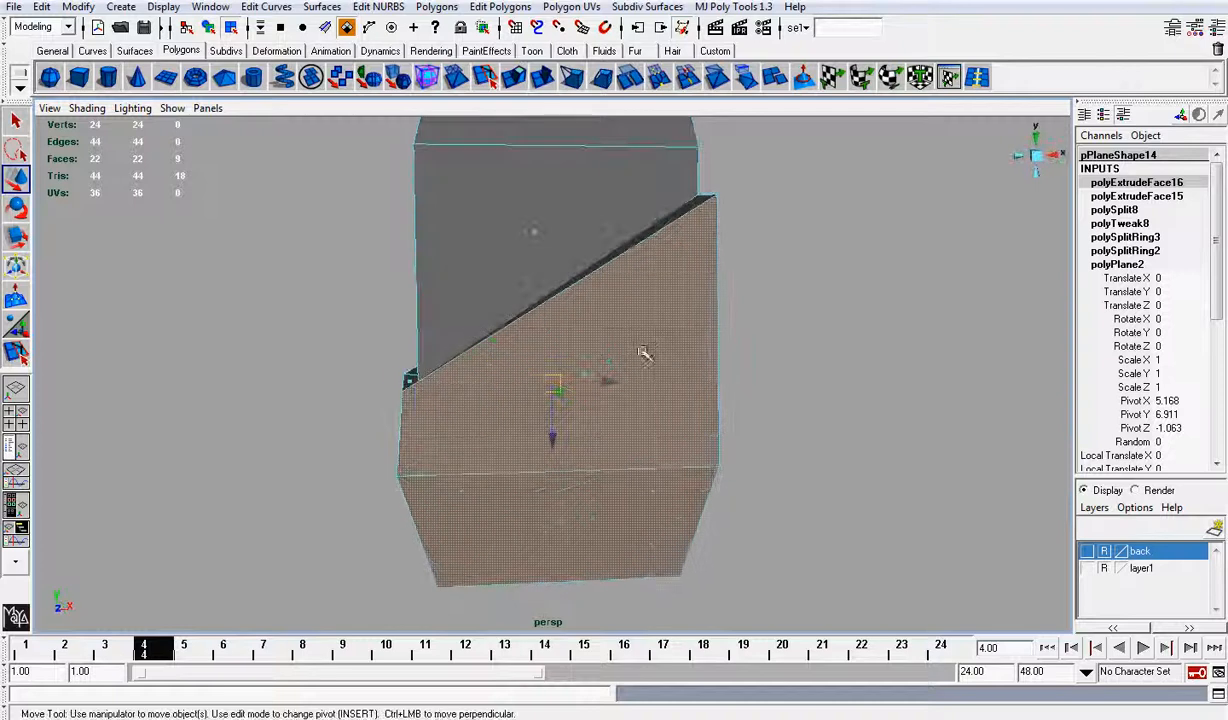
Step: In the front view, move the two left front edges of the lower section inward along the X axis
click(1018, 156)
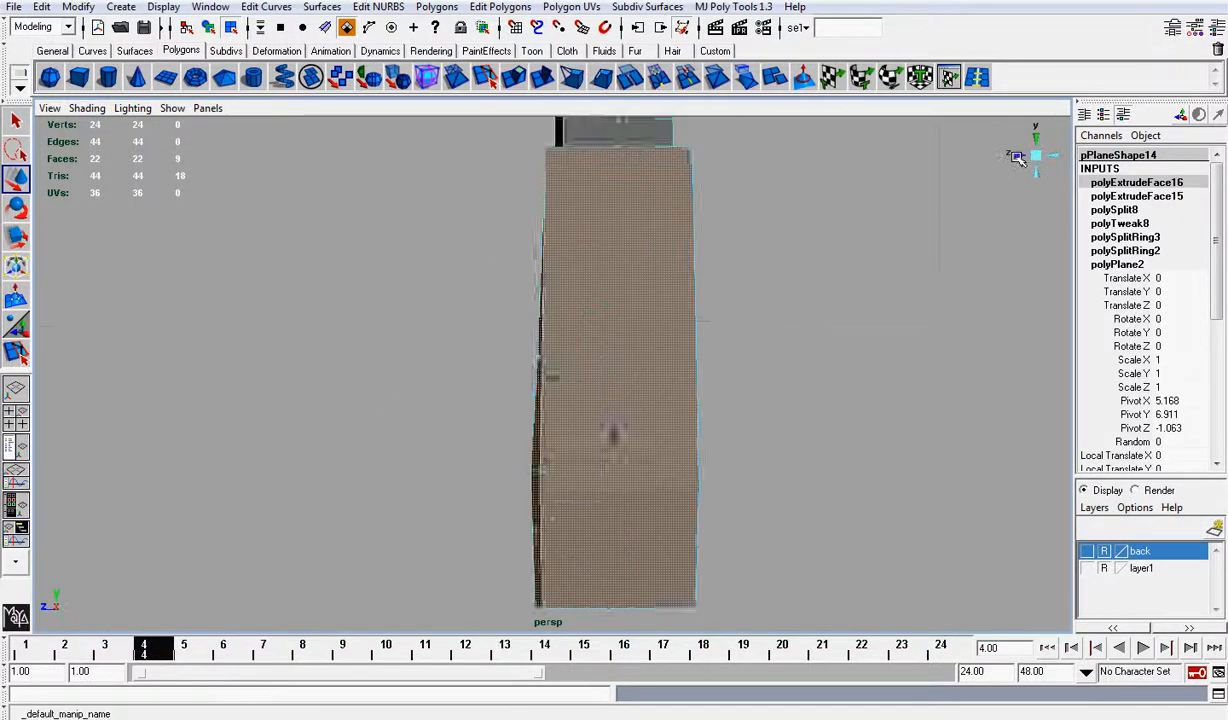
scroll(815, 258, down, 6)
scroll(767, 312, up, 5)
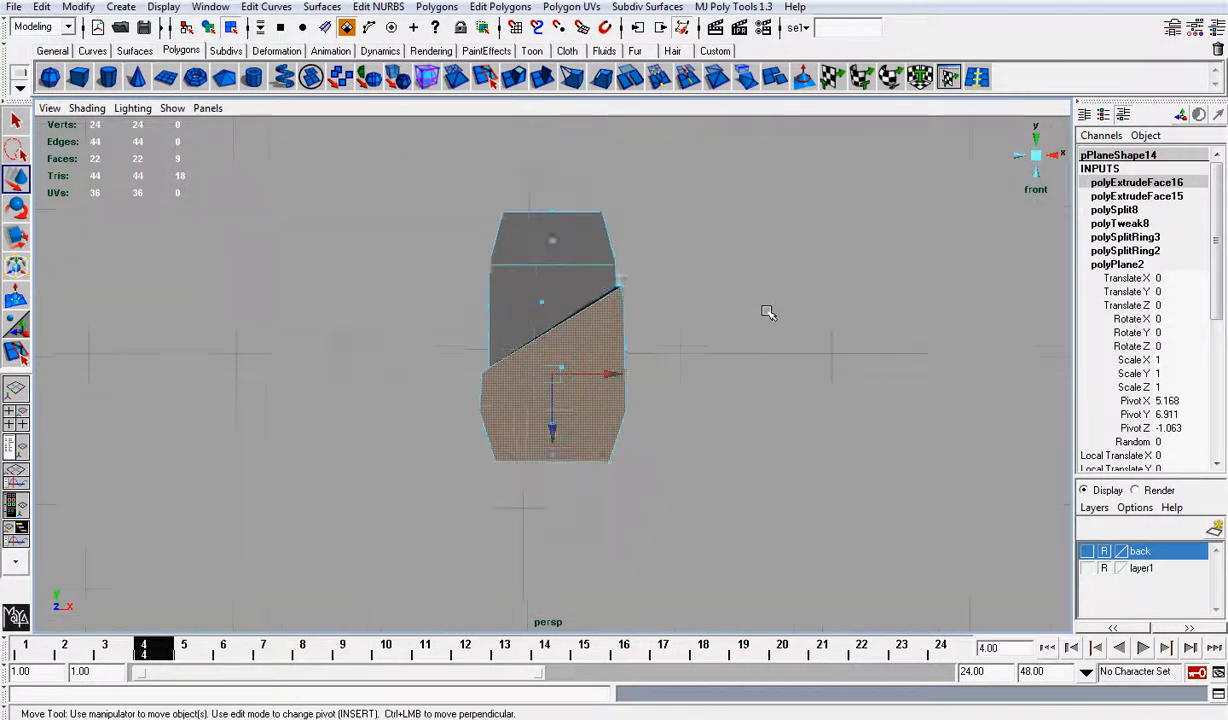
click(767, 312)
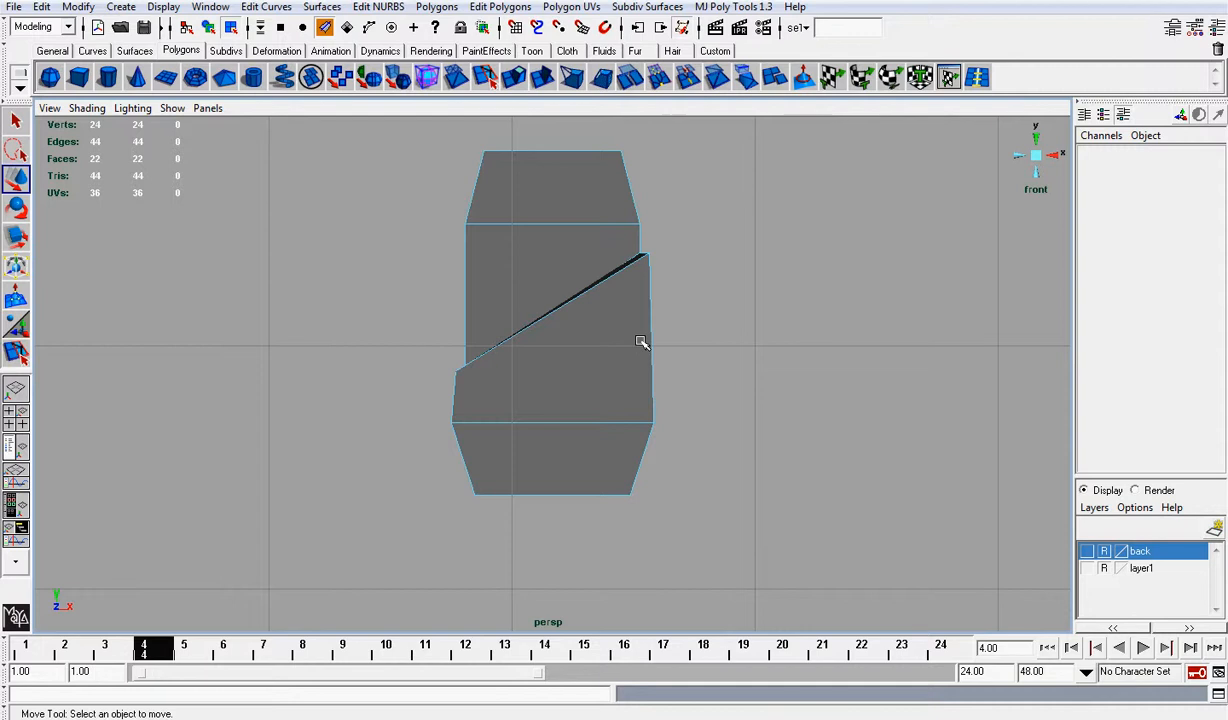
scroll(642, 343, up, 3)
click(426, 404)
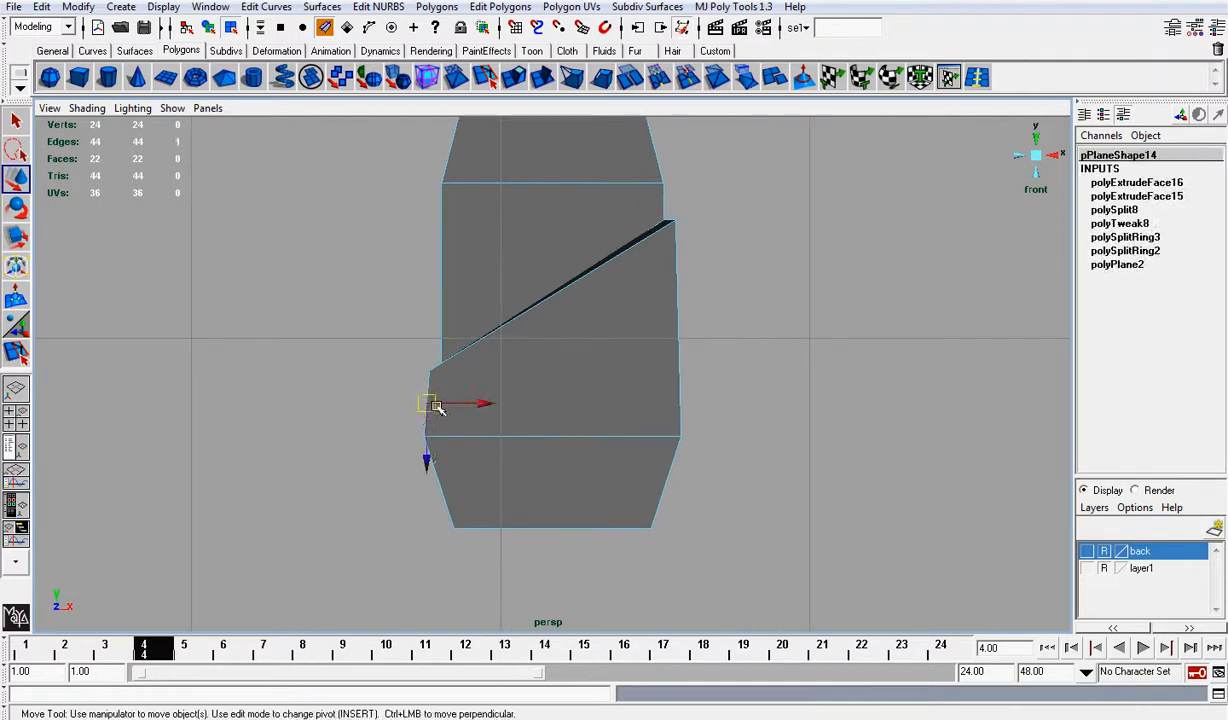
click(443, 469)
mouse_move(481, 450)
mouse_down()
mouse_move(511, 448)
mouse_move(500, 450)
mouse_up()
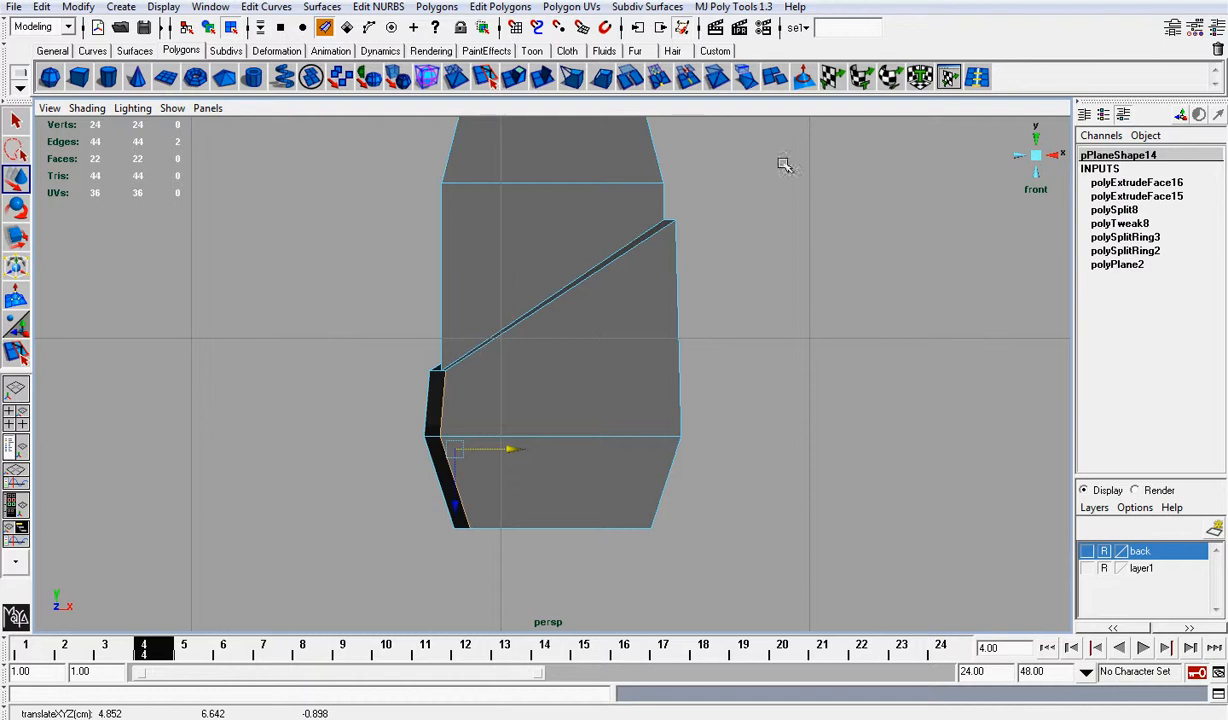
Step: Select the edges around the lower section's left side face and shift them along the X axis
click(1051, 155)
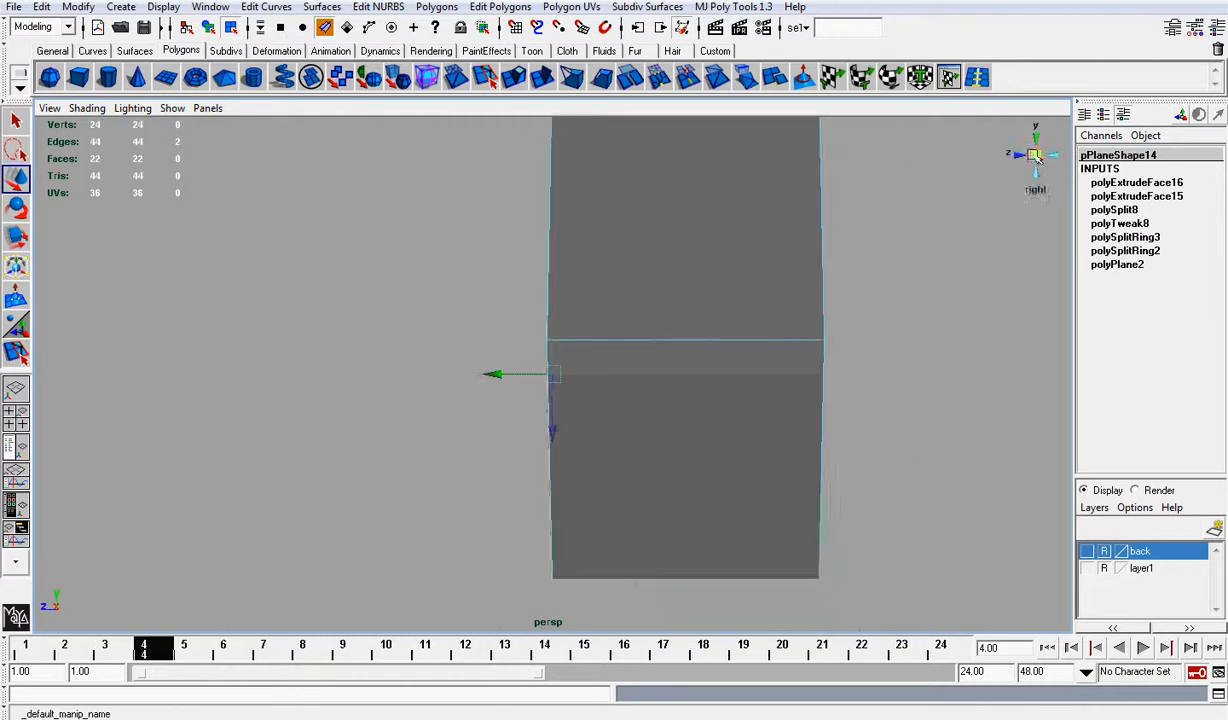
click(1035, 156)
scroll(987, 194, down, 5)
alt+drag(571, 378, 618, 435)
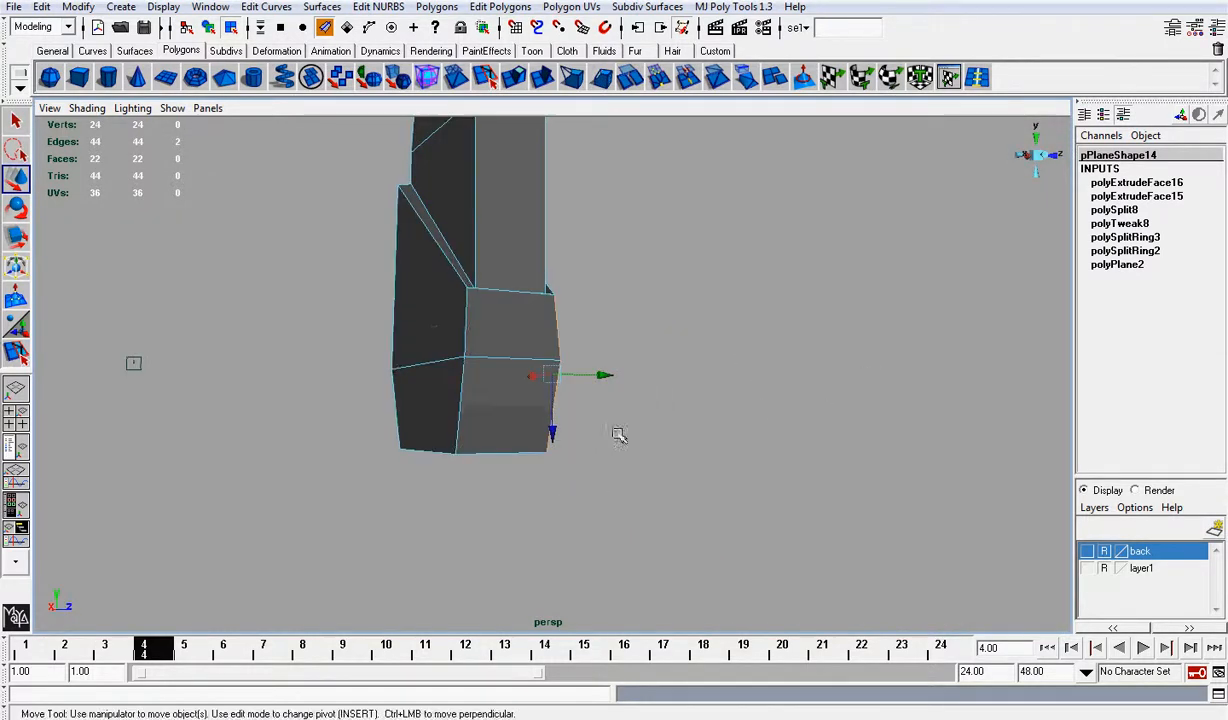
click(465, 334)
alt+drag(460, 400, 519, 315)
key(z)
click(516, 395)
alt+drag(587, 488, 592, 343)
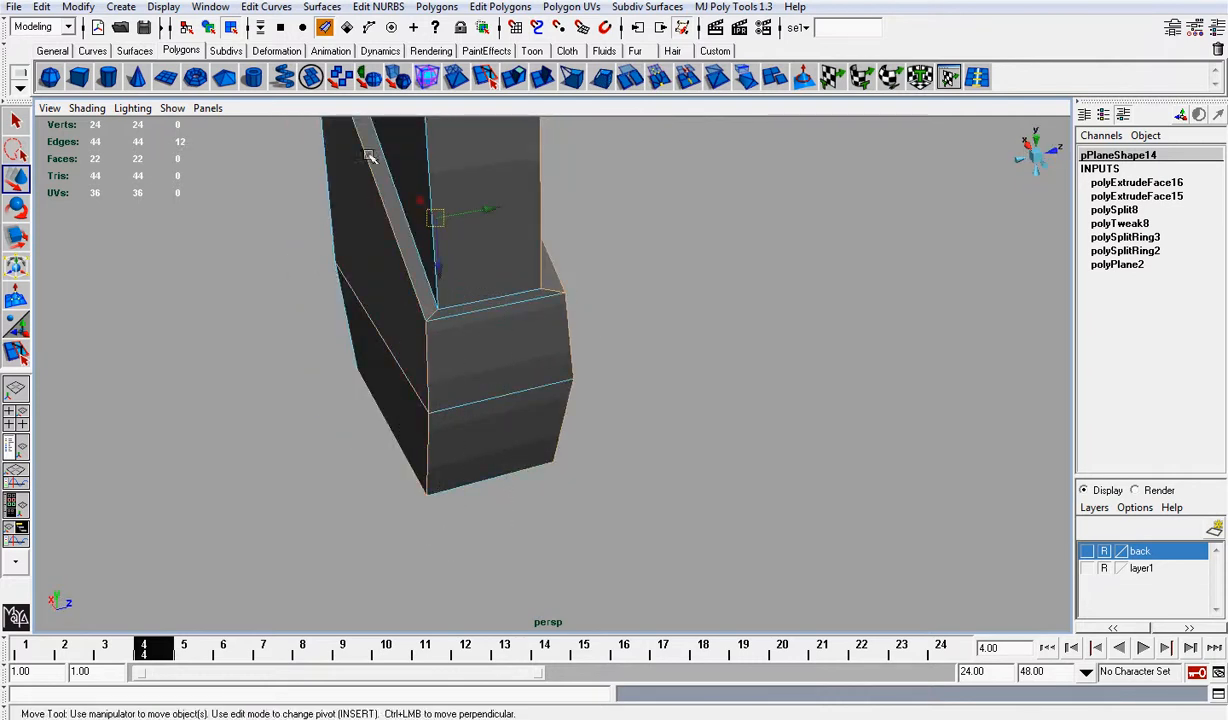
alt+drag(381, 419, 675, 421)
shift+click(522, 185)
drag(519, 358, 530, 318)
alt+drag(530, 318, 510, 266)
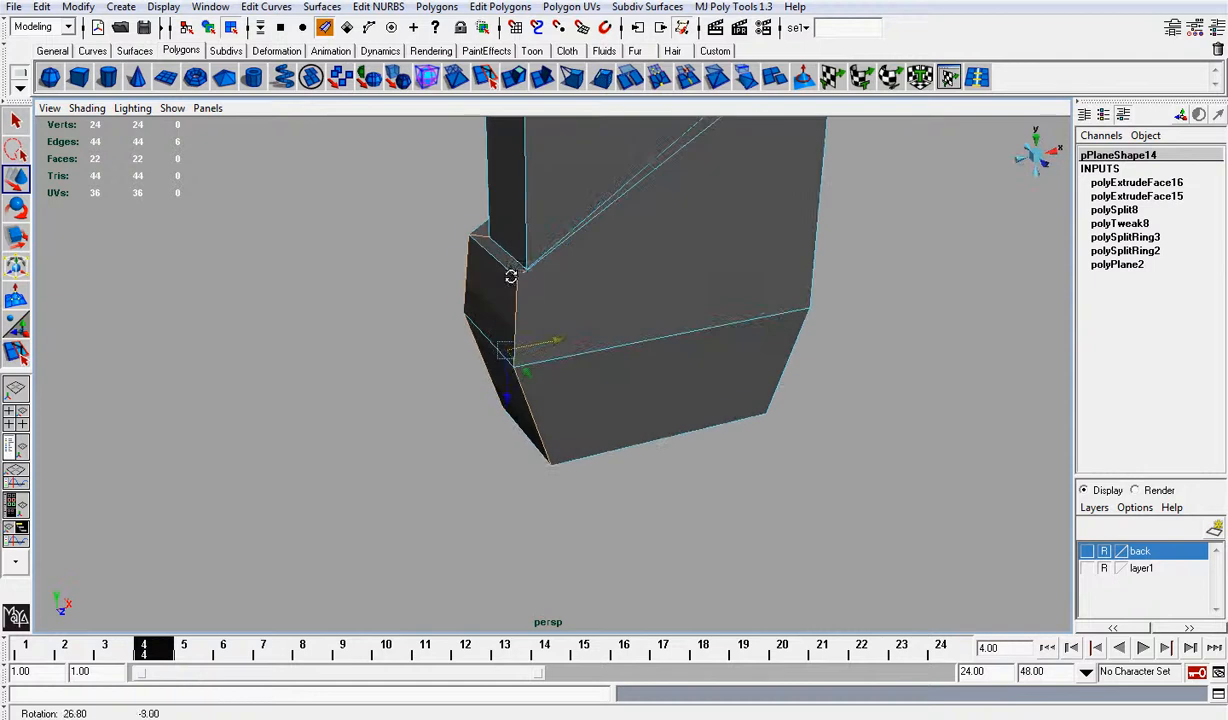
Step: Insert a vertical edge loop around the block close to its left side
alt+middle_drag(566, 245, 559, 395)
scroll(584, 343, down, 3)
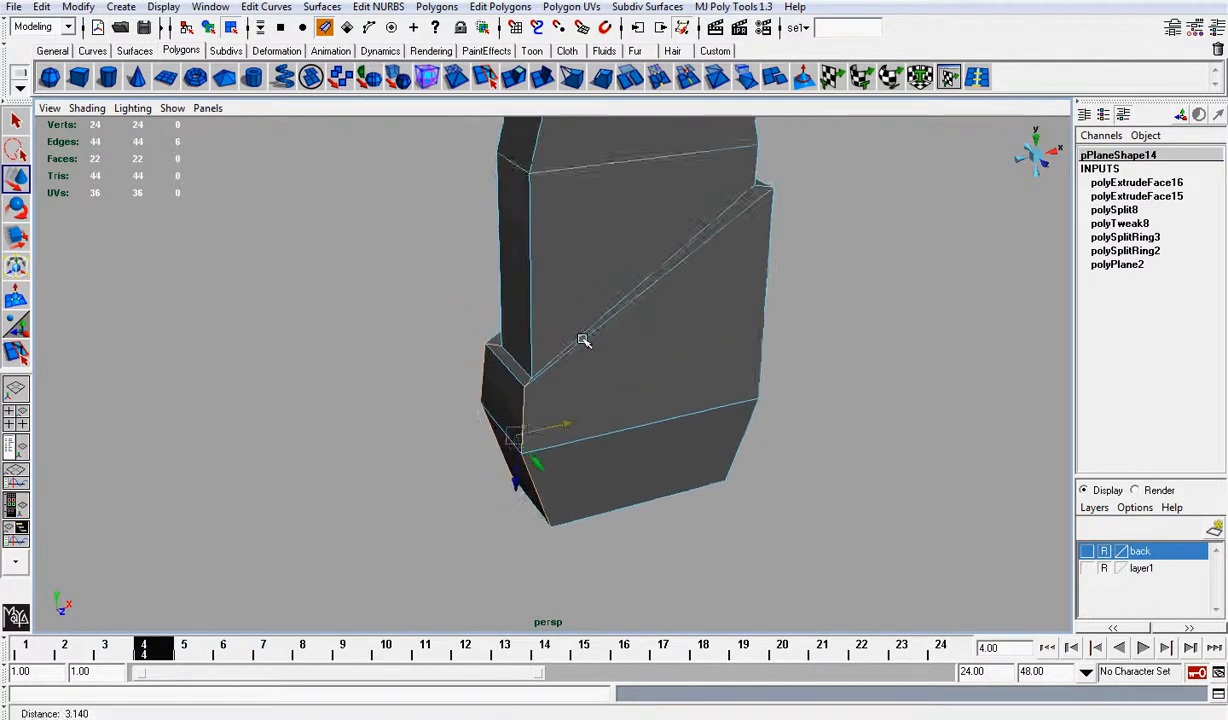
key(y)
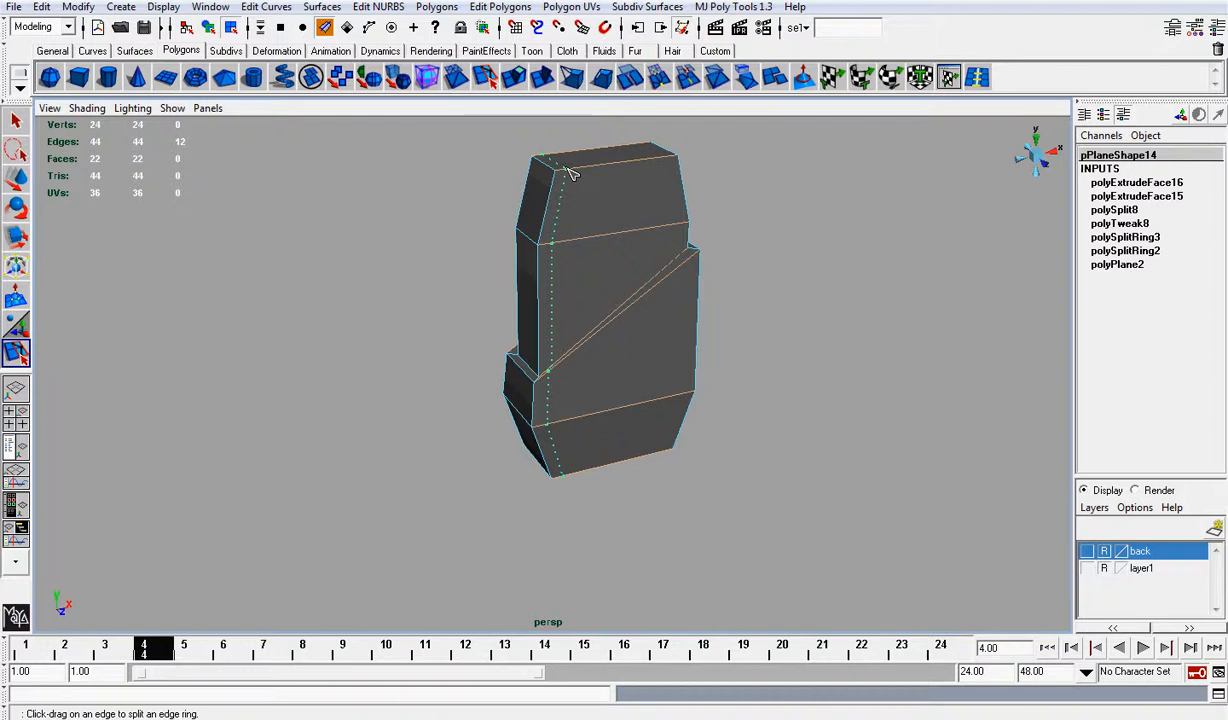
click(573, 173)
Step: Scale the new left edge loop outward in depth to give the block's left side beveled corners
alt+drag(592, 228, 708, 306)
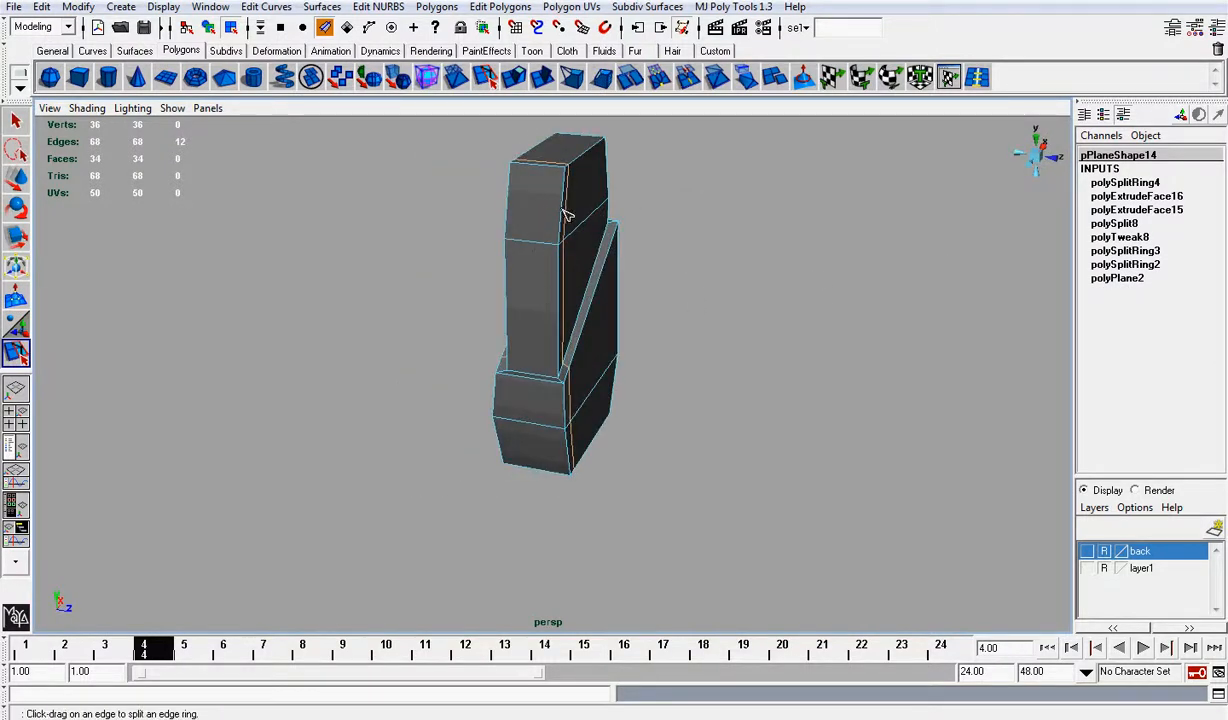
key(r)
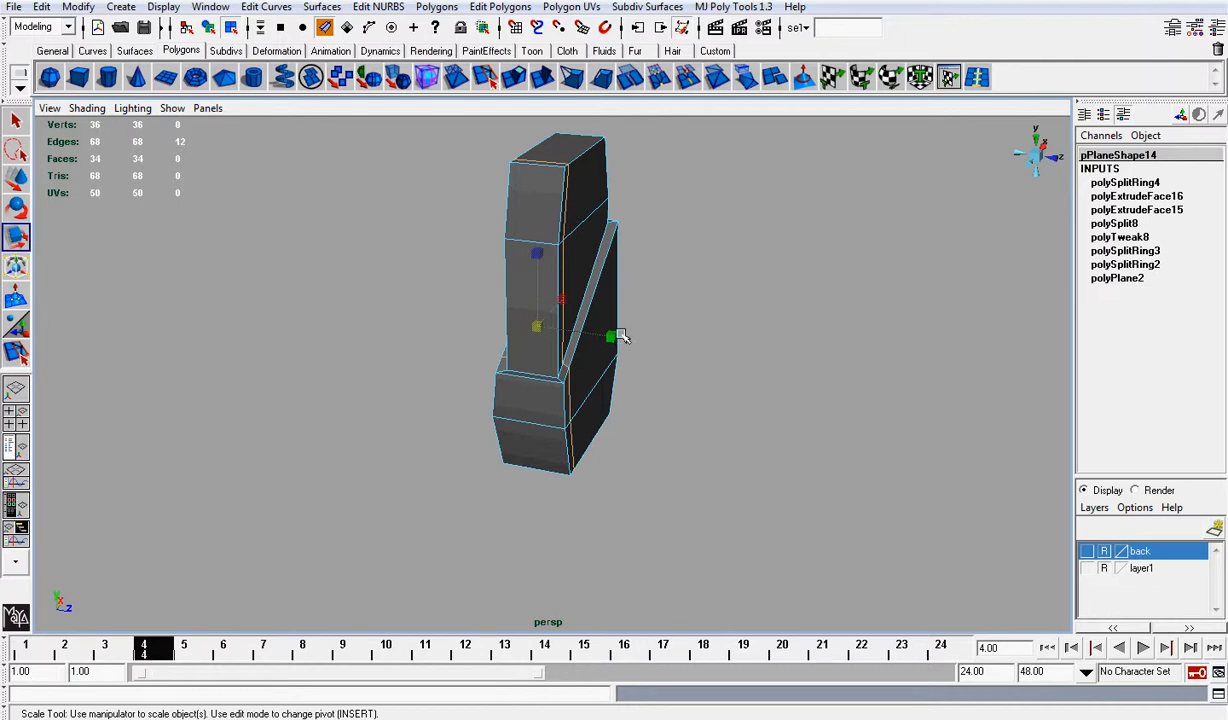
drag(620, 336, 515, 264)
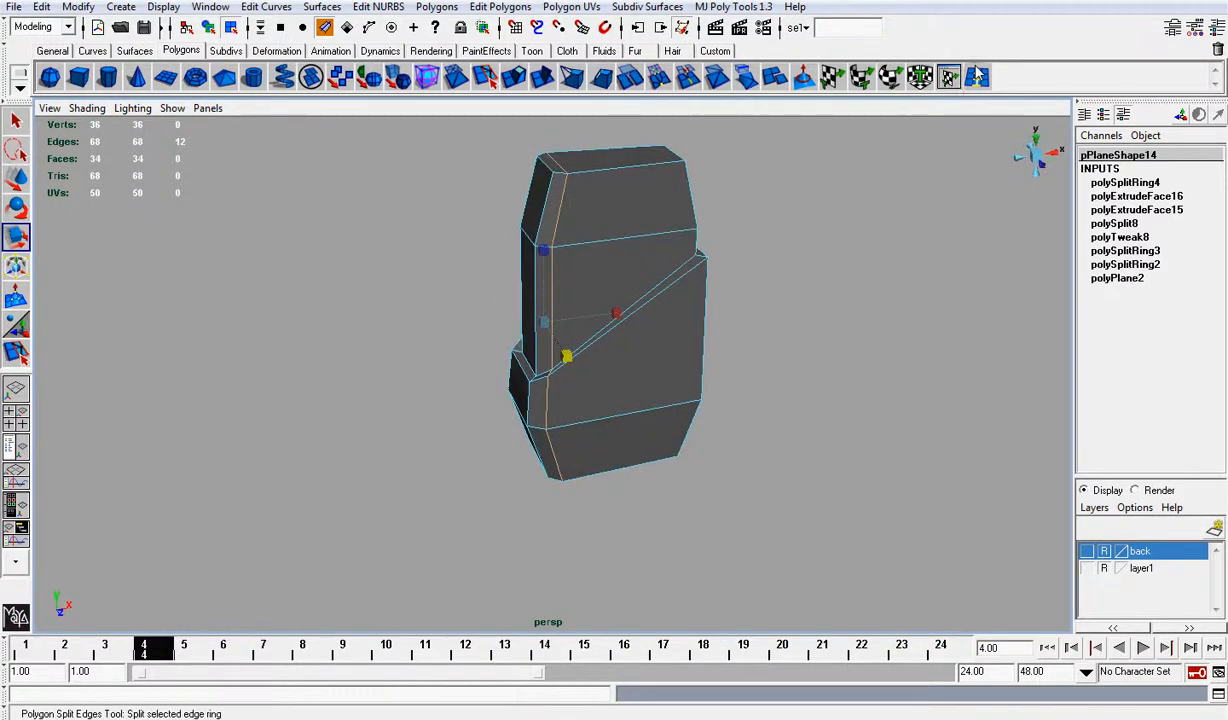
Step: Insert a matching vertical edge loop close to the block's right side and scale it outward in depth
click(978, 76)
alt+drag(840, 190, 658, 197)
click(686, 192)
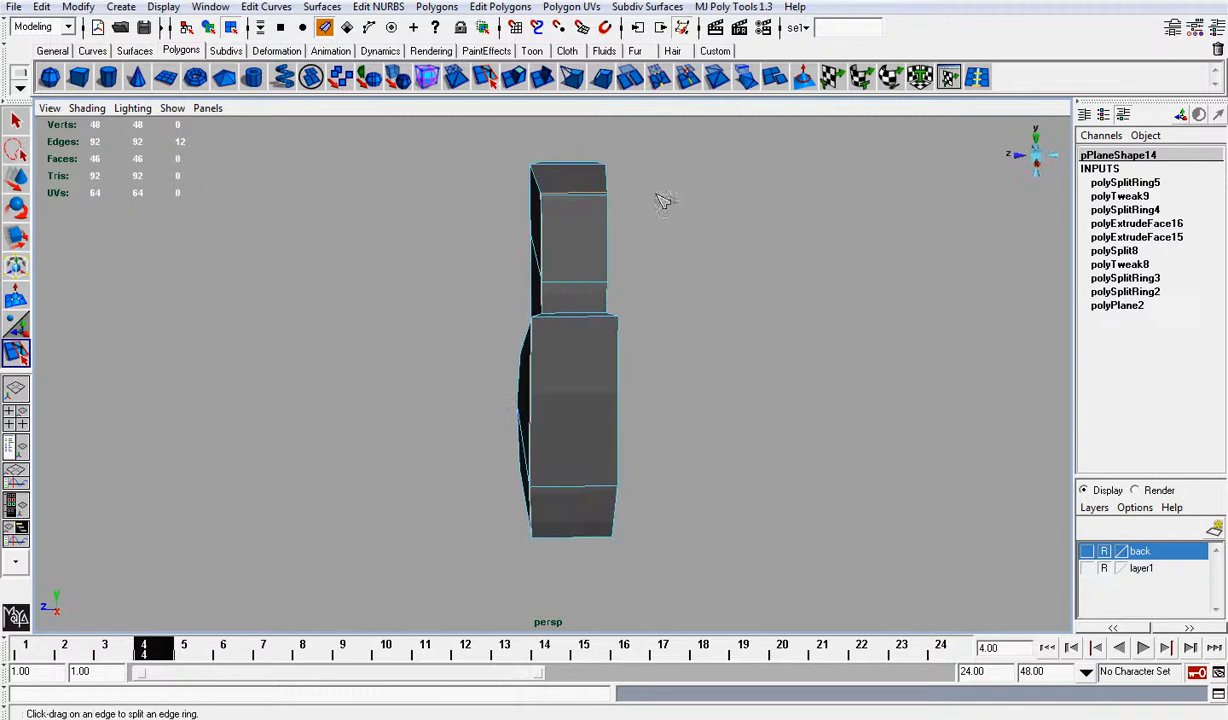
key(r)
drag(495, 380, 666, 354)
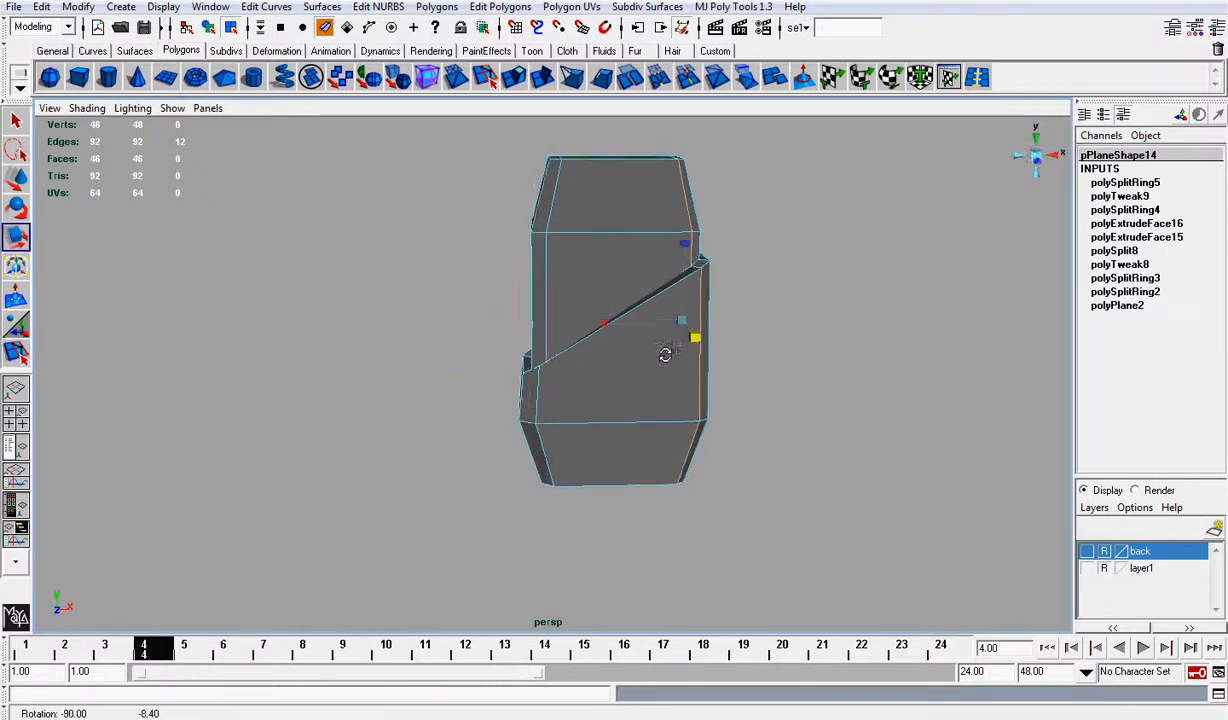
Step: Return the stepped block to object mode and freeze its transformations
right_drag(593, 266, 628, 242)
click(762, 203)
alt+drag(762, 203, 781, 277)
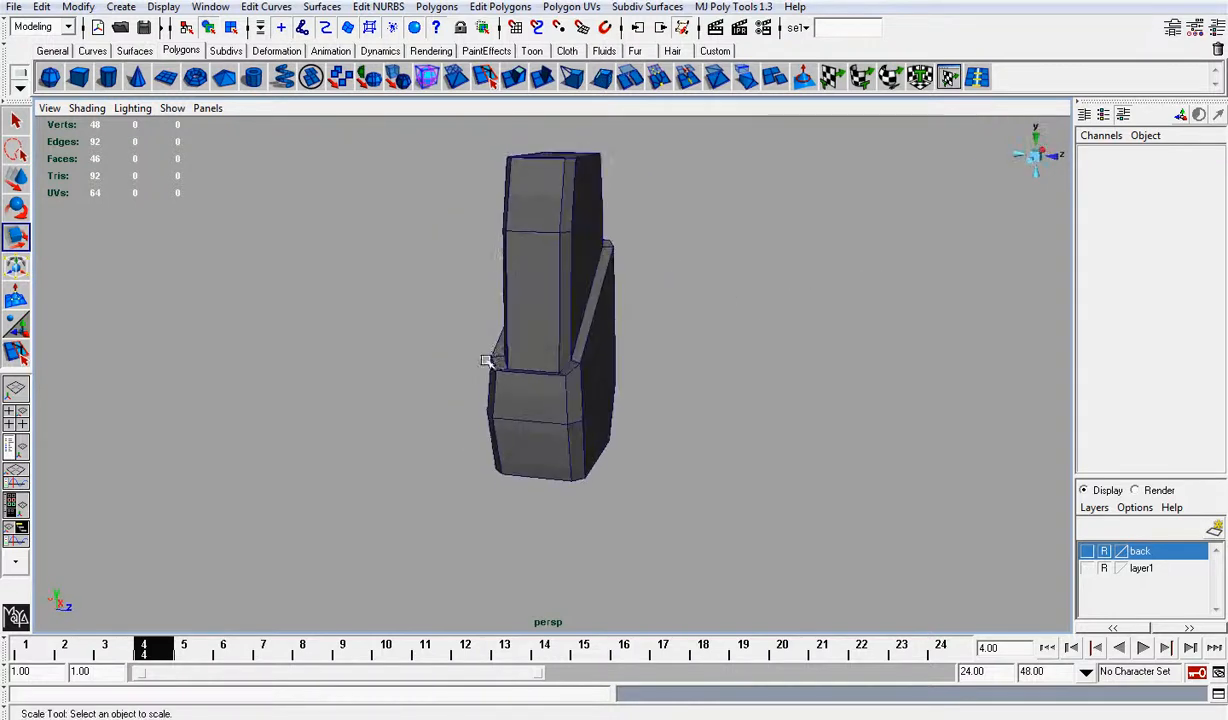
click(556, 282)
click(78, 7)
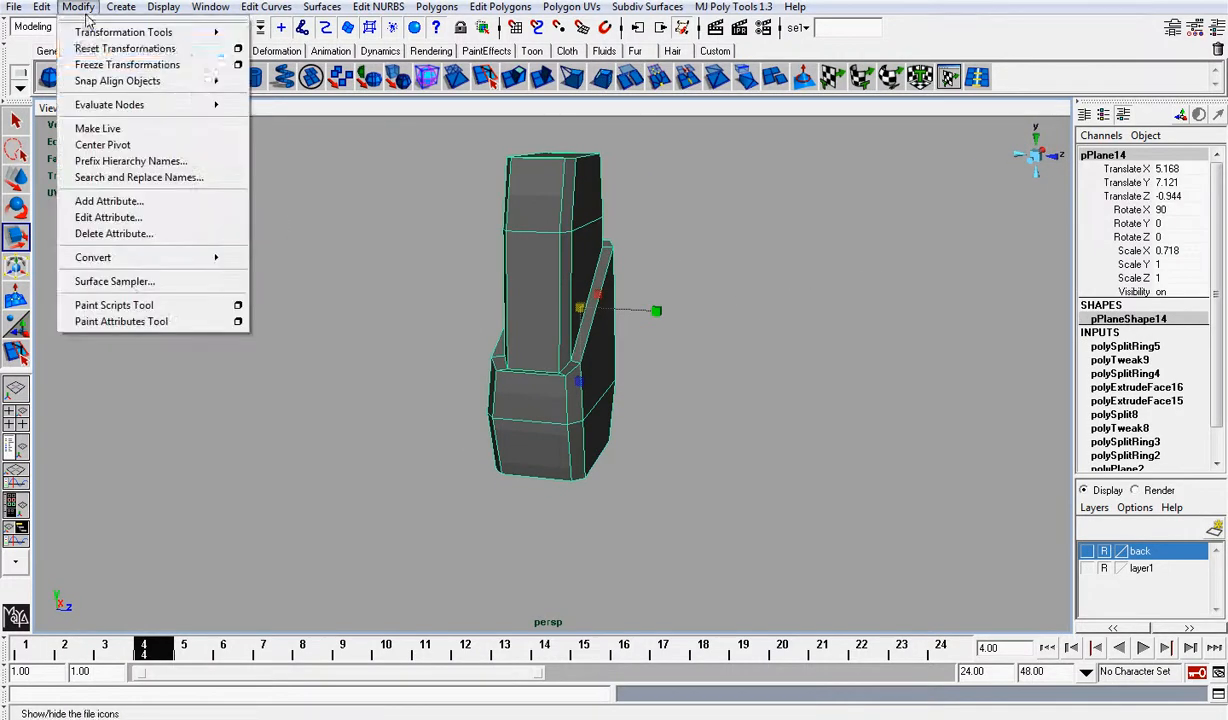
click(137, 74)
Step: Show all hidden objects and move the block along X to about 3.258, clear of the robot's arm
click(163, 7)
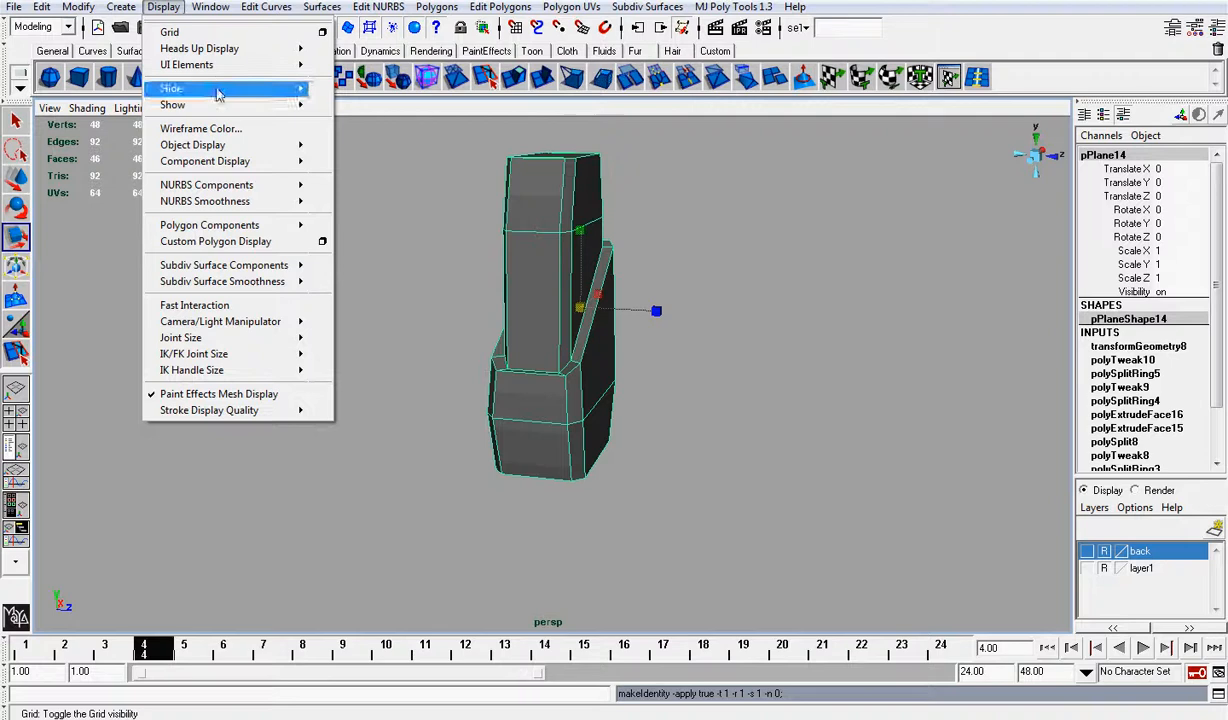
mouse_move(172, 104)
click(354, 162)
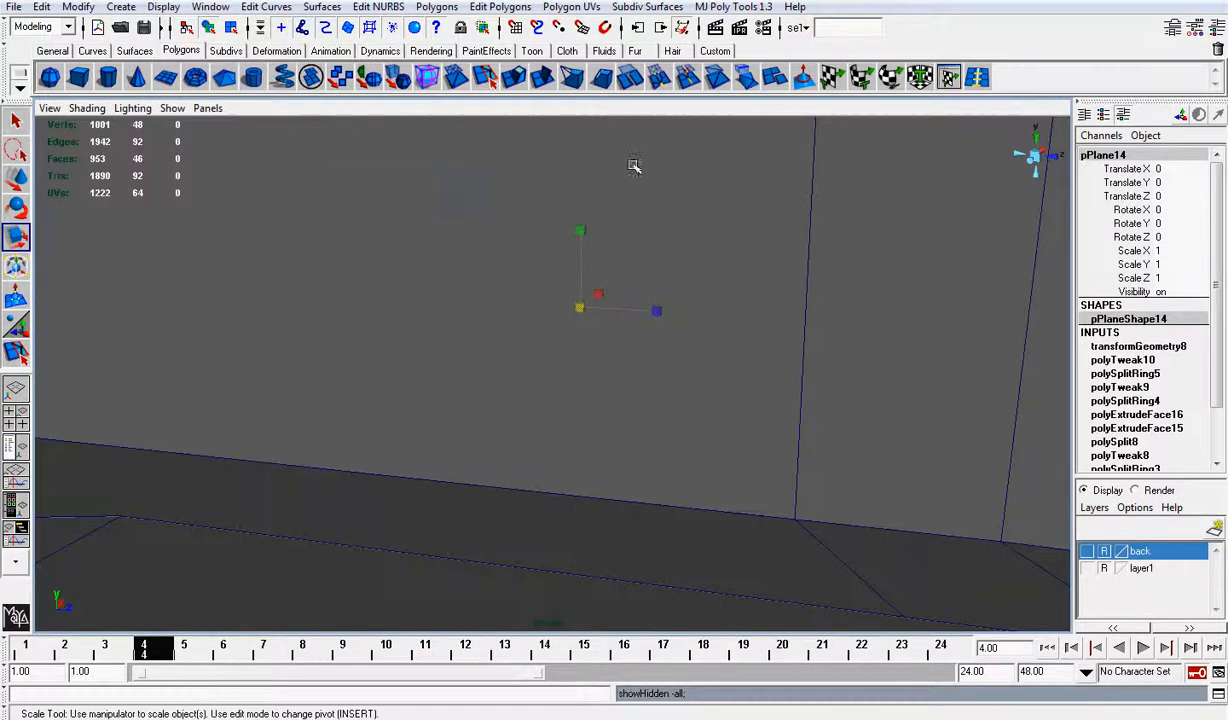
scroll(636, 166, down, 8)
alt+drag(716, 244, 540, 236)
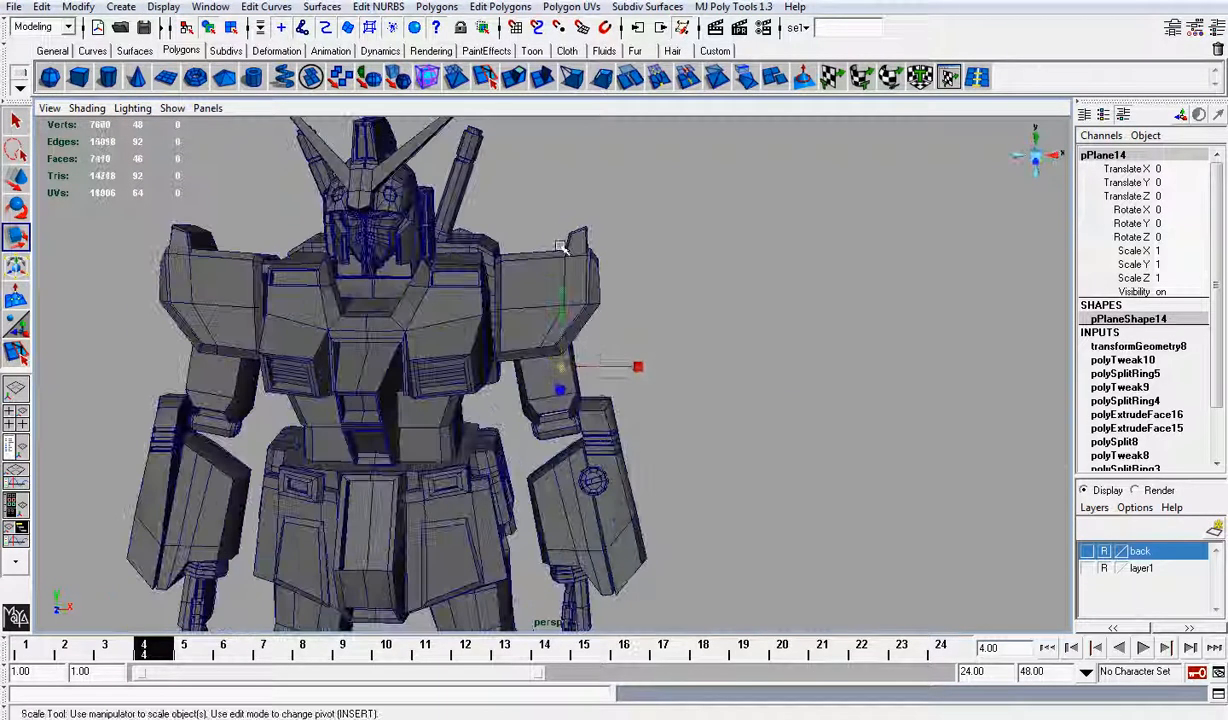
key(w)
drag(624, 361, 728, 353)
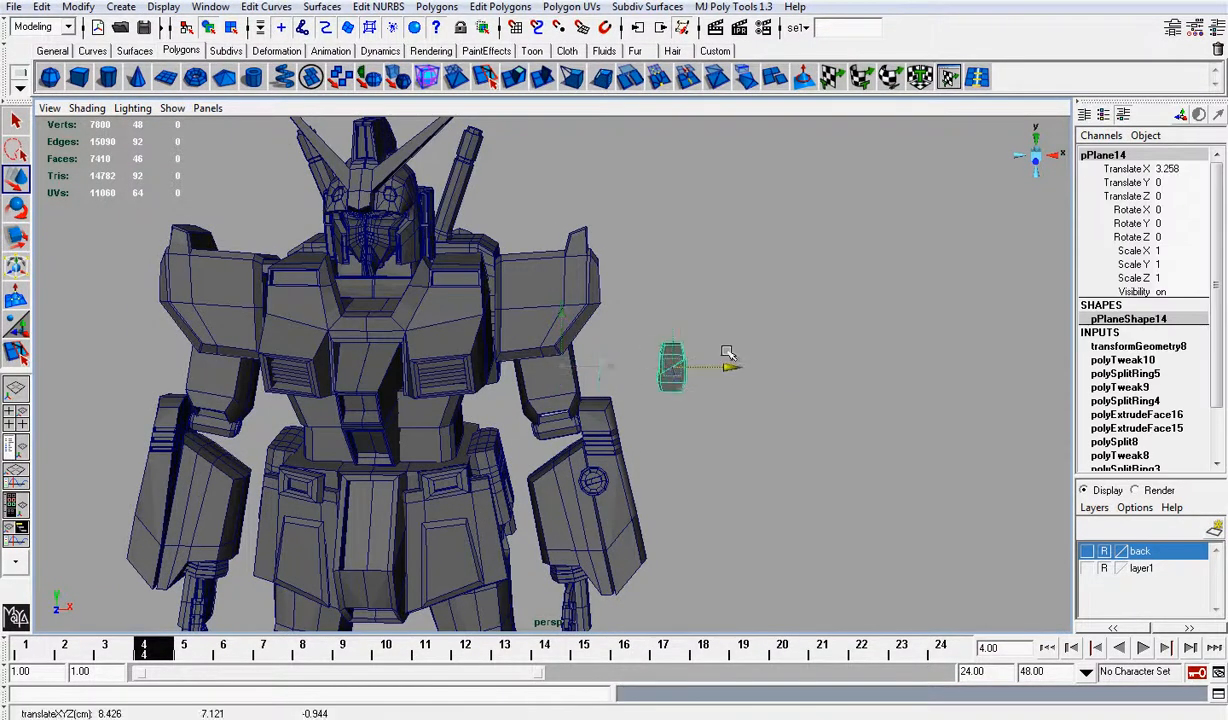
Step: Delete the block's construction history and set its Y rotation to 90
scroll(755, 340, up, 5)
key(e)
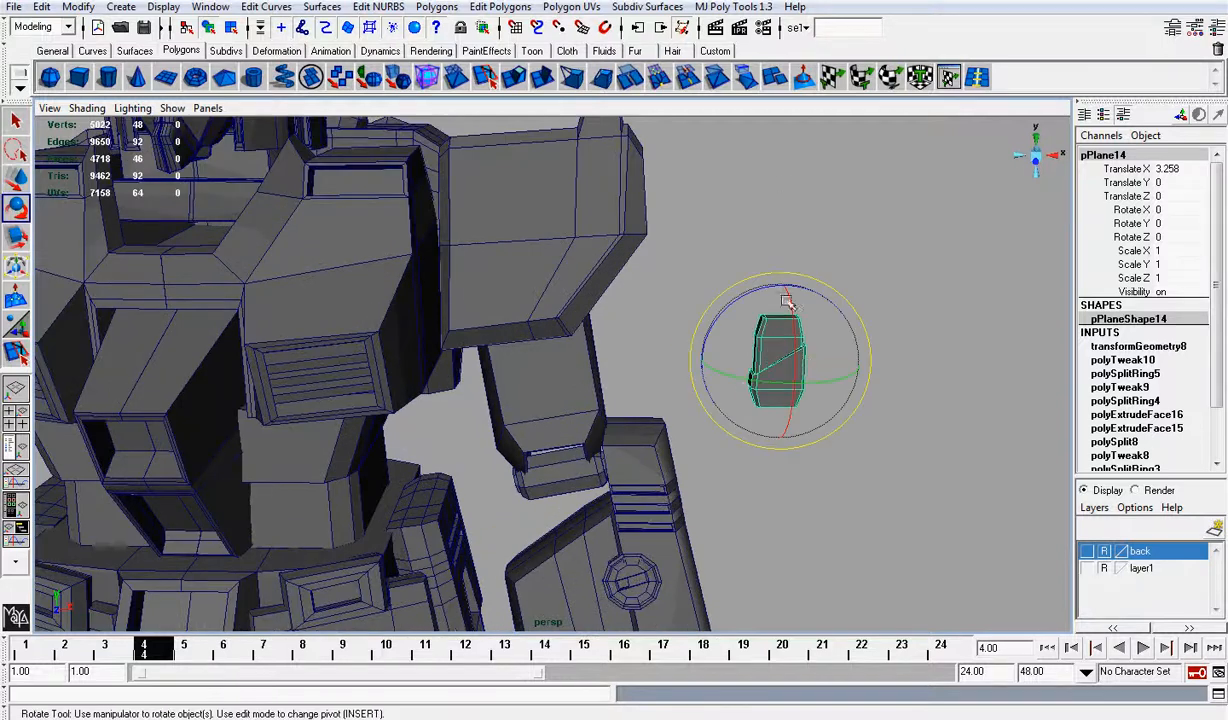
drag(750, 381, 715, 372)
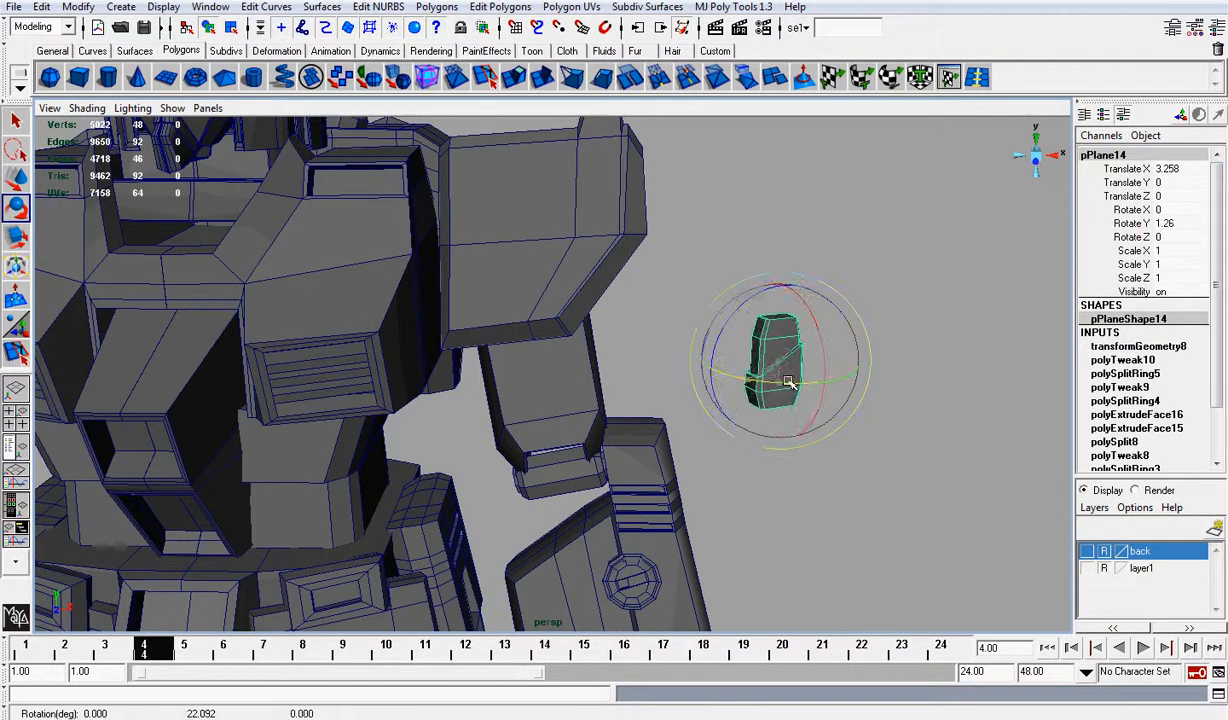
click(42, 7)
mouse_move(150, 201)
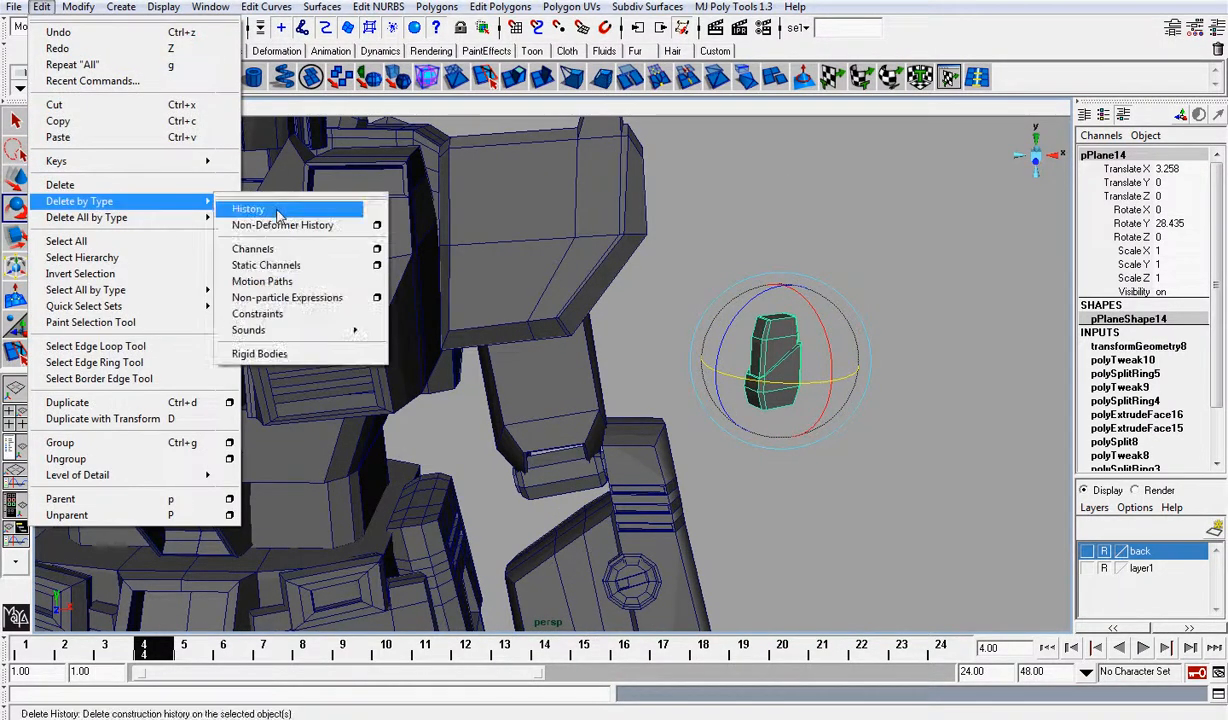
click(279, 211)
double_click(1186, 223)
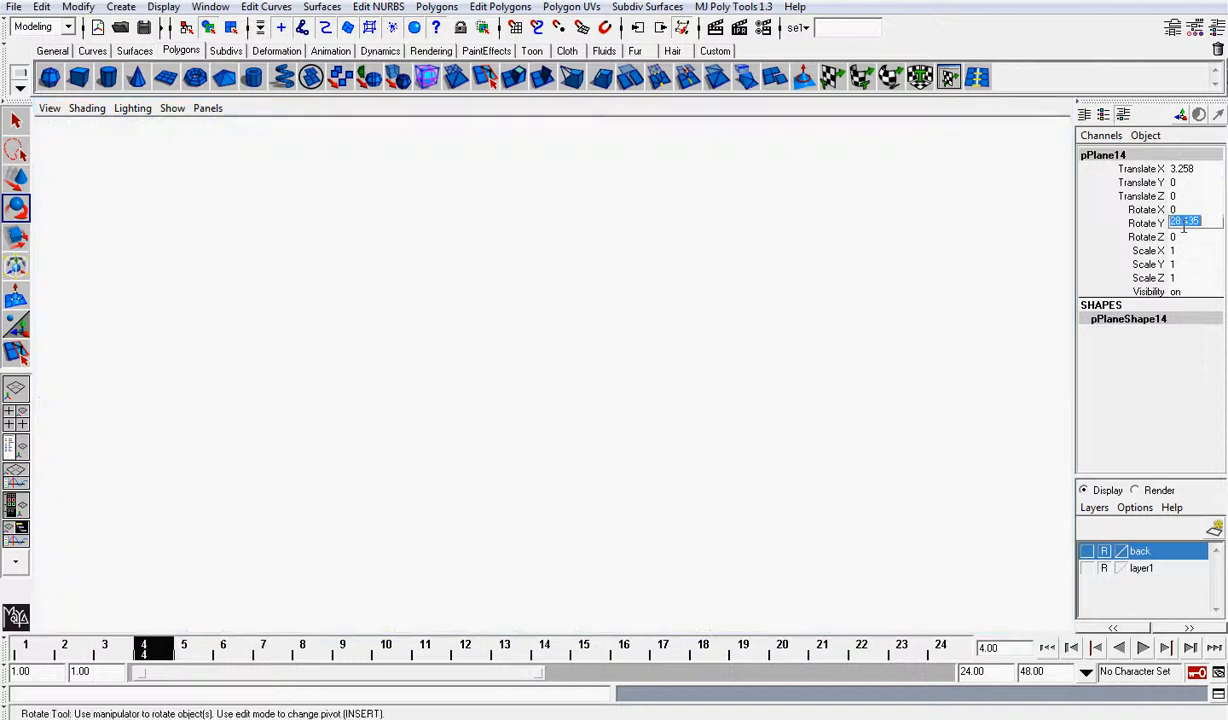
key(Return)
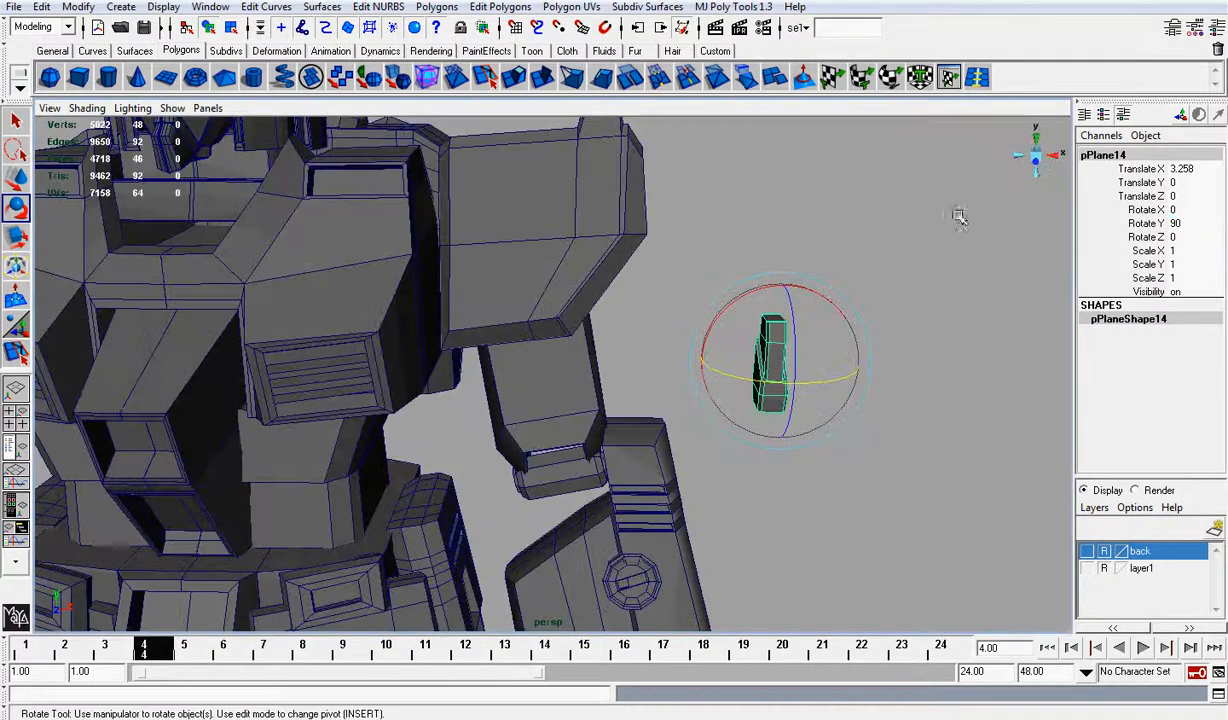
Step: In the front view, move the block under the inner end of the elbow joint, at about X -0.703, Y -2.251
click(1039, 162)
alt+middle_drag(587, 396, 655, 323)
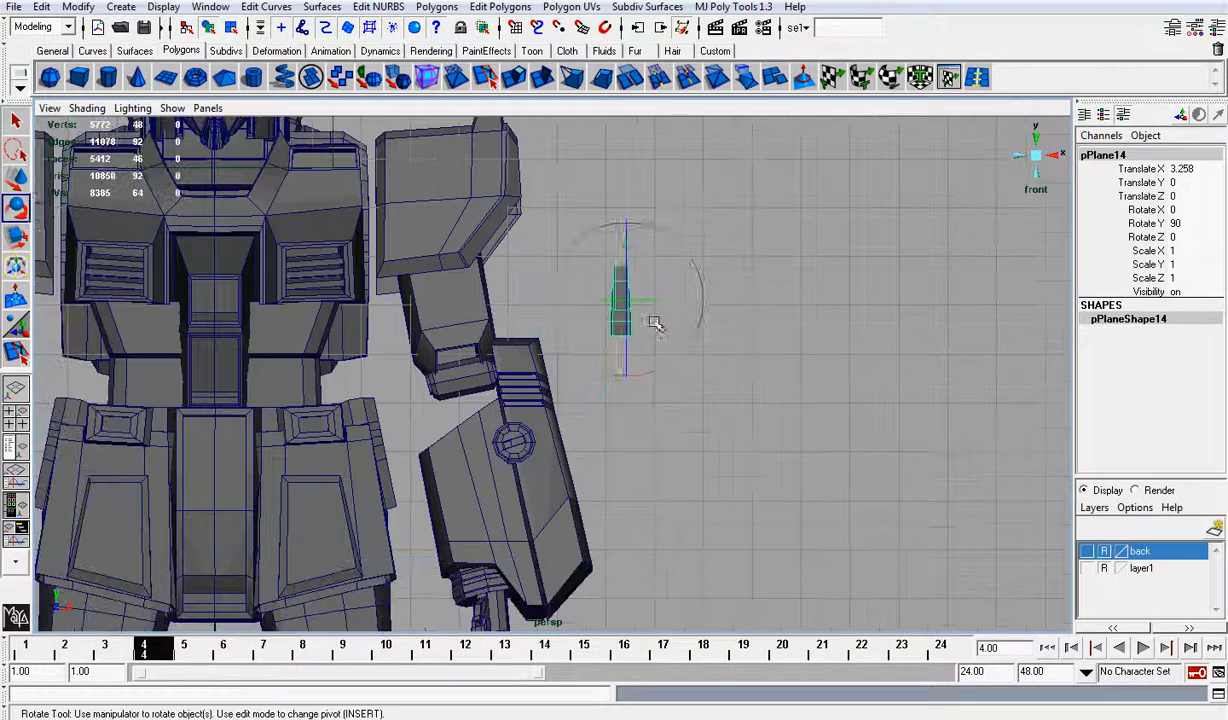
key(w)
drag(628, 299, 435, 432)
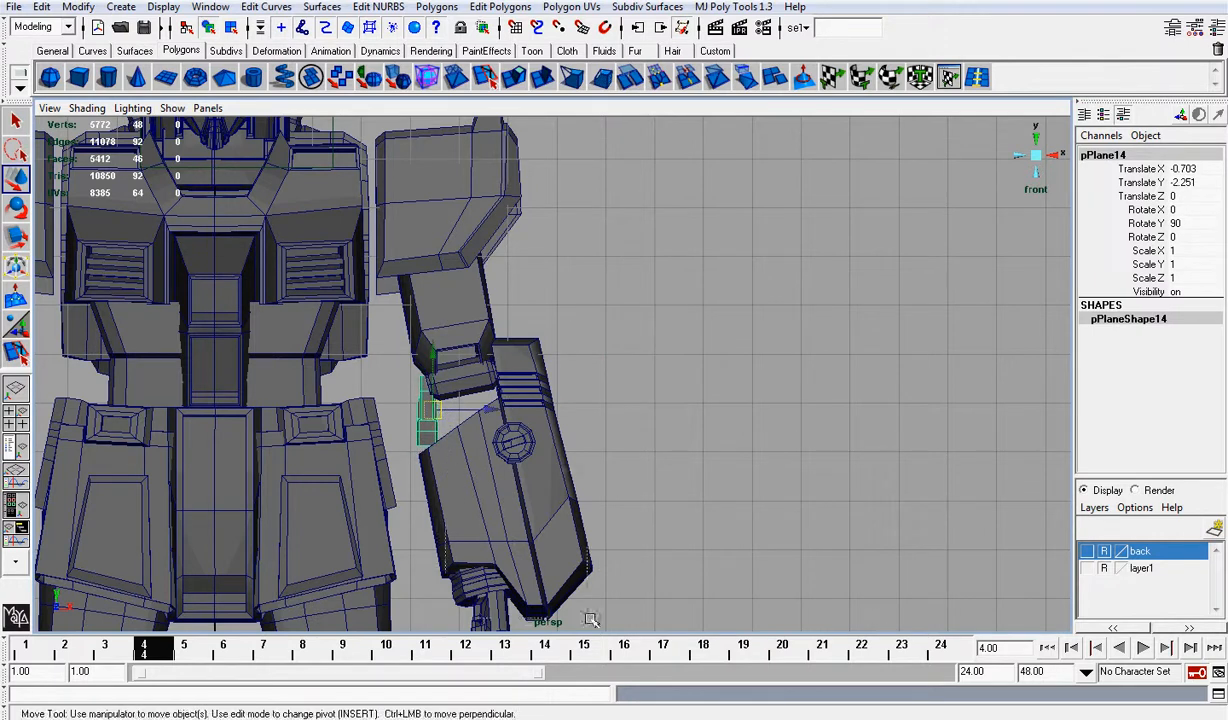
Step: Delete the forearm geometry below the elbow, leaving the round disc detail in place
click(593, 566)
key(Delete)
scroll(500, 470, up, 4)
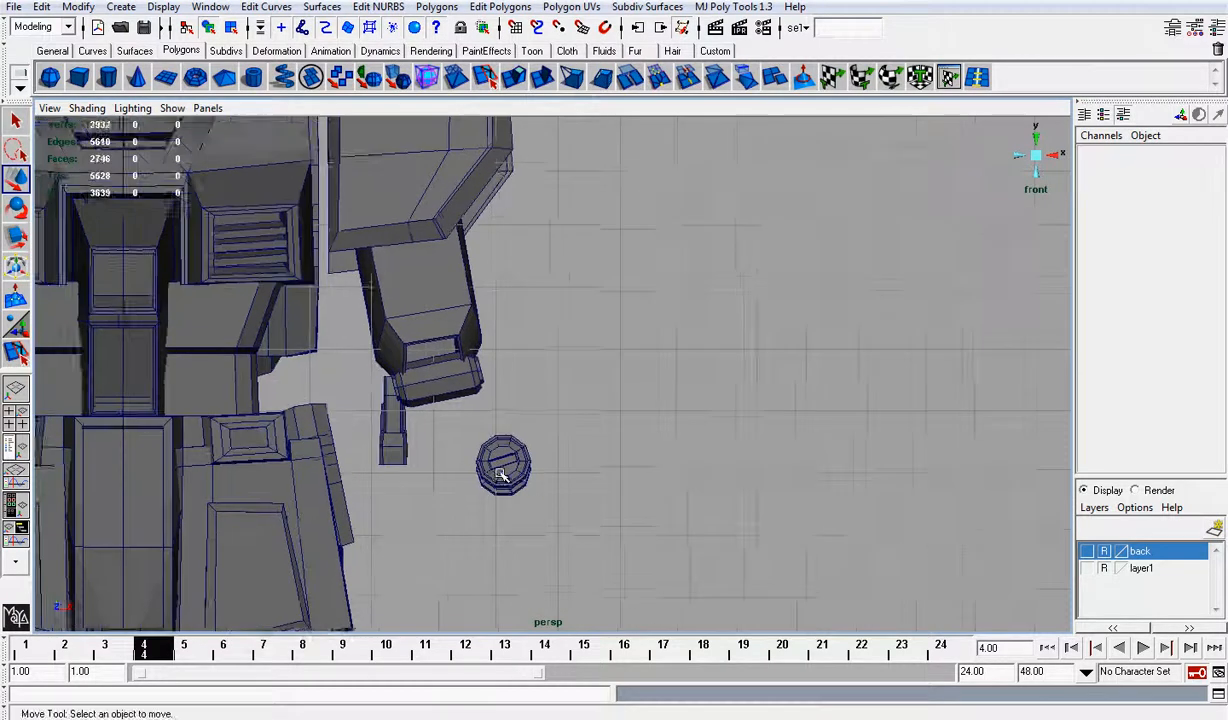
Step: Move the lower cylinder of the round disc detail up to about Y 0.11, in line with the other cylinder
drag(474, 441, 566, 510)
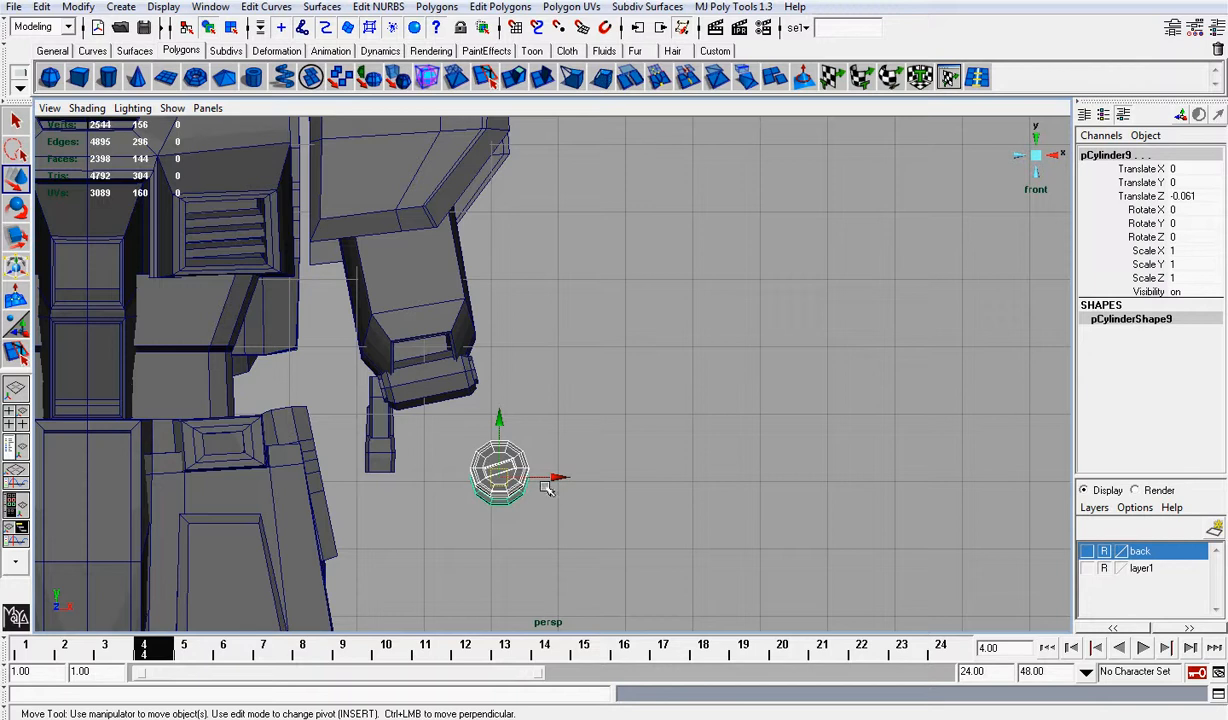
click(538, 505)
click(507, 466)
scroll(508, 490, up, 2)
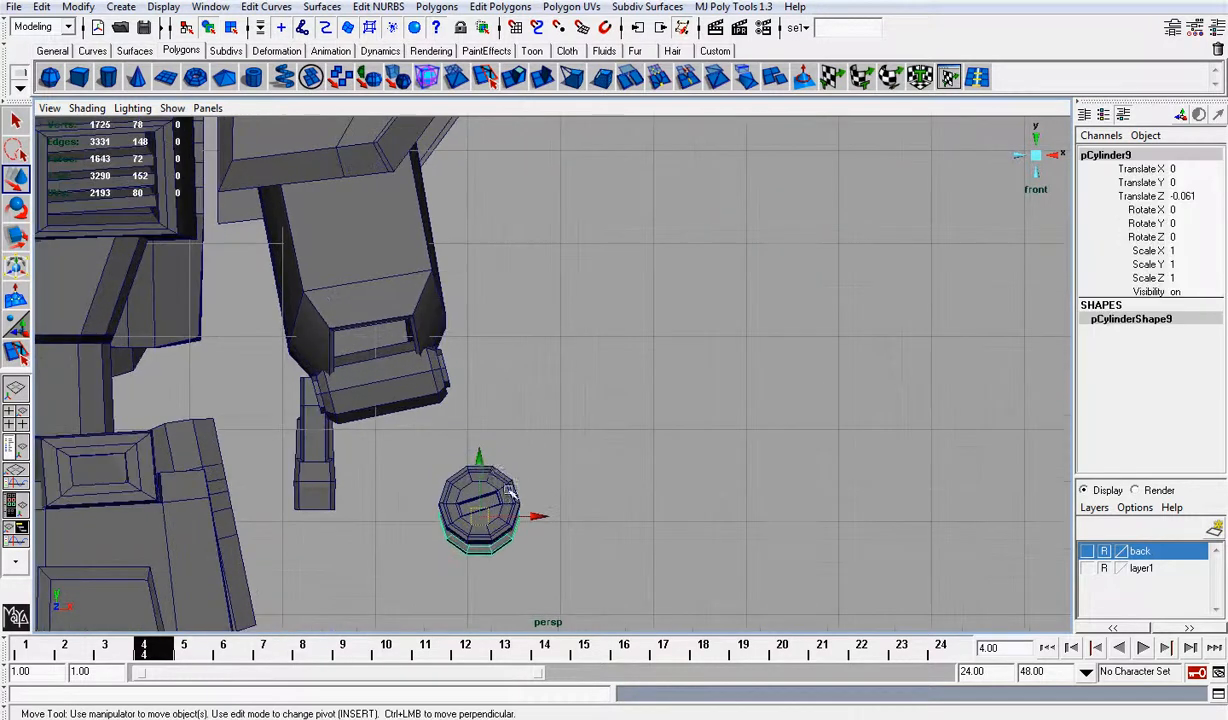
drag(479, 460, 480, 459)
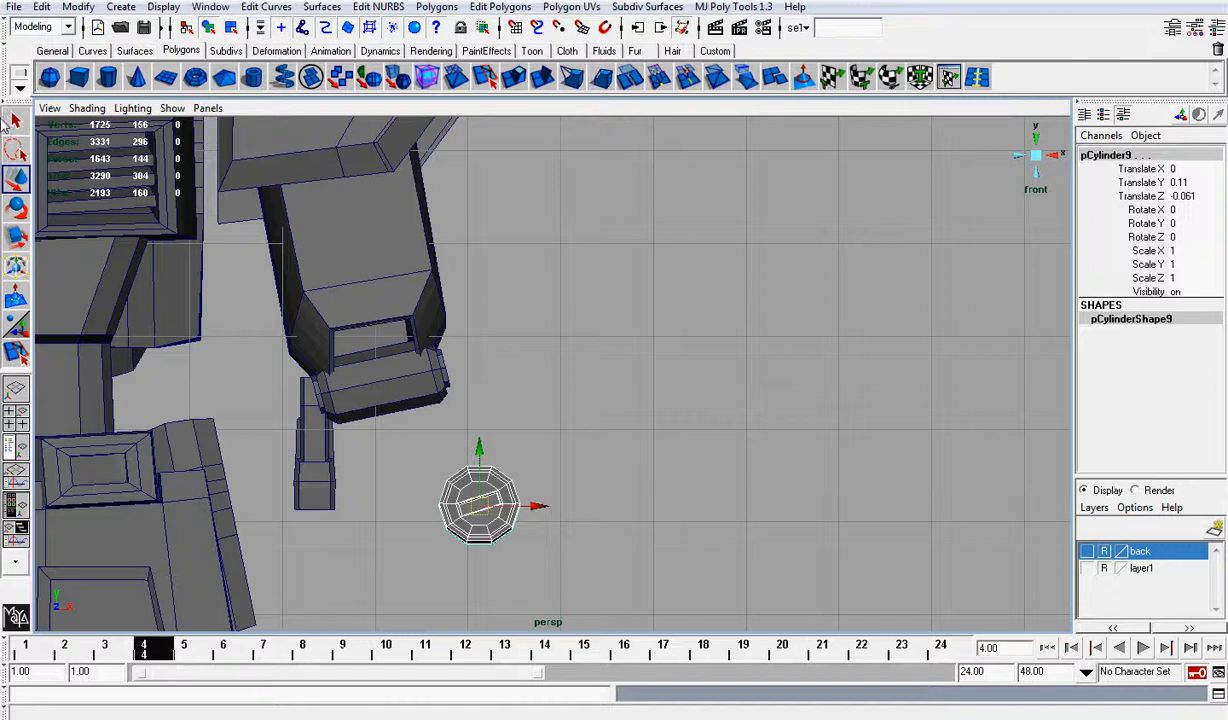
Step: Freeze the transformations of both disc cylinders and delete them
click(78, 7)
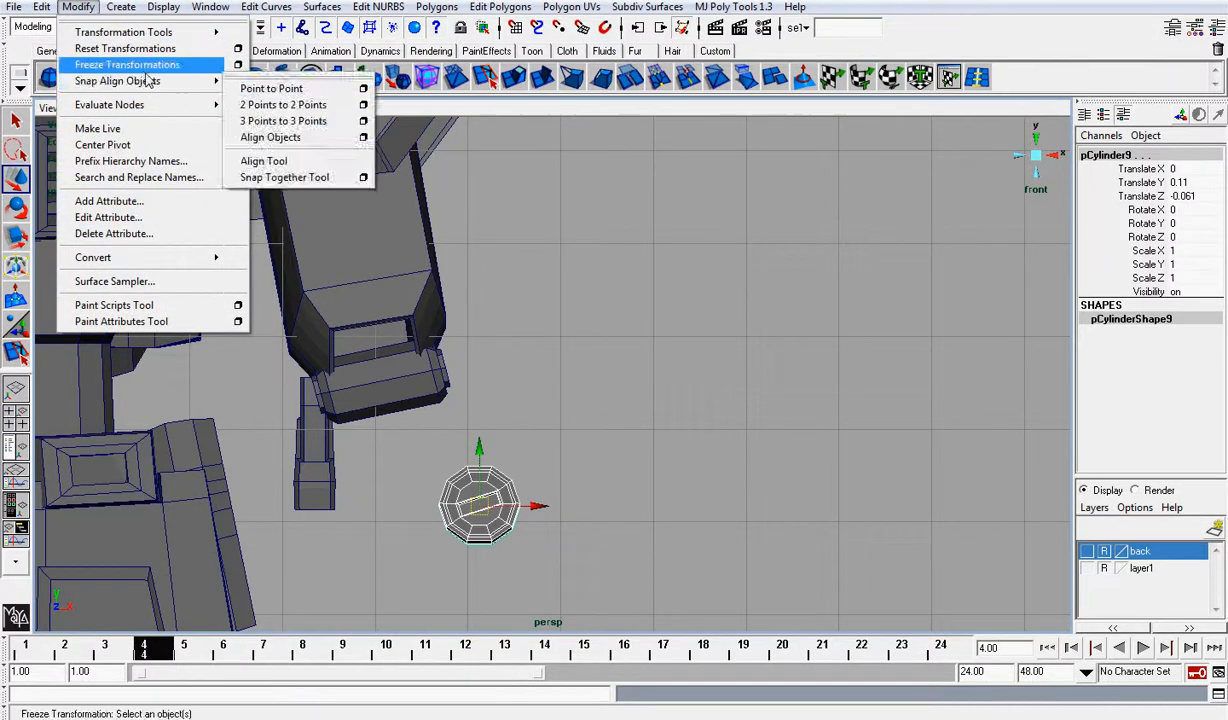
click(120, 64)
key(Delete)
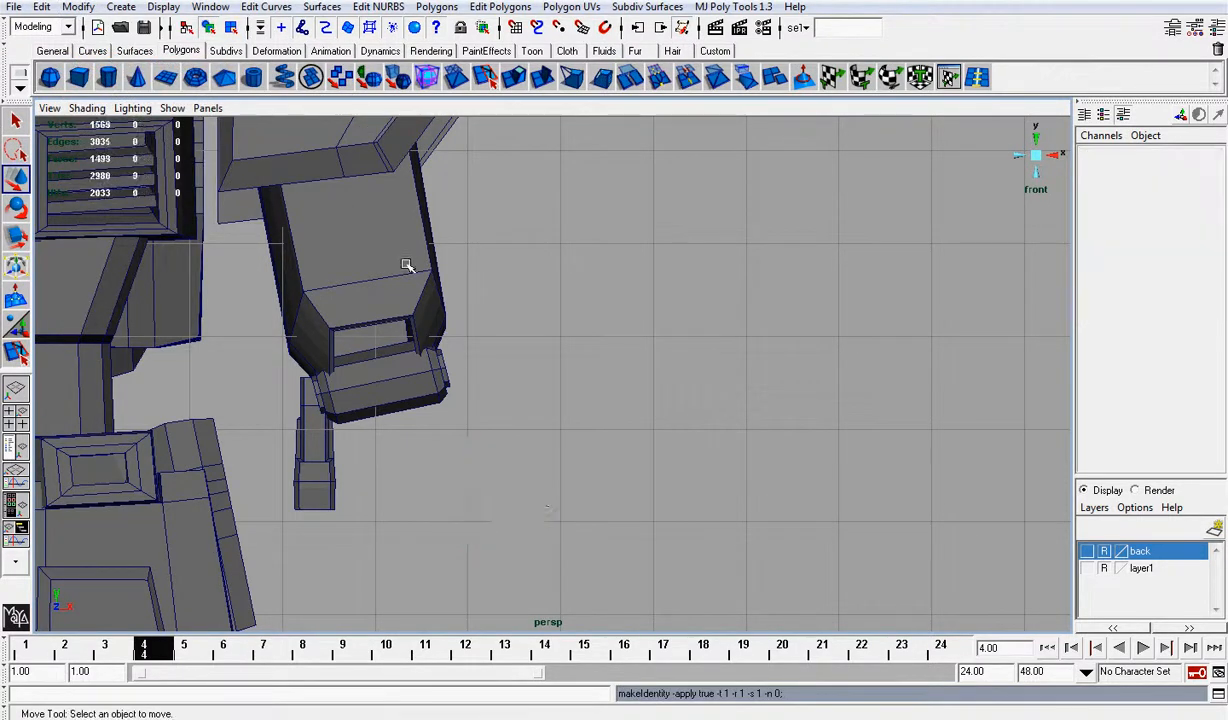
Step: In the side view, move the block in depth to about Z 0.765, centring it under the elbow joint
click(326, 446)
alt+drag(360, 440, 346, 444)
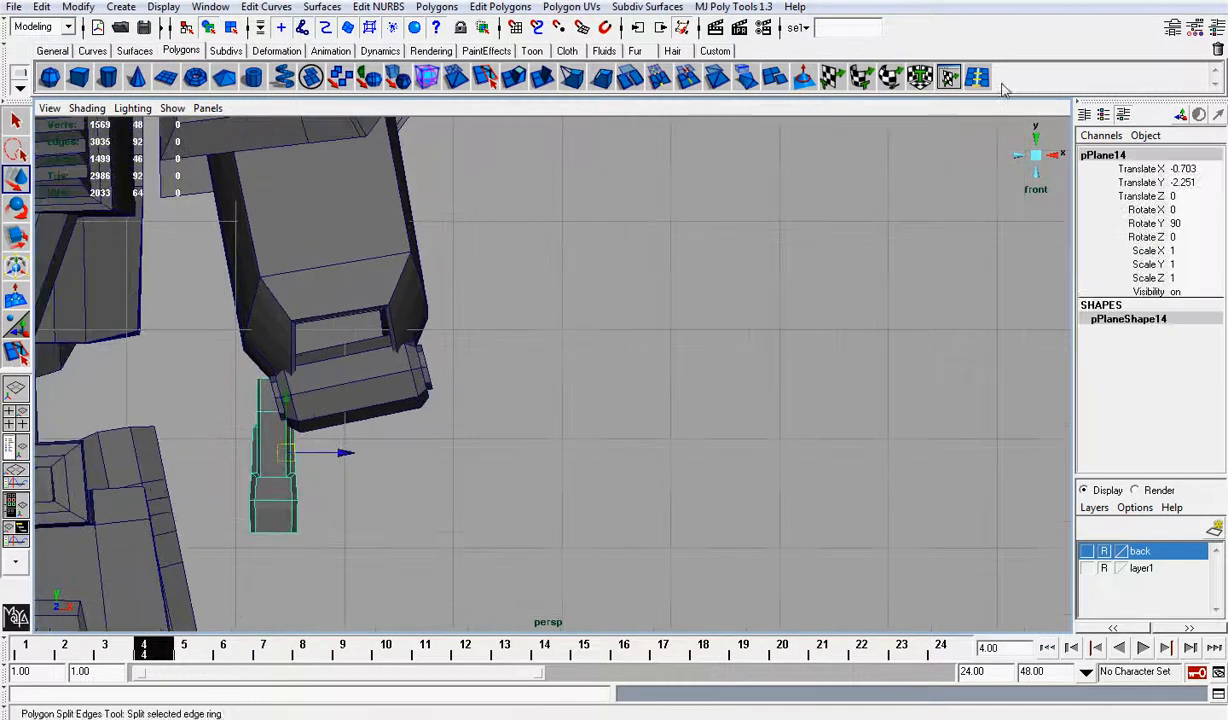
click(1059, 158)
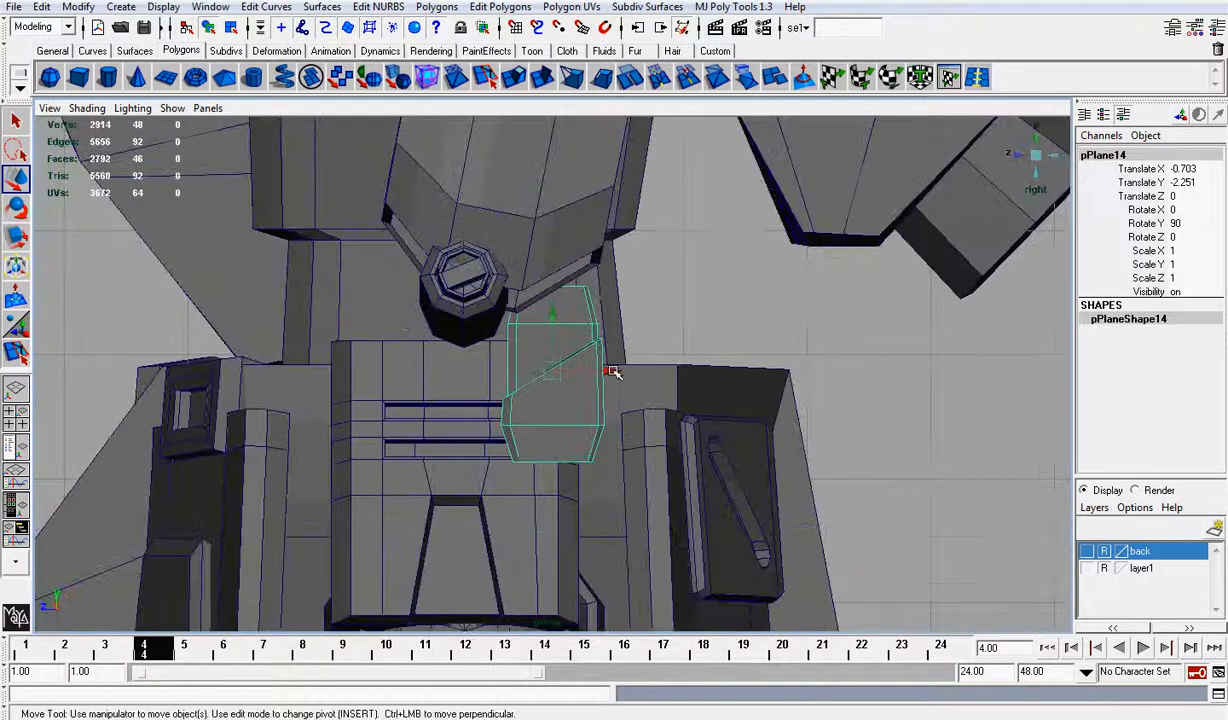
drag(613, 372, 511, 370)
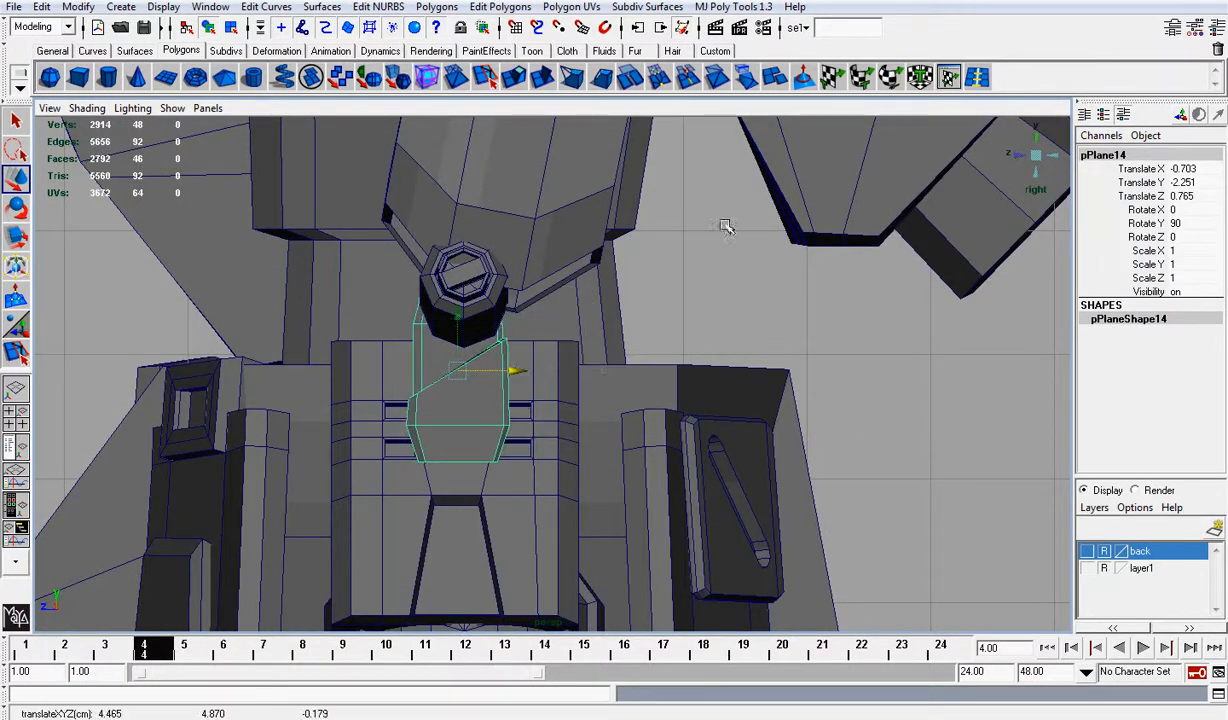
Step: In the front view, tilt the block to about -14.882 in Rotate X to match the arm and nudge it toward the elbow joint
click(1013, 154)
alt+right_drag(920, 205, 731, 309)
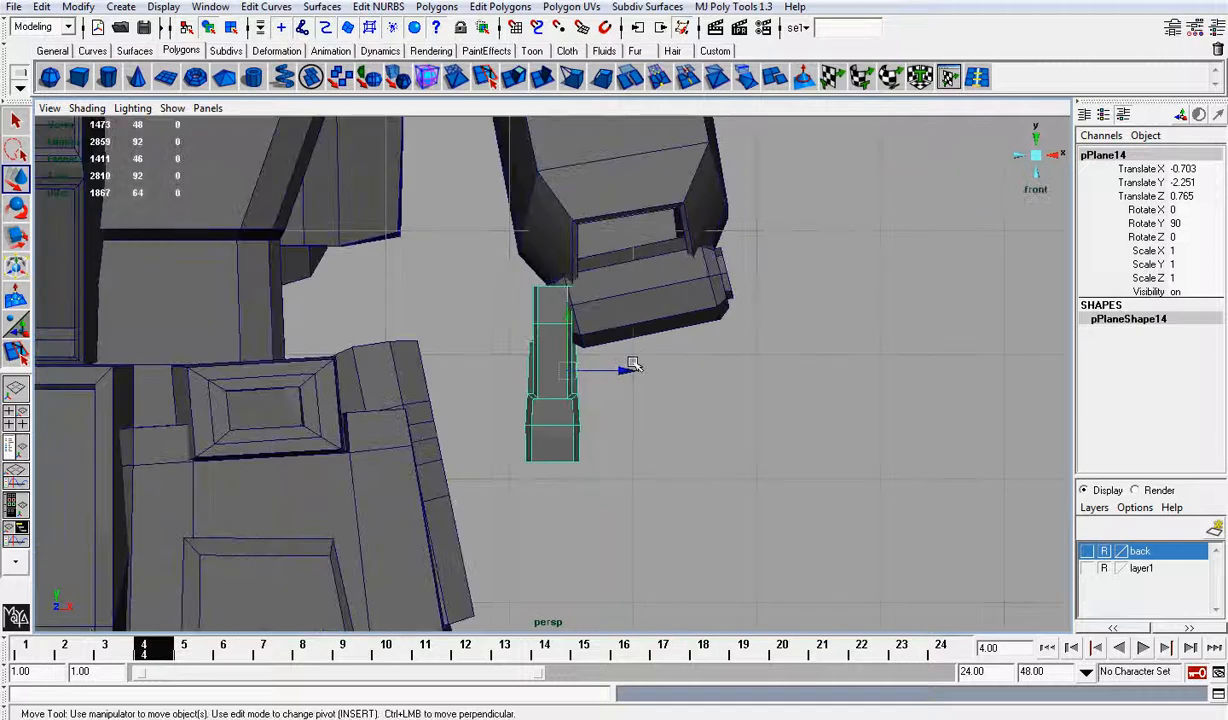
key(e)
drag(652, 364, 677, 331)
key(w)
middle_drag(625, 354, 666, 350)
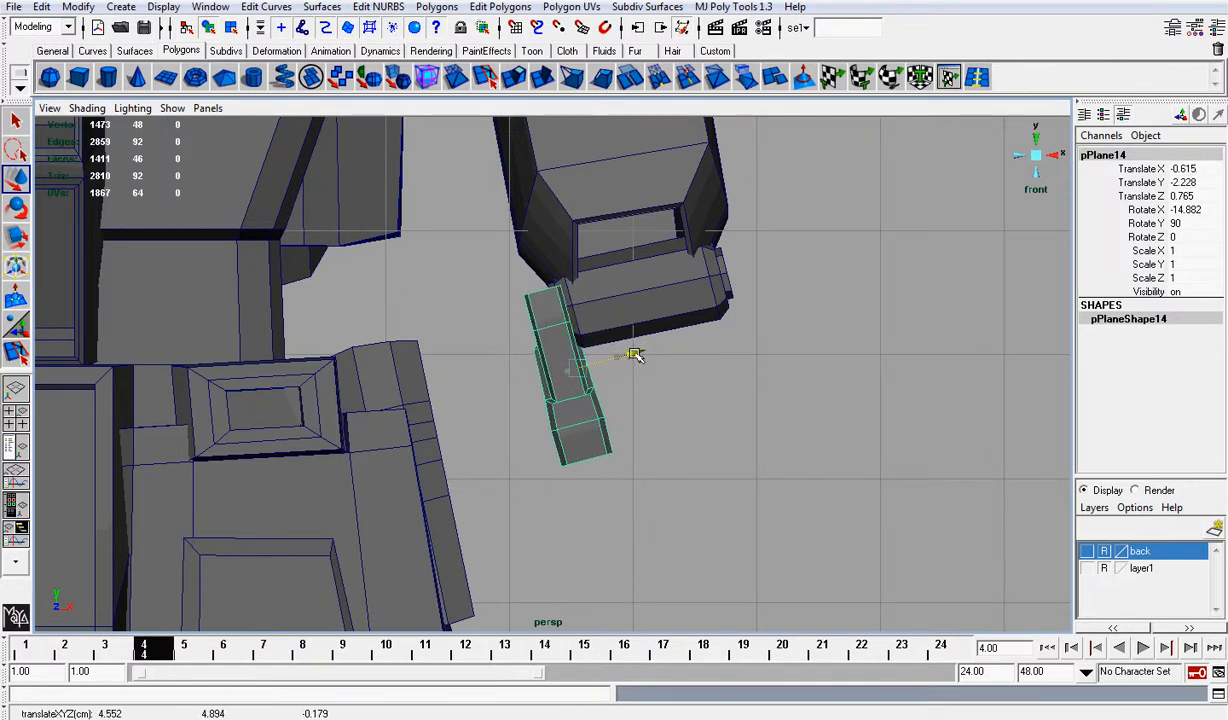
Step: Shift the block to about X -0.358, Y -2.159, duplicate it, and space the two blocks at opposite ends of the elbow joint
alt+drag(1004, 154, 668, 409)
drag(630, 357, 745, 290)
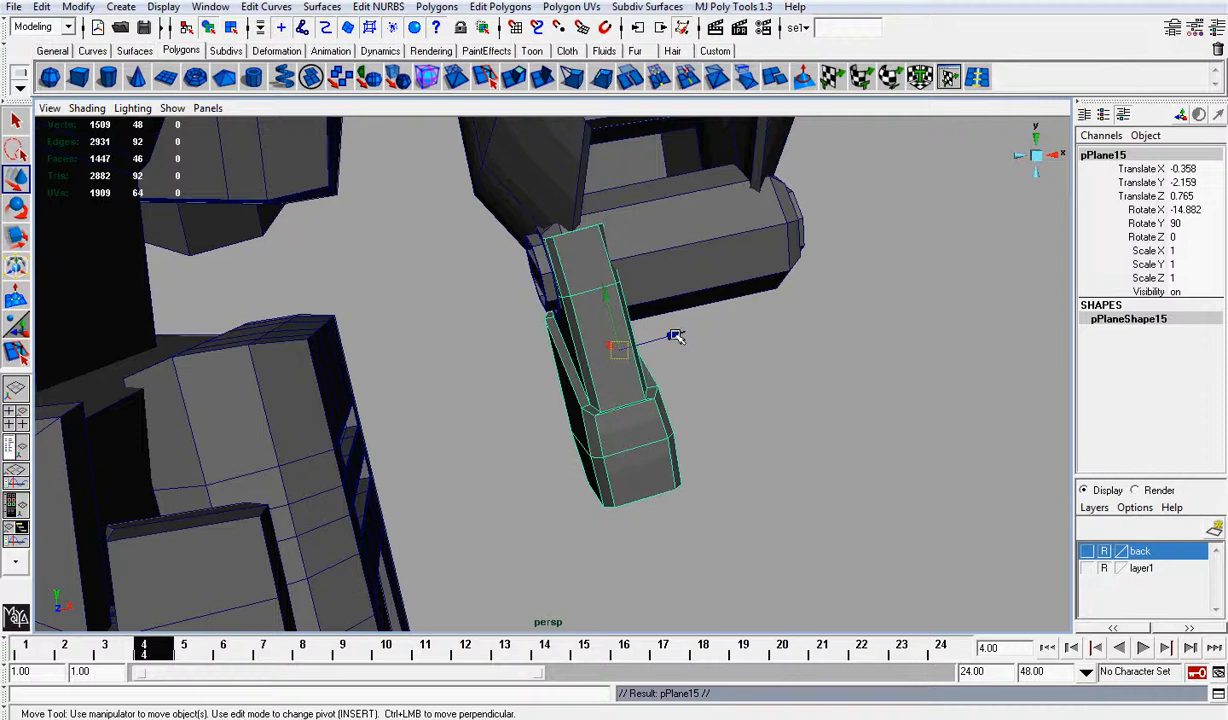
drag(676, 337, 591, 383)
click(890, 269)
Step: Select both blocks, tilt them slightly in the side view, and shift them to about Y -2.148, Z 0.806
scroll(650, 259, down, 5)
click(570, 382)
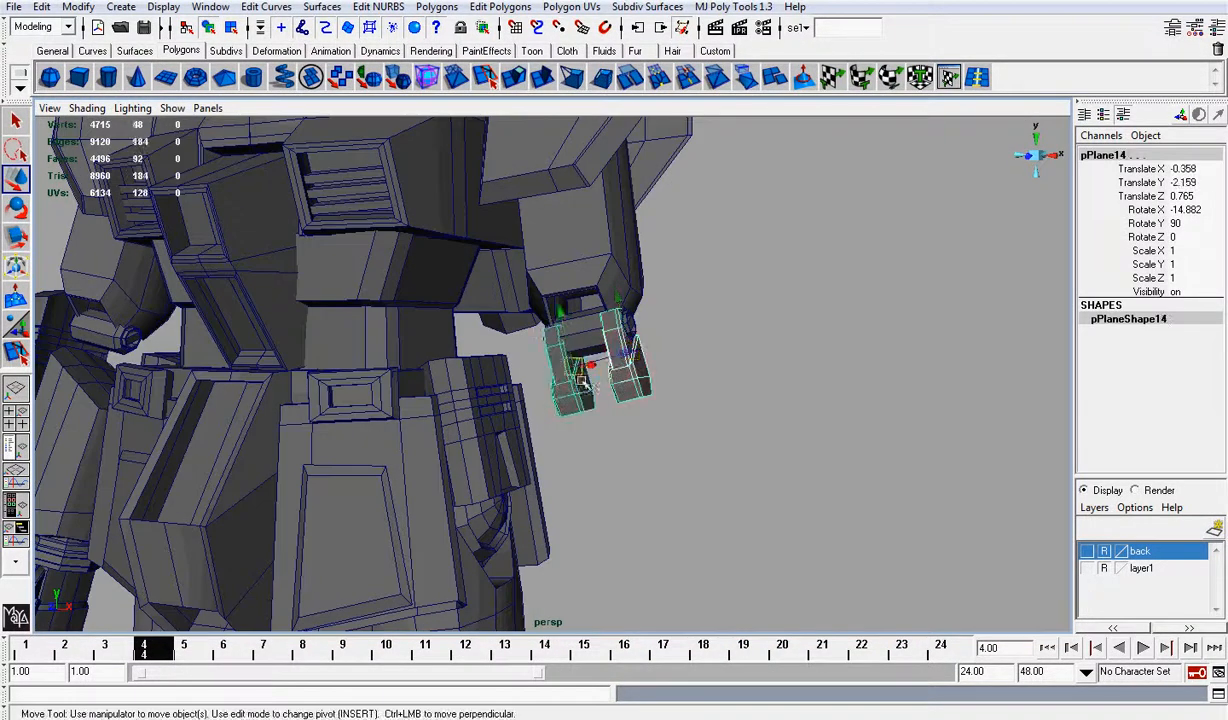
click(1041, 158)
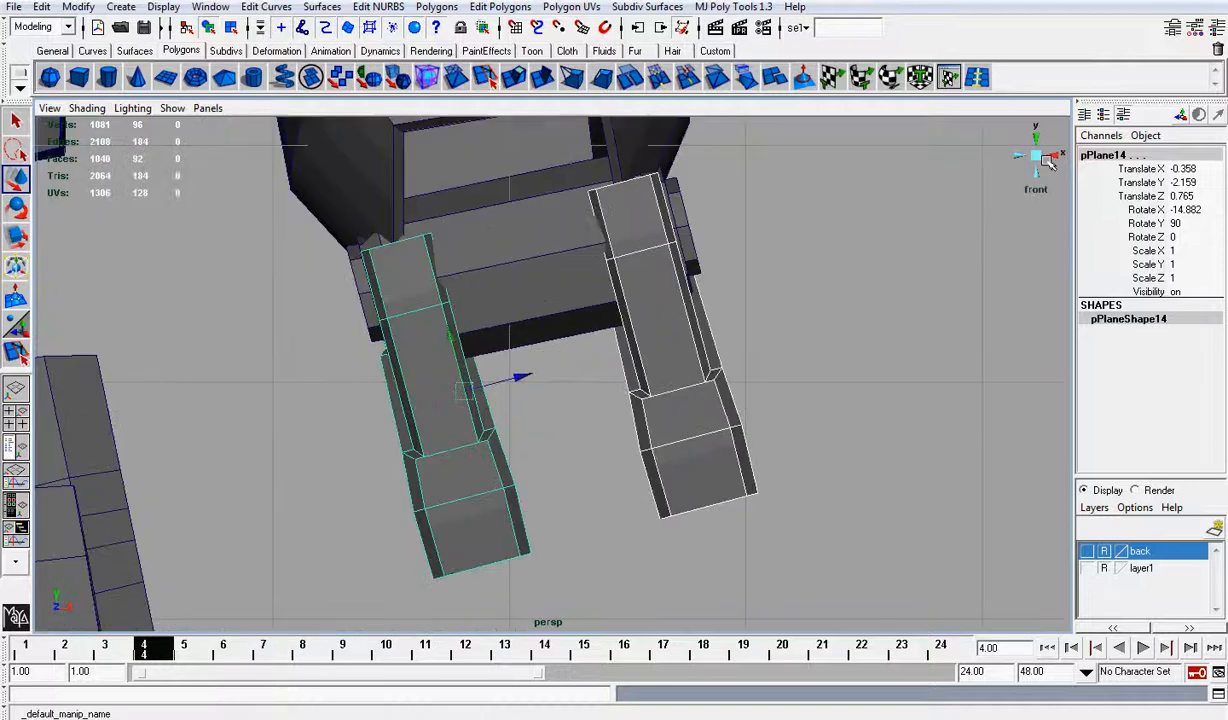
scroll(818, 254, down, 5)
scroll(740, 290, up, 1)
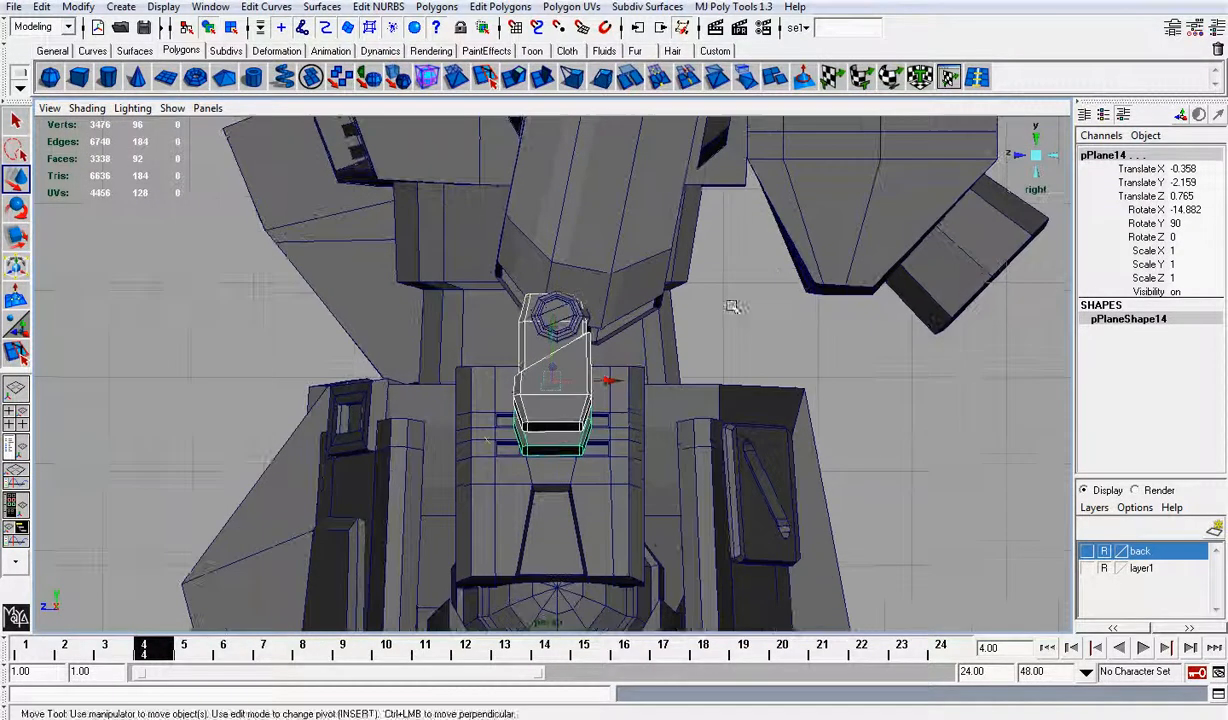
key(e)
drag(629, 339, 637, 356)
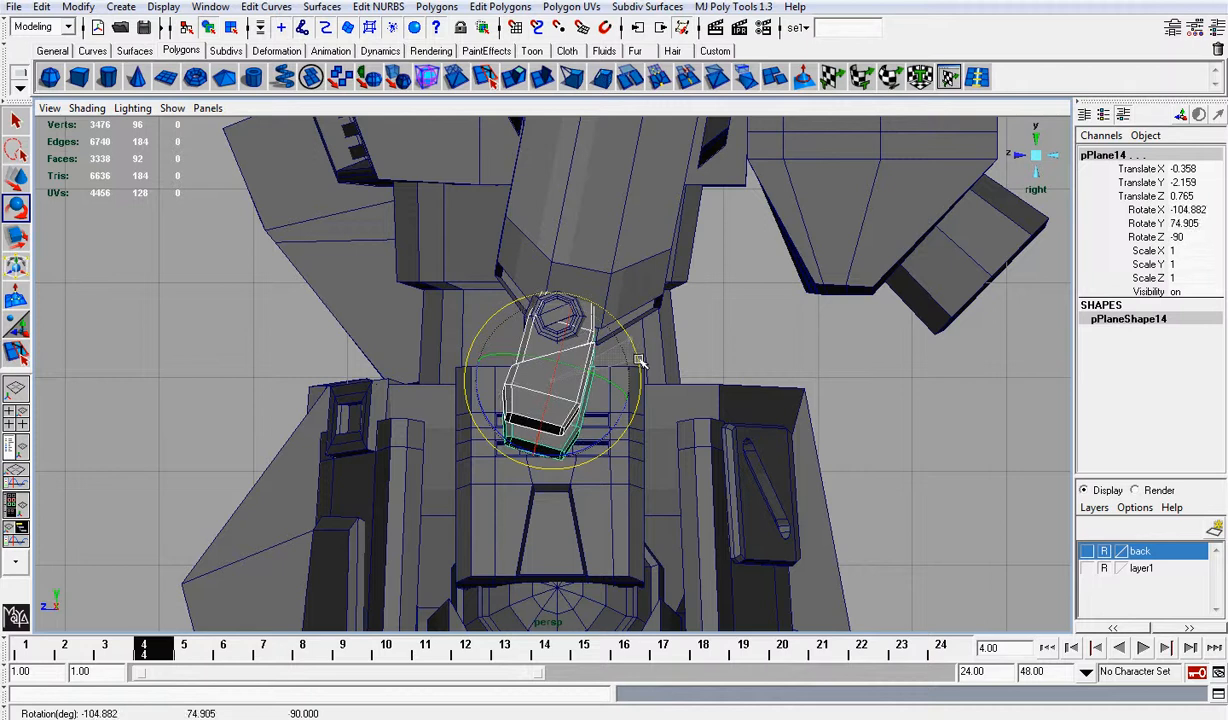
key(w)
drag(610, 393, 604, 391)
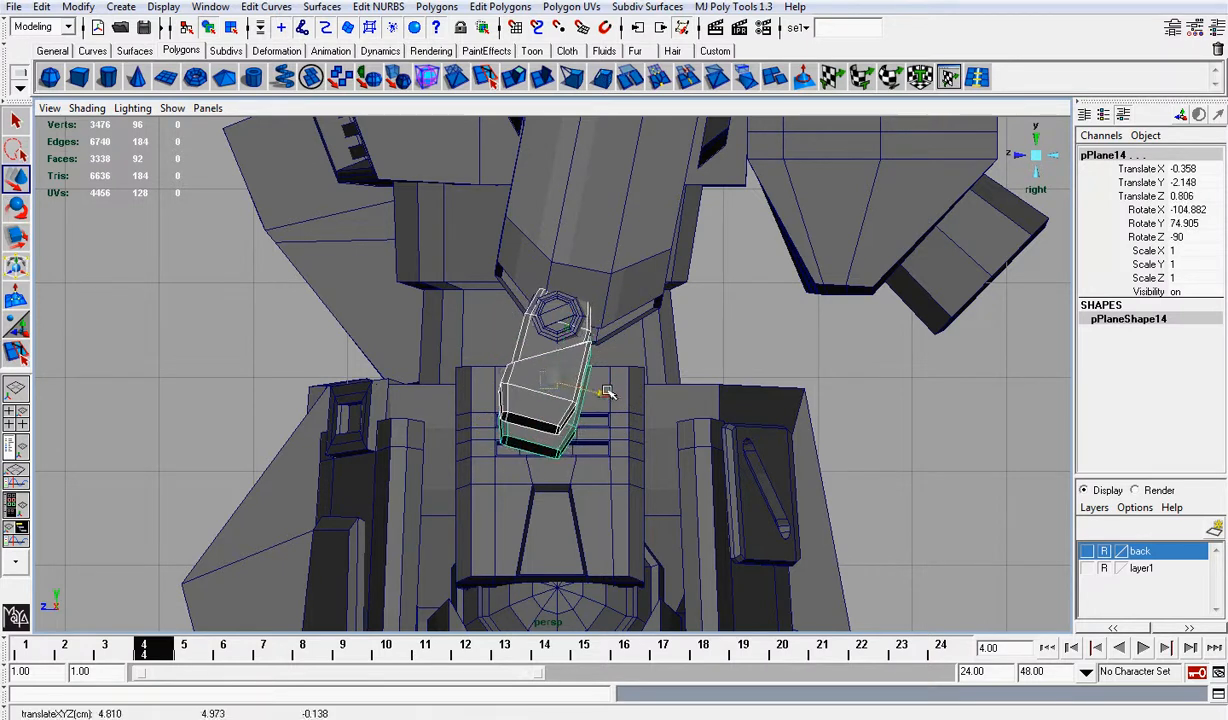
Step: Check the placement of both blocks around the elbow and freeze their transformations
click(1036, 152)
alt+right_drag(810, 270, 715, 285)
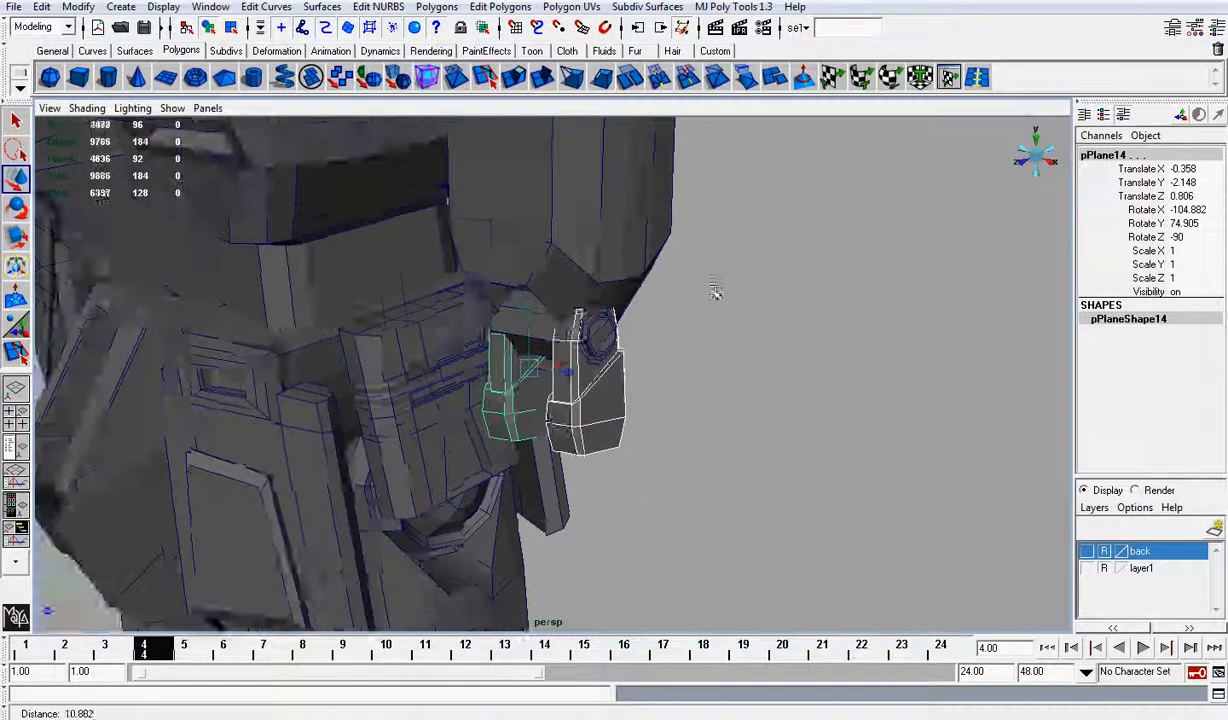
alt+drag(620, 280, 574, 329)
click(718, 296)
key(z)
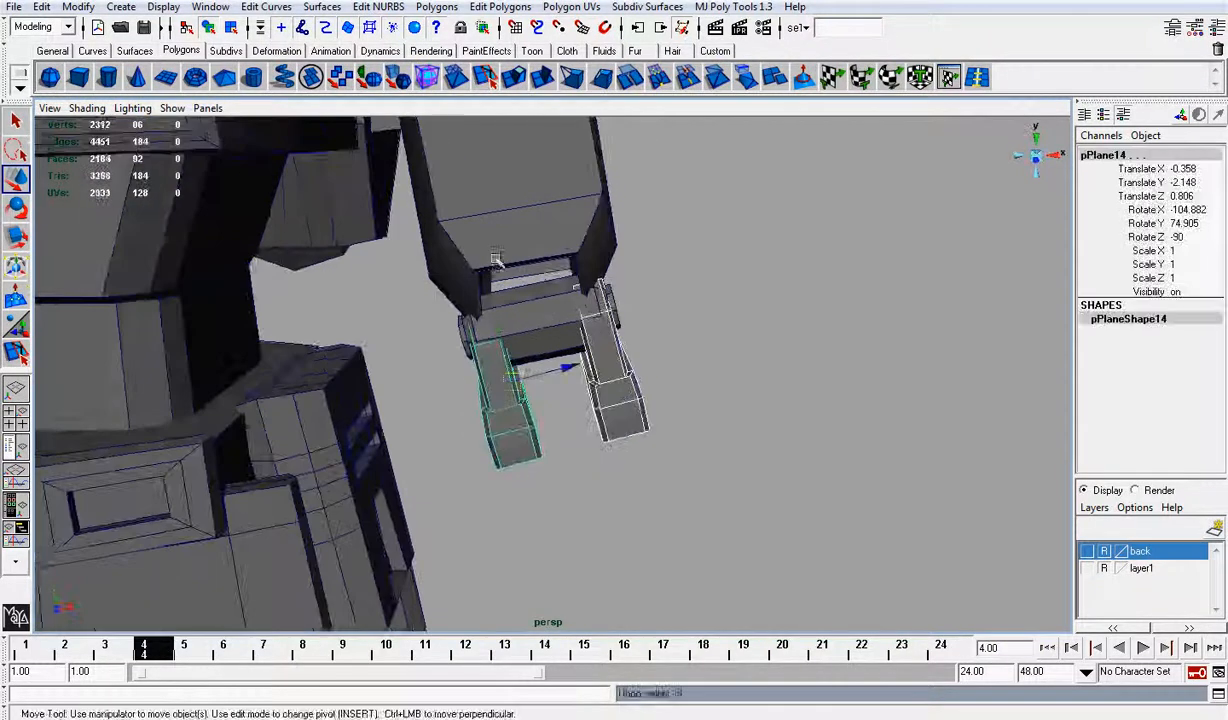
alt+drag(496, 263, 545, 206)
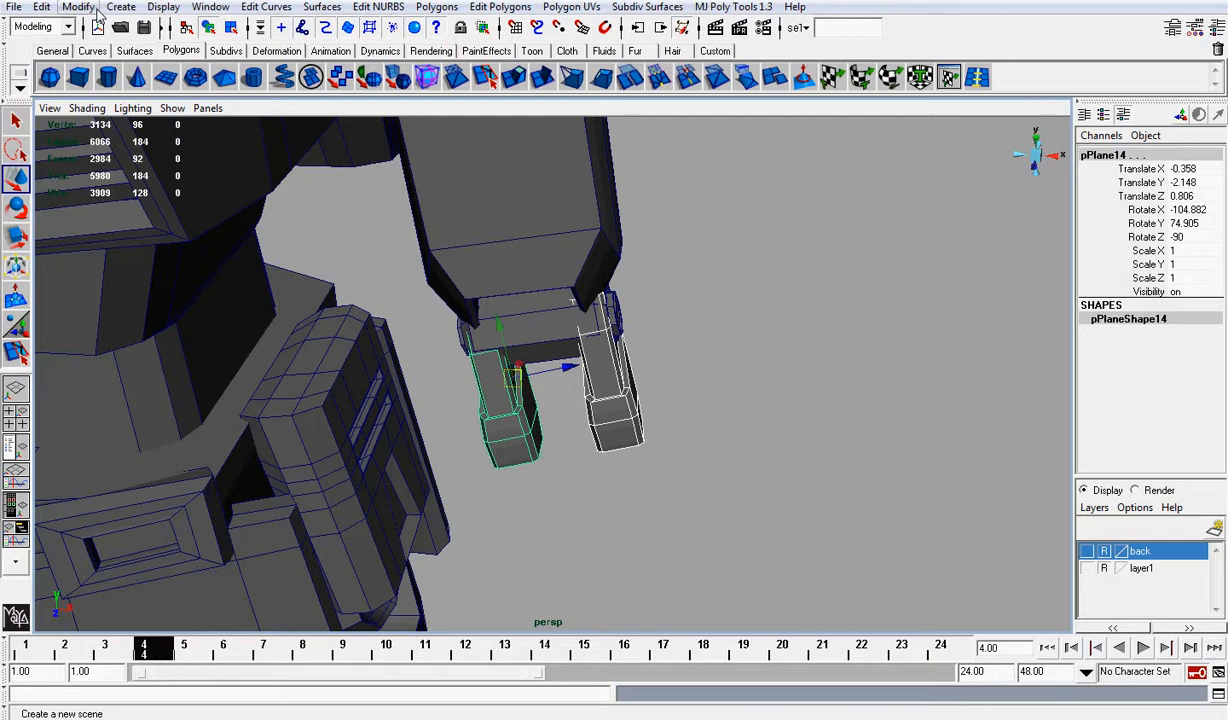
click(80, 7)
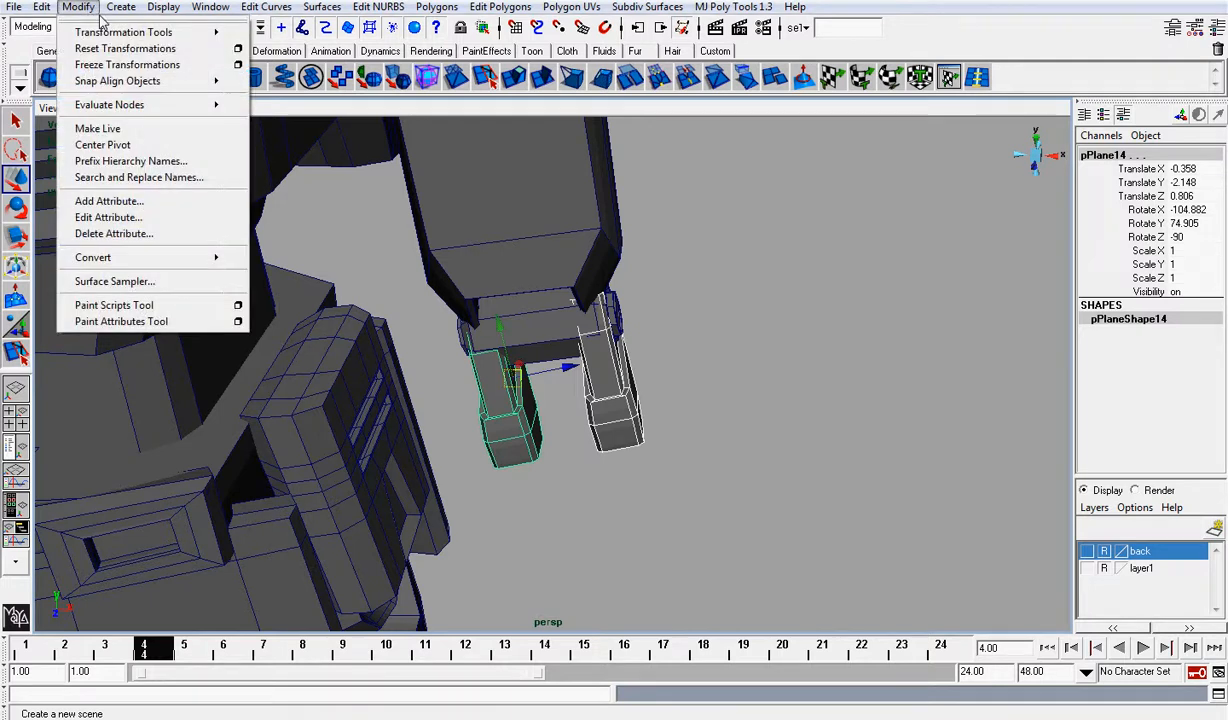
click(125, 61)
Step: Delete the block at the outer end of the elbow joint
click(707, 300)
alt+drag(680, 340, 650, 354)
click(606, 368)
key(Delete)
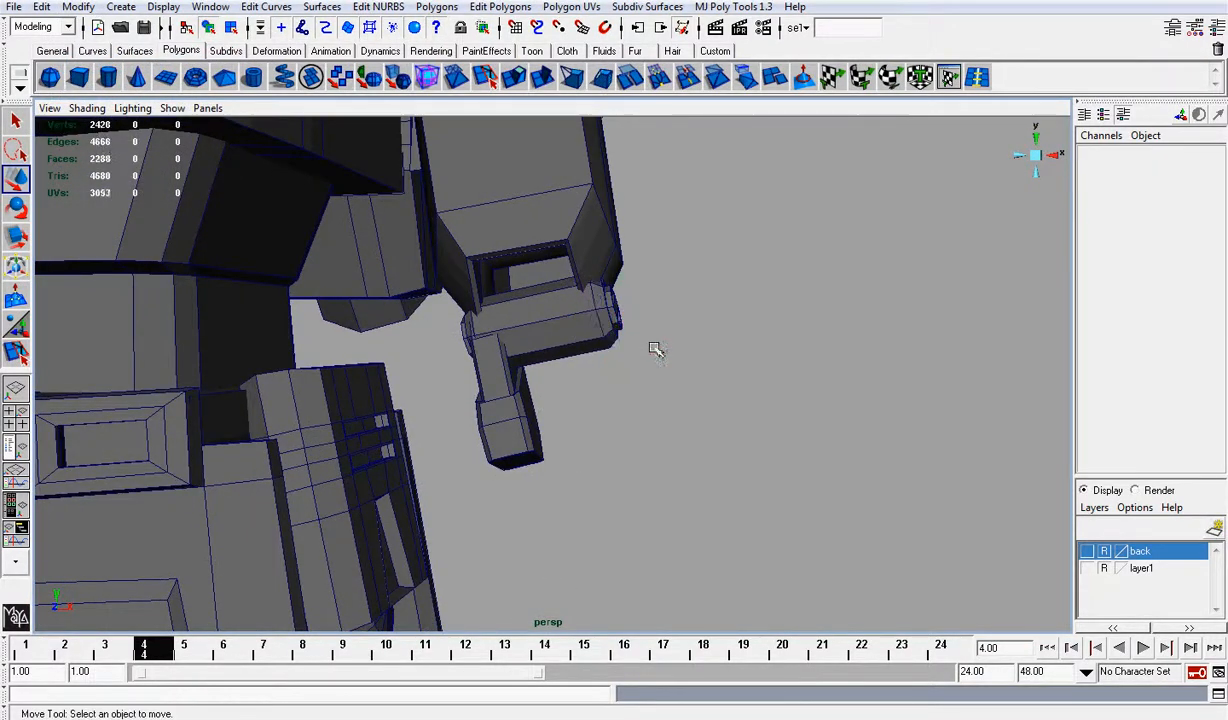
Step: Discard a trial duplicate of the inner elbow block and undo the deletion of the block at the outer end
click(520, 401)
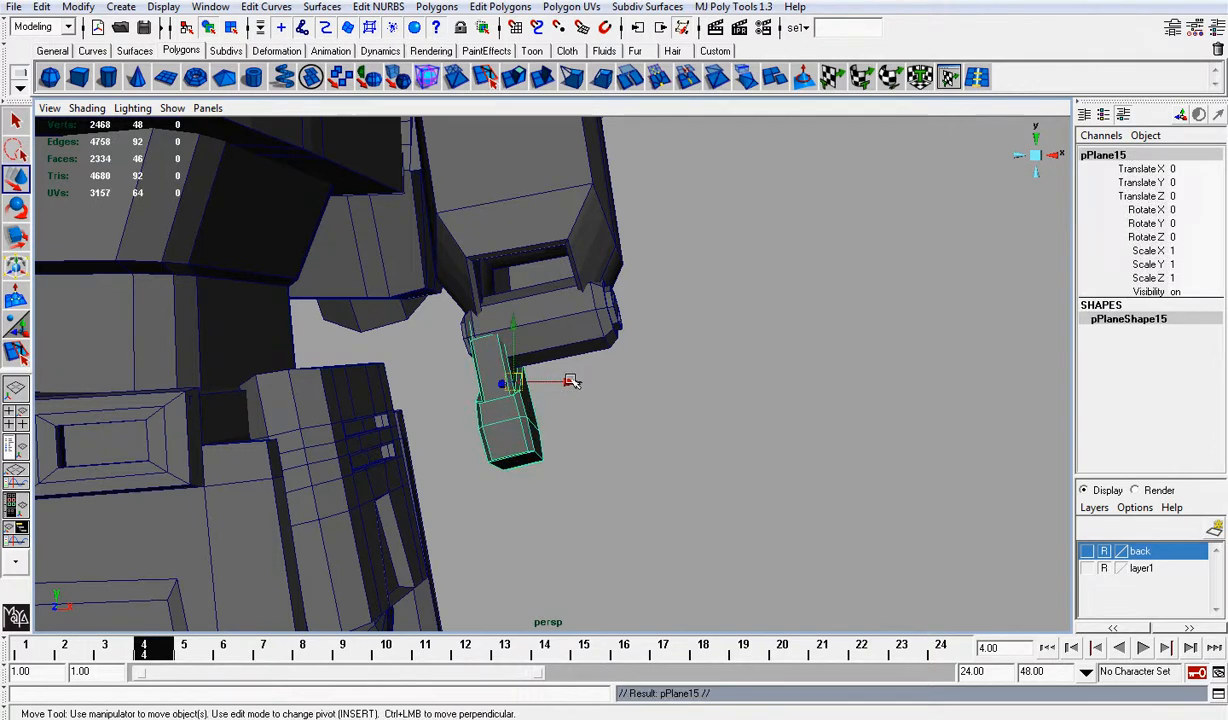
drag(570, 381, 650, 380)
key(ctrl+z)
key(ctrl+z)
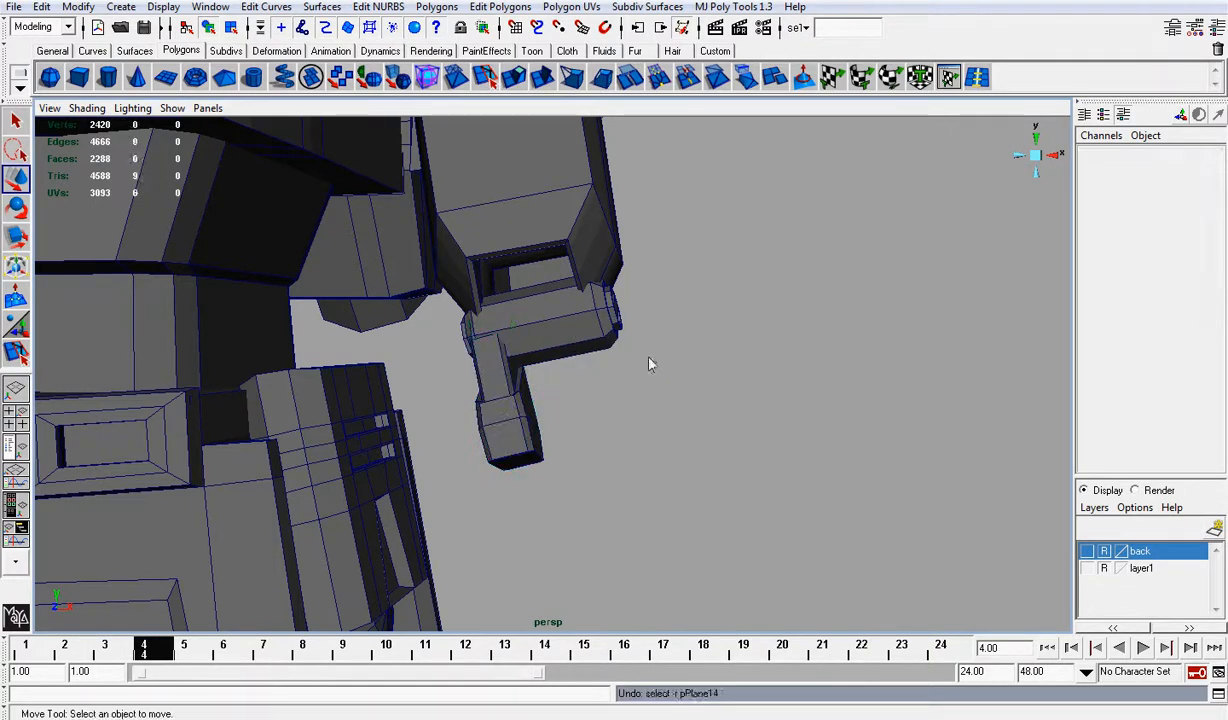
key(ctrl+z)
Step: Try shifting the outer elbow block to about Z -0.037
click(746, 287)
mouse_move(649, 316)
alt+mouse_down()
mouse_move(478, 343)
mouse_move(641, 314)
mouse_move(691, 319)
mouse_move(665, 328)
alt+mouse_up()
click(621, 336)
alt+drag(750, 321, 531, 378)
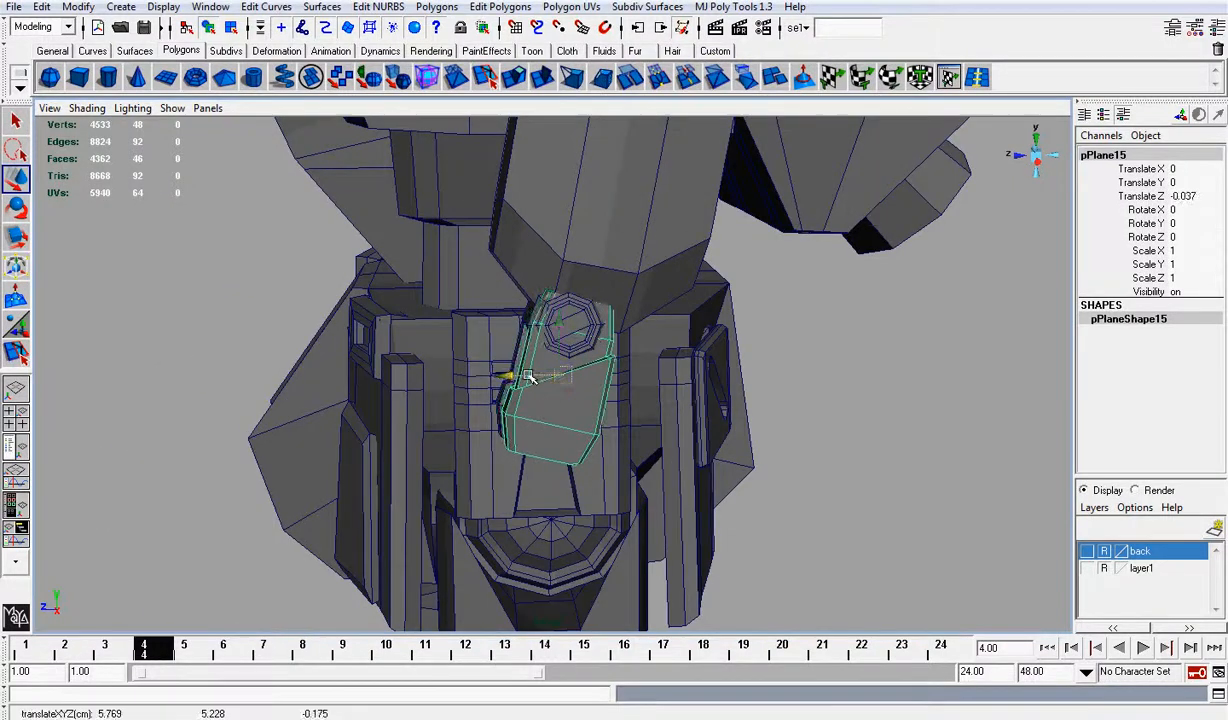
click(814, 370)
alt+drag(814, 370, 821, 311)
key(ctrl+z)
key(ctrl+z)
key(ctrl+z)
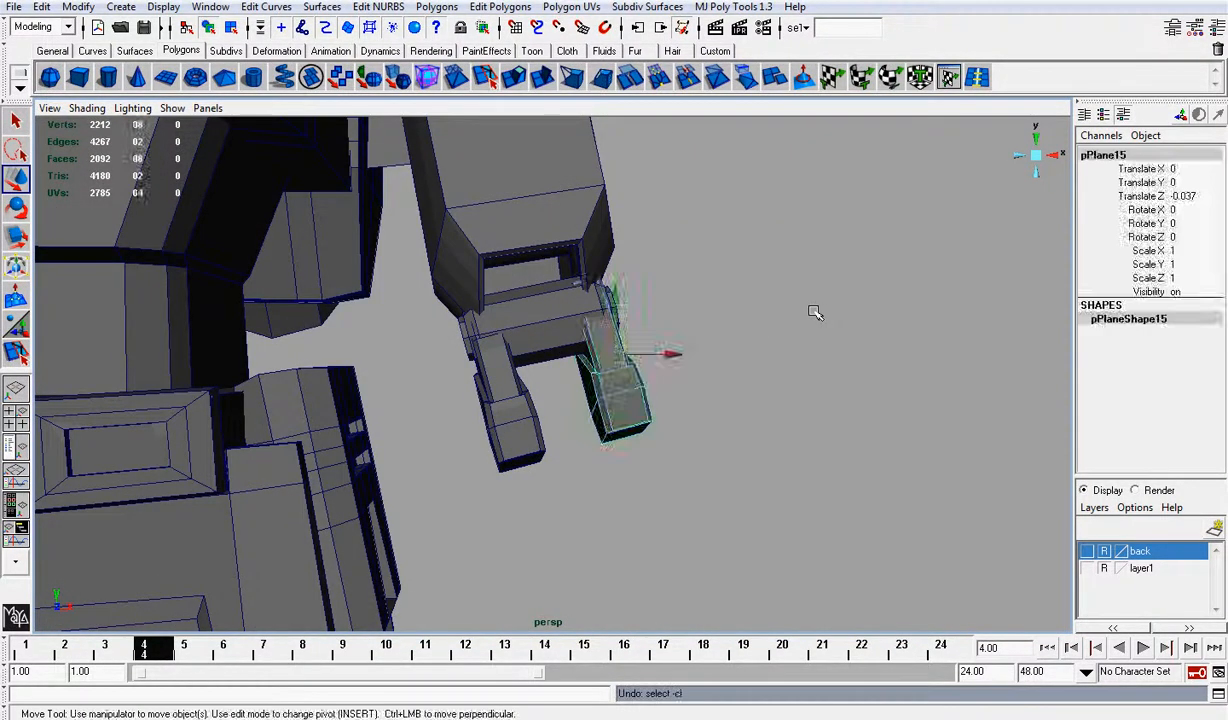
Step: Save the scene, then duplicate the outer elbow block and shift the copy down to about Y -1.172
alt+drag(767, 273, 660, 314)
key(ctrl+s)
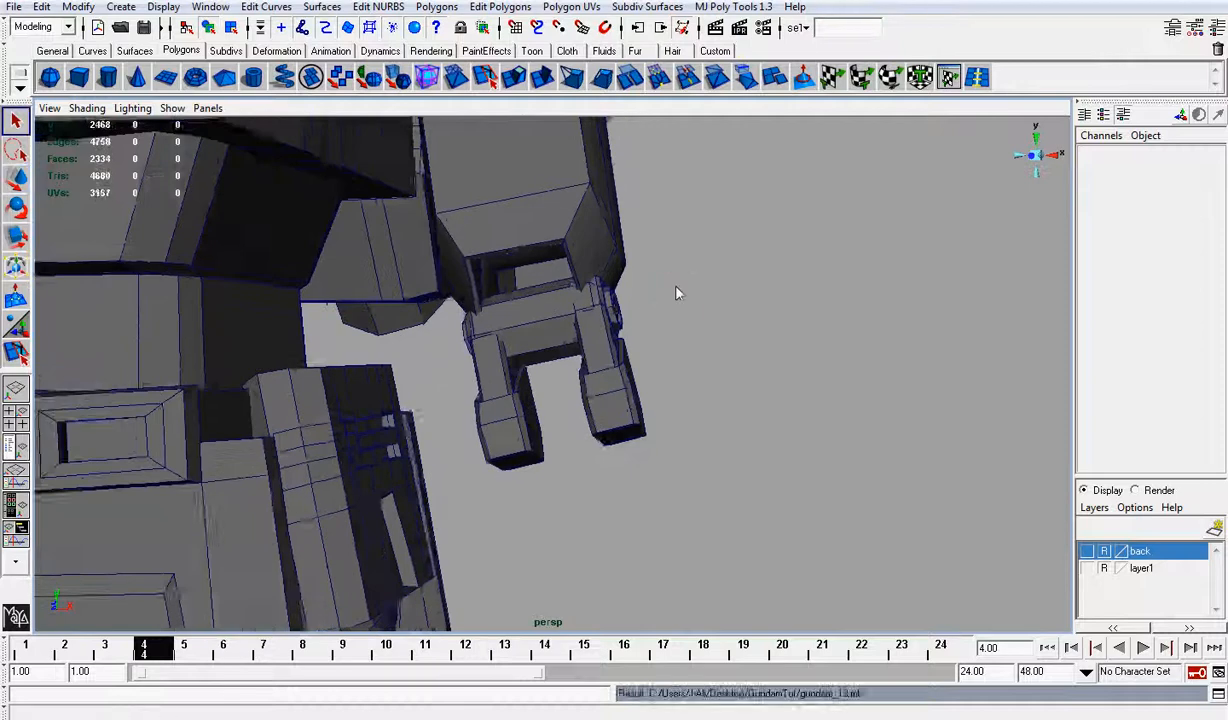
click(608, 402)
scroll(626, 412, up, 2)
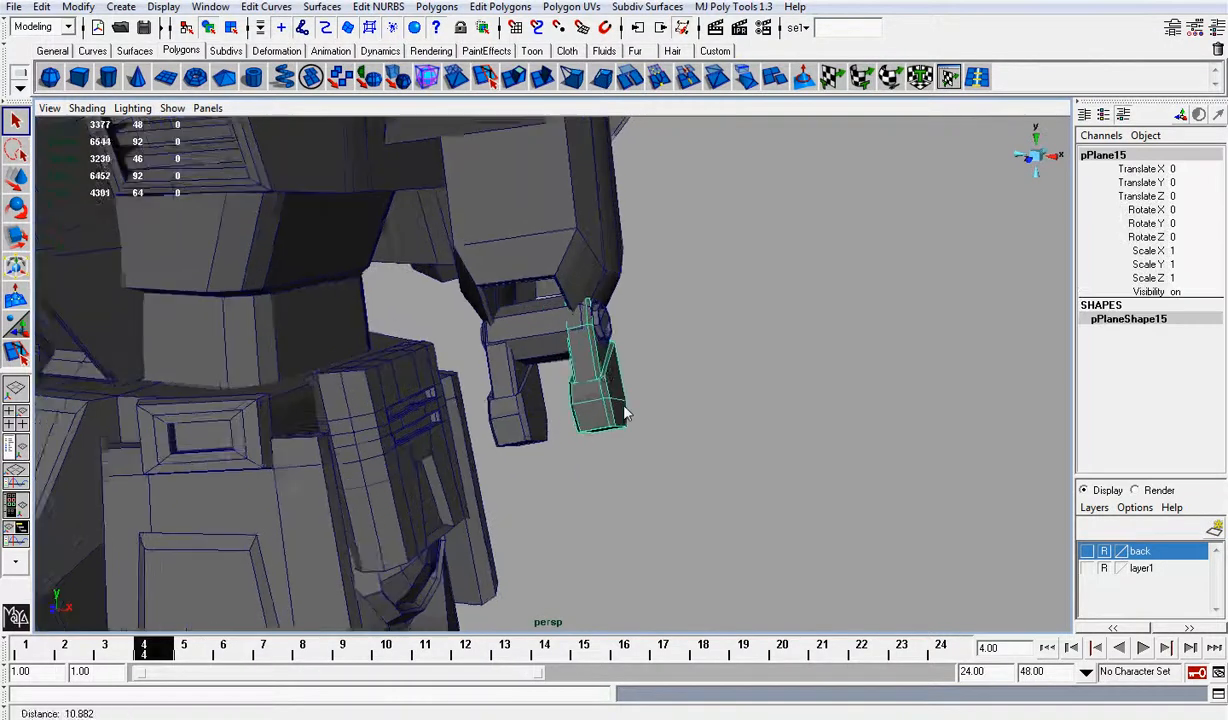
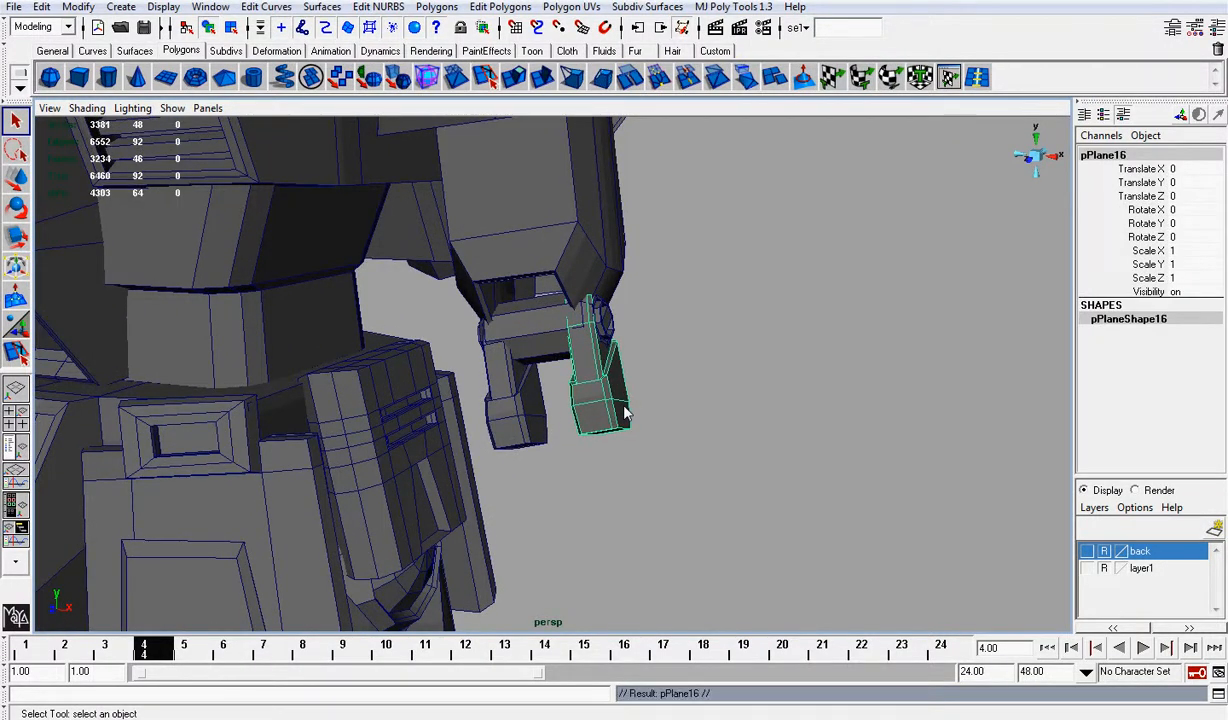
key(w)
drag(604, 314, 639, 457)
Step: Move the notch vertices on the lower block onto their neighbouring corner vertices to start collapsing the step
scroll(643, 345, up, 2)
alt+drag(643, 345, 666, 378)
right_click(668, 383)
right_drag(655, 385, 625, 383)
scroll(685, 379, up, 3)
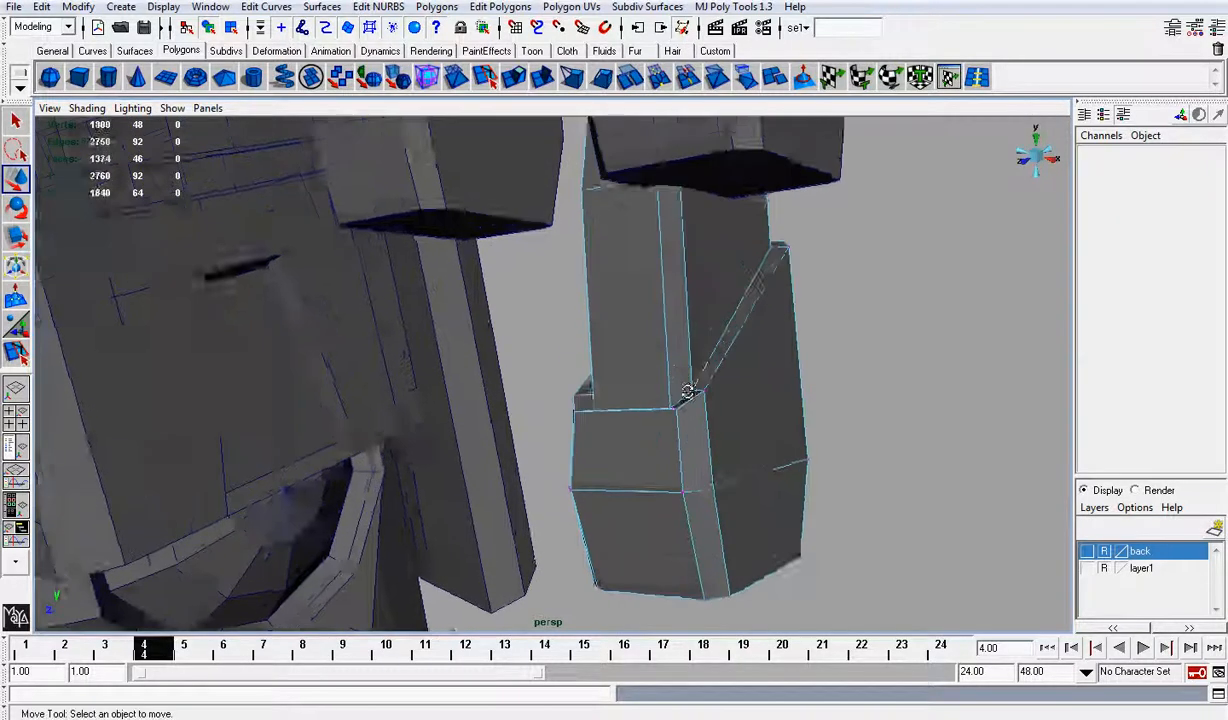
alt+drag(686, 382, 666, 396)
click(683, 447)
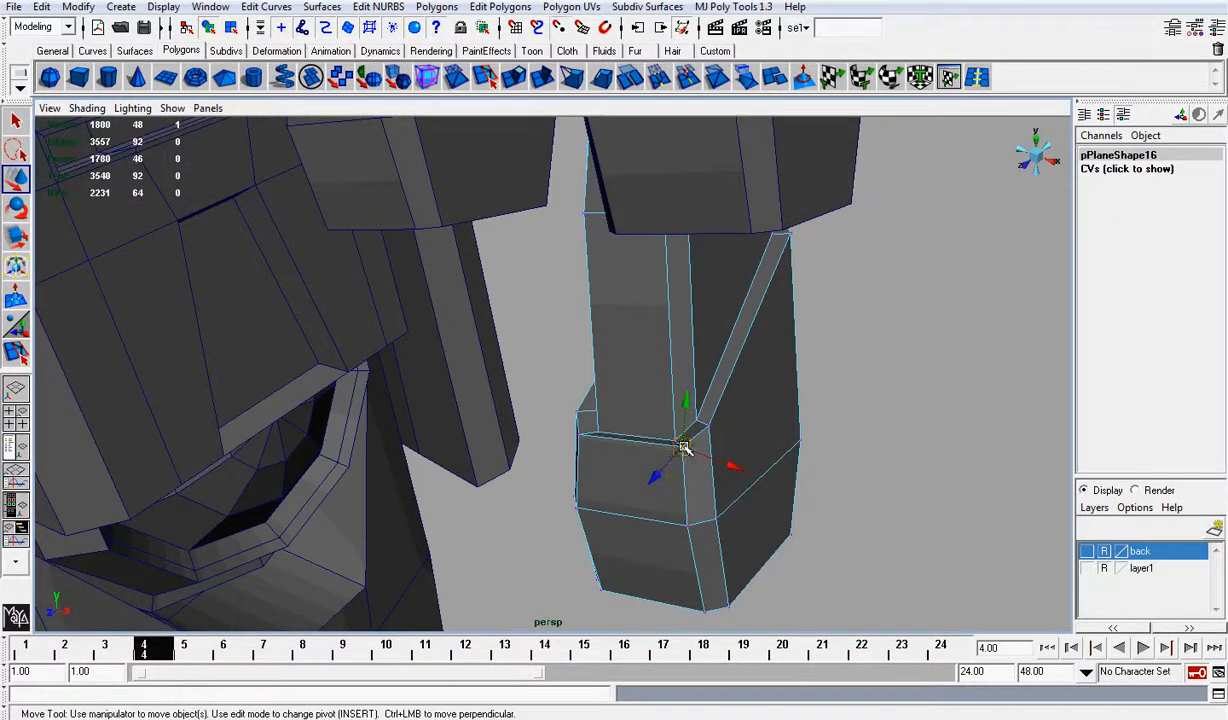
drag(683, 447, 470, 384)
click(711, 425)
click(662, 437)
click(684, 434)
click(484, 392)
click(481, 391)
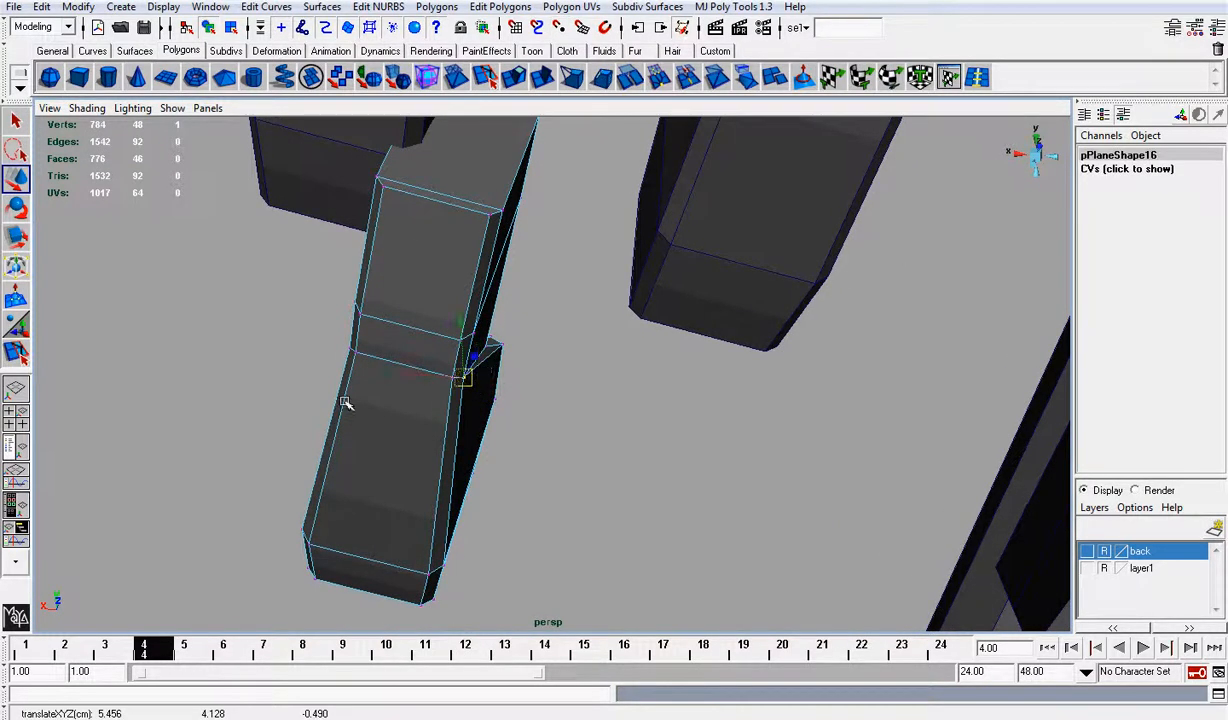
Step: Collapse the remaining step on the other side of the lower block by moving its corner vertices onto their neighbours
alt+drag(344, 402, 627, 414)
click(620, 418)
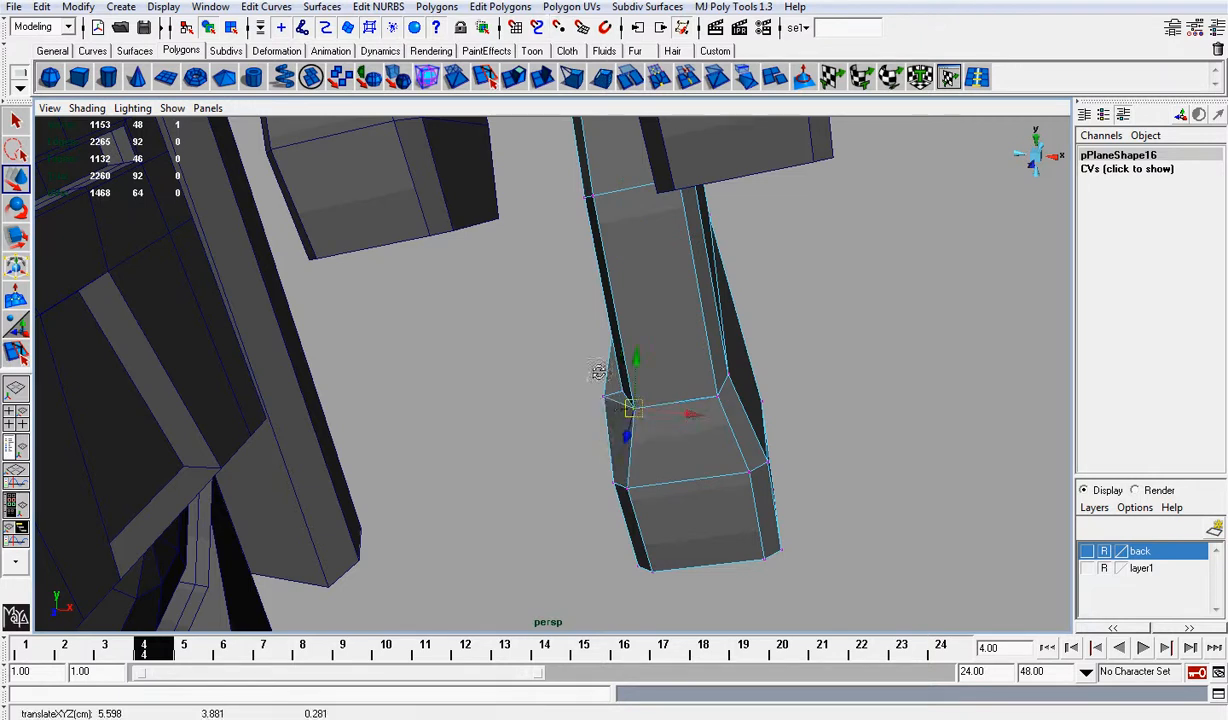
alt+drag(598, 372, 640, 359)
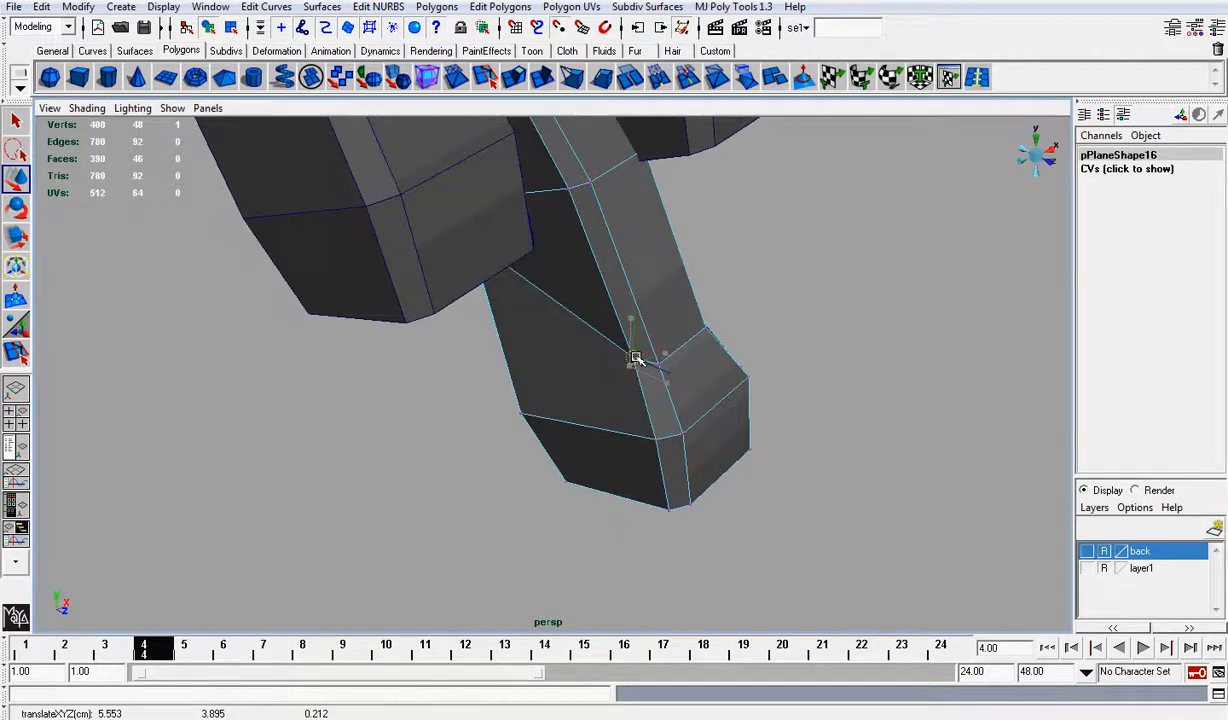
Step: Select all vertices of the lower block and merge the overlapping ones
alt+right_drag(704, 362, 674, 362)
alt+drag(672, 361, 416, 392)
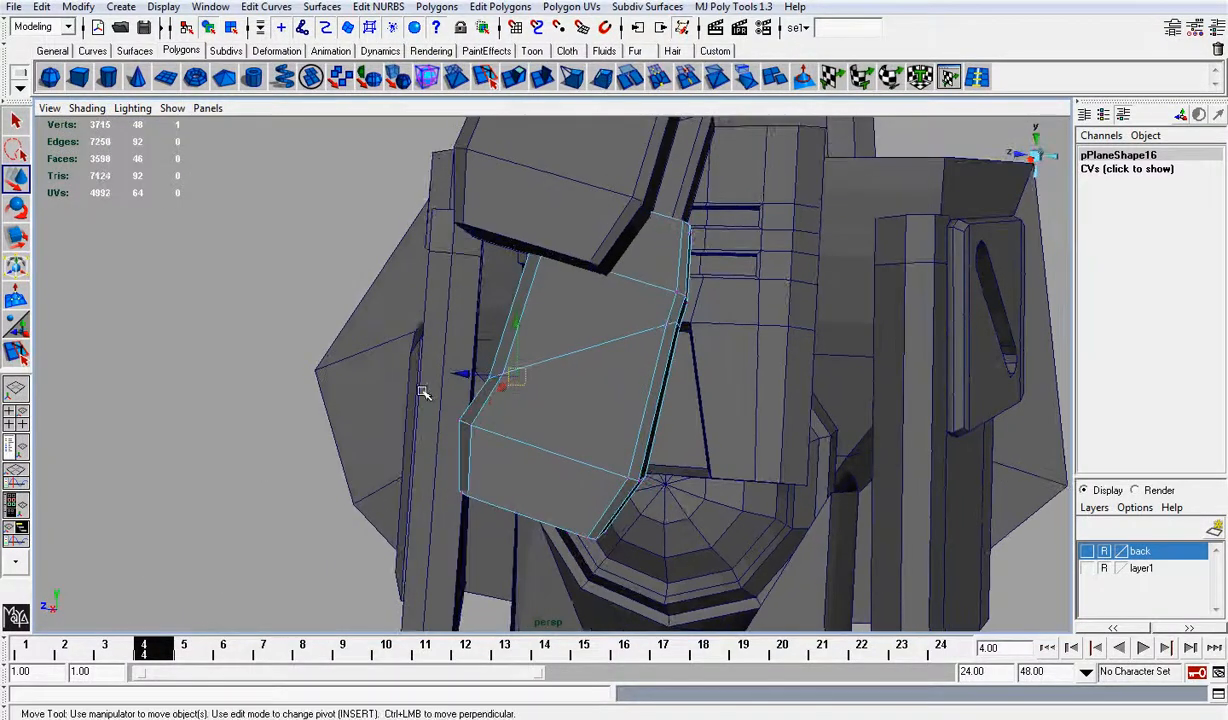
alt+right_drag(575, 335, 457, 275)
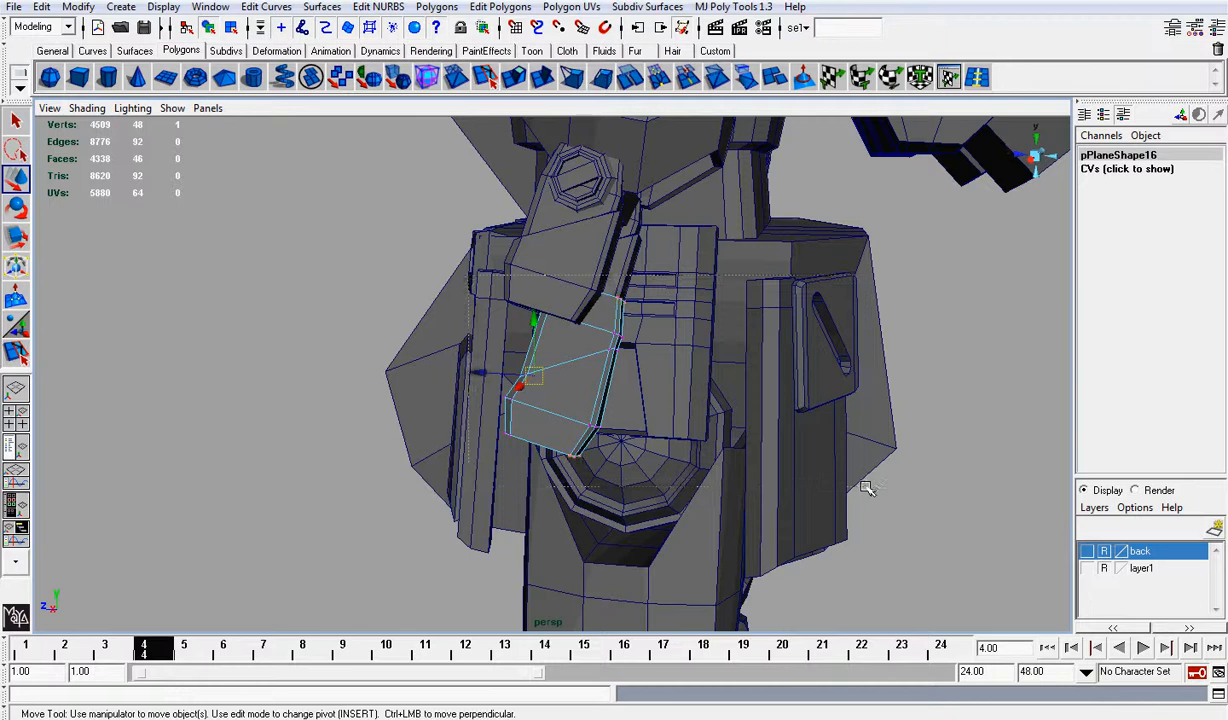
drag(866, 487, 877, 487)
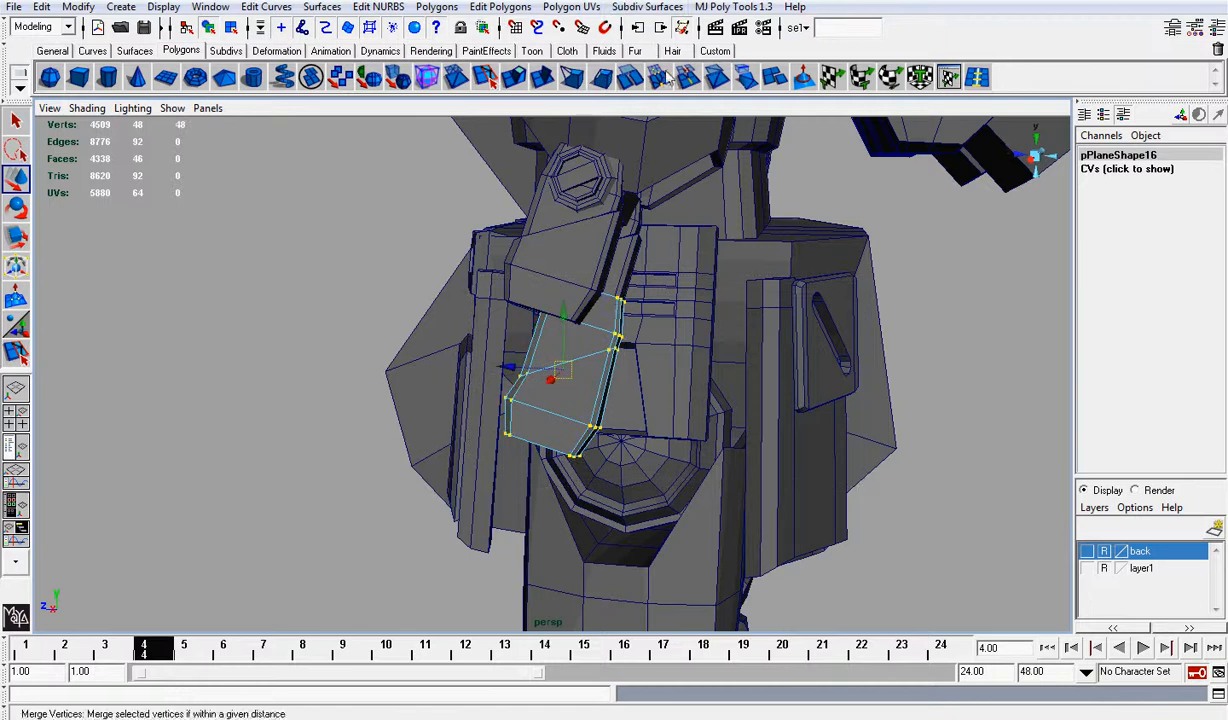
click(629, 77)
scroll(584, 348, up, 3)
Step: Select the diagonal edge line running around the middle of the lower block and delete it
right_drag(581, 347, 595, 305)
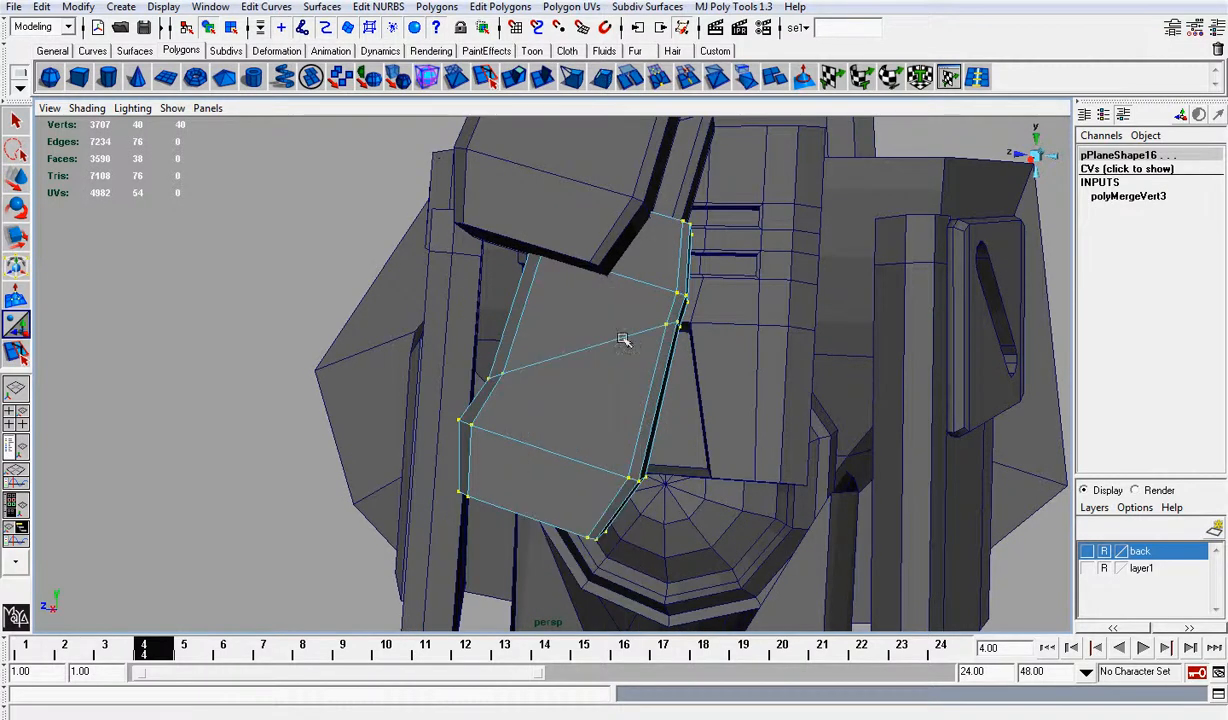
click(615, 342)
click(733, 7)
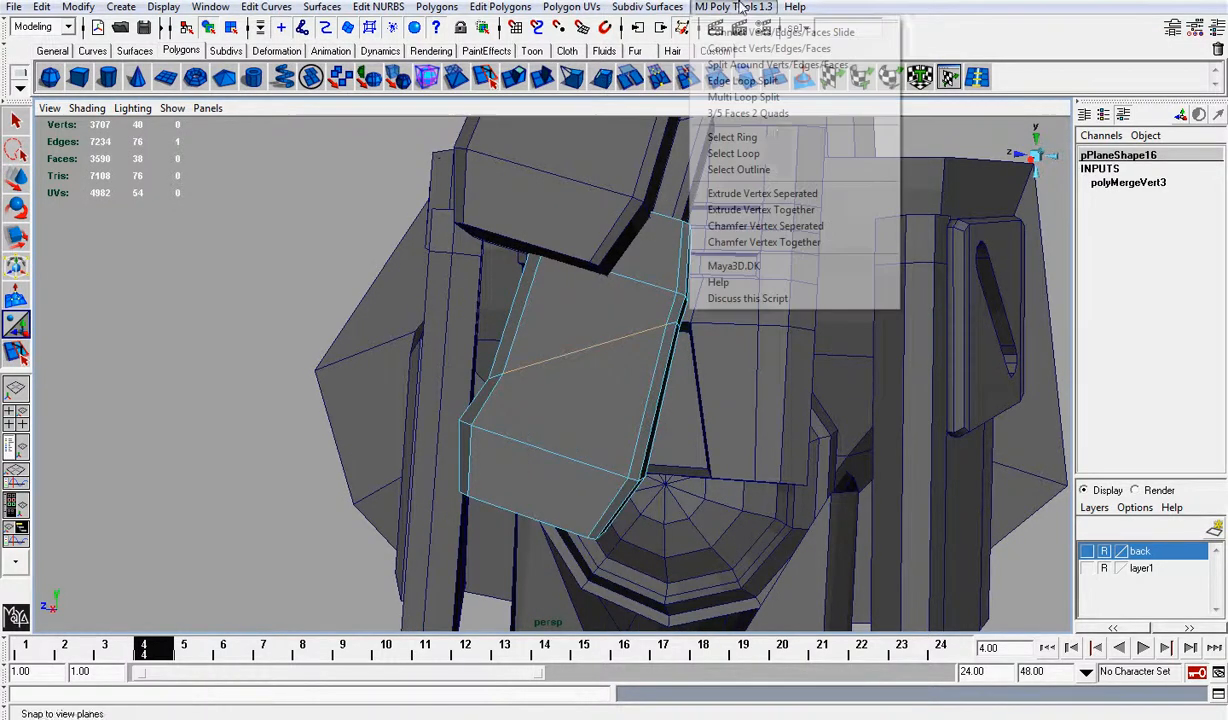
click(781, 146)
click(500, 7)
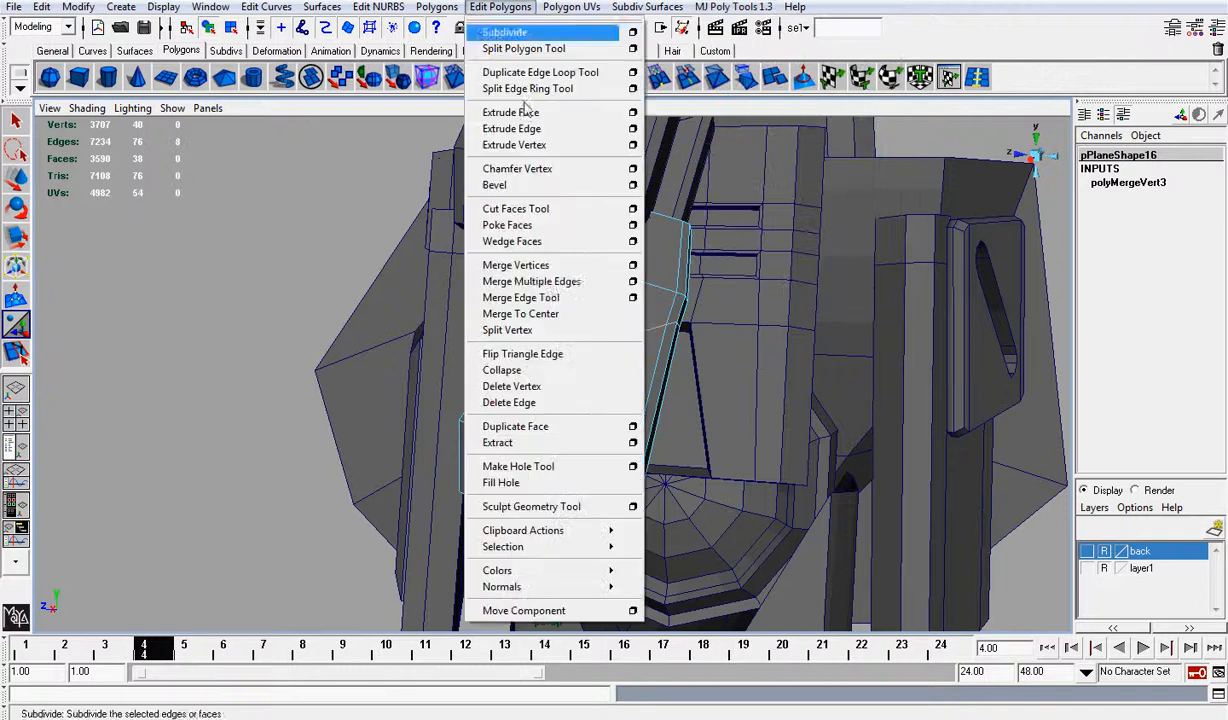
click(584, 402)
alt+drag(608, 381, 748, 341)
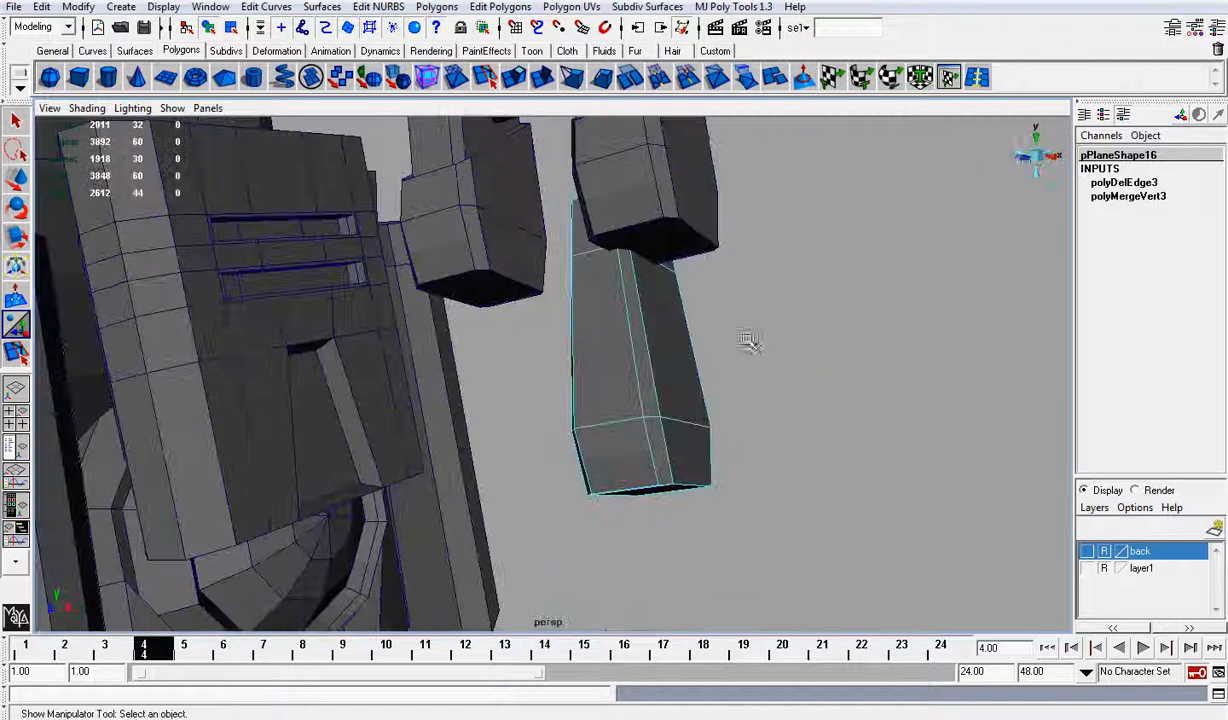
Step: Try to narrow the lower end of the block in the front view by scaling and moving its vertices
click(1030, 157)
right_drag(563, 446, 524, 447)
drag(734, 600, 734, 600)
key(r)
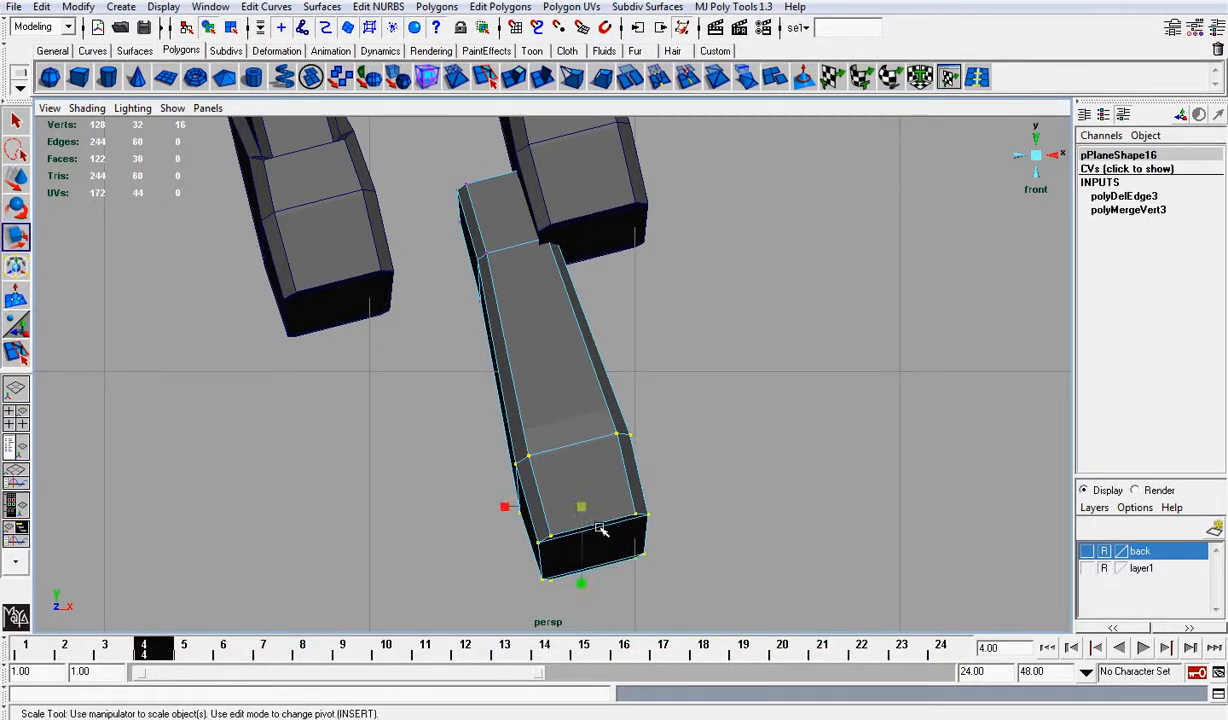
mouse_move(508, 505)
mouse_down()
mouse_move(533, 505)
mouse_move(504, 506)
mouse_up()
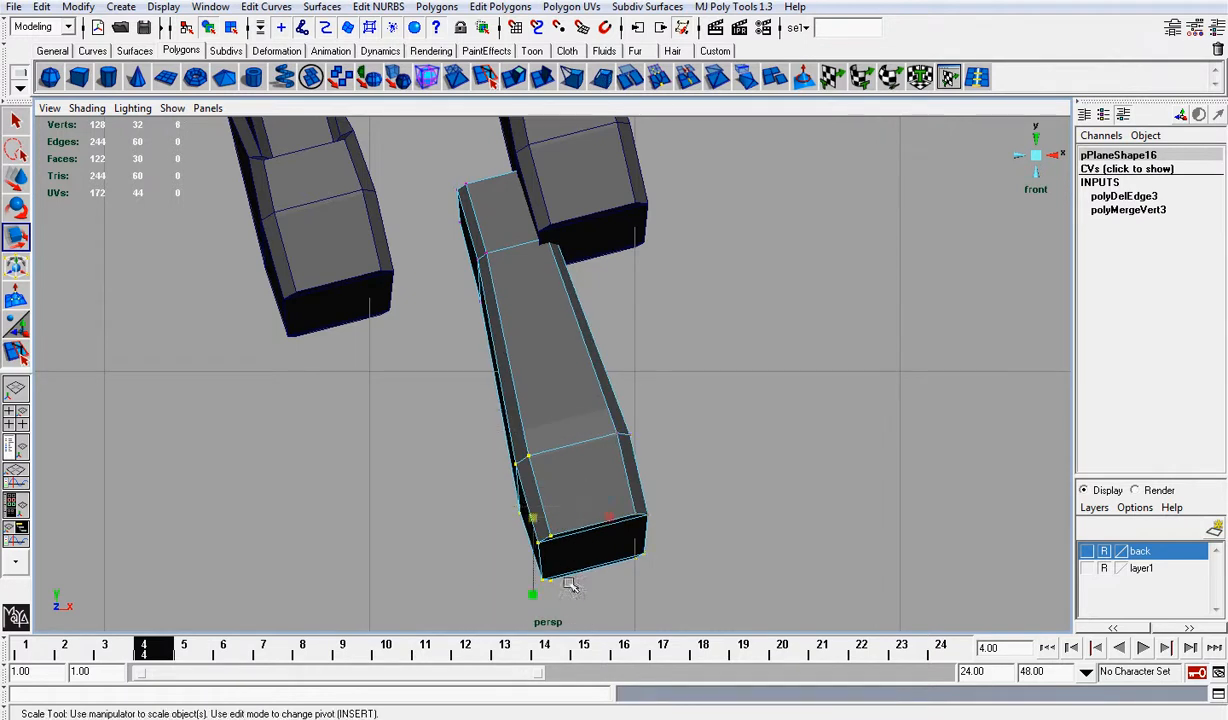
key(w)
drag(593, 512, 619, 512)
Step: Return the lower block to object selection and freeze its transformations
right_drag(583, 344, 628, 318)
click(531, 341)
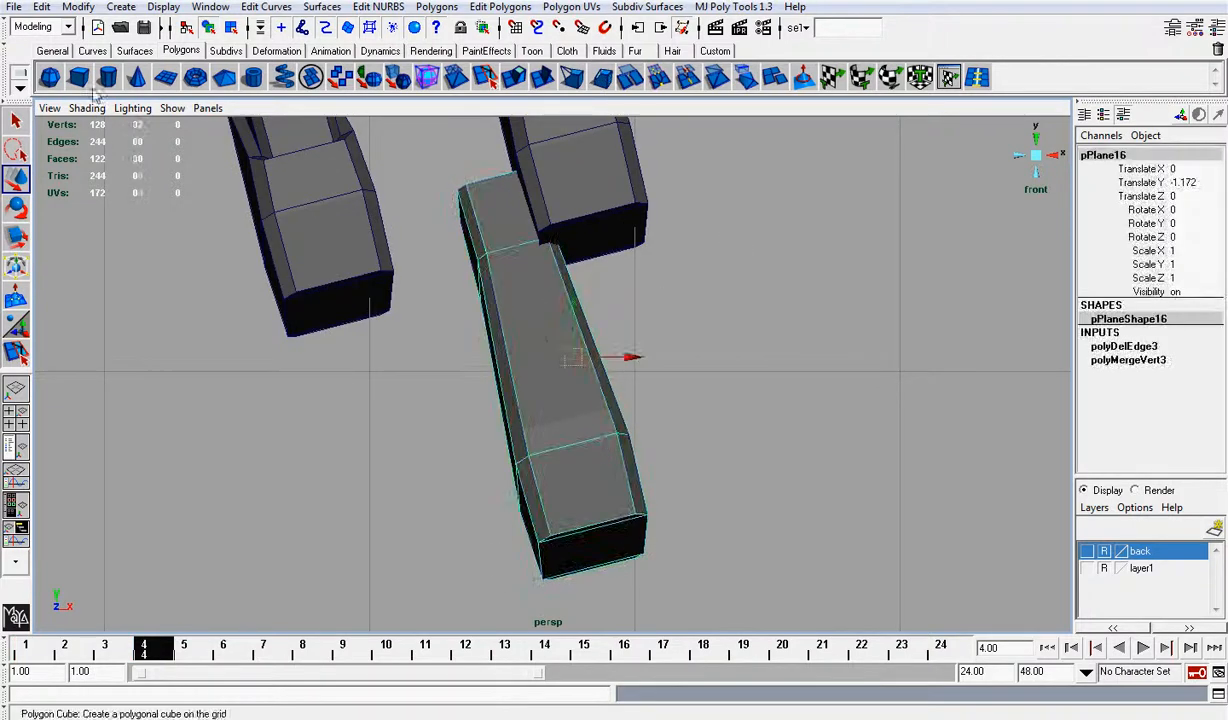
click(78, 7)
click(114, 66)
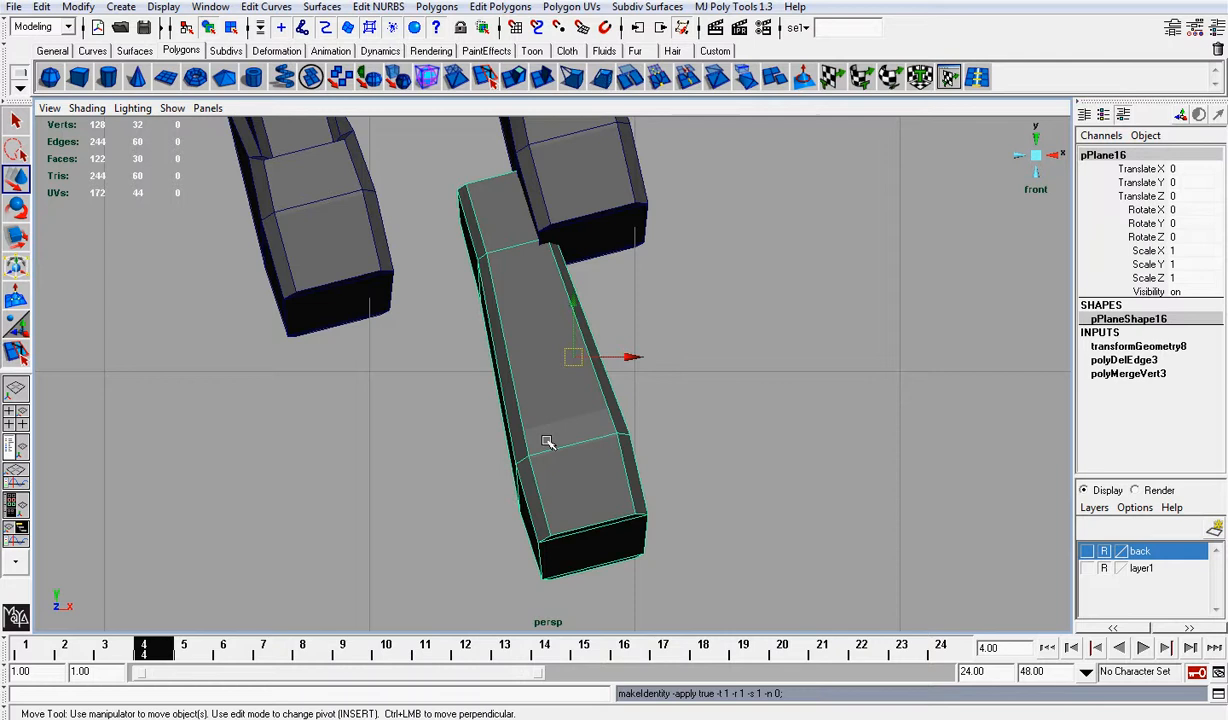
Step: Try to move the inner side vertices of the block's lower end using the Move tool's normal mode
right_drag(548, 443, 482, 438)
drag(468, 430, 550, 586)
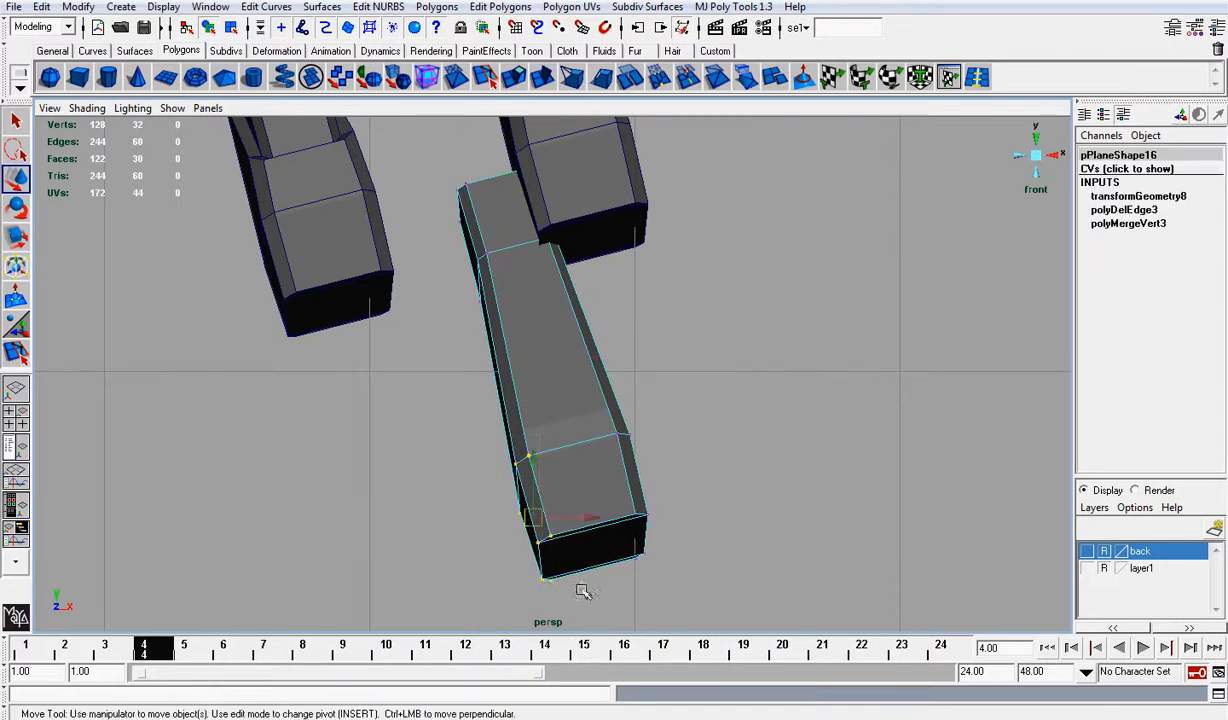
key(w)
drag(559, 471, 591, 445)
key(w)
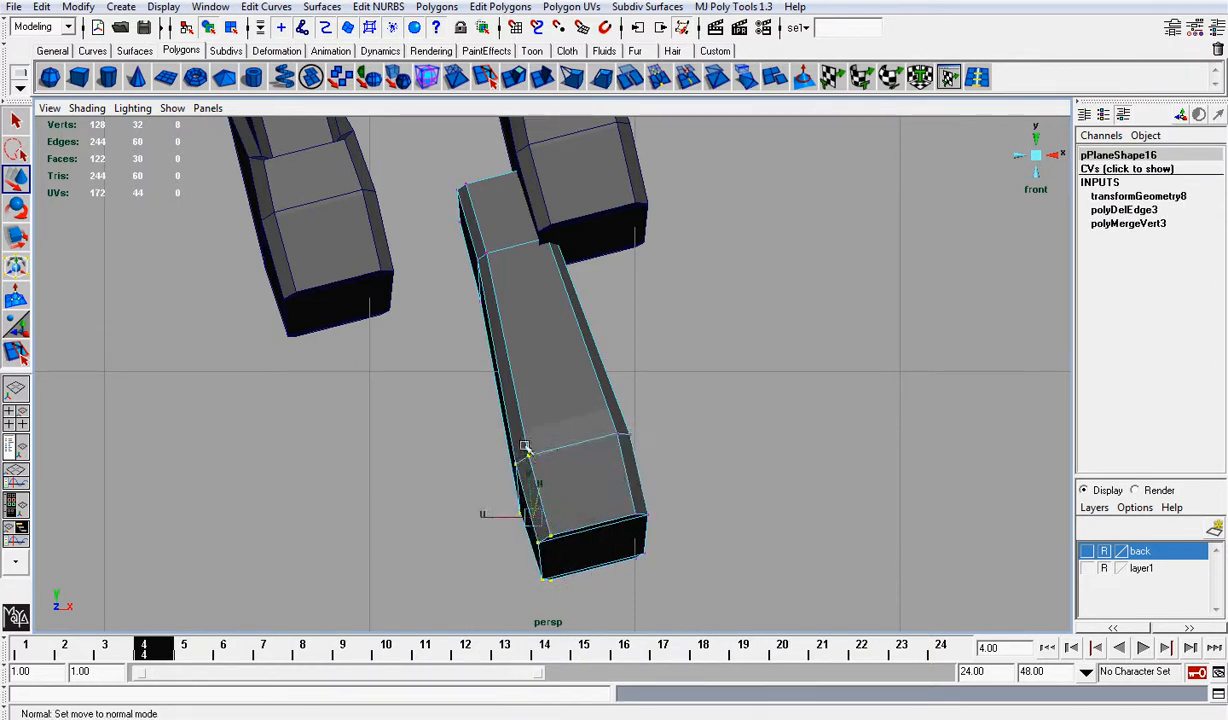
drag(512, 456, 522, 456)
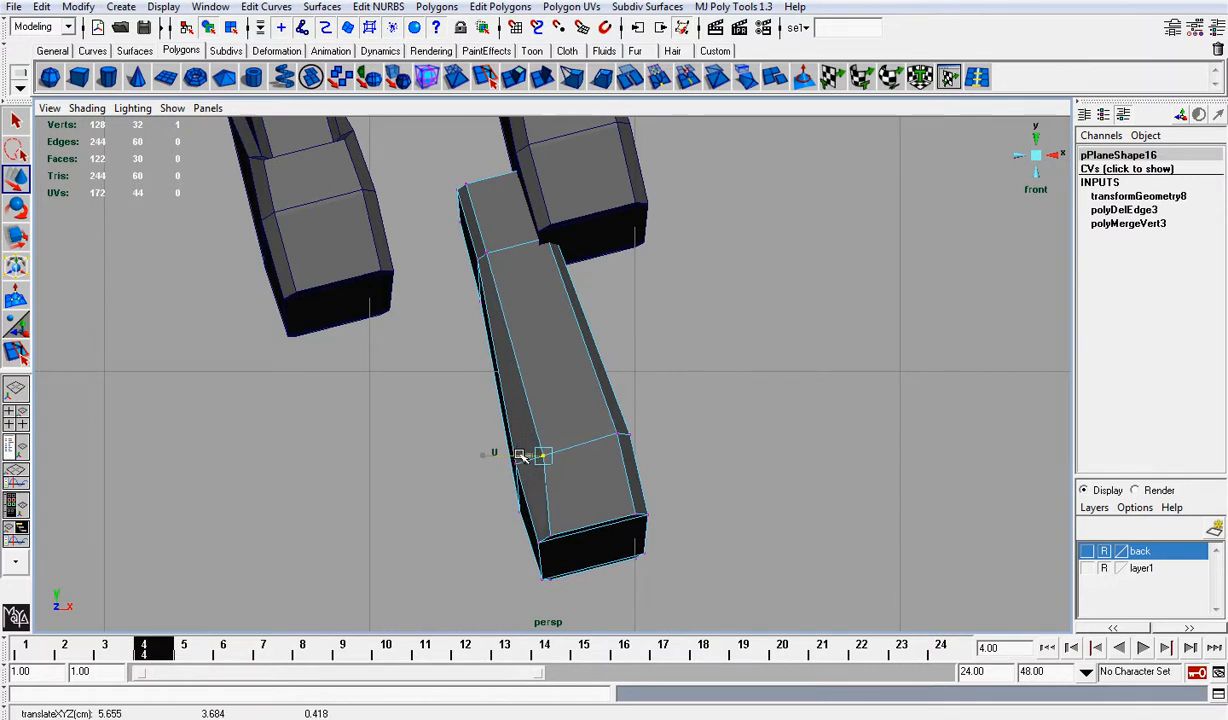
key(ctrl+z)
mouse_move(459, 430)
mouse_down()
mouse_move(531, 487)
mouse_move(574, 483)
mouse_move(543, 485)
mouse_move(552, 468)
mouse_move(455, 466)
mouse_move(512, 440)
mouse_up()
key(ctrl+z)
key(ctrl+z)
click(705, 400)
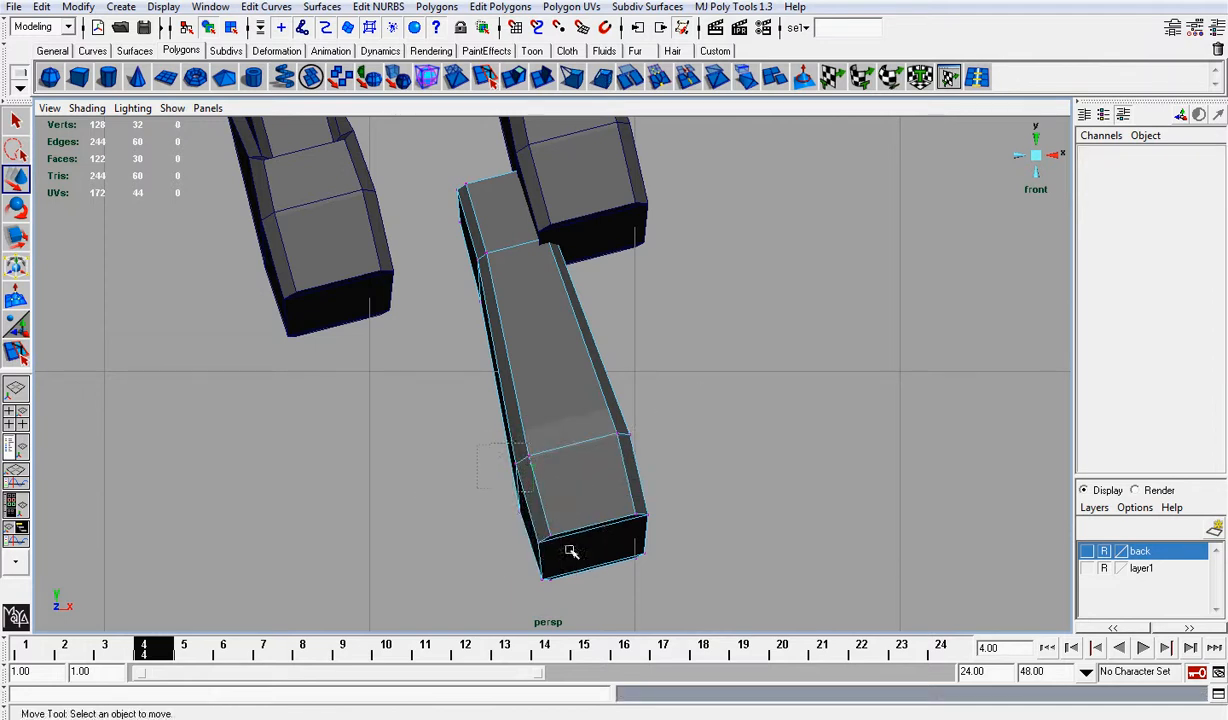
Step: Move the vertices on both sides of the block's lower end inward to give it an even, narrower width
drag(570, 551, 586, 595)
drag(535, 515, 548, 511)
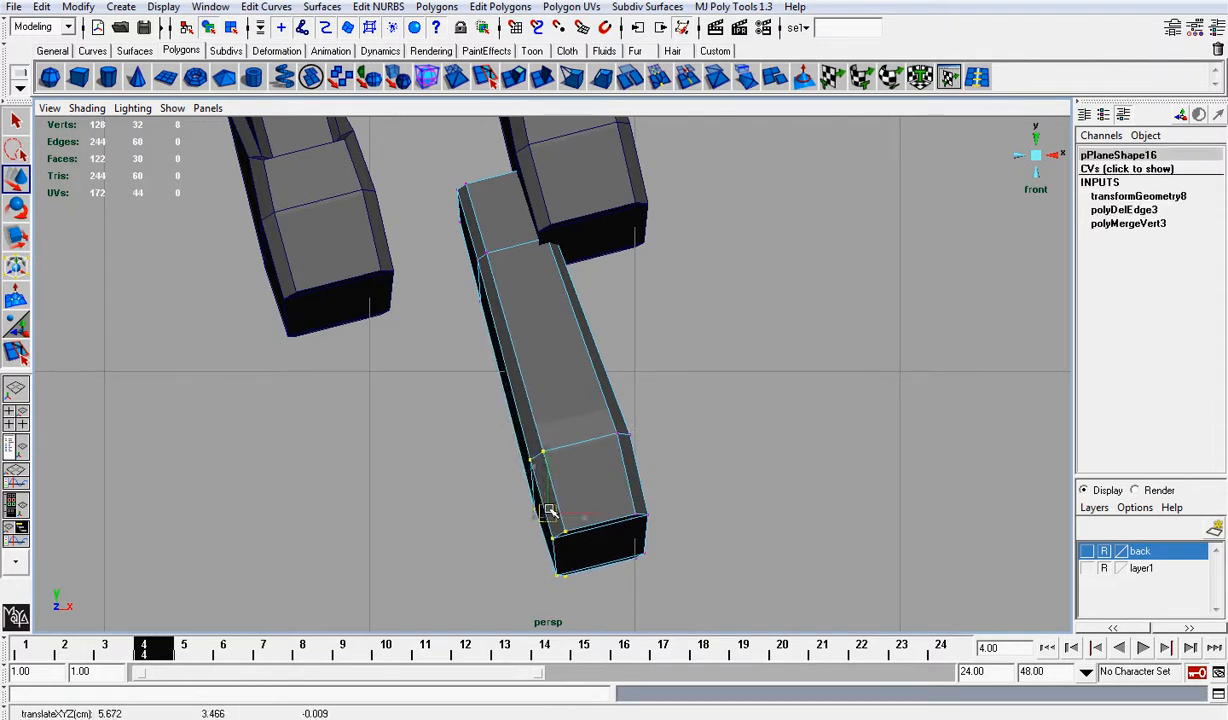
drag(603, 402, 718, 601)
drag(641, 512, 626, 497)
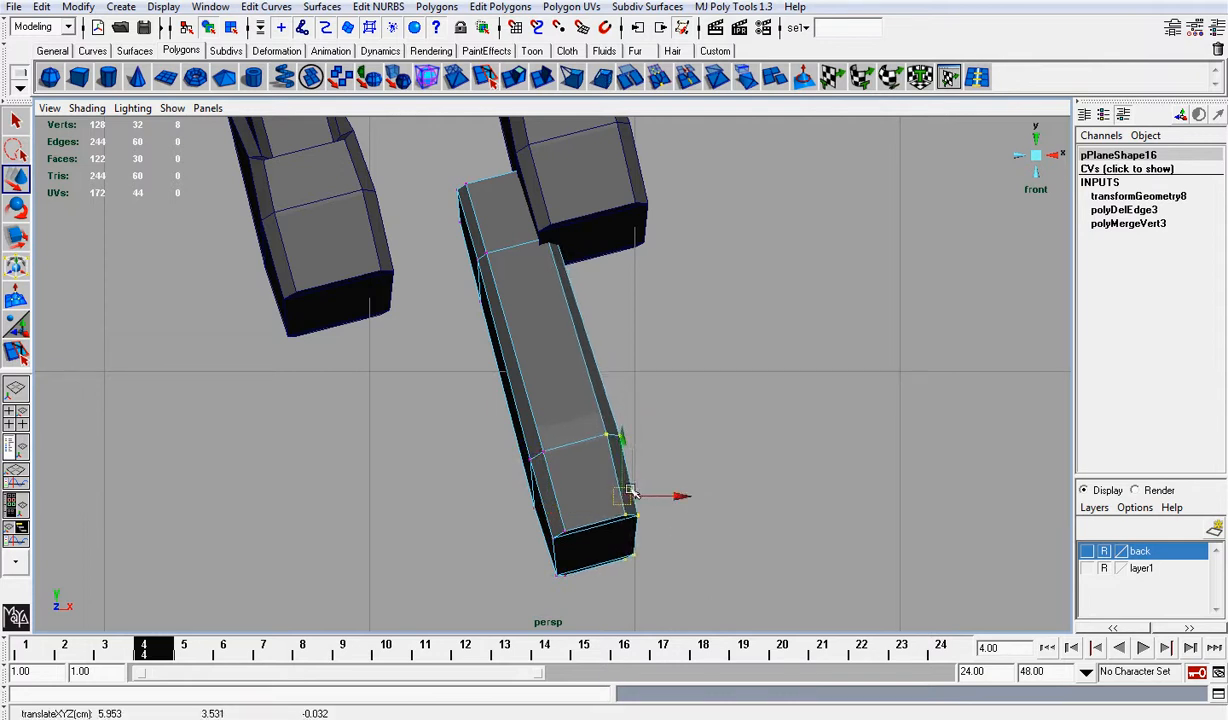
drag(621, 497, 618, 501)
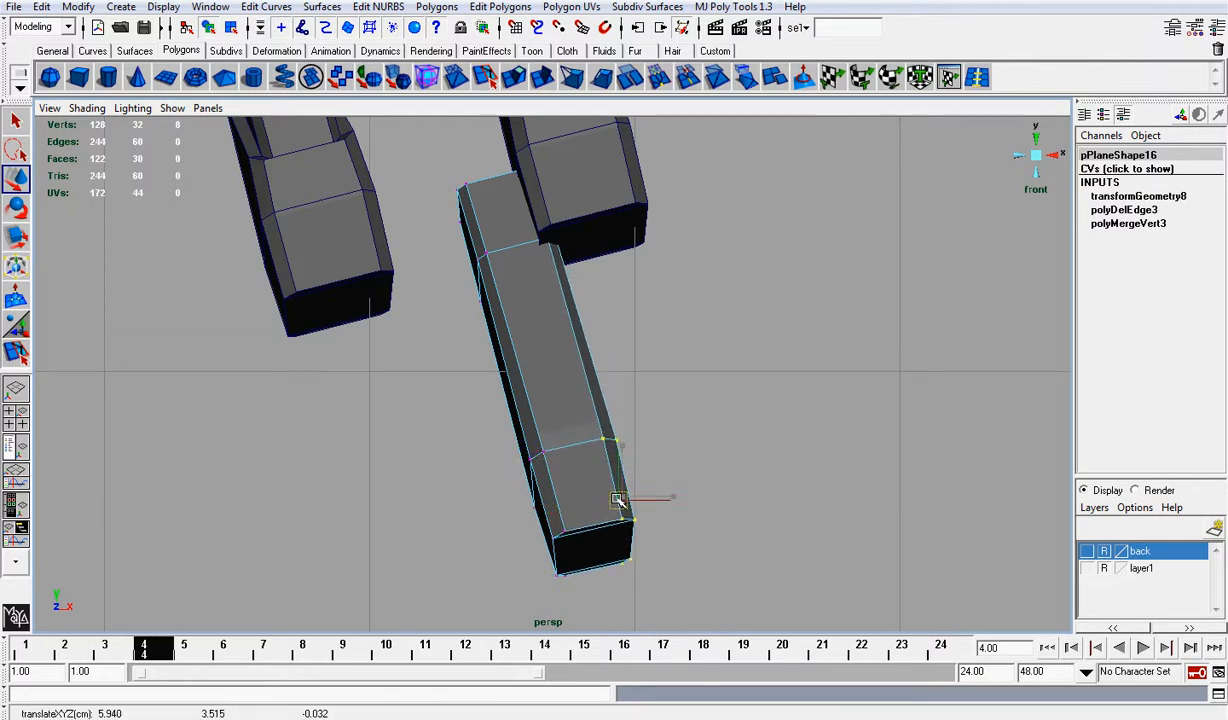
click(712, 370)
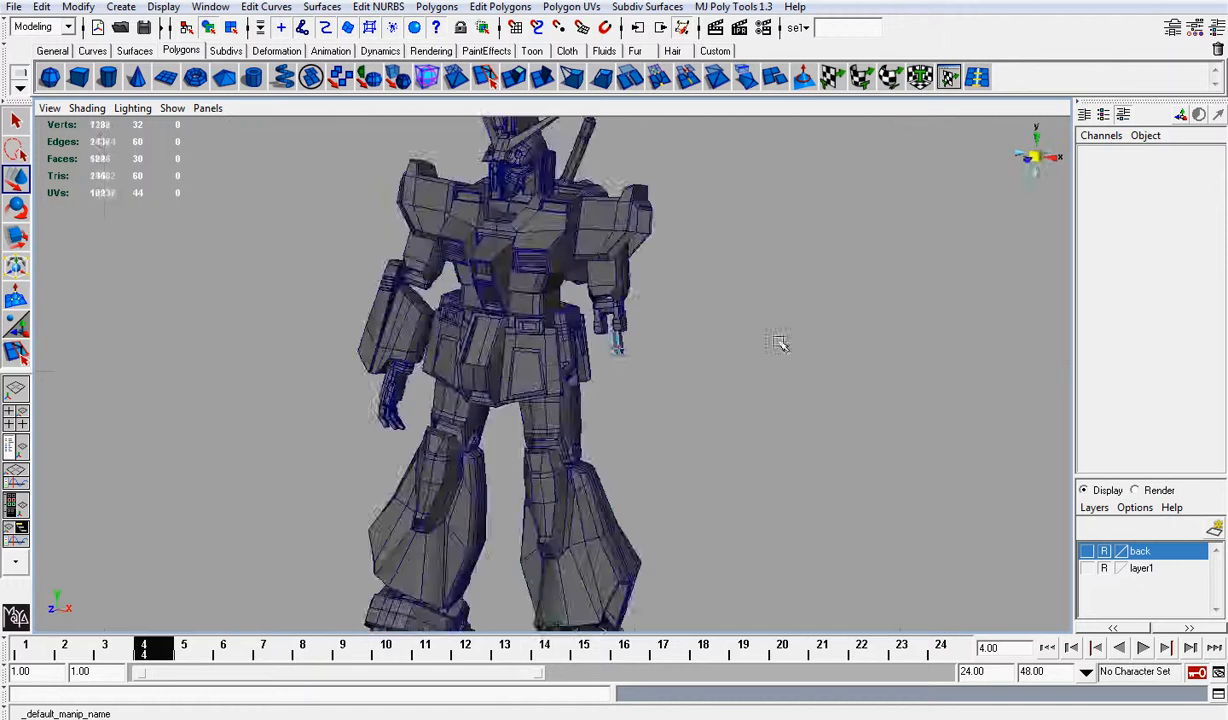
Step: Shift the narrowed block to X -0.172 between the two elbow blocks and frame it in the front view for scaling
scroll(710, 381, up, 6)
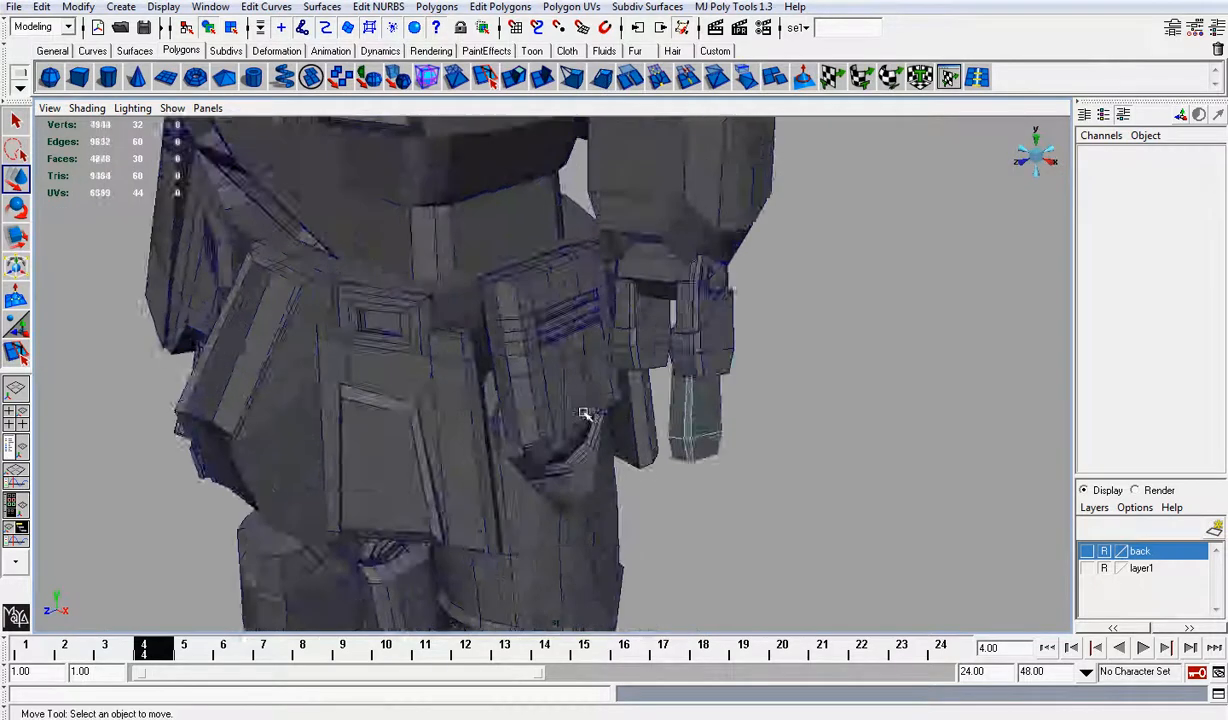
alt+drag(585, 413, 635, 385)
right_drag(829, 257, 886, 235)
click(827, 270)
drag(906, 250, 893, 255)
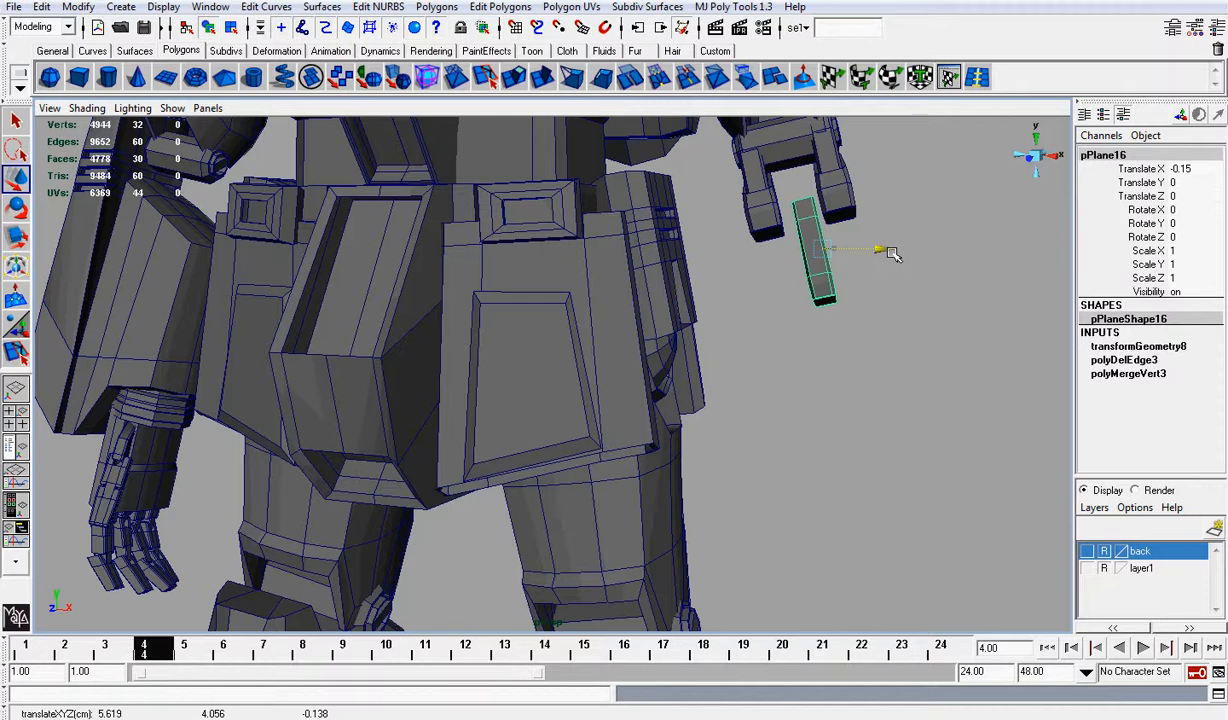
key(r)
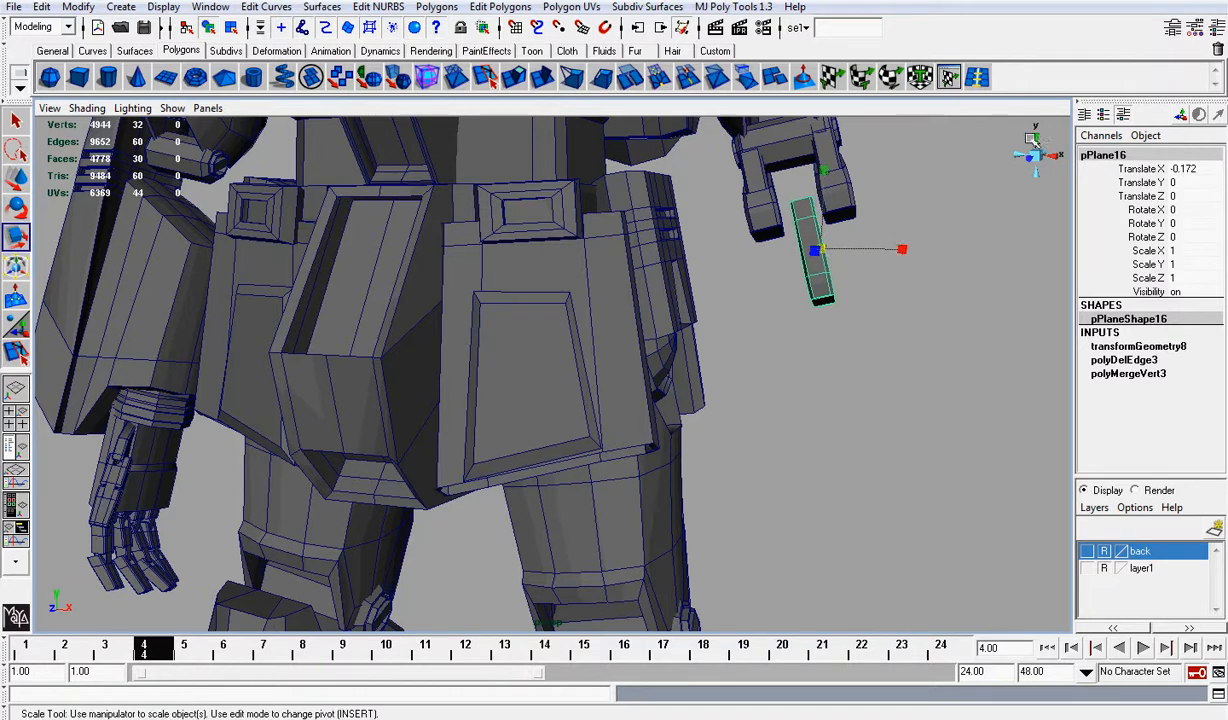
key(f)
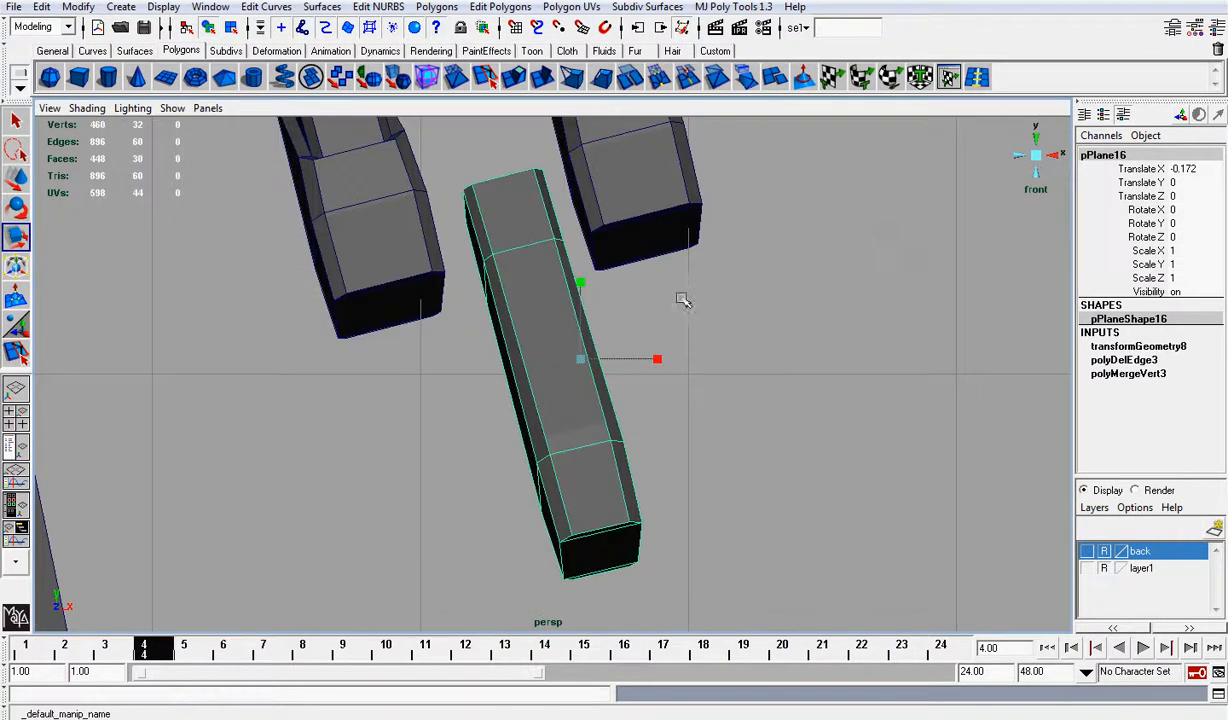
Step: Widen the connecting block by moving the vertices along both of its long sides outward until it fills the gap between the two elbow blocks
scroll(683, 300, down, 5)
drag(638, 367, 665, 367)
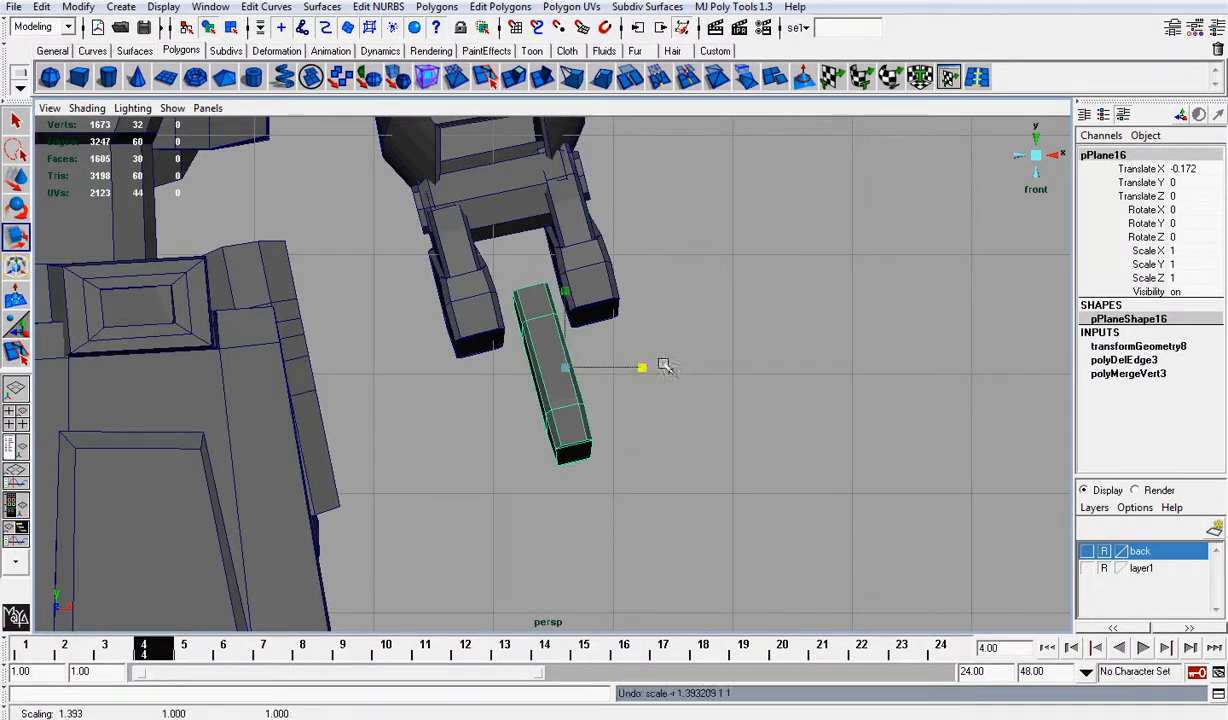
right_click(550, 320)
click(499, 272)
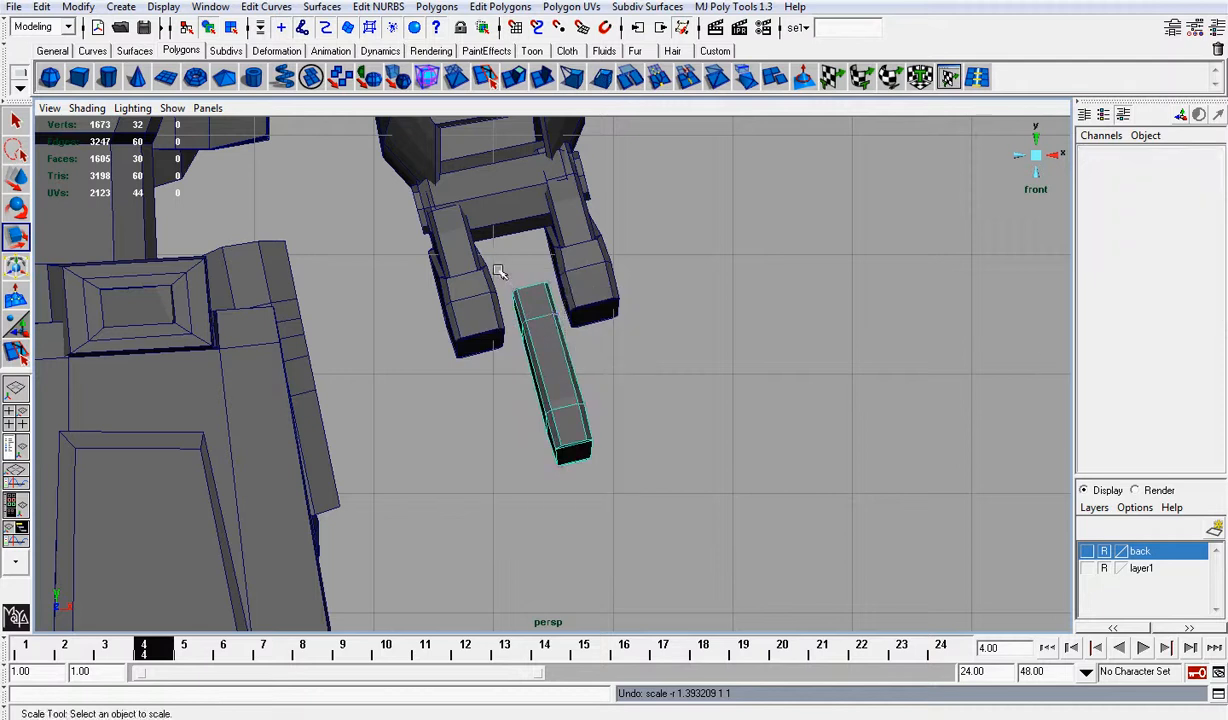
click(537, 401)
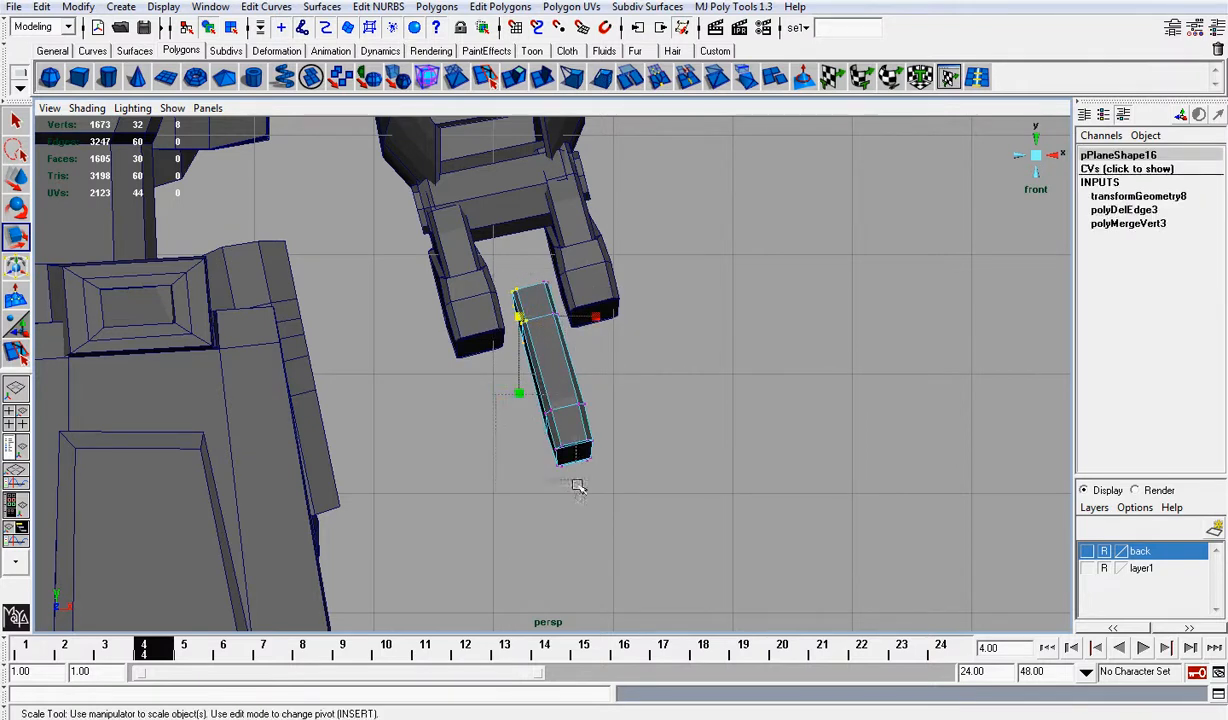
key(w)
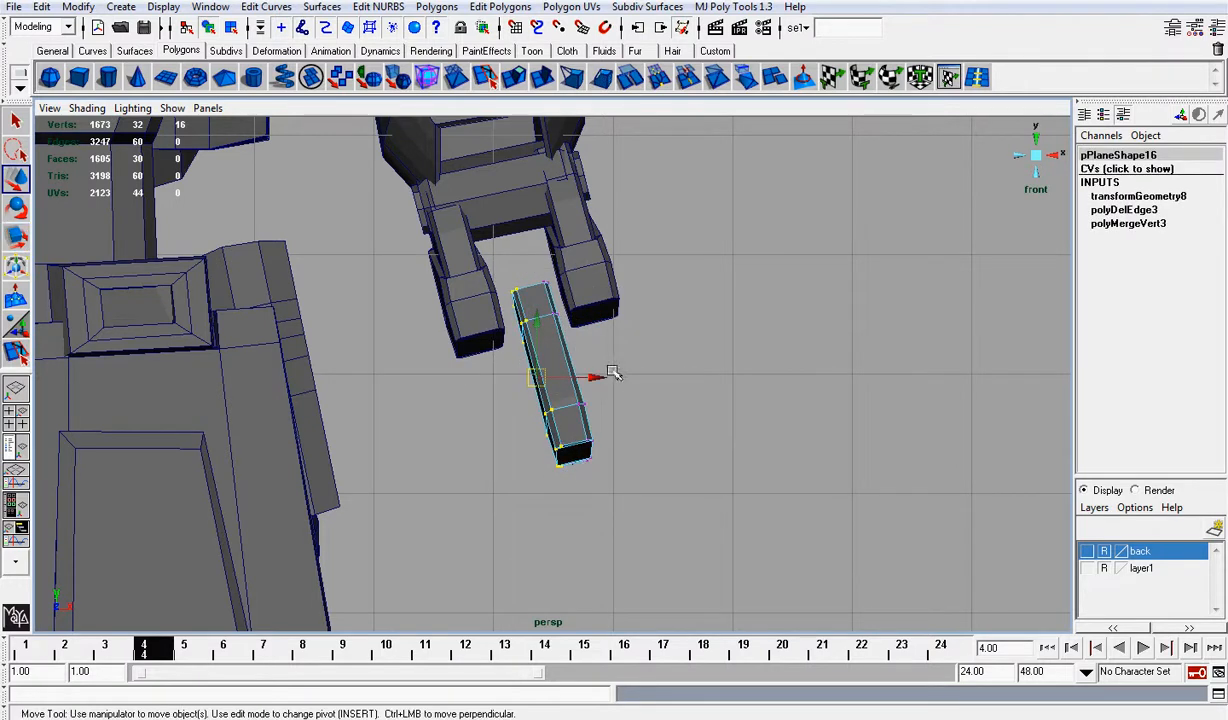
drag(613, 374, 581, 385)
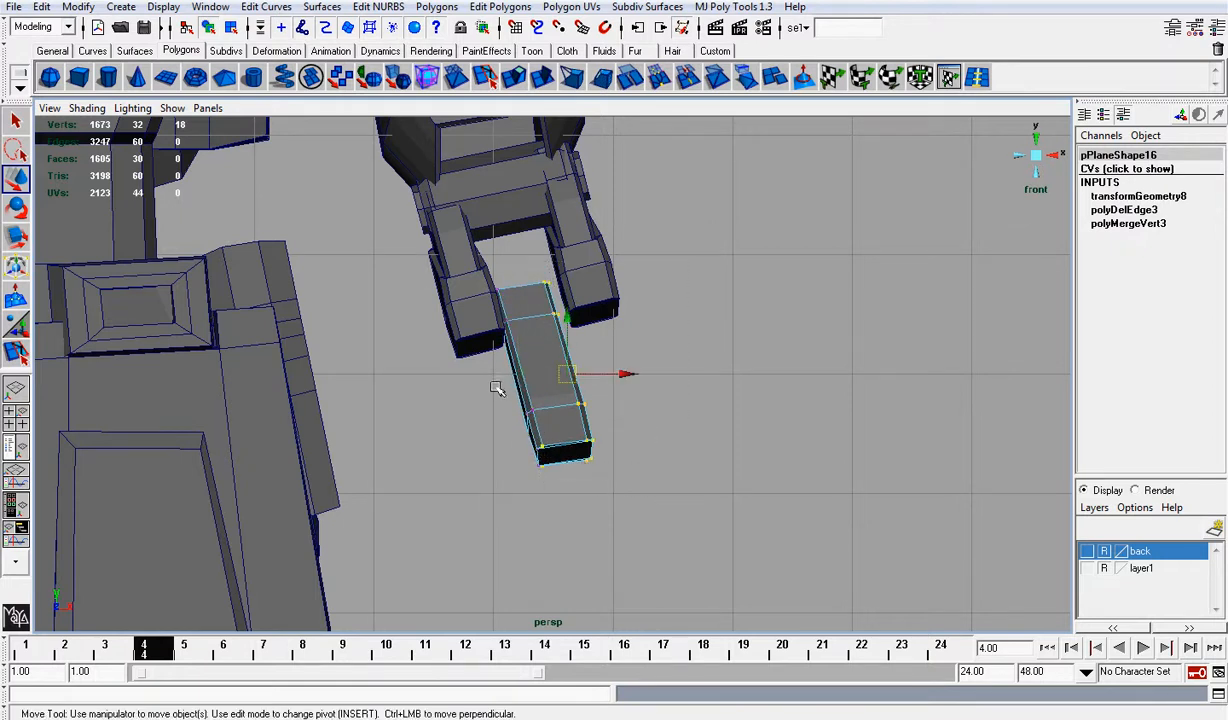
drag(570, 375, 585, 370)
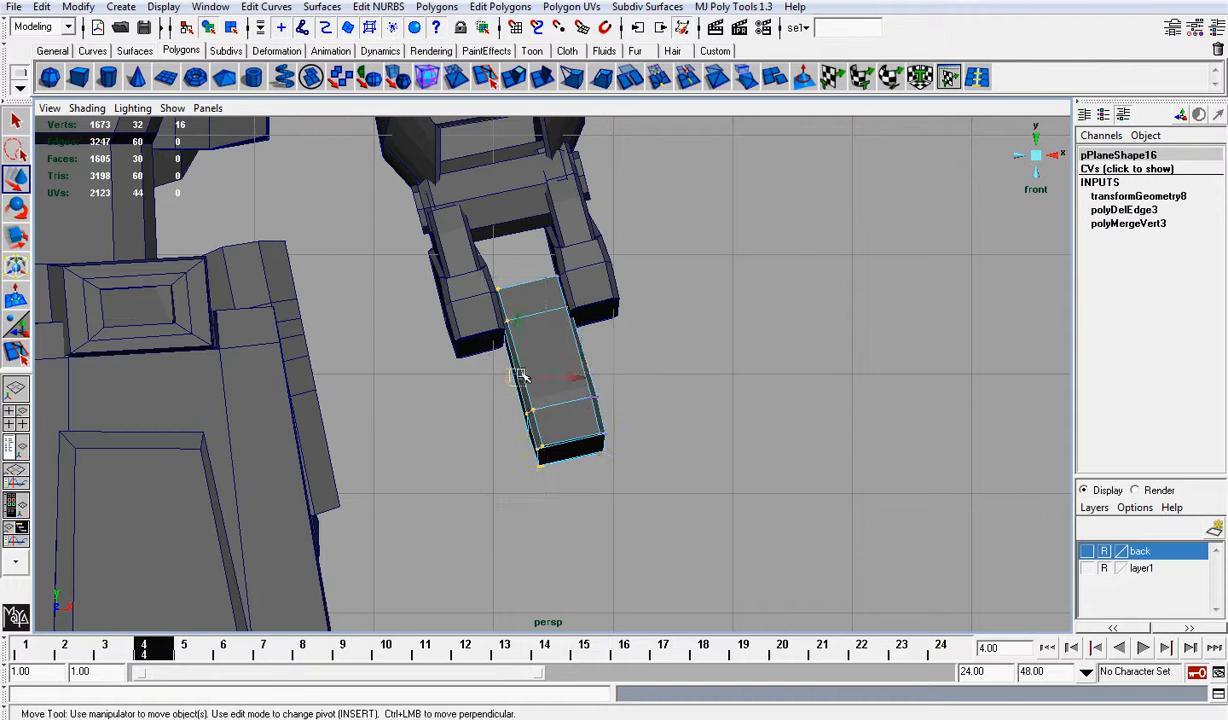
drag(521, 377, 508, 380)
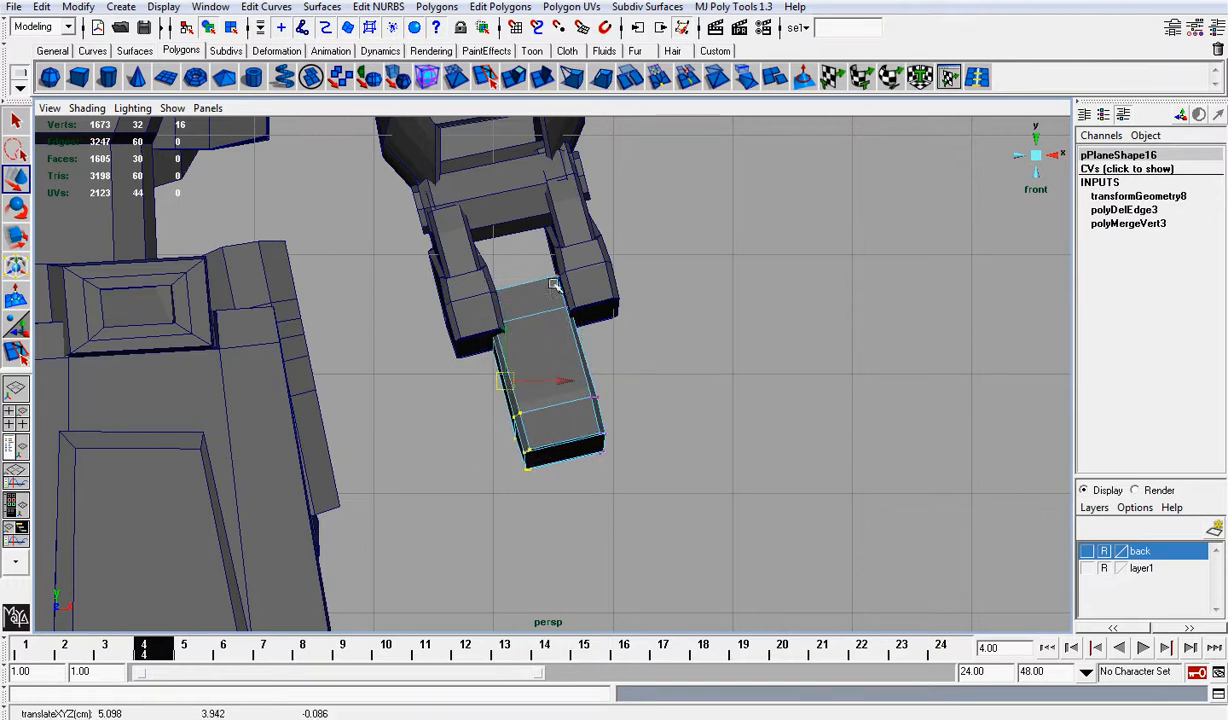
drag(580, 363, 596, 360)
click(684, 321)
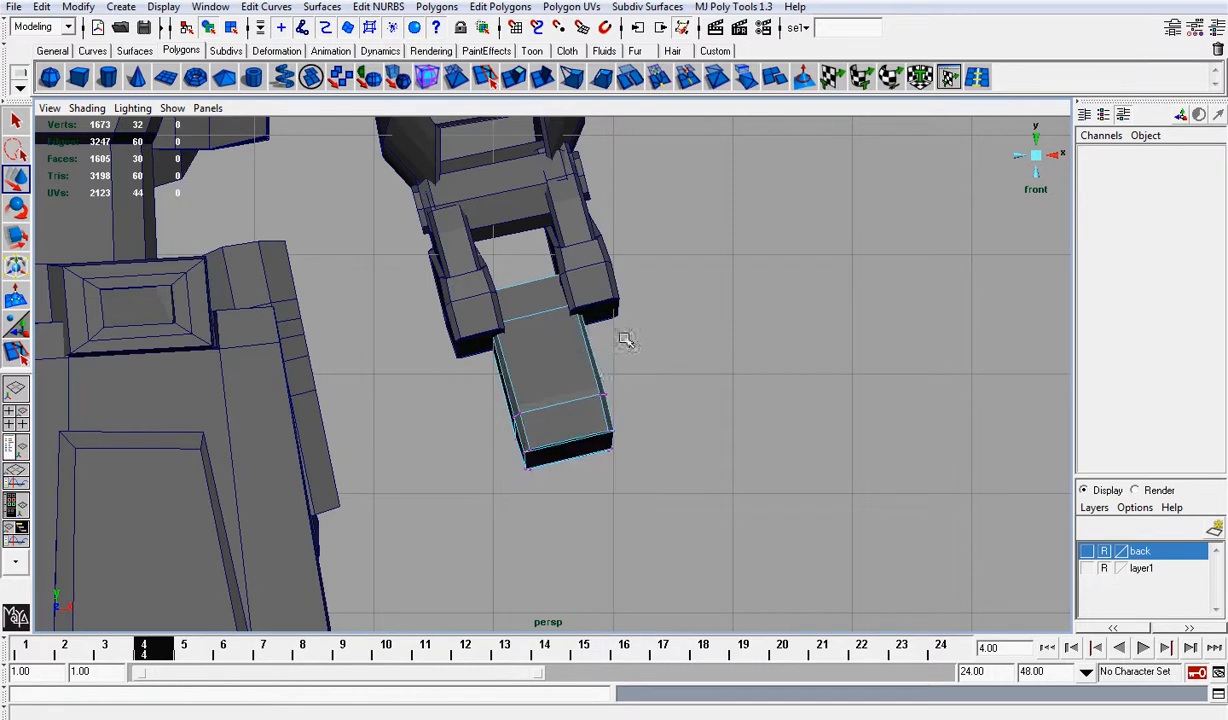
Step: Shift the widened connecting block along Z to 0.259 in the side view, in line with the elbow blocks
click(1058, 155)
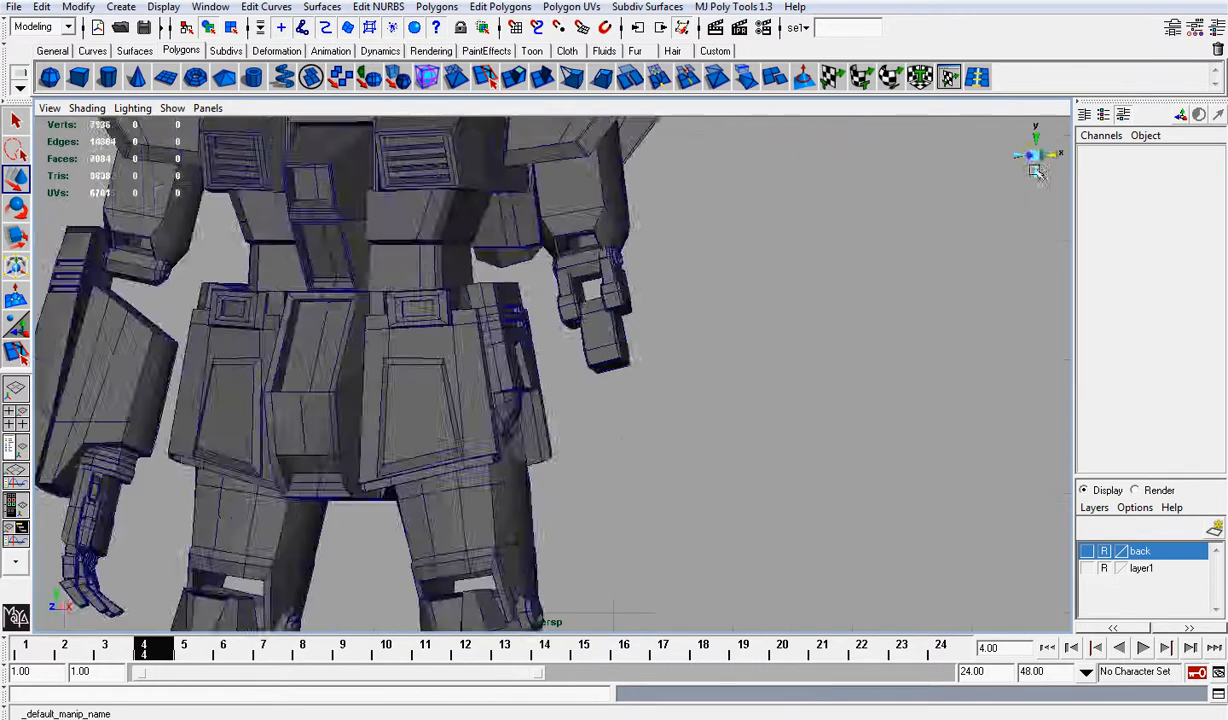
scroll(780, 290, up, 5)
scroll(700, 428, up, 3)
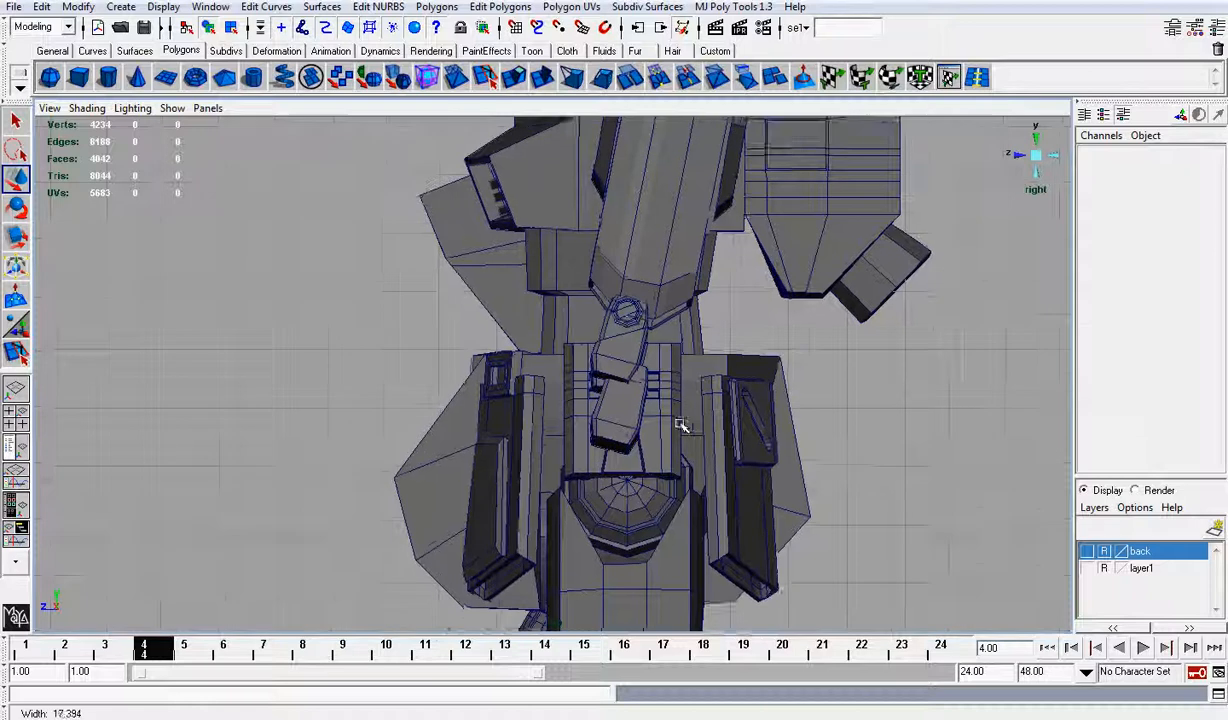
click(620, 408)
drag(617, 411, 591, 406)
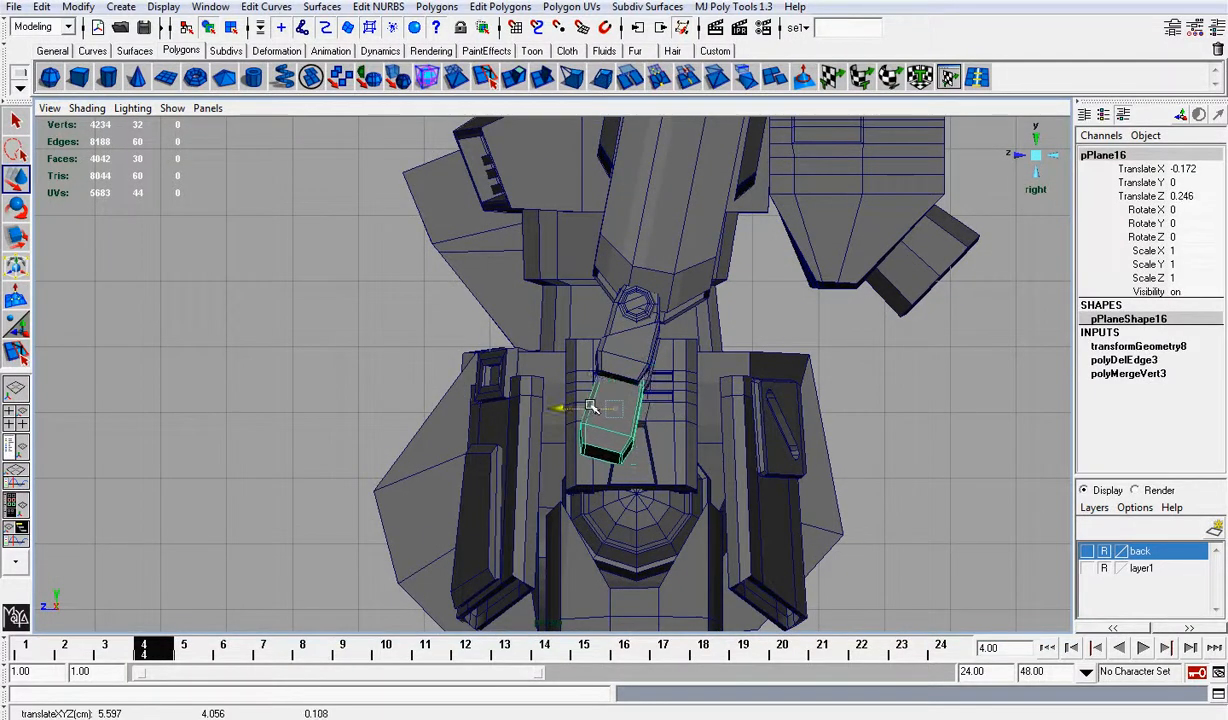
Step: Scale and move the two opposite outer edges at the connecting block's lower end to enlarge its end bevels
click(1040, 156)
alt+drag(771, 331, 776, 104)
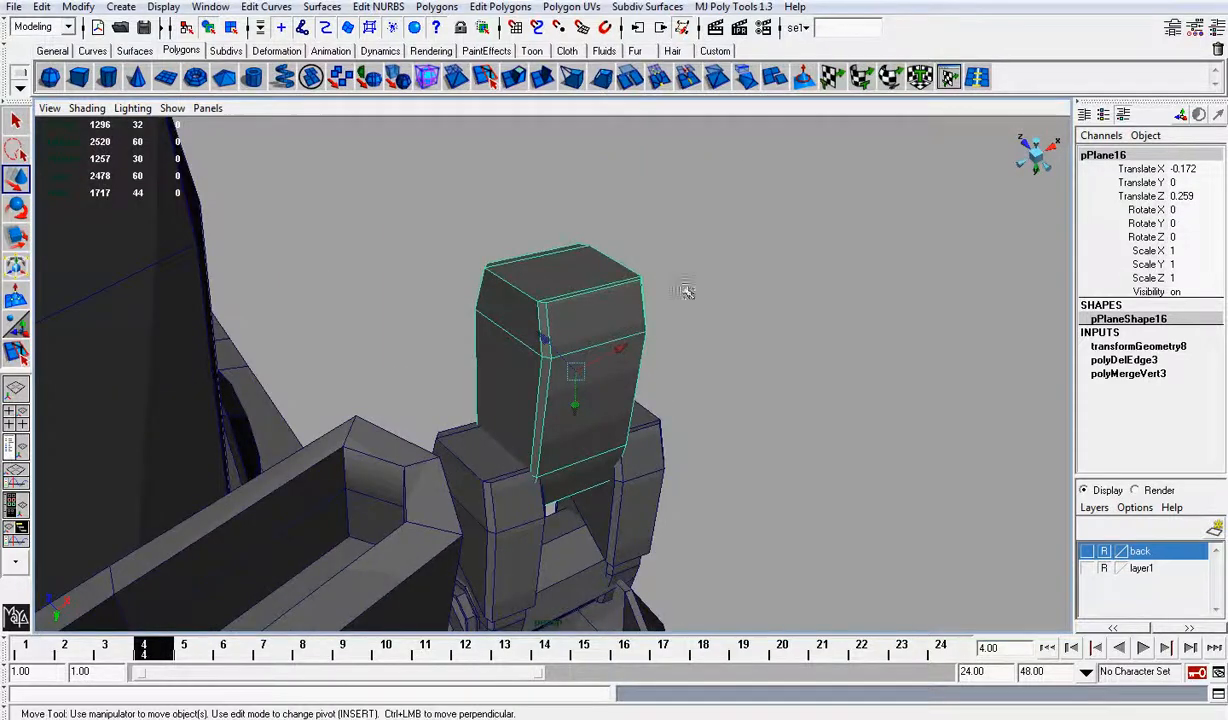
key(f)
alt+right_drag(677, 227, 662, 337)
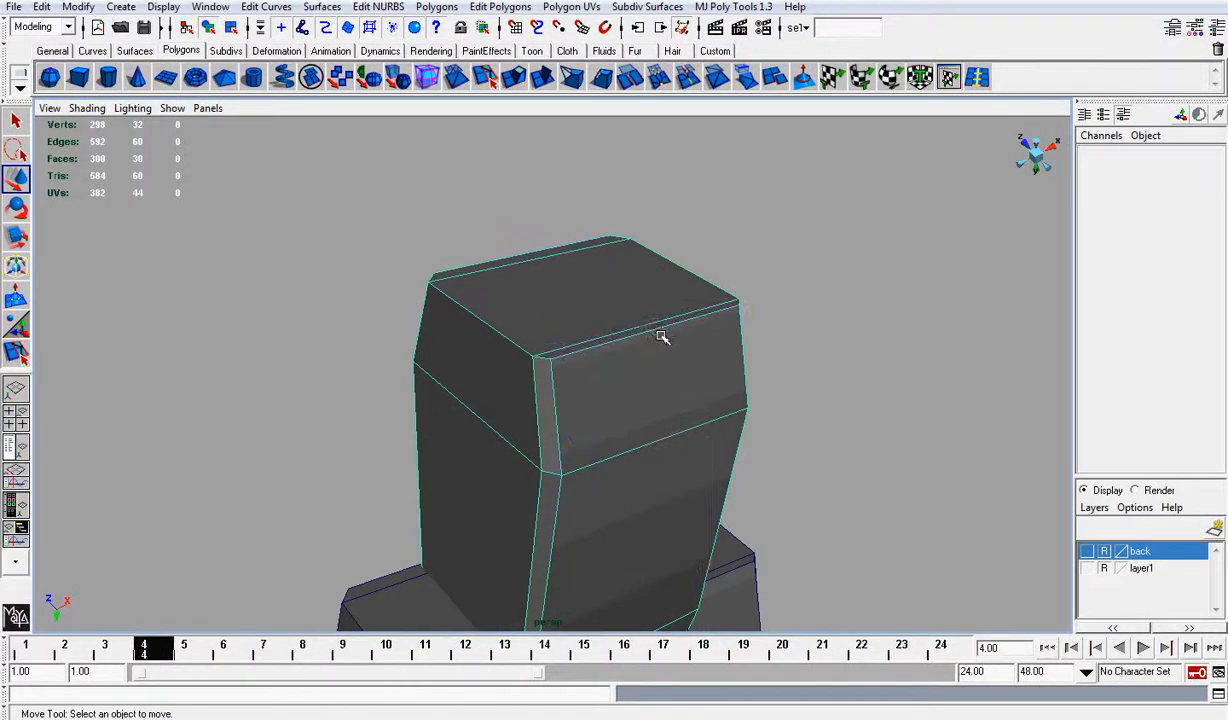
click(648, 327)
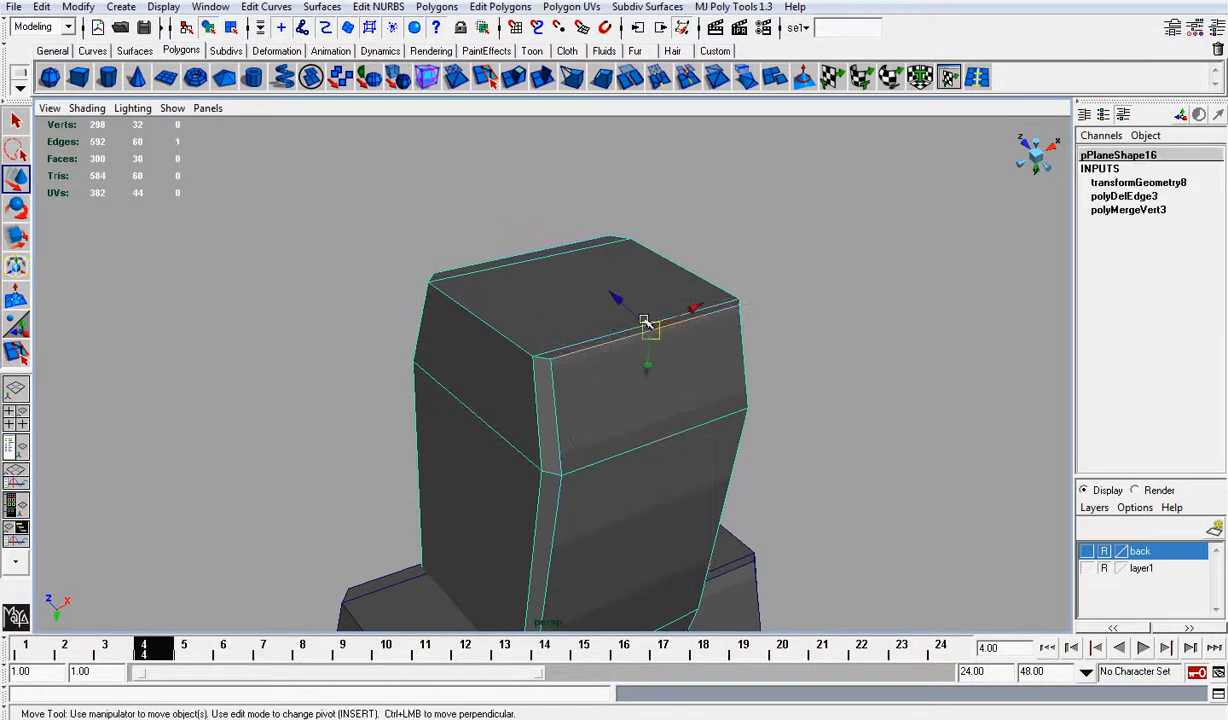
shift+click(551, 249)
drag(584, 326, 748, 359)
key(r)
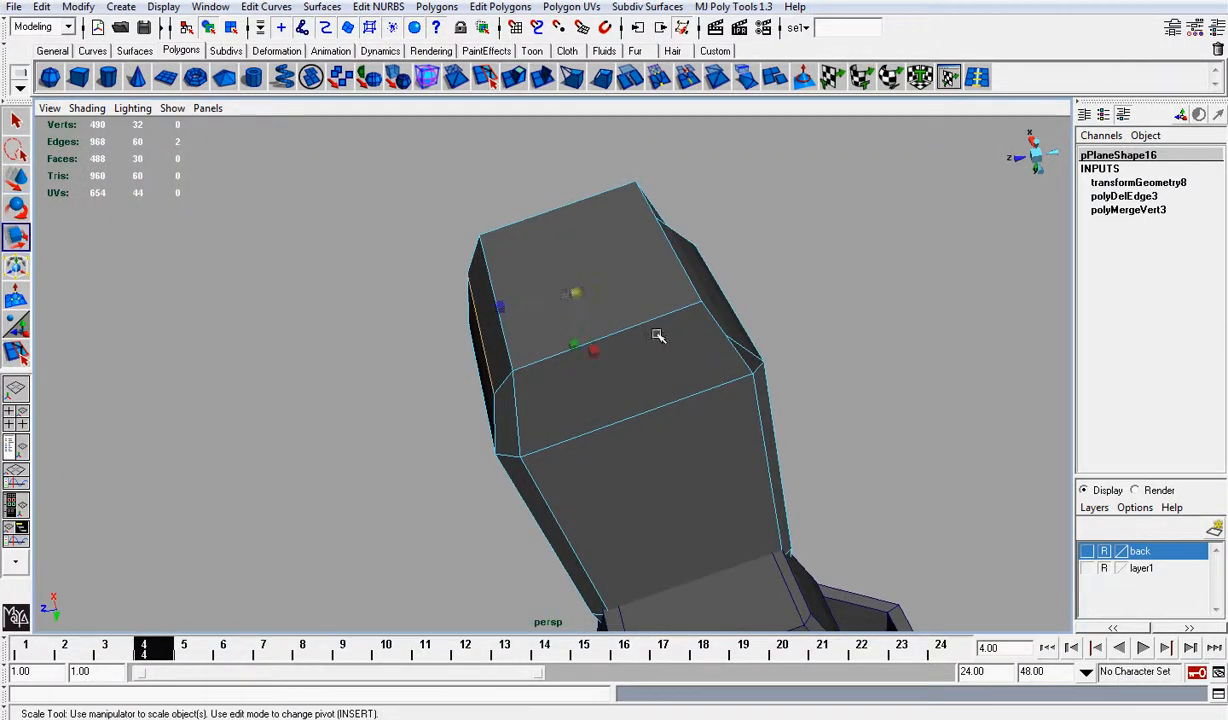
alt+drag(654, 252, 683, 301)
key(w)
alt+drag(683, 301, 522, 350)
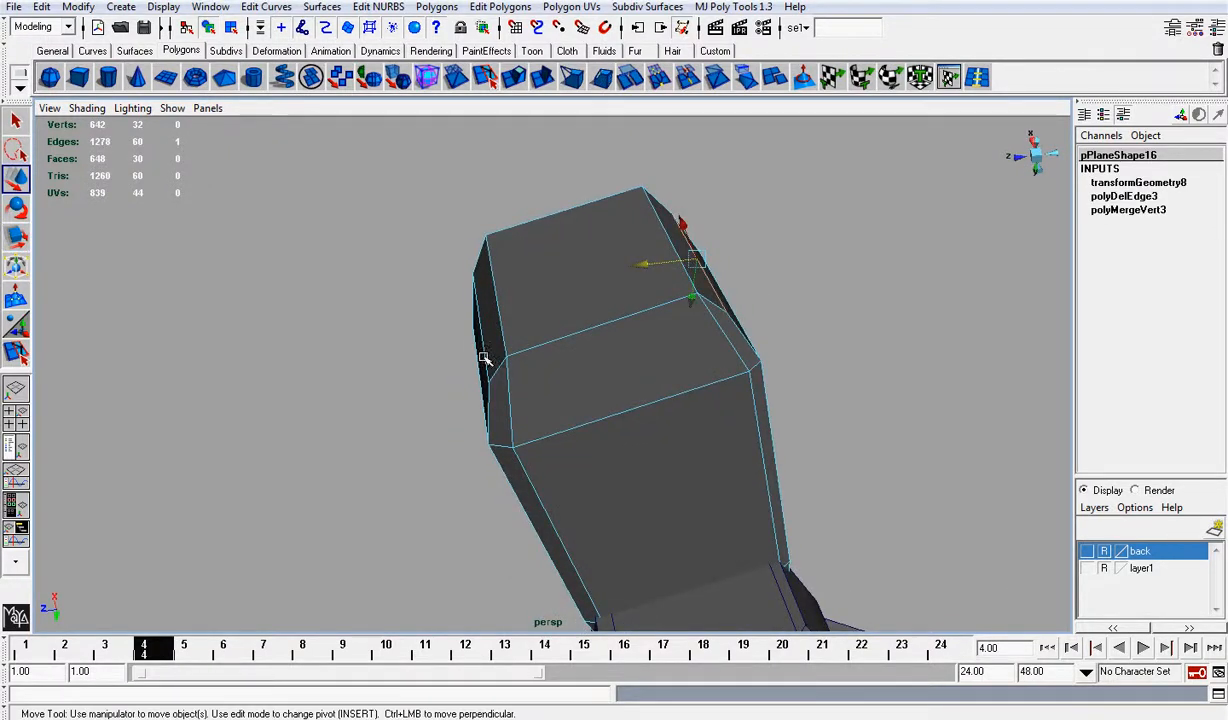
click(452, 270)
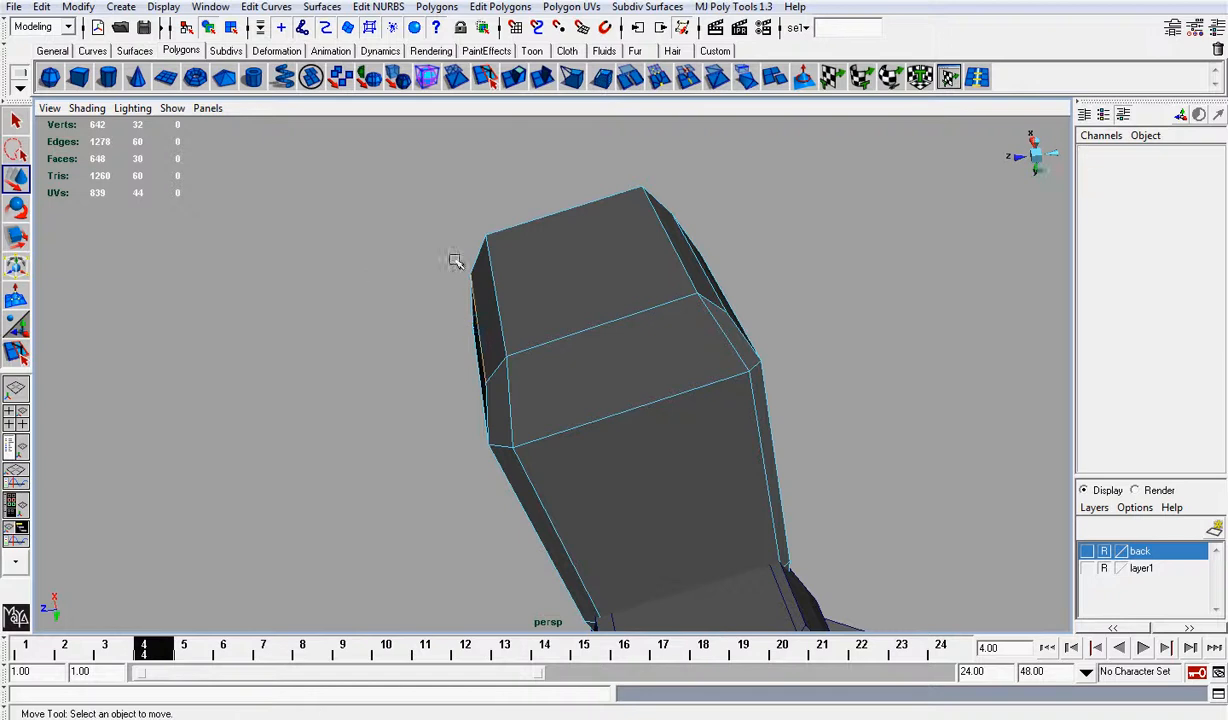
alt+drag(452, 260, 534, 293)
Step: Move the individual corner vertices of the block's lower end sideways along X to even out the bevels on both faces
right_drag(493, 438, 428, 437)
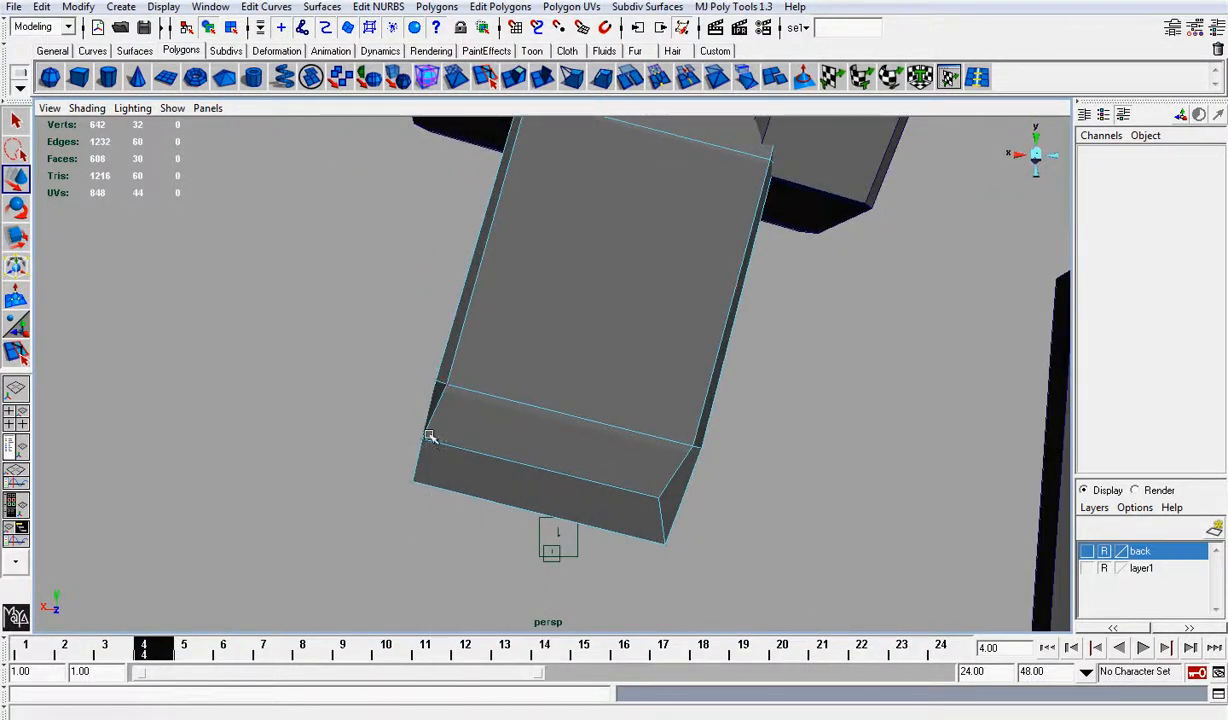
click(422, 441)
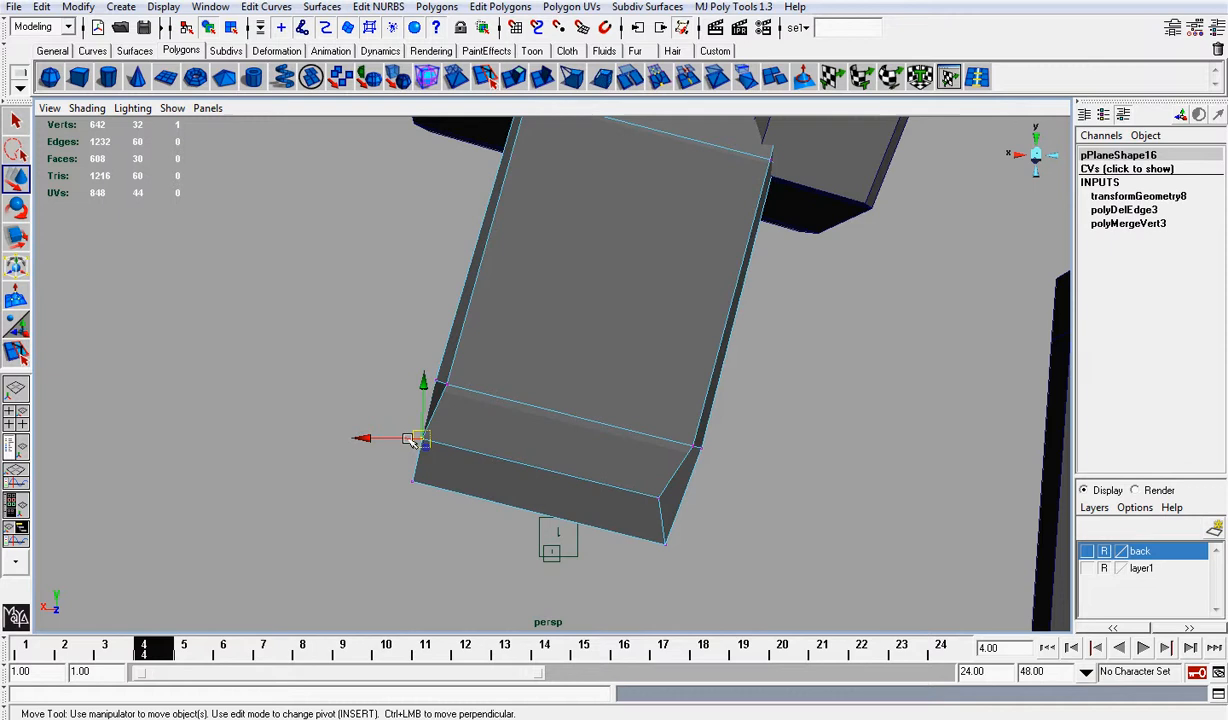
drag(410, 441, 425, 442)
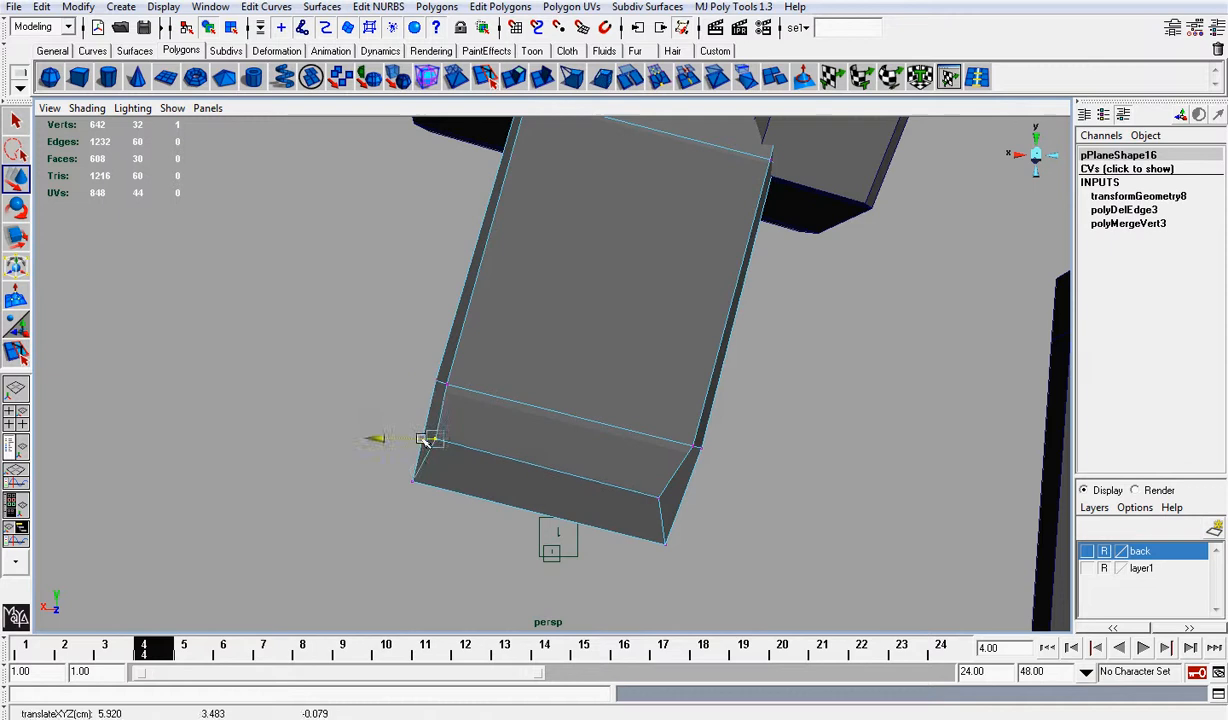
click(656, 495)
drag(634, 499, 643, 500)
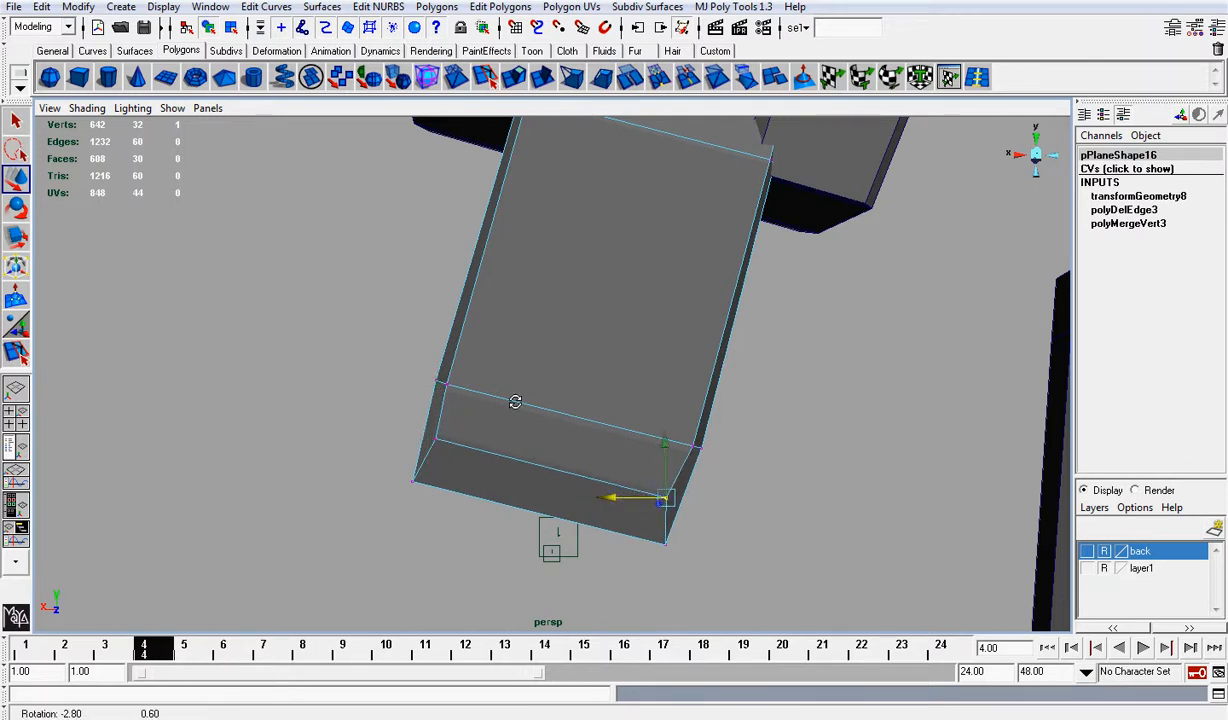
alt+drag(515, 401, 768, 459)
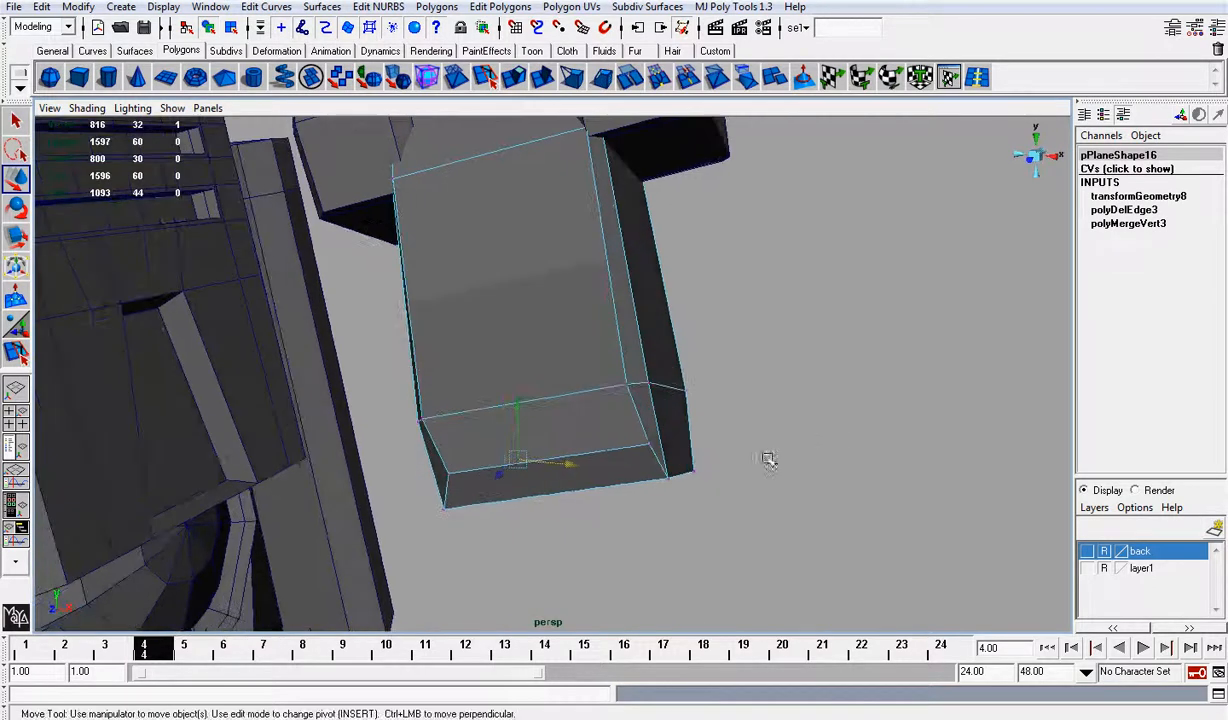
click(650, 446)
alt+drag(652, 446, 716, 441)
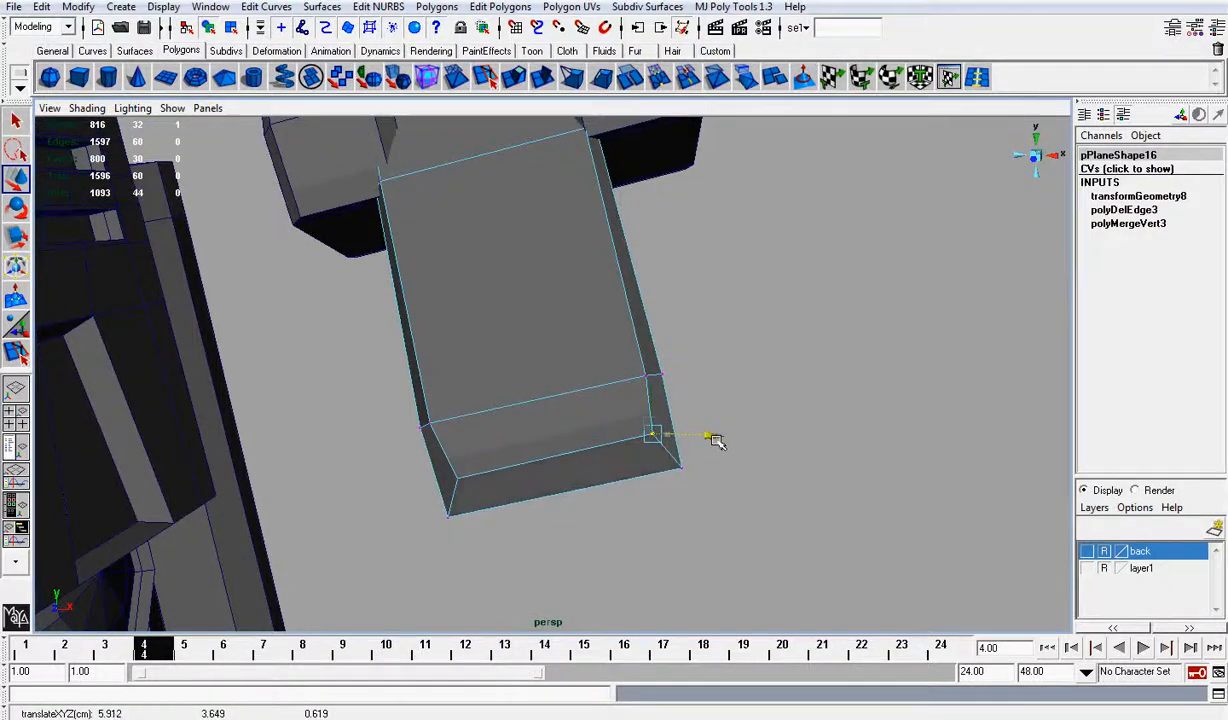
alt+right_drag(806, 362, 630, 290)
click(766, 243)
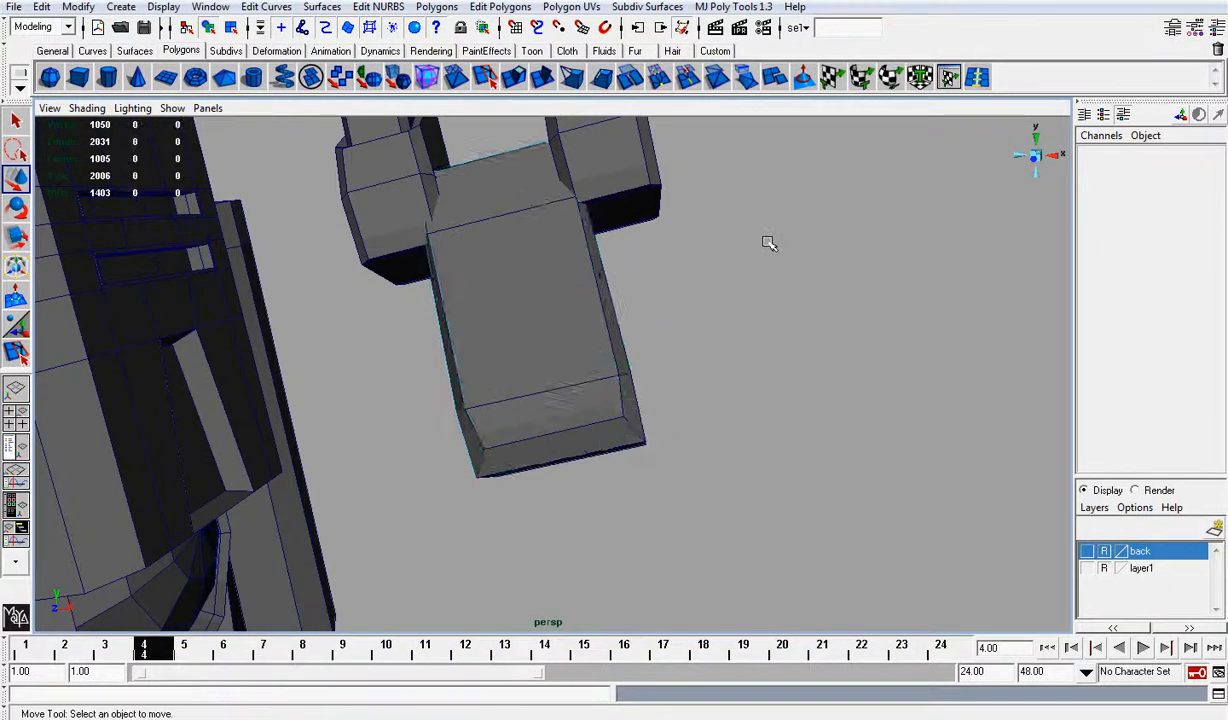
Step: Unhide all objects so the complete robot is displayed around the elbow joint
alt+drag(768, 243, 630, 378)
key(q)
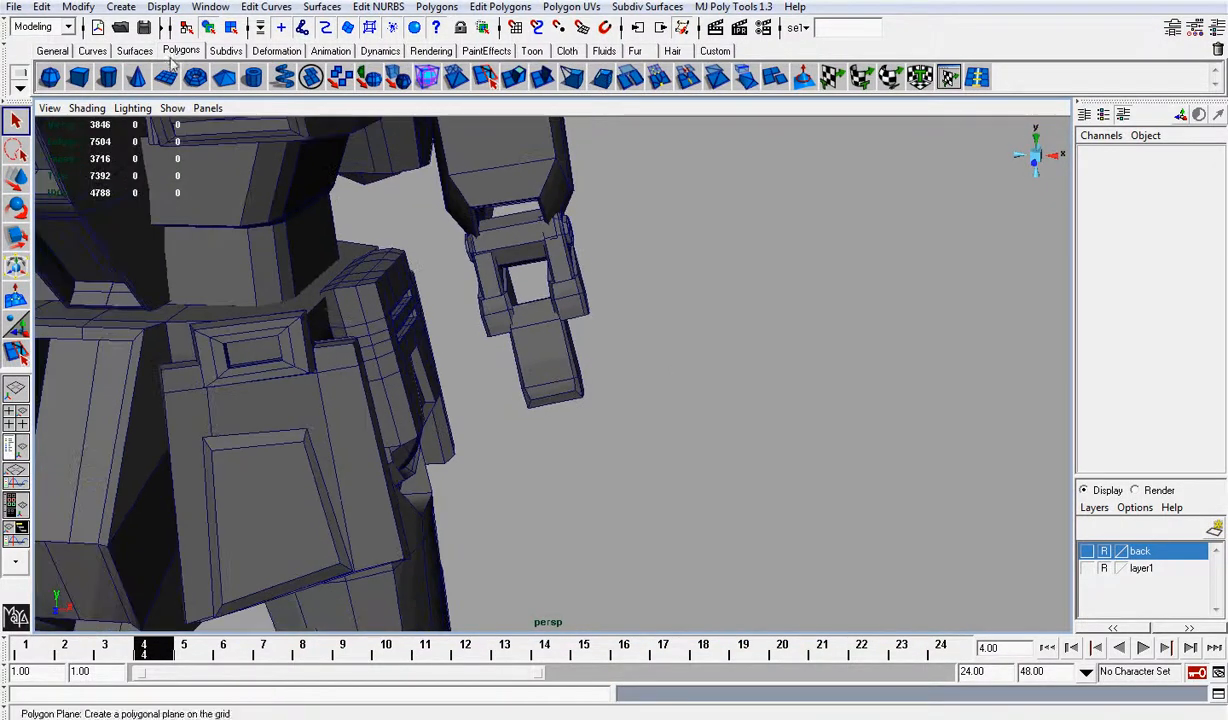
click(163, 7)
mouse_move(214, 105)
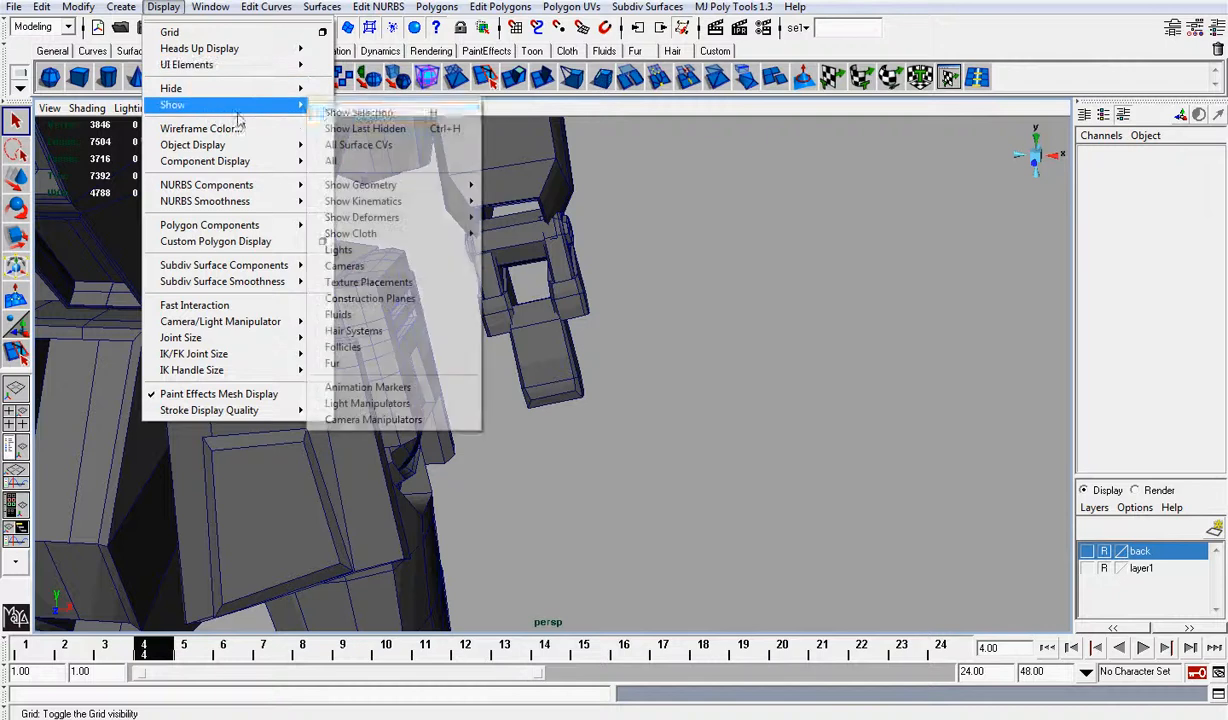
click(357, 164)
alt+drag(633, 199, 673, 245)
Step: Select the elbow joint's separate pieces and combine them into a single polygon object
click(514, 299)
click(503, 310)
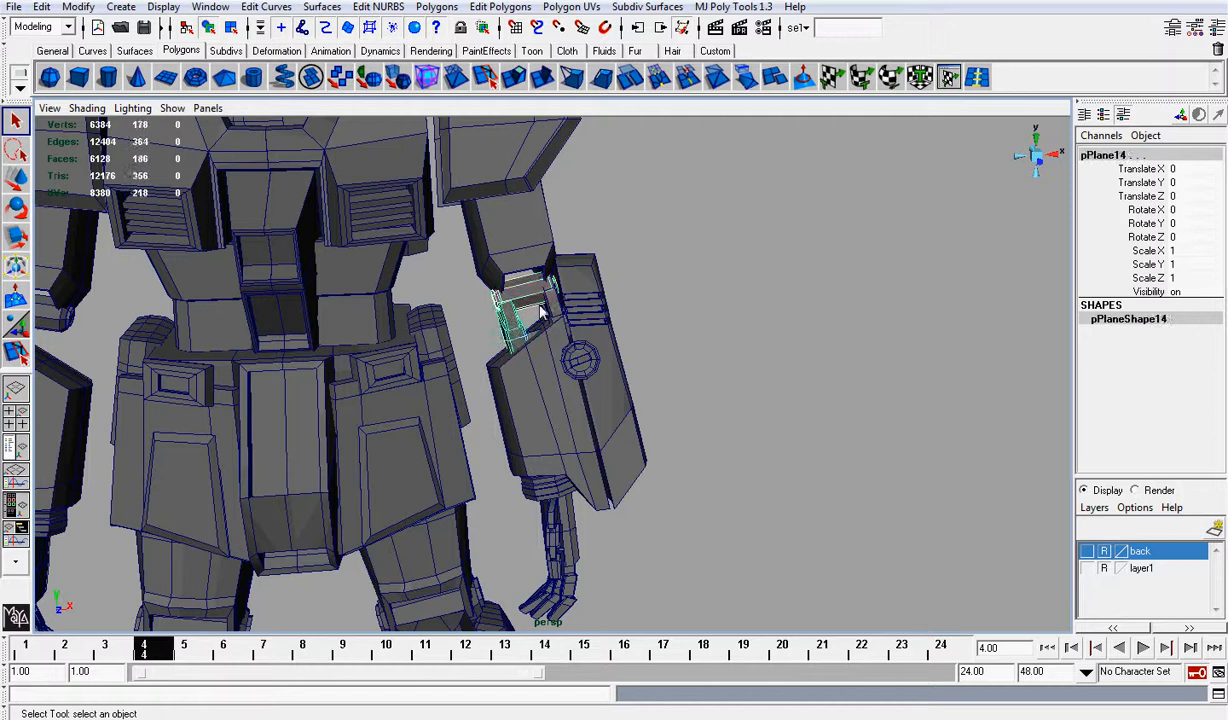
click(545, 312)
alt+right_drag(460, 213, 910, 182)
key(f)
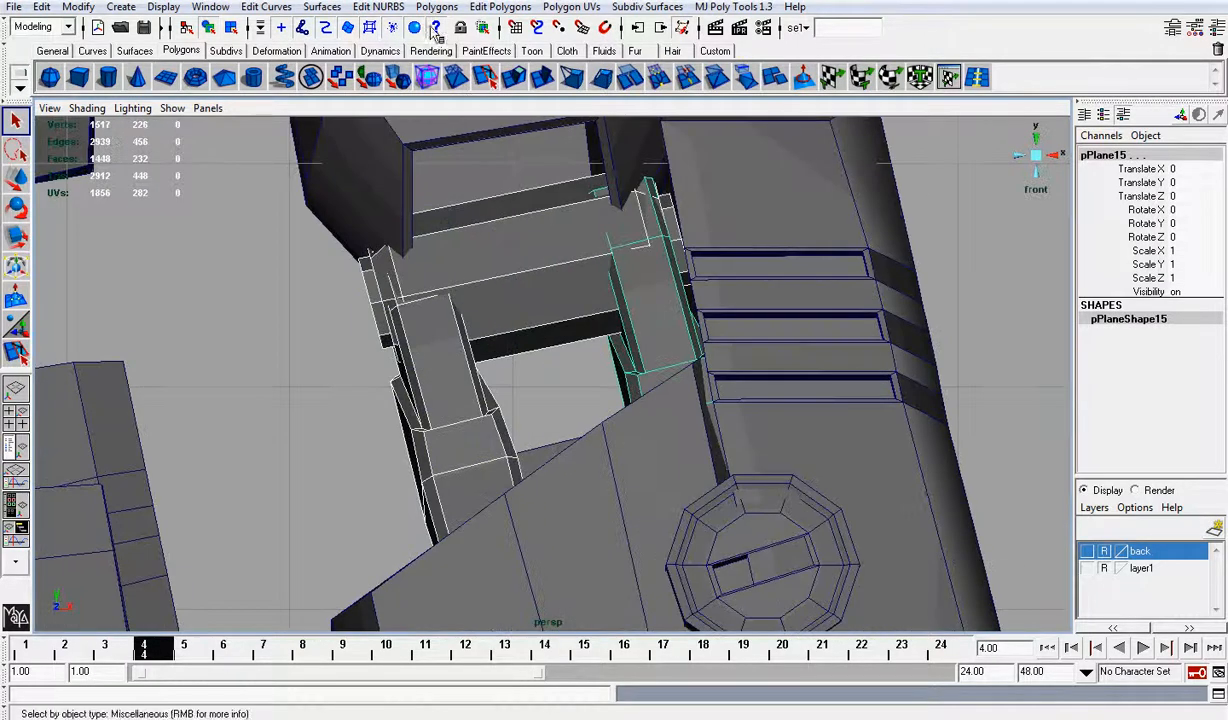
click(437, 7)
click(460, 76)
Step: Duplicate the combined elbow joint and set the copy's Scale X to -1 to mirror it onto the opposite arm
scroll(370, 170, down, 8)
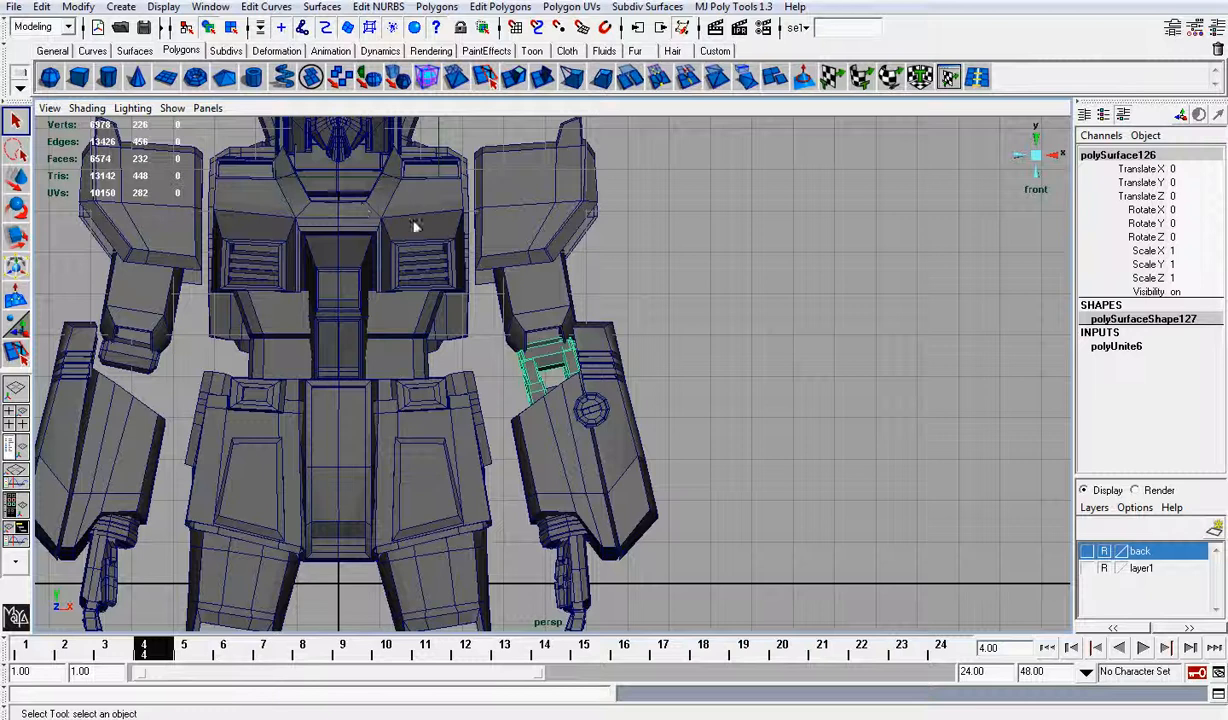
scroll(510, 270, down, 5)
key(w)
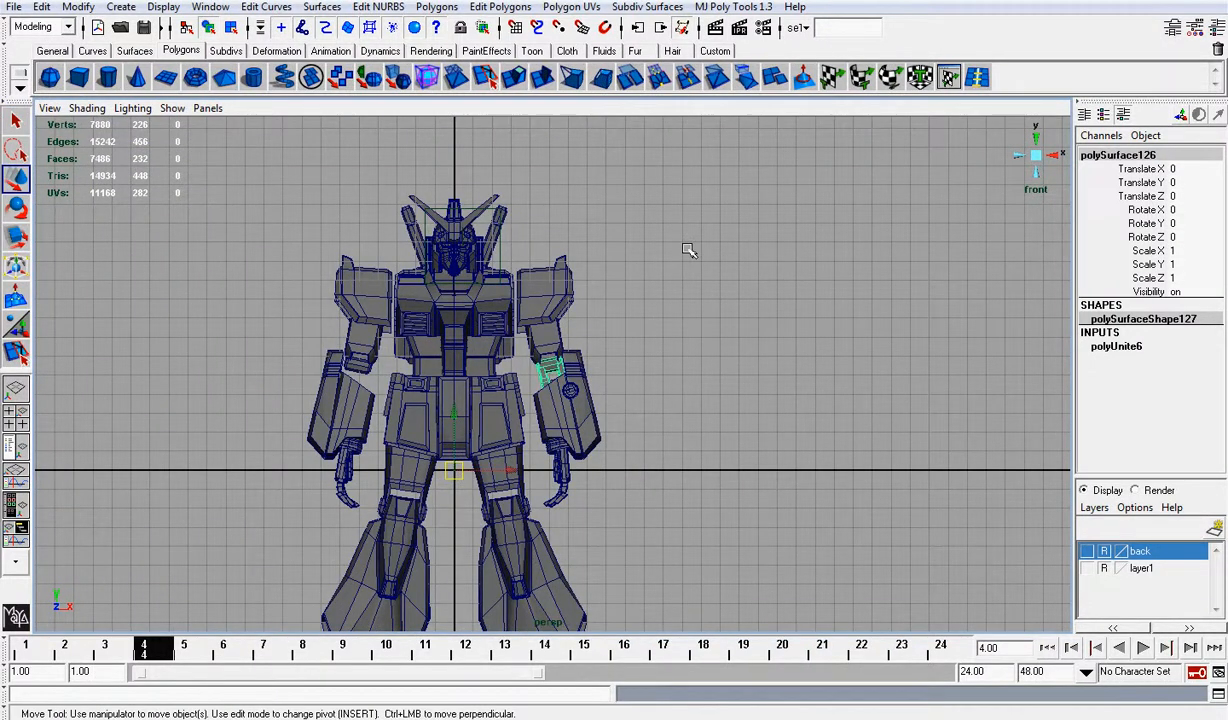
key(ctrl+d)
click(1171, 251)
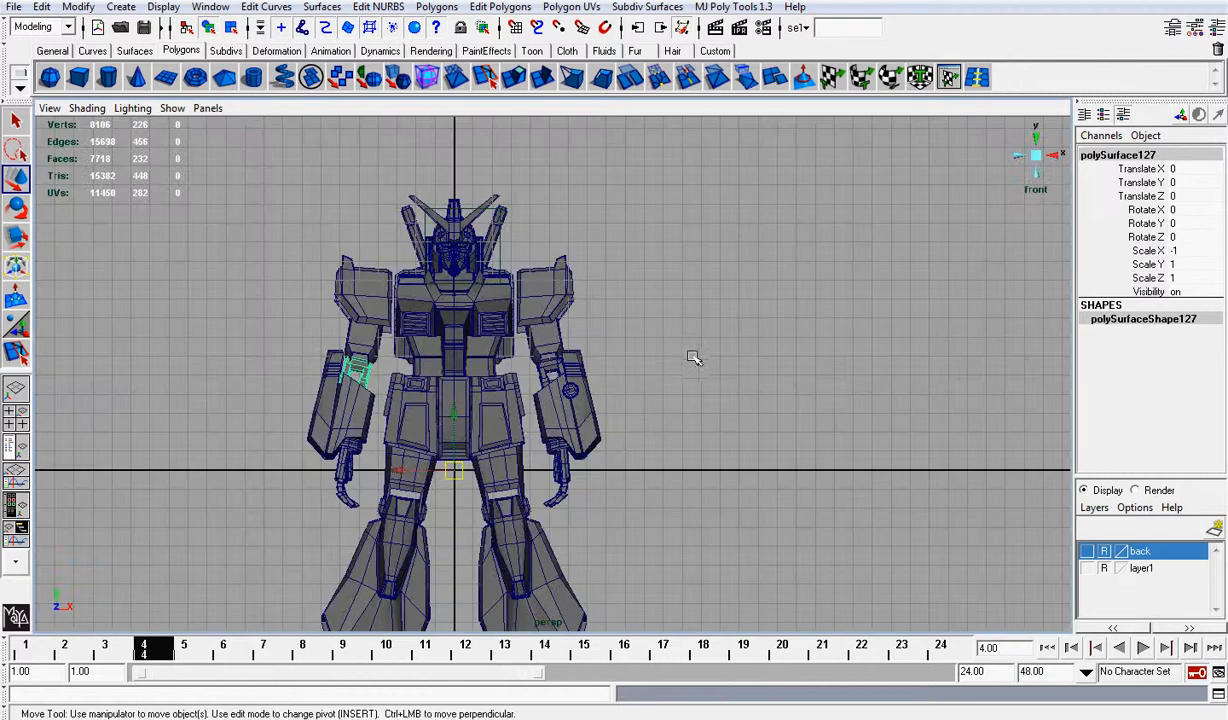
click(693, 350)
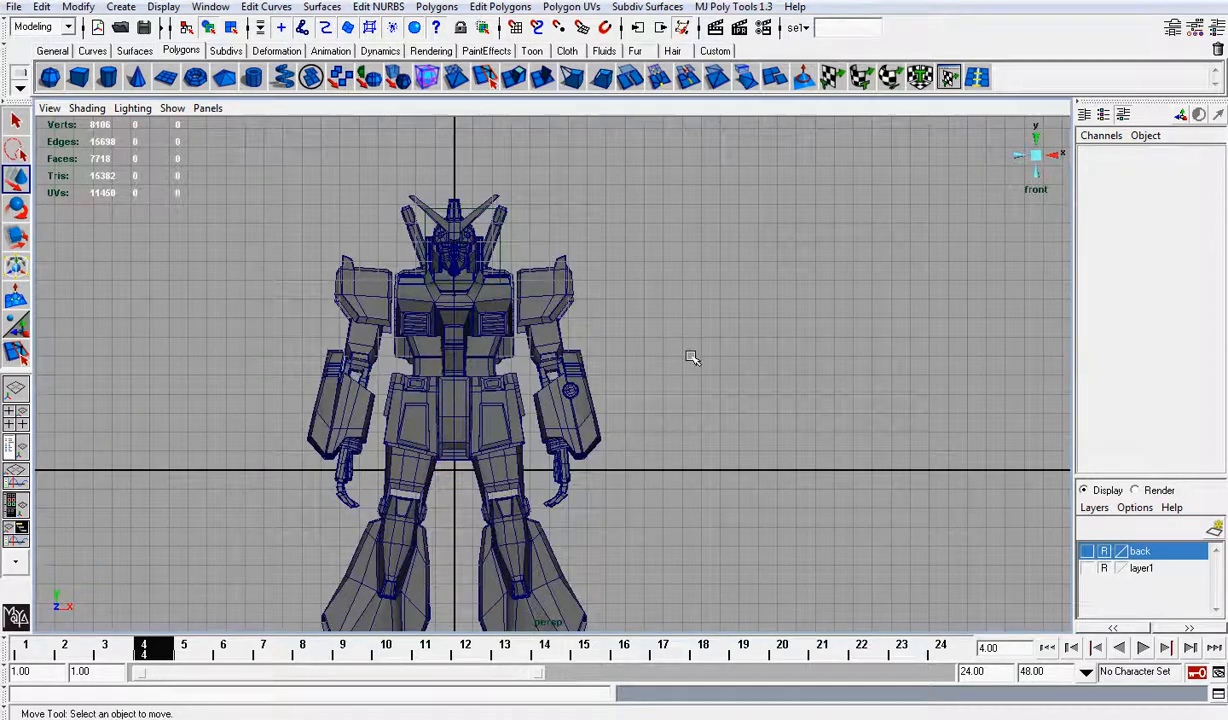
Step: Examine how the elbow joint fits between the upper arm and forearm from the front and side
scroll(693, 346, up, 3)
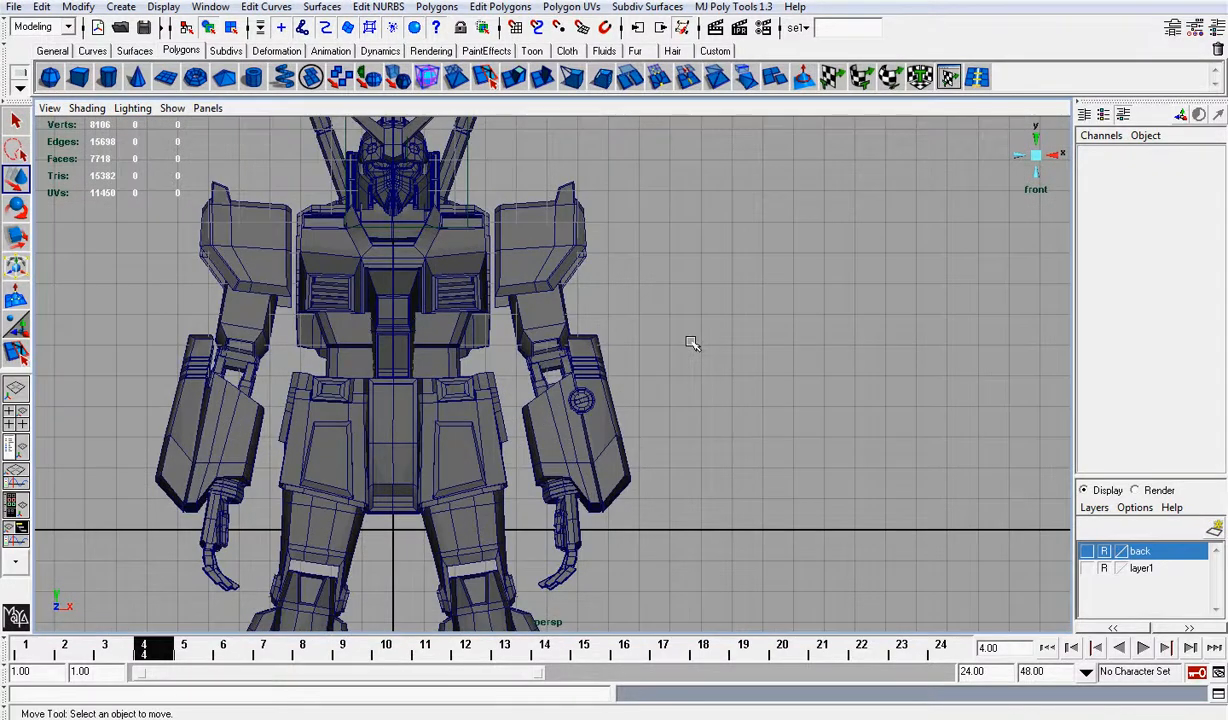
key(q)
scroll(693, 349, up, 2)
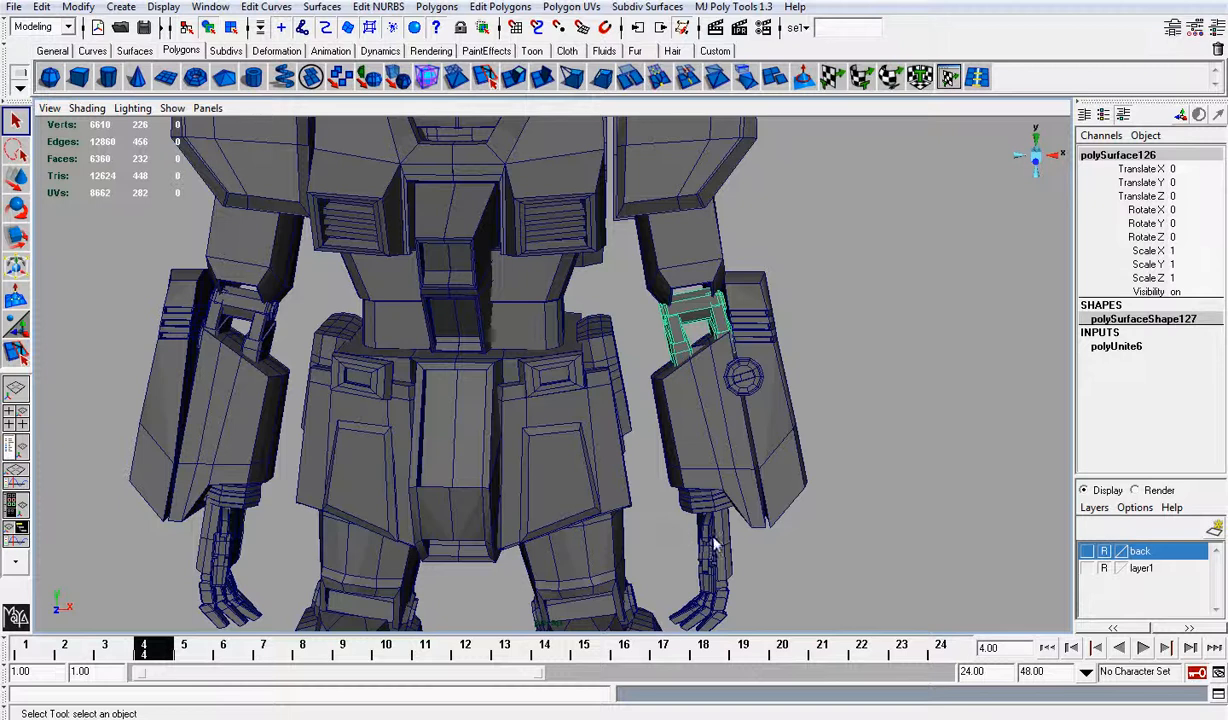
alt+middle_drag(718, 543, 714, 443)
alt+drag(830, 326, 730, 358)
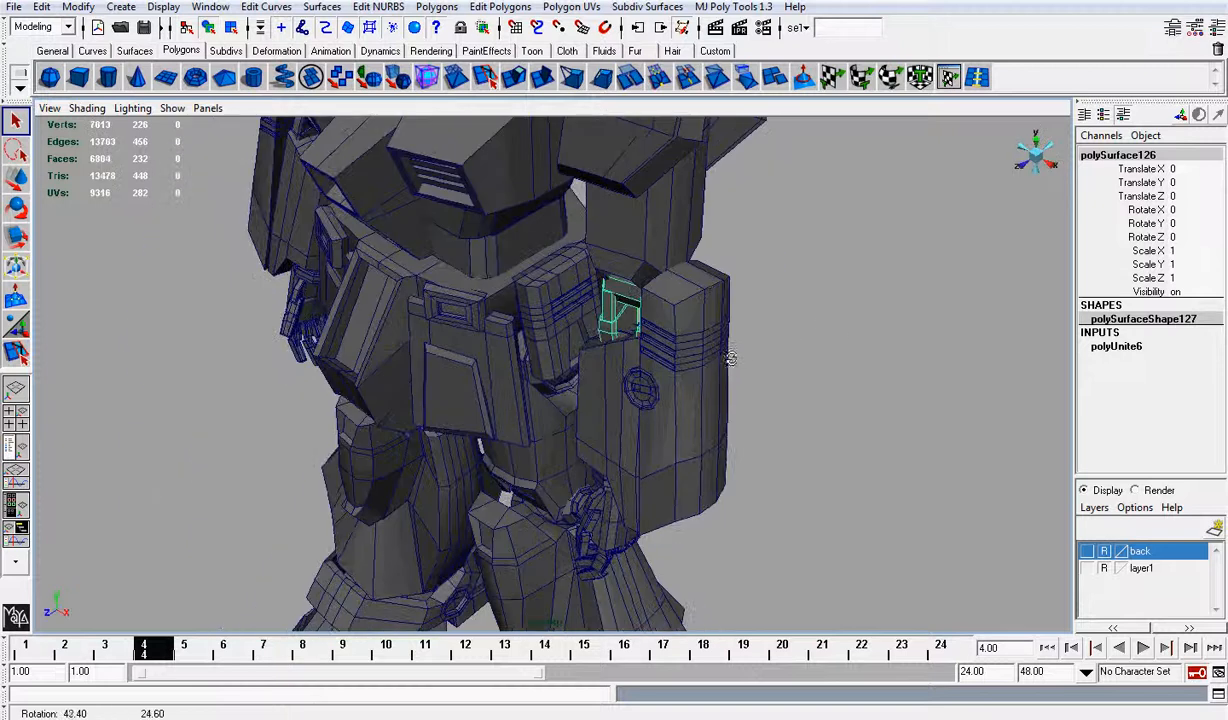
Step: Duplicate the elbow joint and center the copy's pivot
key(ctrl+d)
key(w)
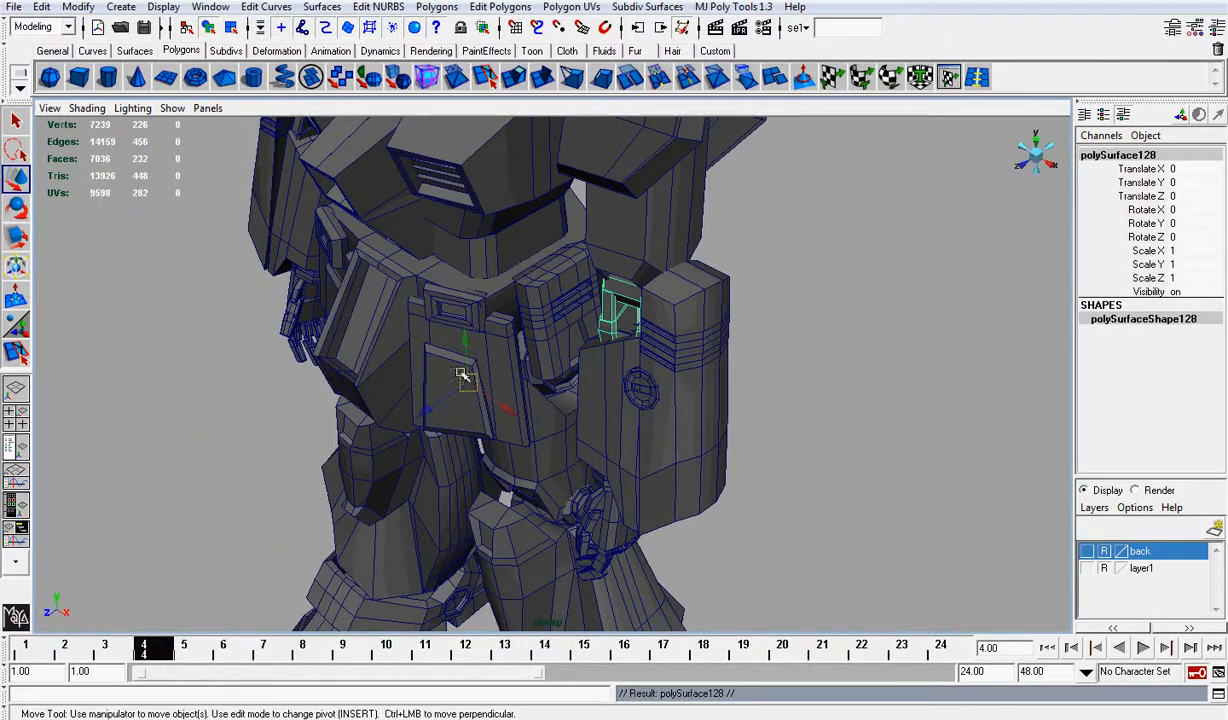
click(77, 7)
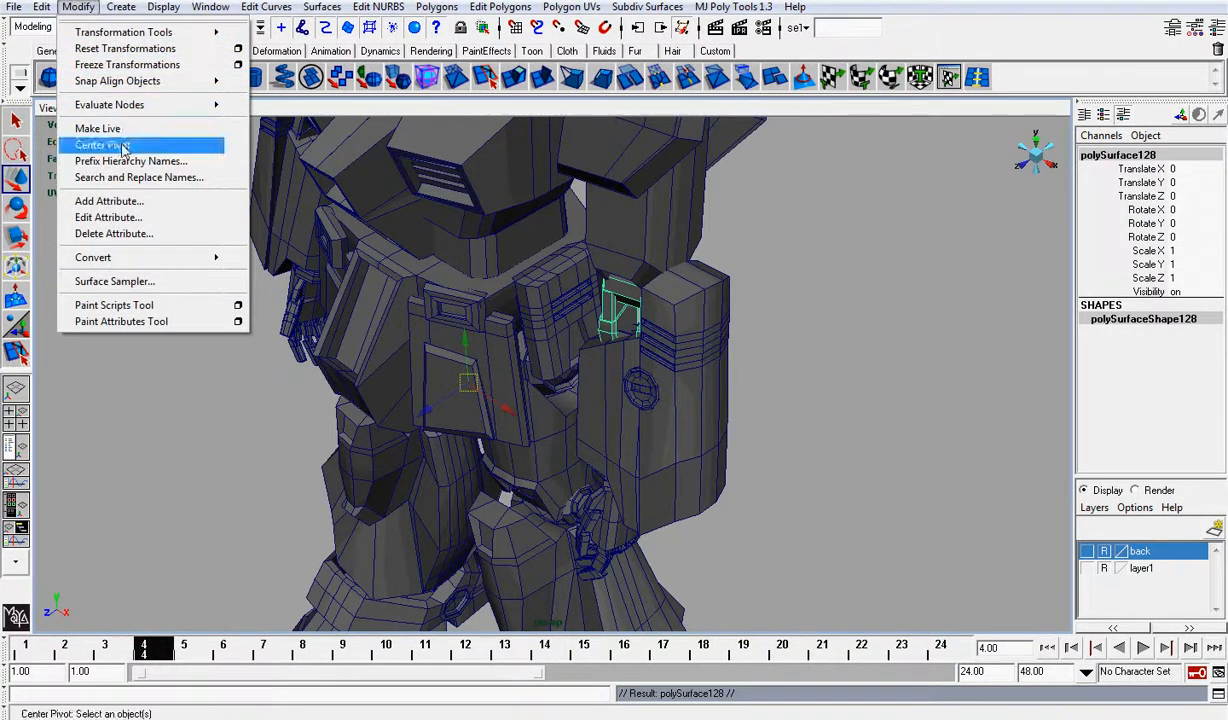
click(98, 142)
Step: Move the elbow joint copy down to knee height behind the leg, to about Translate X -2.752, Y -6.514, Z -4.019
drag(643, 266, 626, 501)
alt+drag(912, 476, 642, 450)
alt+middle_drag(598, 472, 648, 380)
scroll(648, 380, up, 4)
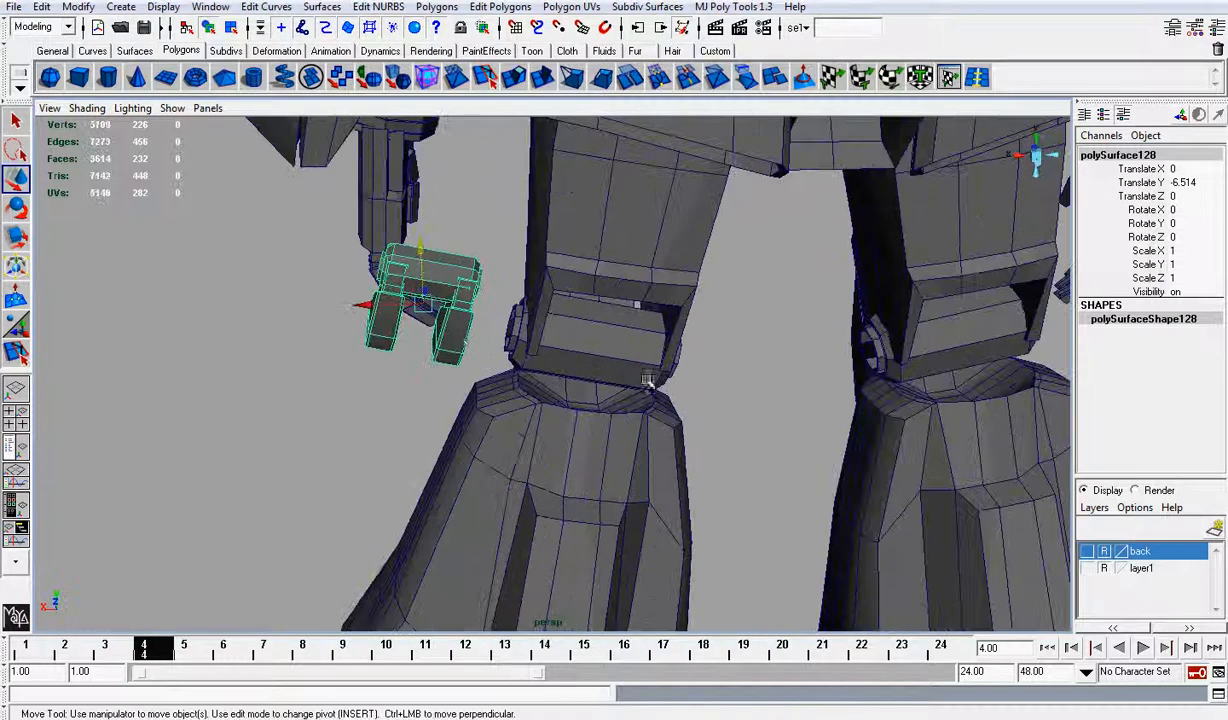
drag(364, 307, 406, 401)
drag(388, 320, 453, 293)
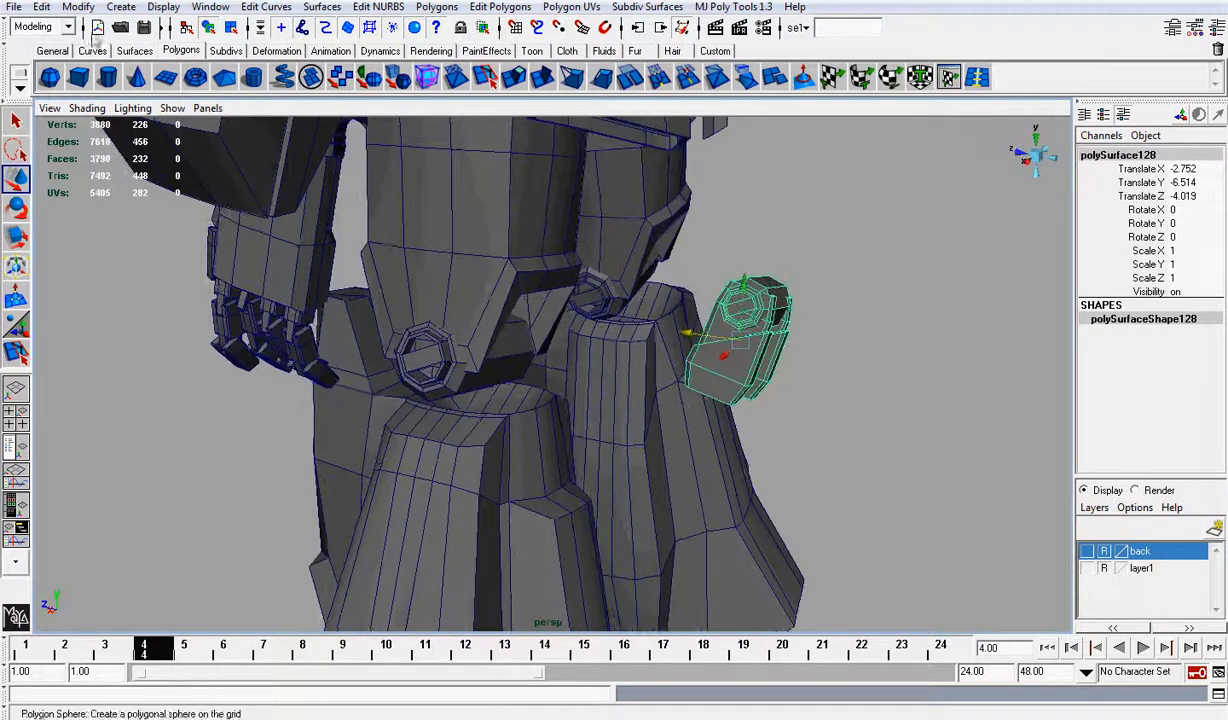
Step: Separate the elbow joint copy into its pieces and delete the round connecting piece
click(437, 7)
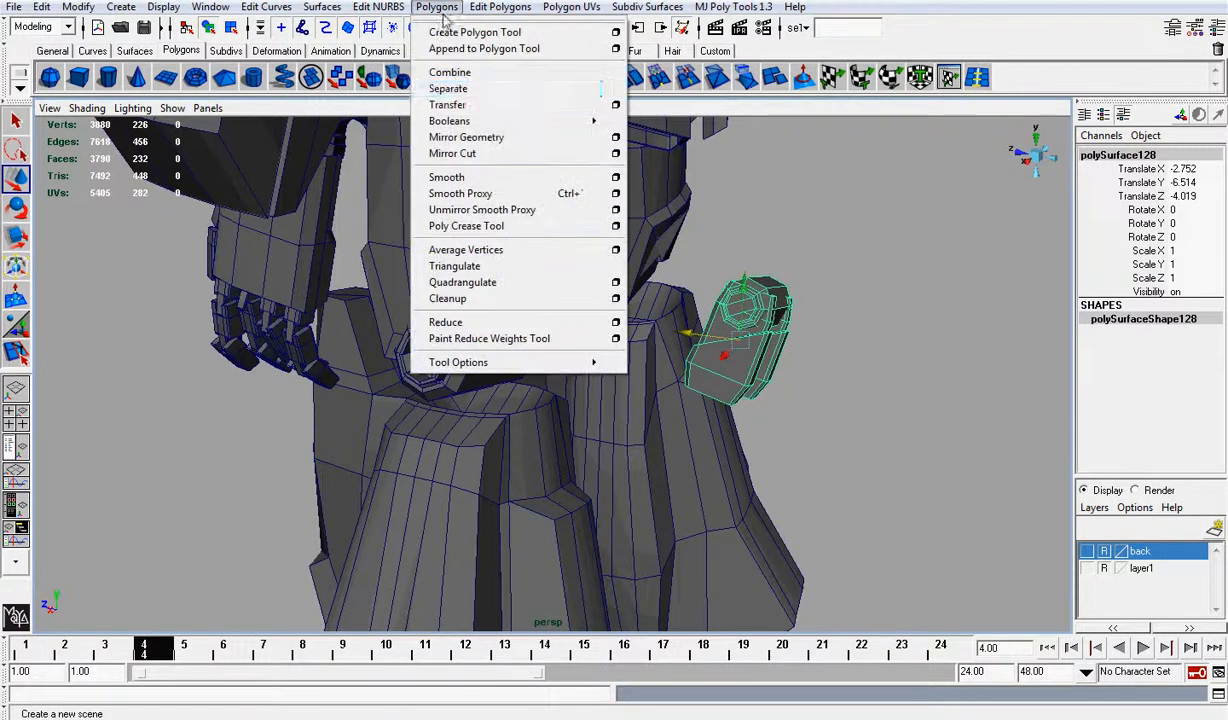
click(450, 89)
click(773, 287)
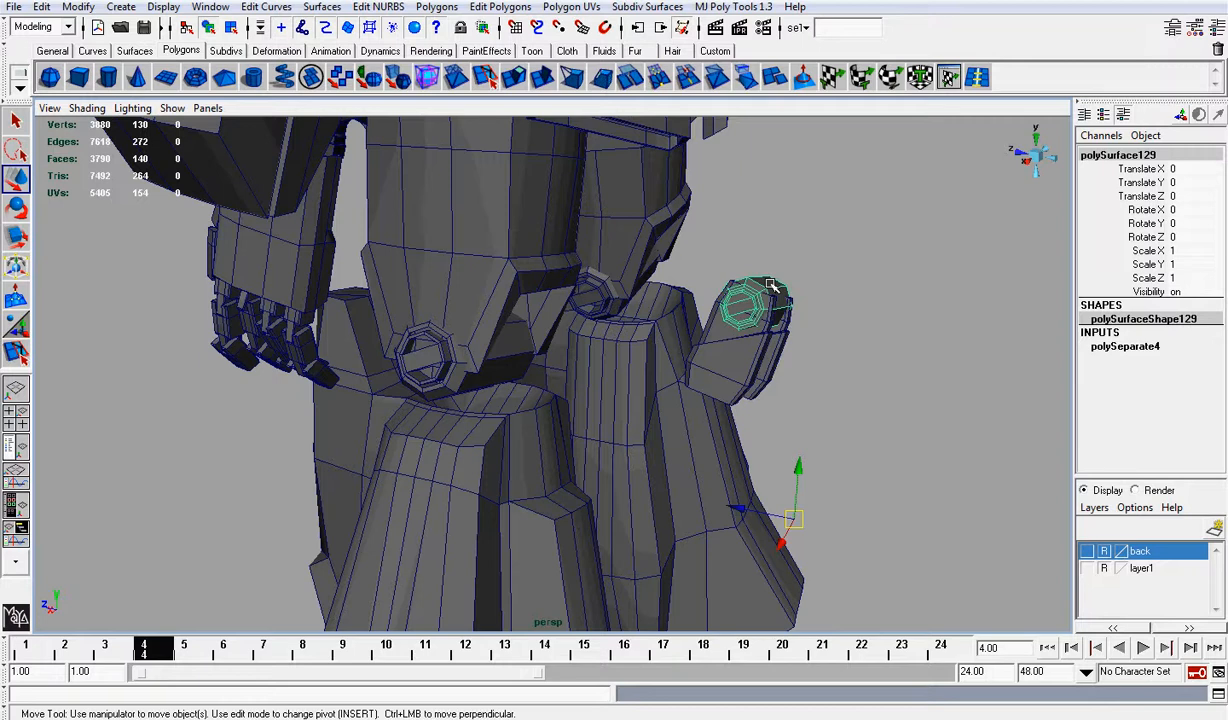
key(Delete)
Step: Select only the two remaining stepped blocks, combine them into one object and center its pivot
drag(674, 262, 766, 352)
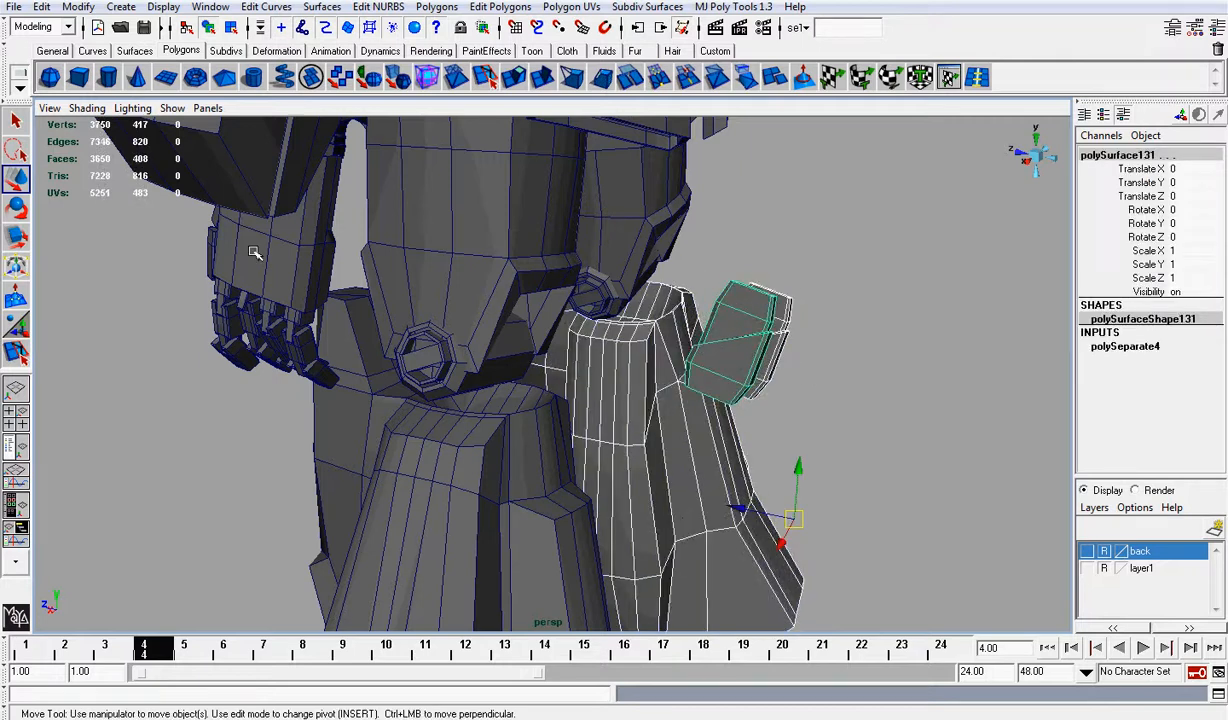
shift+click(605, 378)
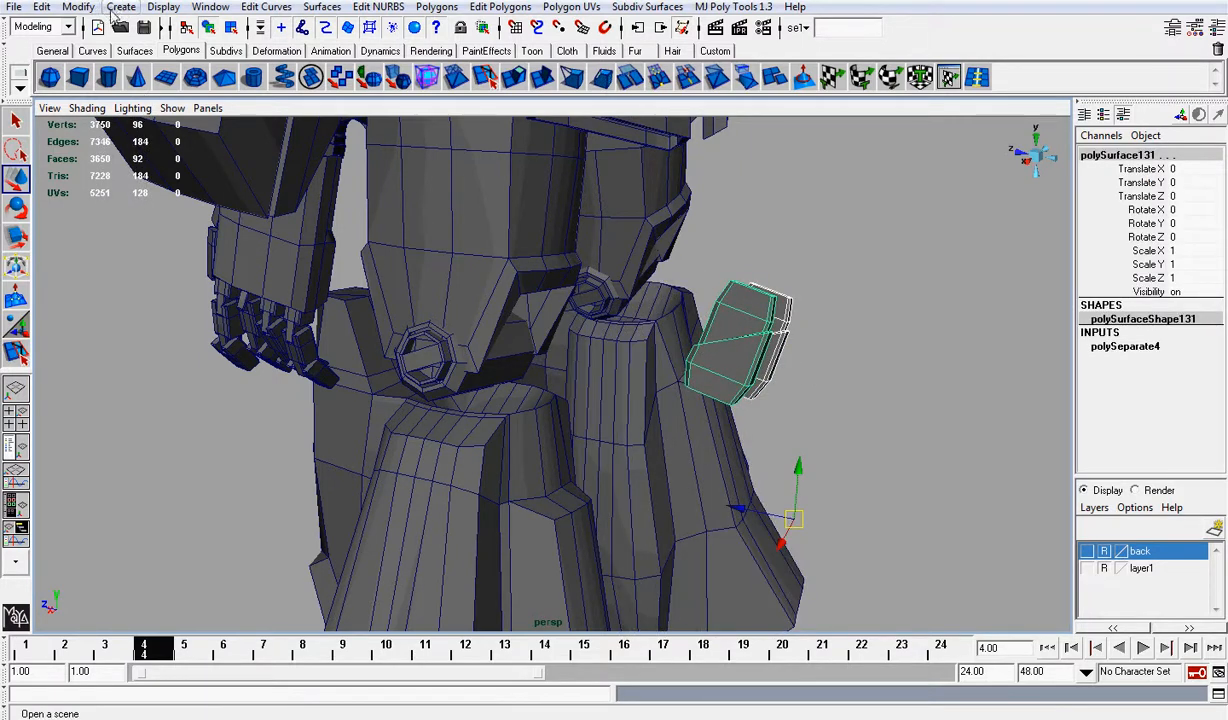
click(78, 7)
click(100, 166)
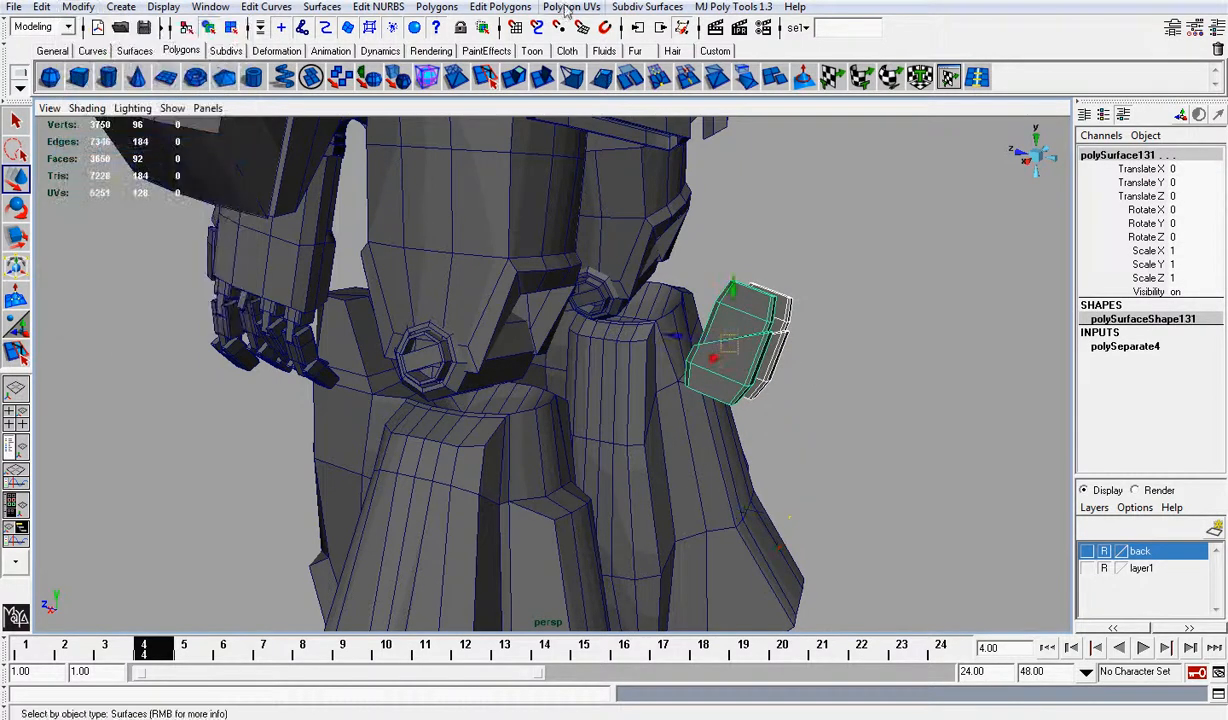
click(437, 7)
click(450, 71)
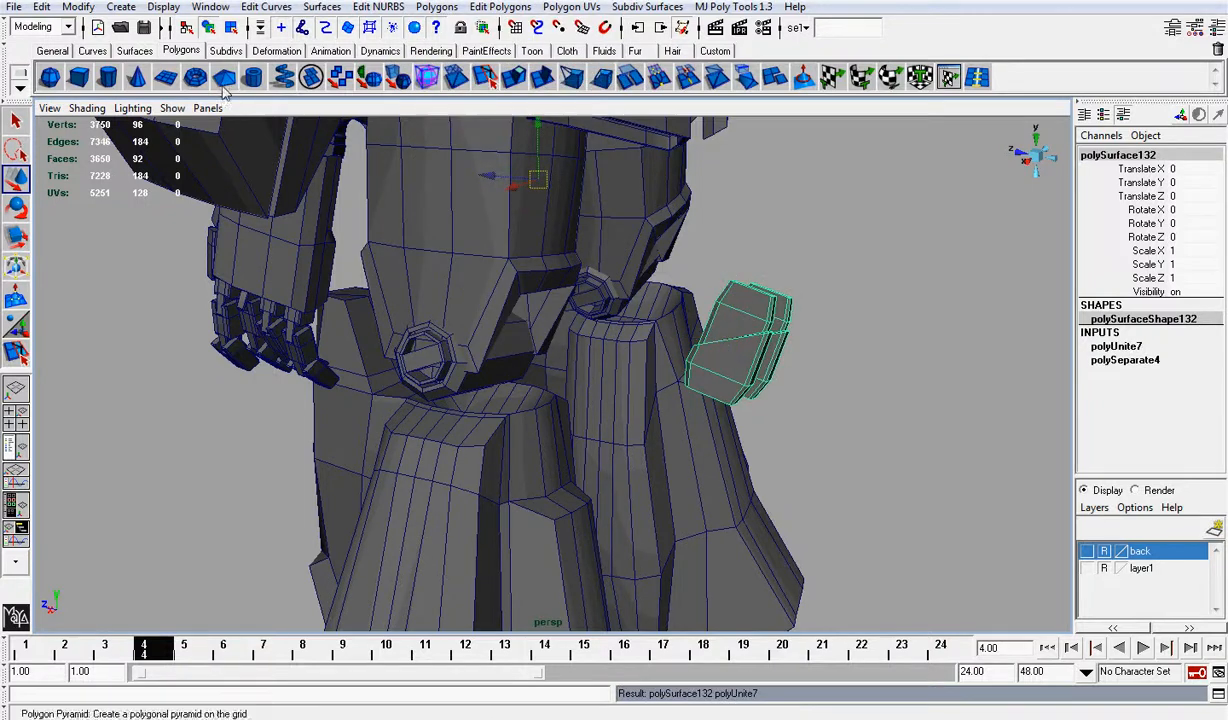
click(79, 7)
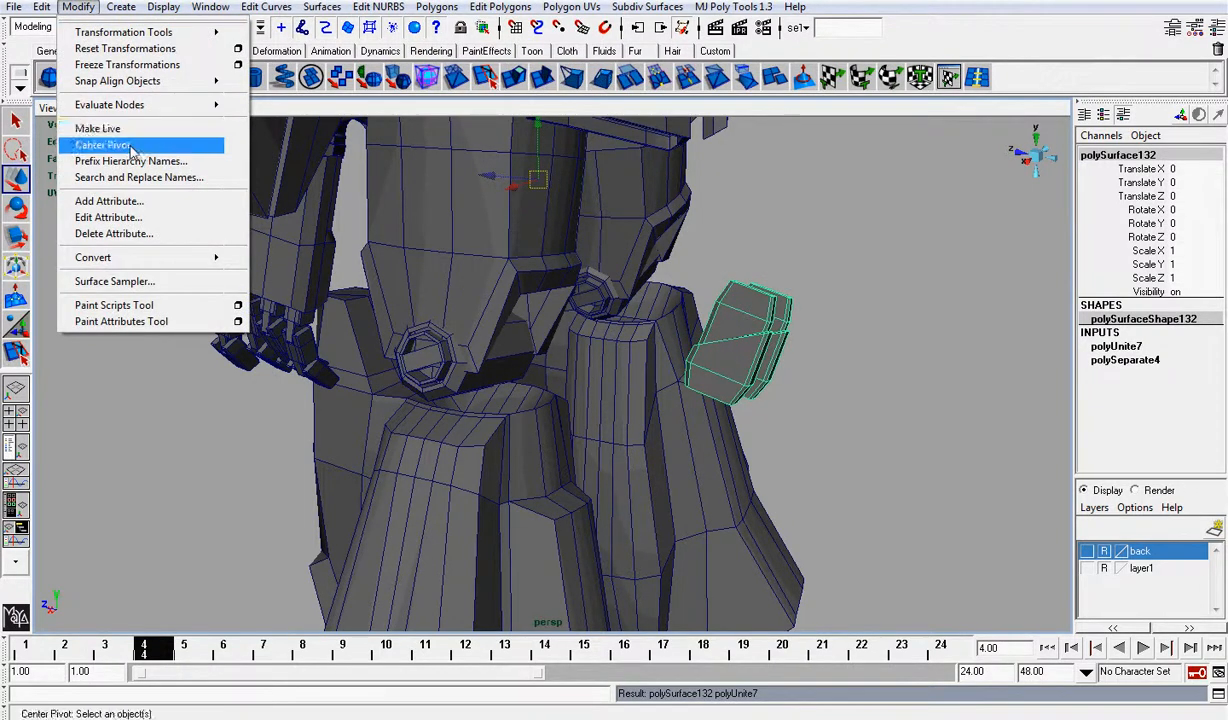
click(105, 142)
Step: Move the combined blocks forward and out beside the leg, to about Translate X 3.483 and Translate Z 3.762
click(1031, 158)
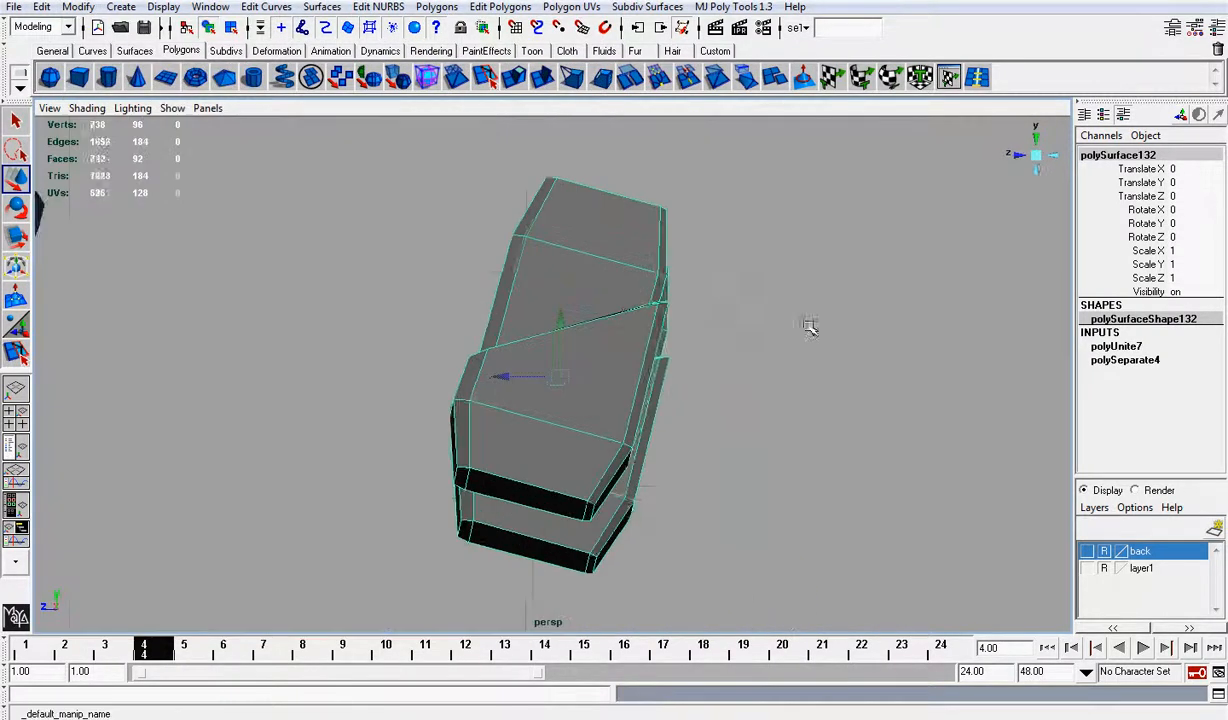
alt+right_drag(808, 326, 622, 444)
alt+middle_drag(568, 388, 670, 370)
scroll(670, 370, up, 2)
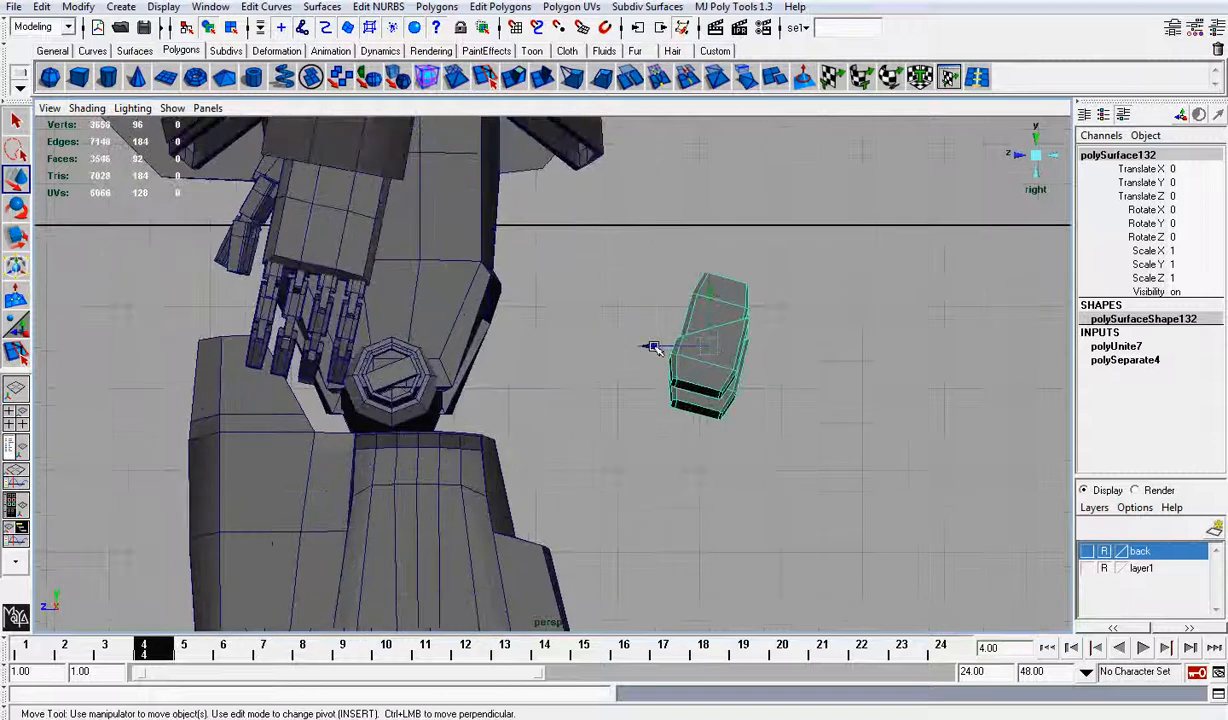
drag(653, 347, 305, 436)
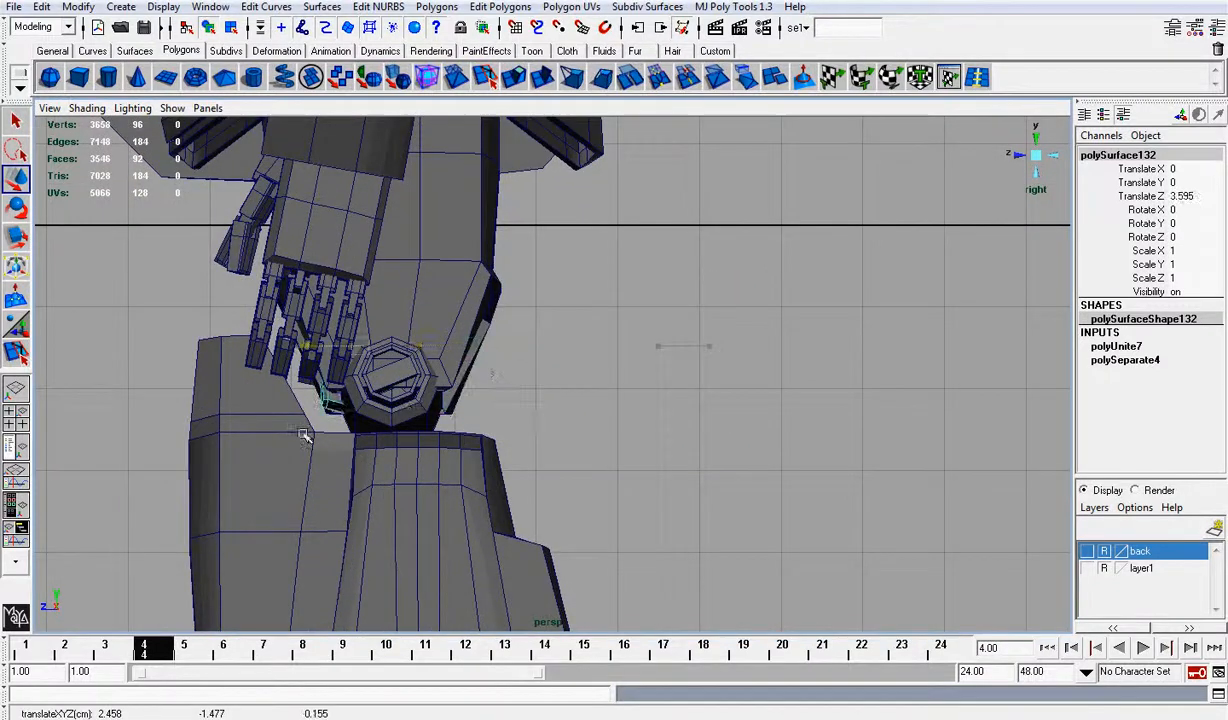
click(1052, 141)
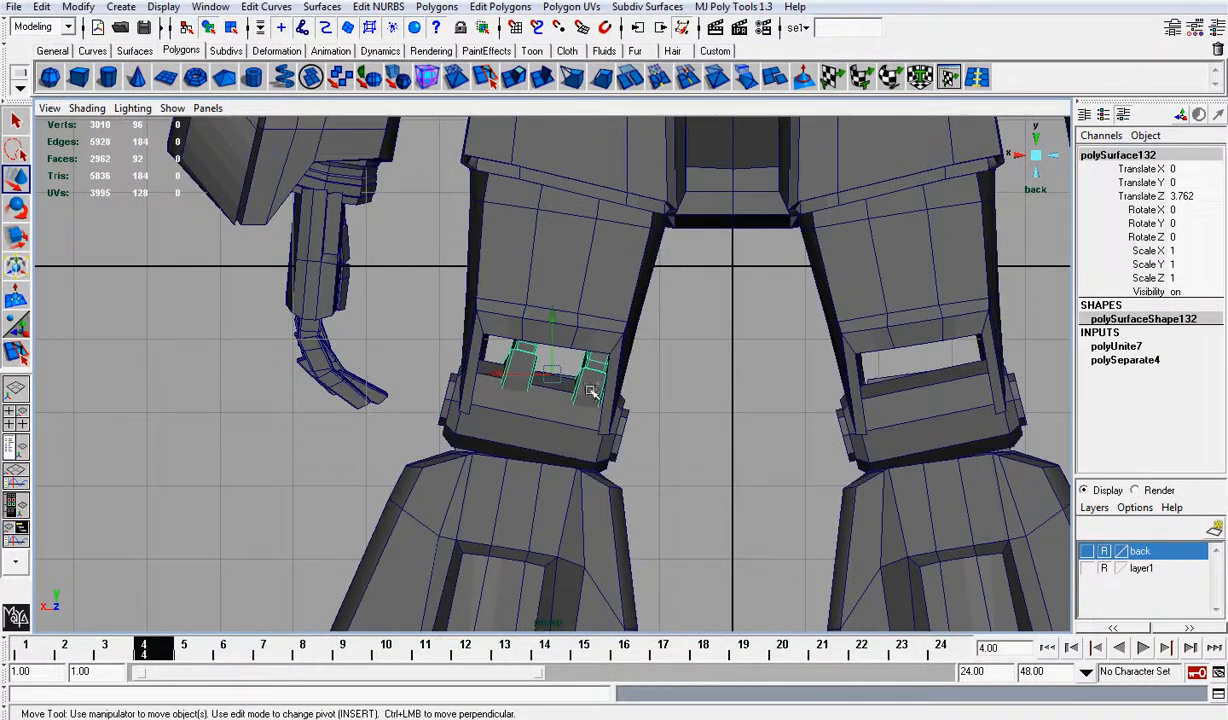
drag(500, 378, 243, 385)
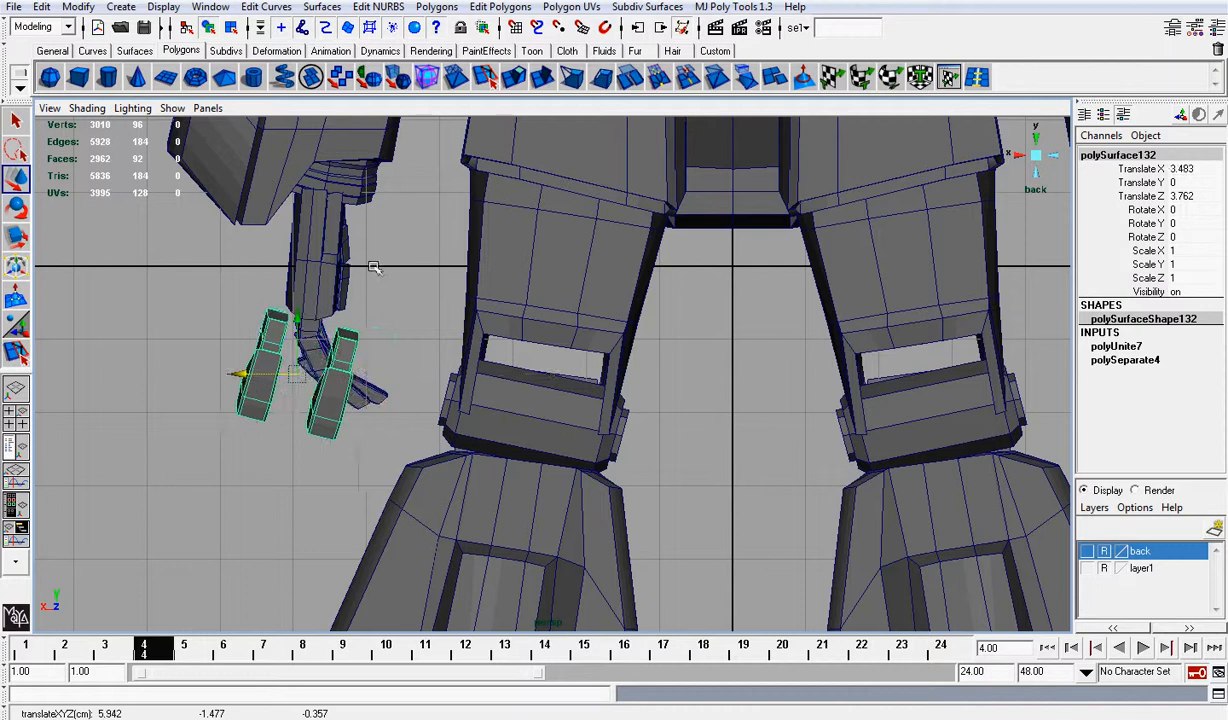
Step: Separate the two blocks, center their pivots, delete the block nearer the leg and select the outer one
click(450, 7)
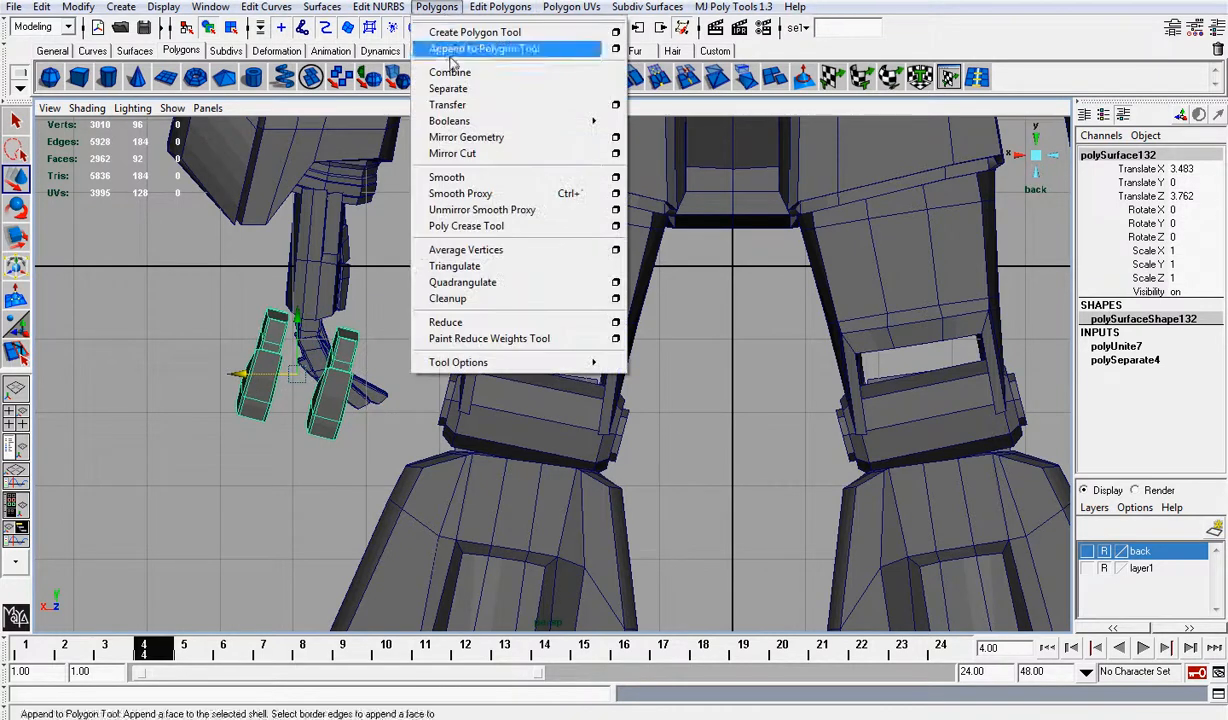
click(450, 91)
click(80, 7)
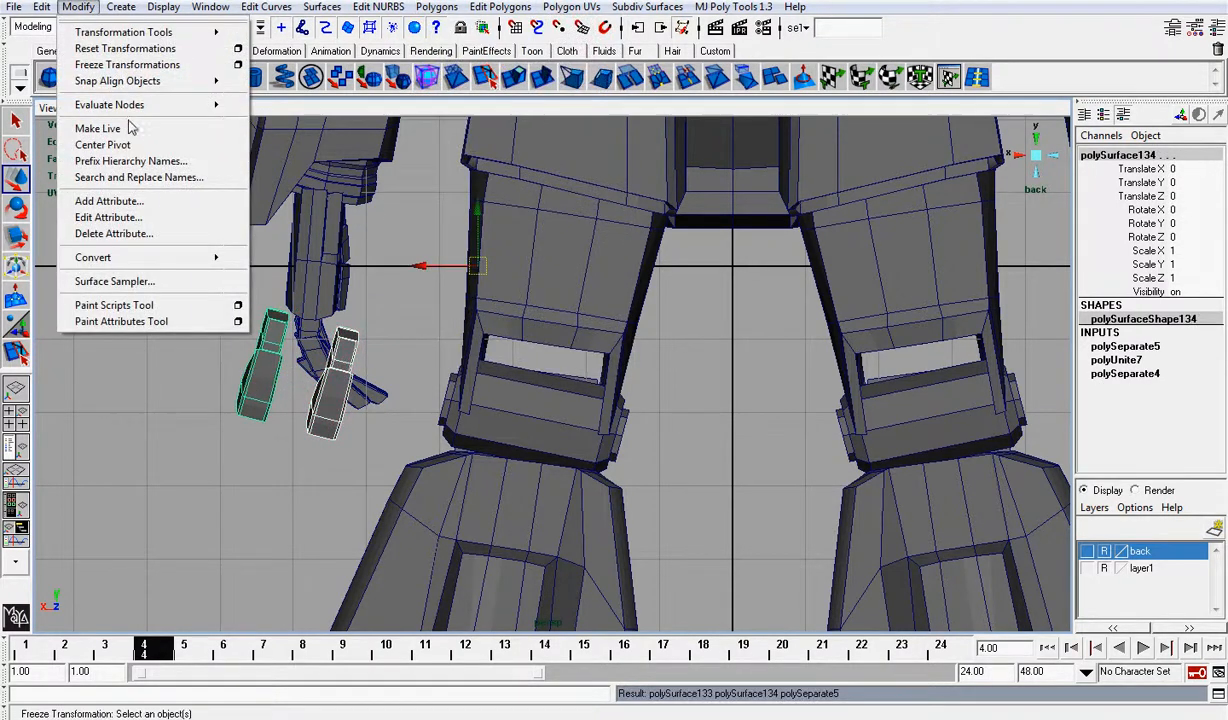
click(102, 144)
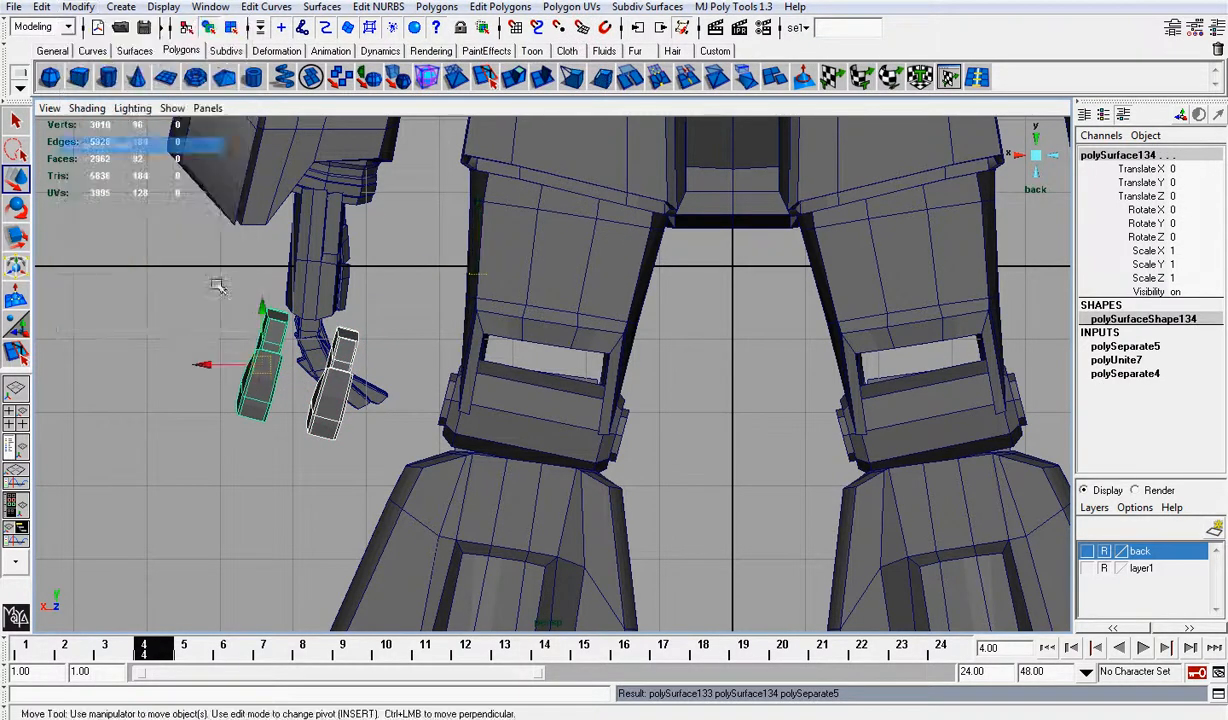
click(341, 361)
click(275, 360)
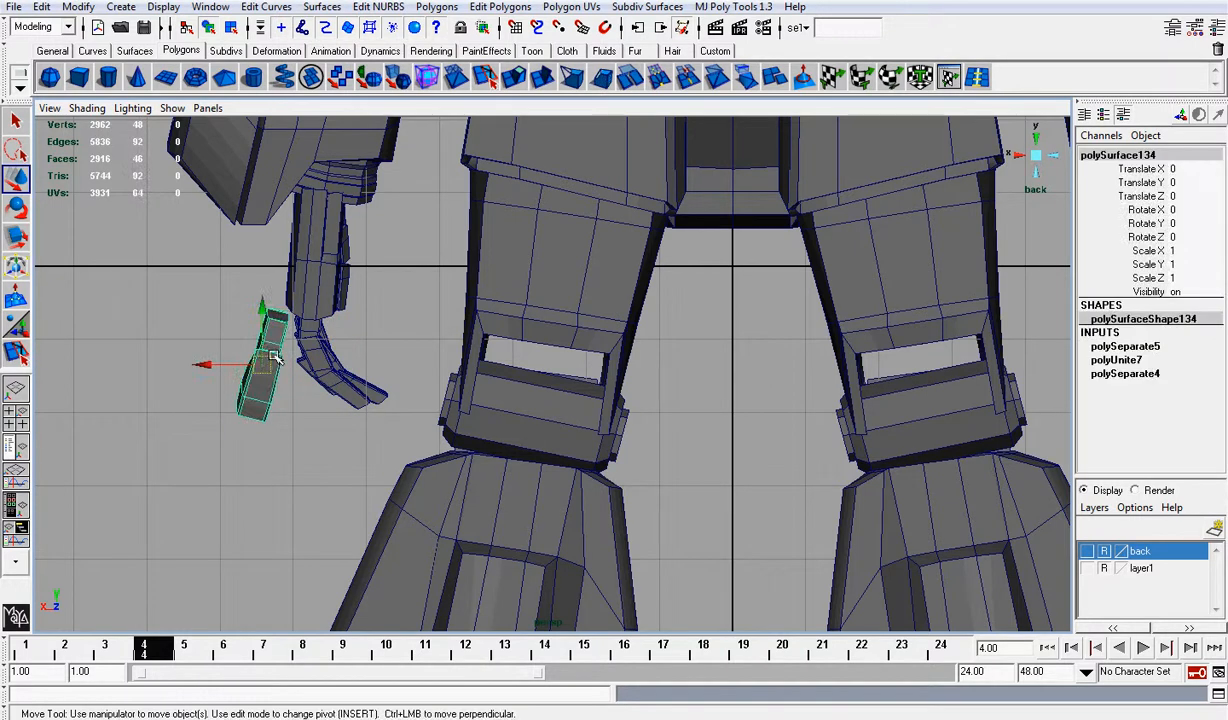
Step: Straighten the remaining block by rotating it about -14.2 in Z and -5.5 in Y, freezing transformations after each rotation
key(e)
drag(345, 320, 320, 335)
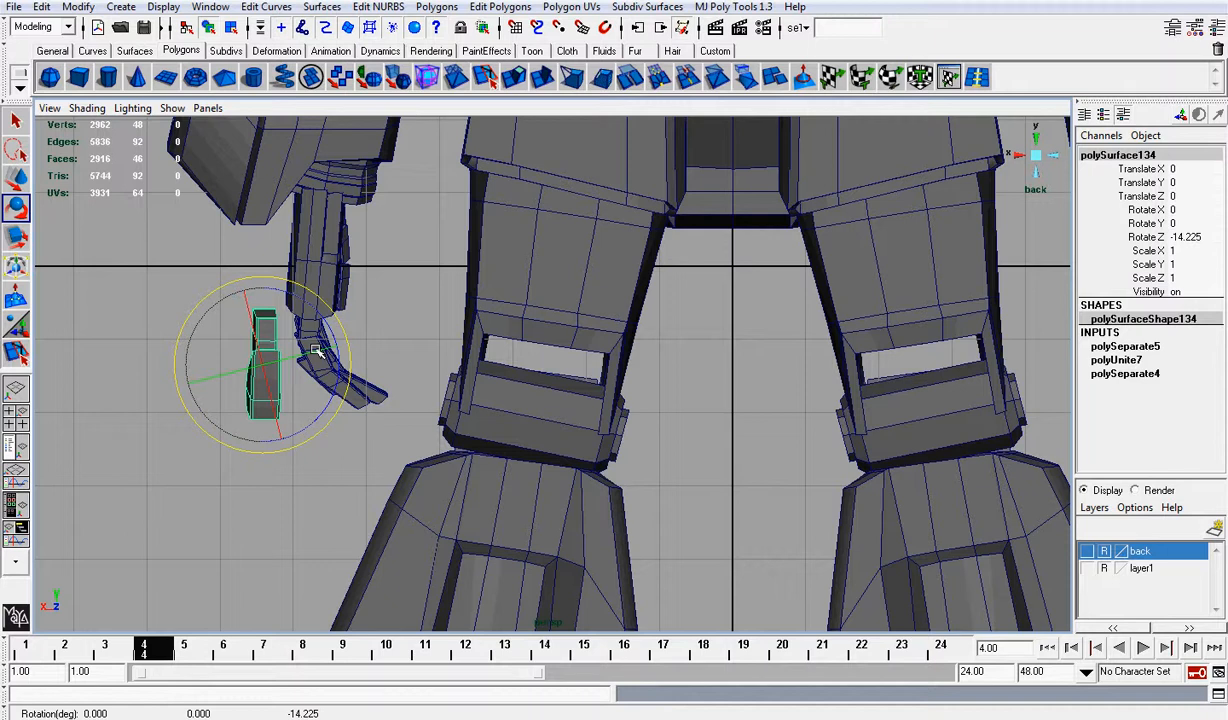
click(78, 7)
click(125, 67)
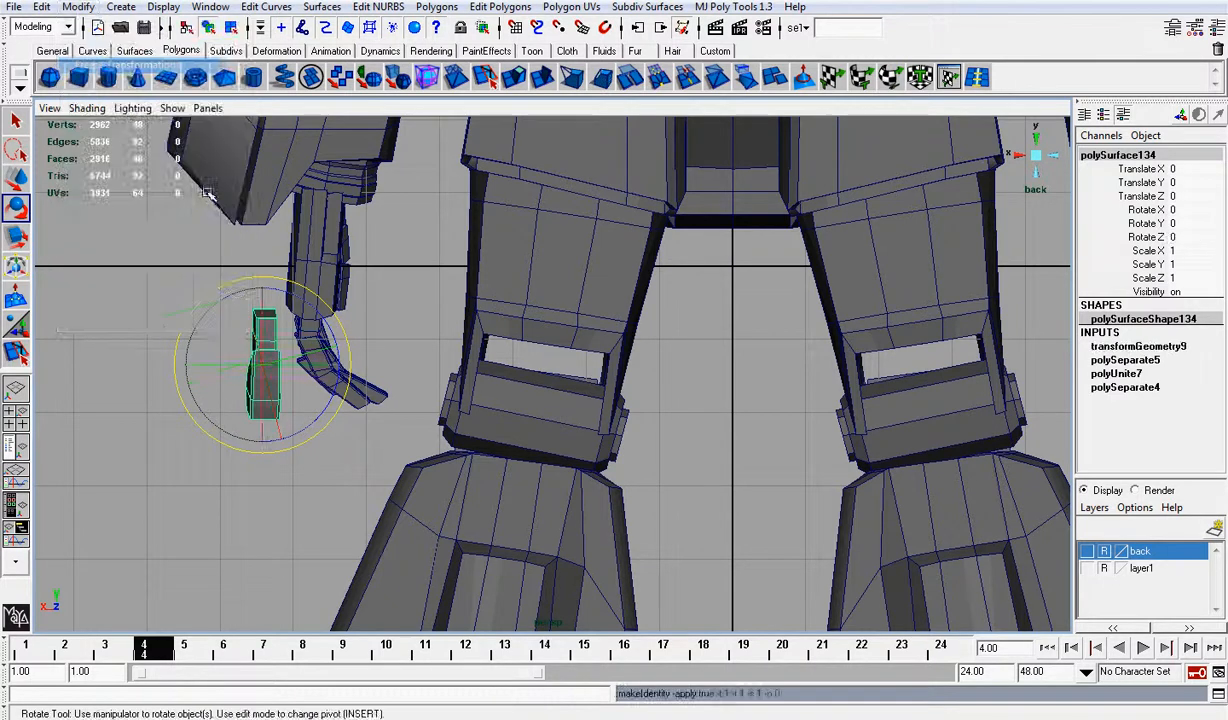
drag(312, 367, 306, 372)
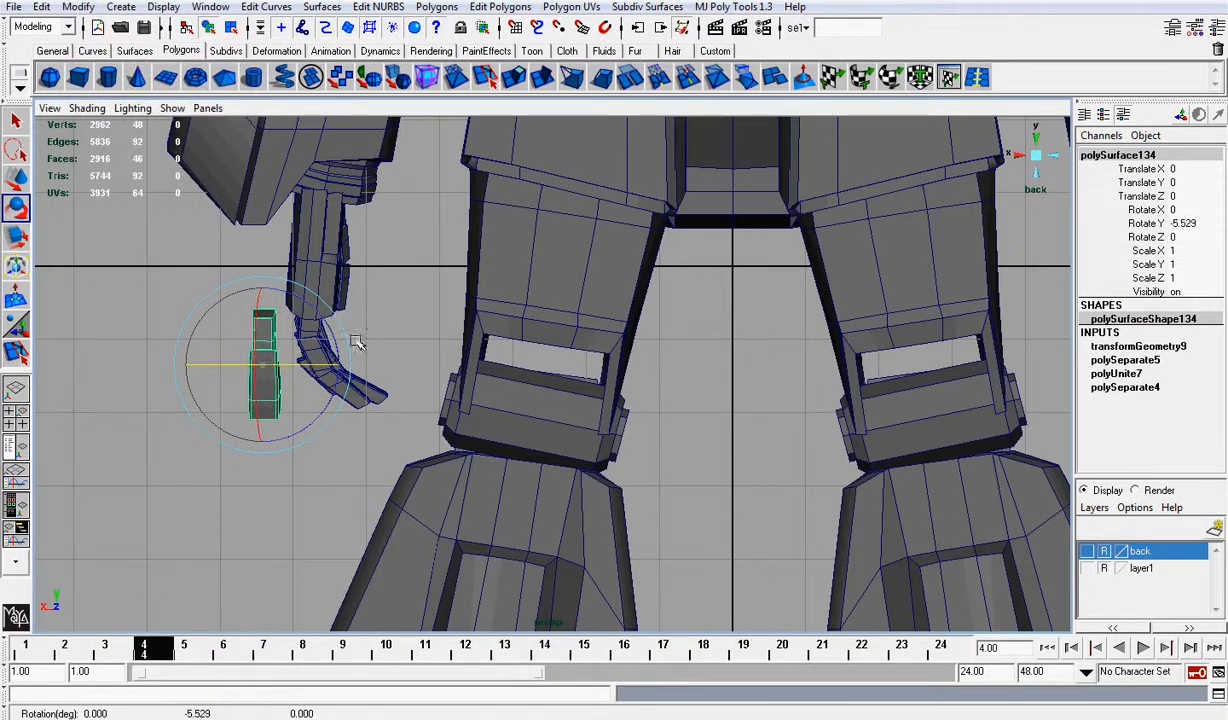
click(78, 7)
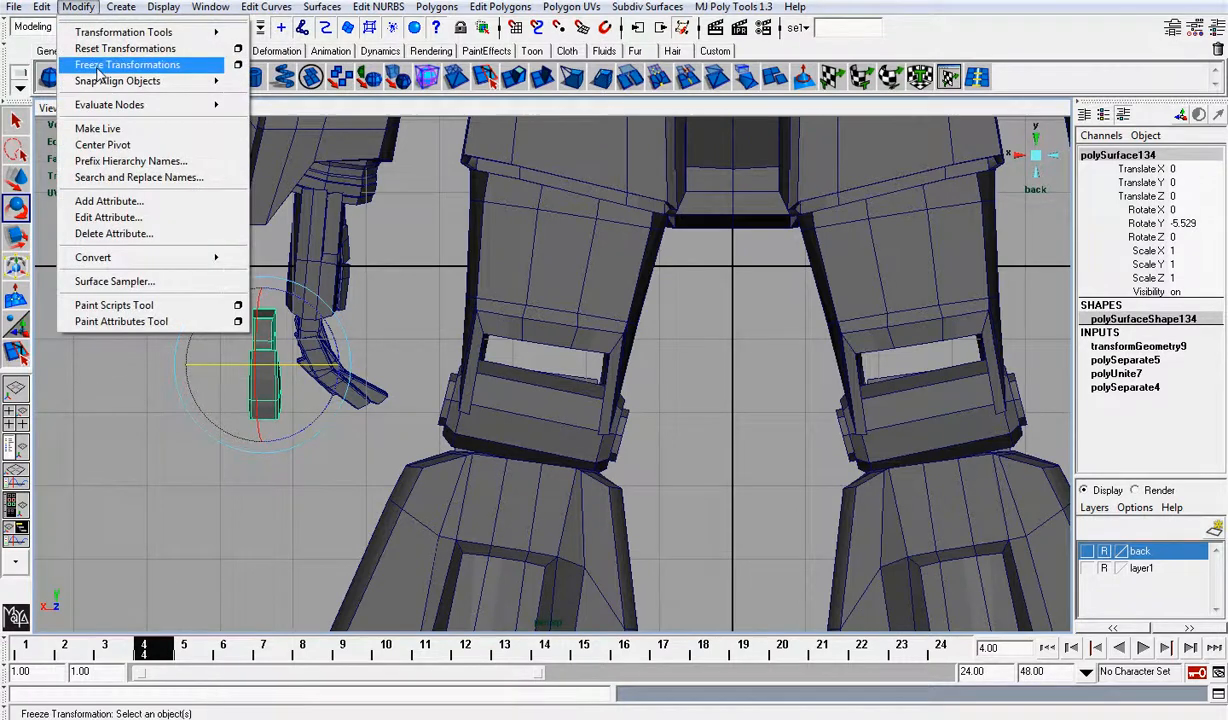
click(98, 69)
Step: Move the block next to the knee at about Translate X -2.324 and tilt it about 15.4 degrees in Z
scroll(281, 260, up, 1)
key(w)
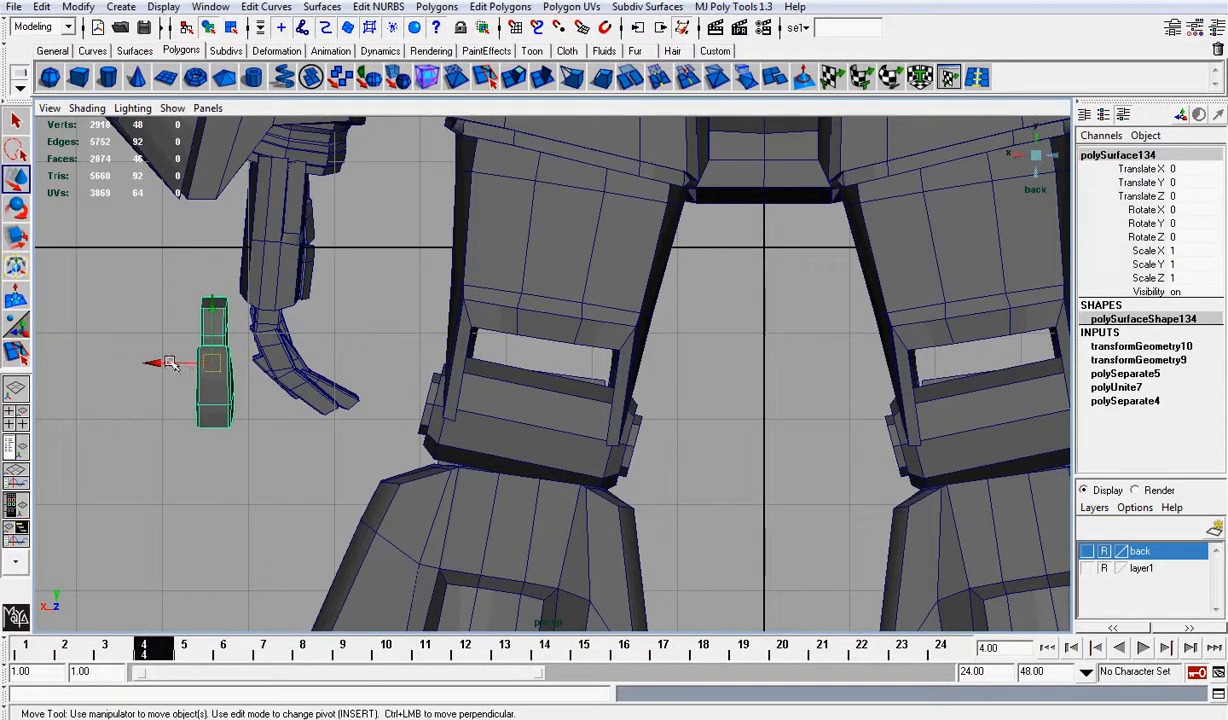
drag(170, 364, 370, 412)
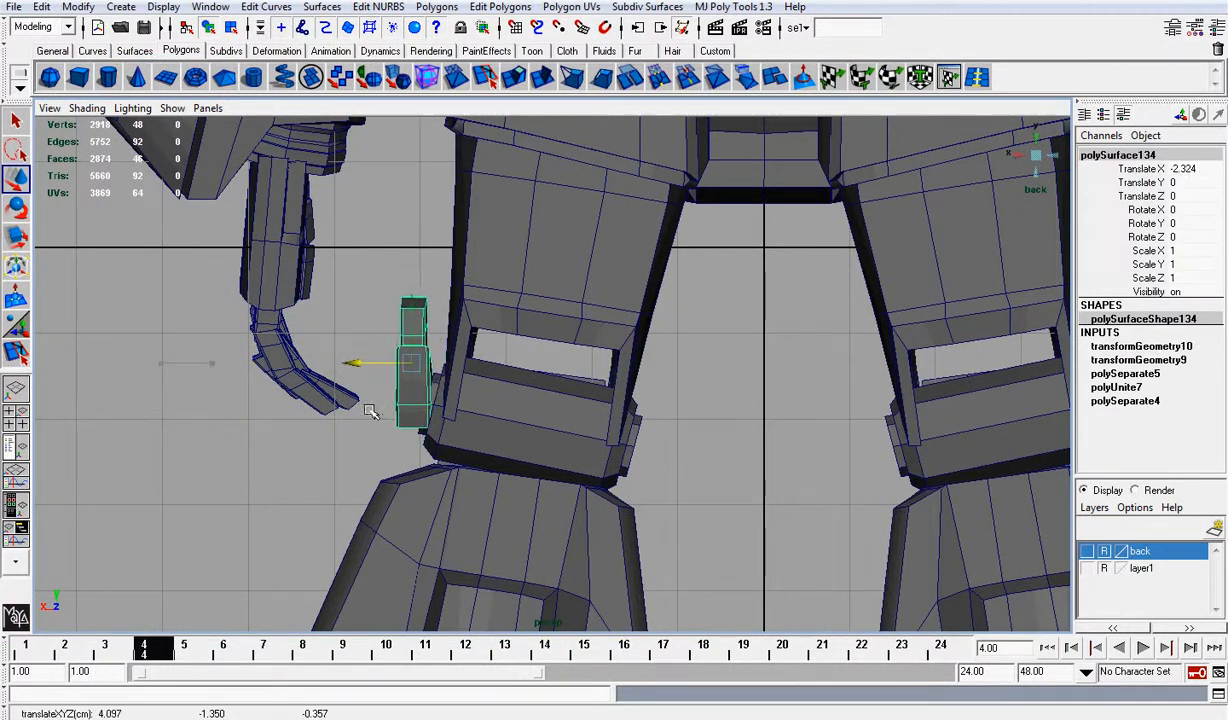
key(e)
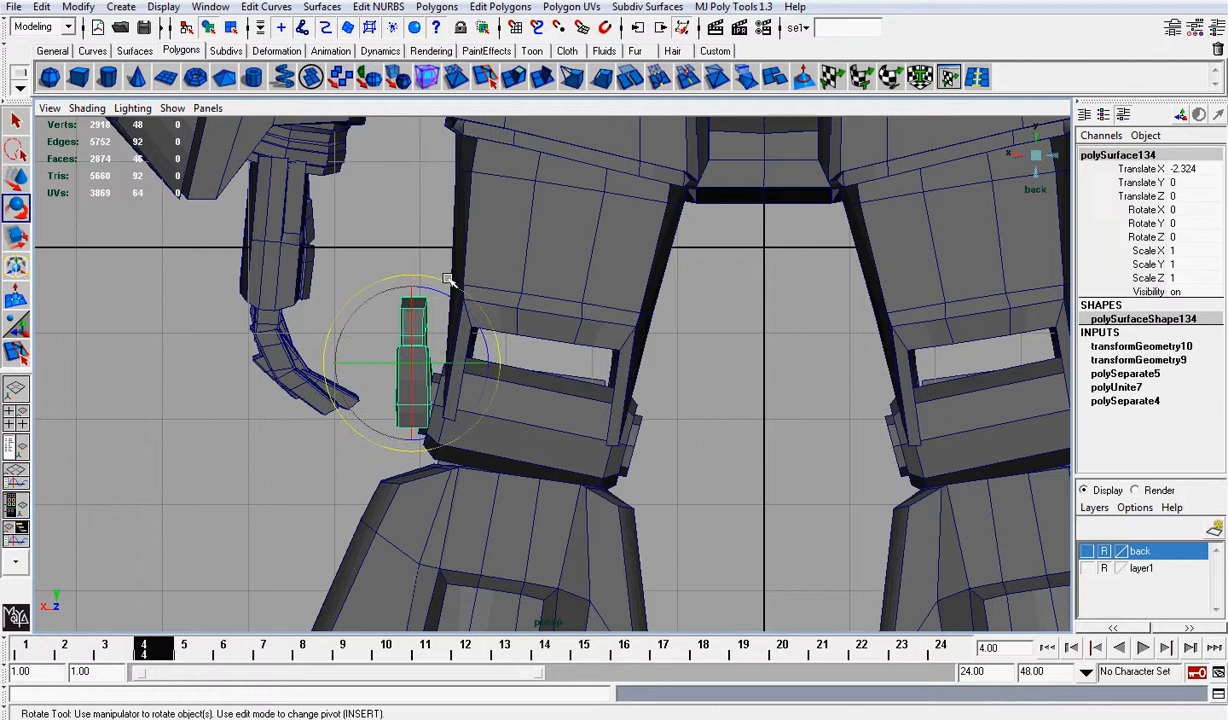
drag(448, 279, 477, 289)
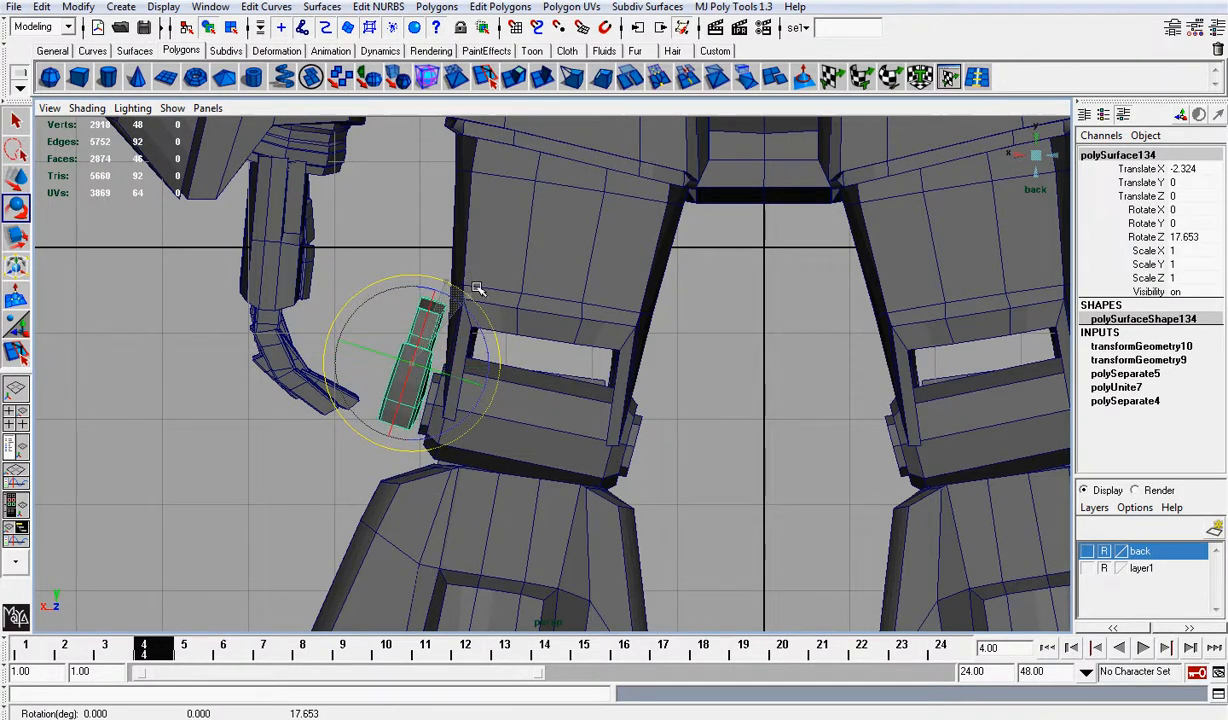
Step: Move the tilted block into the outer side of the knee opening, to about Translate X -3.005 and Y -0.866
key(w)
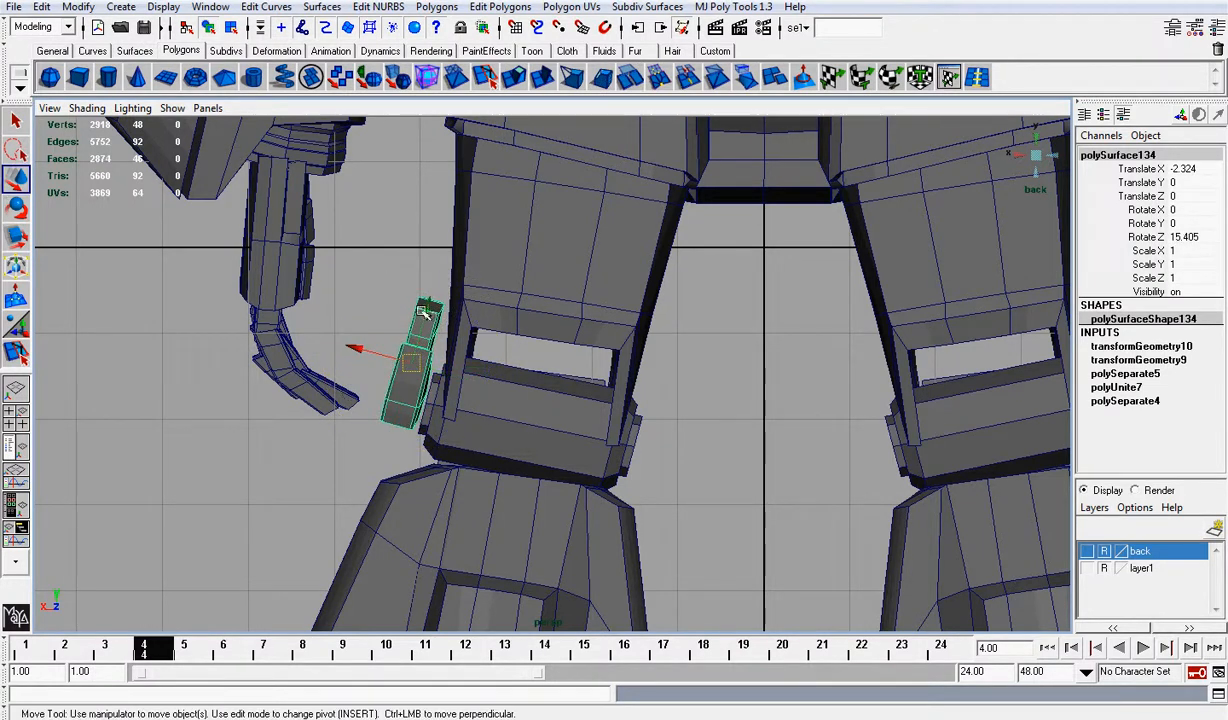
middle_drag(423, 310, 392, 413)
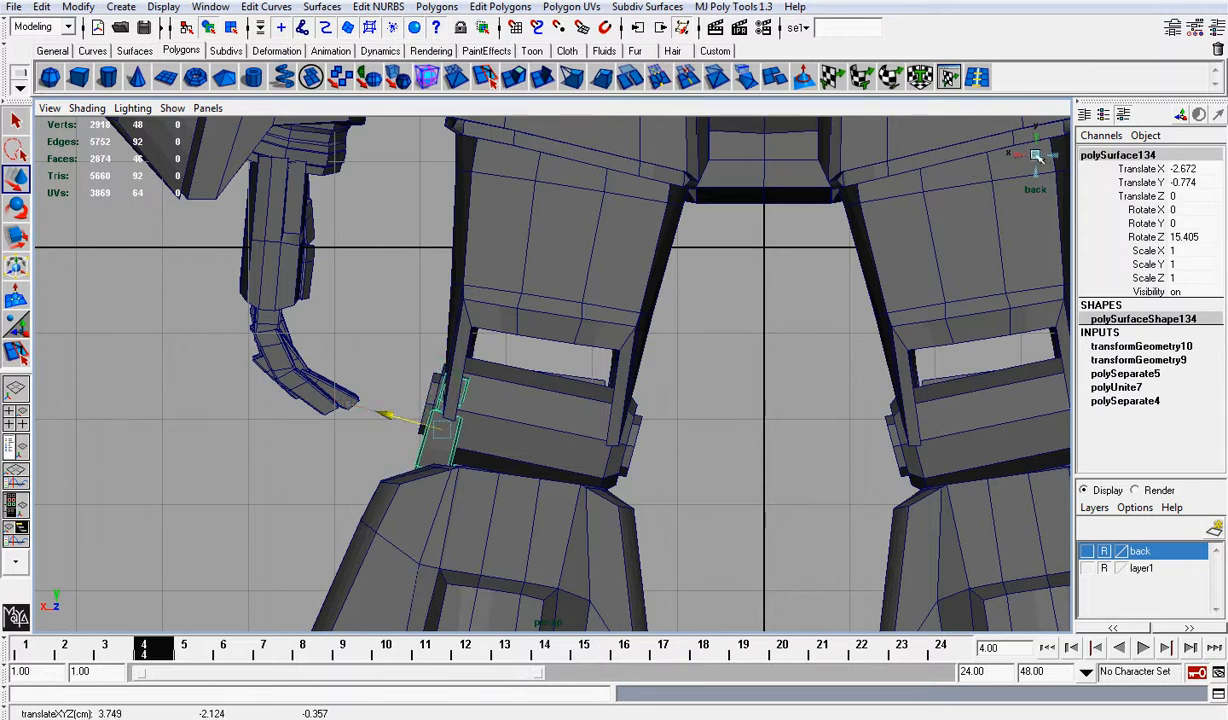
alt+drag(392, 413, 655, 352)
mouse_move(590, 357)
middle_down()
mouse_move(568, 370)
mouse_move(590, 368)
middle_up()
alt+drag(590, 368, 226, 343)
Step: Rotate the knee block to about 10.97 in Z to follow the leg and scale it uniformly to about 1.255
key(e)
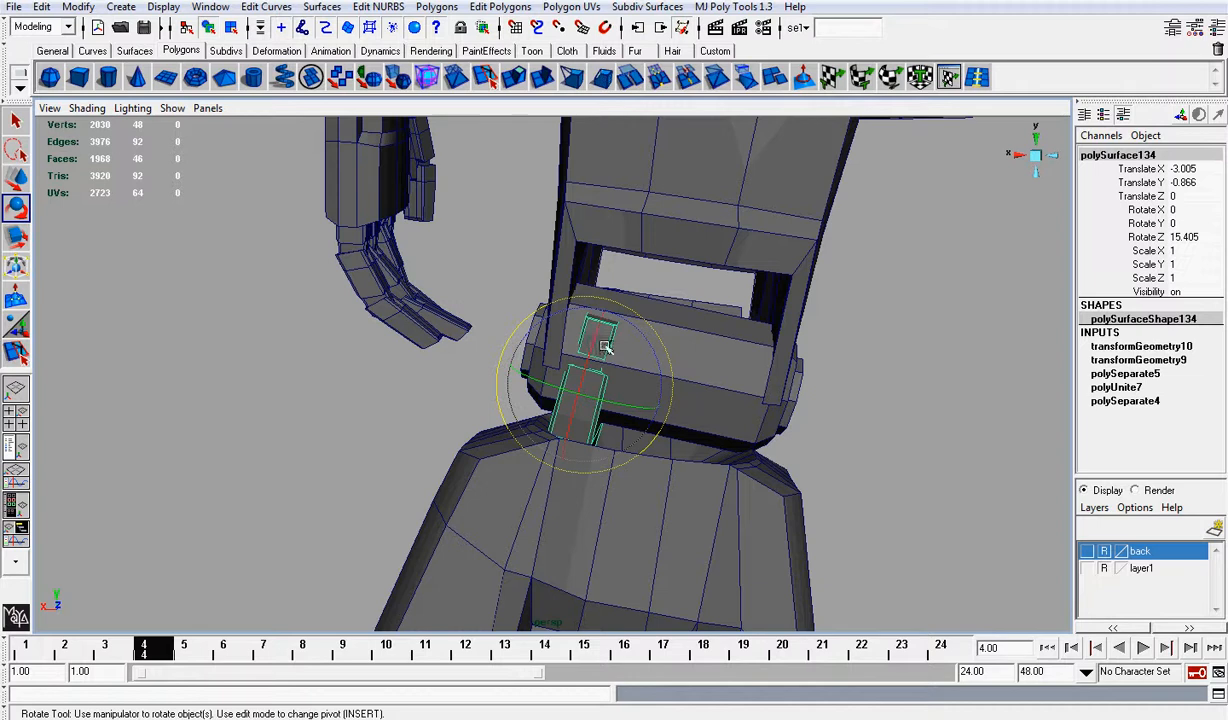
click(676, 385)
mouse_move(675, 380)
mouse_down()
mouse_move(630, 364)
mouse_move(652, 375)
mouse_up()
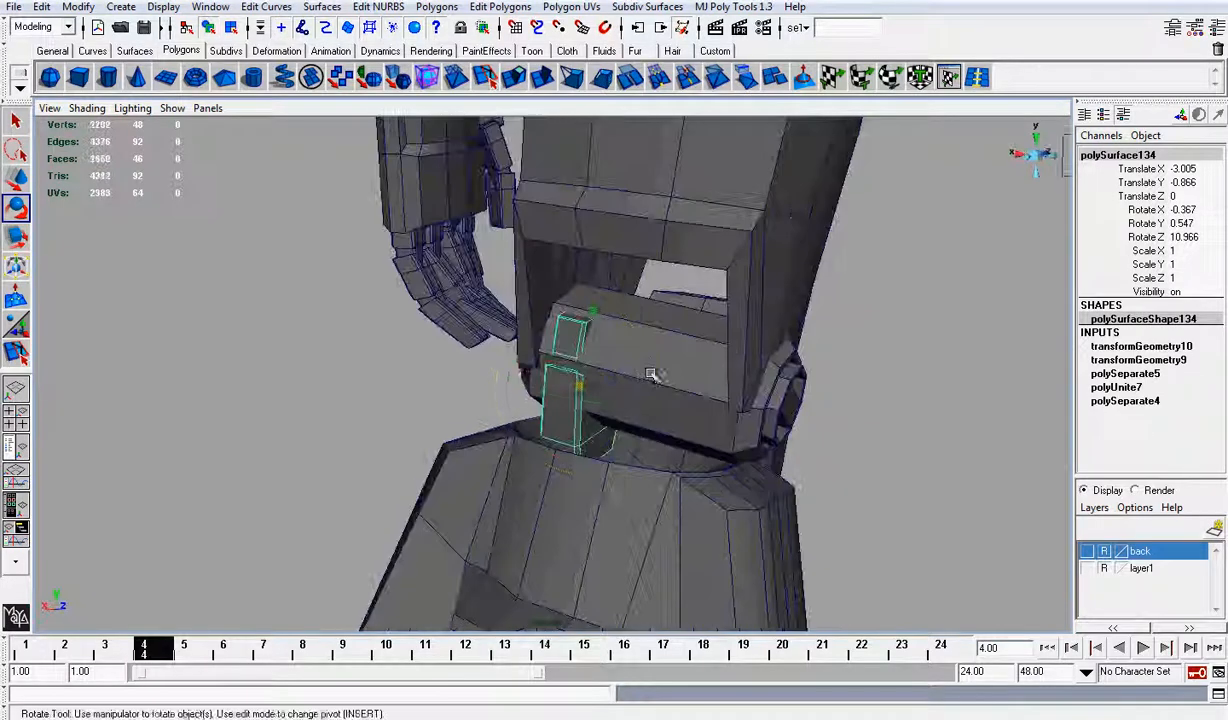
key(r)
drag(576, 386, 650, 378)
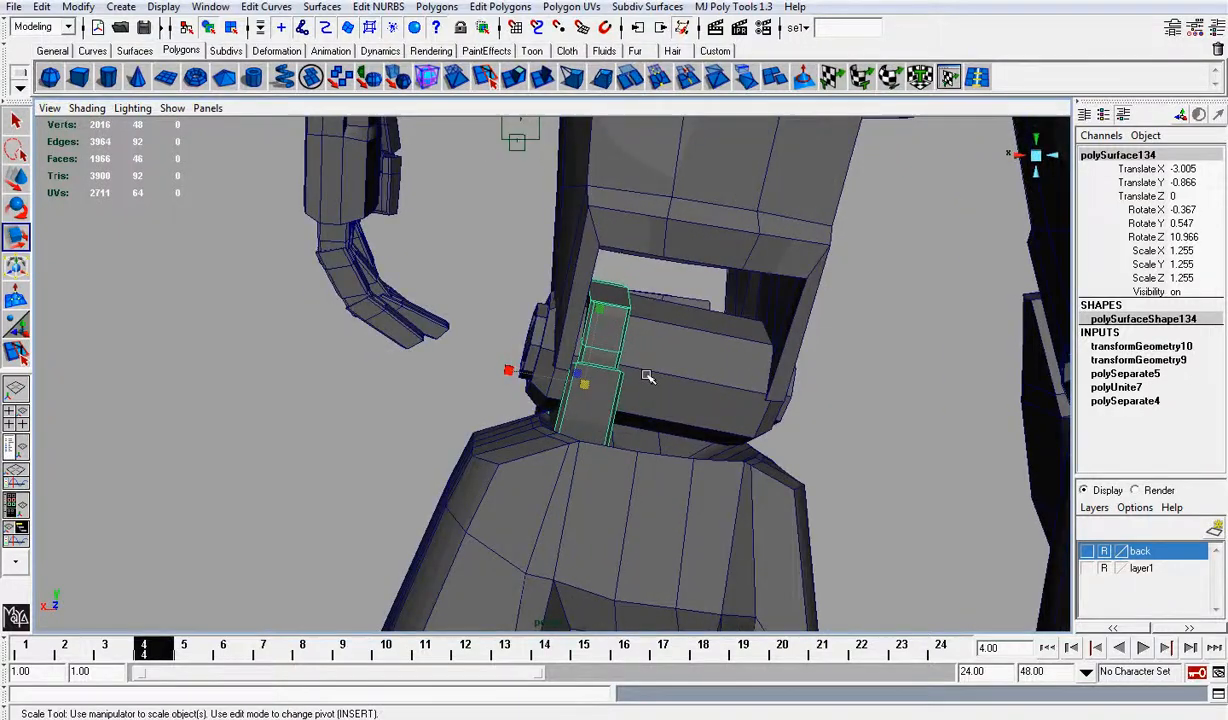
Step: Duplicate the knee block twice, placing one copy at the knee's inner side and the other midway between the two blocks
key(ctrl+d)
key(w)
drag(536, 375, 658, 356)
scroll(665, 396, down, 6)
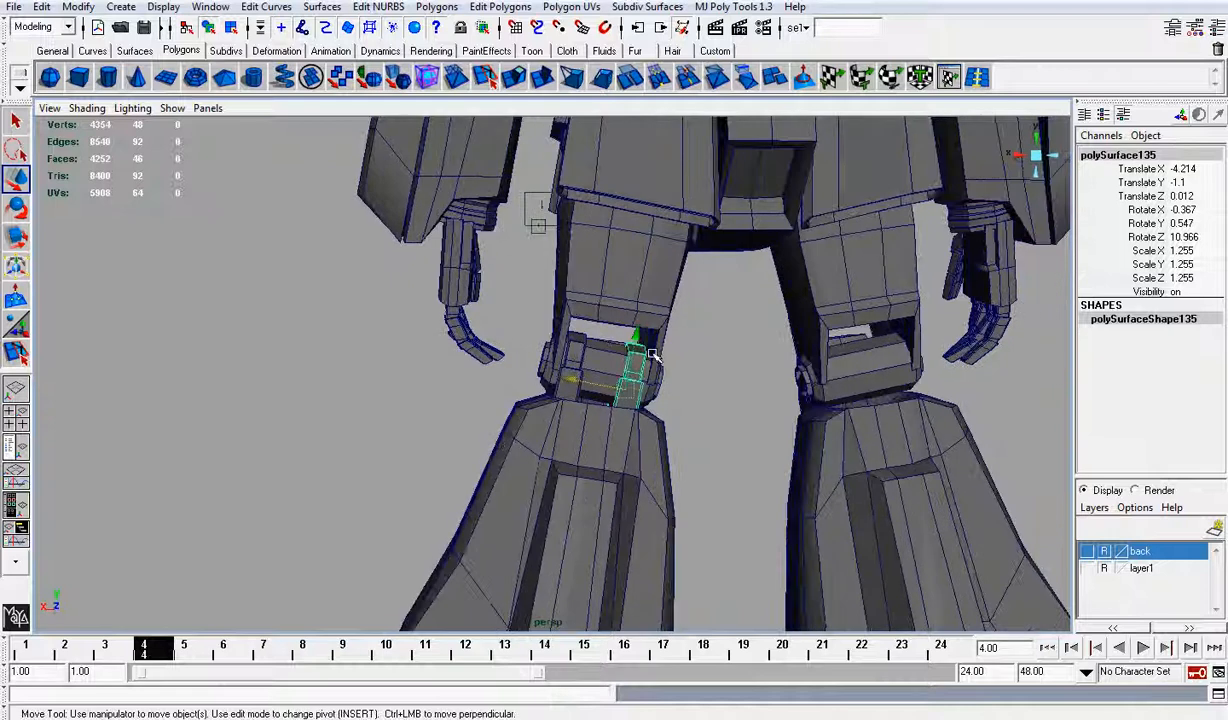
key(ctrl+d)
drag(592, 382, 562, 385)
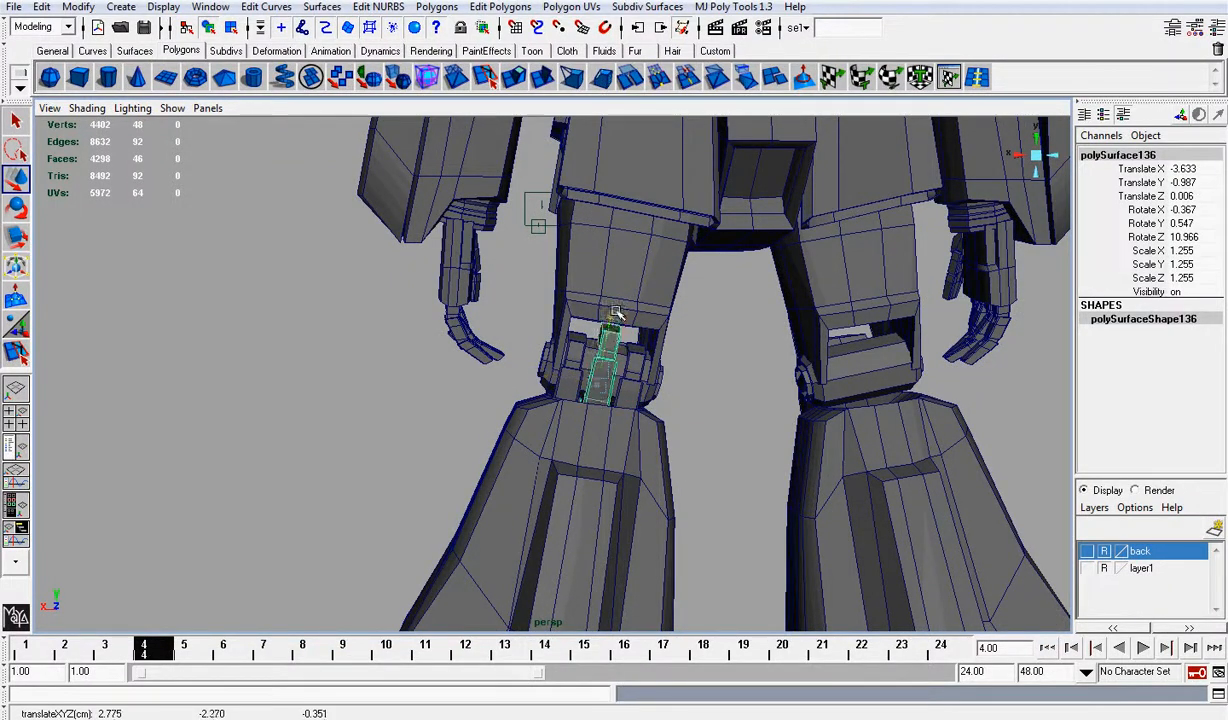
Step: Move the middle knee block up between the two outer blocks, to about Translate X -3.838 and Y 0.073
drag(616, 313, 643, 310)
click(356, 392)
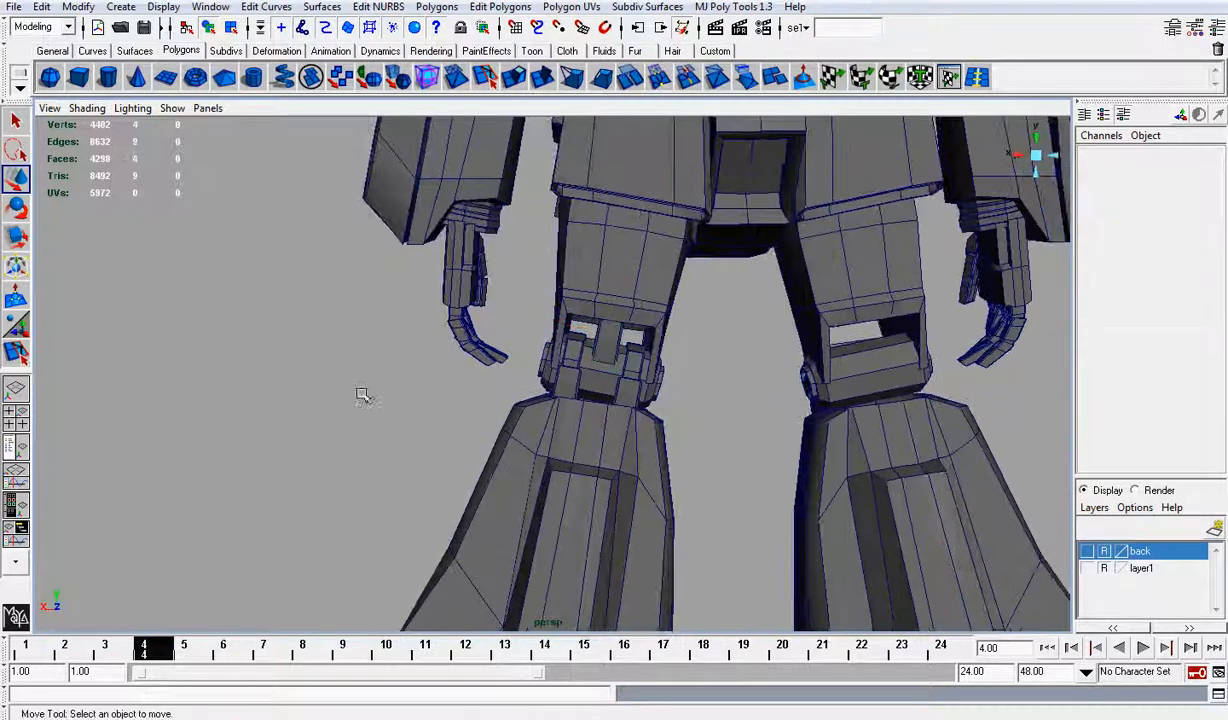
alt+drag(356, 392, 155, 368)
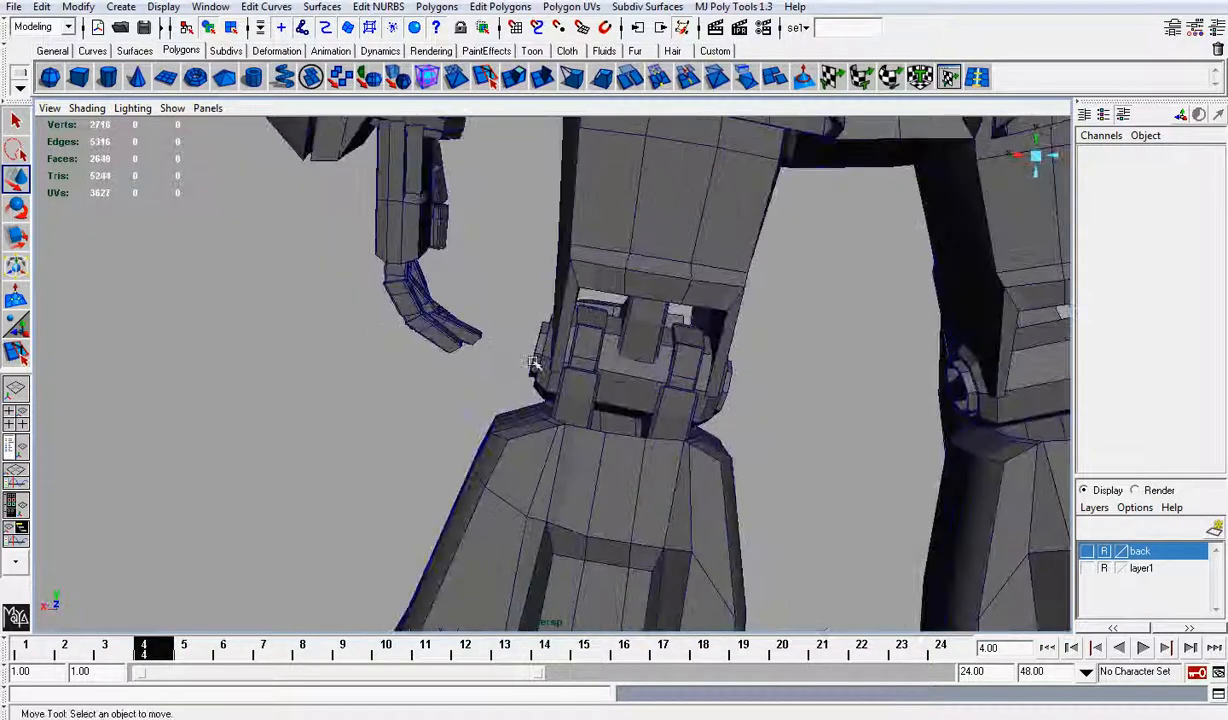
Step: Combine the knee joint piece with its three stepped blocks into one mesh
click(563, 370)
shift+click(644, 326)
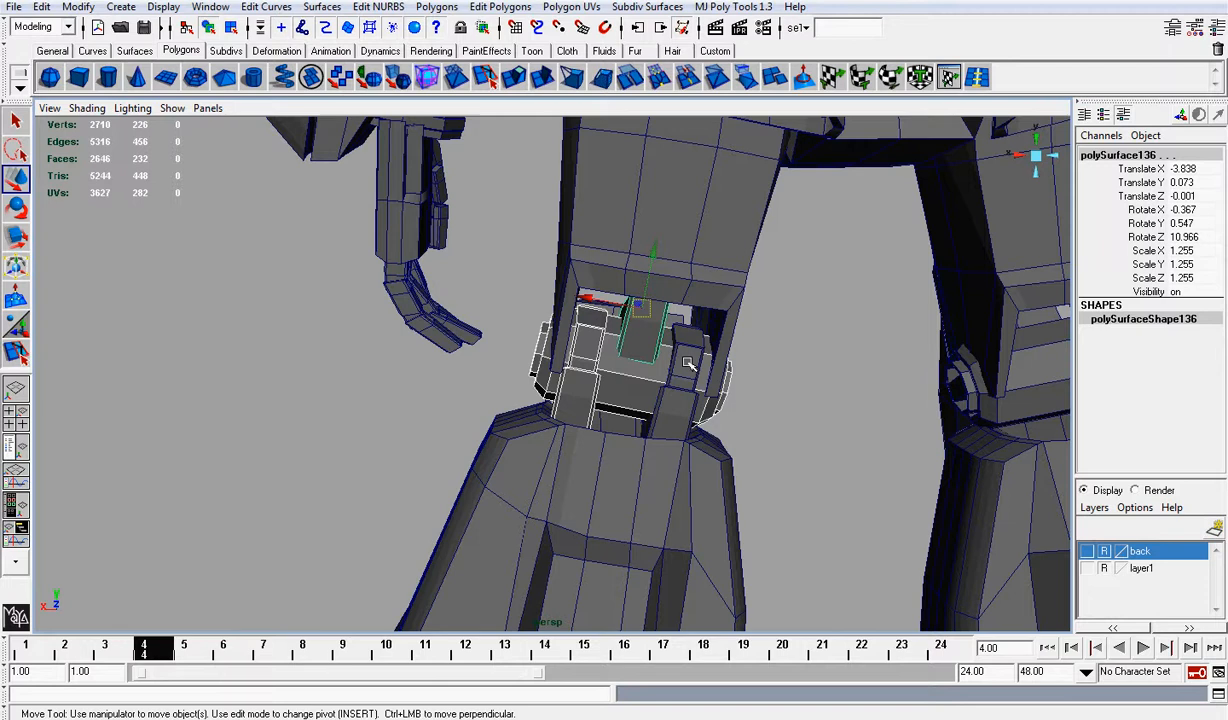
shift+click(688, 363)
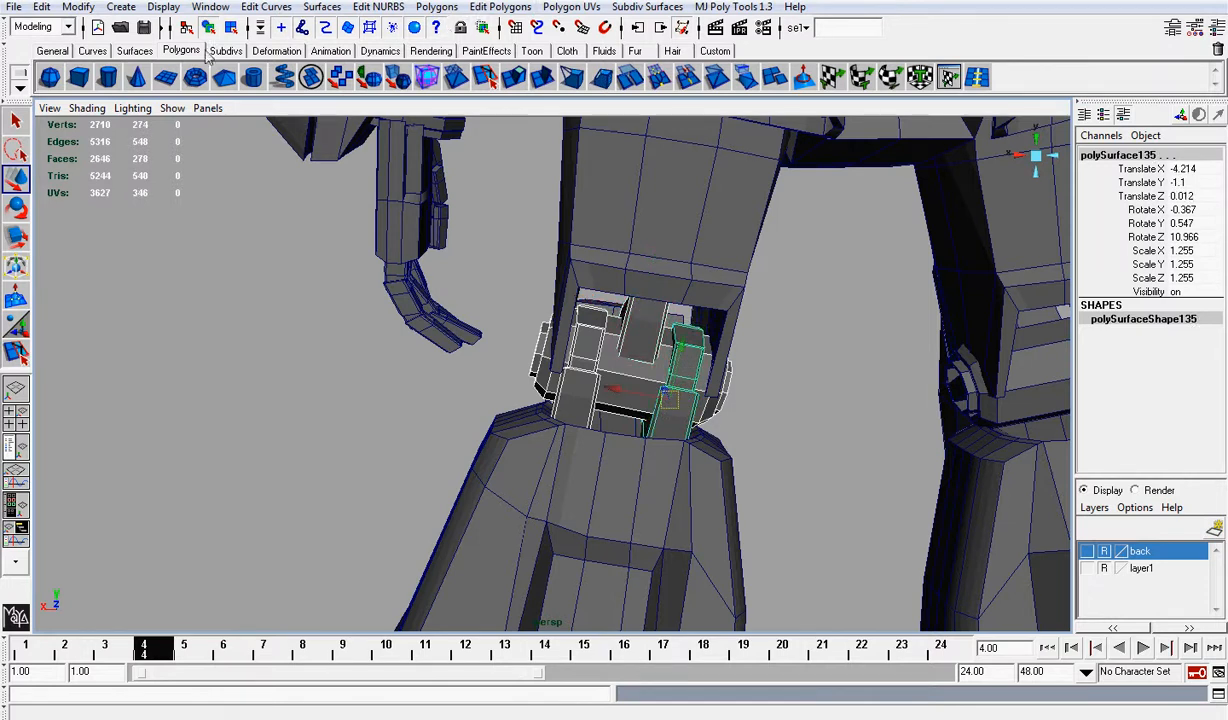
click(437, 7)
click(578, 70)
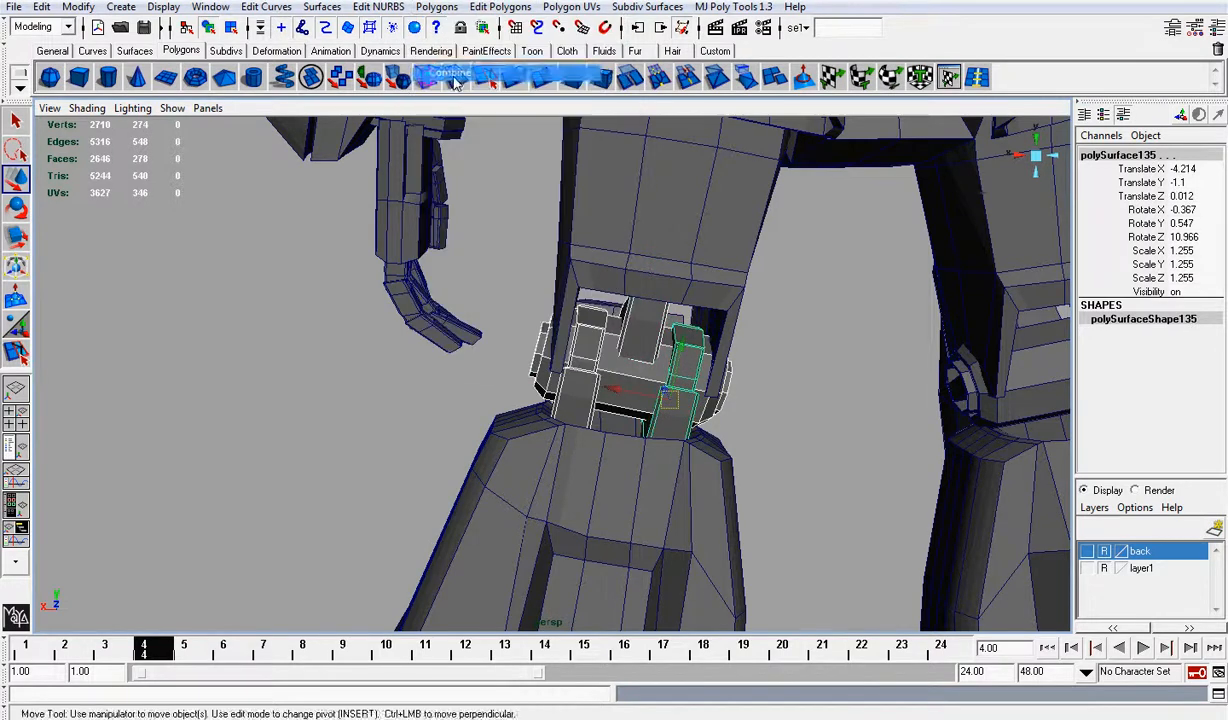
Step: Delete the old joint piece from the opposite knee in the front view
click(1037, 152)
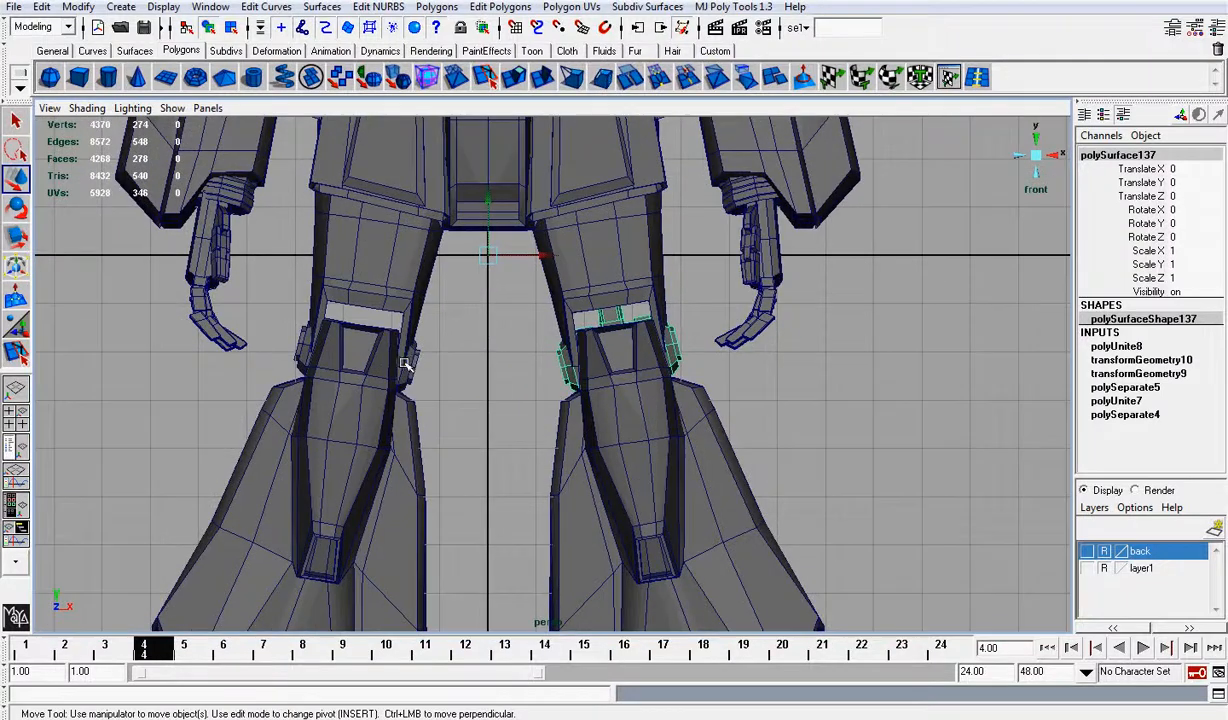
click(413, 363)
key(Delete)
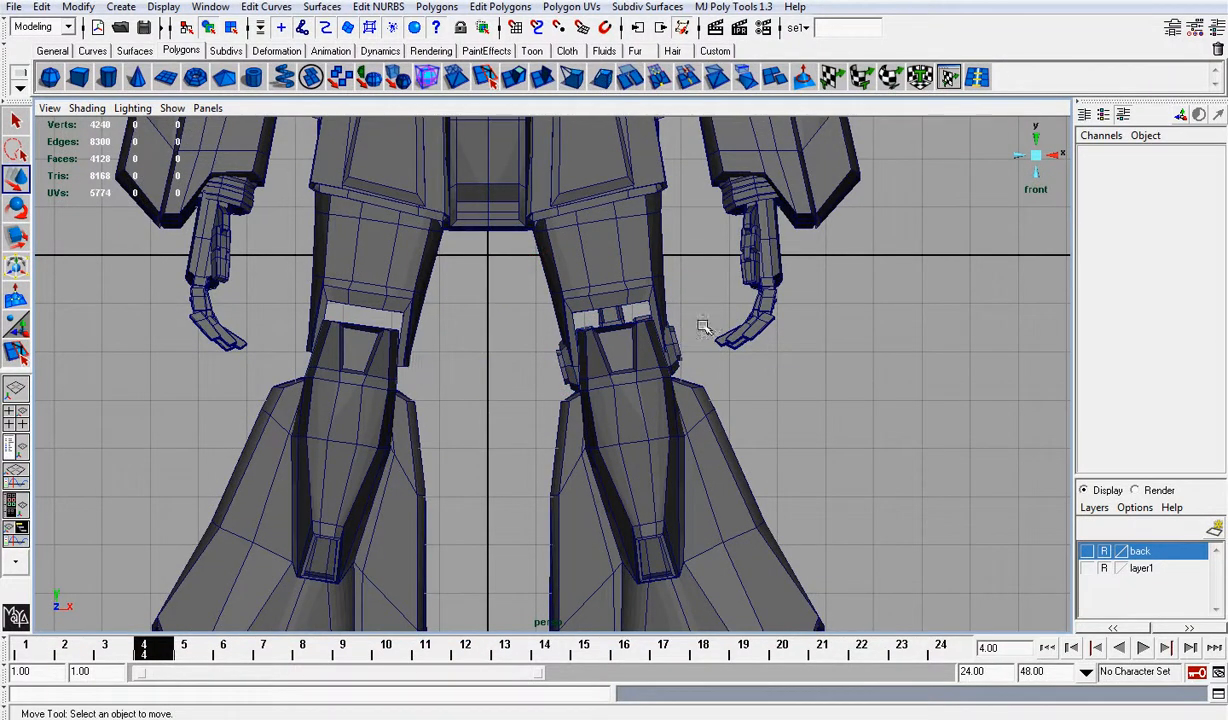
Step: Duplicate the combined knee joint and mirror the copy onto the other leg with Scale X -1
click(680, 343)
key(ctrl+d)
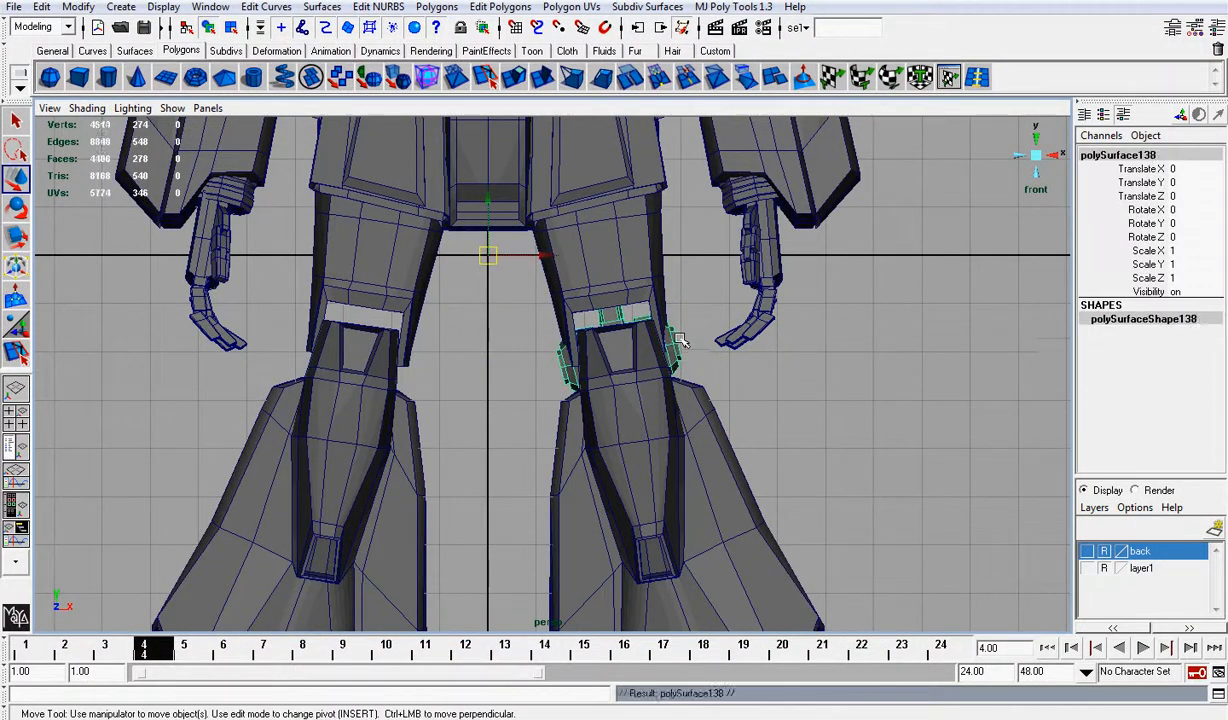
click(1172, 250)
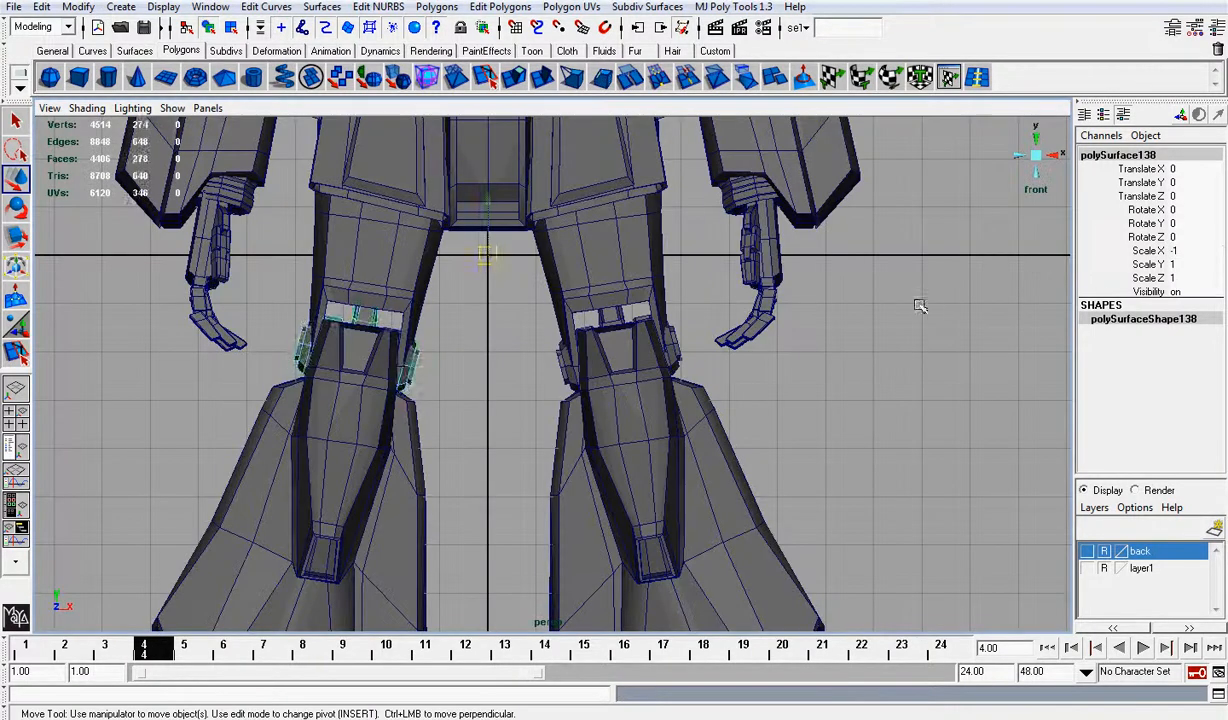
click(925, 290)
click(1038, 153)
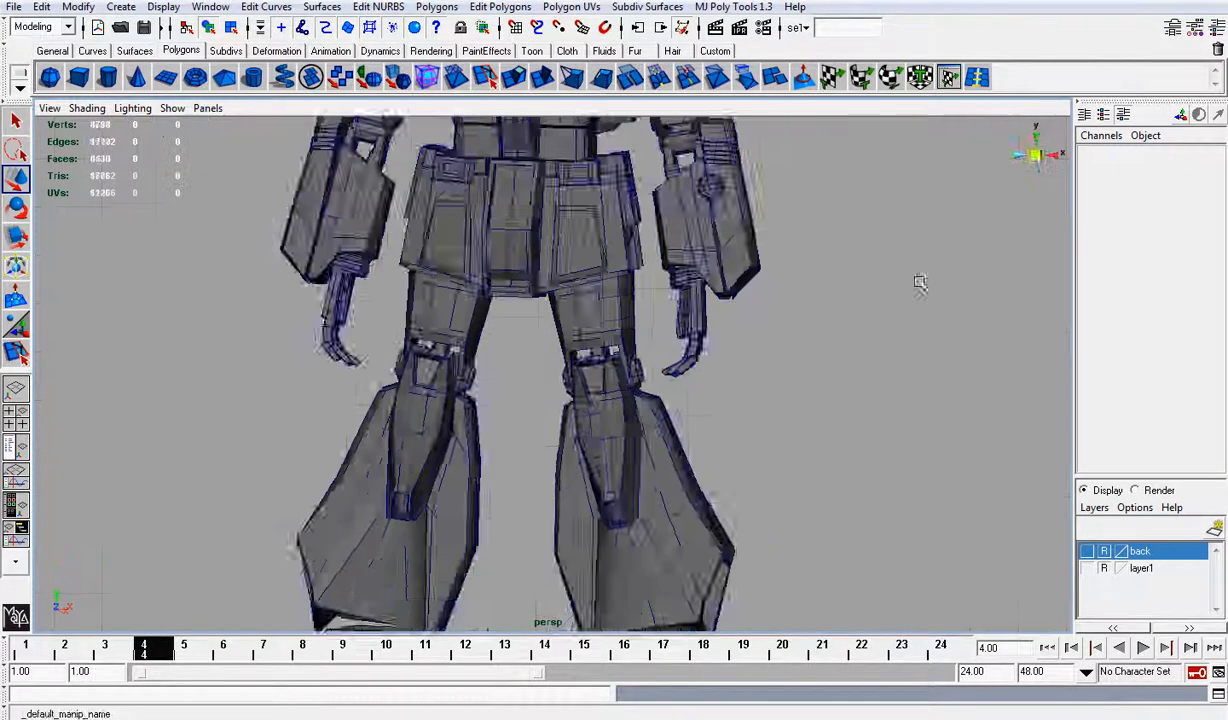
Step: Save the scene and review the whole robot from the back and front
alt+drag(910, 290, 425, 370)
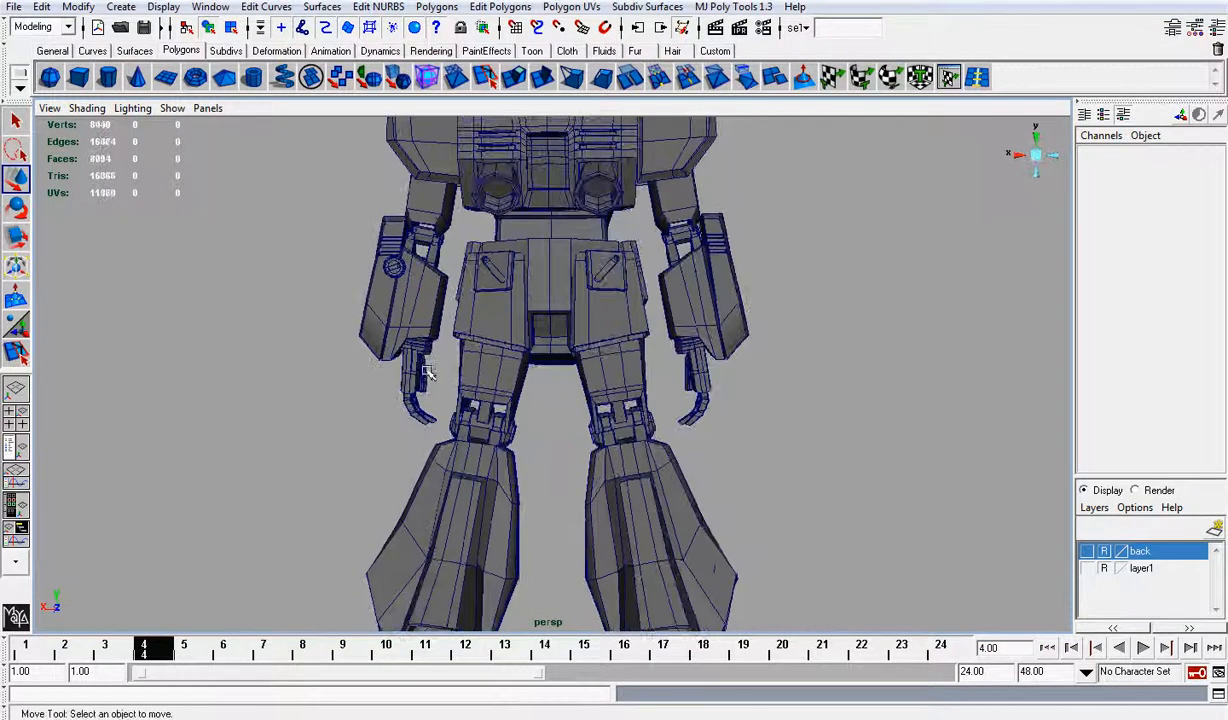
key(ctrl+s)
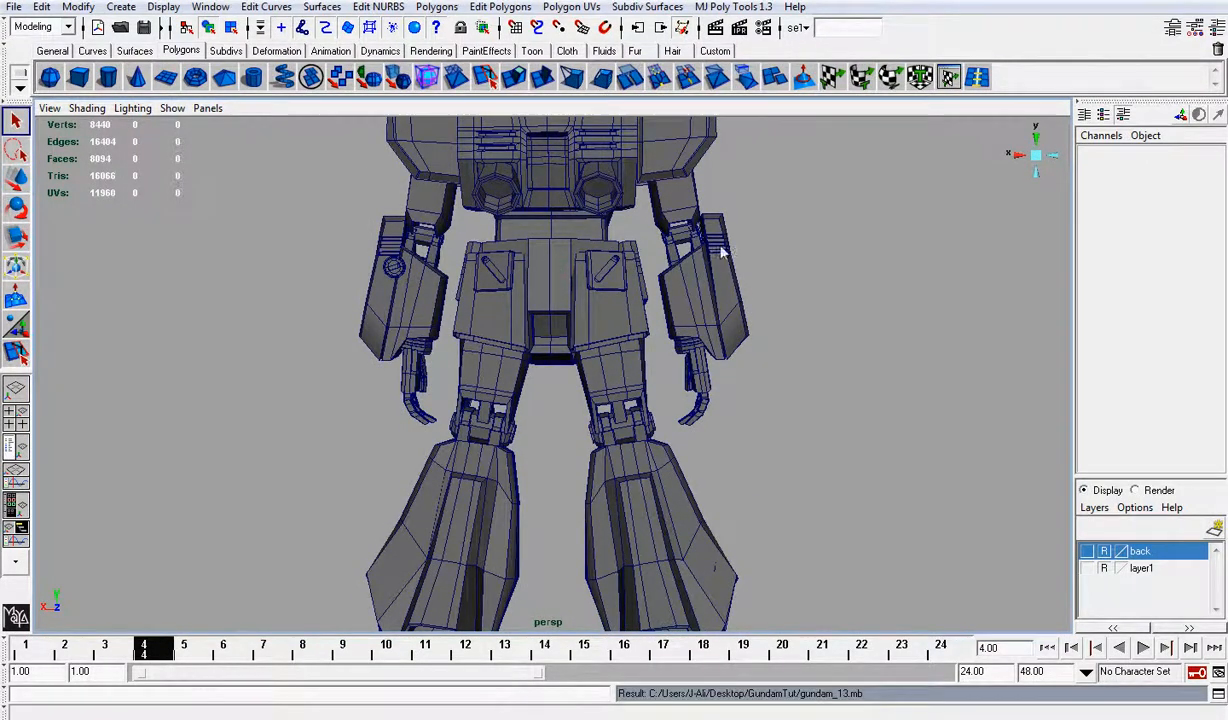
alt+drag(693, 243, 357, 288)
alt+right_drag(557, 218, 594, 343)
alt+drag(594, 343, 725, 228)
scroll(683, 226, down, 3)
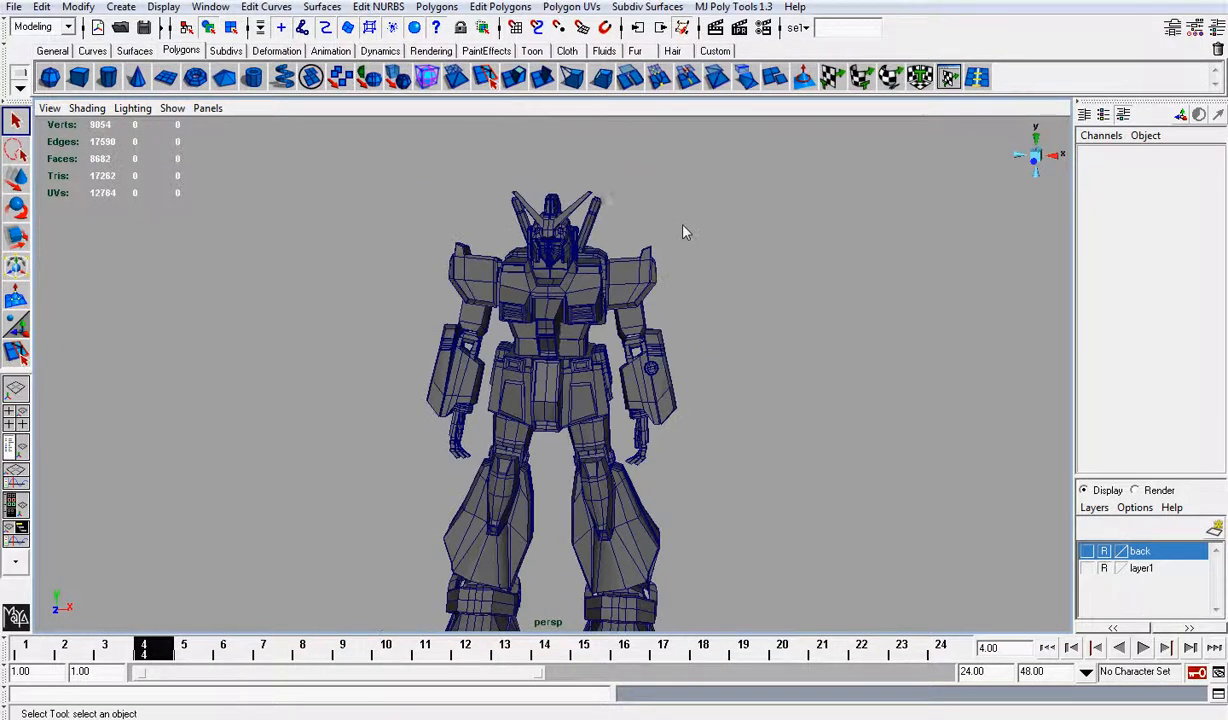
scroll(683, 229, up, 3)
alt+drag(687, 272, 678, 228)
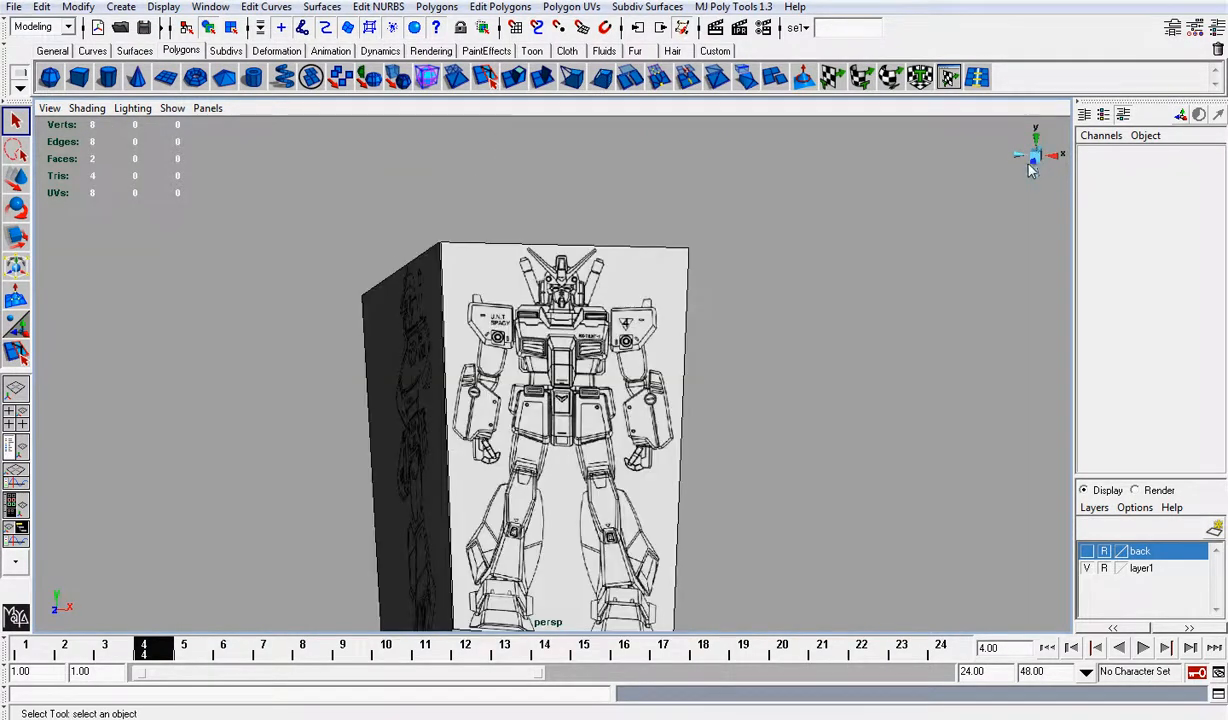
Step: Create a polygon cube and raise it to about Translate Y 9.143, over the torso in the side-view reference
click(995, 165)
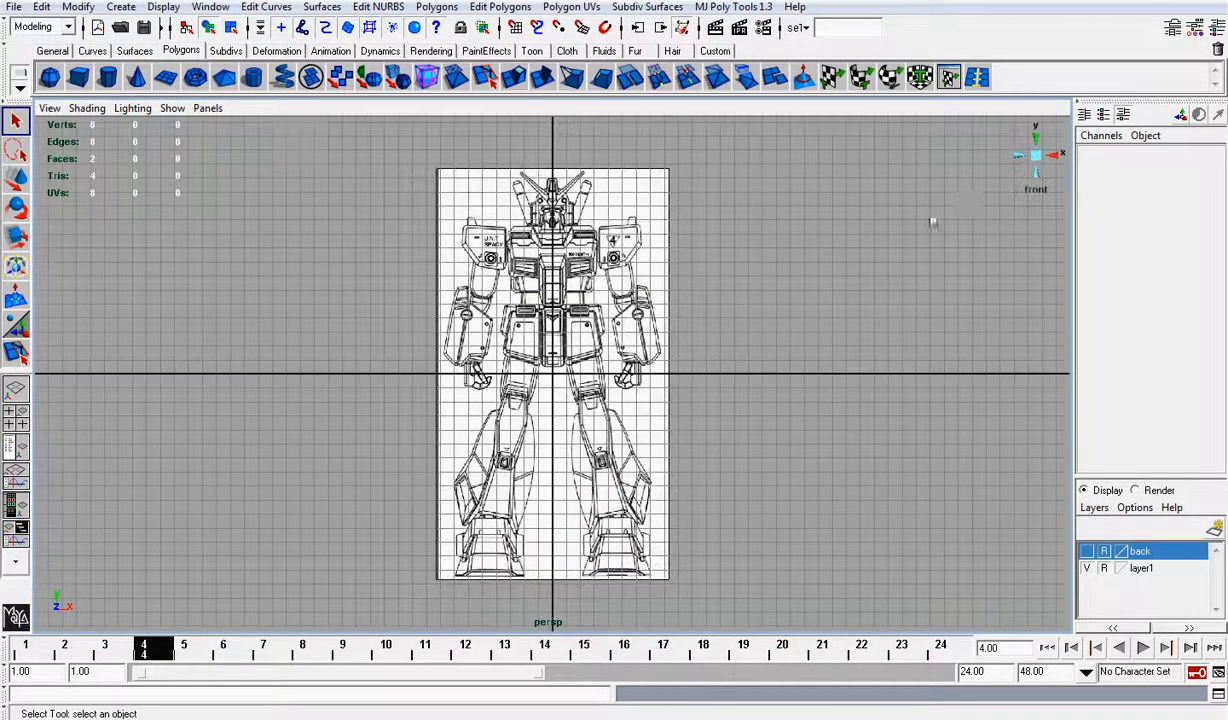
click(1053, 160)
alt+middle_drag(617, 267, 615, 407)
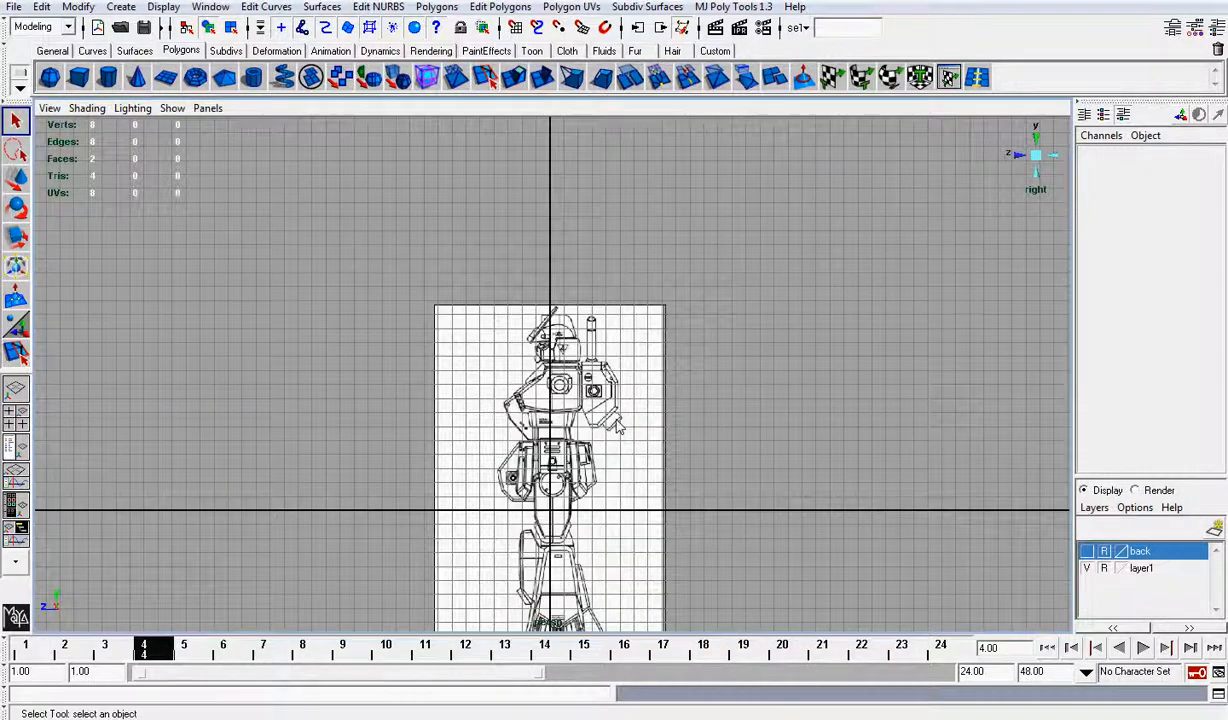
scroll(660, 410, up, 8)
scroll(672, 410, up, 3)
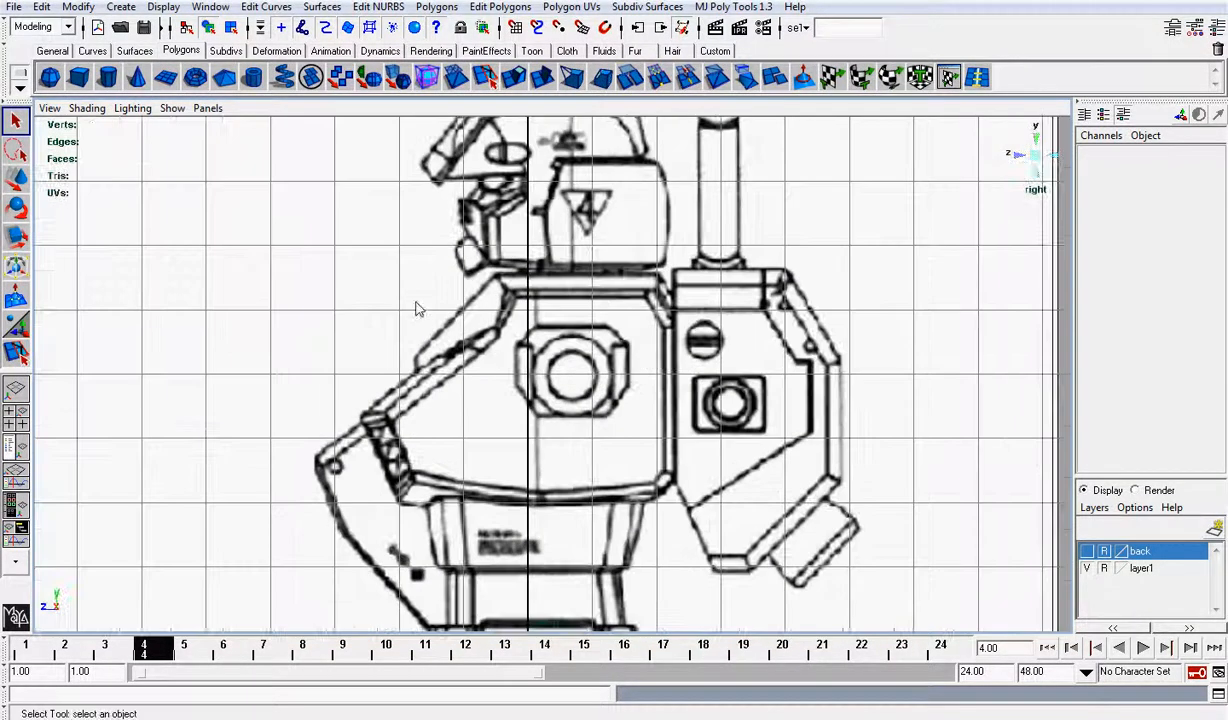
click(78, 77)
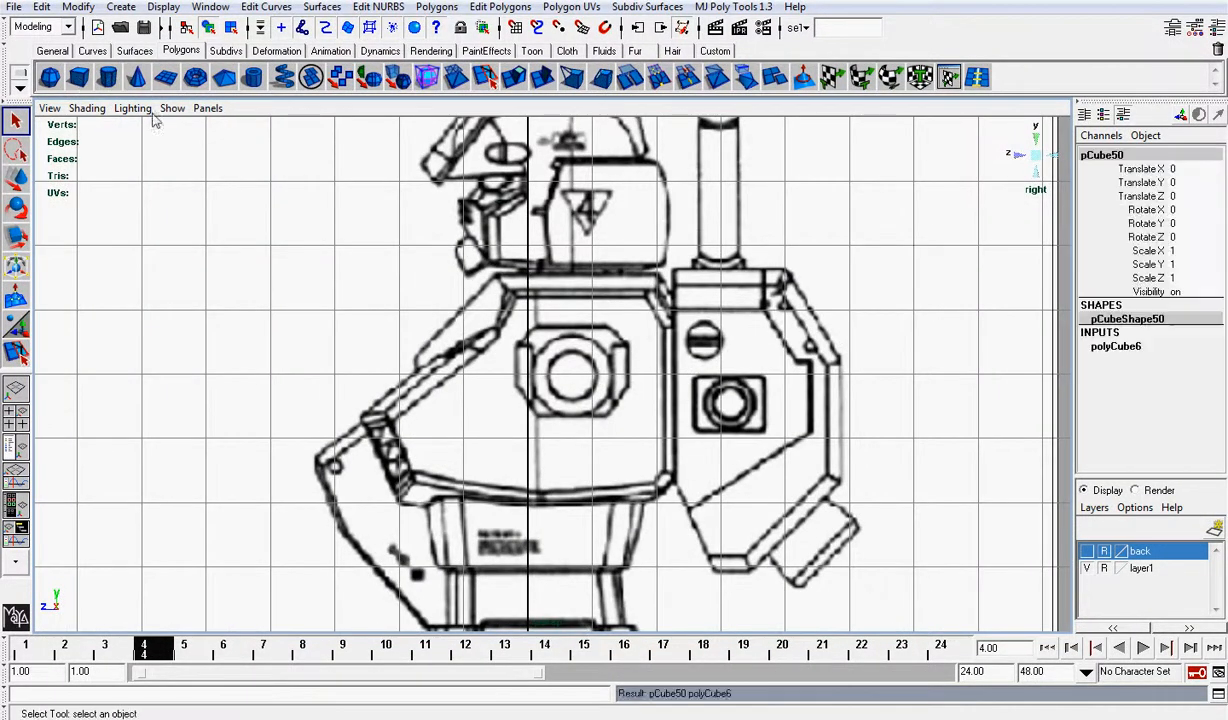
scroll(640, 330, down, 8)
key(w)
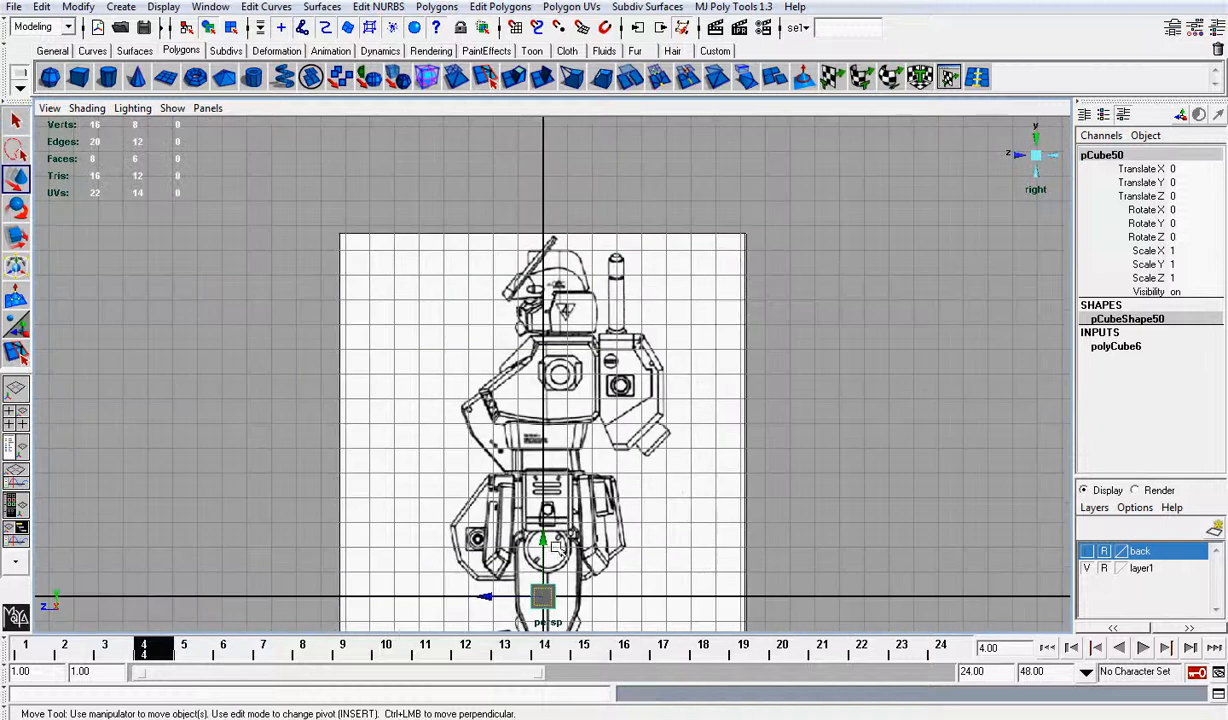
drag(545, 539, 580, 318)
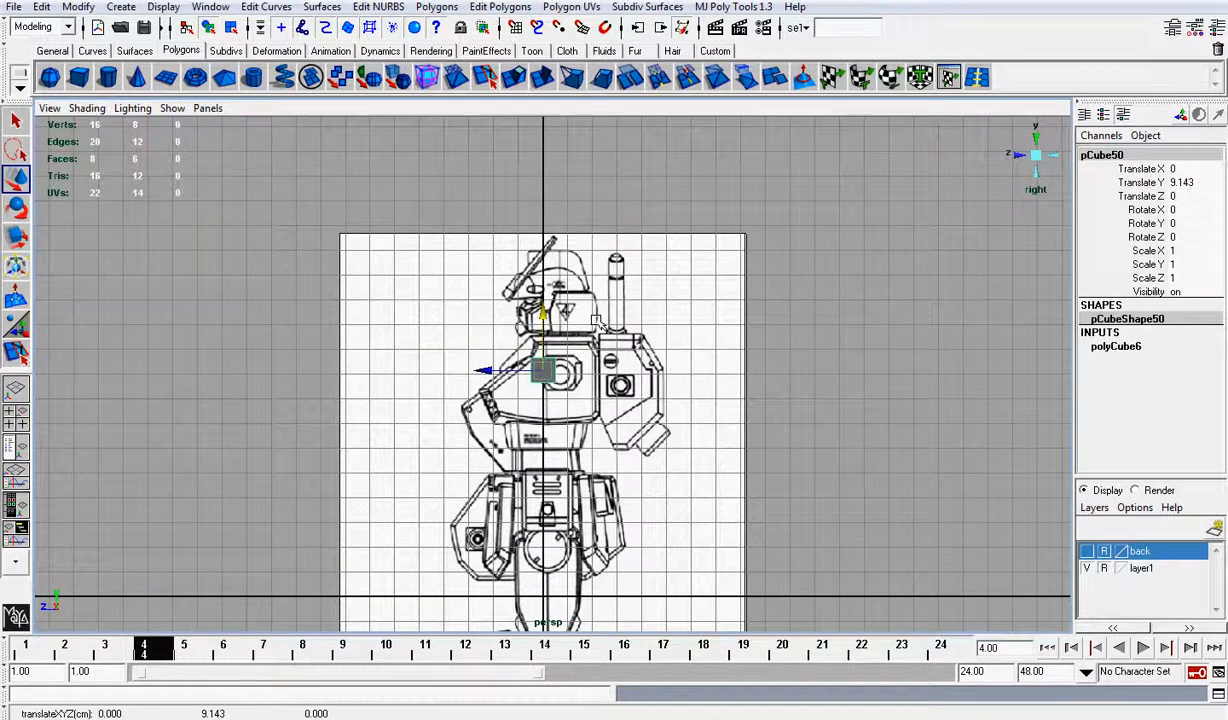
Step: Scale the cube uniformly to about 1.305 and move it over the torso's octagonal detail, at about Translate Y 9.105 and Z -0.716
scroll(594, 322, up, 3)
scroll(594, 322, up, 2)
key(r)
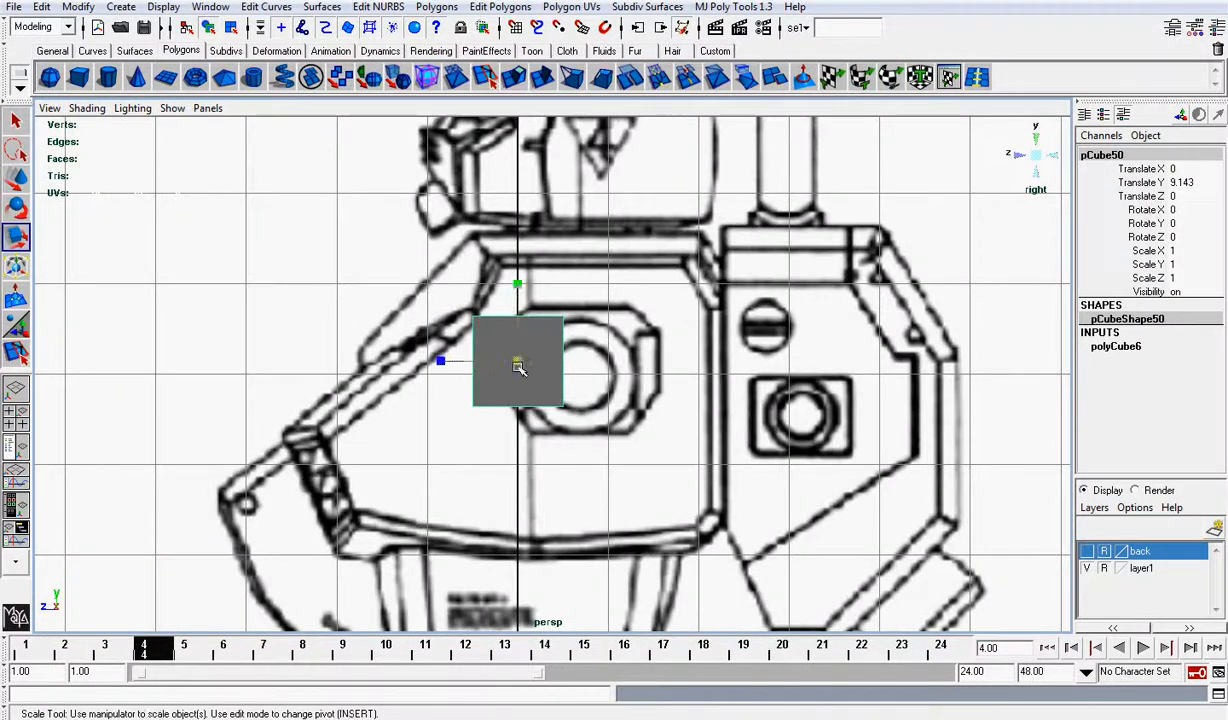
drag(512, 360, 540, 365)
key(w)
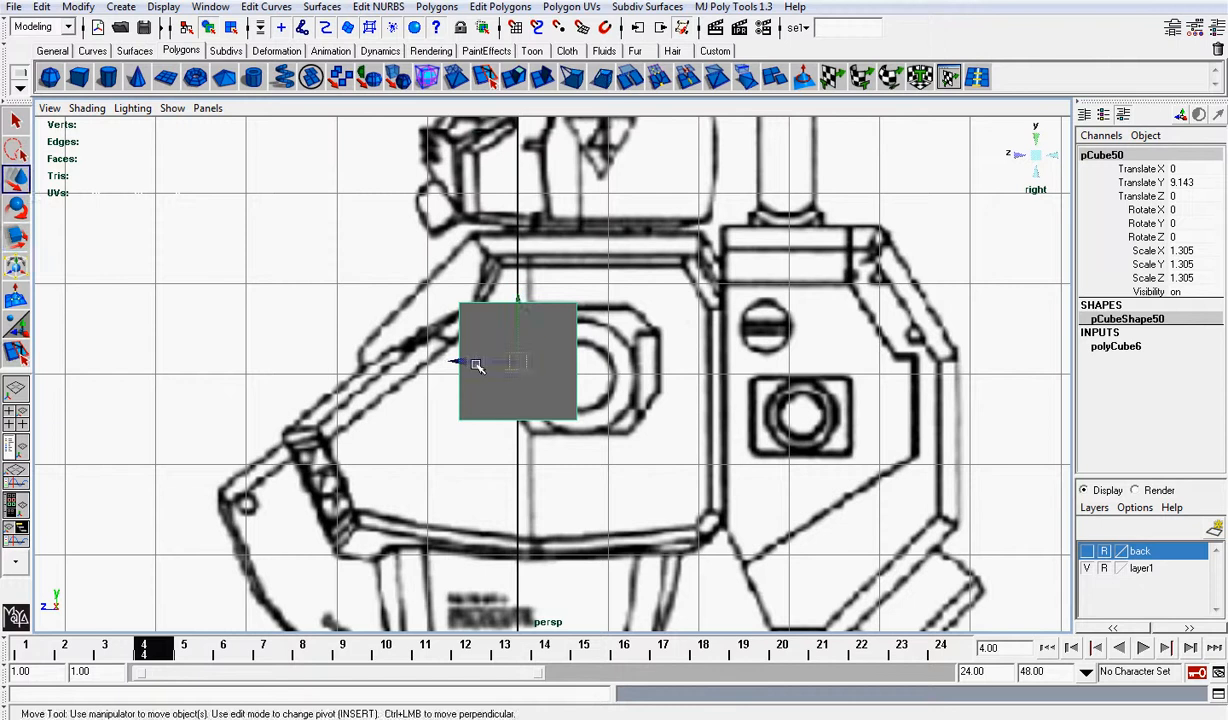
click(512, 362)
drag(455, 365, 534, 368)
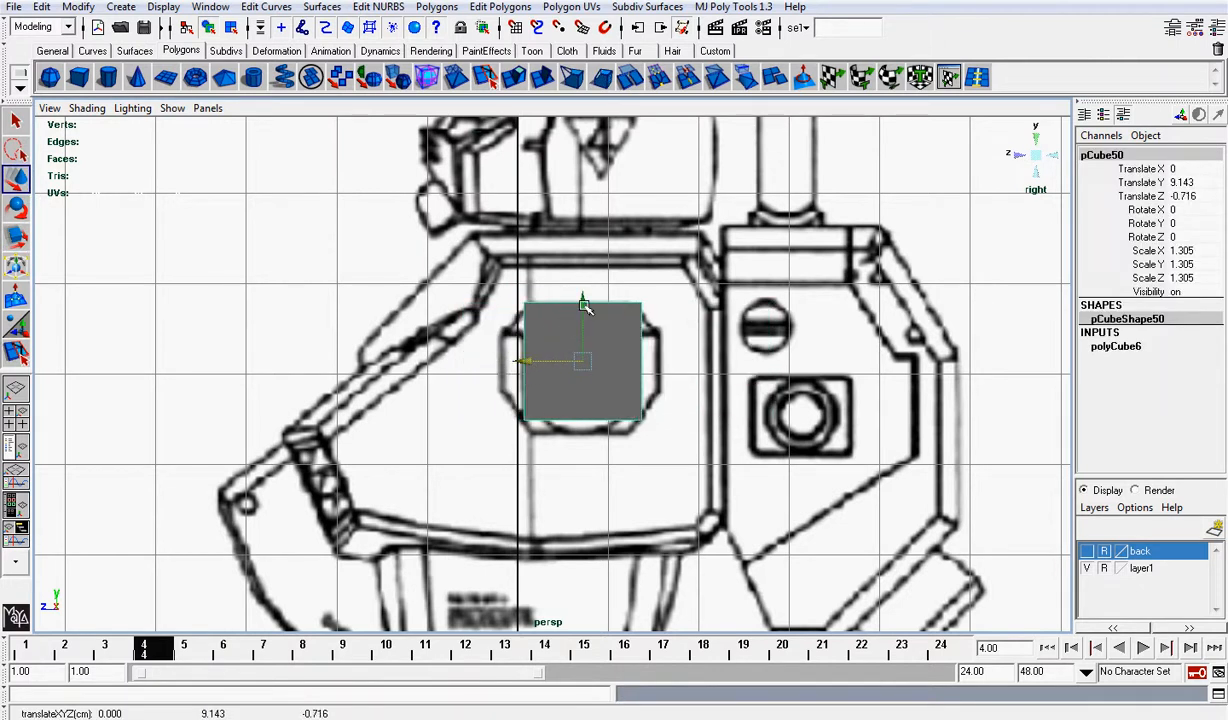
drag(585, 306, 587, 311)
Step: Set the cube's Subdivisions Height to 3
click(1120, 347)
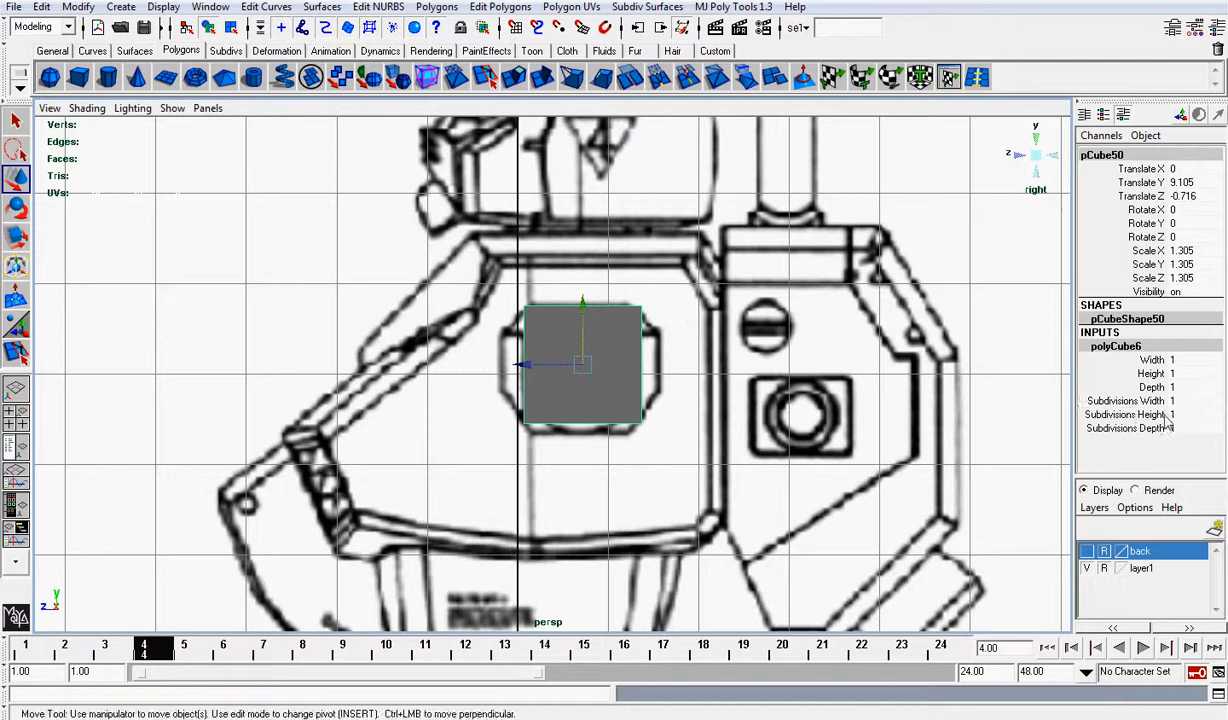
click(1122, 414)
middle_drag(889, 414, 905, 414)
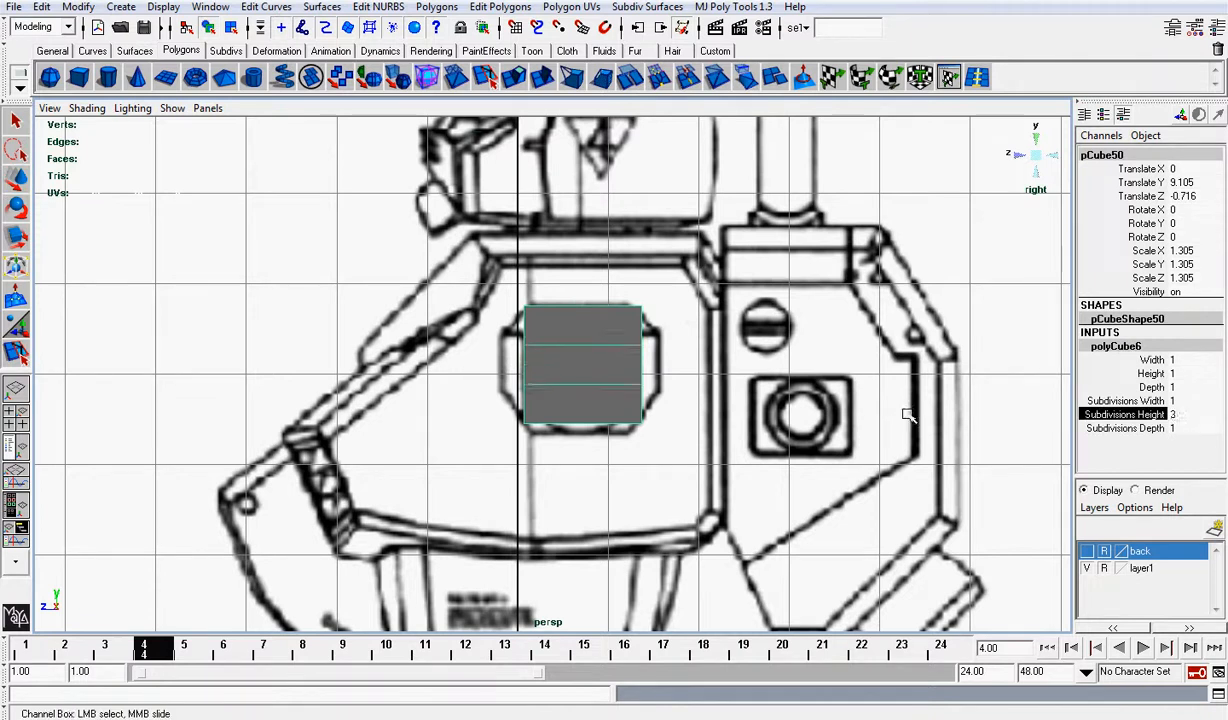
Step: Scale the cube's two middle vertex rows outward in Z to match the width of the octagonal detail
right_drag(620, 355, 575, 355)
key(w)
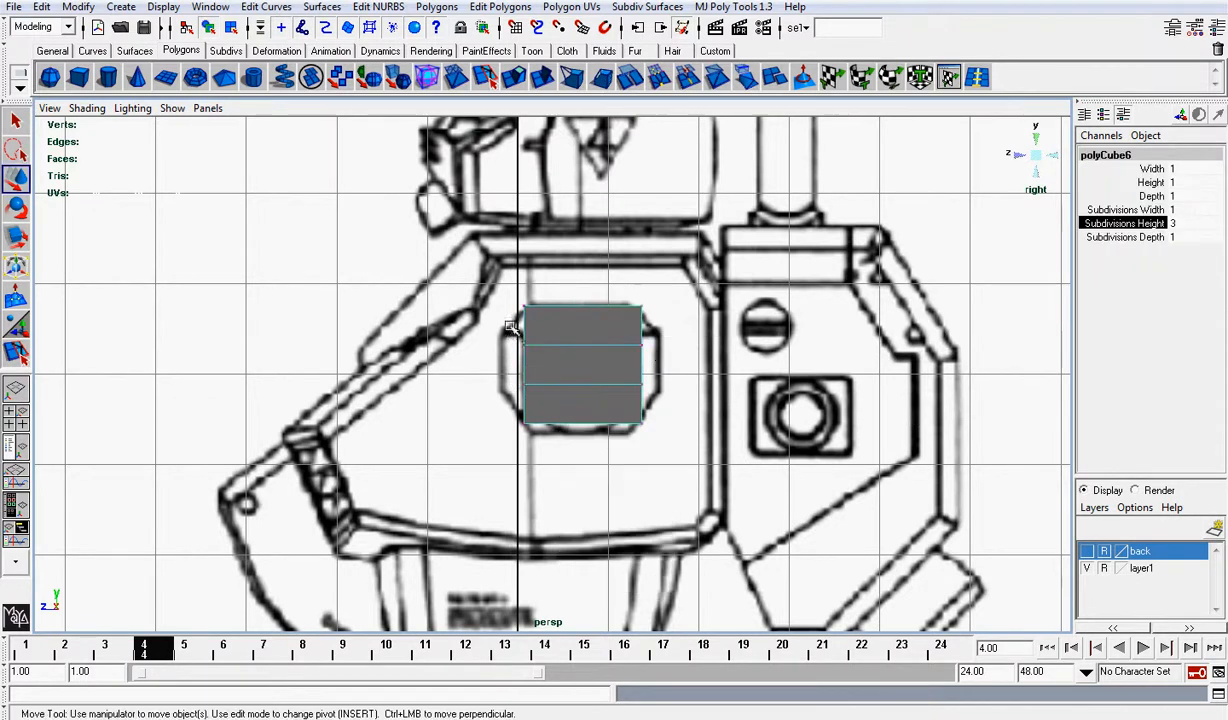
drag(506, 332, 682, 390)
key(r)
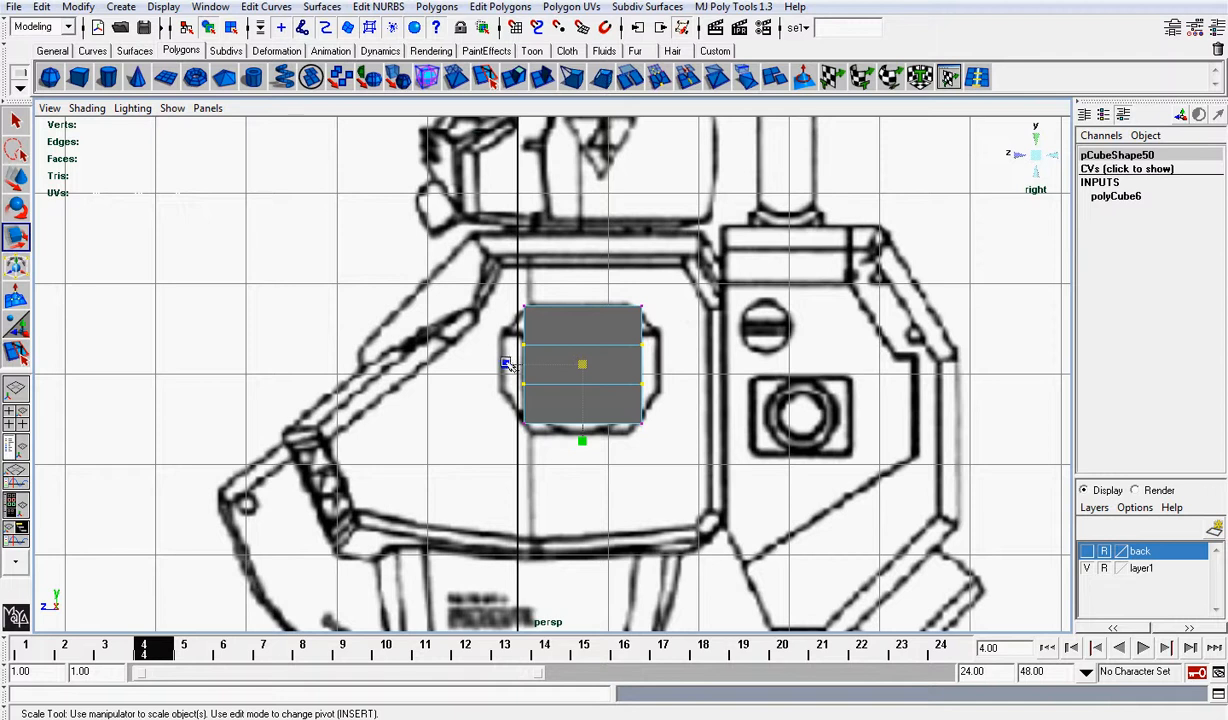
drag(490, 352, 483, 366)
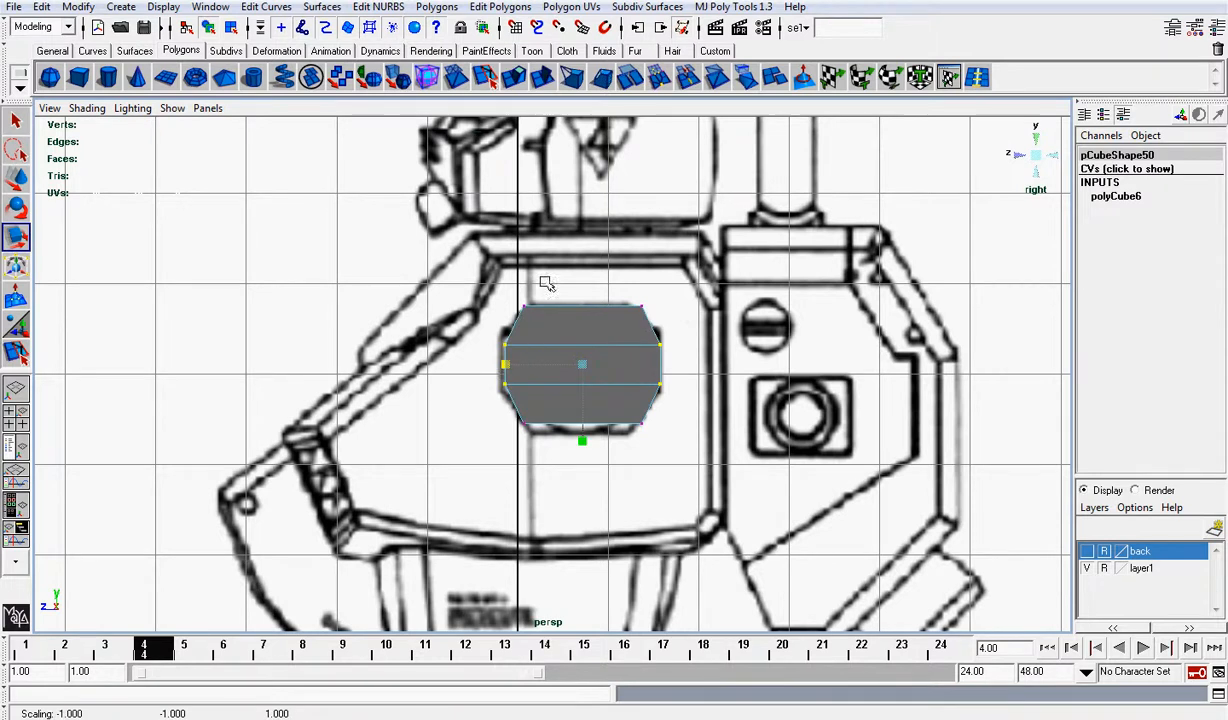
Step: Turn on X-Ray shading and fit the block's bottom and top vertex rows to the octagonal detail's lower and upper edges
key(w)
drag(584, 351, 588, 380)
click(88, 108)
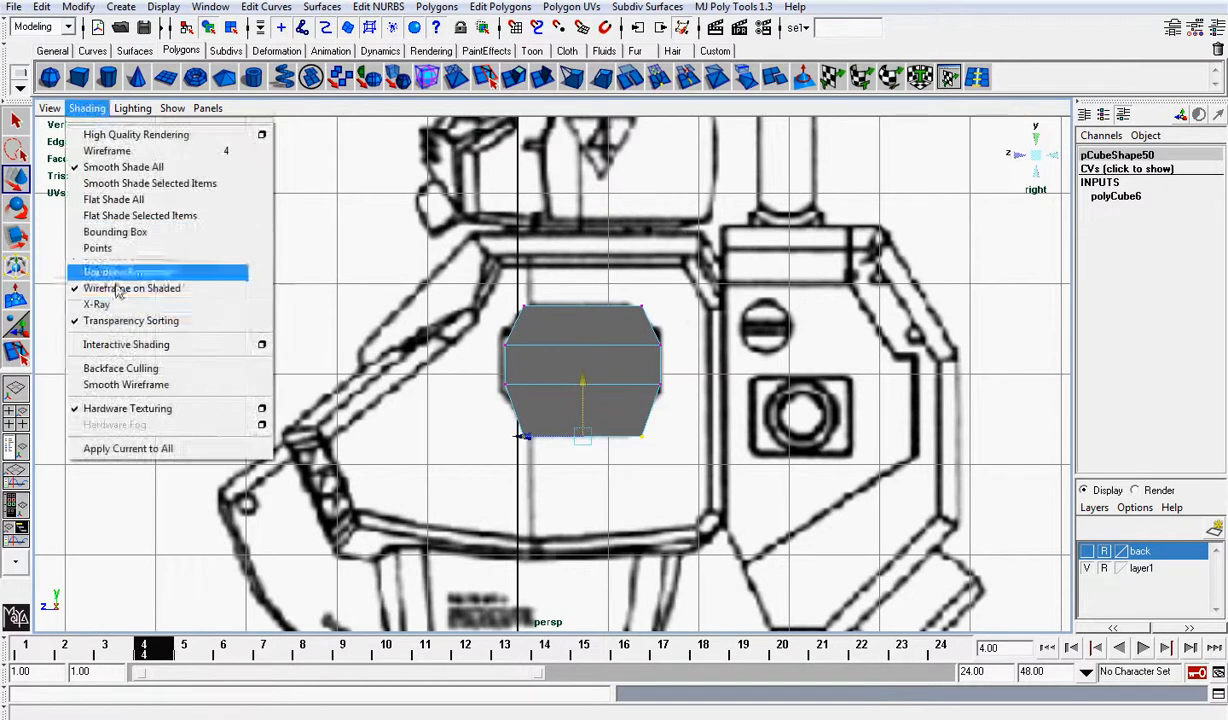
click(120, 301)
scroll(494, 298, up, 4)
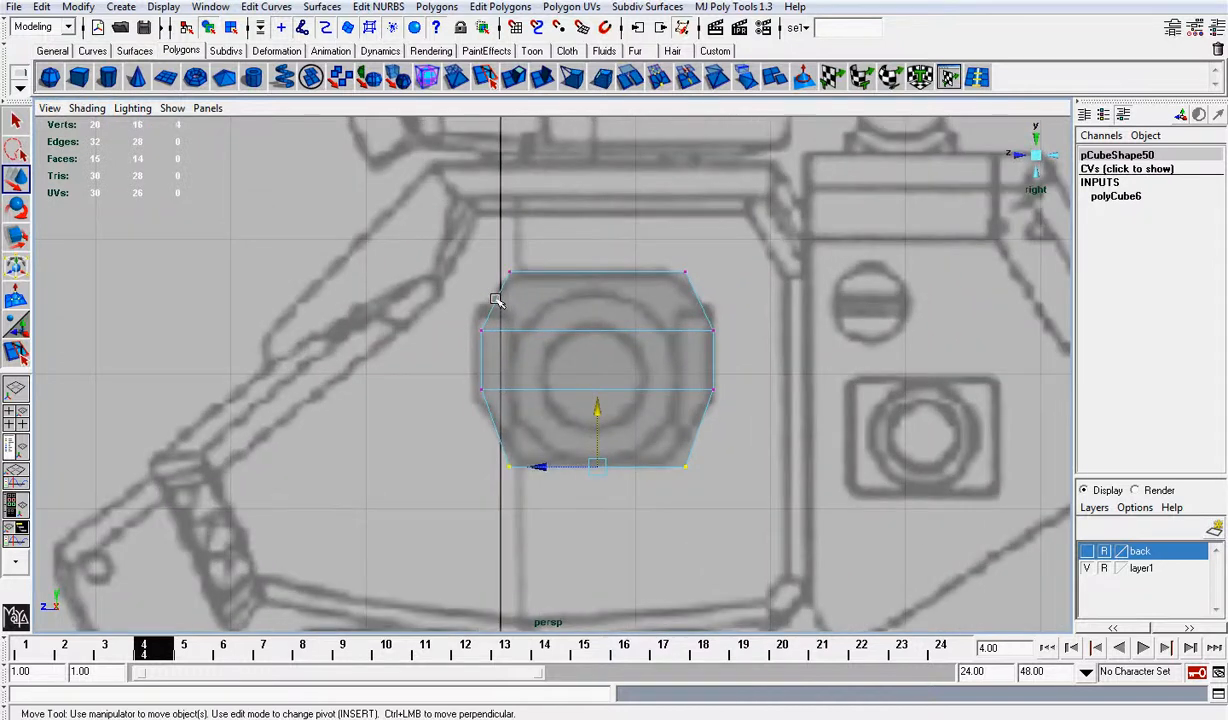
drag(483, 256, 740, 297)
drag(600, 229, 599, 225)
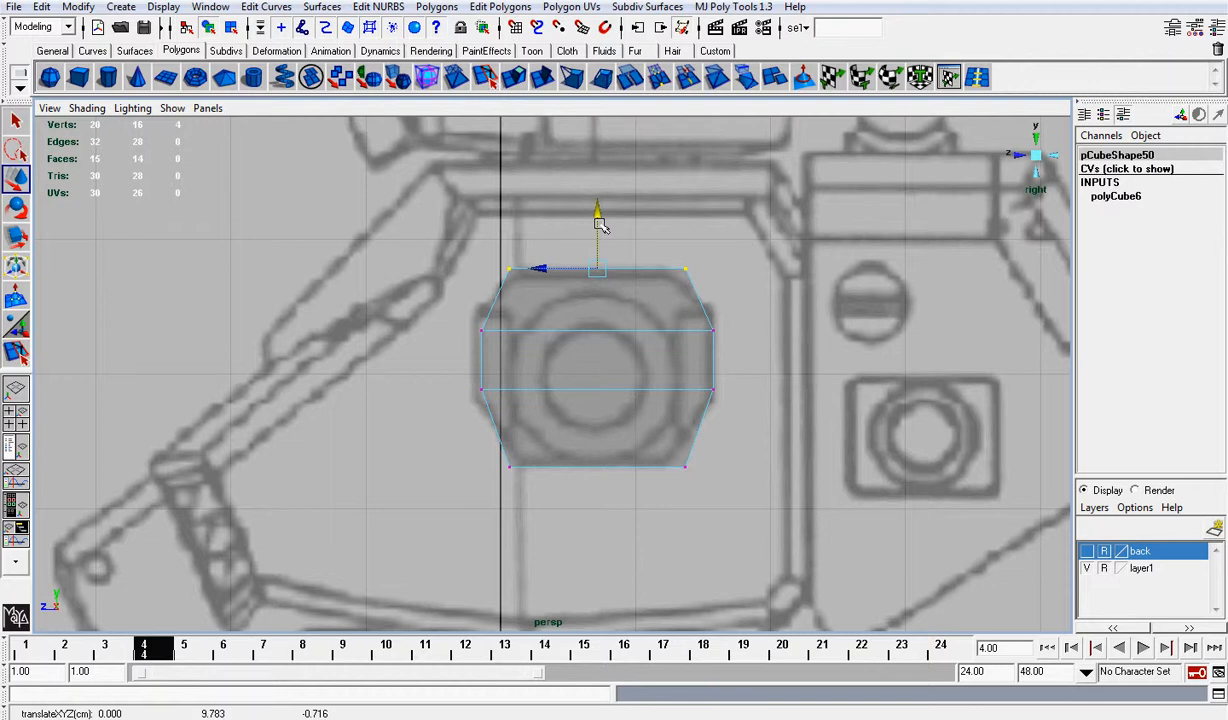
Step: Select the three faces on the block's outer side and extrude them, scaled uniformly to about 0.733
click(1036, 157)
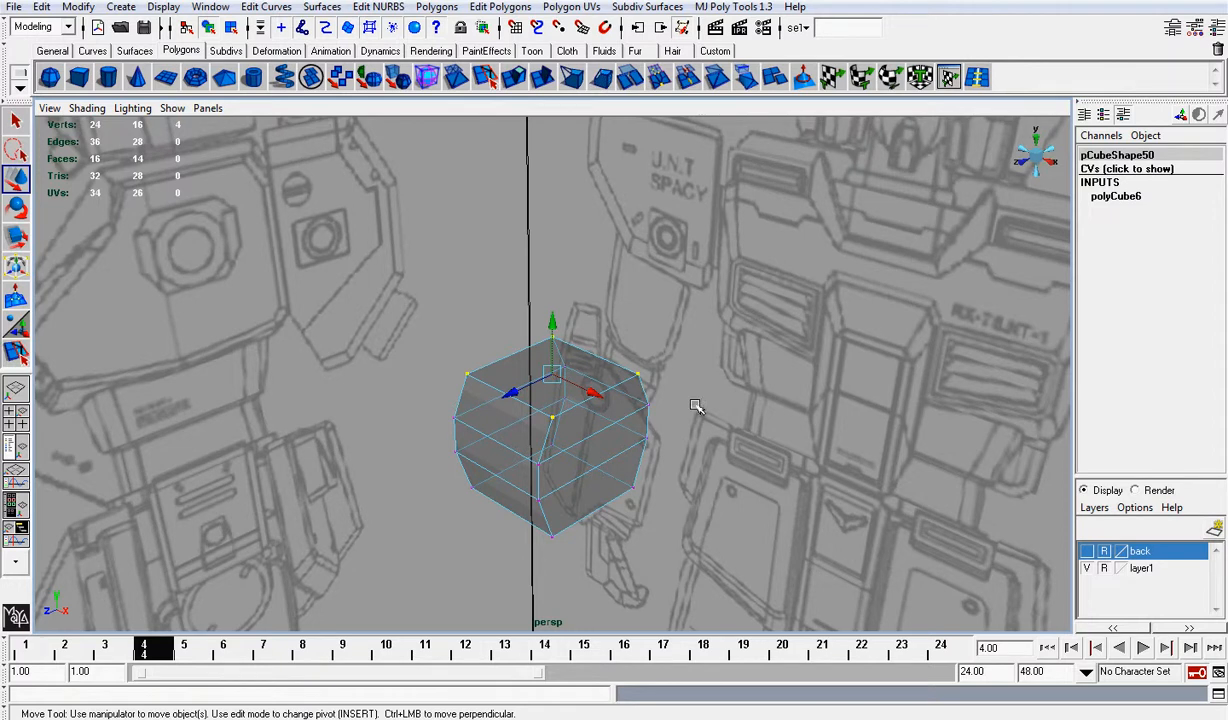
alt+drag(662, 441, 608, 412)
right_drag(605, 409, 613, 442)
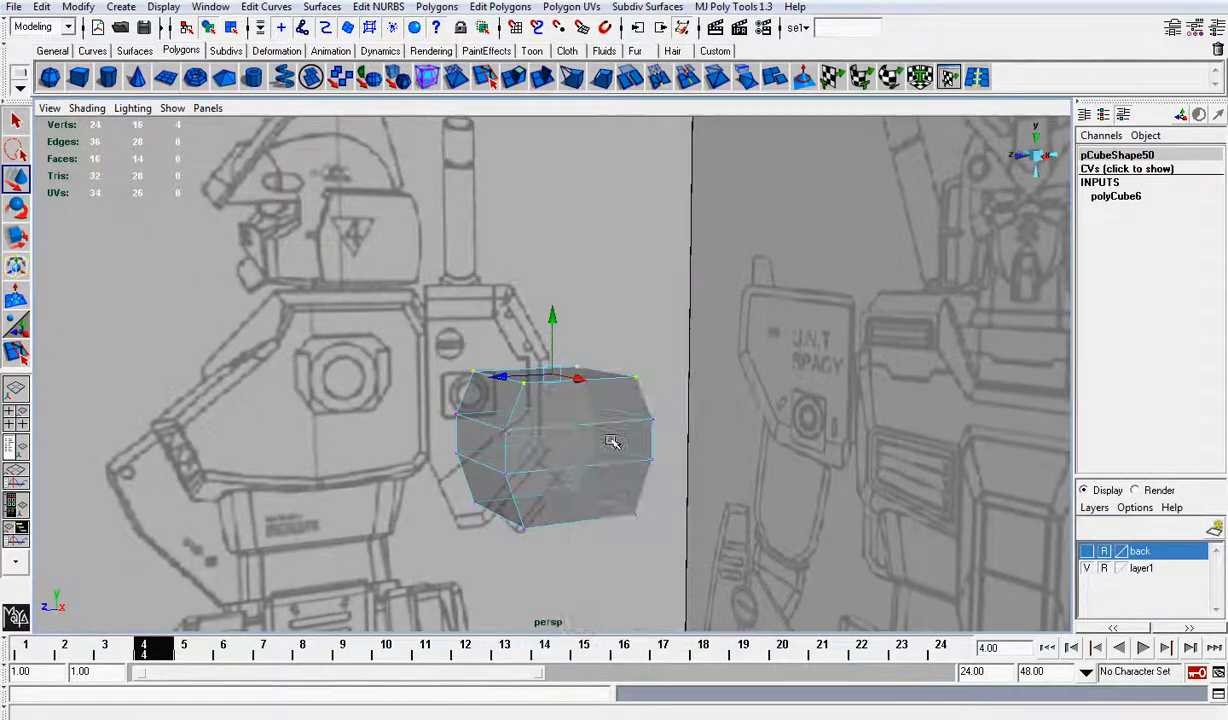
alt+drag(613, 442, 677, 538)
click(1056, 156)
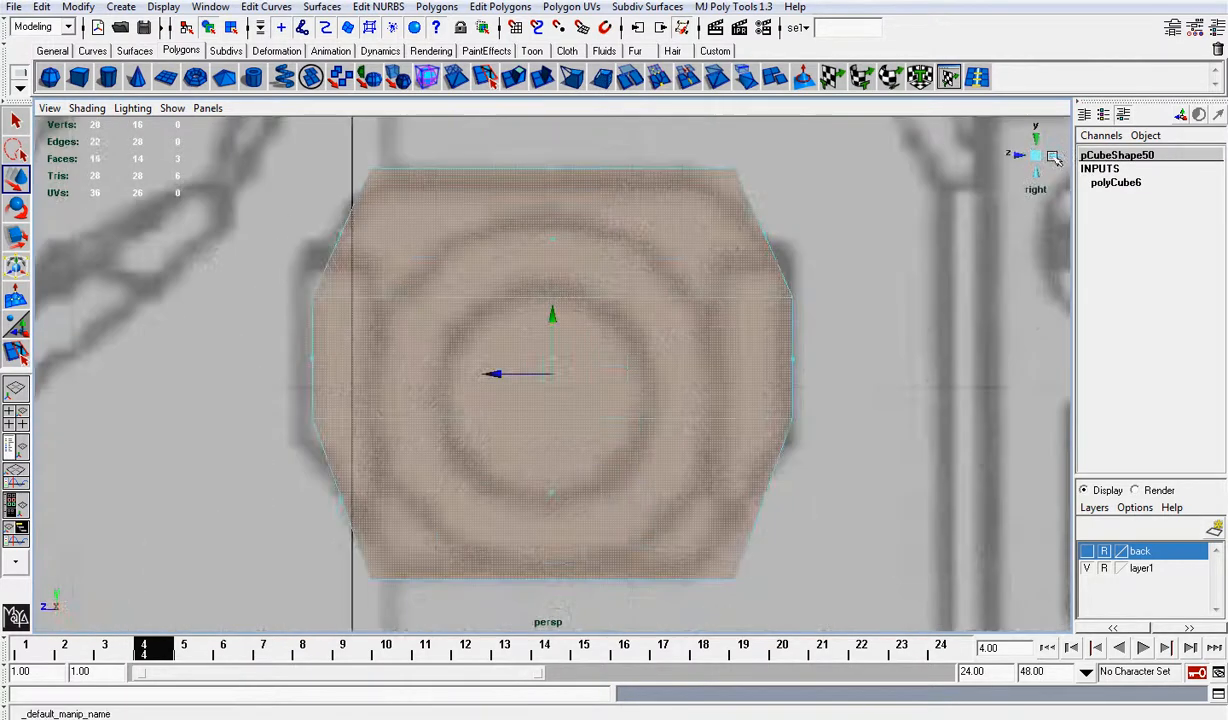
scroll(834, 260, down, 4)
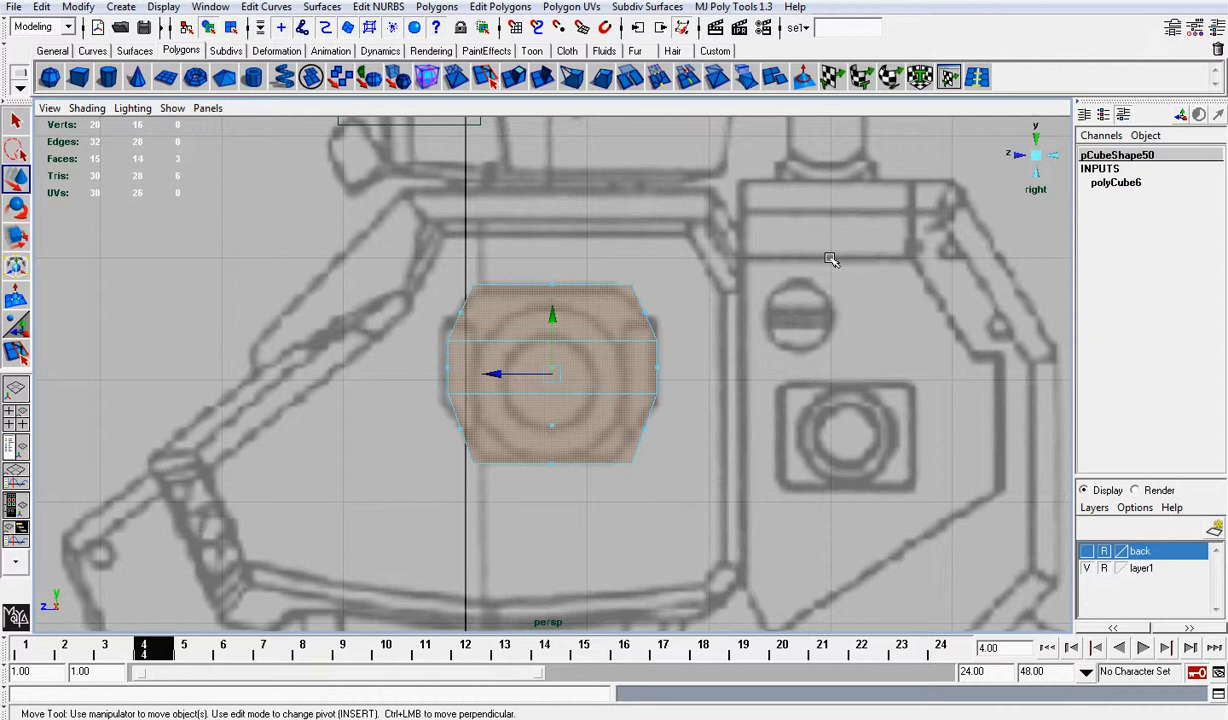
click(513, 79)
click(628, 348)
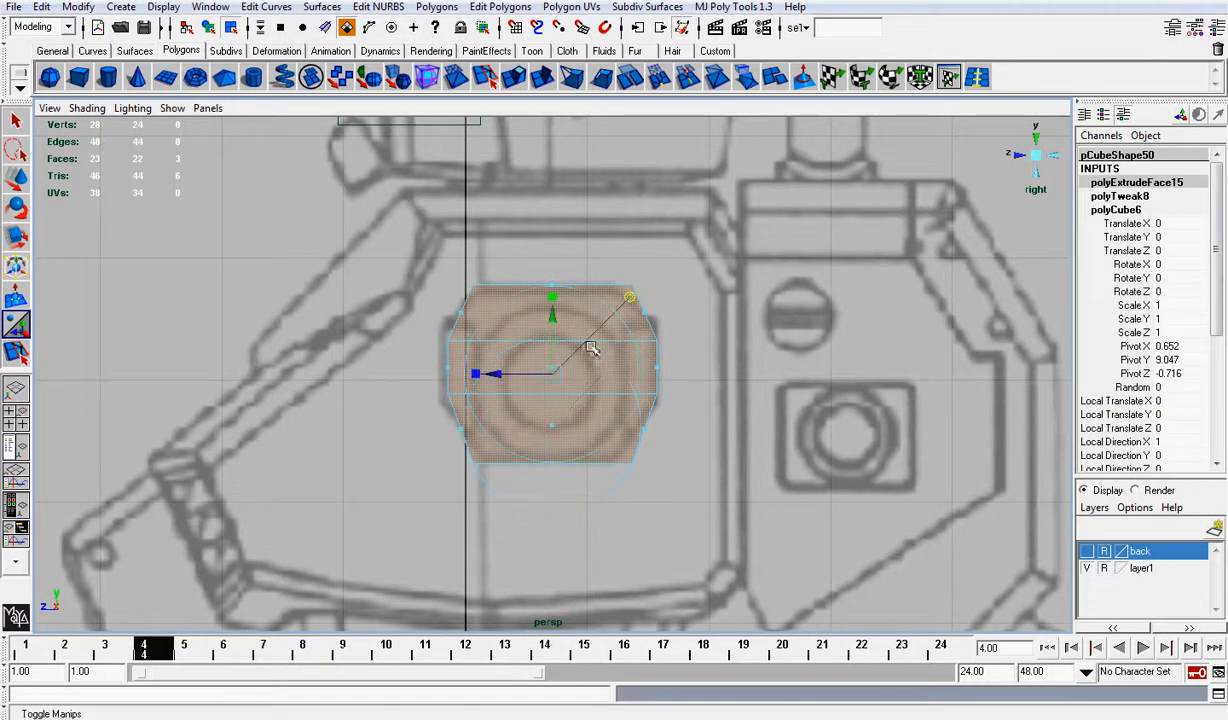
drag(554, 372, 541, 374)
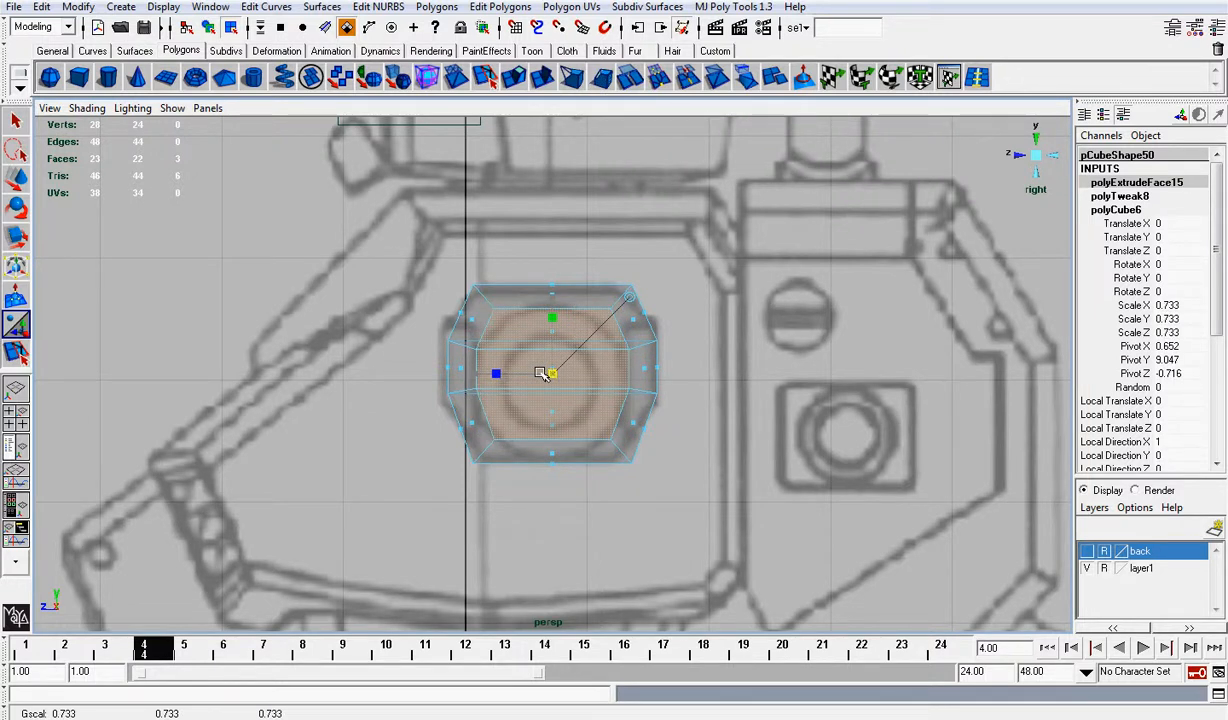
Step: Extrude the inset faces again with a slight inward scale, and extrude once more into the block to form a recess
key(g)
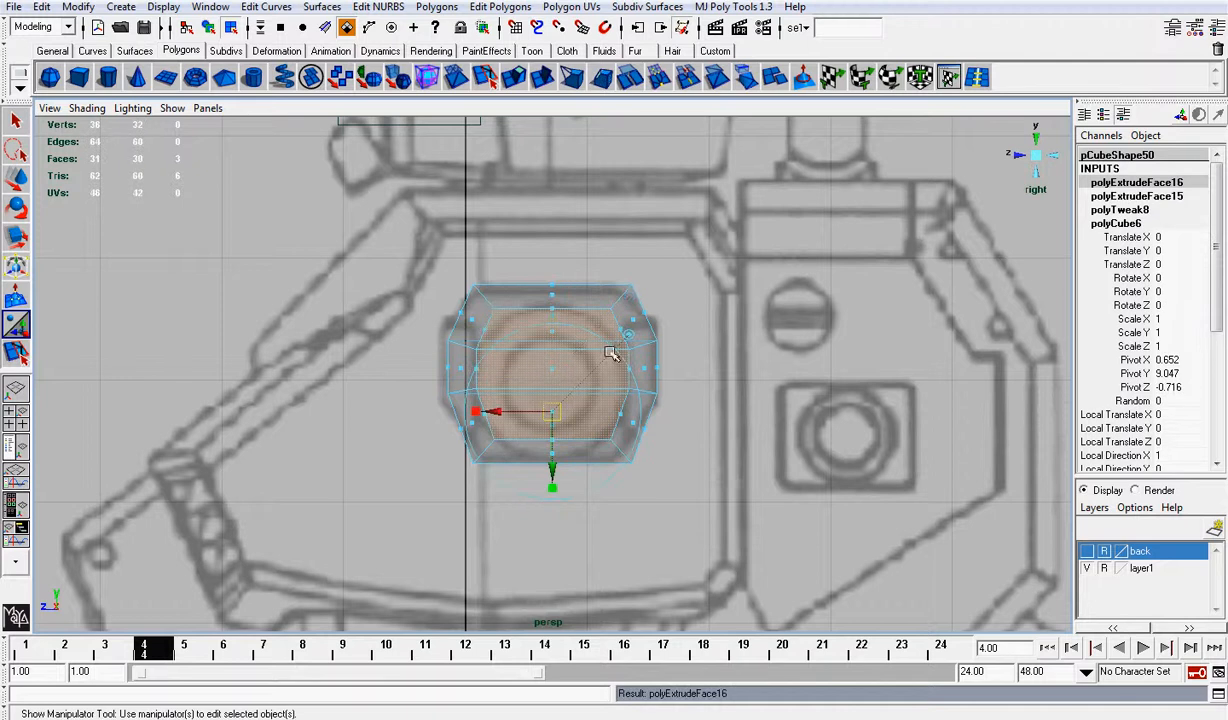
click(624, 331)
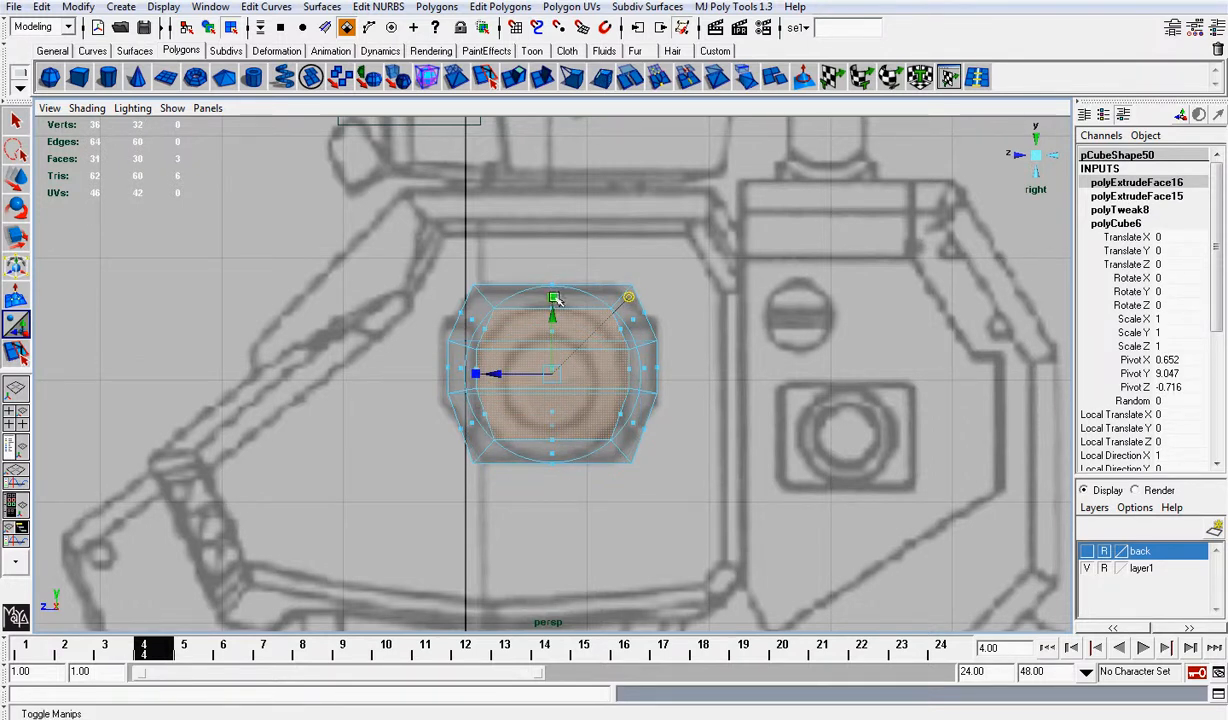
drag(552, 371, 600, 395)
key(ctrl+e)
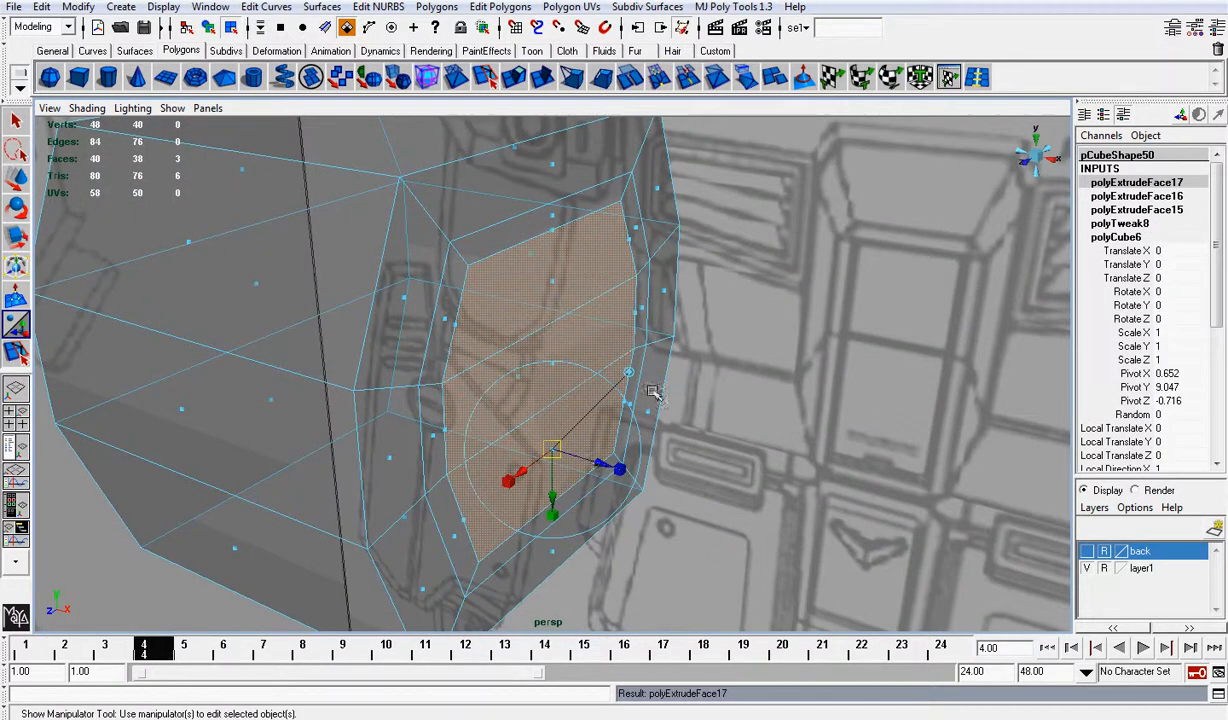
click(627, 376)
drag(603, 389, 578, 383)
Step: Extrude the recessed faces scaled to about 0.783, and extrude them again outward along X to about 0.868
key(g)
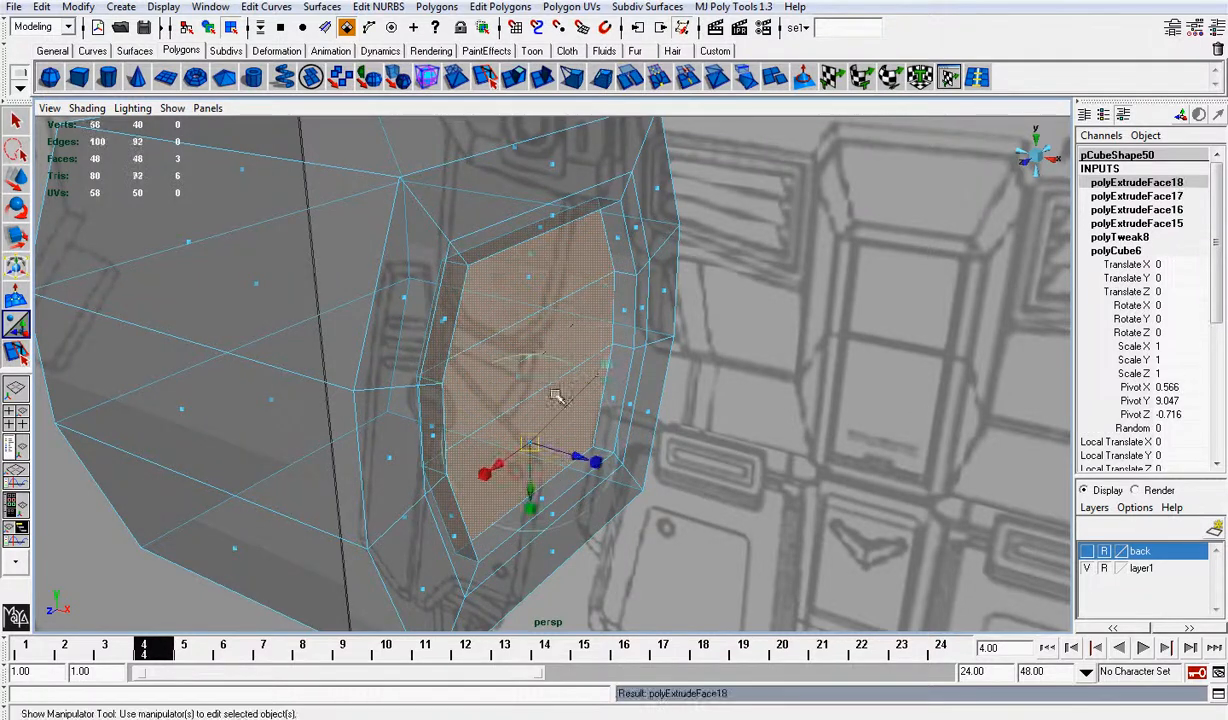
click(609, 369)
drag(532, 299, 520, 360)
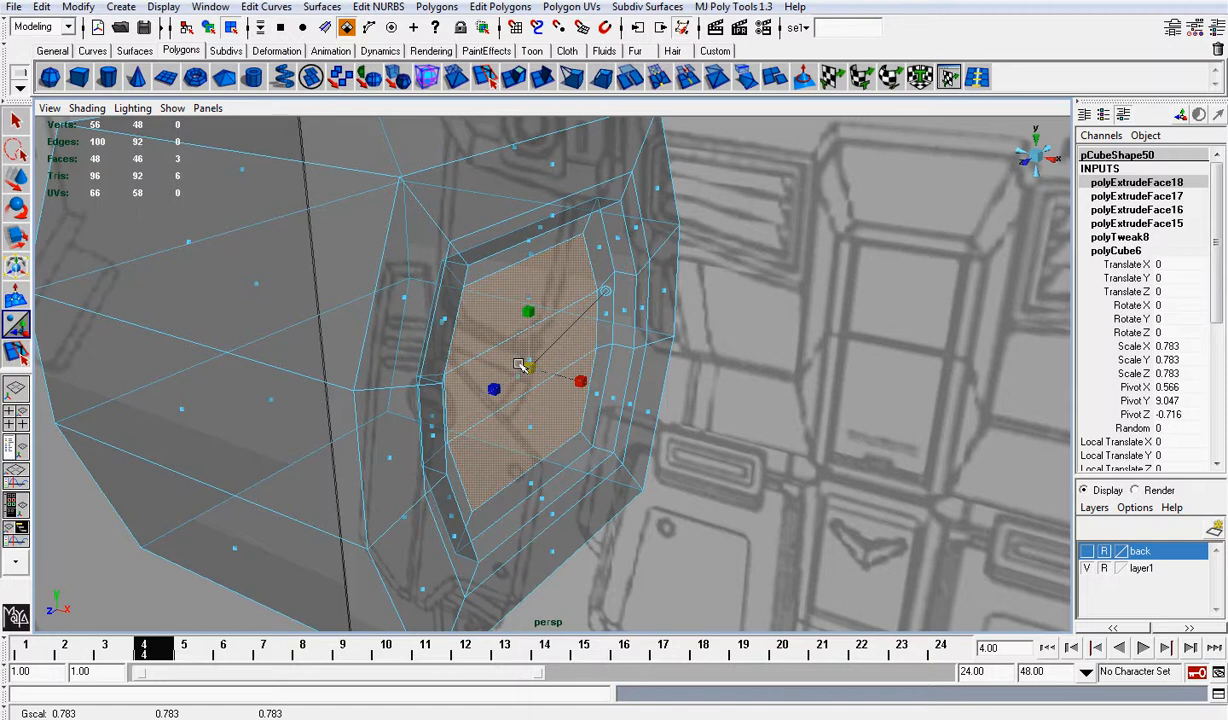
key(w)
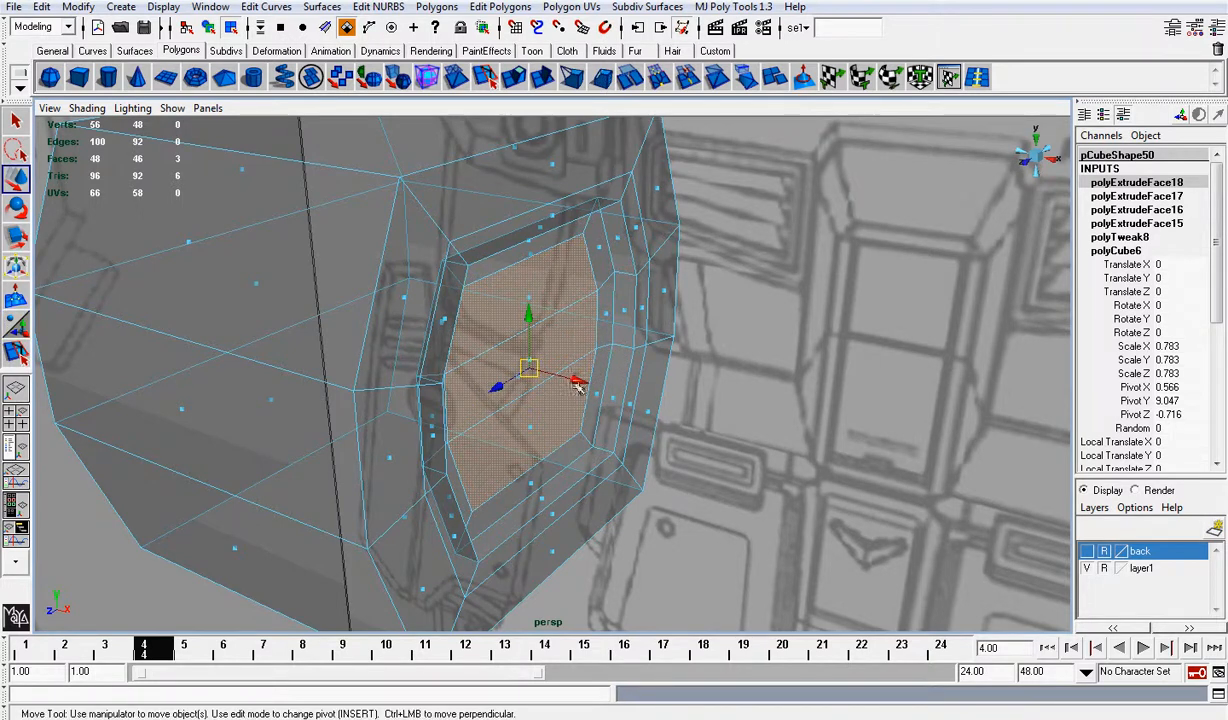
drag(592, 384, 662, 428)
key(ctrl+e)
key(w)
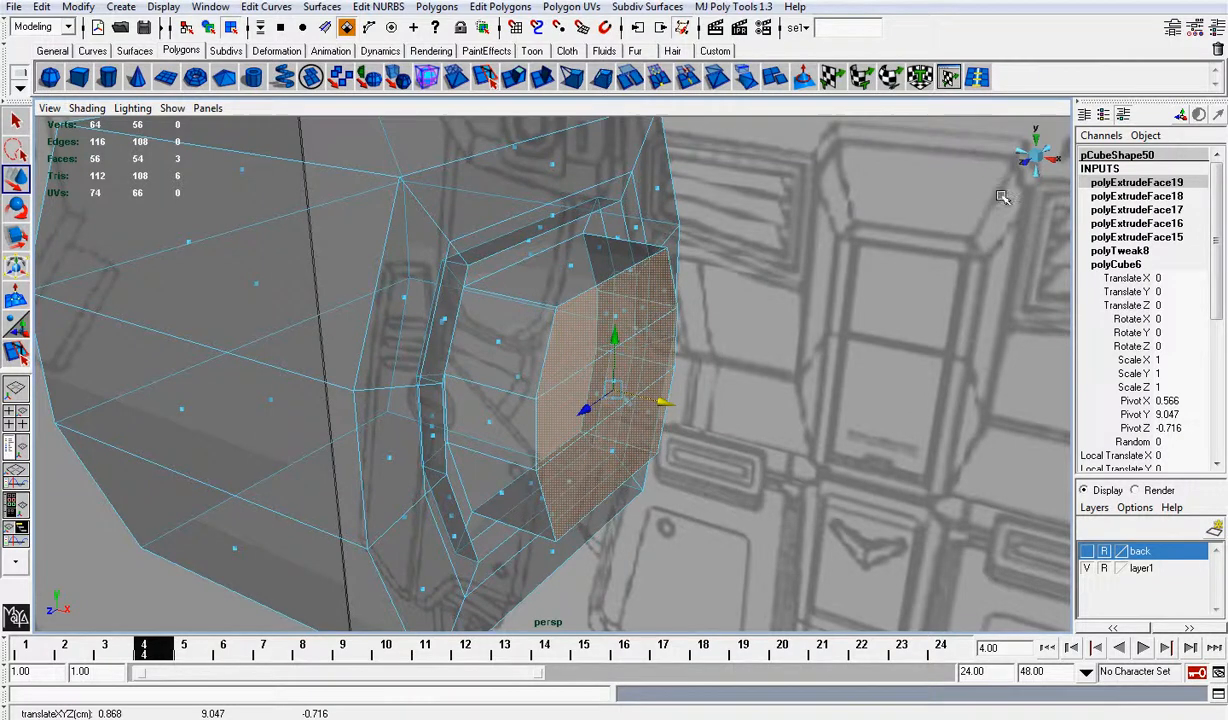
Step: Insert a vertical edge loop through the middle of the block and its inner rings
click(1055, 155)
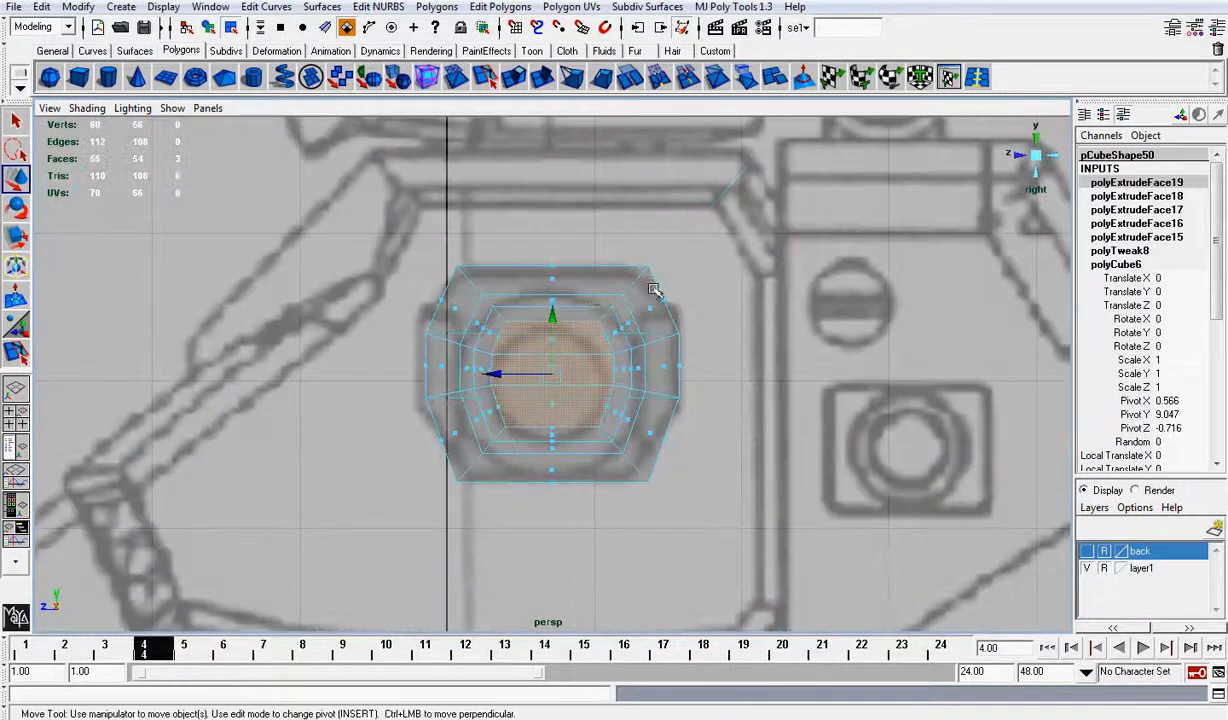
scroll(655, 290, up, 3)
right_drag(480, 293, 521, 272)
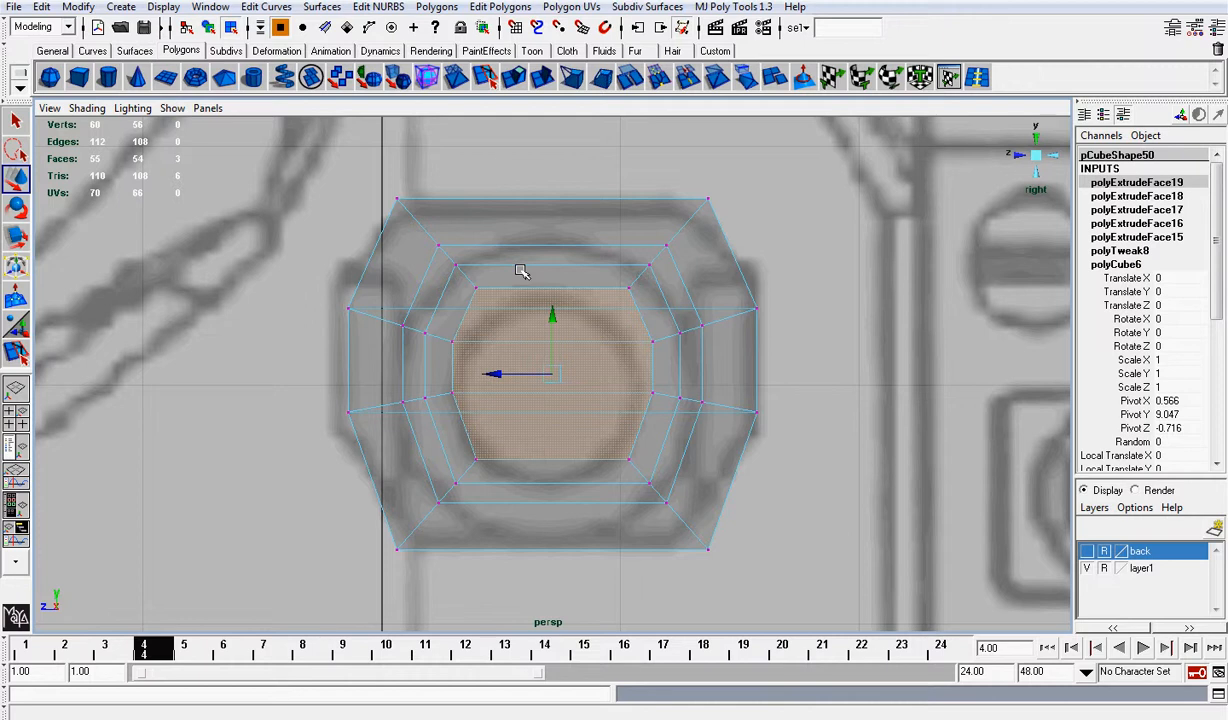
click(949, 77)
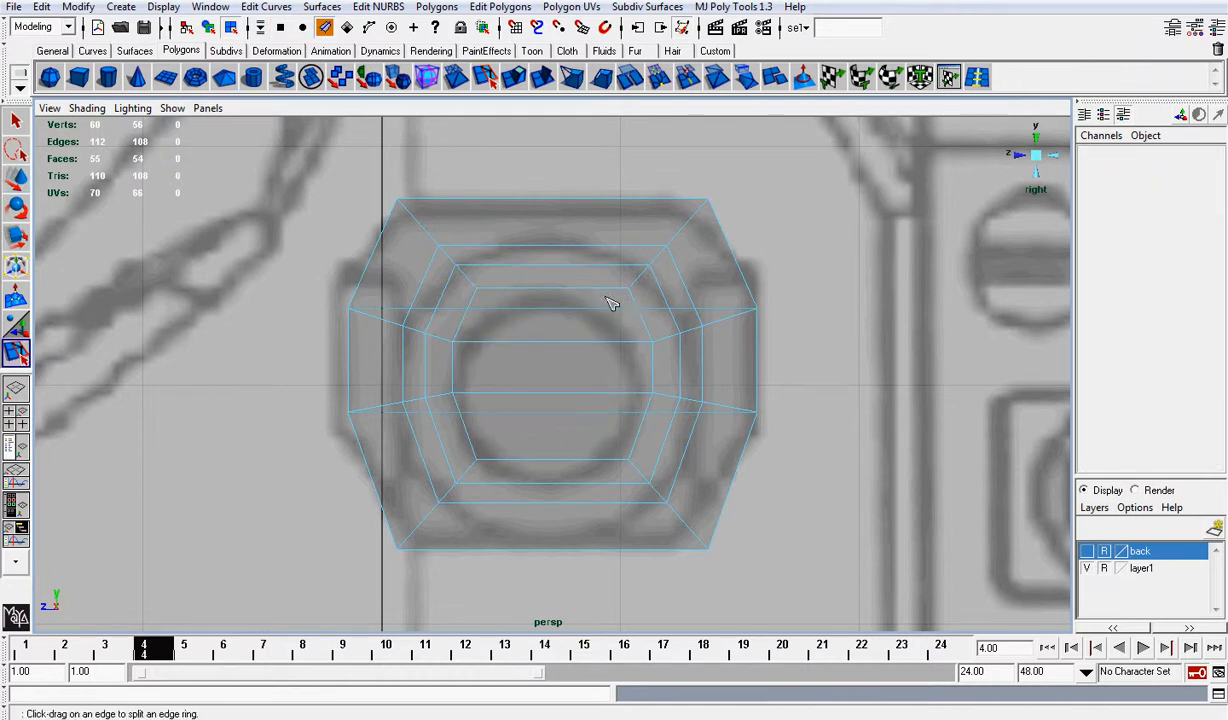
click(557, 272)
key(w)
Step: Scale the center-line vertices of the inner rings outward in Y to round them, leaving out the block's outermost edge vertices
right_drag(593, 294, 565, 288)
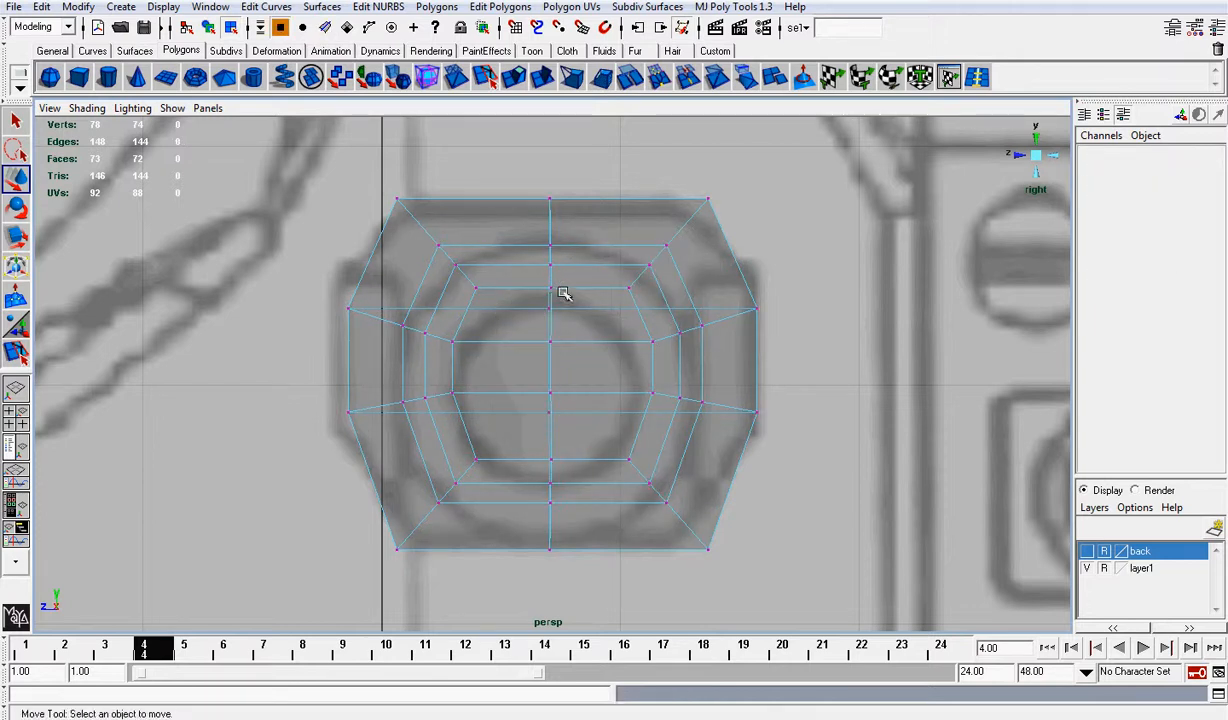
drag(538, 277, 563, 293)
mouse_move(536, 447)
shift+mouse_down()
mouse_move(567, 468)
mouse_move(551, 454)
shift+mouse_up()
key(r)
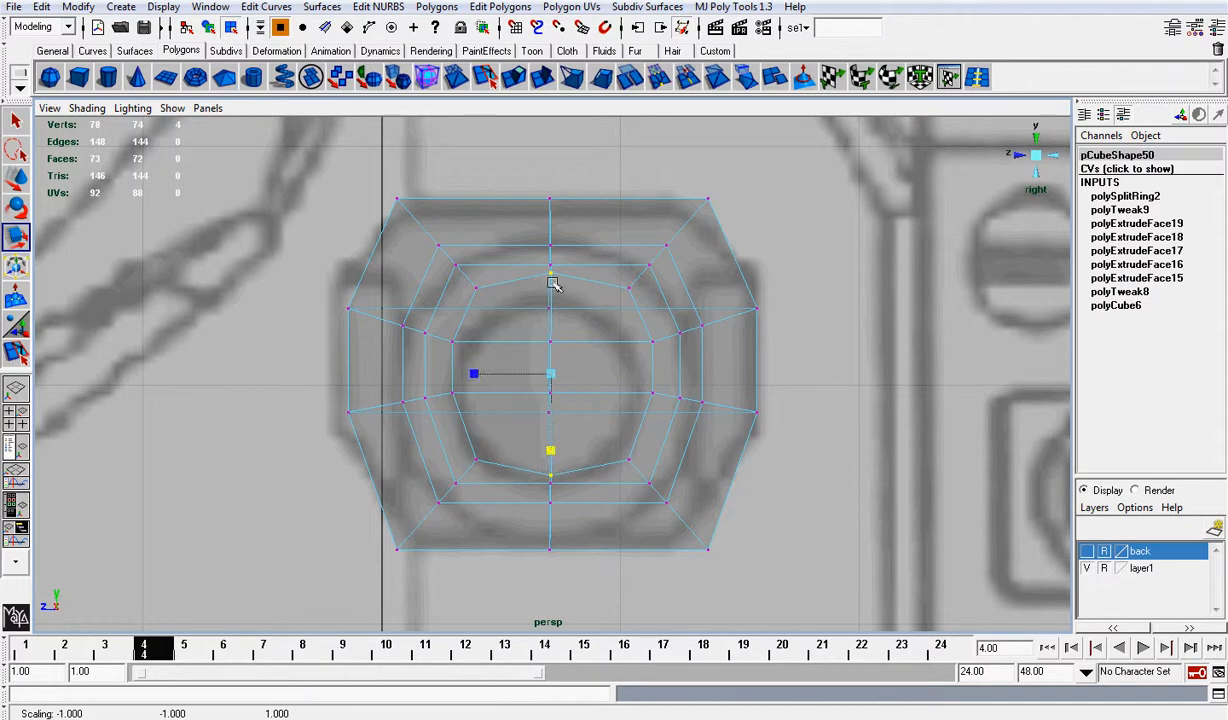
key(ctrl+z)
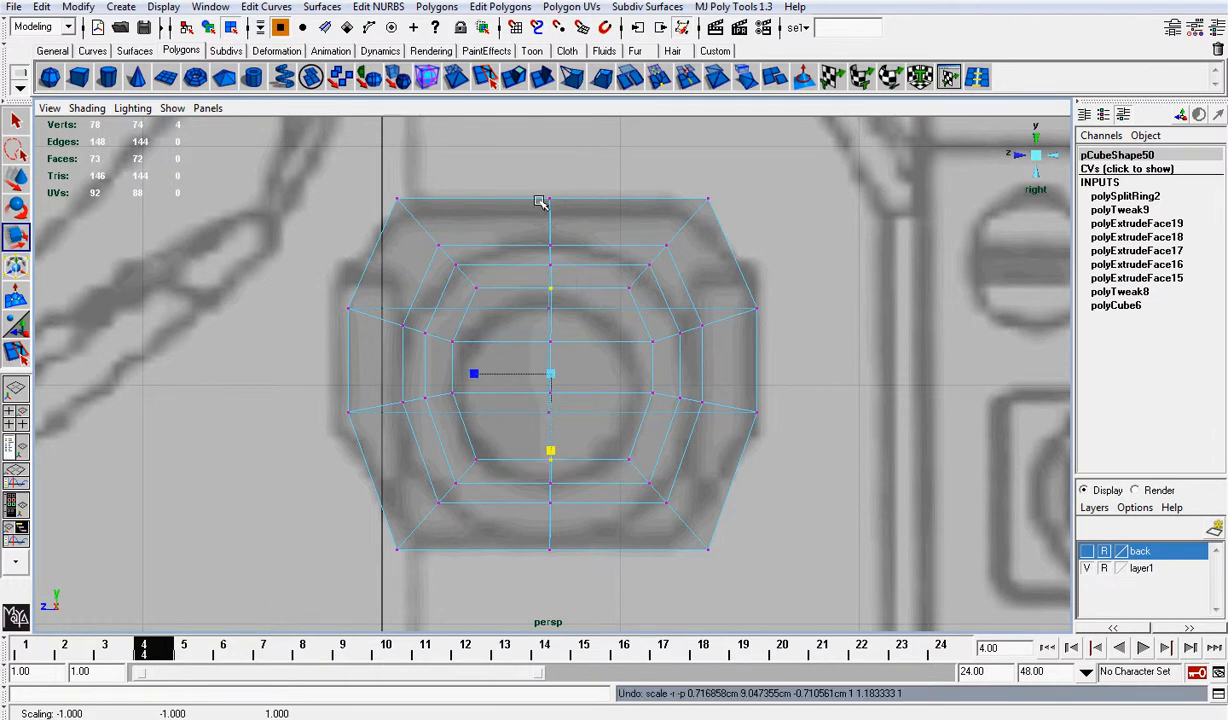
shift+drag(526, 182, 584, 279)
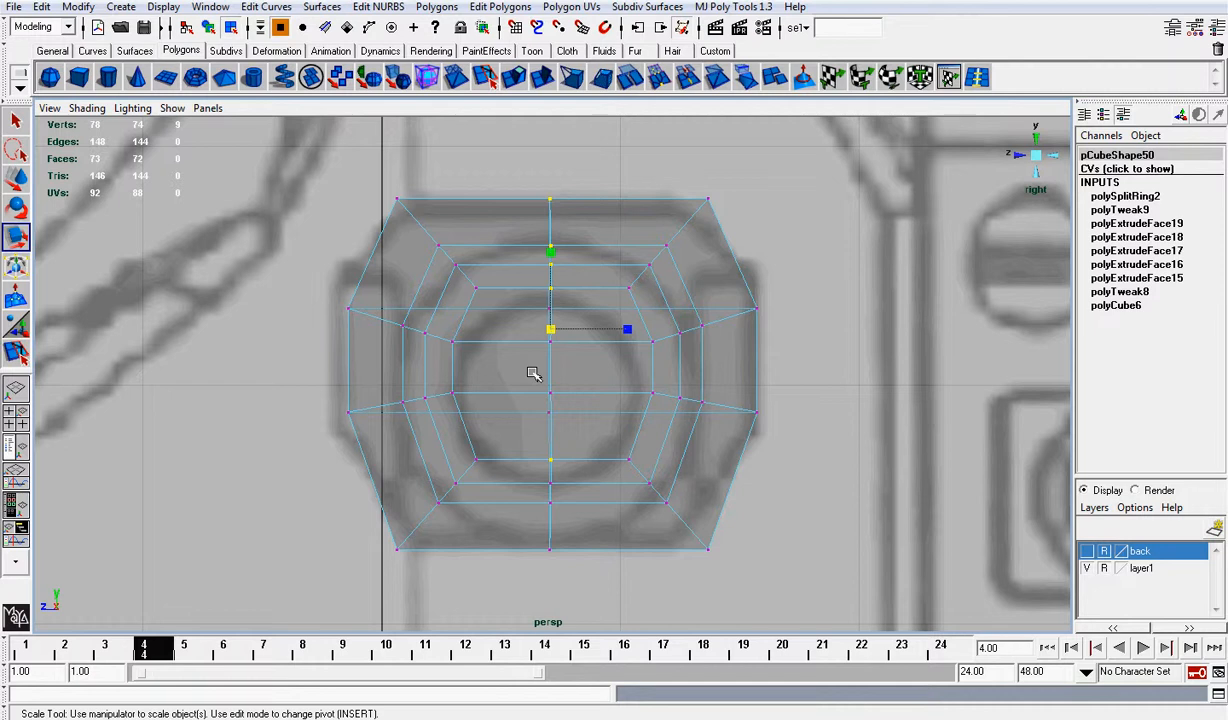
shift+drag(593, 606, 553, 288)
shift+drag(535, 177, 588, 238)
shift+drag(608, 620, 605, 620)
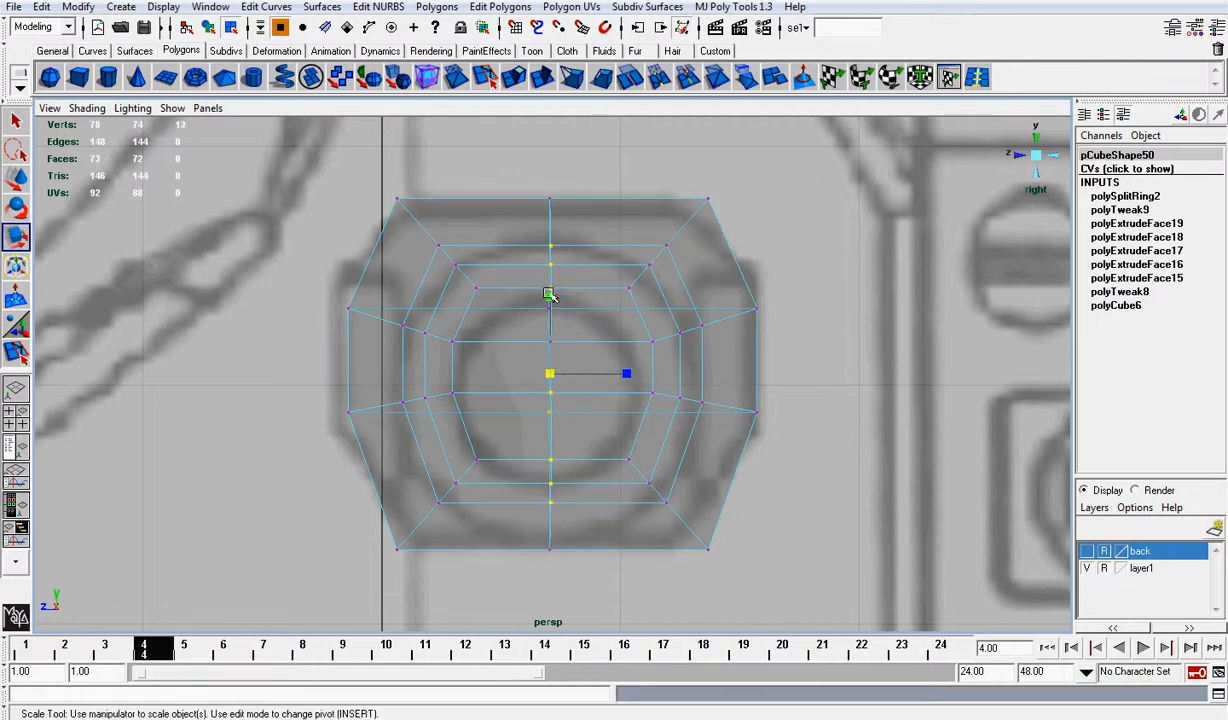
drag(548, 294, 550, 280)
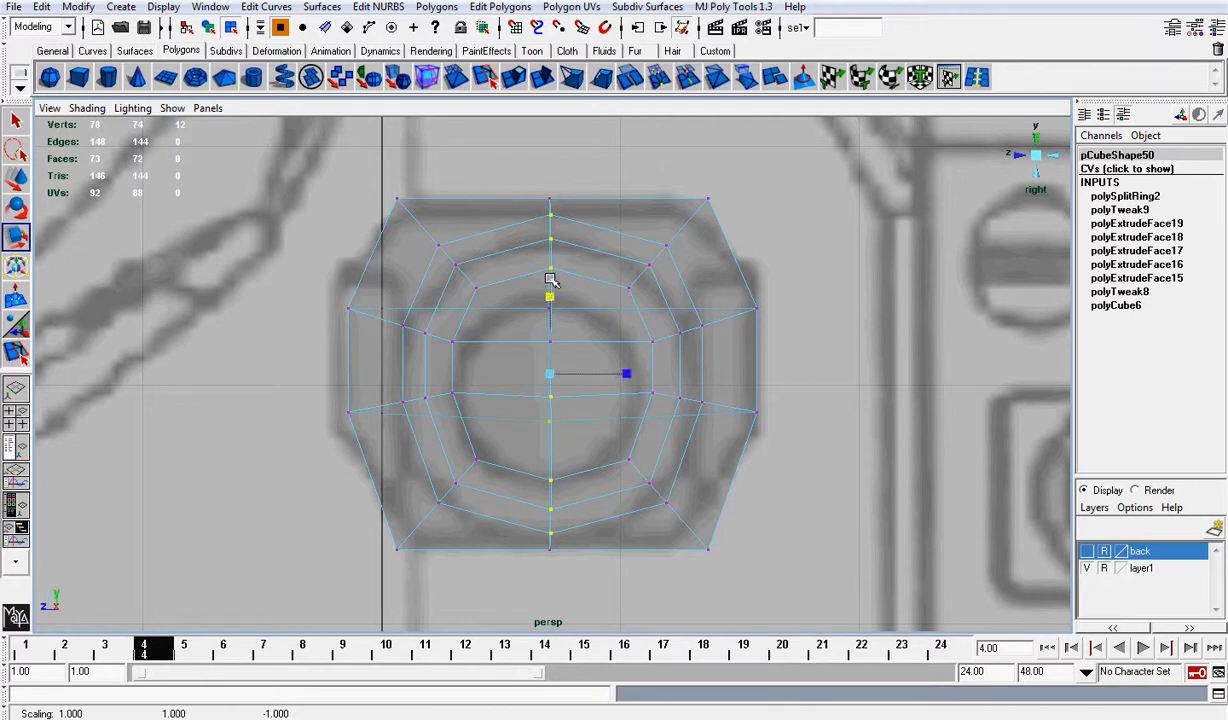
Step: Try to select the edge loop around the raised center's outer rim with Select Loop
right_drag(473, 293, 471, 260)
click(468, 301)
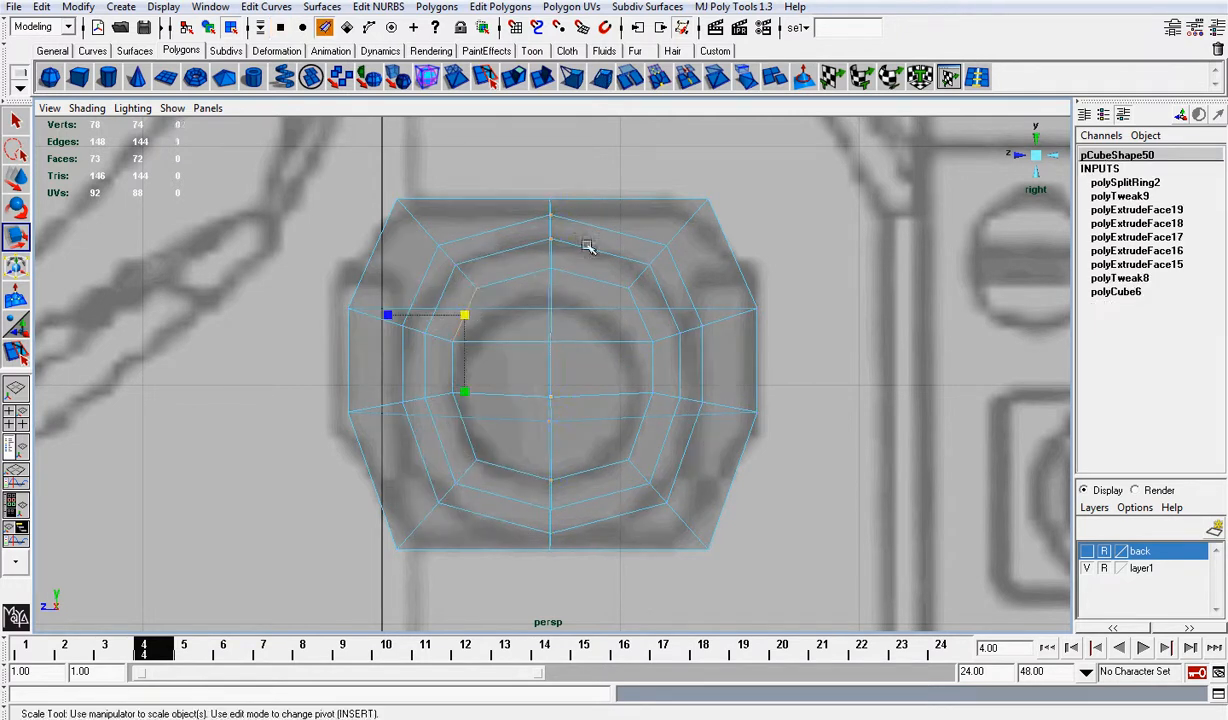
click(717, 8)
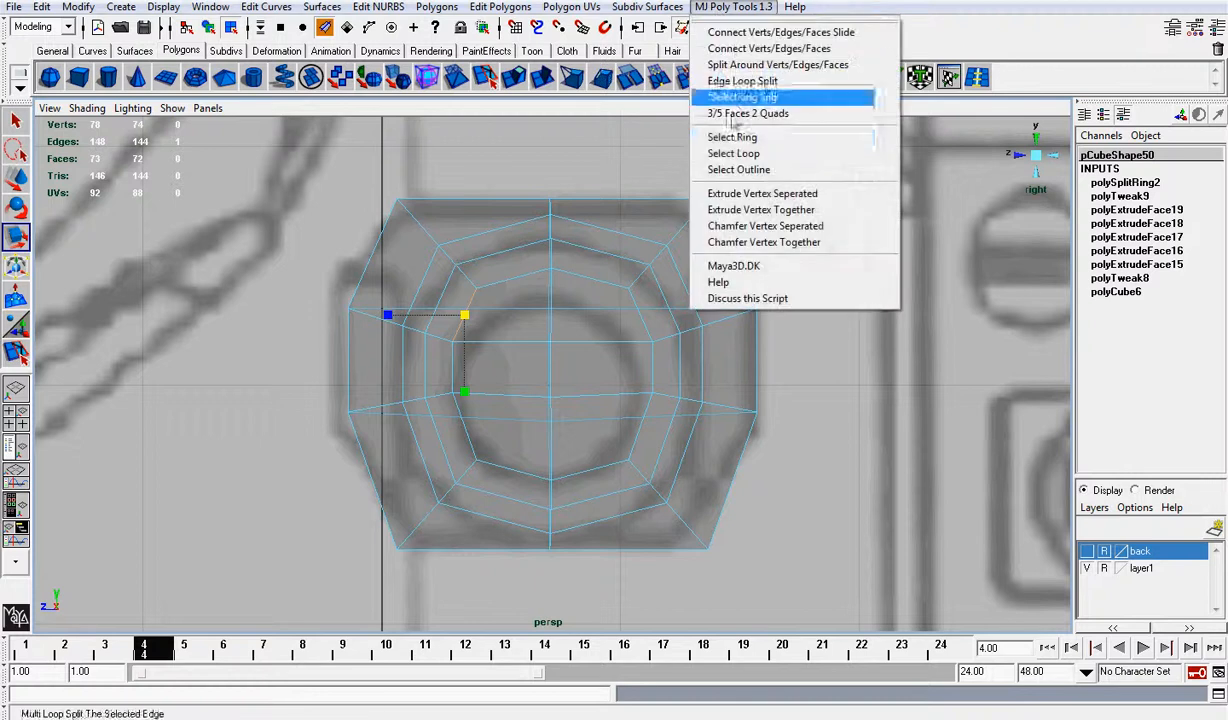
click(739, 154)
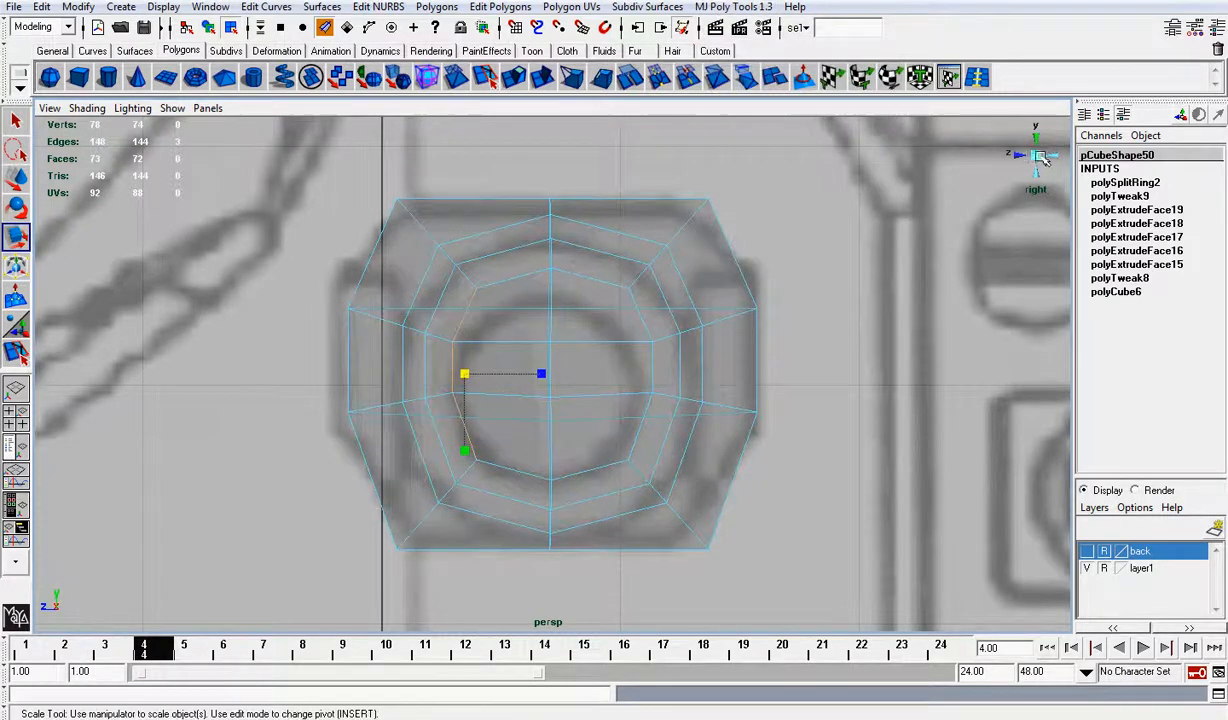
Step: Turn off X-Ray shading and inspect the block's raised center at an angle
alt+drag(1040, 158, 668, 241)
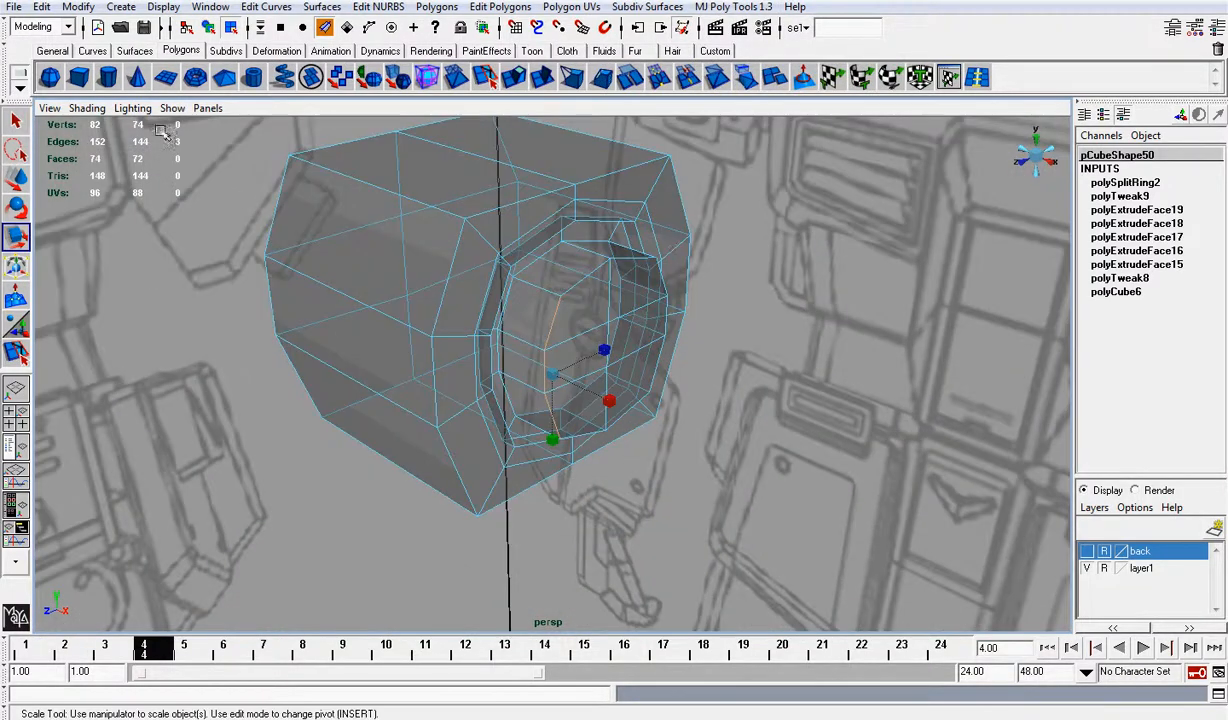
click(87, 108)
click(130, 302)
scroll(473, 234, down, 3)
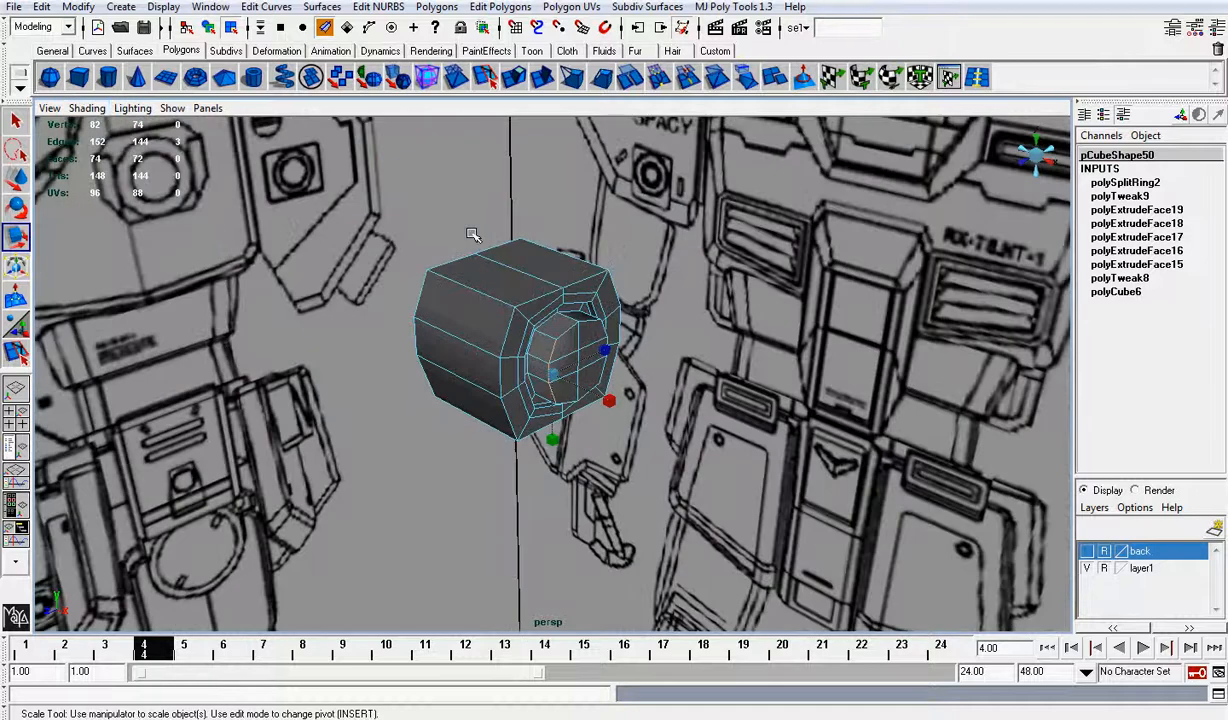
alt+drag(547, 309, 640, 346)
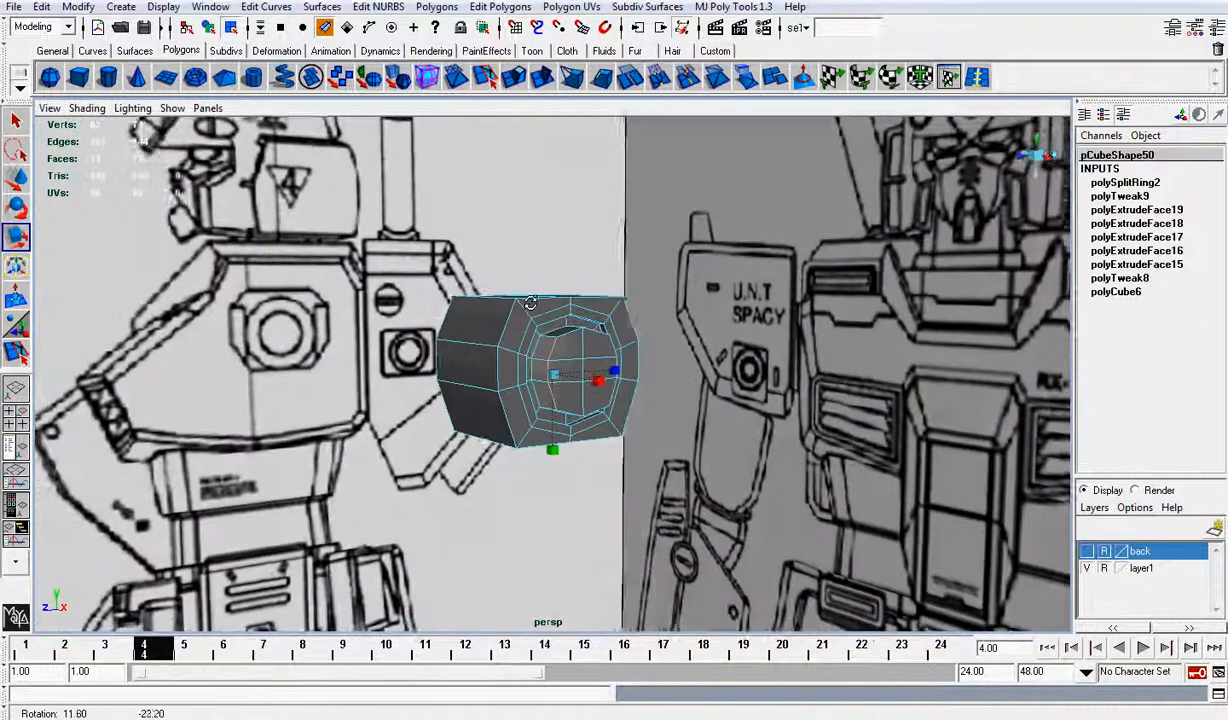
scroll(640, 346, up, 3)
scroll(640, 346, up, 2)
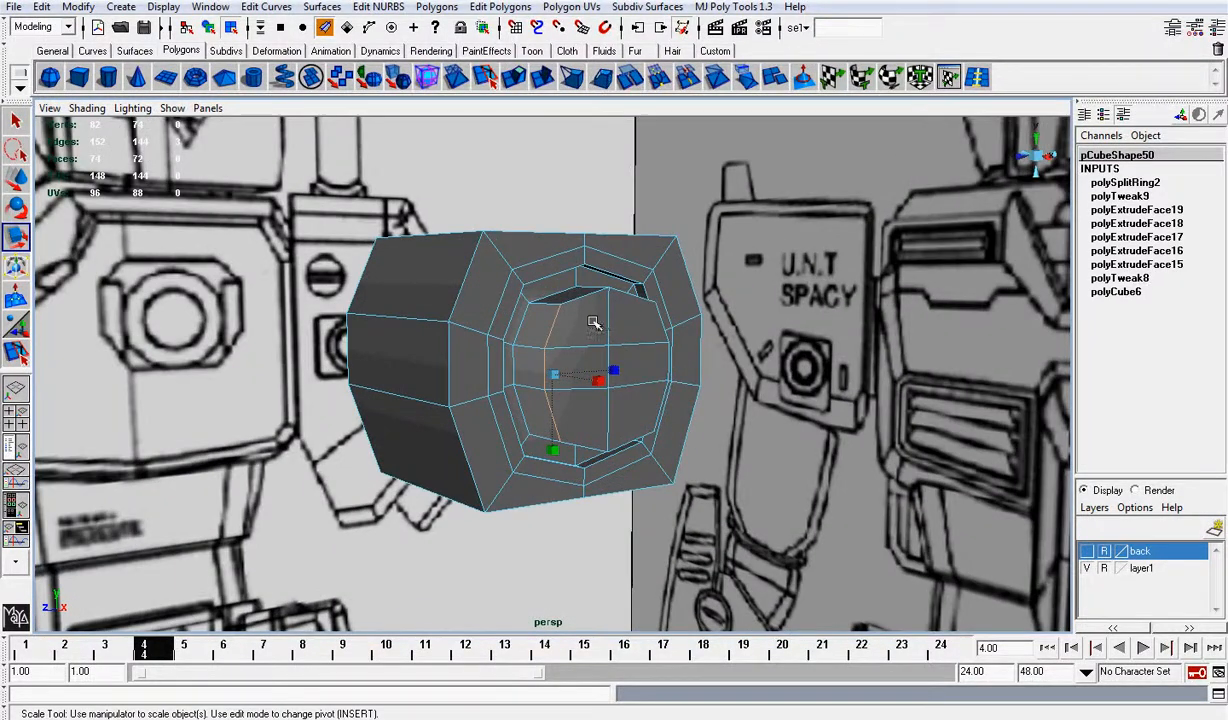
Step: Try to extrude the raised center's end faces with a uniform scale of about 0.917, and undo the extrusion
right_drag(593, 322, 590, 358)
alt+drag(590, 358, 463, 290)
click(650, 340)
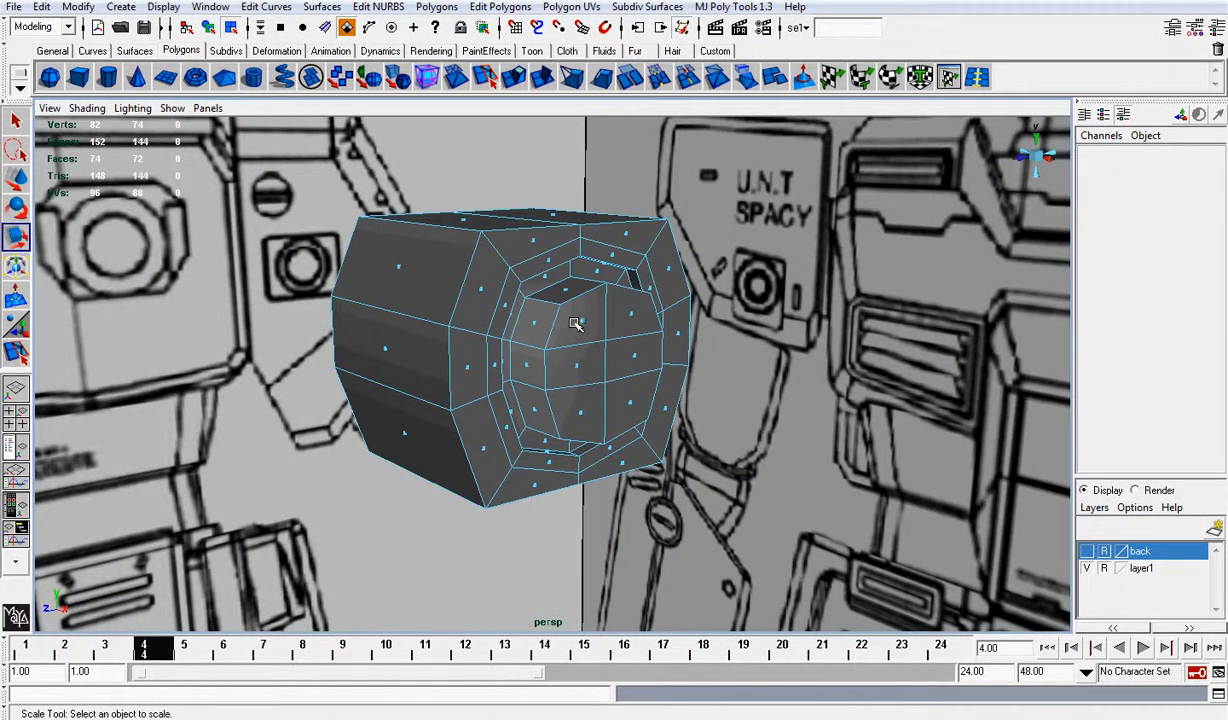
right_click(576, 323)
mouse_move(576, 330)
alt+mouse_down()
mouse_move(652, 335)
mouse_move(570, 325)
alt+mouse_up()
drag(632, 445, 632, 445)
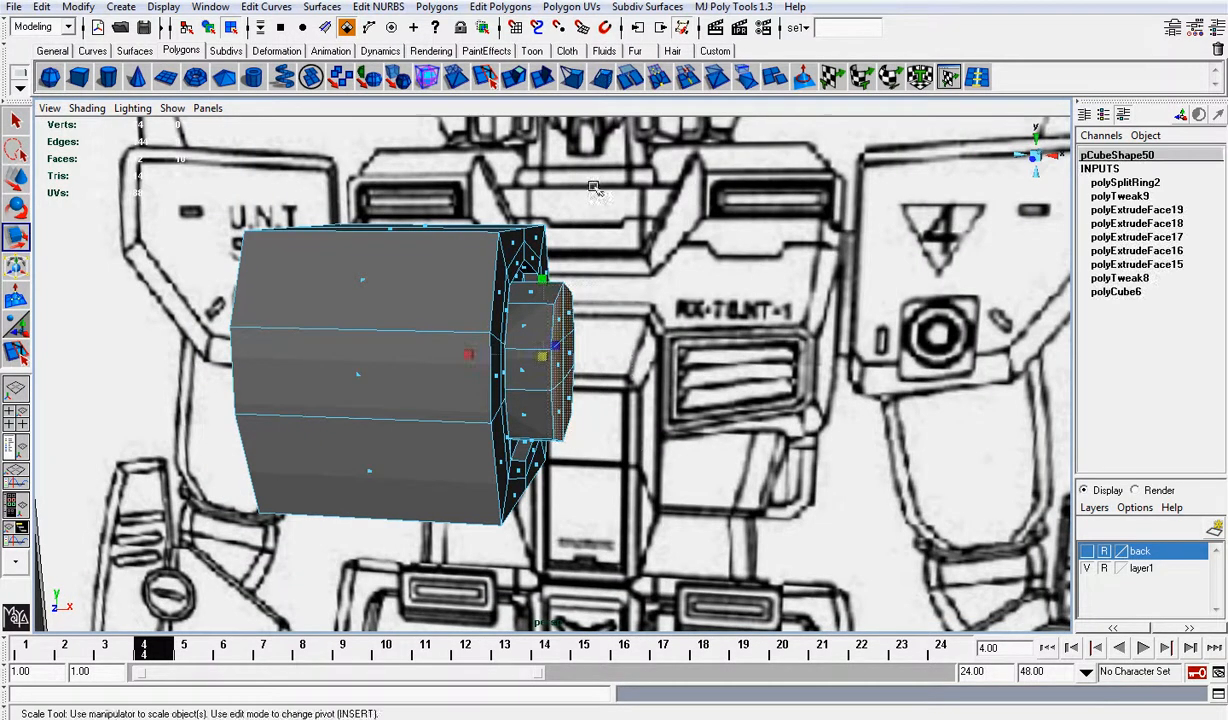
click(491, 77)
alt+drag(560, 330, 620, 335)
alt+drag(628, 434, 612, 432)
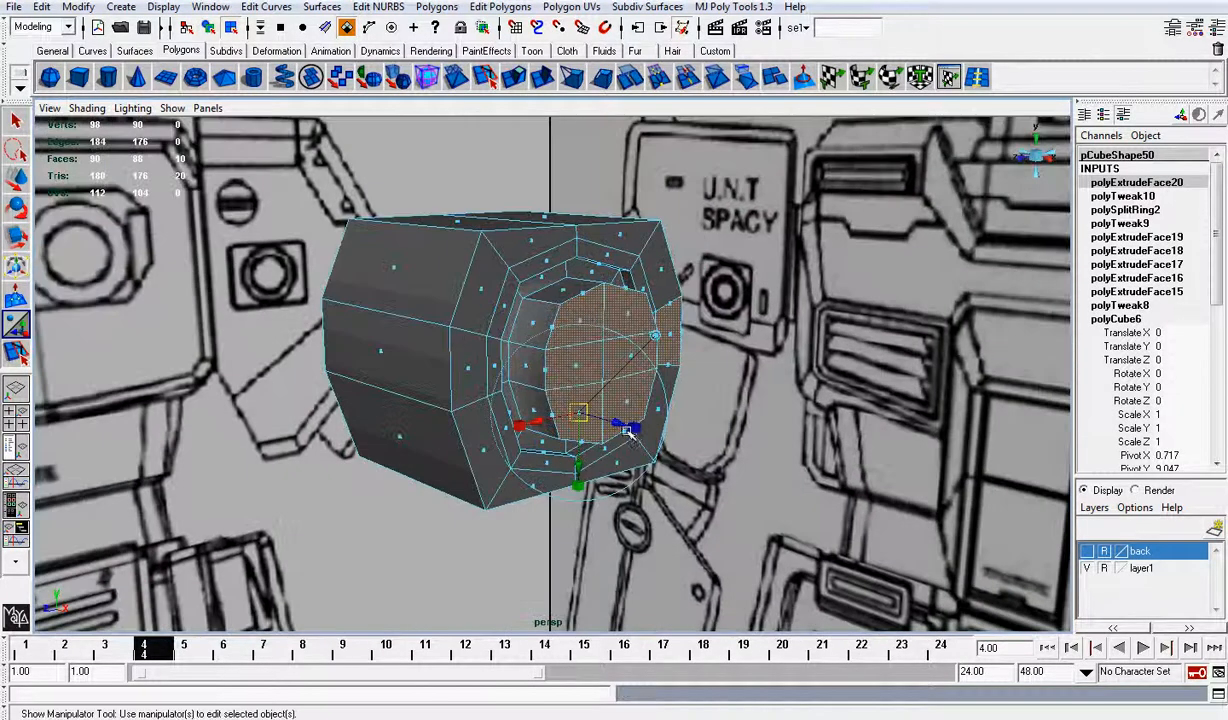
click(635, 430)
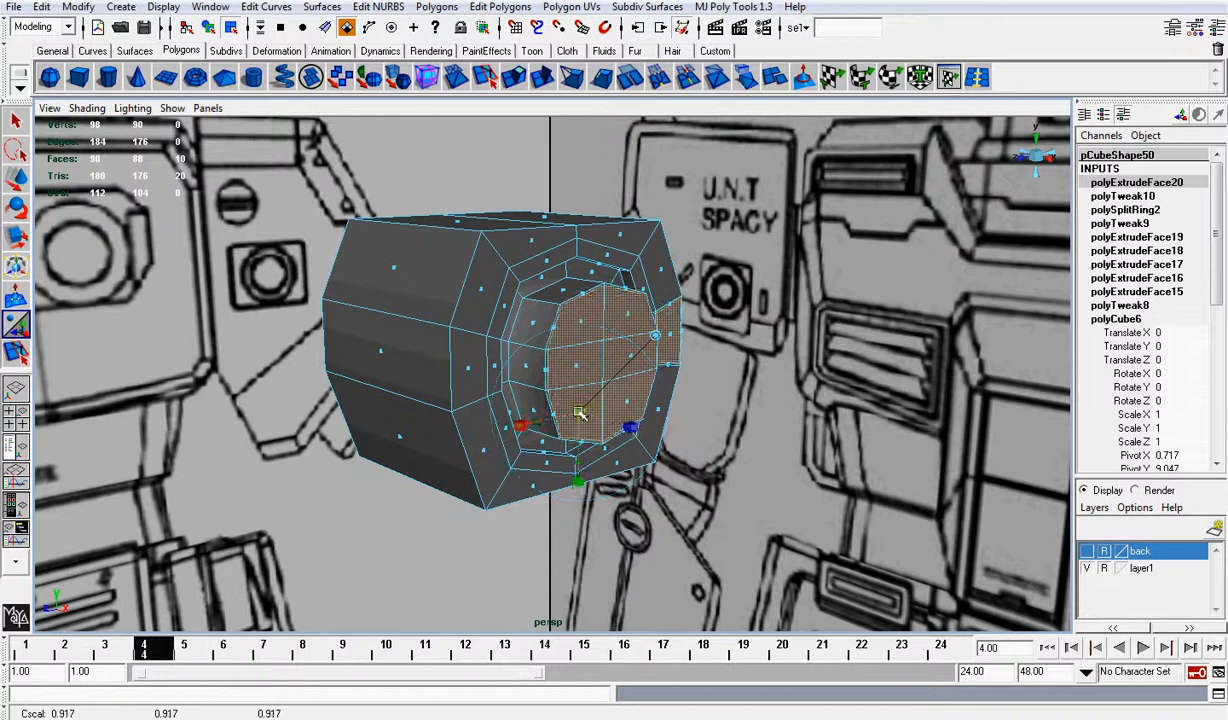
click(731, 345)
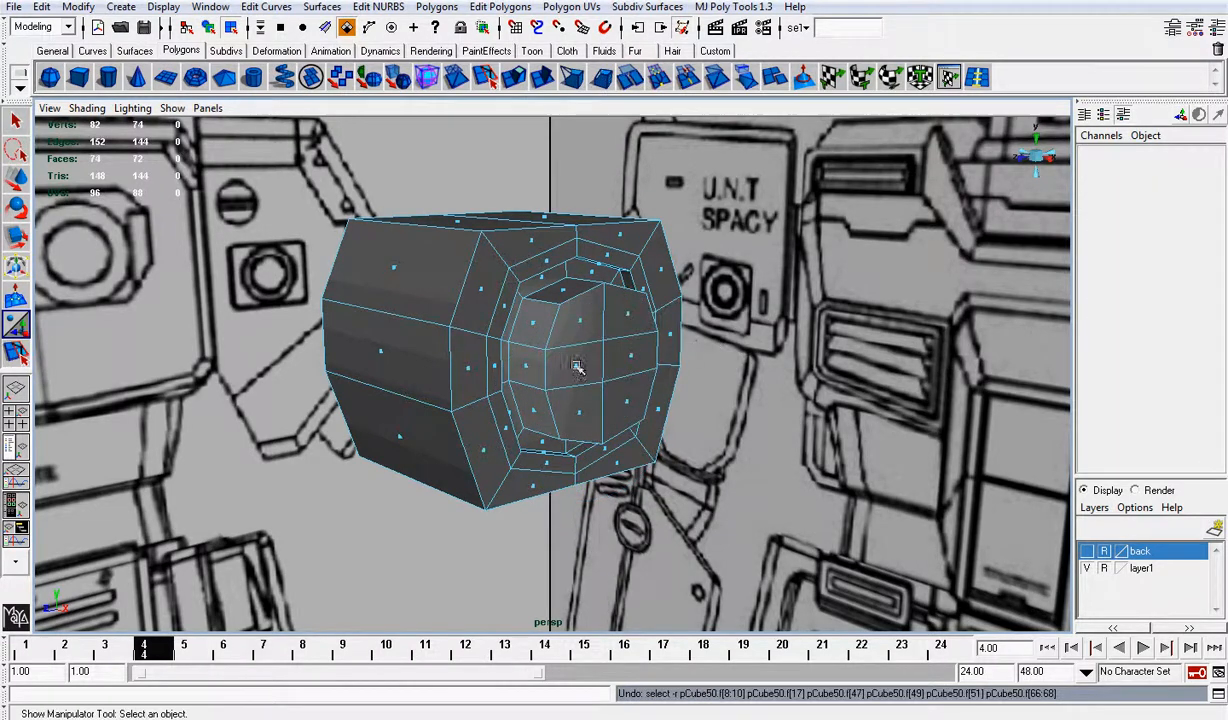
Step: Try to extrude and uniformly scale the raised center's end faces again, and undo the extrusion
alt+drag(552, 345, 806, 446)
click(535, 285)
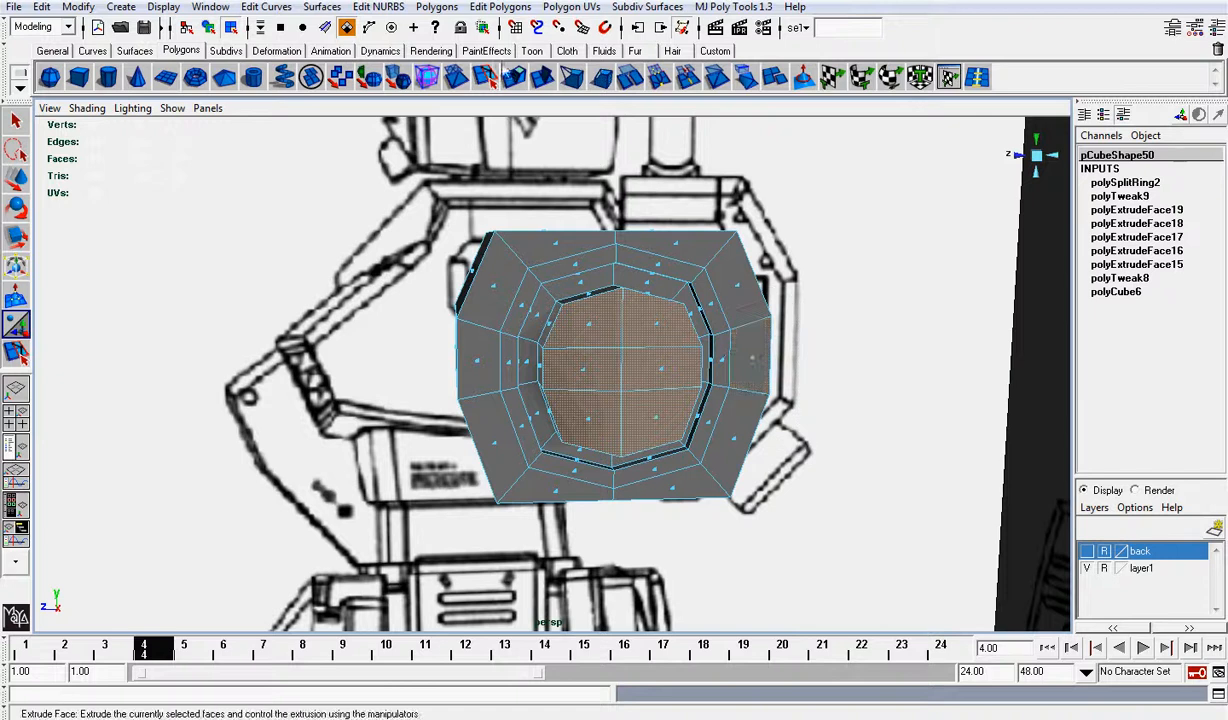
click(485, 77)
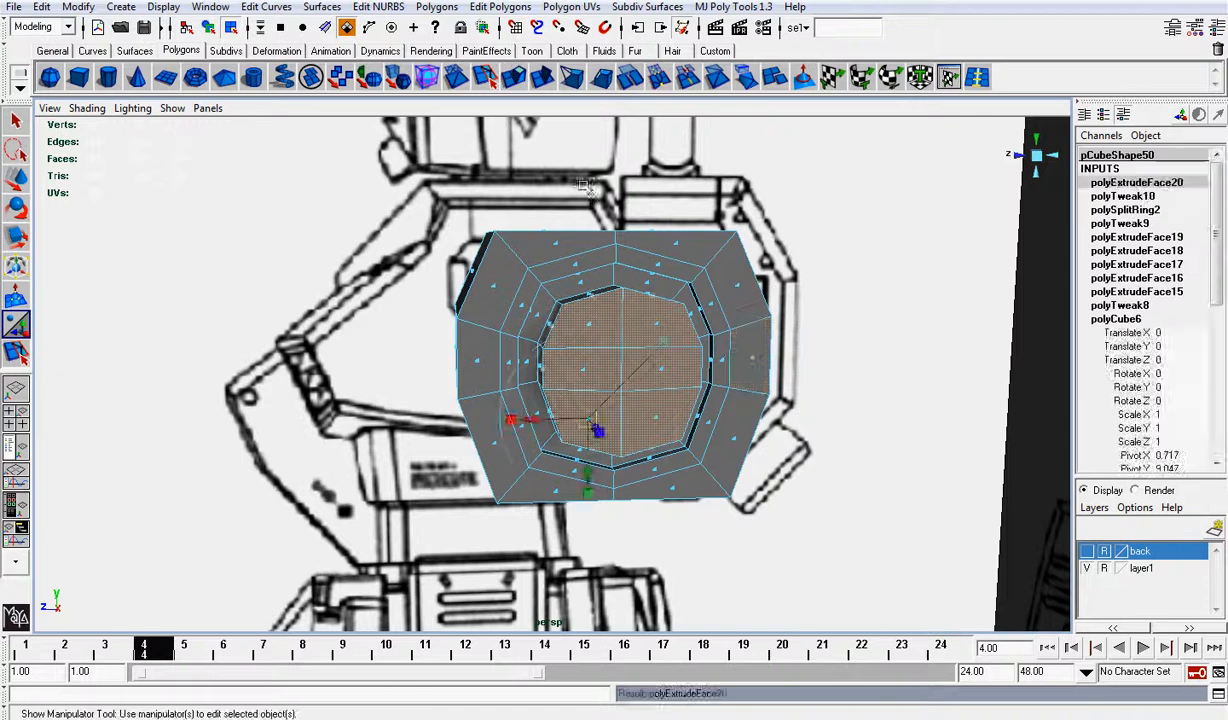
click(620, 295)
drag(618, 368, 608, 364)
alt+drag(690, 365, 614, 385)
key(ctrl+z)
key(ctrl+z)
key(ctrl+z)
key(ctrl+z)
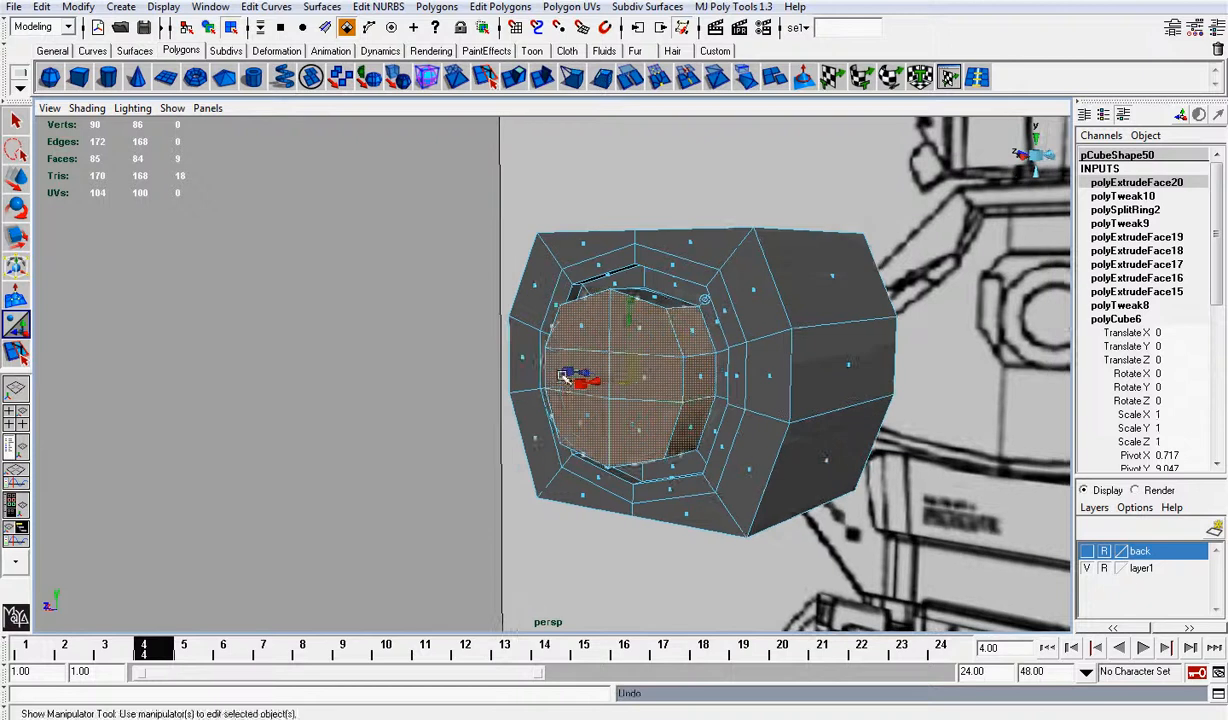
key(ctrl+z)
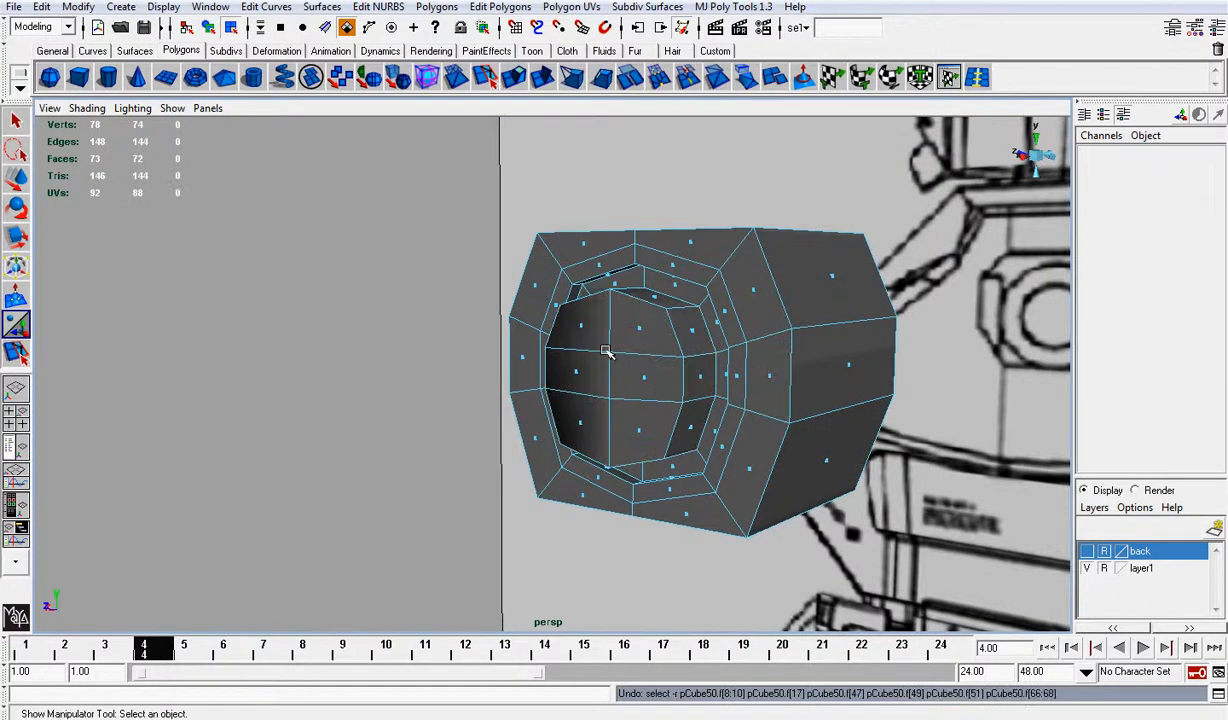
key(ctrl+z)
key(ctrl+z)
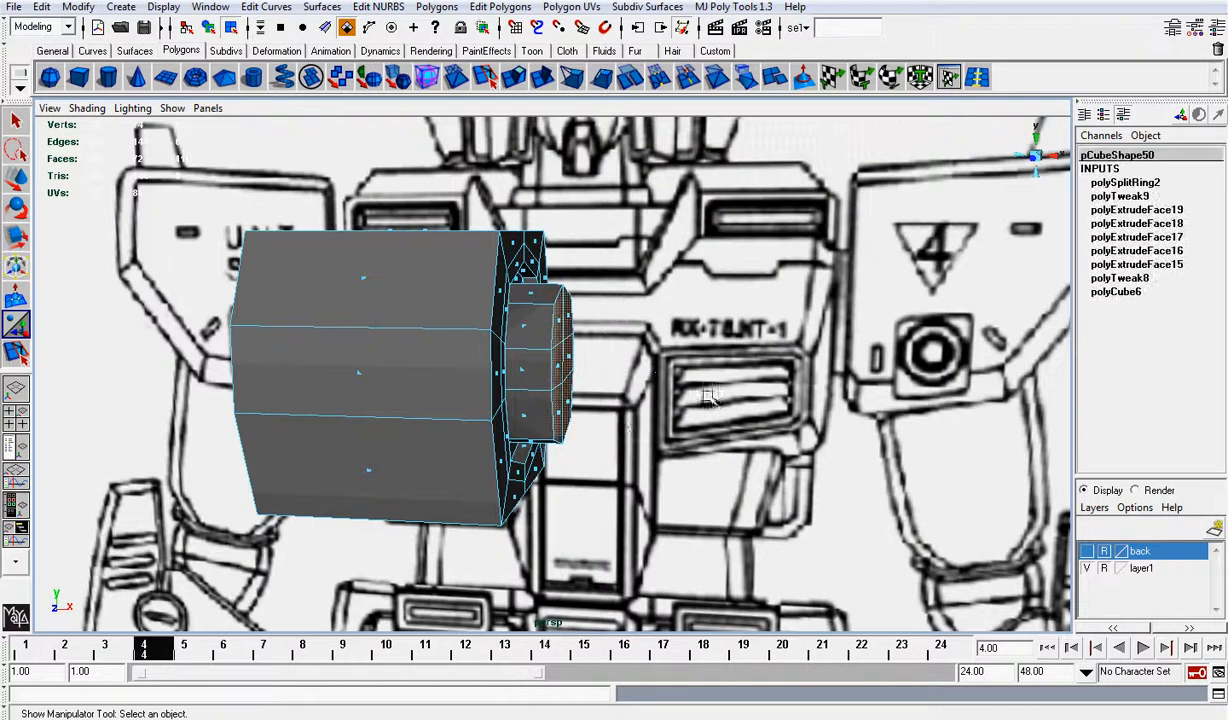
key(ctrl+z)
Step: Deselect the extra side and outer block faces so only the raised center's six end faces stay selected
shift+click(704, 331)
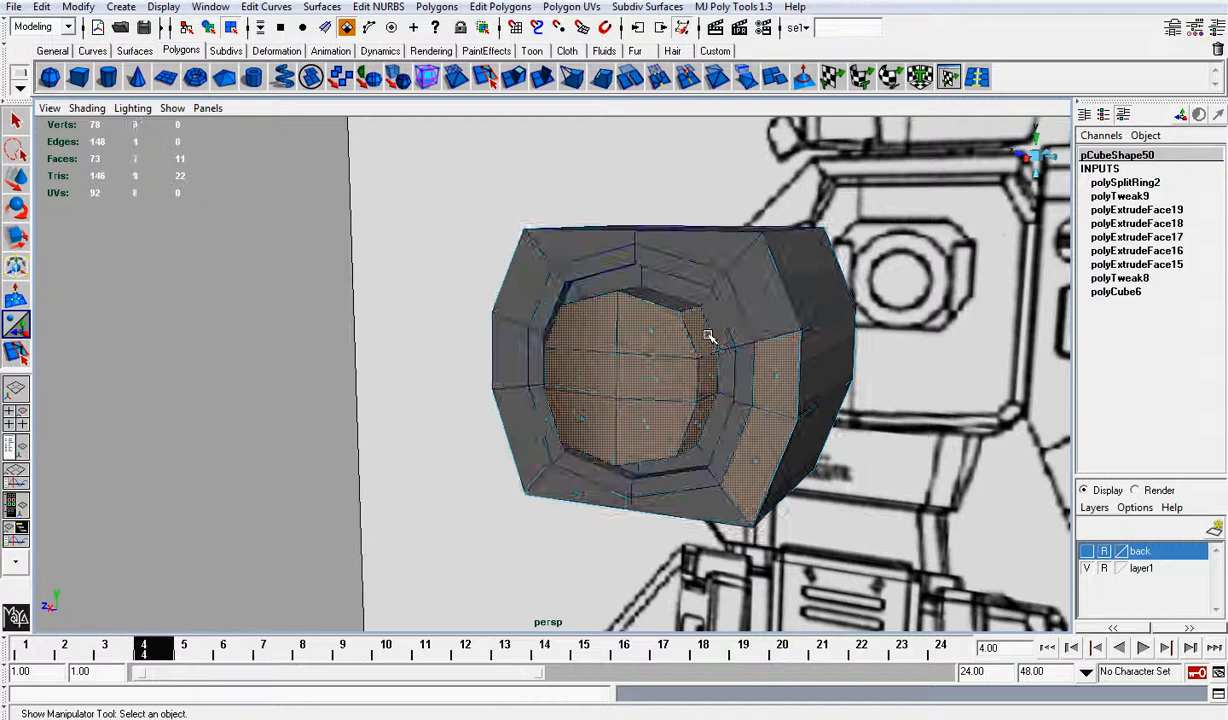
key(ctrl+z)
shift+click(700, 330)
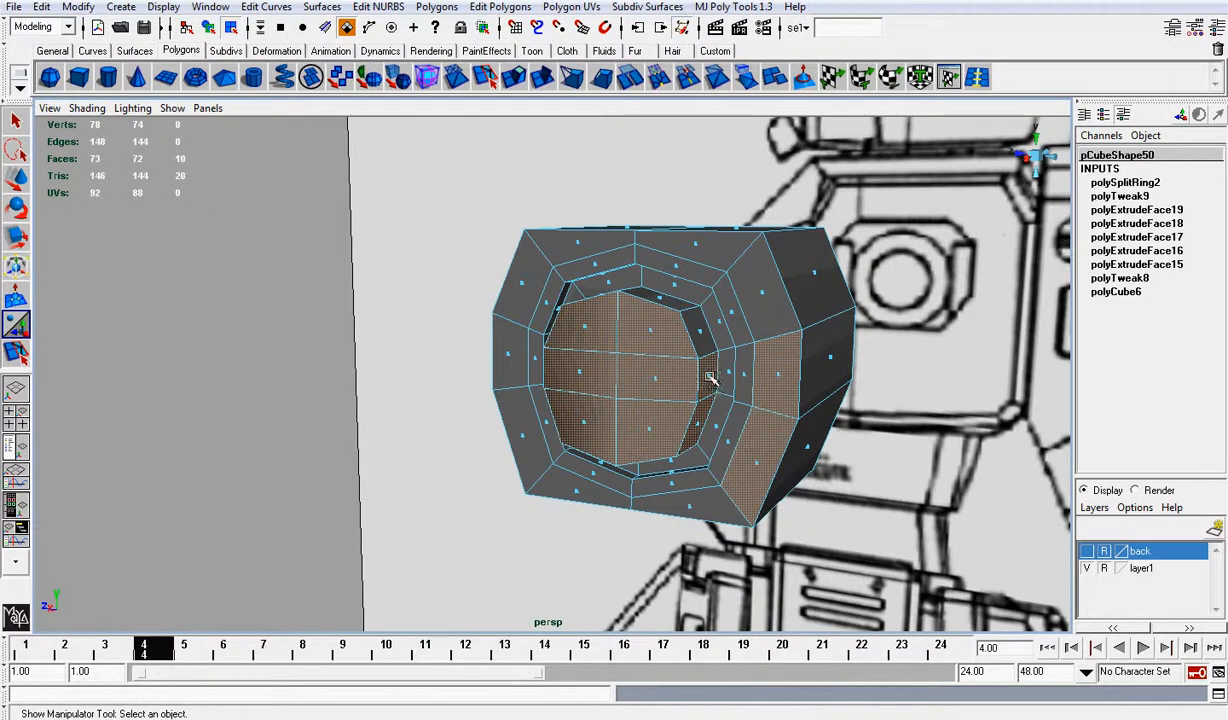
shift+click(708, 377)
shift+click(700, 428)
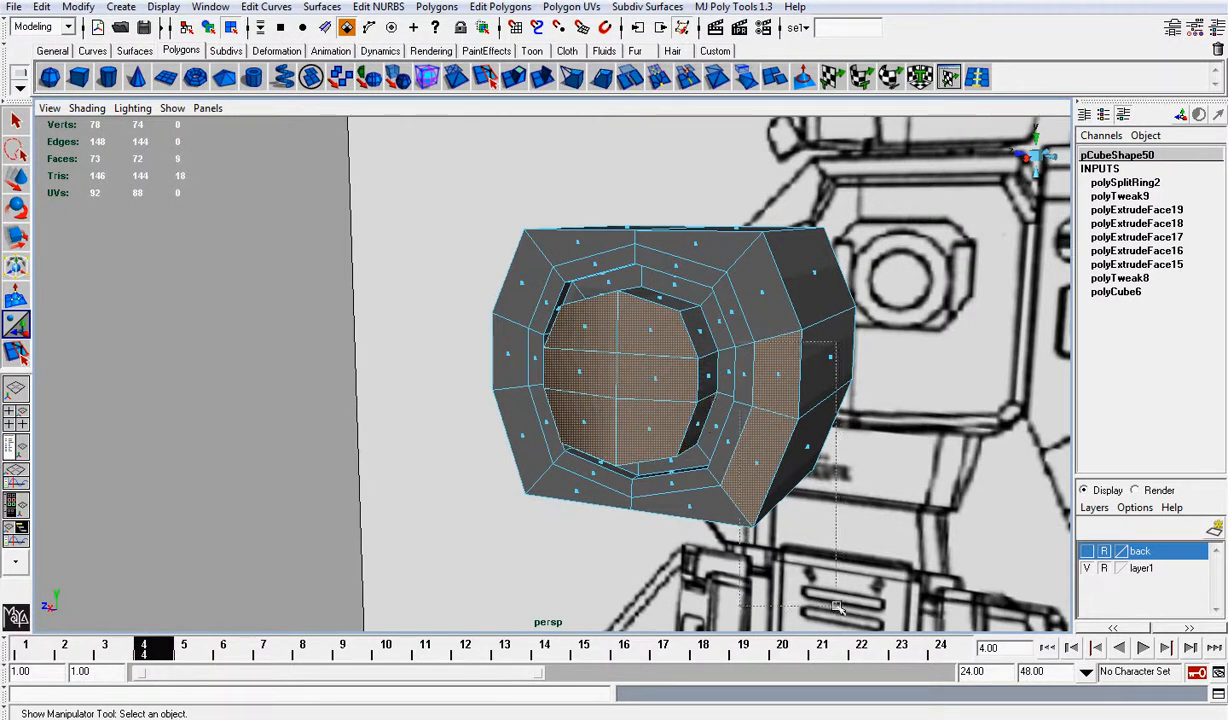
alt+drag(838, 607, 600, 172)
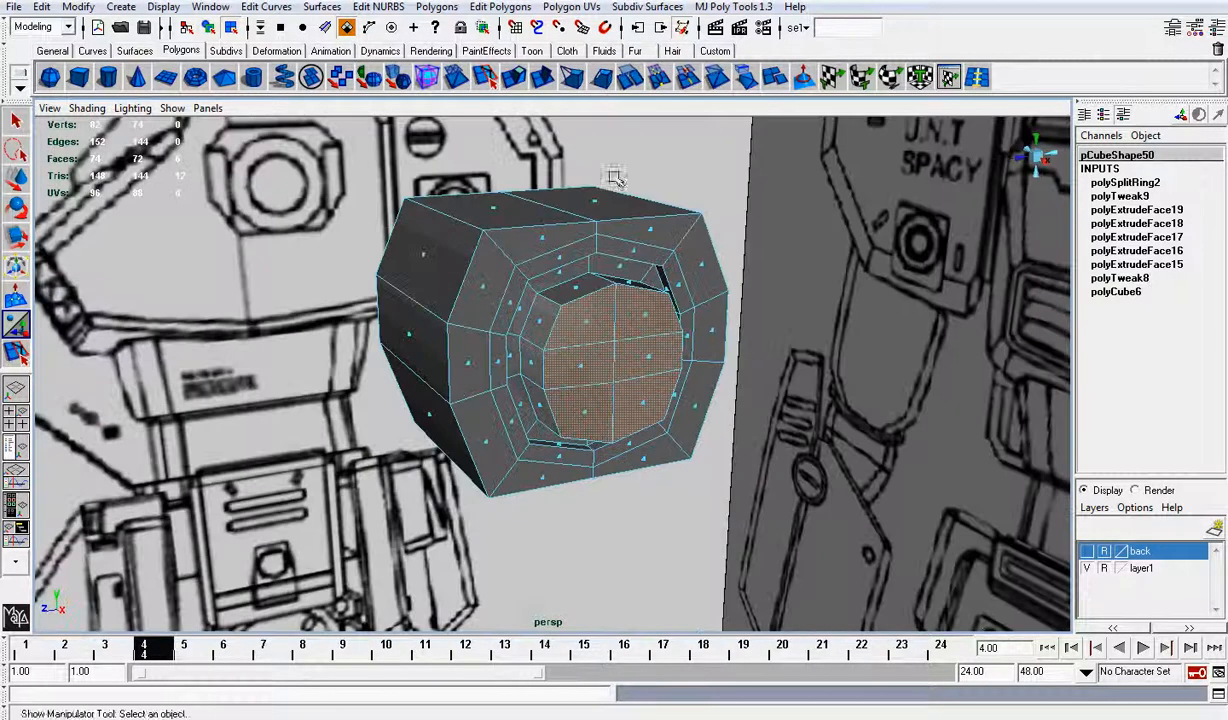
Step: Extrude the raised center's end faces and scale them uniformly to about 0.836
click(513, 77)
scroll(663, 375, up, 3)
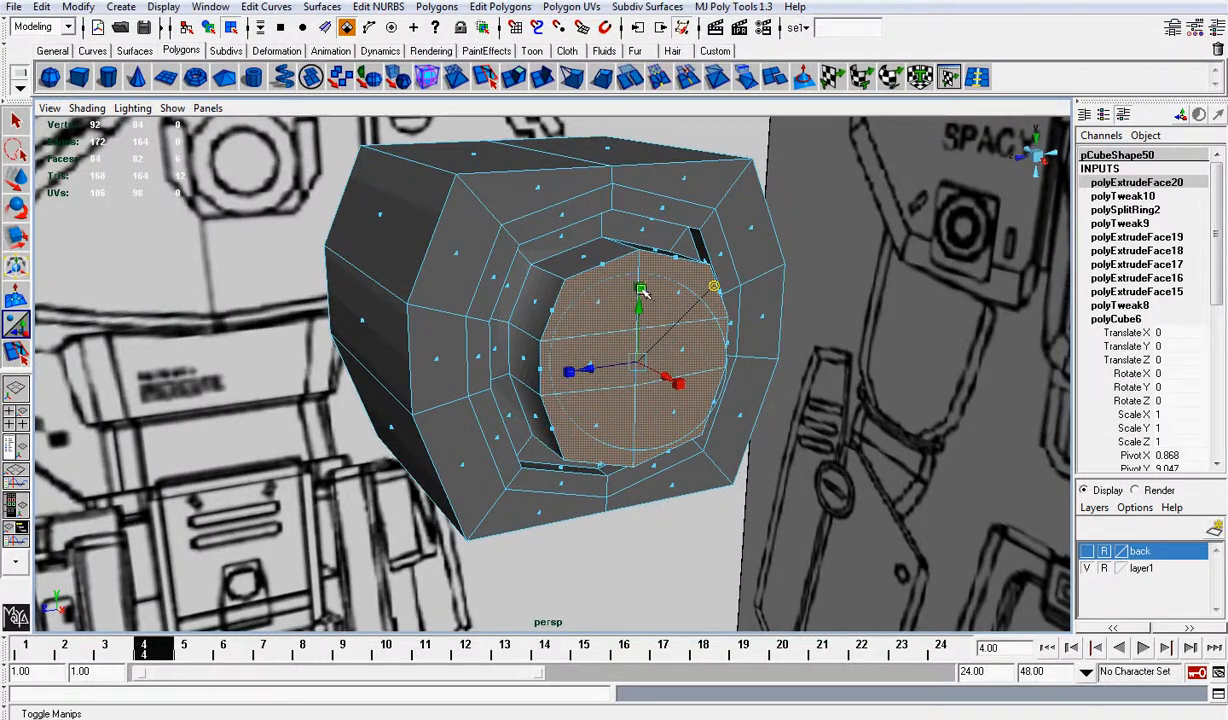
click(640, 289)
drag(640, 362, 620, 370)
key(t)
scroll(633, 358, down, 2)
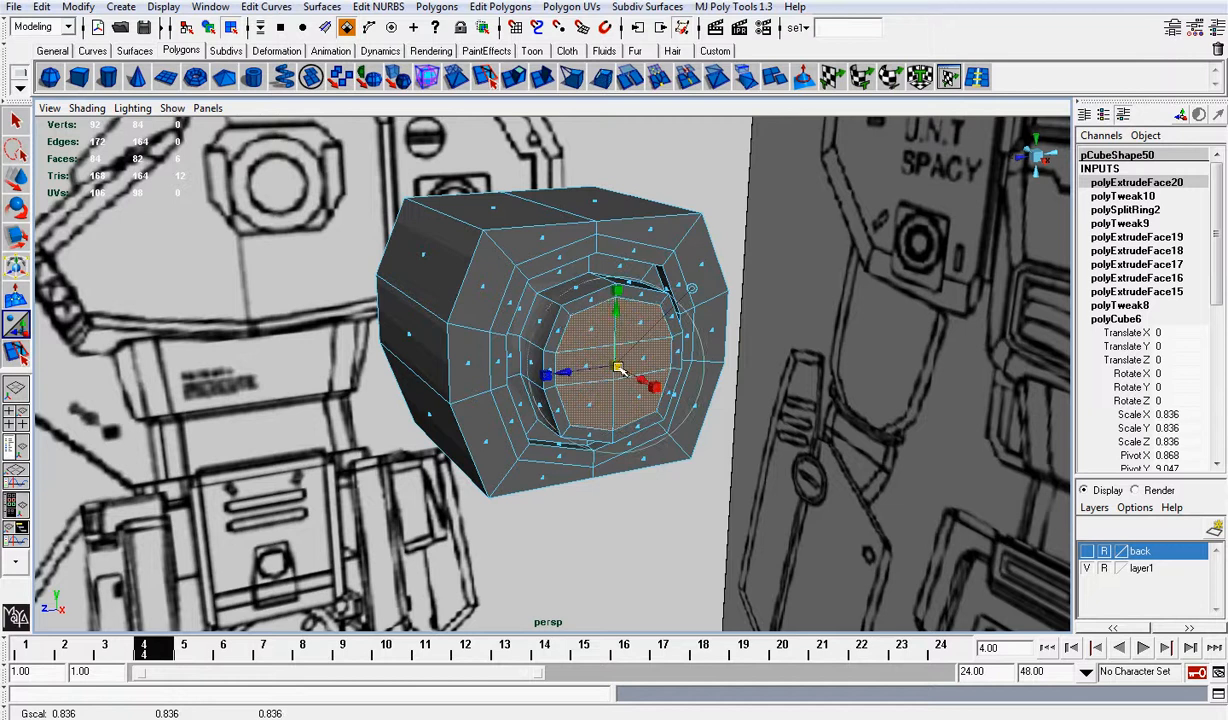
Step: Extrude the inner end faces again with an X translation of about -0.098, and return the block to object mode
key(g)
click(666, 328)
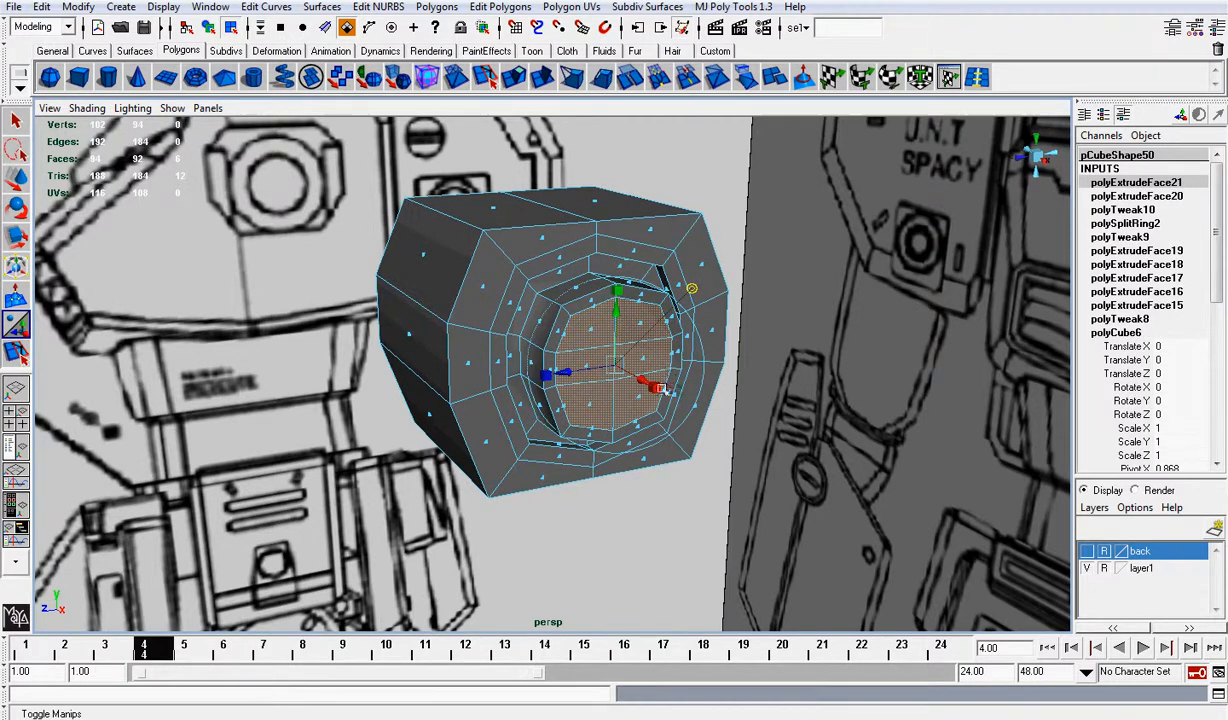
drag(634, 376, 632, 372)
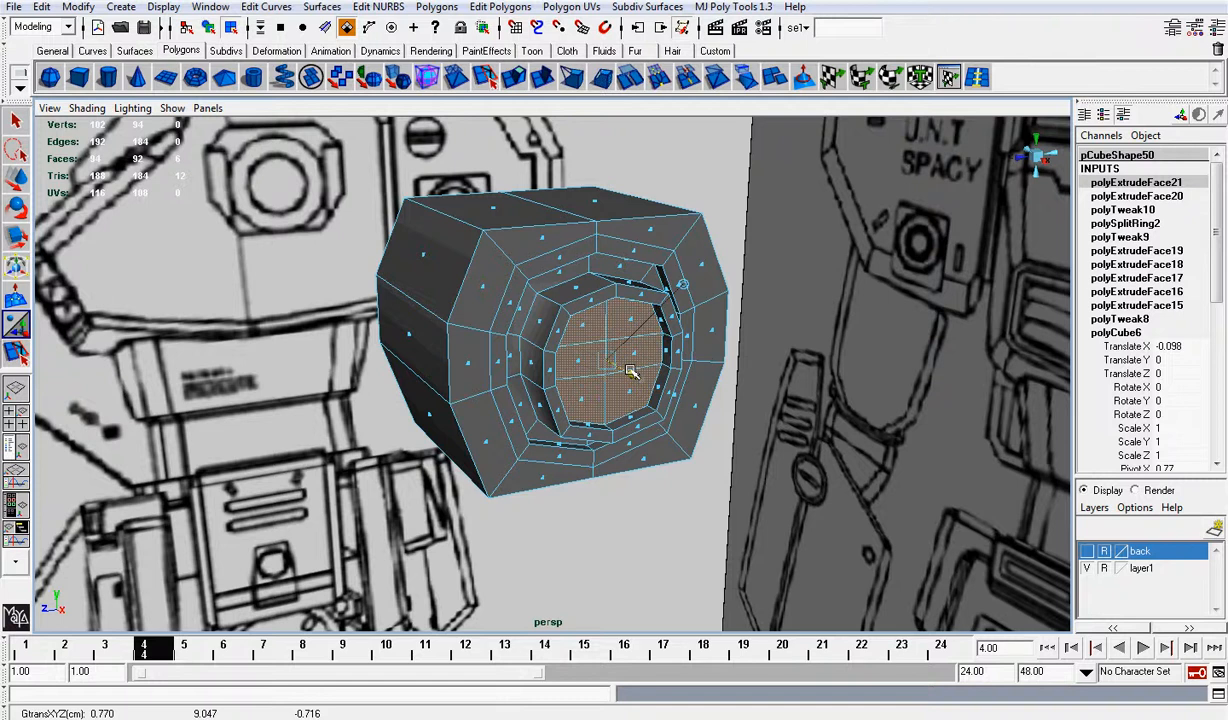
alt+drag(631, 372, 555, 298)
right_drag(552, 298, 608, 262)
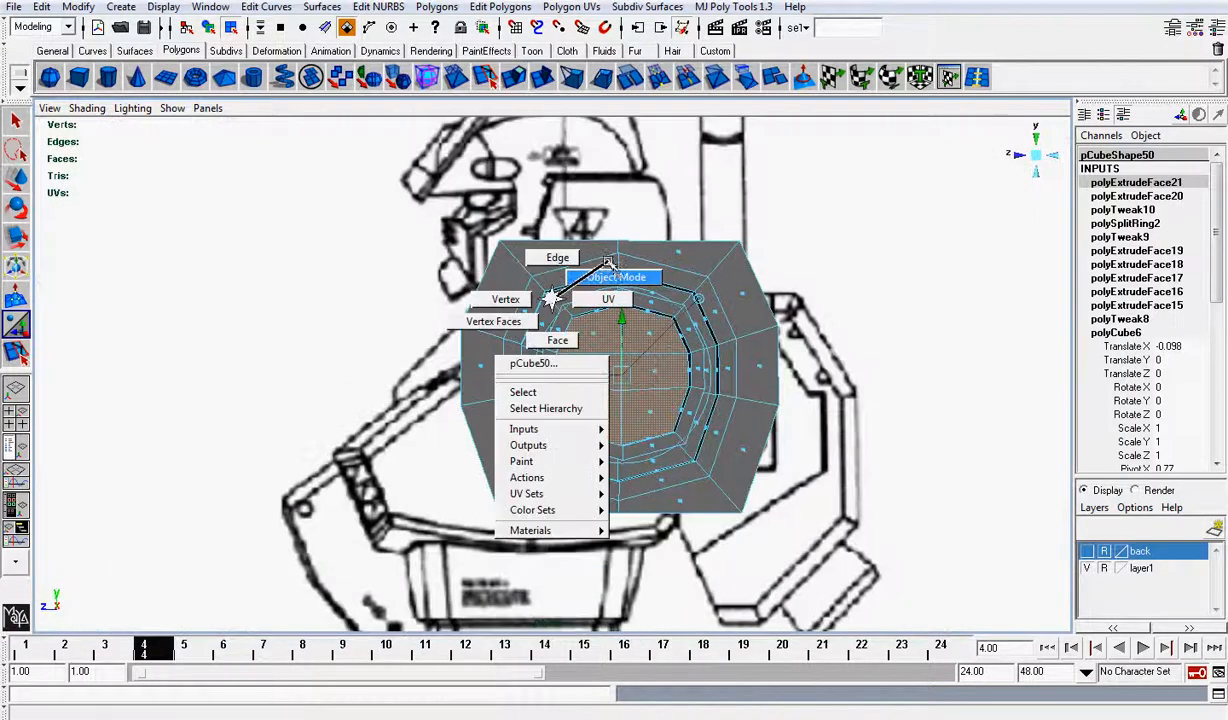
click(798, 238)
alt+drag(798, 238, 135, 130)
Step: Show all hidden objects and look over the whole robot against its reference planes
click(168, 8)
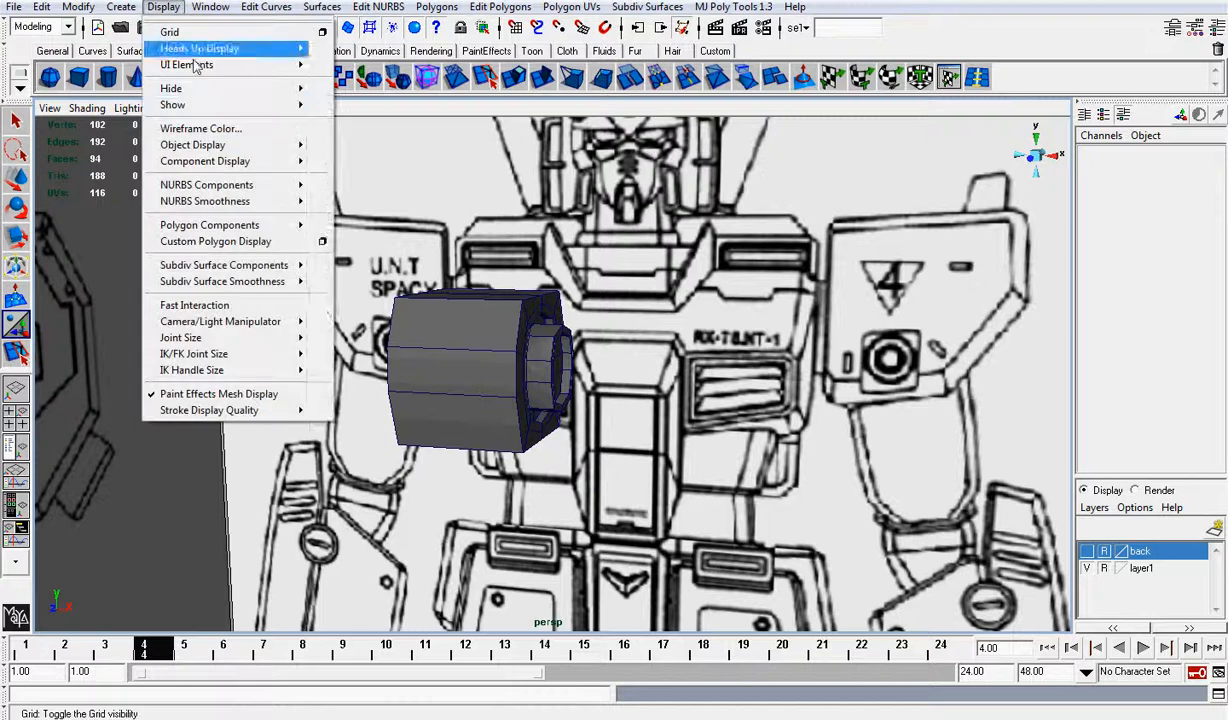
mouse_move(208, 112)
click(425, 161)
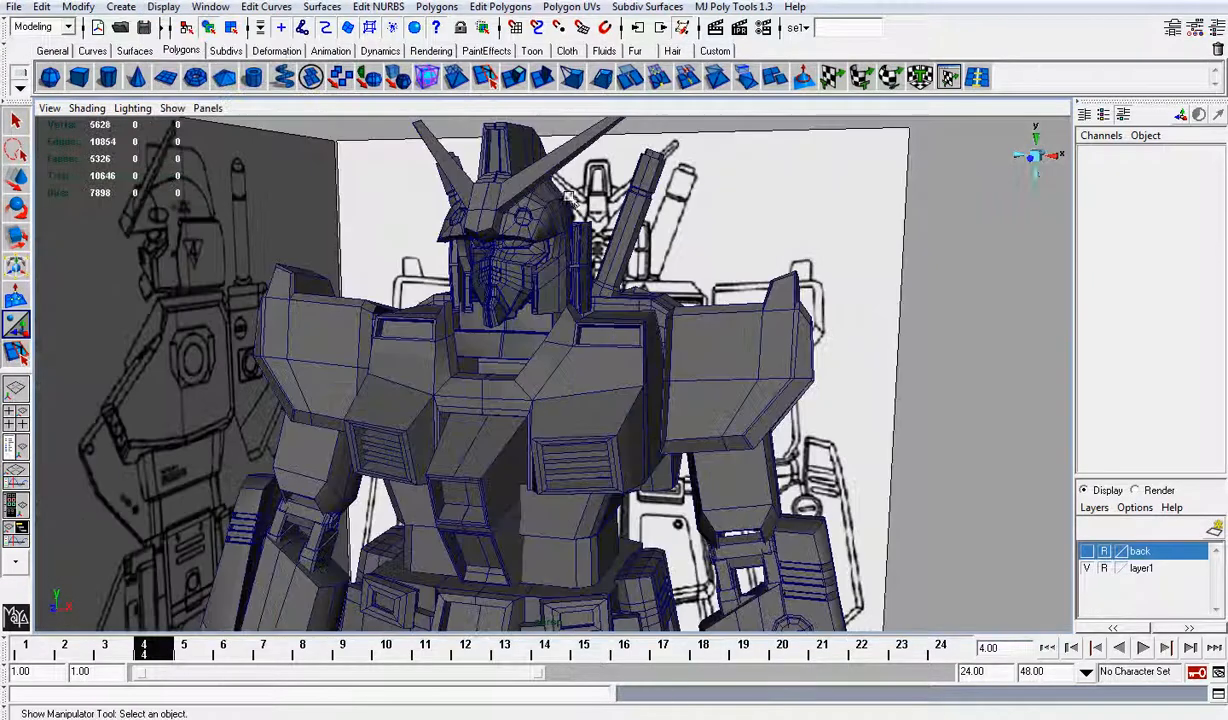
key(w)
scroll(607, 335, down, 10)
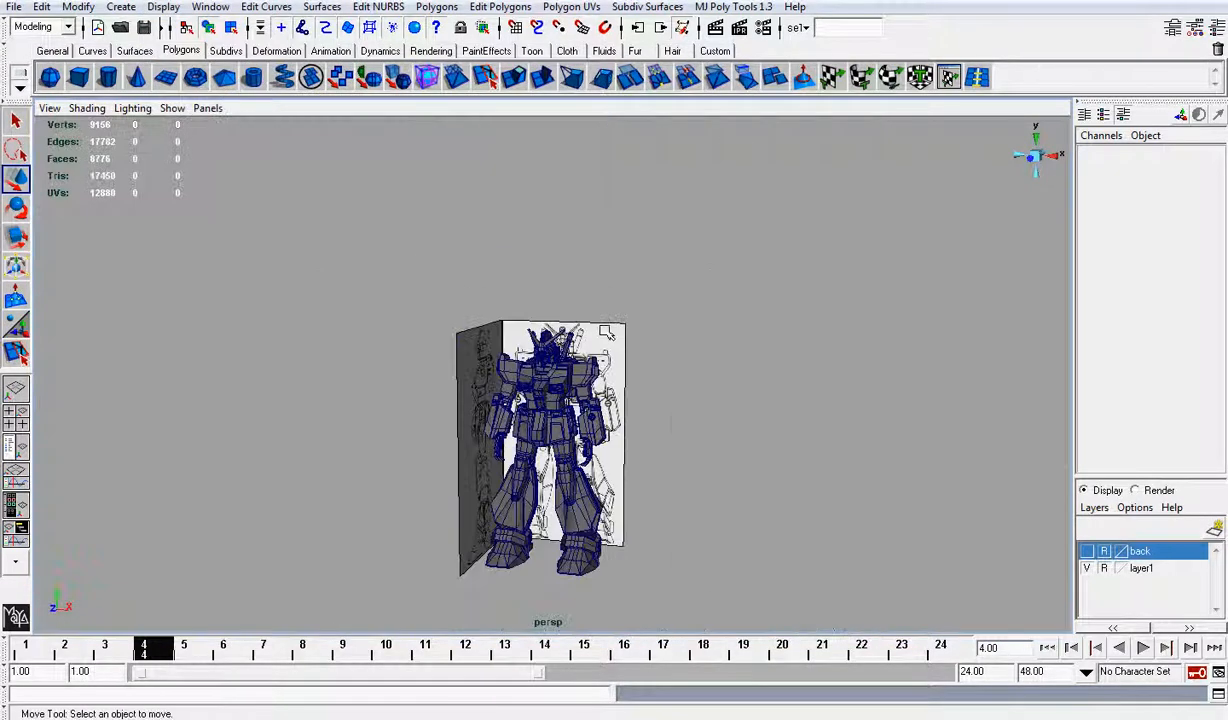
scroll(606, 334, up, 5)
scroll(606, 334, up, 3)
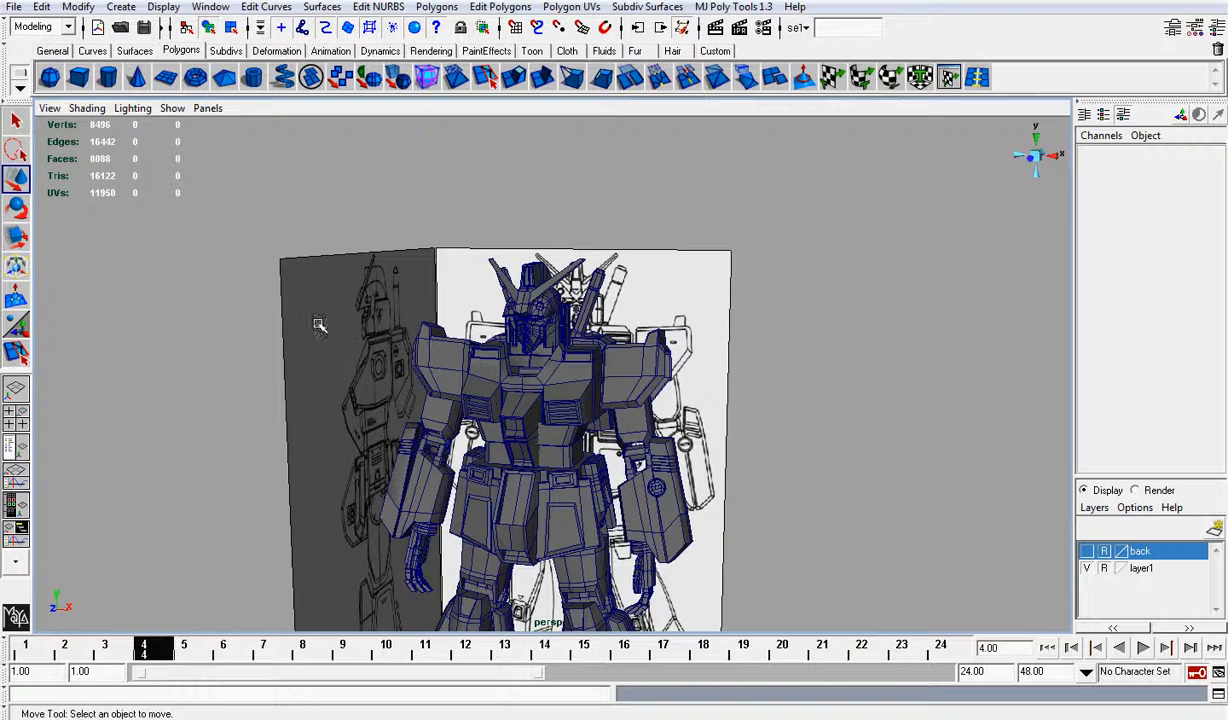
Step: Turn on X-Ray shading and undo showing the hidden objects
click(88, 108)
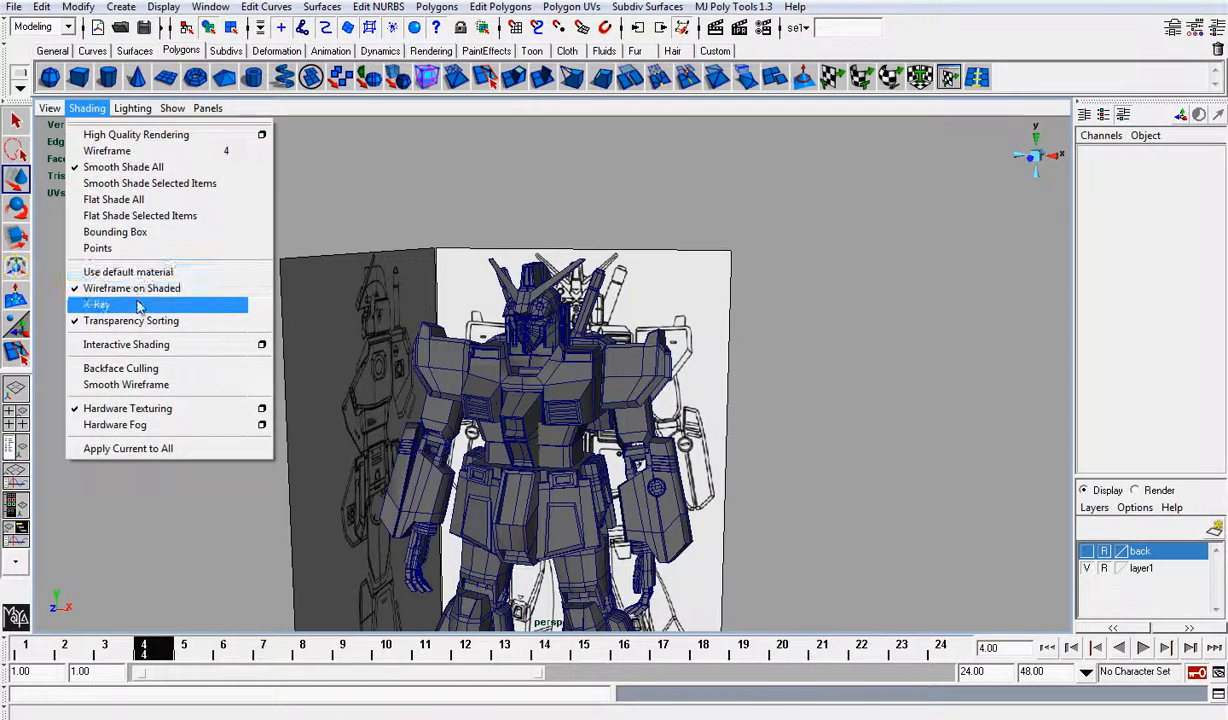
click(125, 304)
scroll(510, 310, up, 4)
key(ctrl+z)
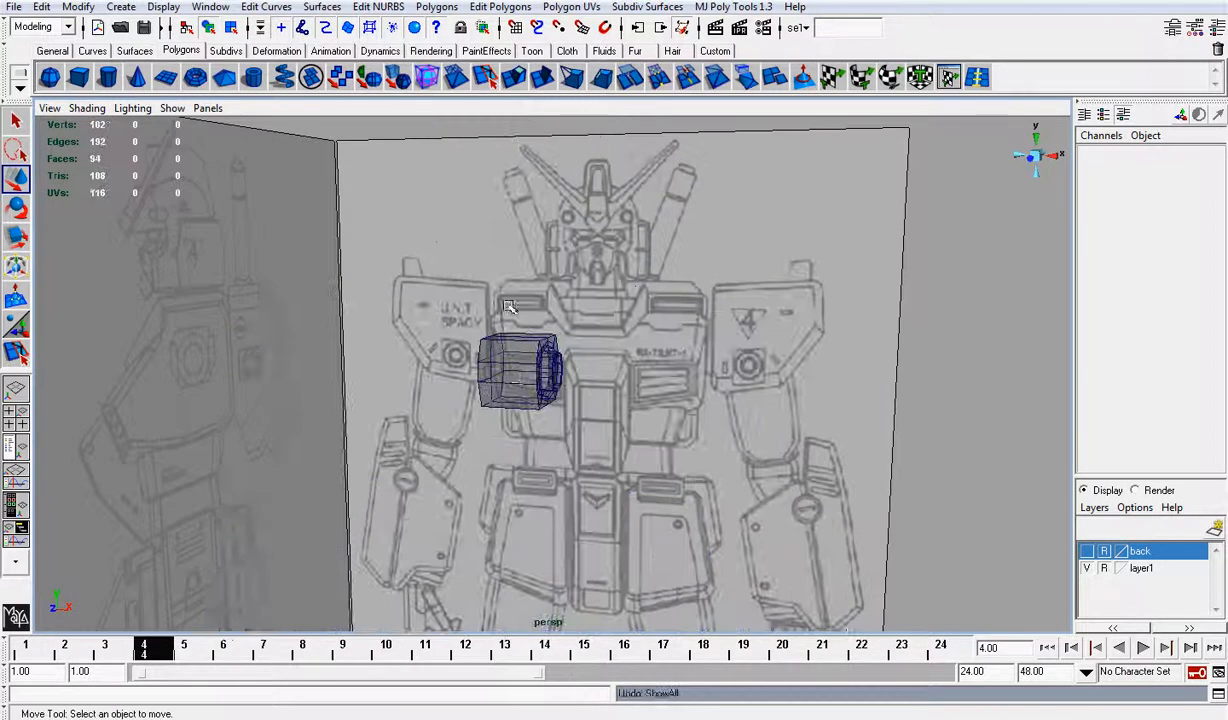
Step: Select the octagonal side block and turn off X-Ray shading
click(518, 381)
click(88, 108)
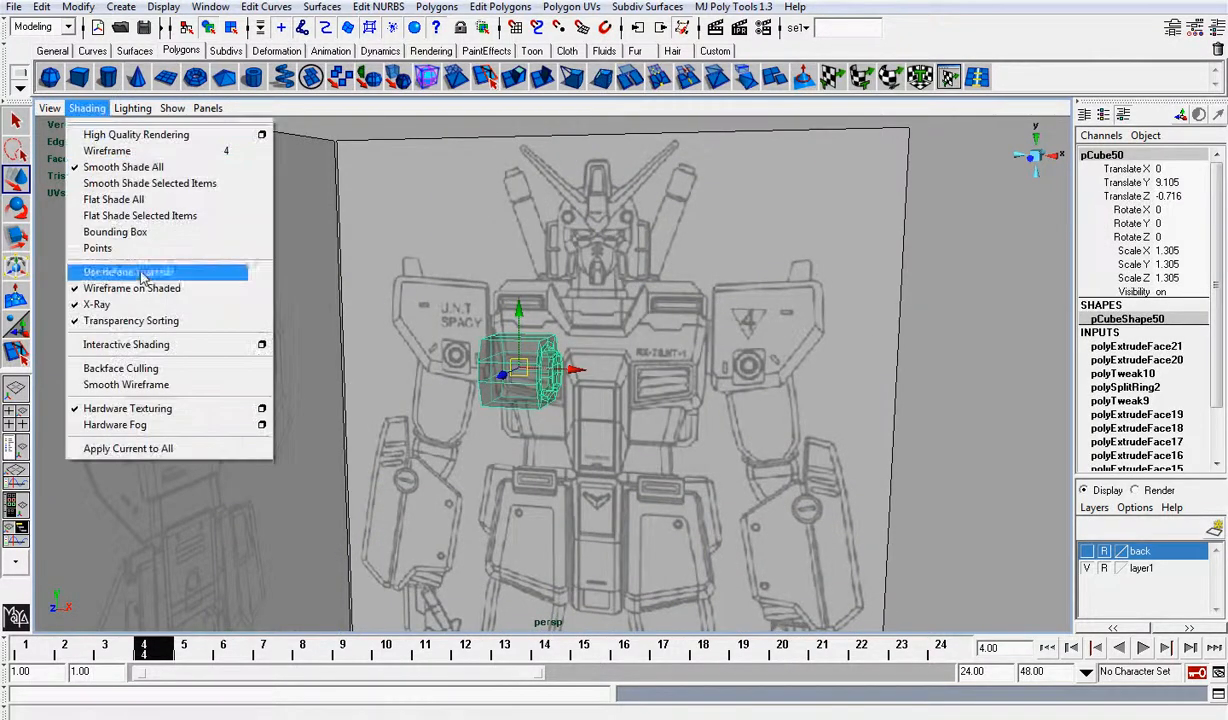
click(125, 302)
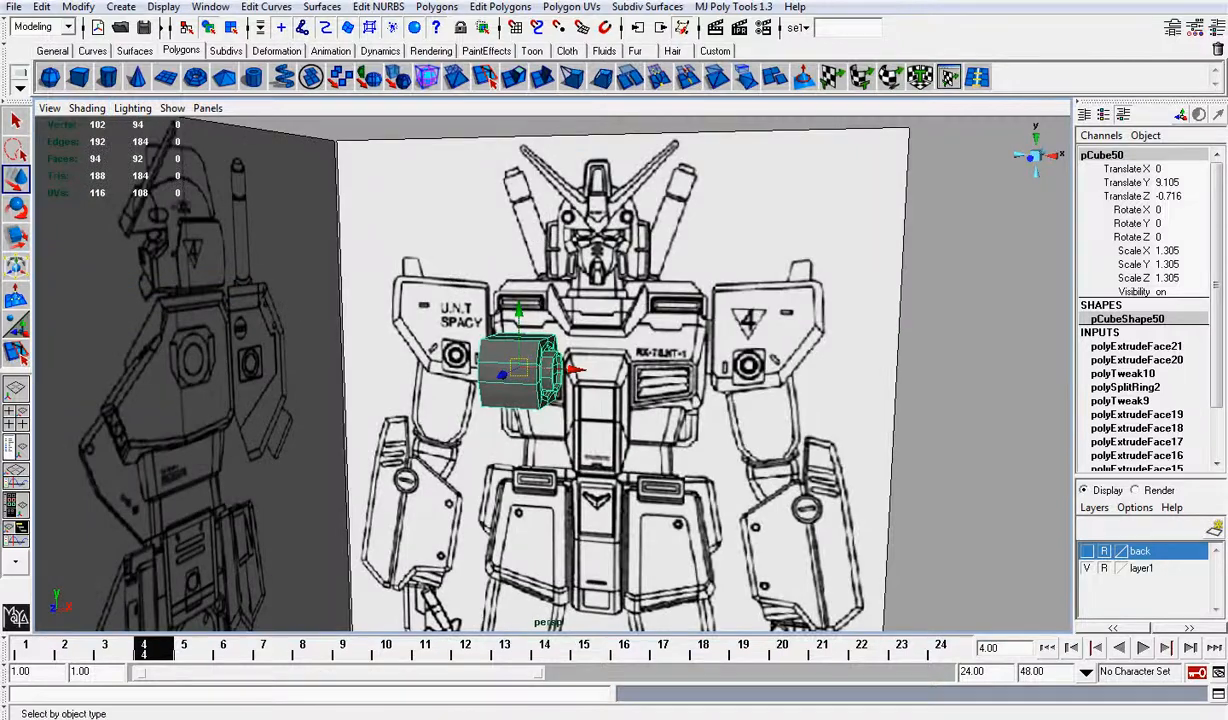
Step: Show all hidden objects and move the side block along X to about 2.532, at the torso's side beside the shoulder
click(163, 7)
mouse_move(270, 110)
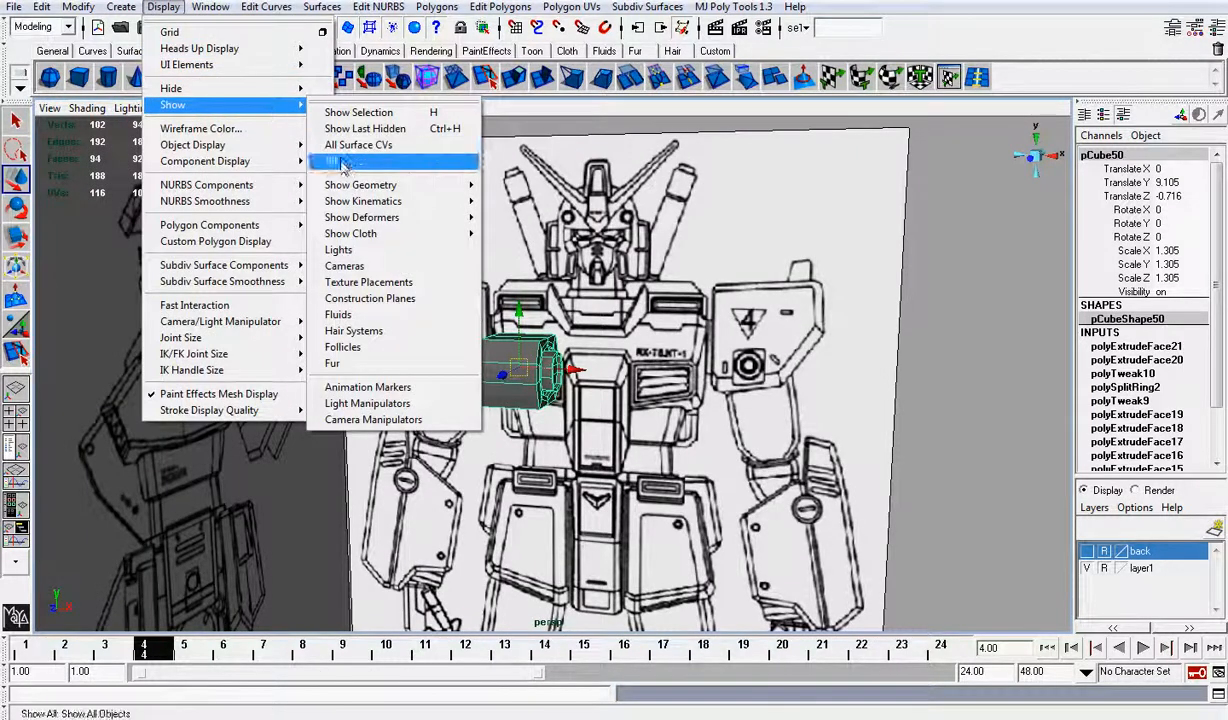
click(338, 161)
drag(575, 370, 723, 372)
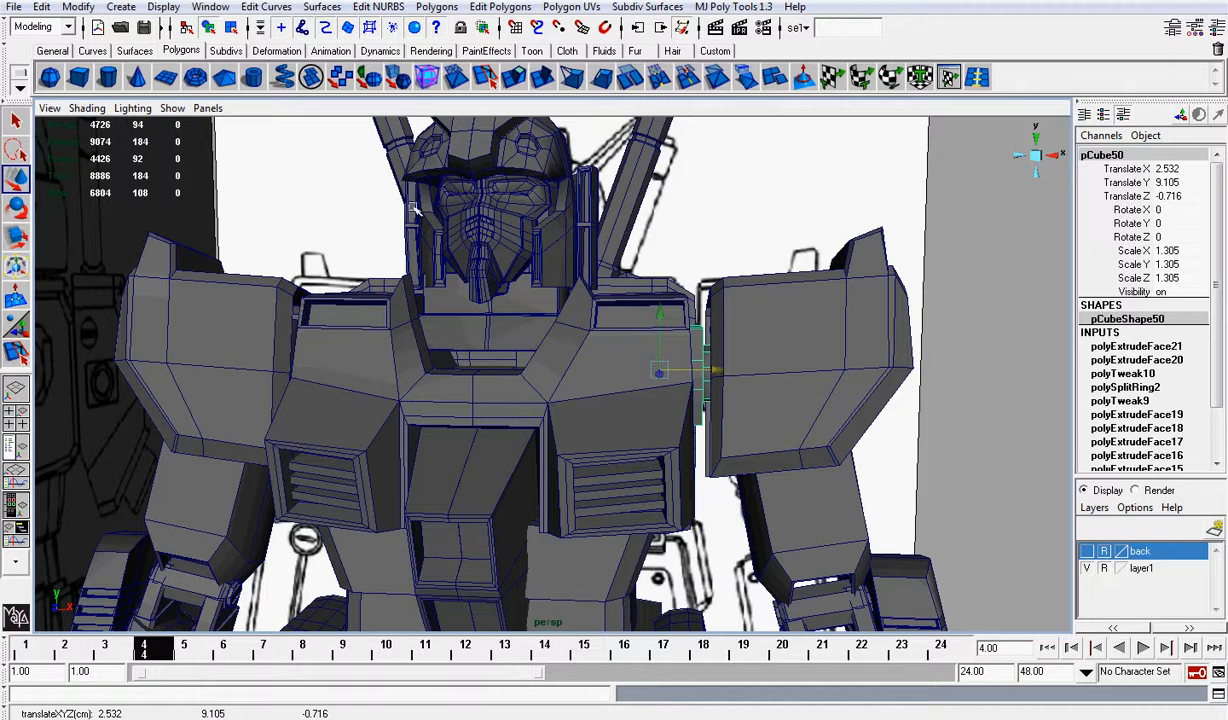
Step: Freeze the side block's transformations and delete its construction history
click(78, 6)
click(100, 62)
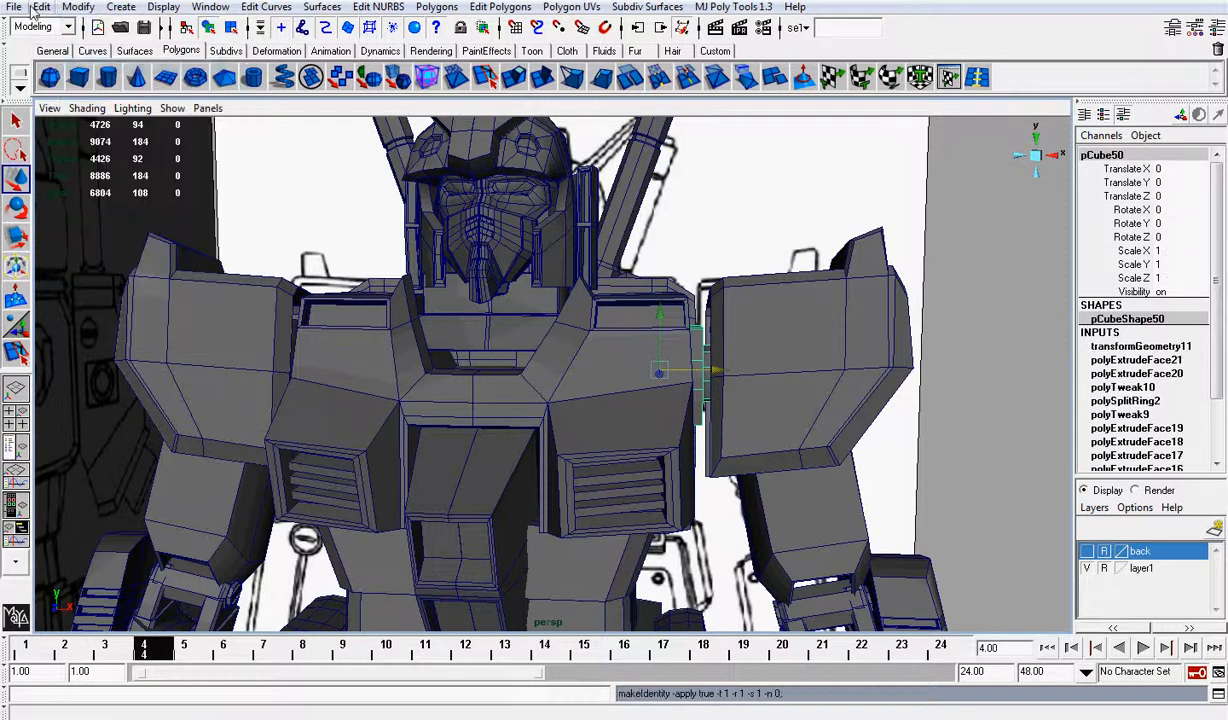
click(38, 7)
mouse_move(115, 200)
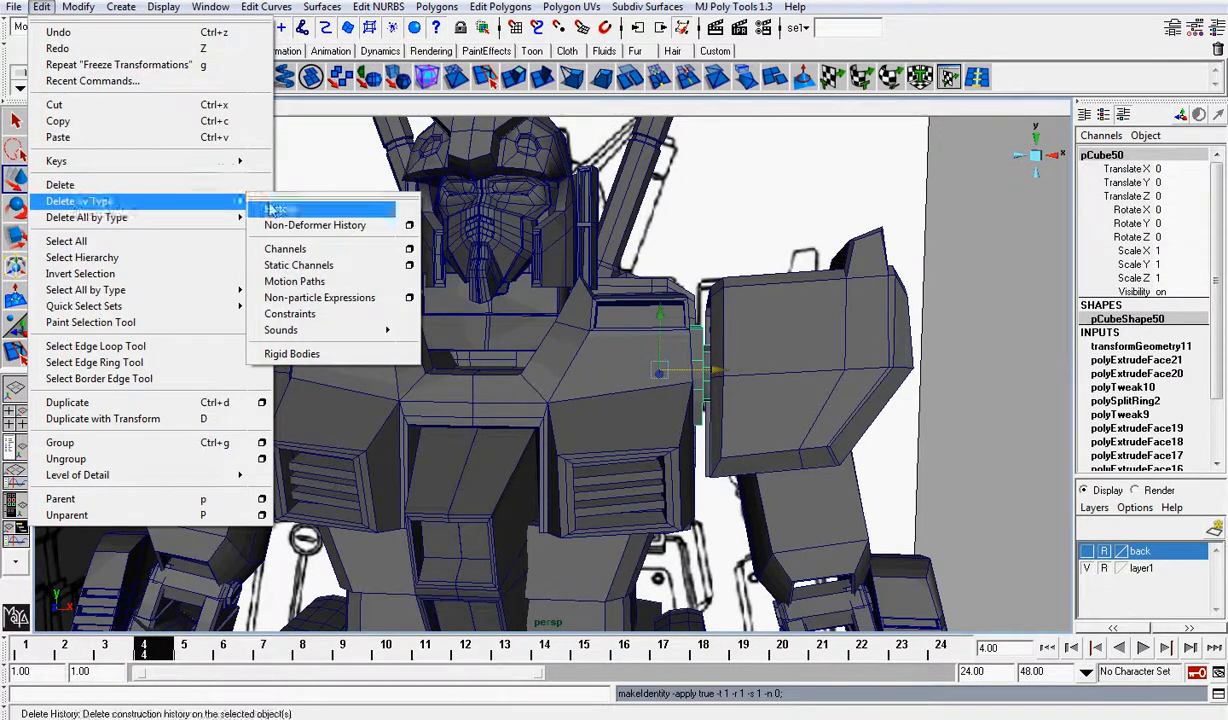
click(272, 209)
Step: Try to move the side block backward along Z in the side view, and undo the move
click(1051, 156)
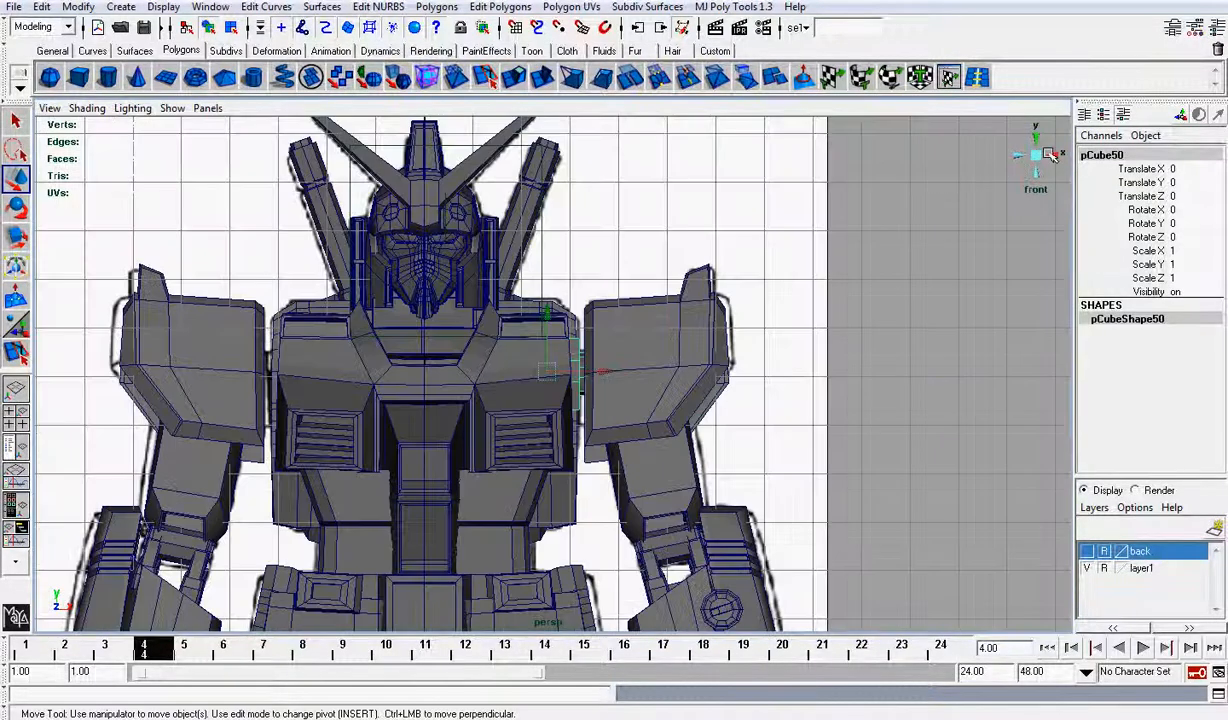
click(1049, 156)
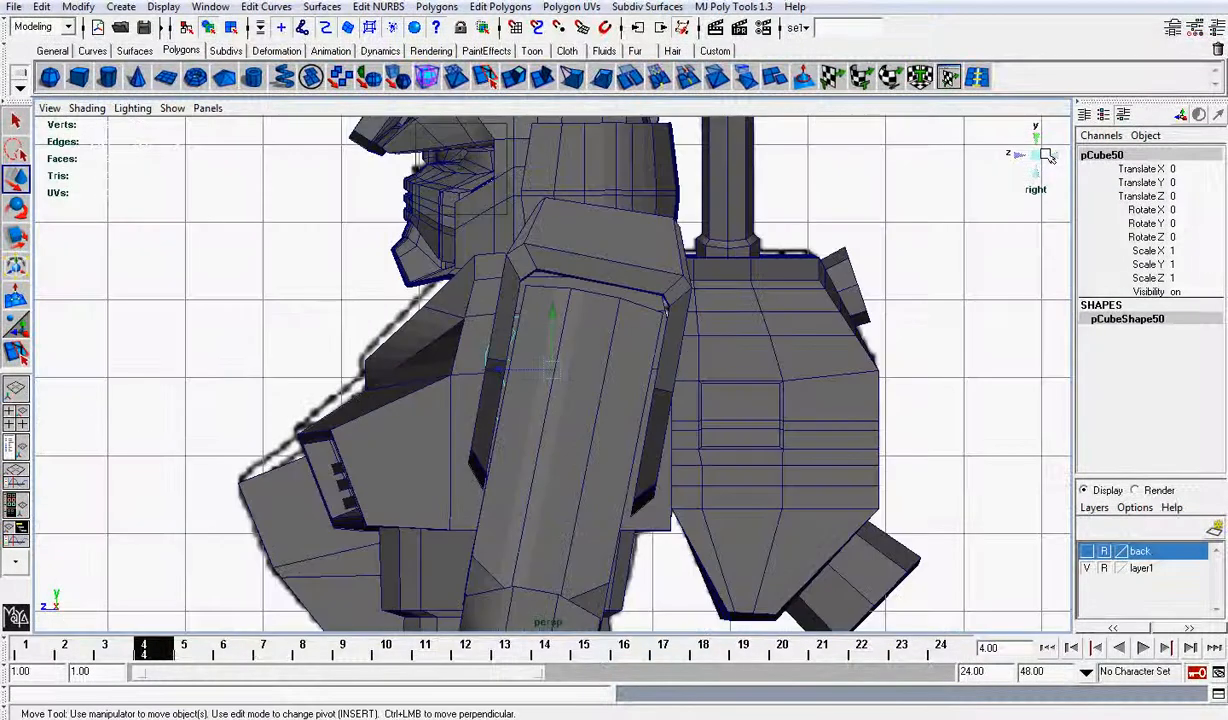
drag(500, 372, 512, 373)
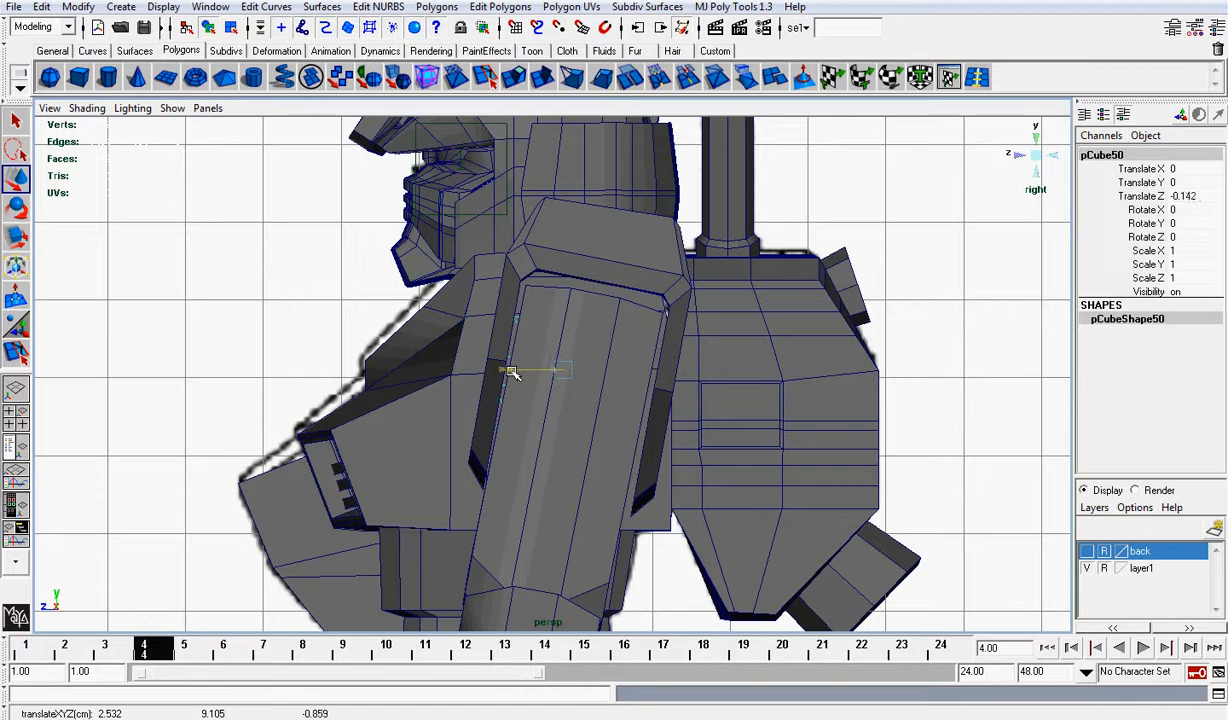
key(ctrl+z)
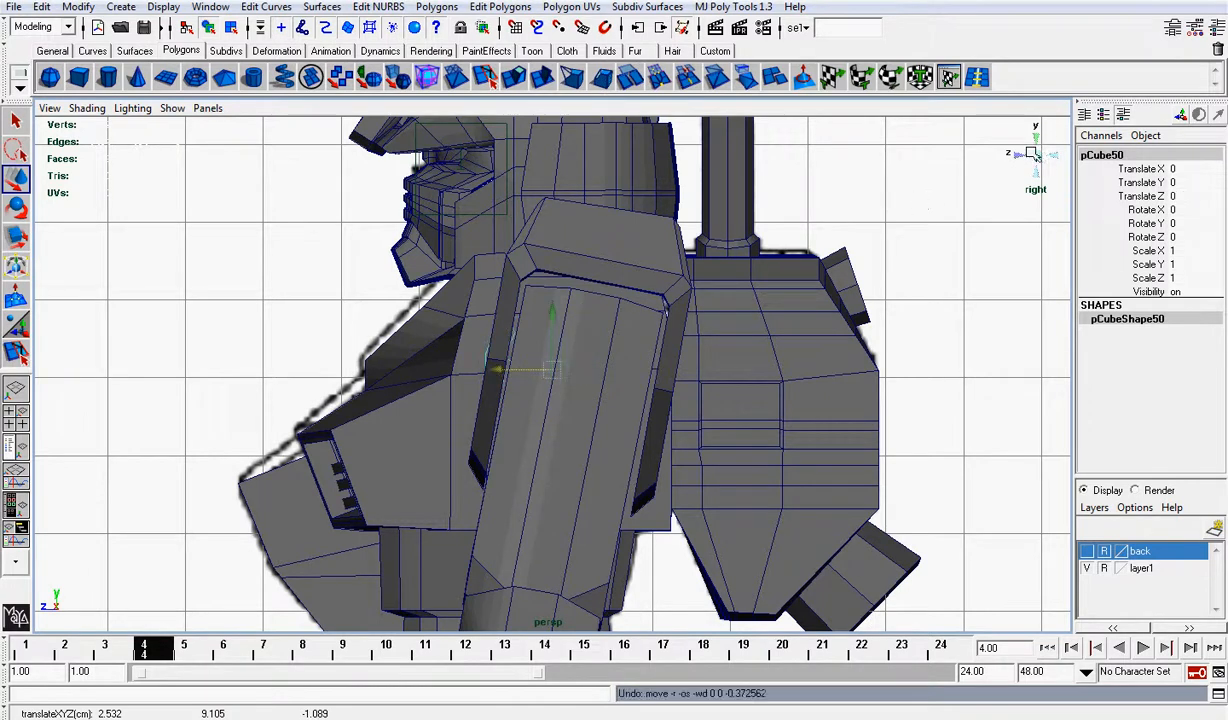
Step: Move the side block's pivot onto the robot's vertical center line in the front view
click(1020, 156)
scroll(789, 234, down, 10)
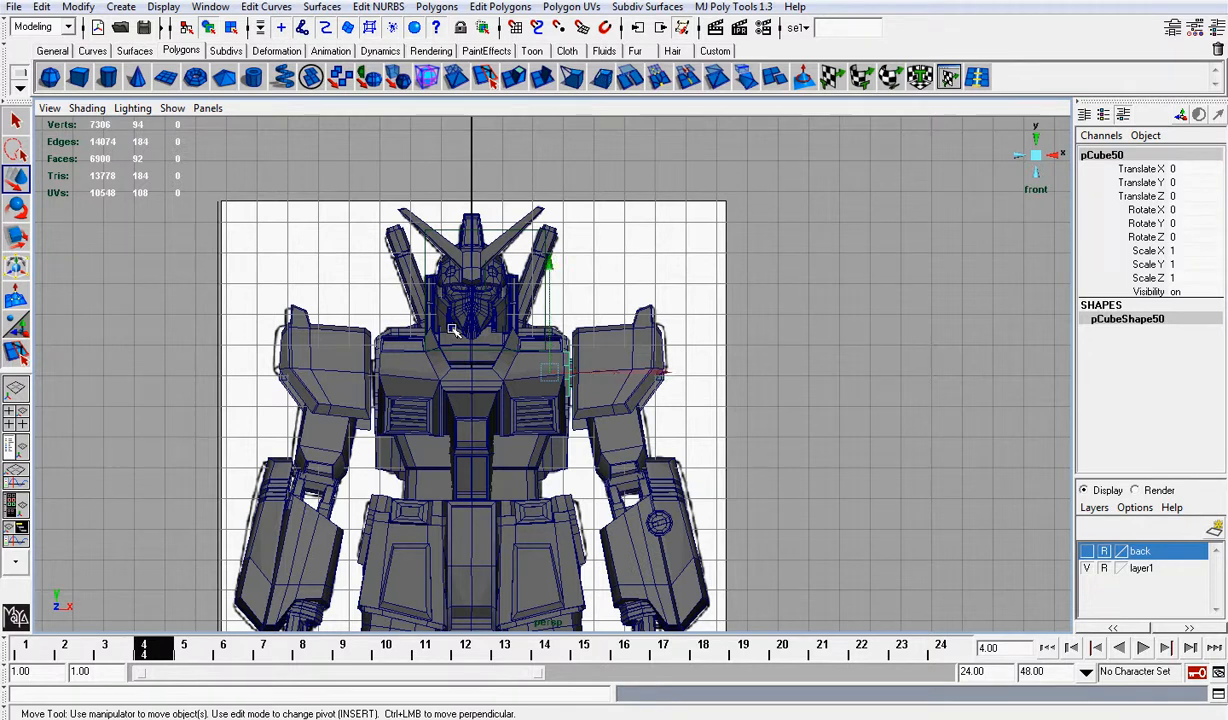
key(Insert)
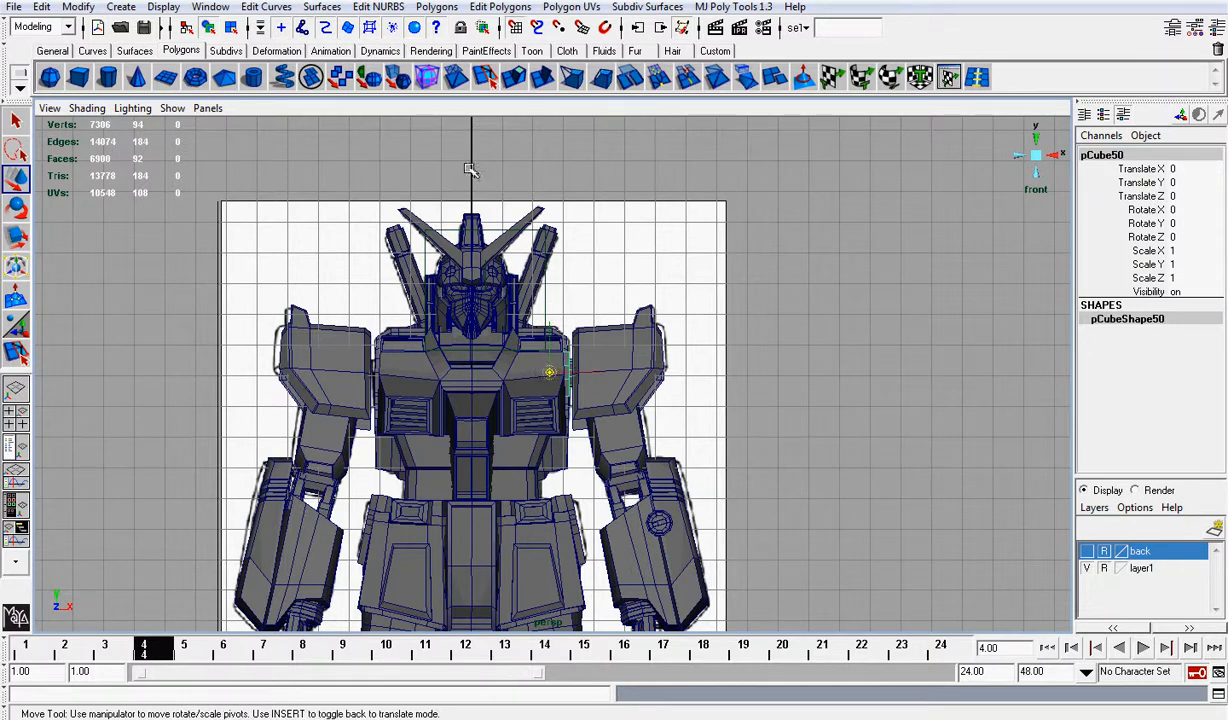
middle_drag(471, 170, 485, 188)
key(Insert)
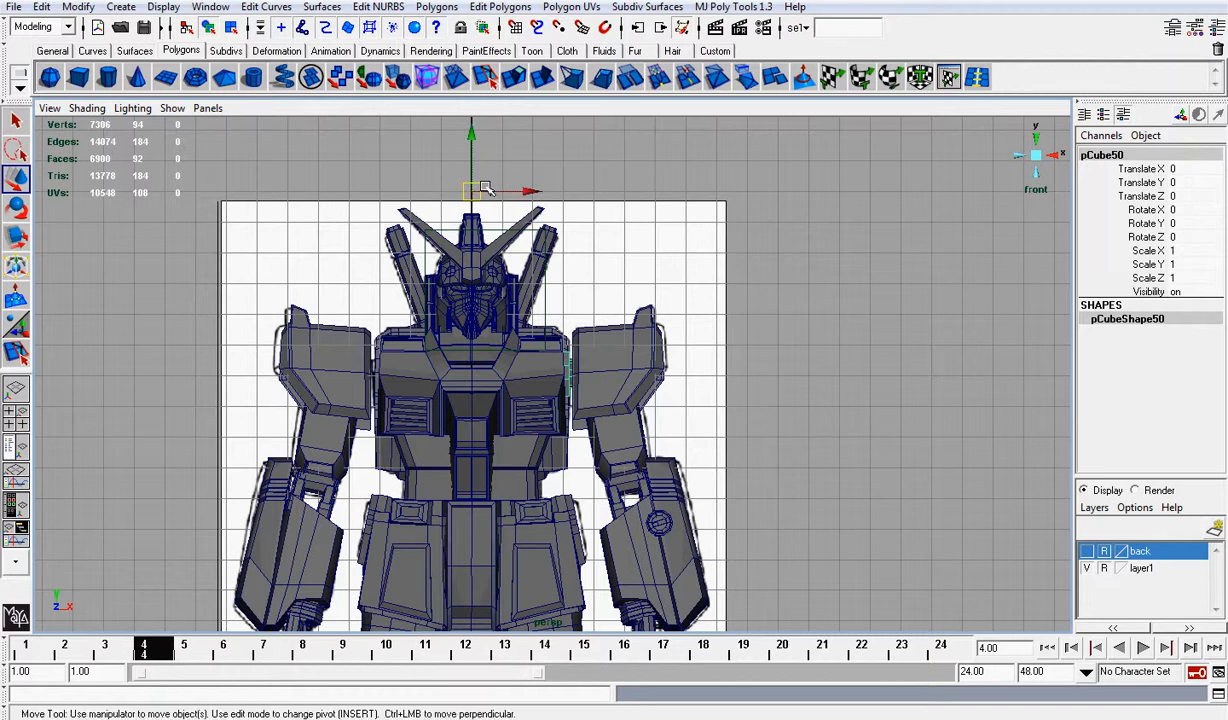
Step: Duplicate the side block, mirror the copy to the other side of the torso with Scale X -1, and clear the selection
click(1173, 251)
text(-1)
key(Return)
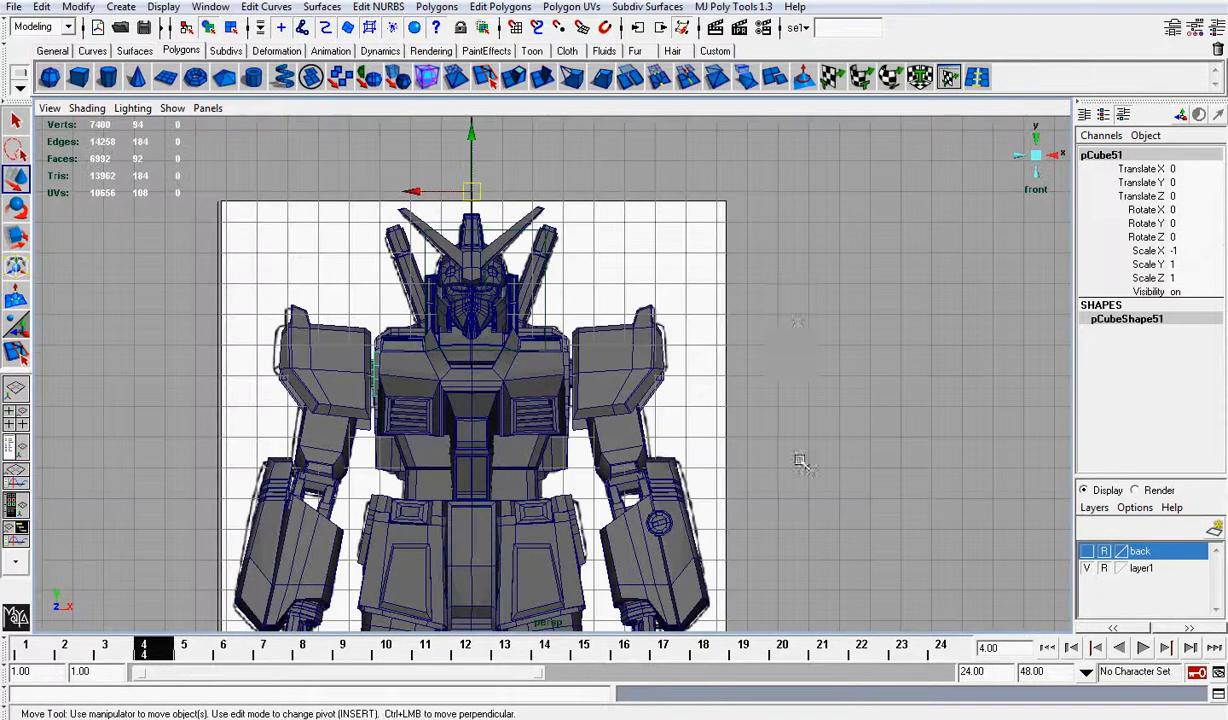
click(787, 334)
key(q)
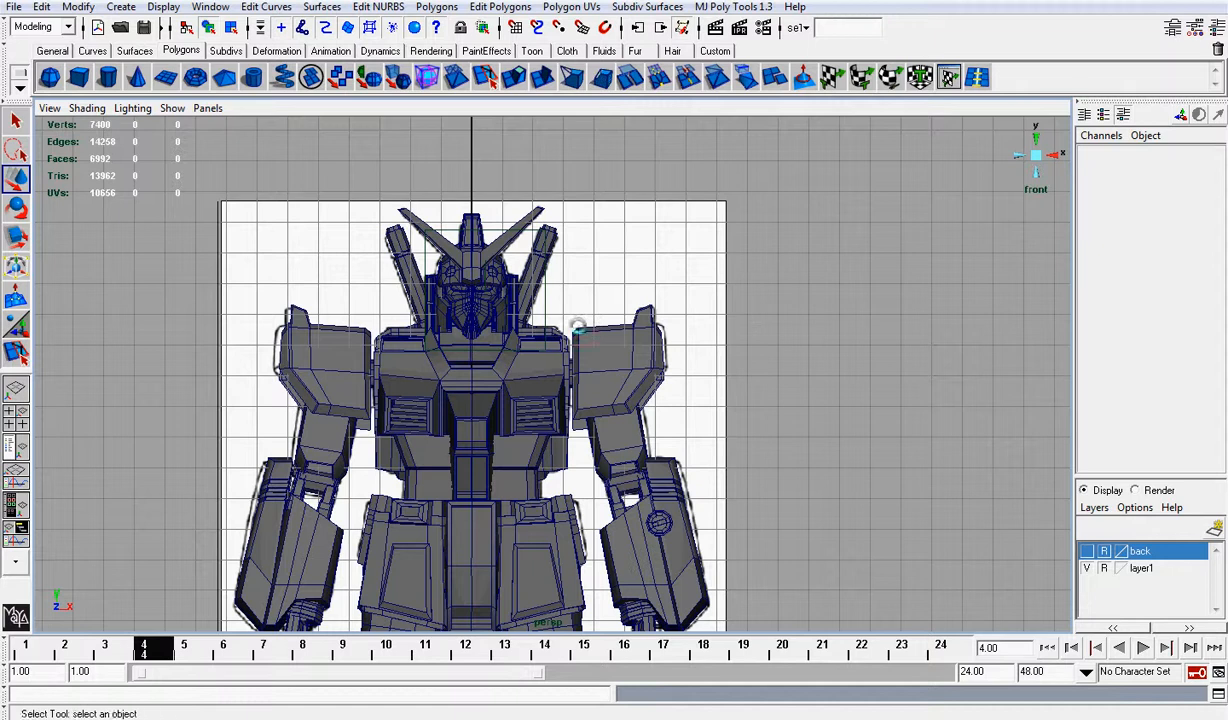
Step: Save the scene
click(145, 28)
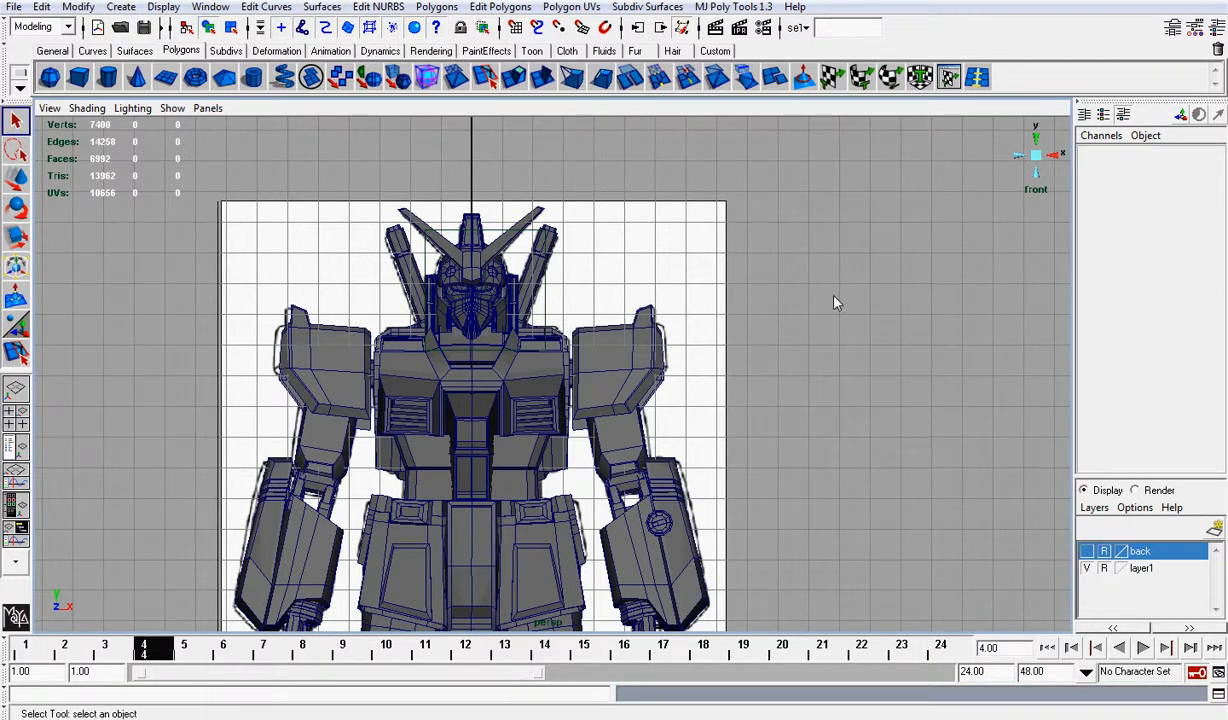
Step: Extrude the side face of the central waist armor's front block, scale it to 0.517 and shift it 0.23 along Z
click(1040, 161)
alt+right_drag(775, 388, 890, 360)
alt+drag(810, 345, 724, 328)
scroll(747, 380, down, 1)
scroll(747, 380, down, 2)
scroll(634, 389, up, 2)
scroll(634, 389, up, 2)
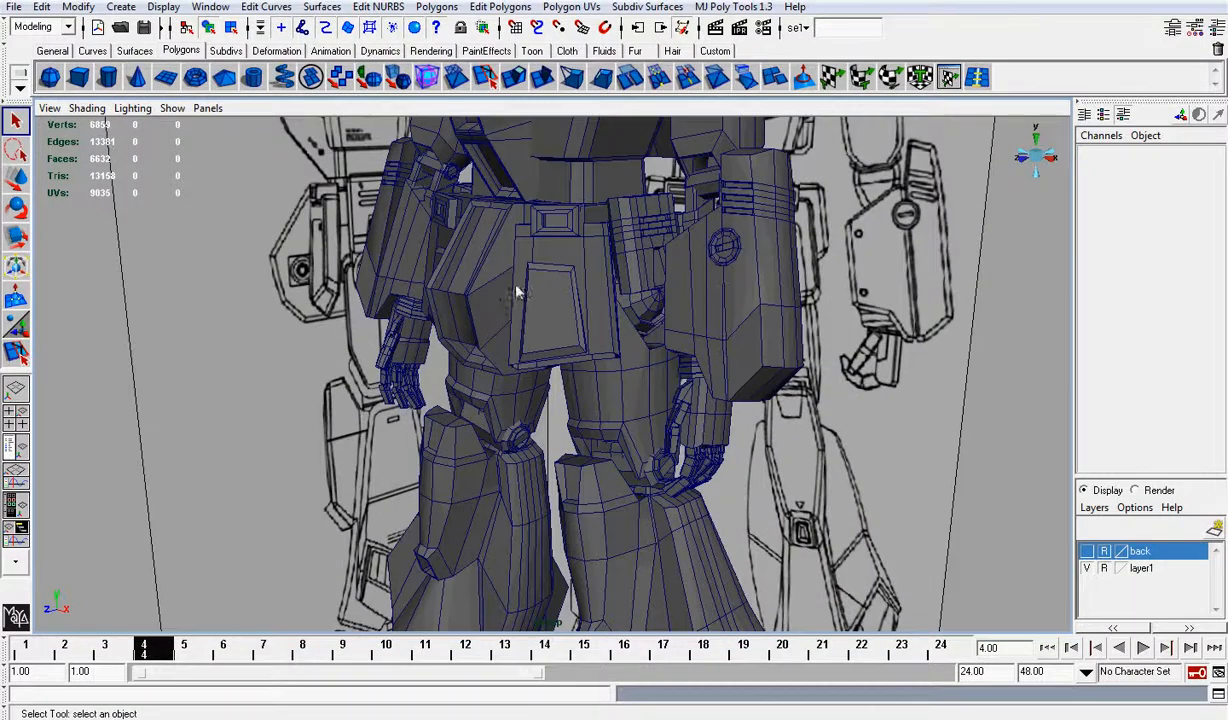
right_drag(496, 297, 494, 304)
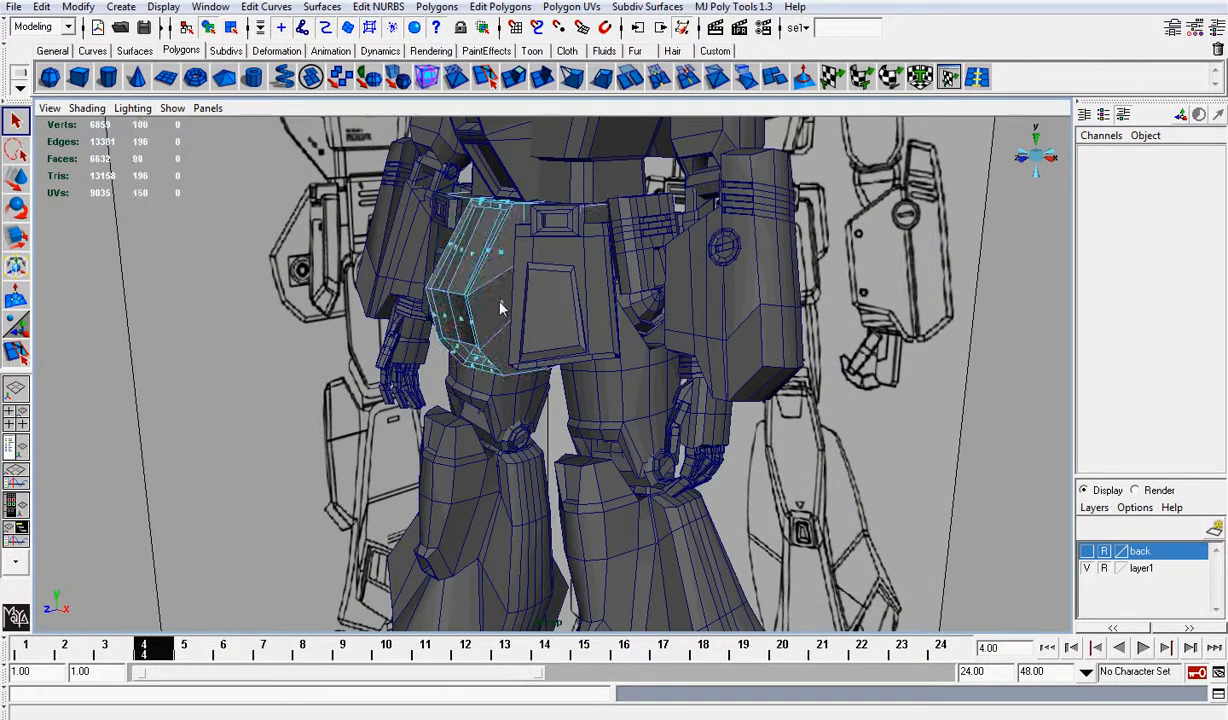
click(501, 303)
scroll(491, 271, up, 3)
alt+middle_drag(491, 271, 556, 309)
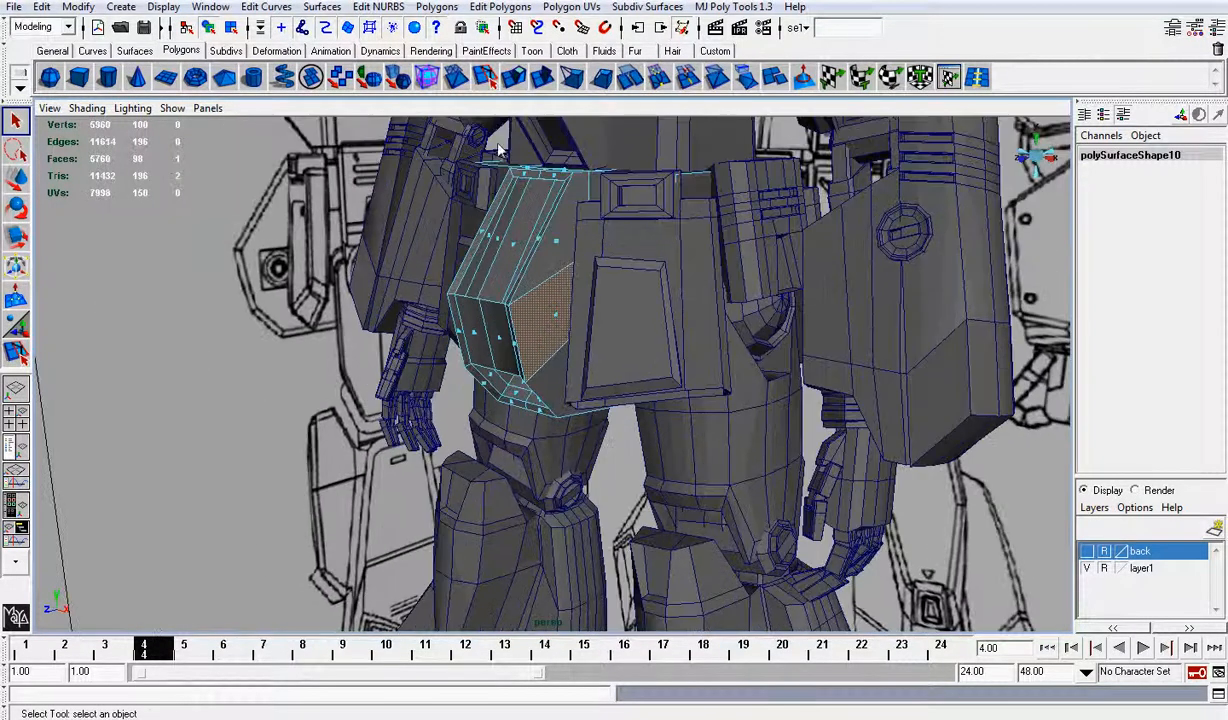
click(487, 77)
scroll(636, 218, up, 2)
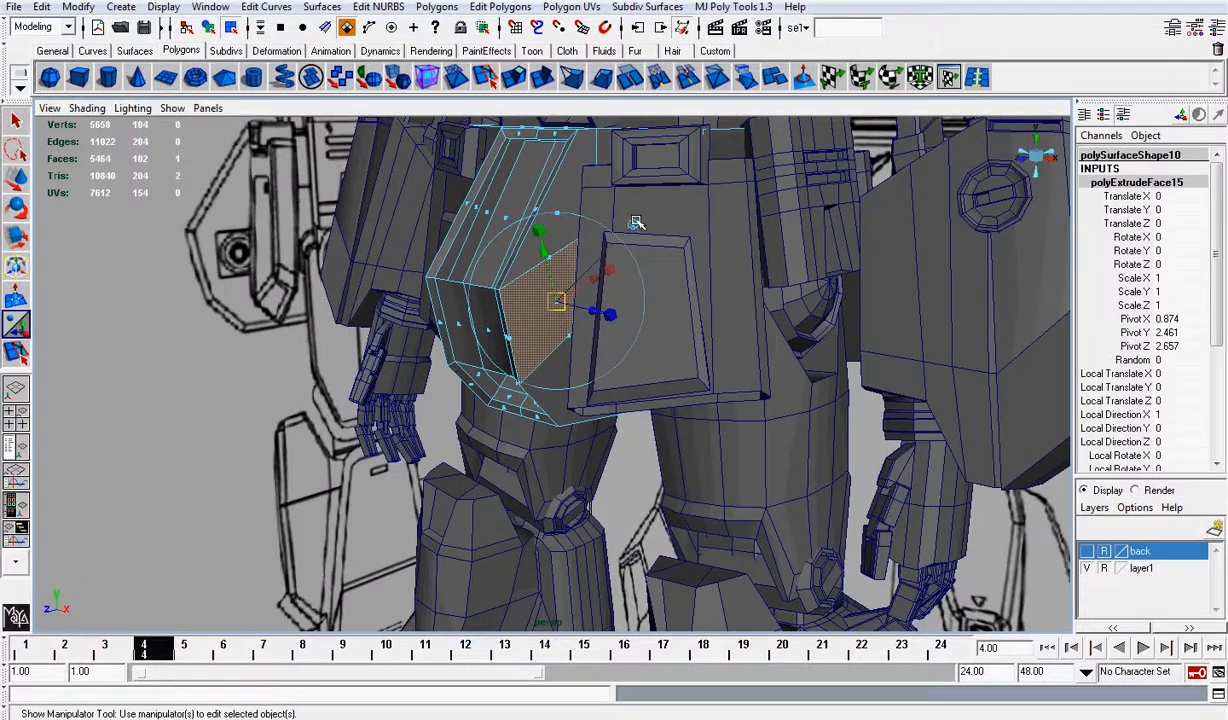
click(636, 223)
click(562, 227)
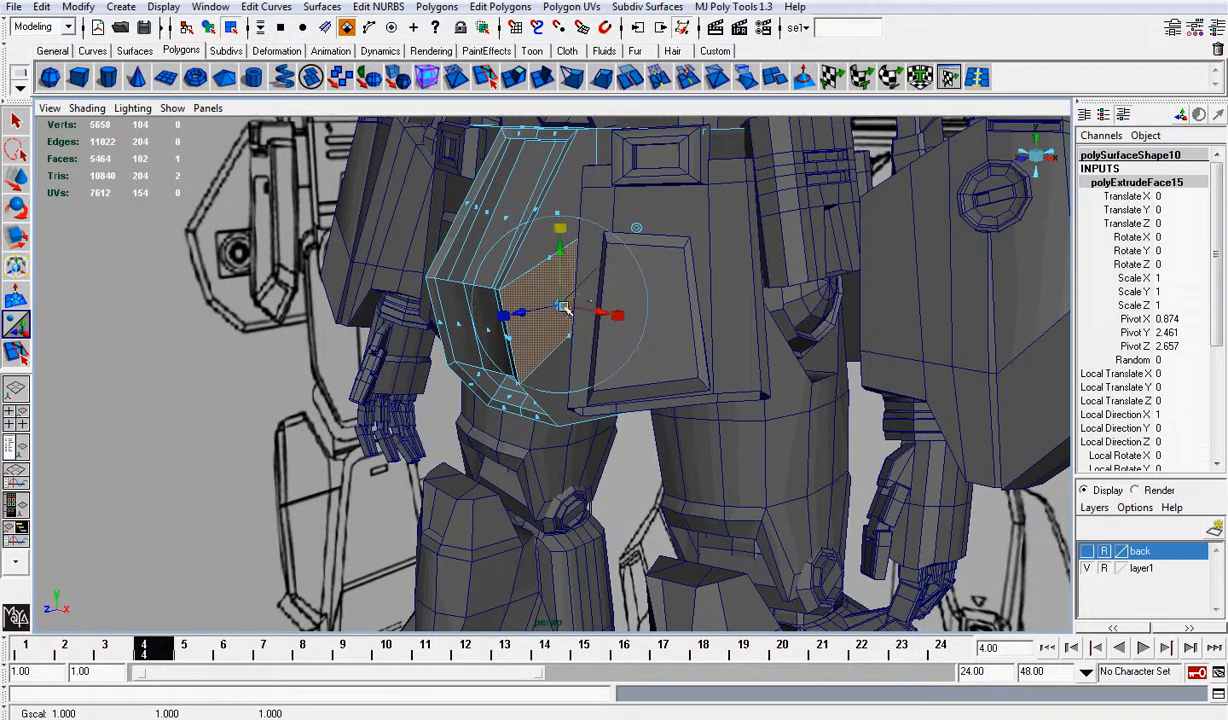
drag(565, 307, 613, 269)
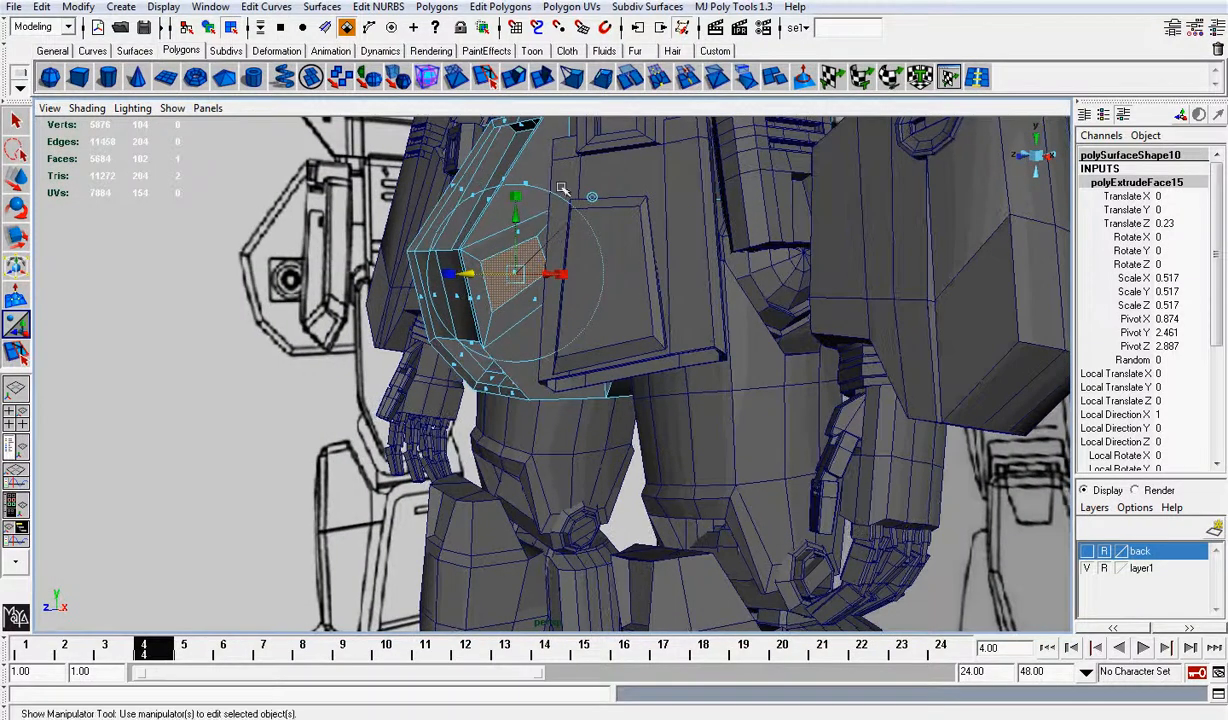
Step: Hide everything except the central waist armor and turn on X-Ray shading over the side reference drawing
right_drag(521, 160, 589, 138)
scroll(562, 184, down, 10)
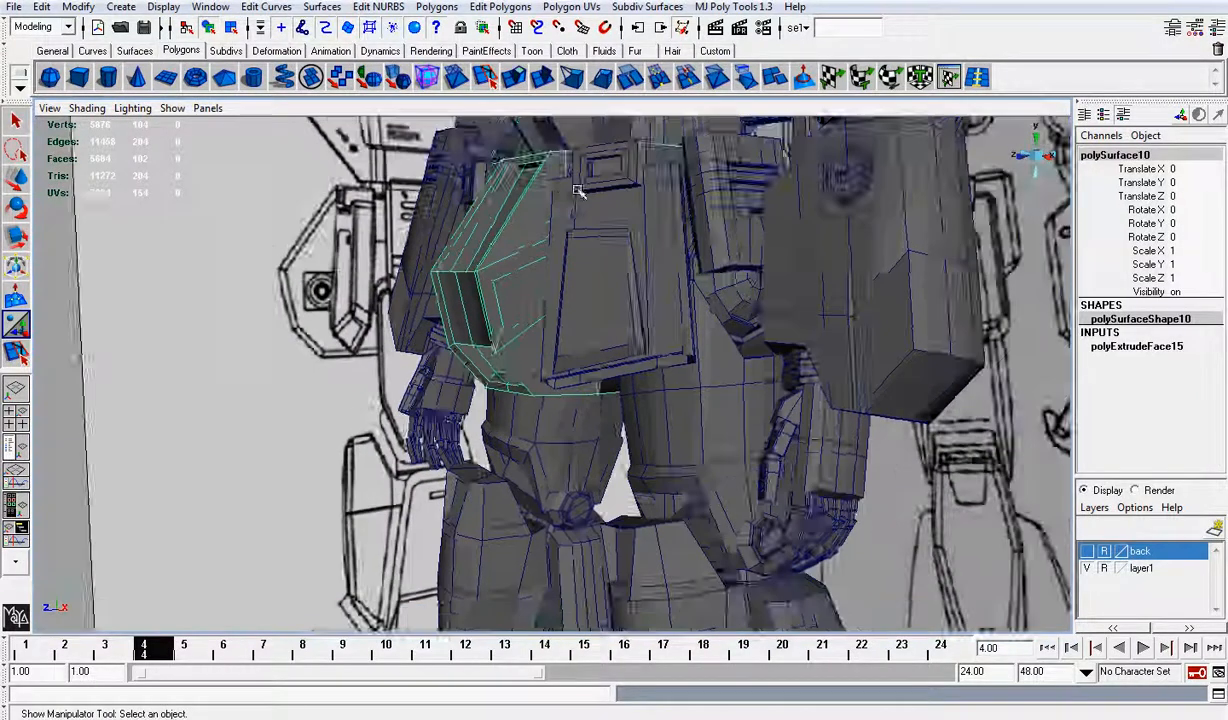
shift+drag(475, 200, 672, 537)
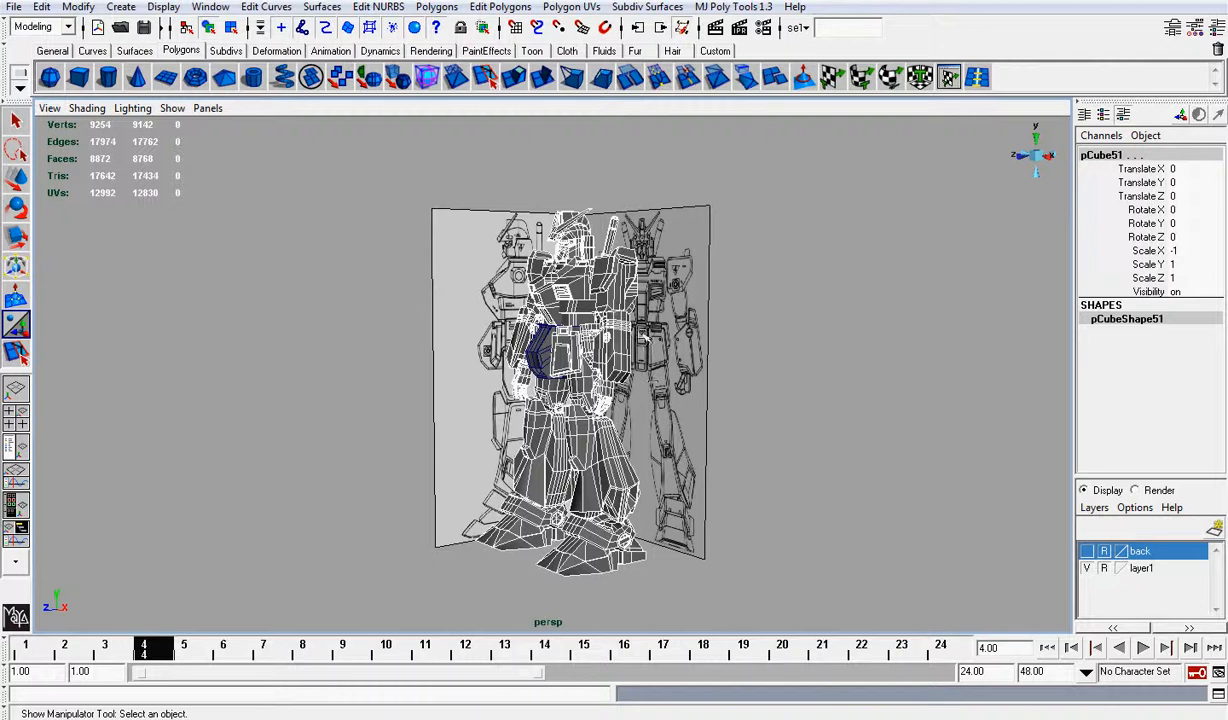
key(ctrl+h)
click(1048, 157)
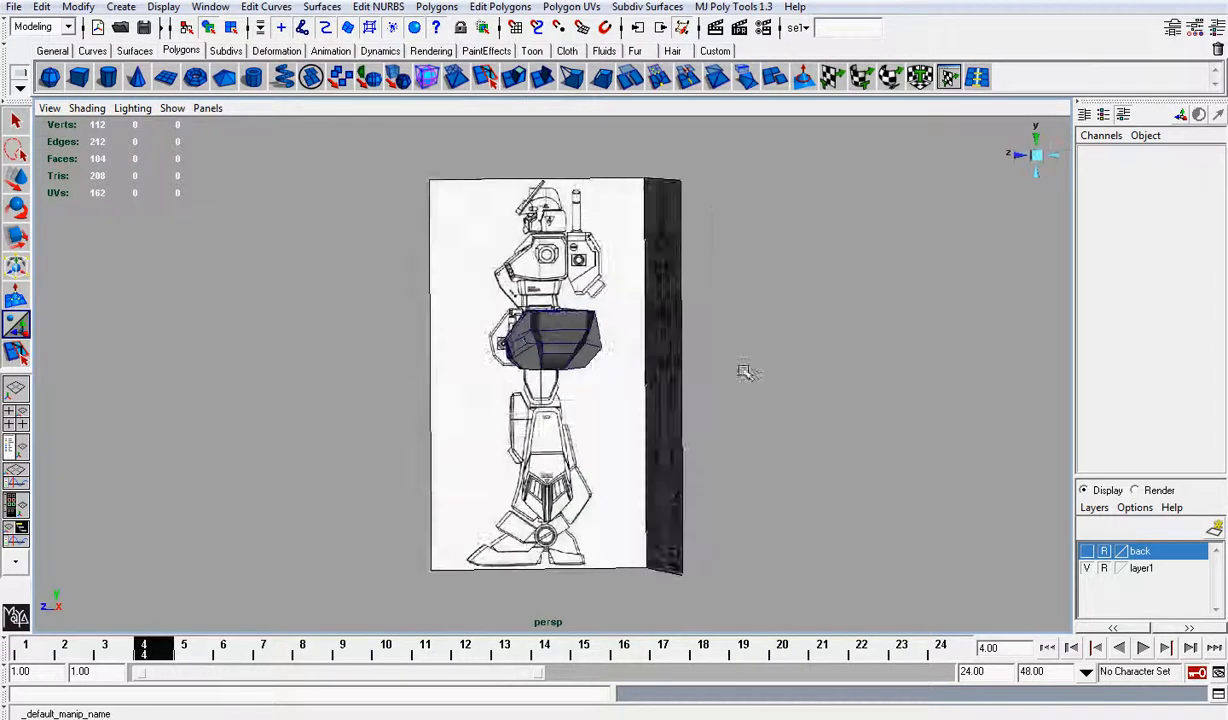
click(84, 110)
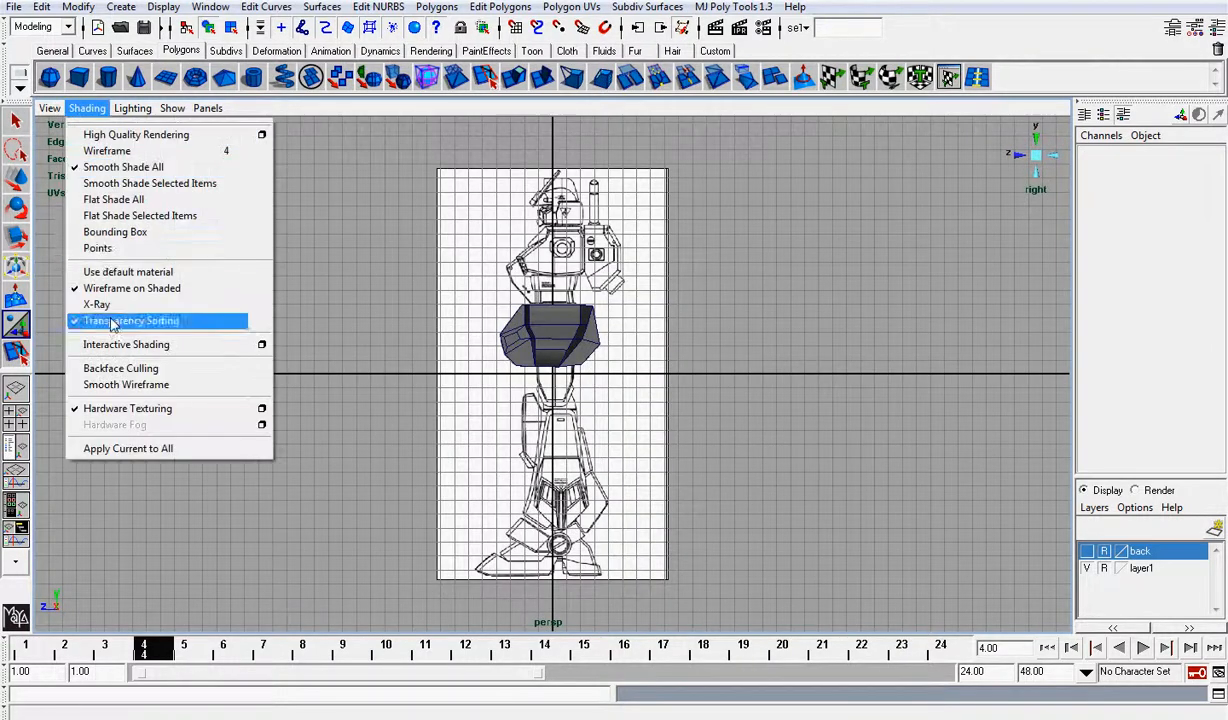
click(96, 304)
scroll(490, 218, up, 5)
scroll(589, 307, up, 6)
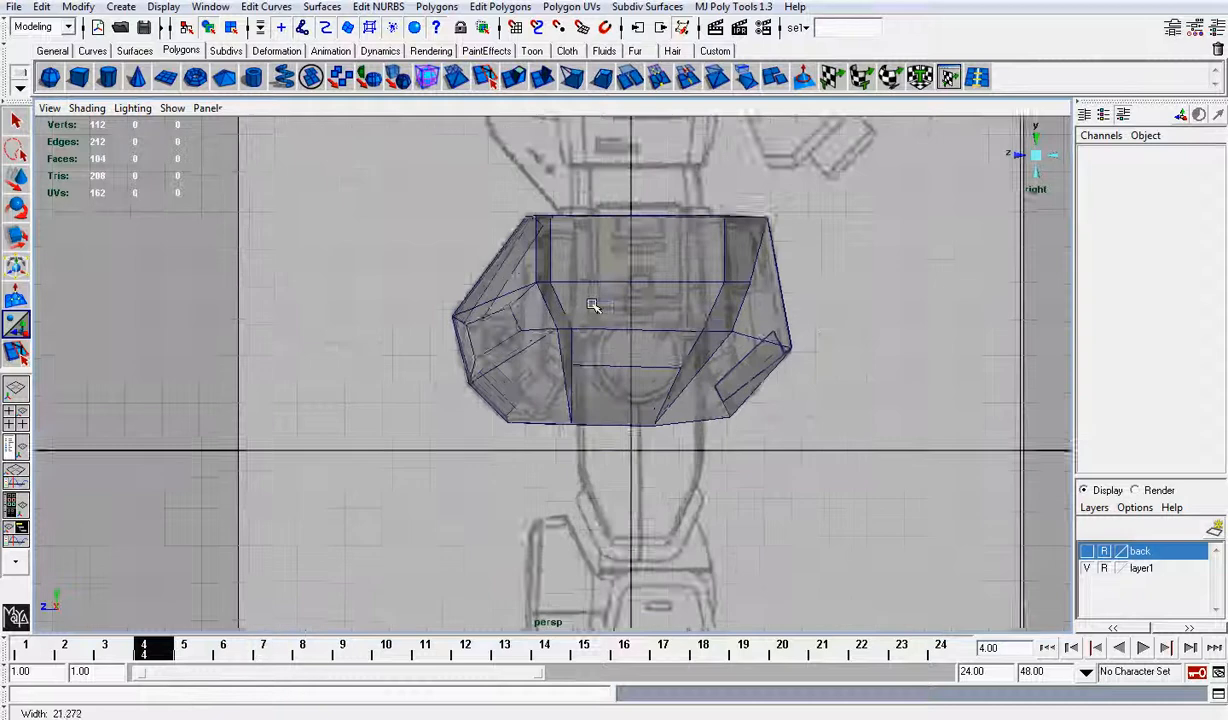
Step: Move the four vertices of the inset face into an upright rectangle over the circular detail on the side reference
right_drag(541, 305, 488, 293)
scroll(500, 285, up, 3)
click(542, 294)
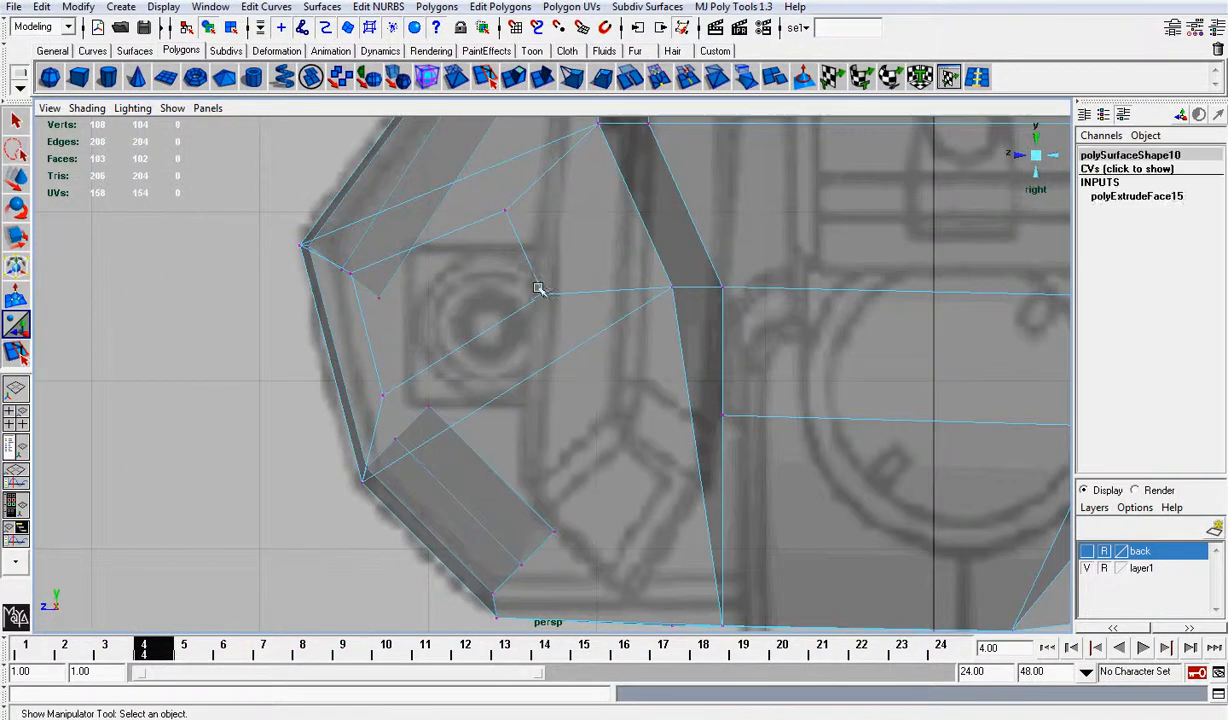
key(w)
drag(543, 293, 530, 357)
middle_drag(497, 195, 543, 243)
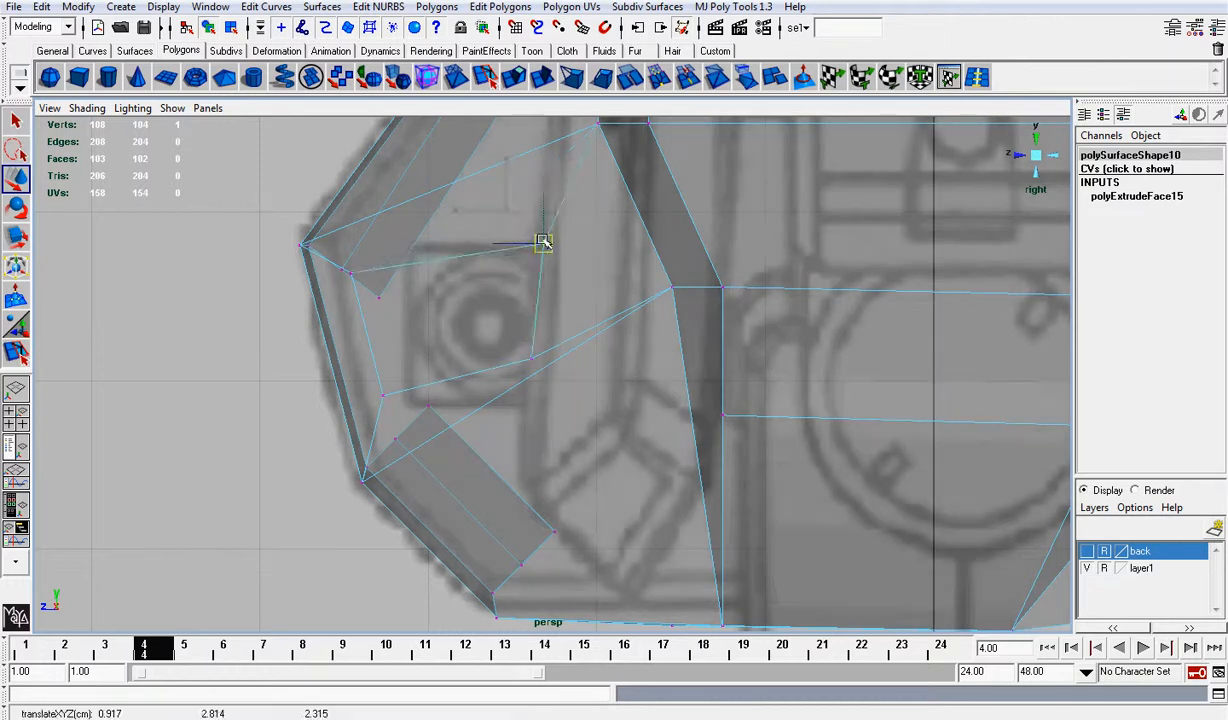
click(354, 273)
drag(352, 272, 406, 251)
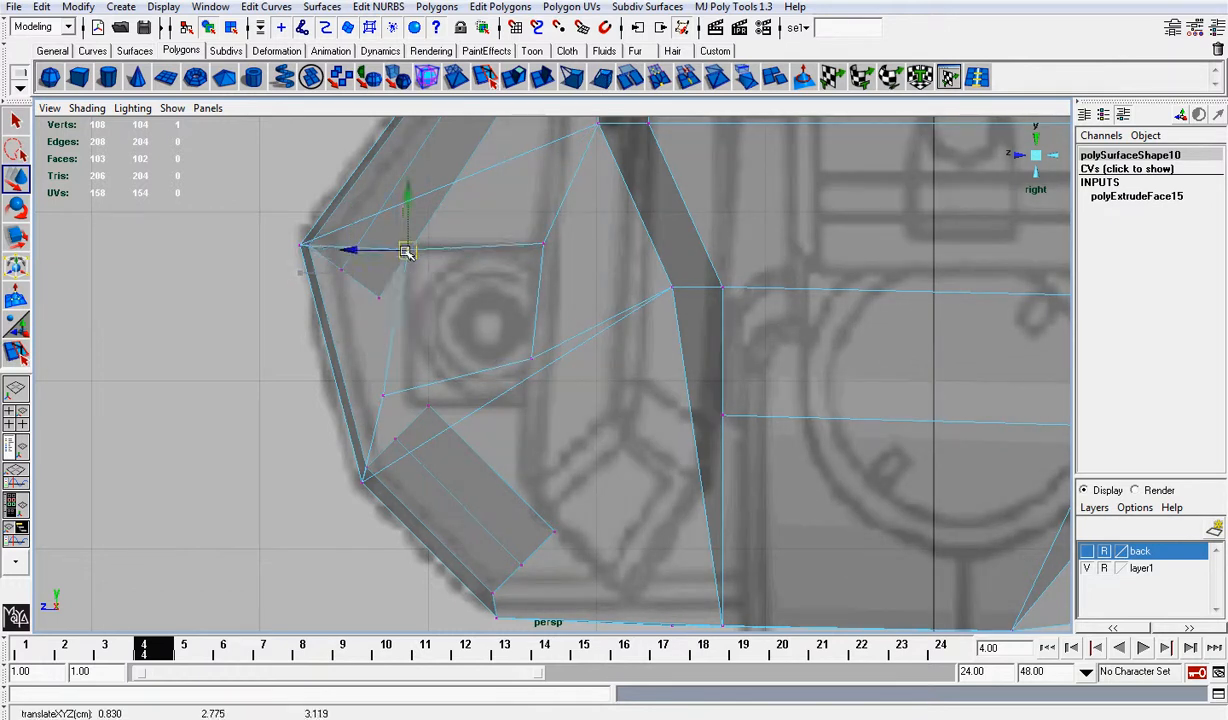
middle_drag(373, 362, 410, 365)
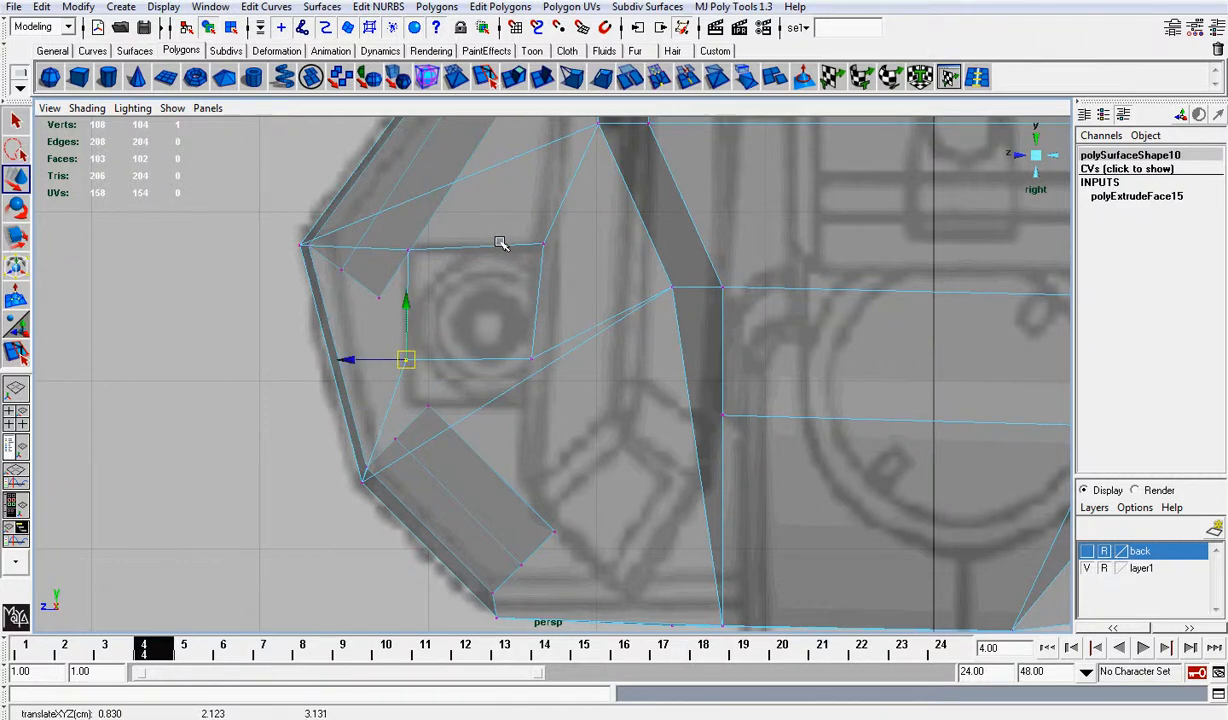
drag(557, 259, 534, 204)
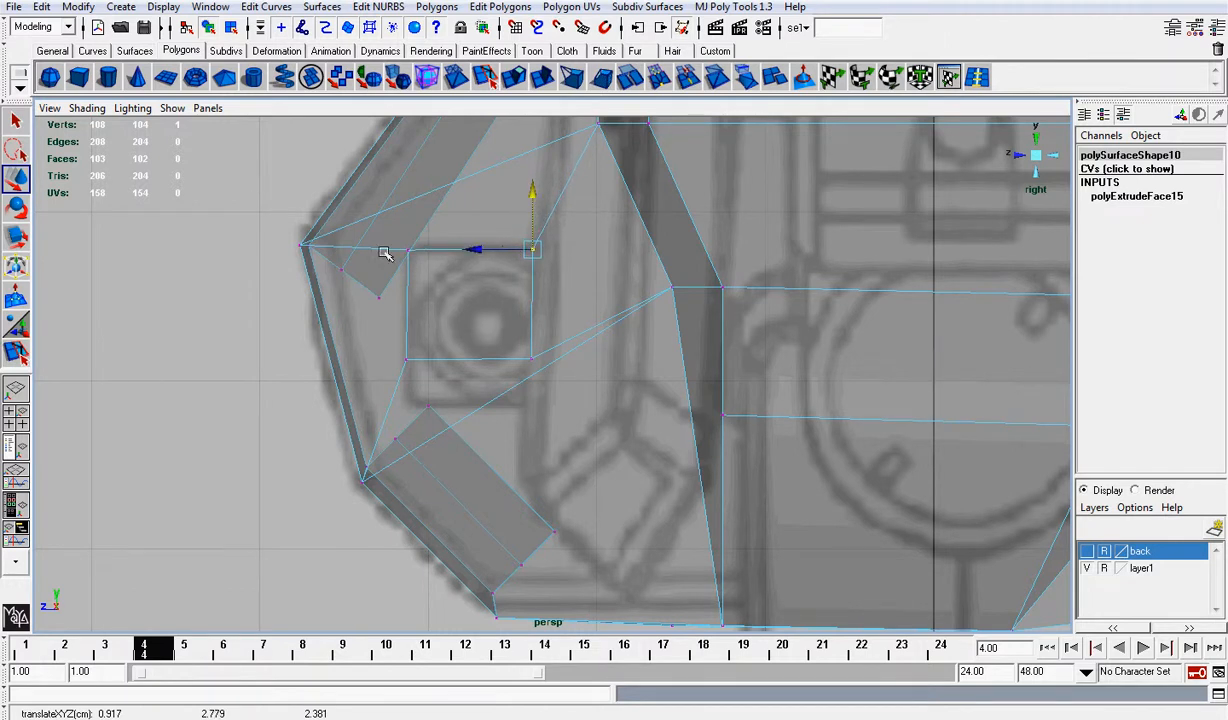
Step: Select the reshaped inset face and turn off X-Ray shading
right_drag(487, 278, 484, 303)
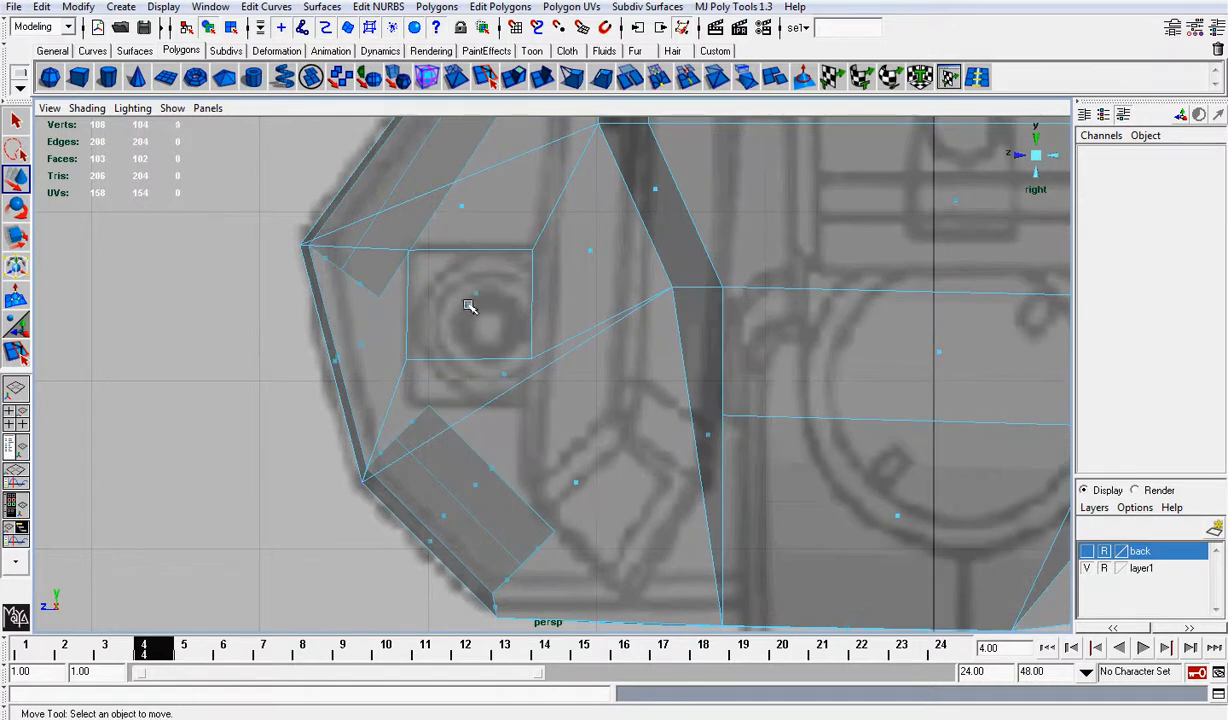
click(469, 309)
click(86, 108)
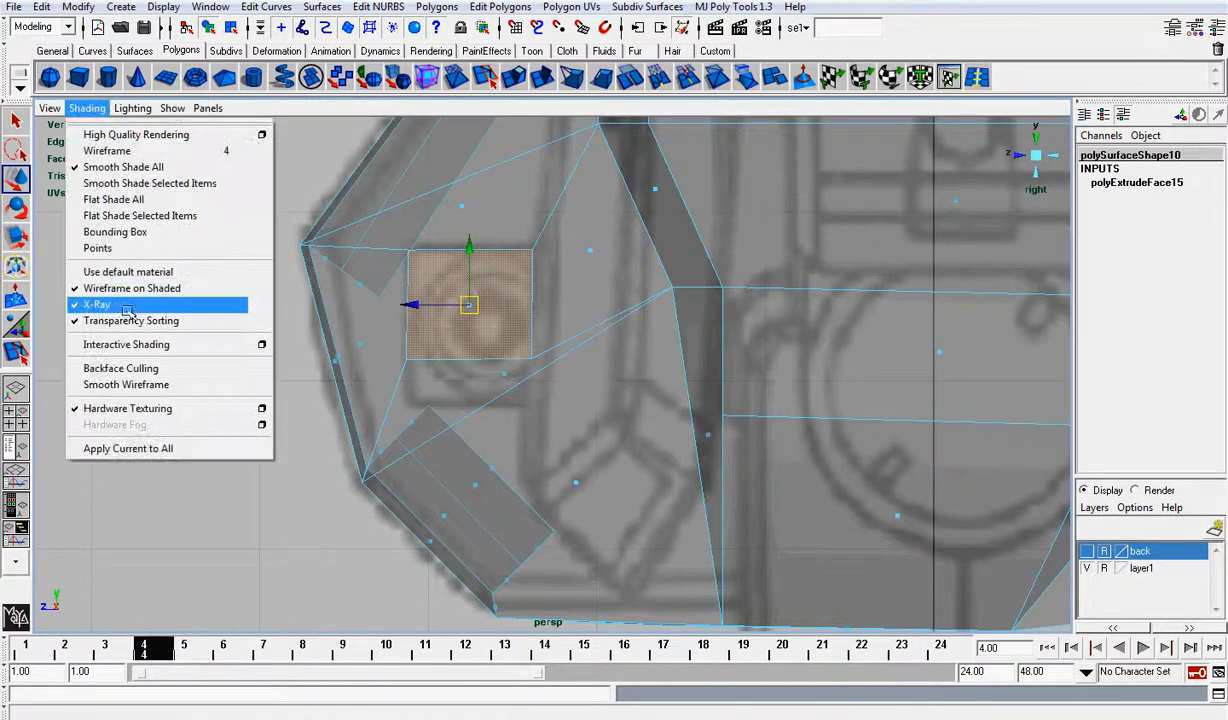
click(122, 304)
click(1036, 156)
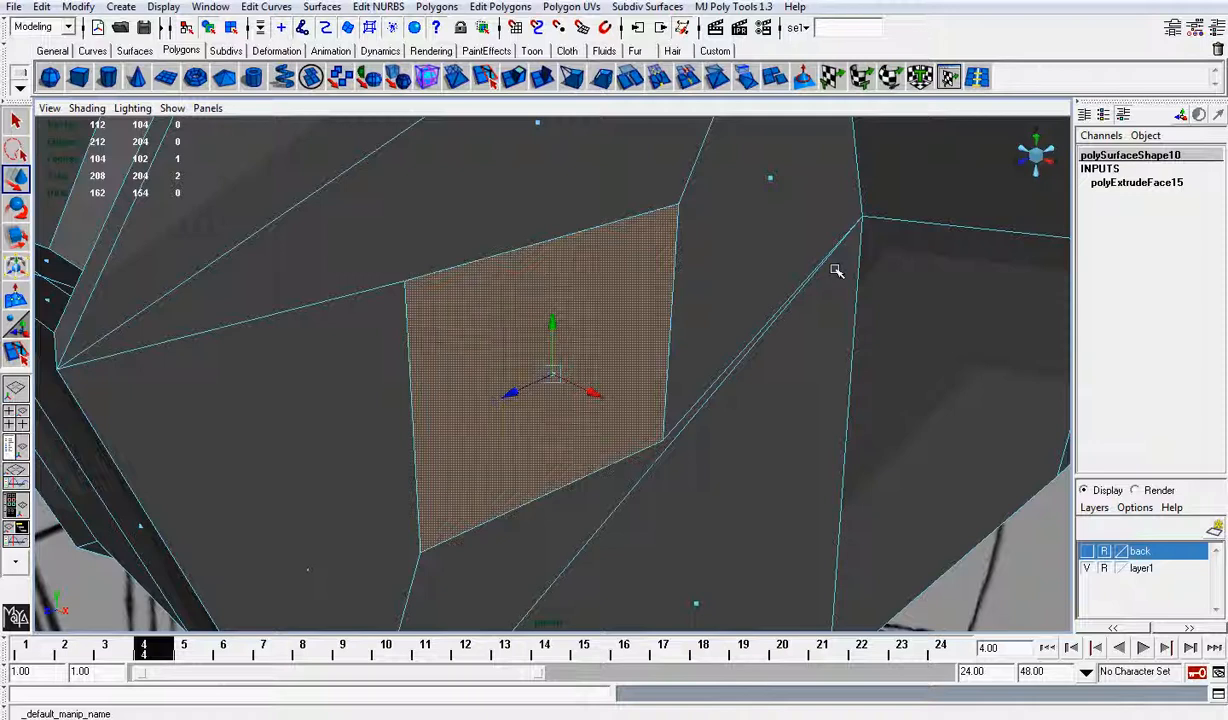
scroll(836, 269, down, 6)
alt+drag(645, 380, 604, 328)
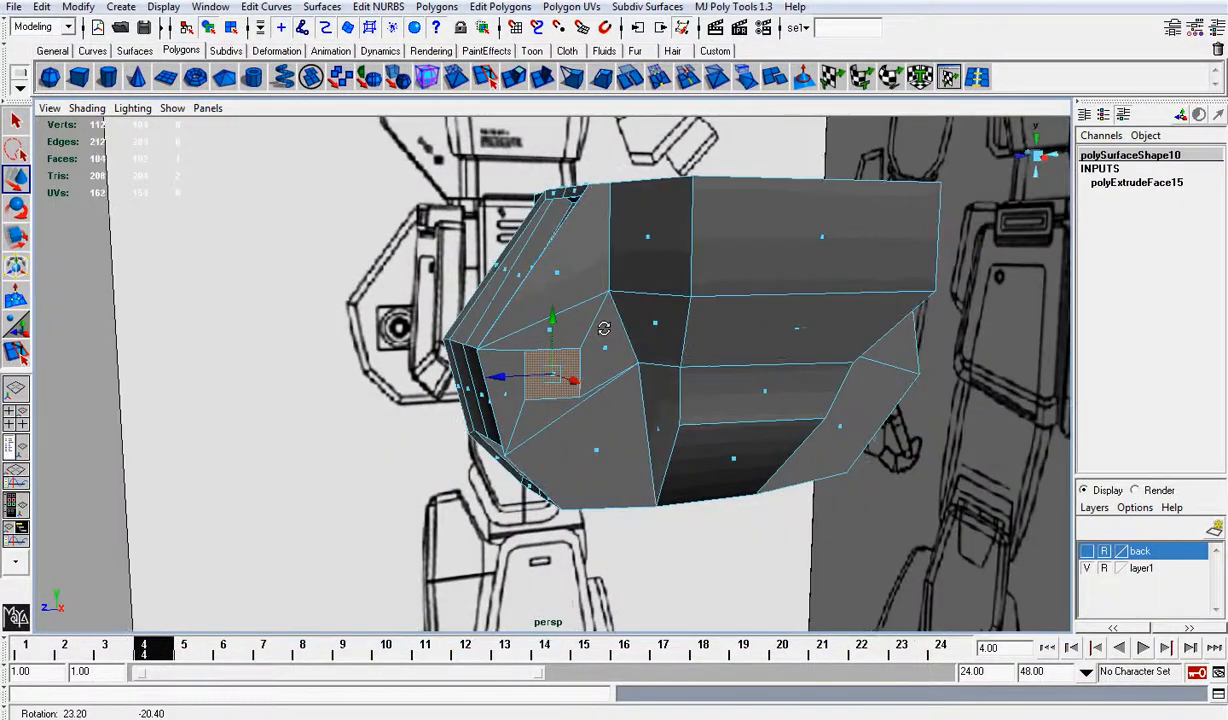
Step: Extrude the inset face and scale it slightly smaller, then extrude it again inward by 0.262 to form a recess
click(514, 77)
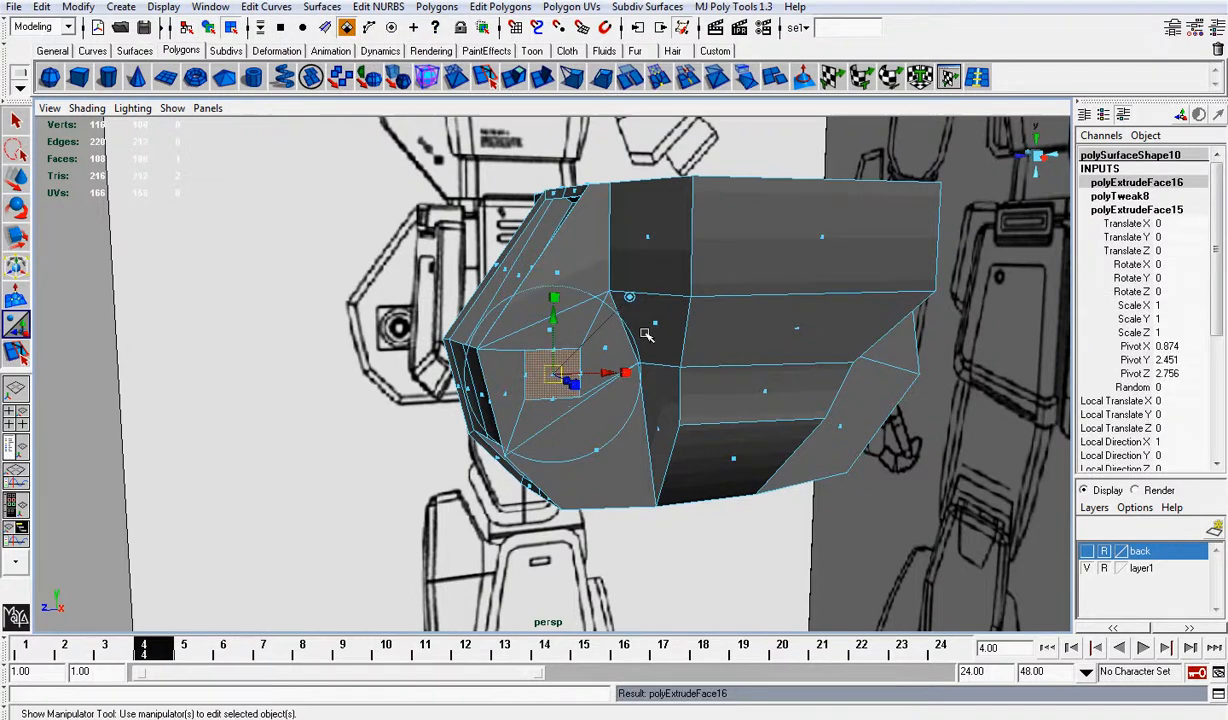
scroll(643, 332, up, 2)
click(628, 298)
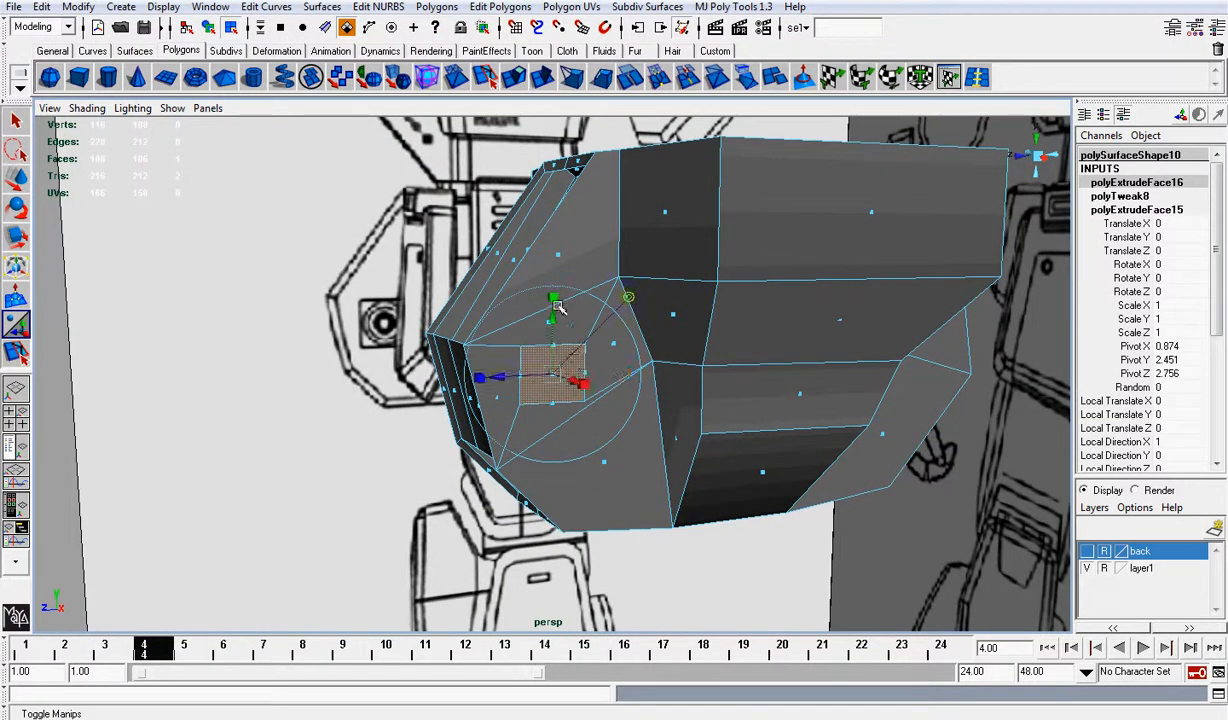
click(553, 297)
mouse_move(557, 374)
mouse_down()
mouse_move(546, 377)
mouse_move(629, 401)
mouse_move(574, 380)
mouse_up()
key(g)
scroll(608, 395, up, 2)
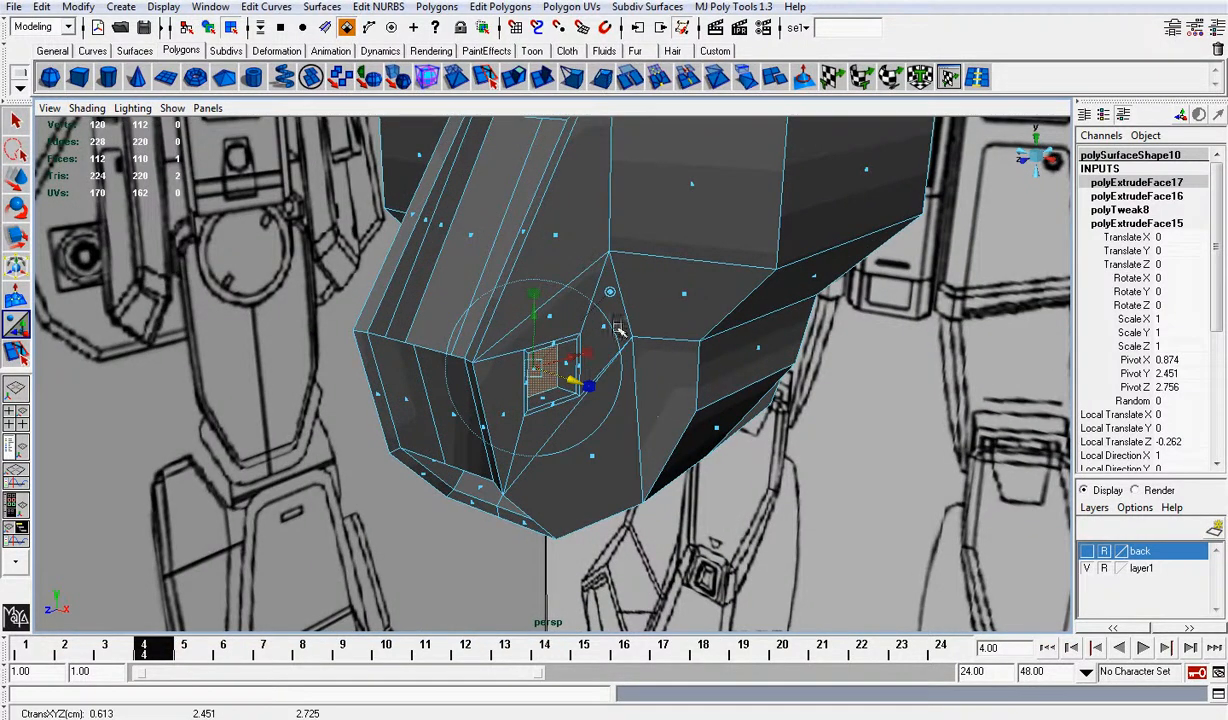
Step: Return the waist armor to object selection, clear the selection and show all hidden parts of the robot
right_drag(632, 289, 700, 269)
click(841, 419)
alt+drag(826, 431, 700, 405)
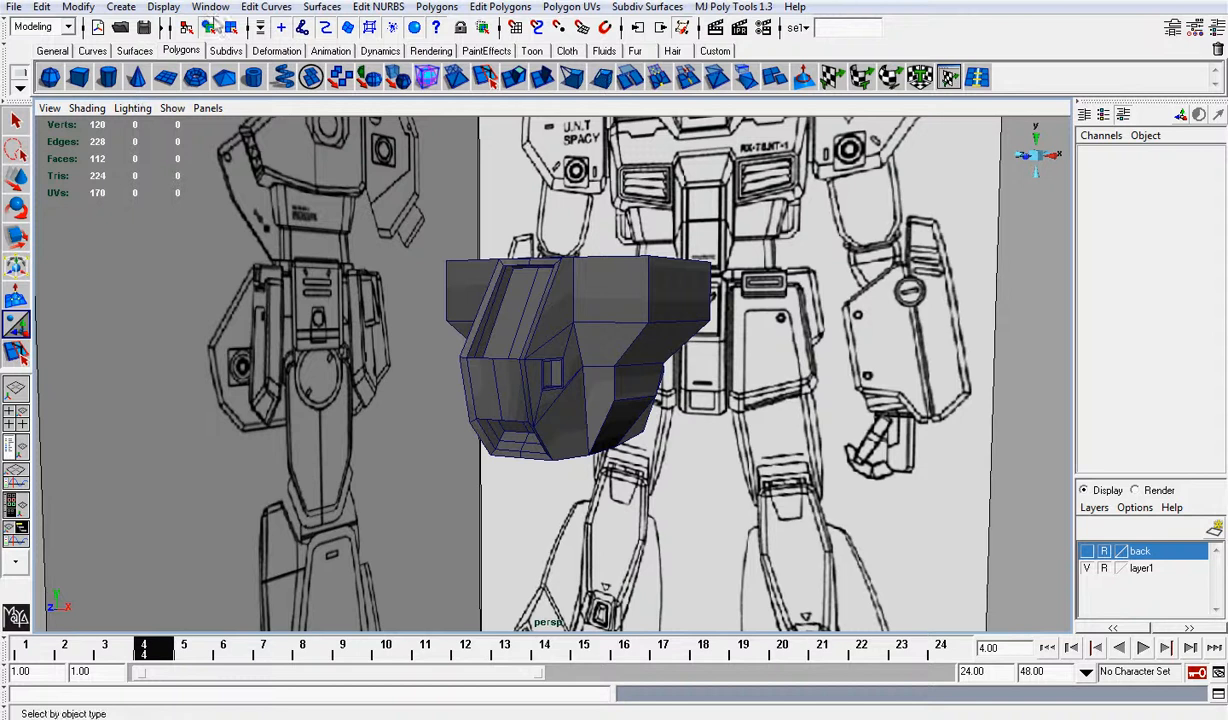
click(163, 7)
mouse_move(275, 108)
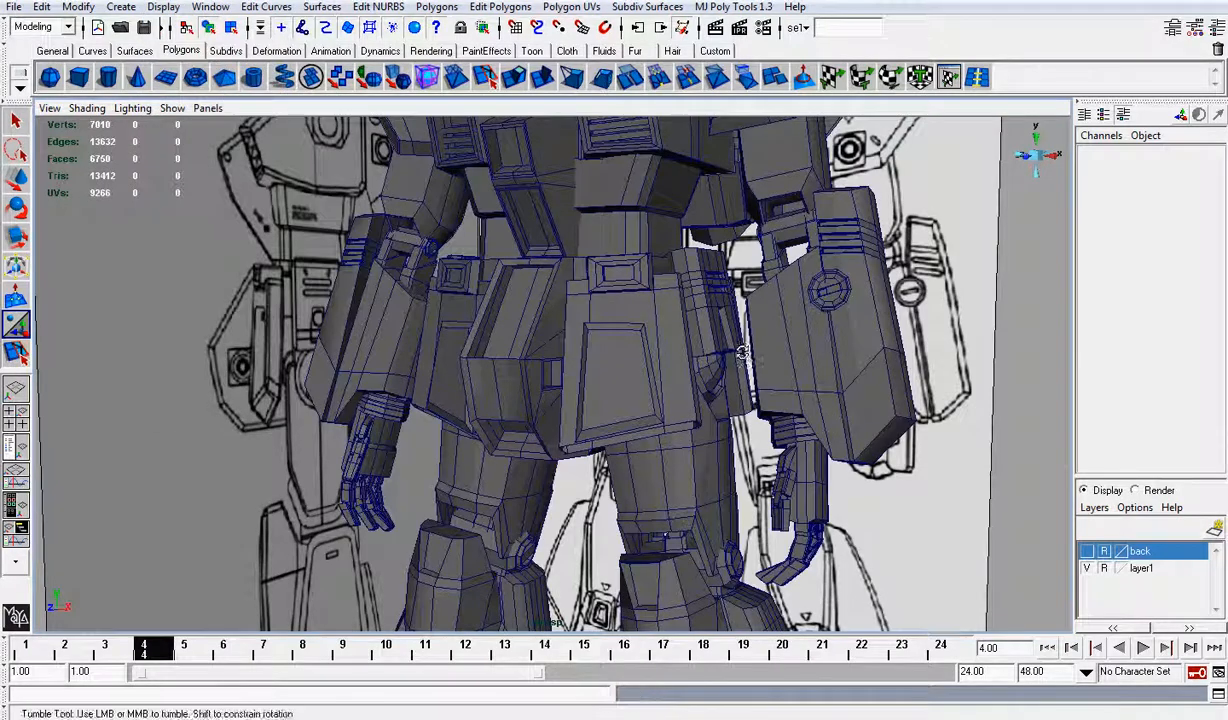
Step: Inspect the waist armor's recessed side detail against the rest of the robot and save the scene
alt+drag(560, 360, 593, 372)
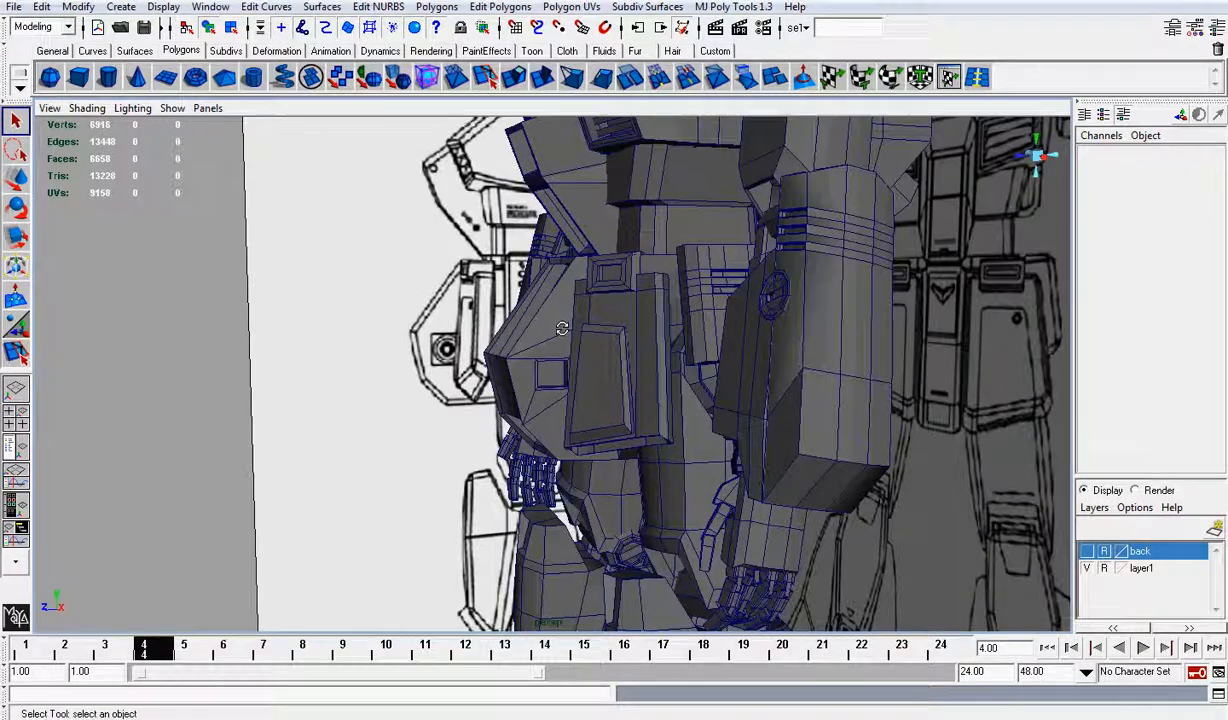
alt+drag(638, 355, 493, 370)
click(484, 367)
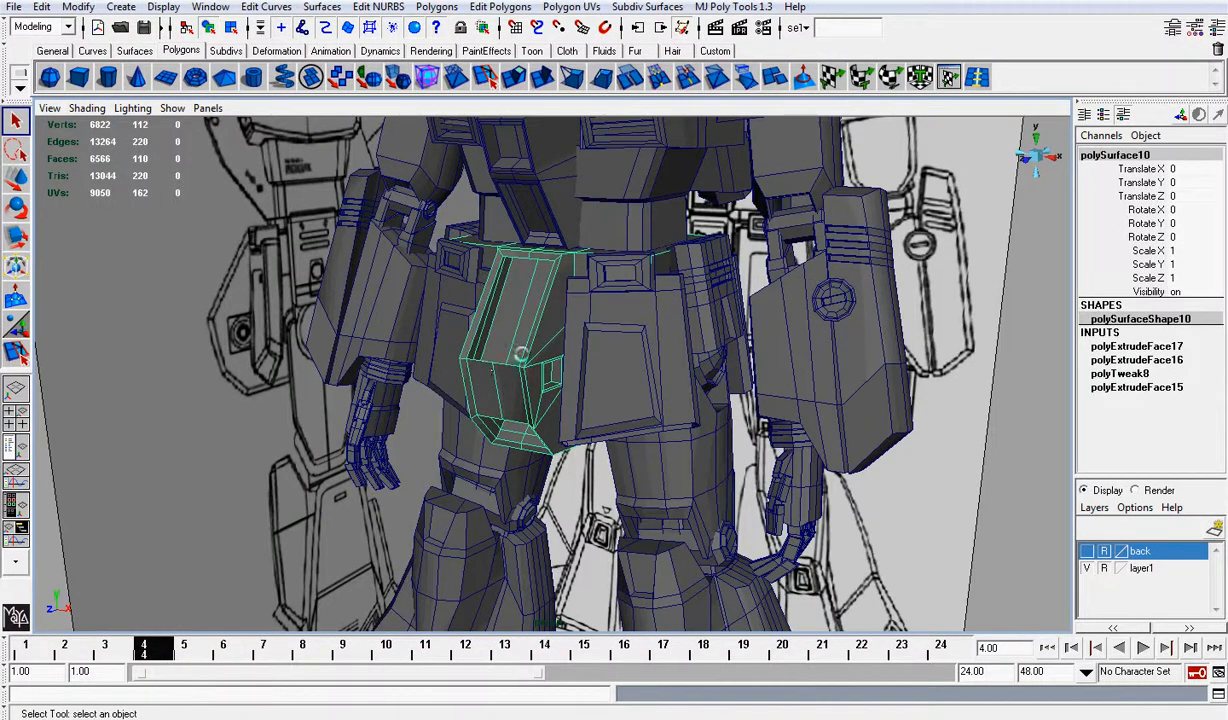
scroll(752, 377, down, 4)
click(838, 422)
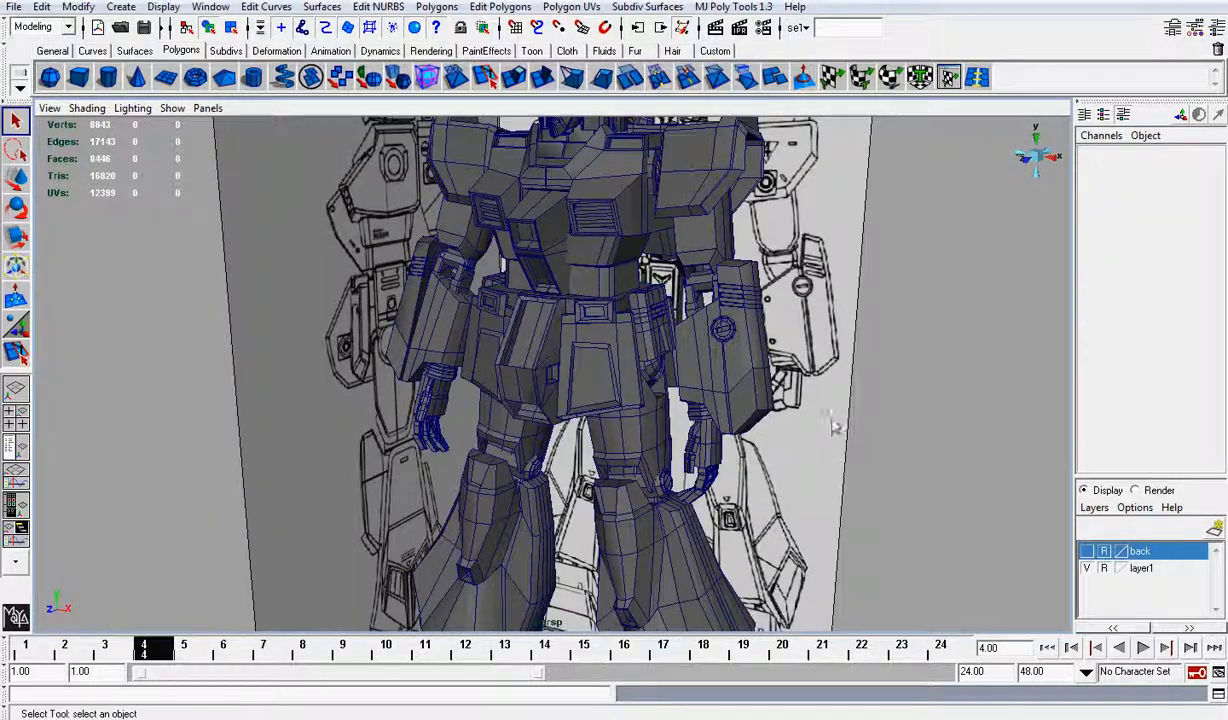
alt+drag(800, 405, 663, 369)
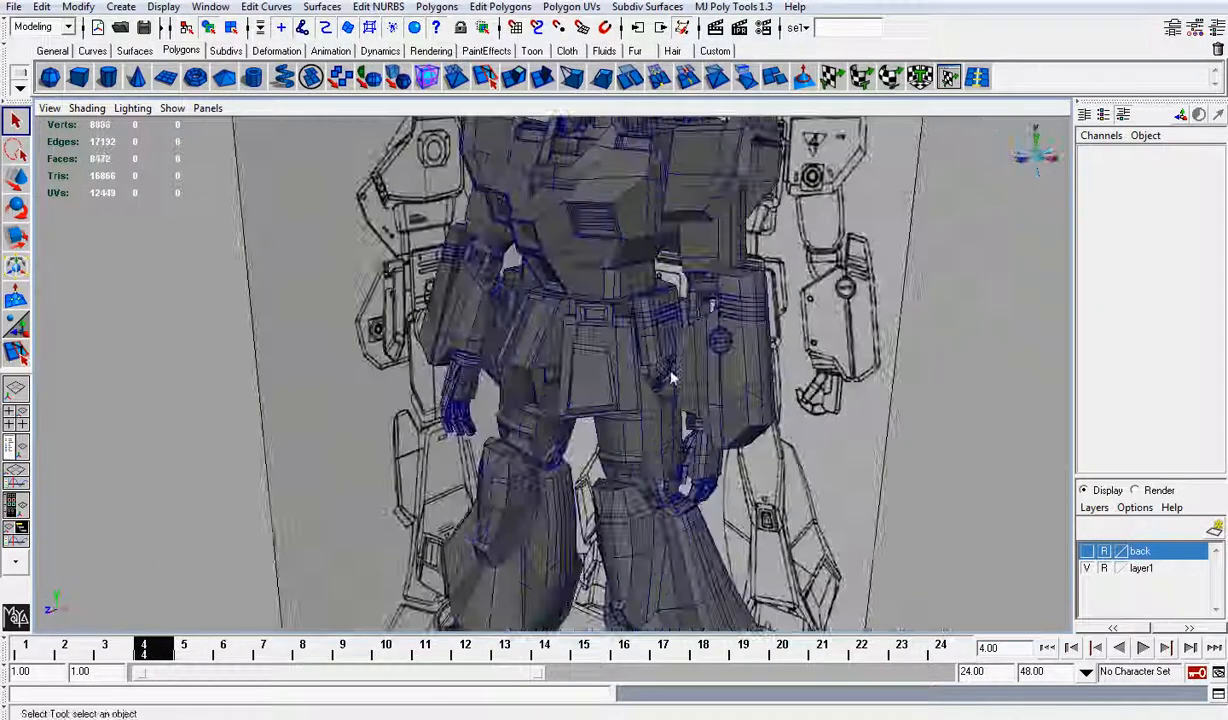
key(ctrl+s)
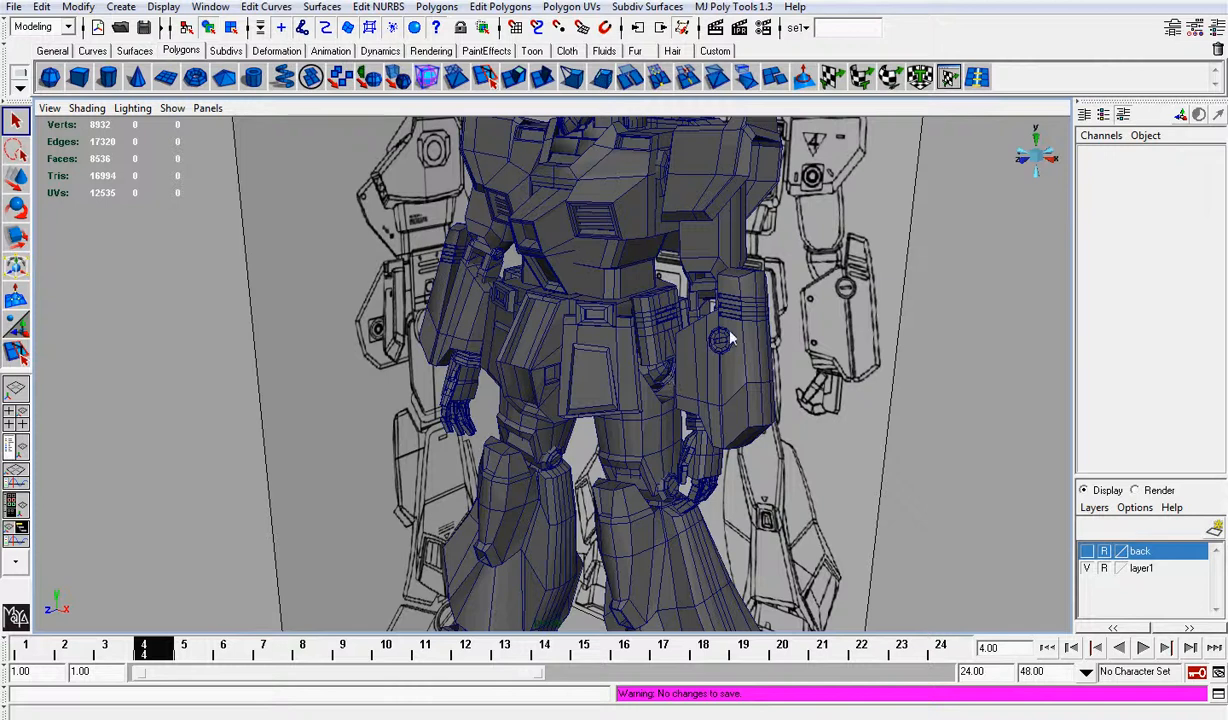
Step: Hide the layer1 reference drawings and examine the robot's head, torso and waist from the front
scroll(730, 332, down, 4)
alt+drag(740, 328, 783, 323)
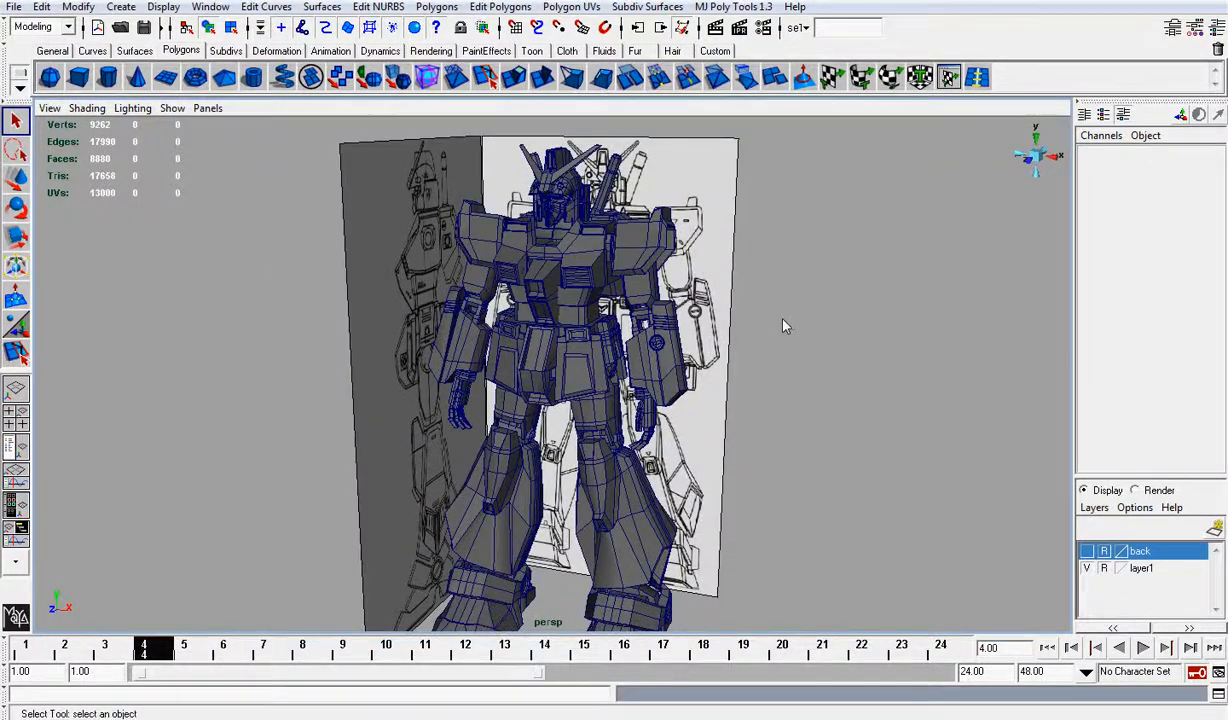
scroll(785, 321, up, 2)
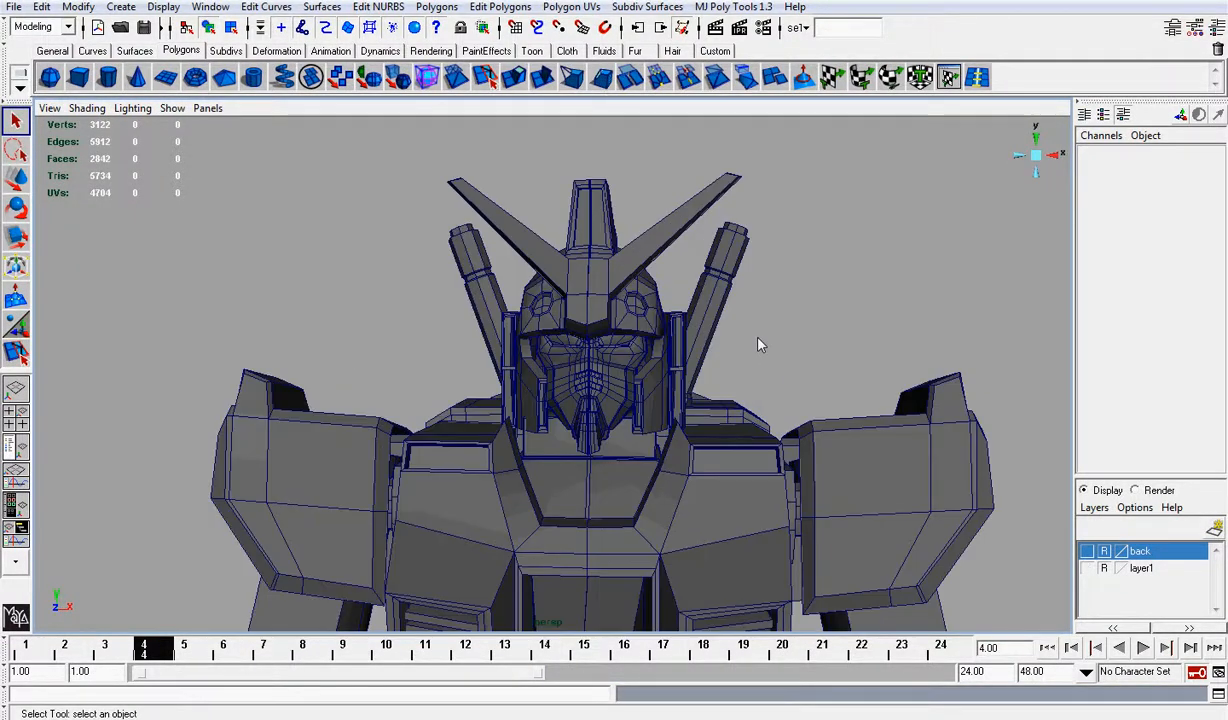
scroll(757, 345, down, 5)
scroll(735, 400, up, 2)
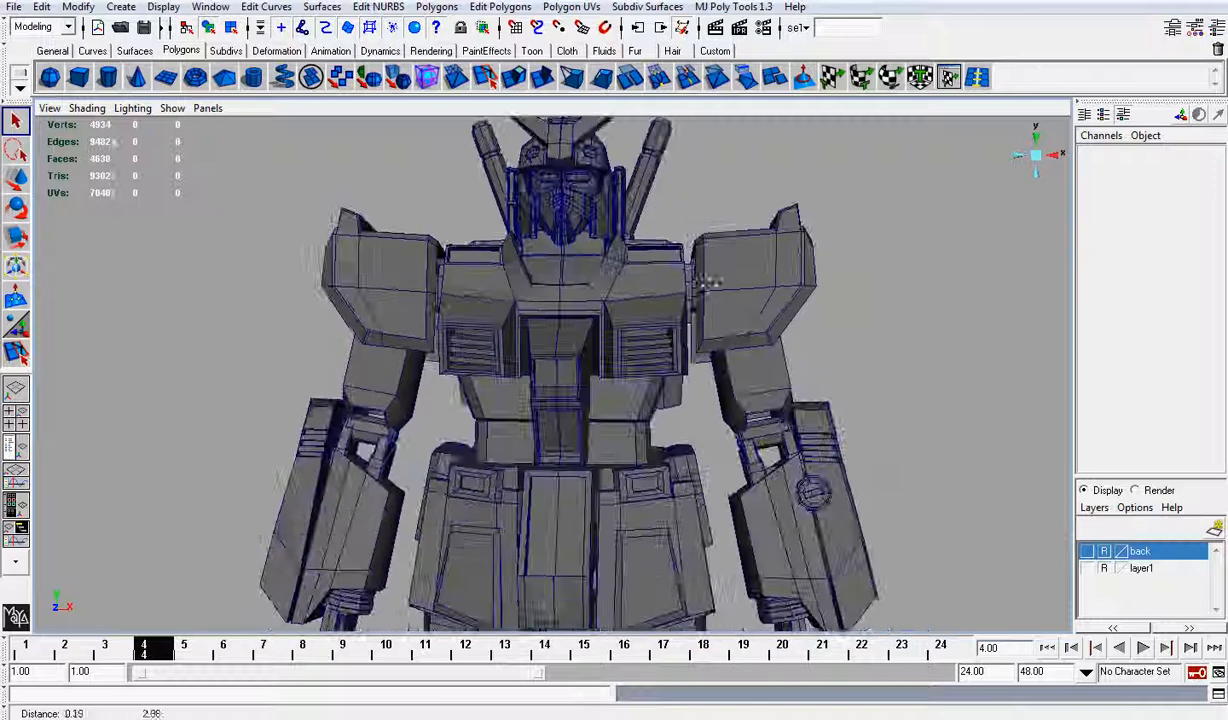
alt+drag(710, 281, 785, 470)
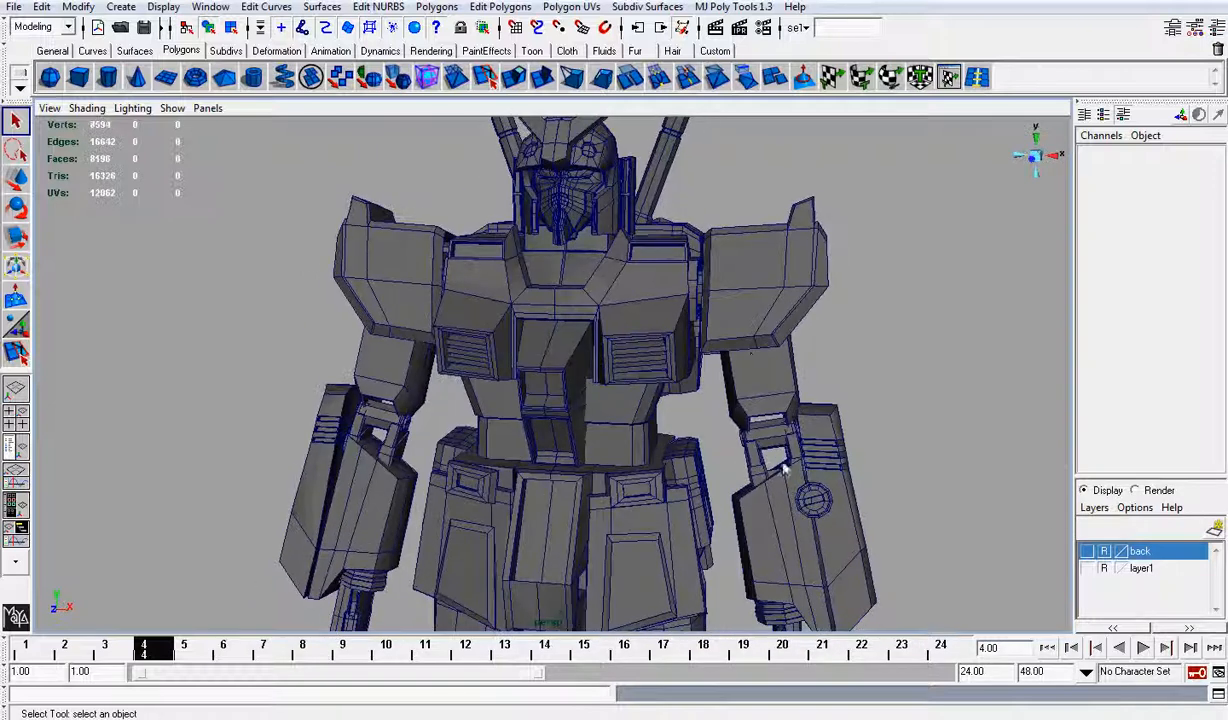
Step: Show the layer1 reference drawings and compare the robot with them in the front view
click(1087, 568)
scroll(745, 335, down, 4)
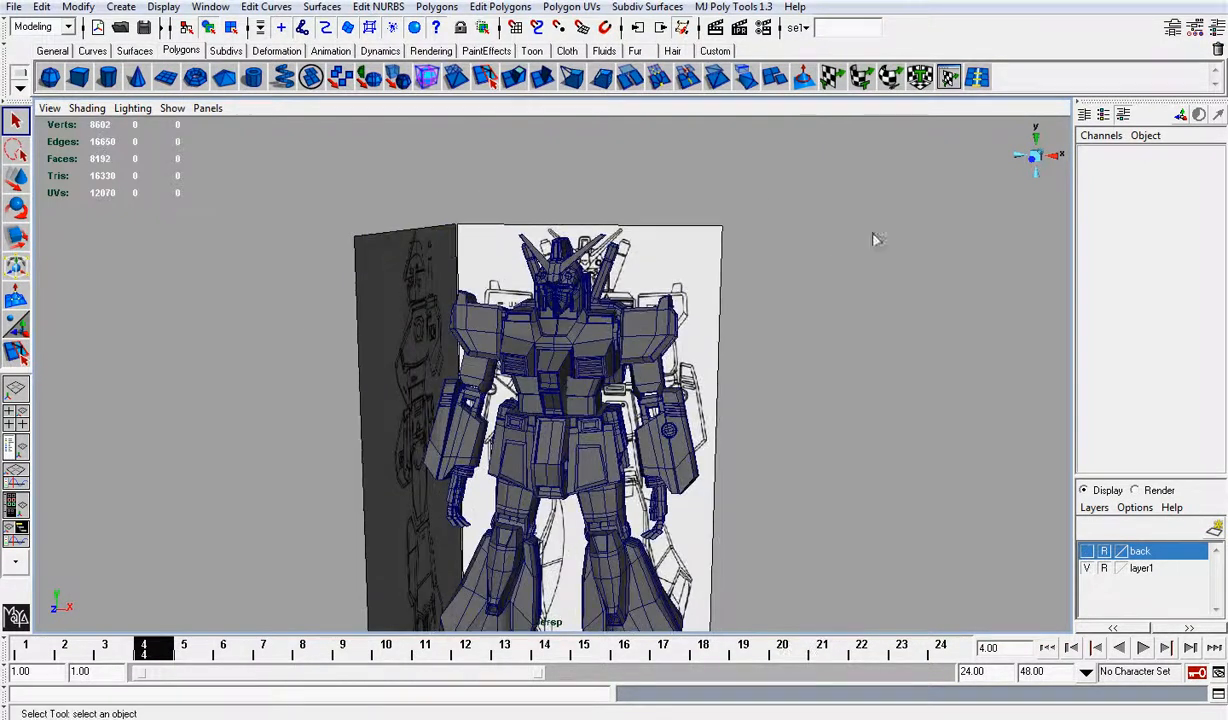
click(1020, 156)
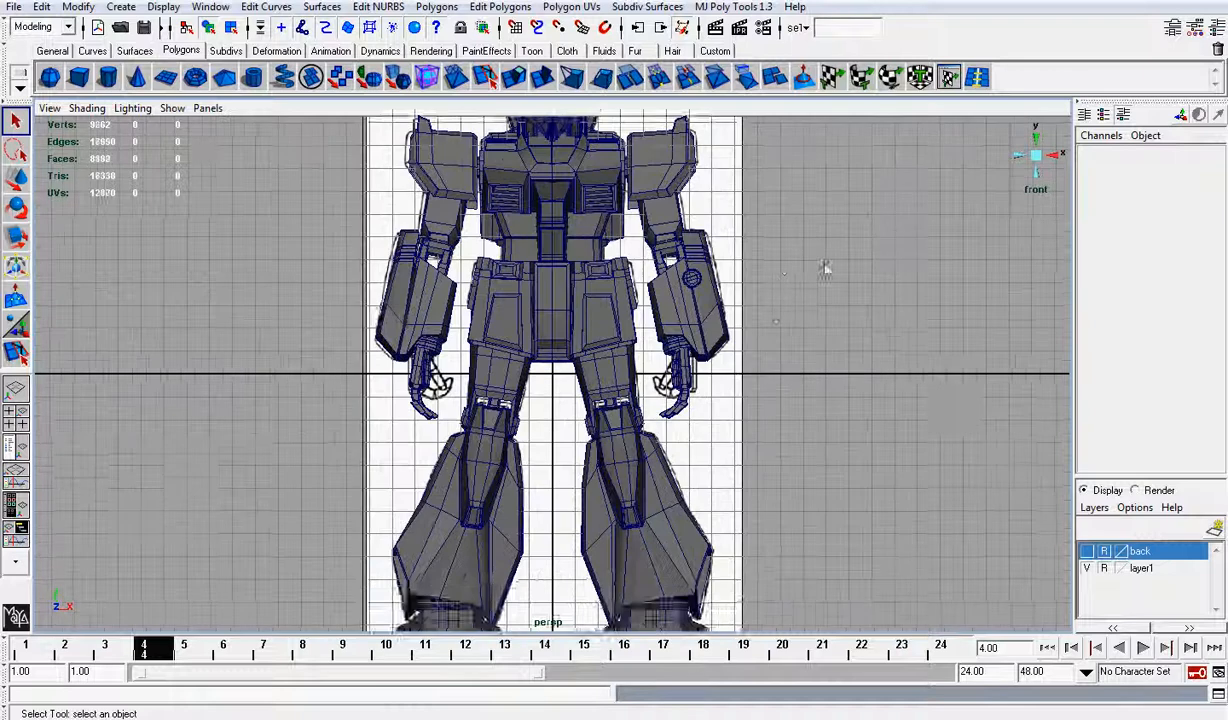
scroll(784, 293, down, 2)
Step: Hide the viewport grid, keeping the robot and its front reference drawing in view
click(164, 7)
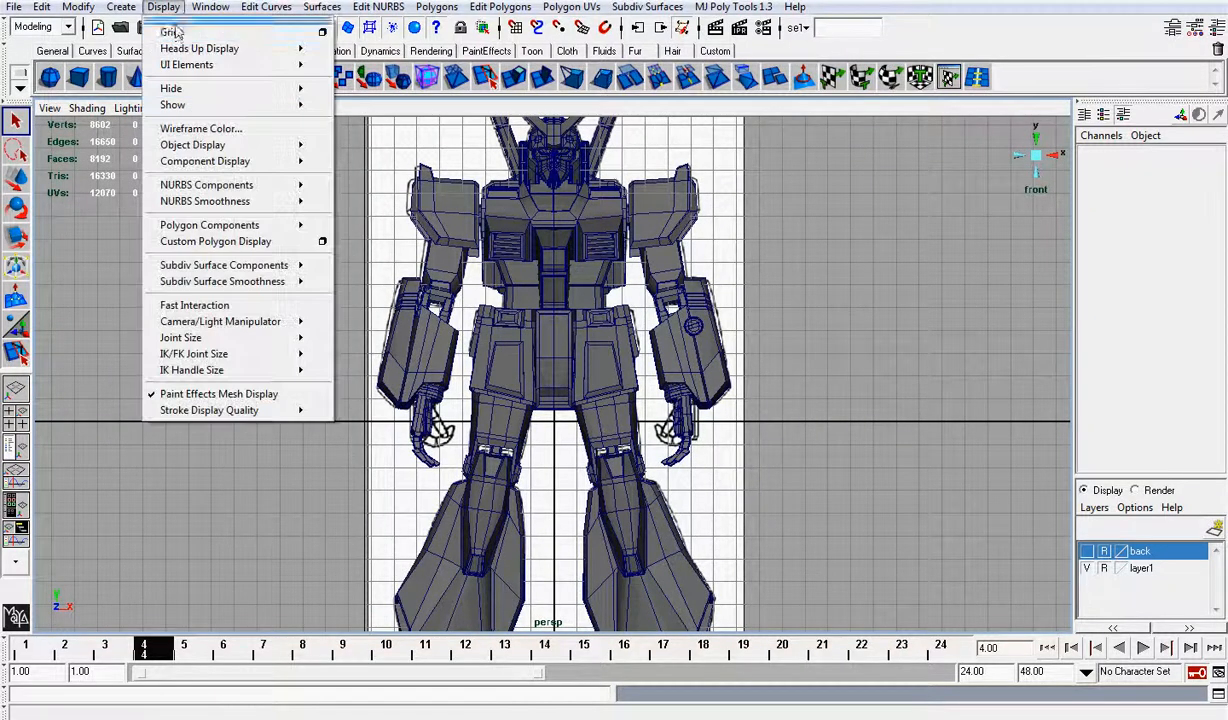
click(177, 32)
click(164, 7)
click(173, 32)
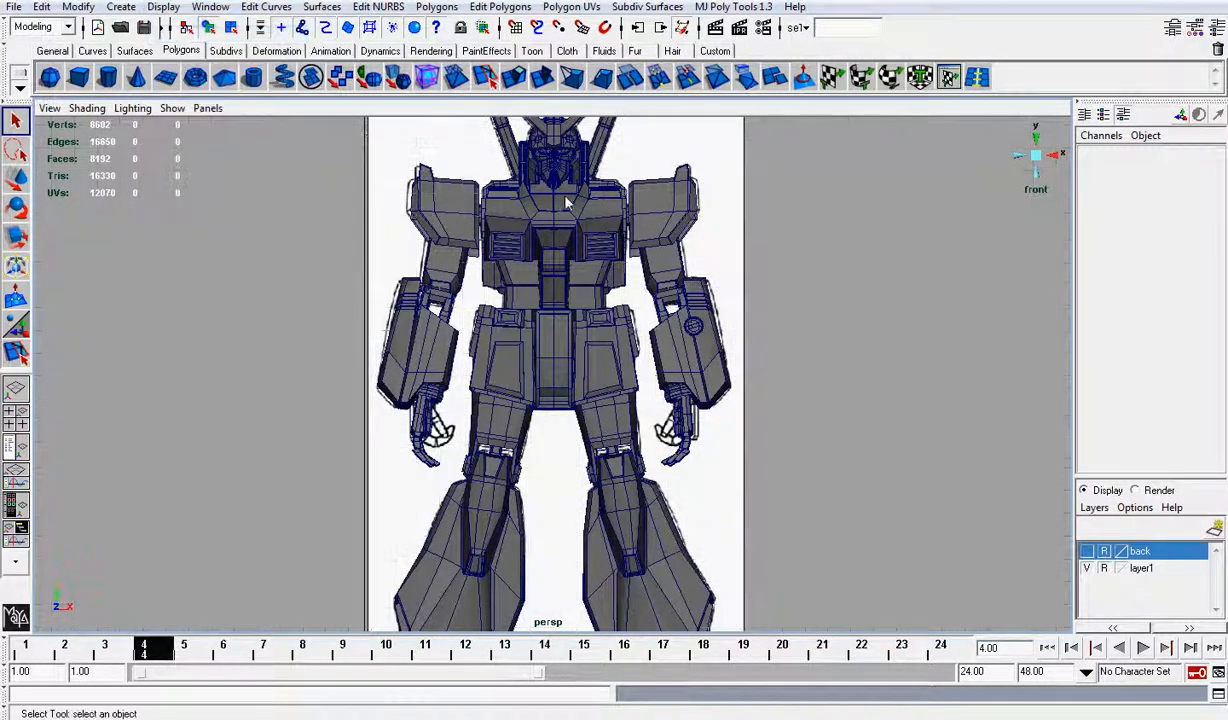
alt+middle_drag(636, 176, 609, 268)
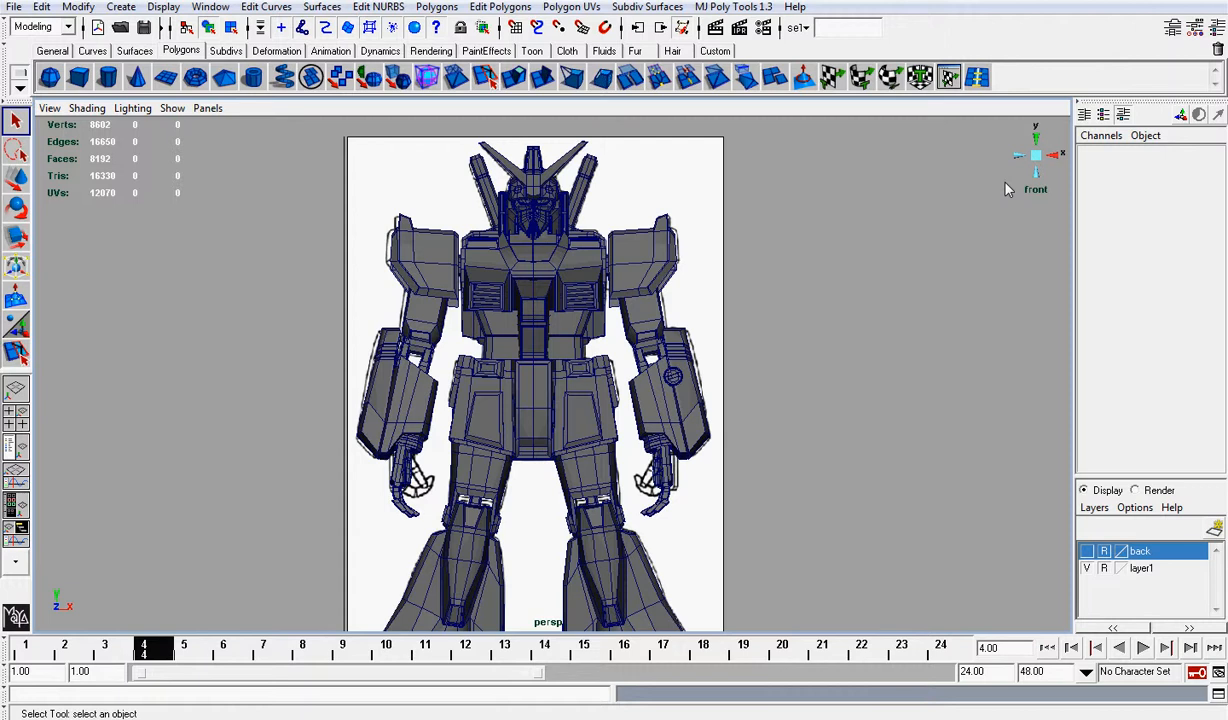
Step: Compare the robot with the reference drawings from the right side, at an angle and from the front
click(1055, 160)
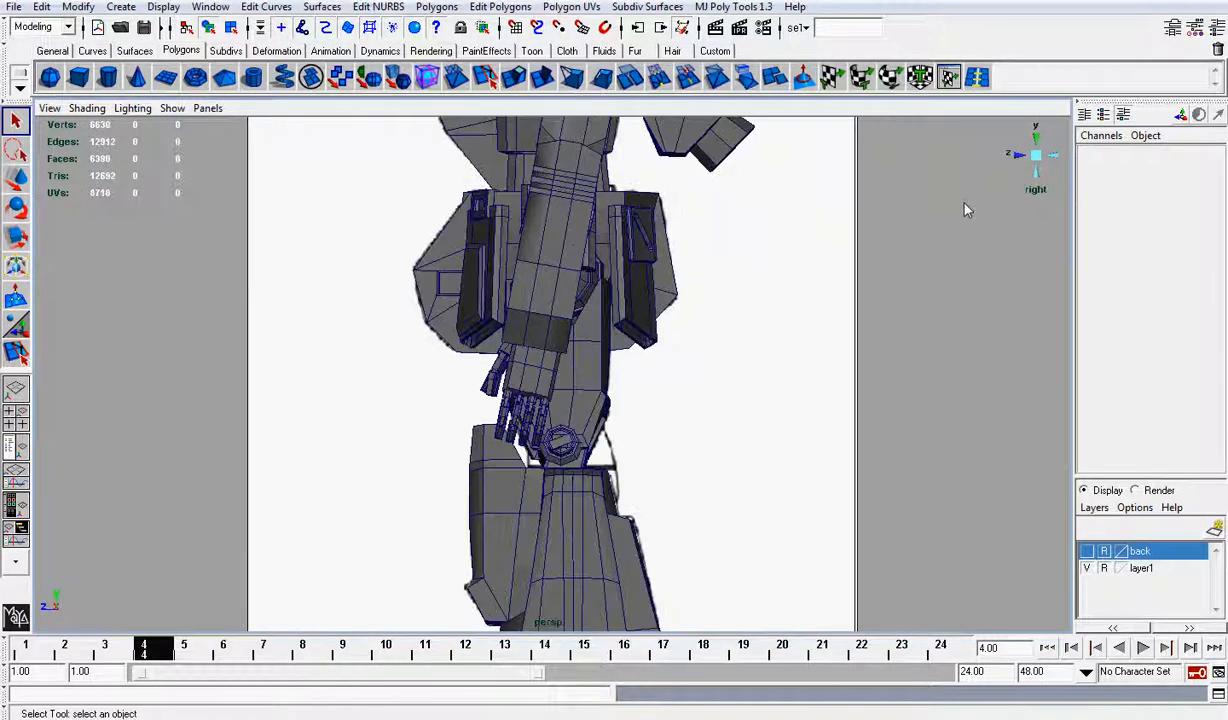
click(1036, 161)
scroll(869, 287, up, 5)
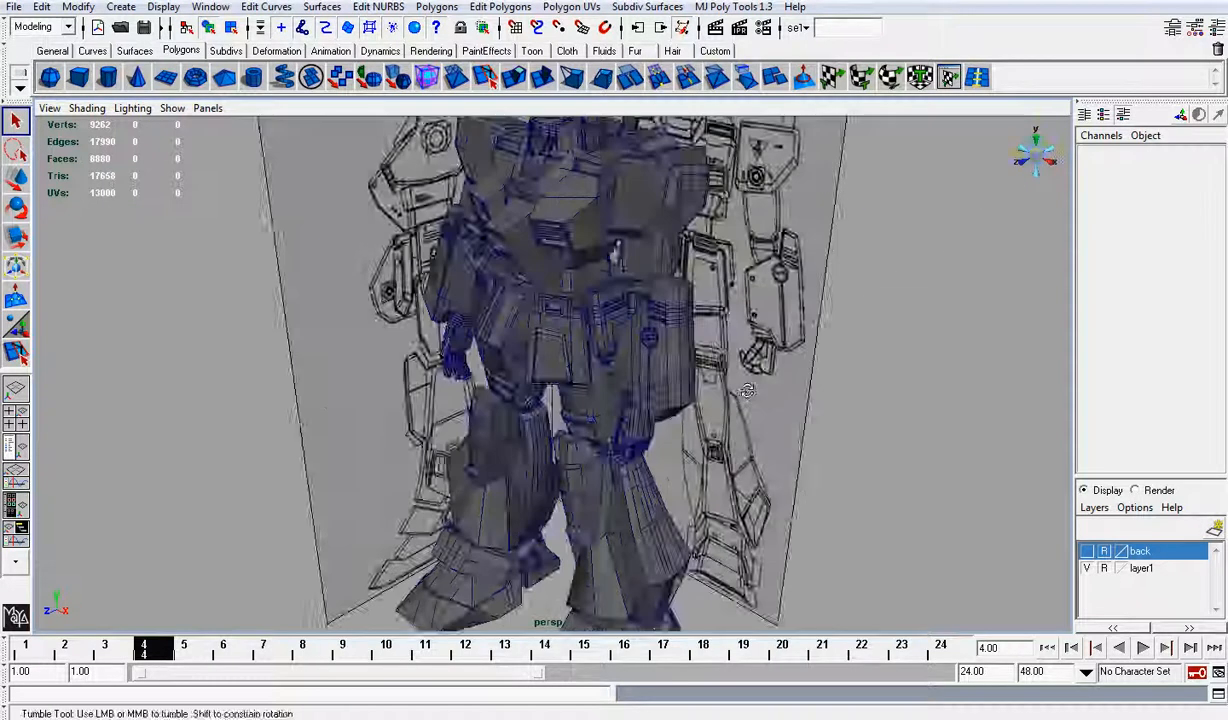
alt+drag(746, 396, 712, 358)
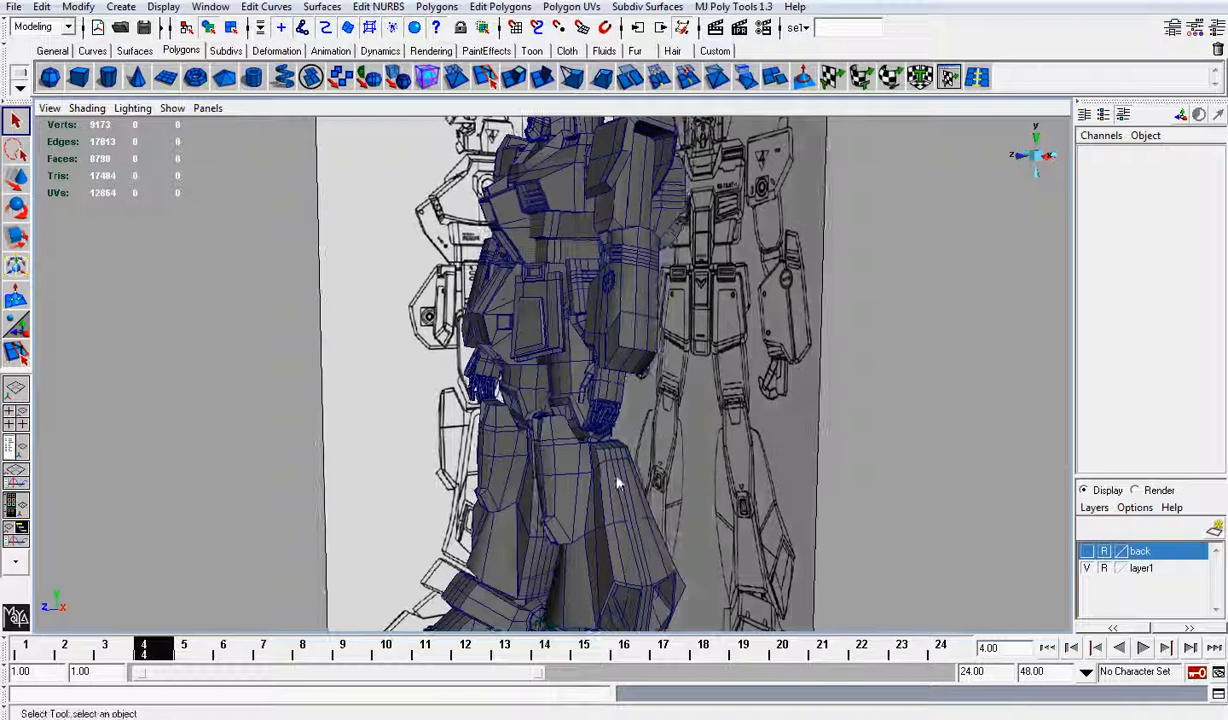
alt+middle_drag(619, 482, 655, 373)
alt+drag(664, 363, 756, 375)
scroll(594, 322, down, 3)
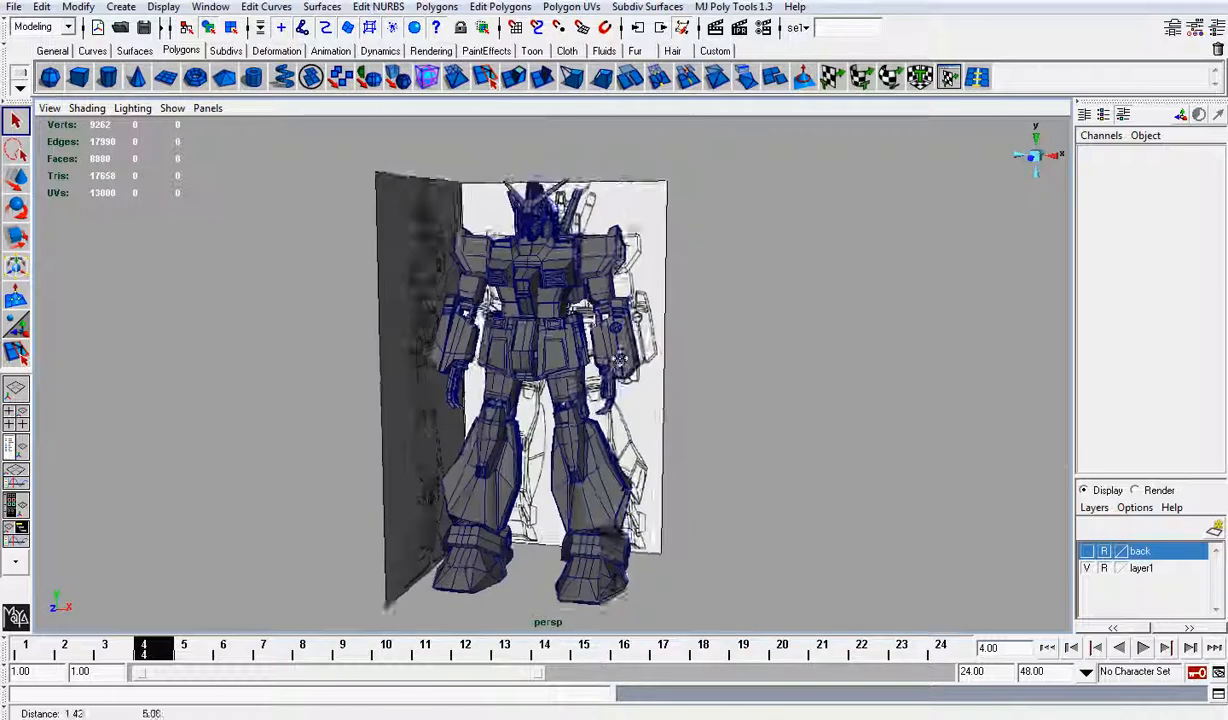
scroll(620, 358, up, 3)
alt+drag(620, 358, 632, 337)
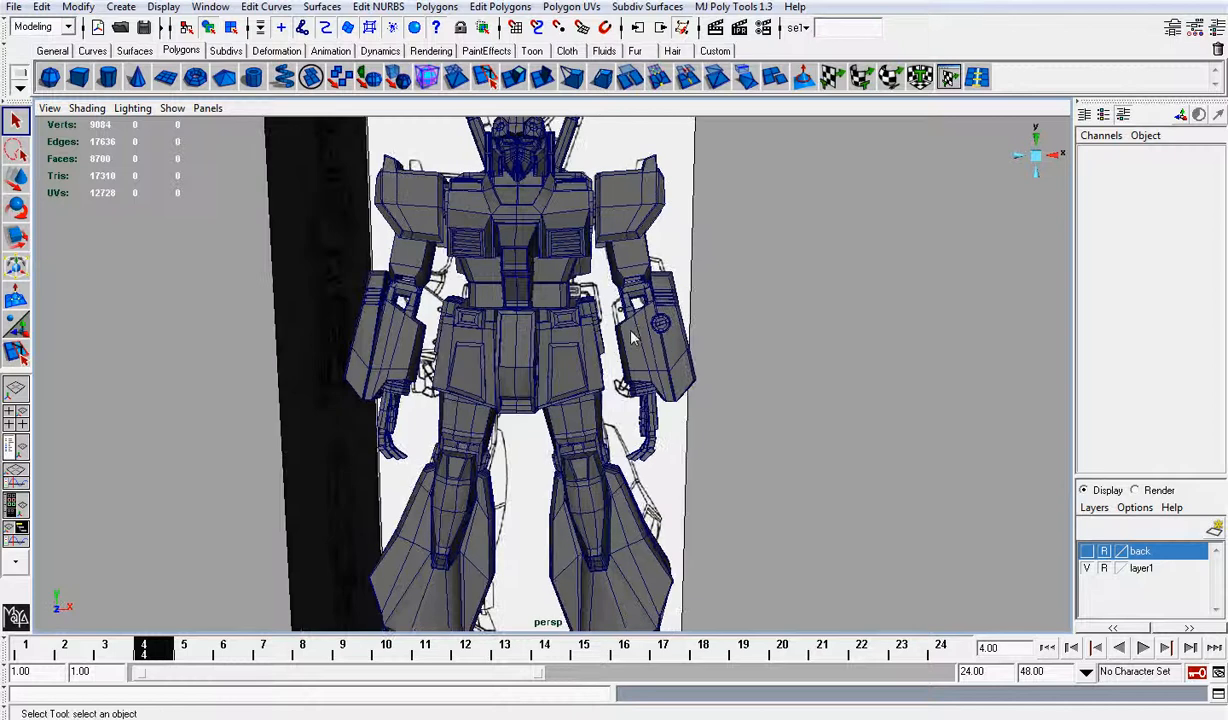
Step: Inspect the robot's waist, head and chest with the layer1 reference drawings hidden, and save the scene
scroll(1041, 546, up, 3)
alt+drag(886, 454, 1004, 458)
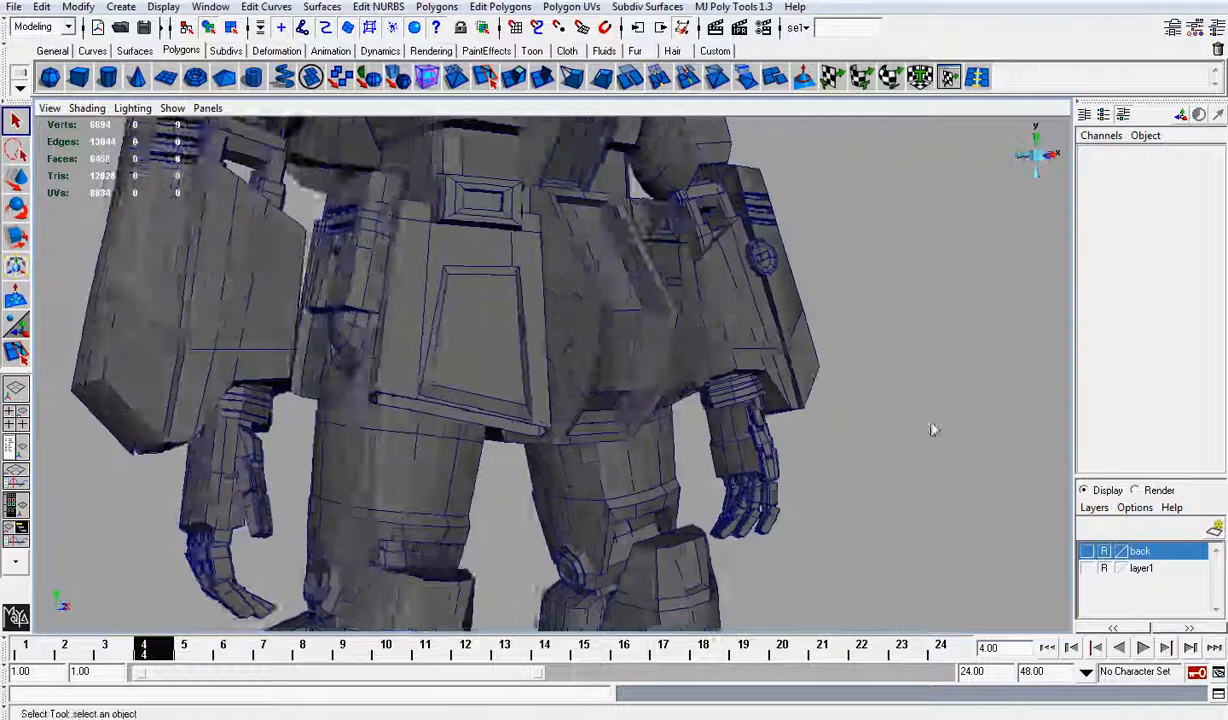
scroll(733, 281, down, 3)
alt+middle_drag(733, 281, 726, 507)
alt+drag(703, 430, 648, 444)
alt+middle_drag(614, 359, 644, 428)
scroll(644, 428, up, 5)
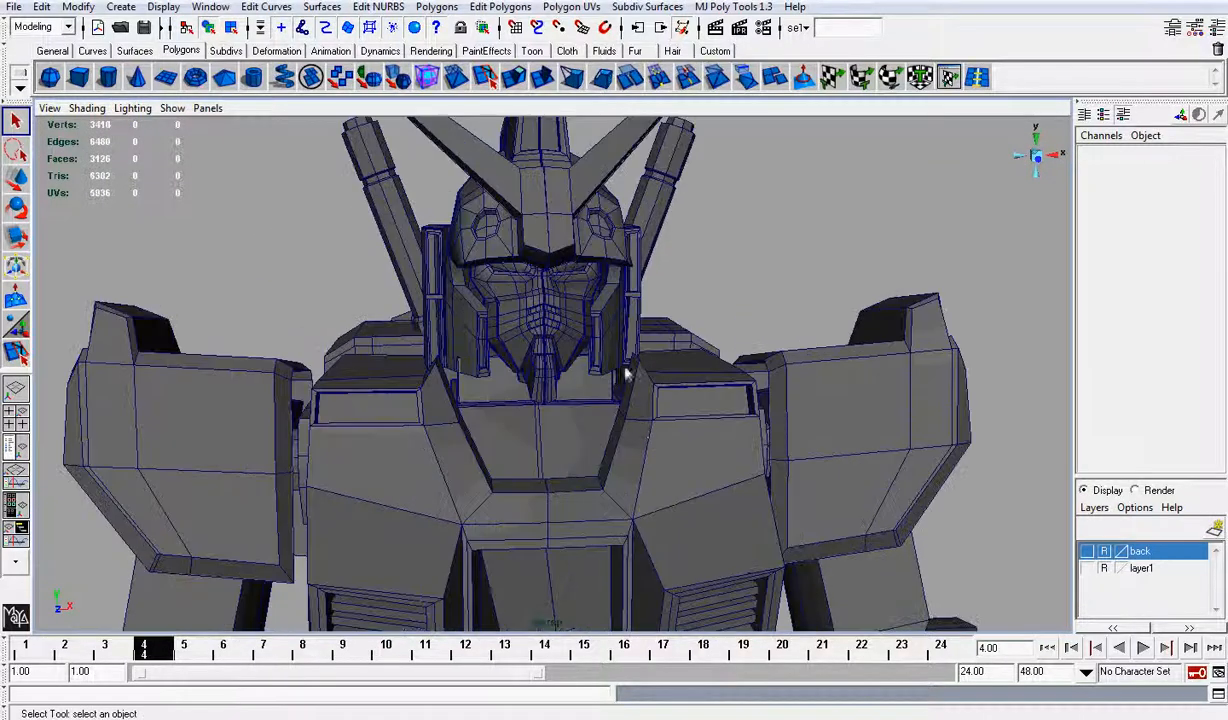
mouse_move(624, 369)
alt+mouse_down()
mouse_move(602, 366)
mouse_move(608, 356)
alt+mouse_up()
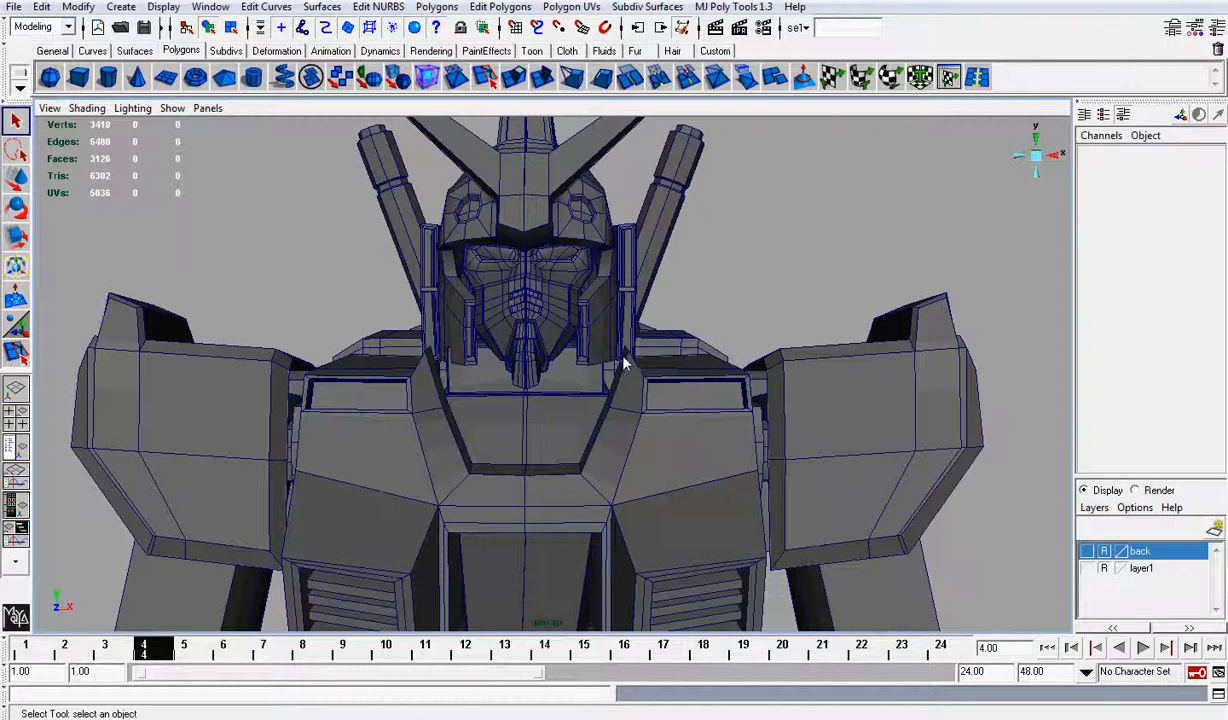
scroll(628, 360, down, 3)
scroll(628, 360, down, 3)
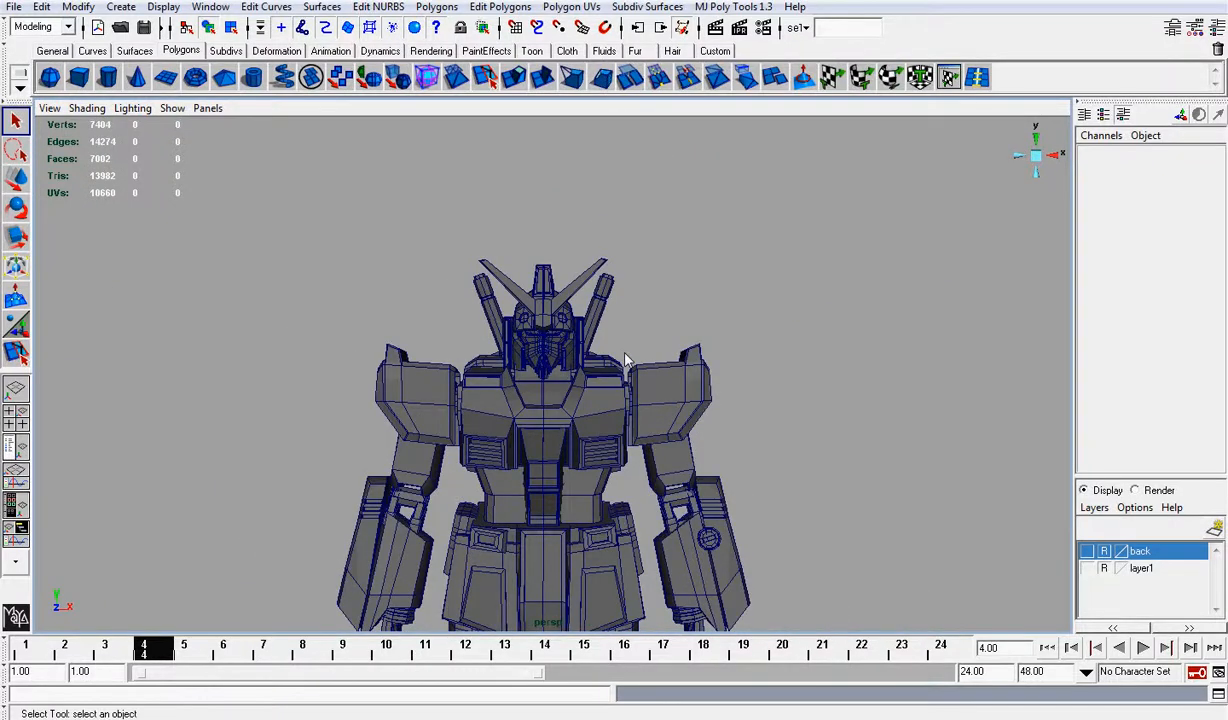
key(ctrl+s)
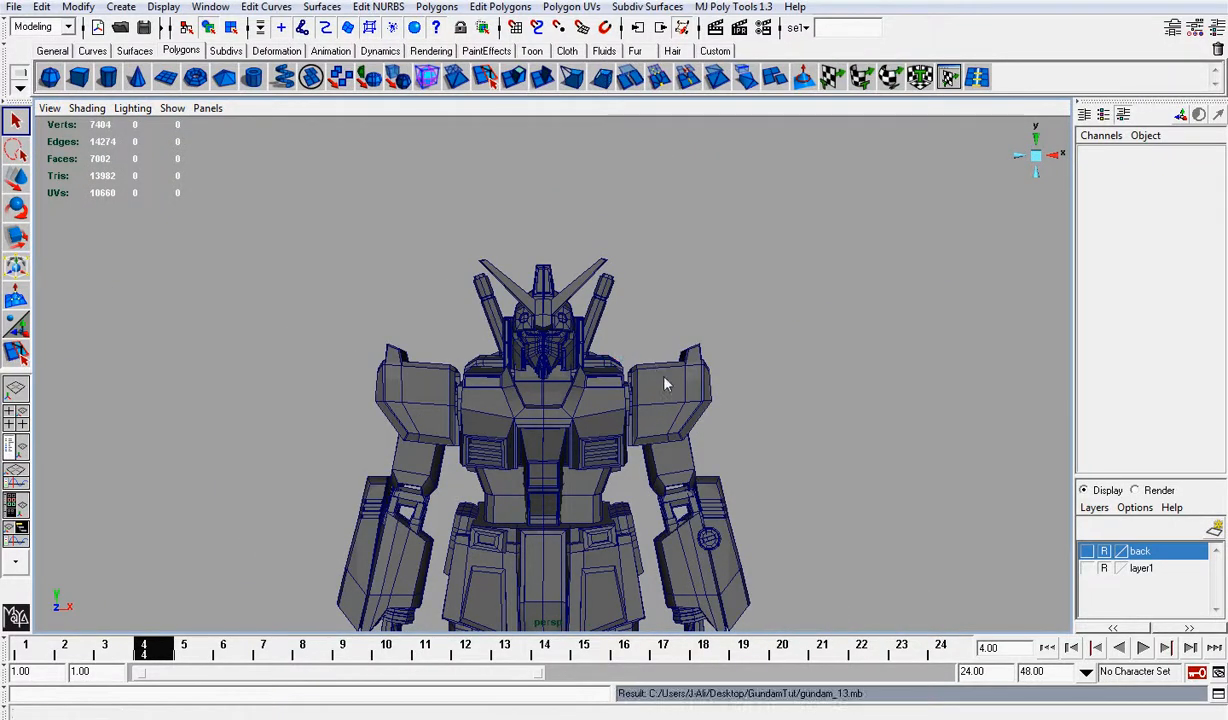
Step: Rename the robot's left shoulder armor LeftShoulder and reselect it to check the name
click(665, 383)
alt+middle_drag(665, 383, 760, 240)
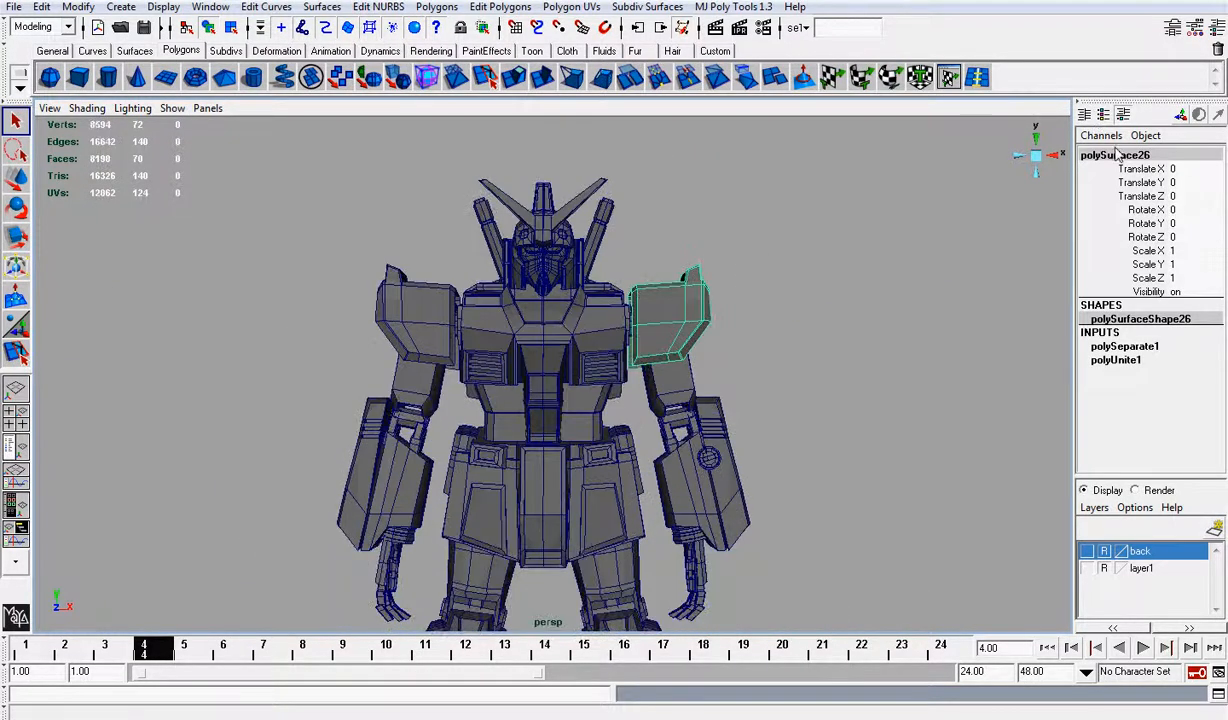
click(1116, 153)
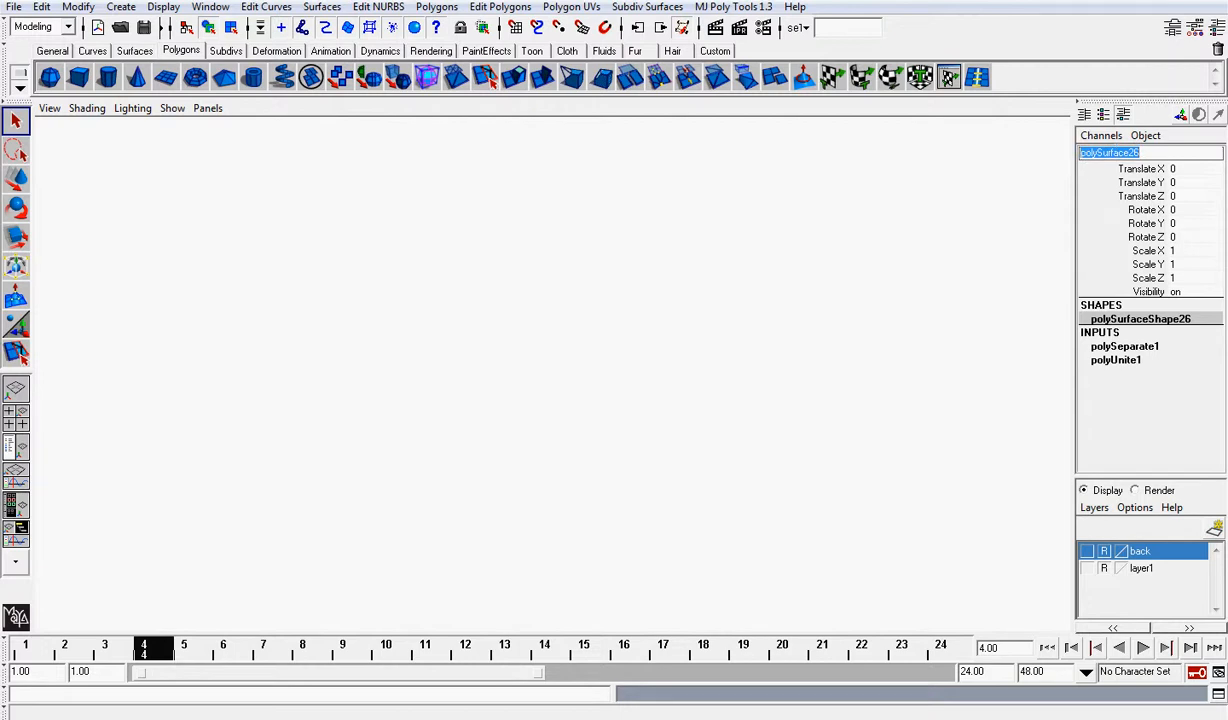
key(Caps_Lock)
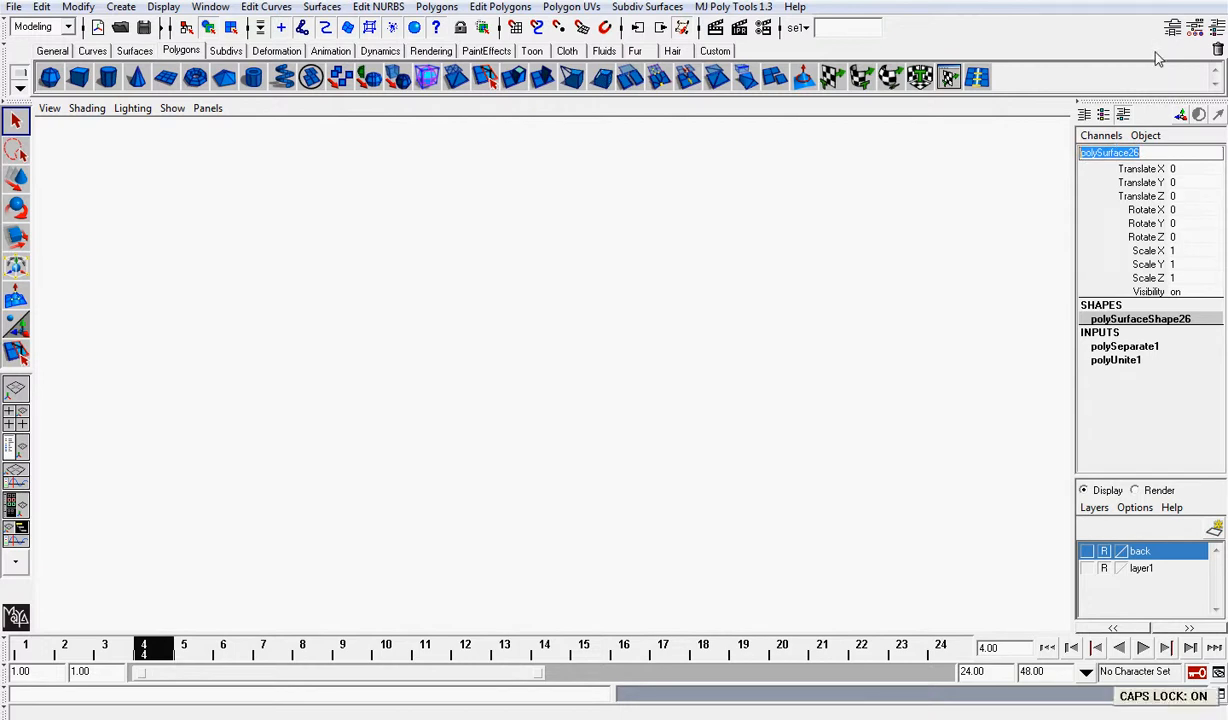
text(L)
key(Caps_Lock)
text(eftShoulder)
key(Return)
click(885, 290)
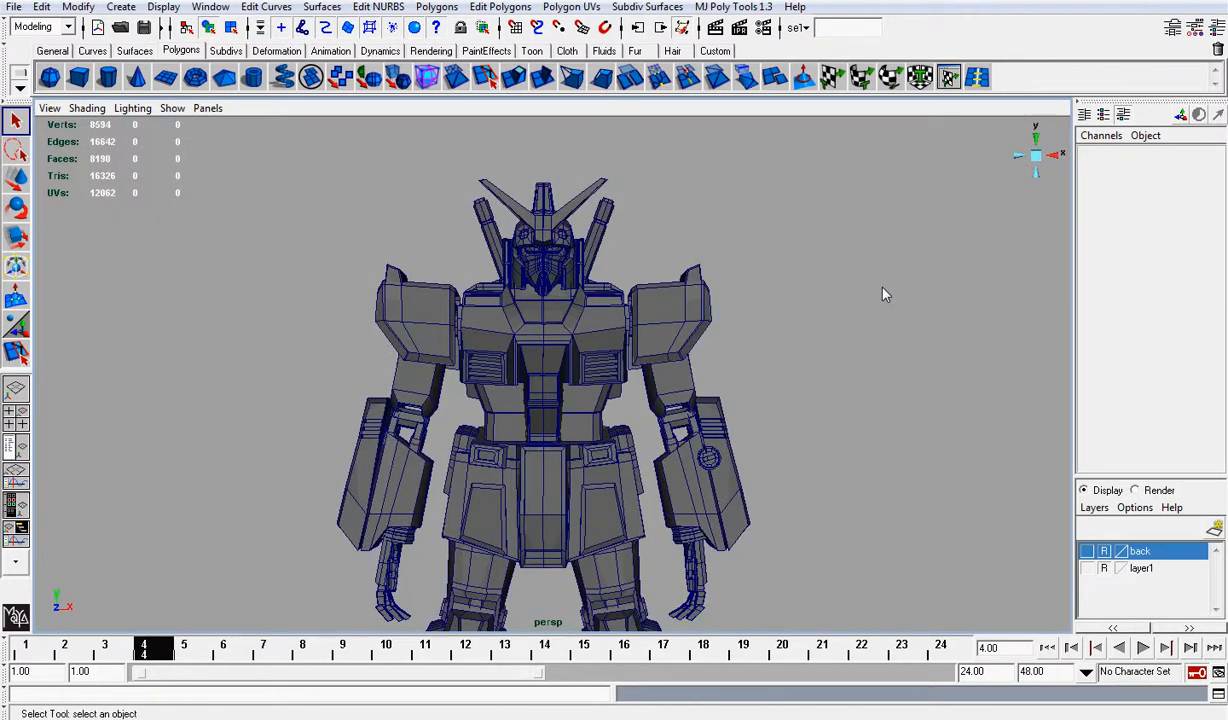
click(677, 335)
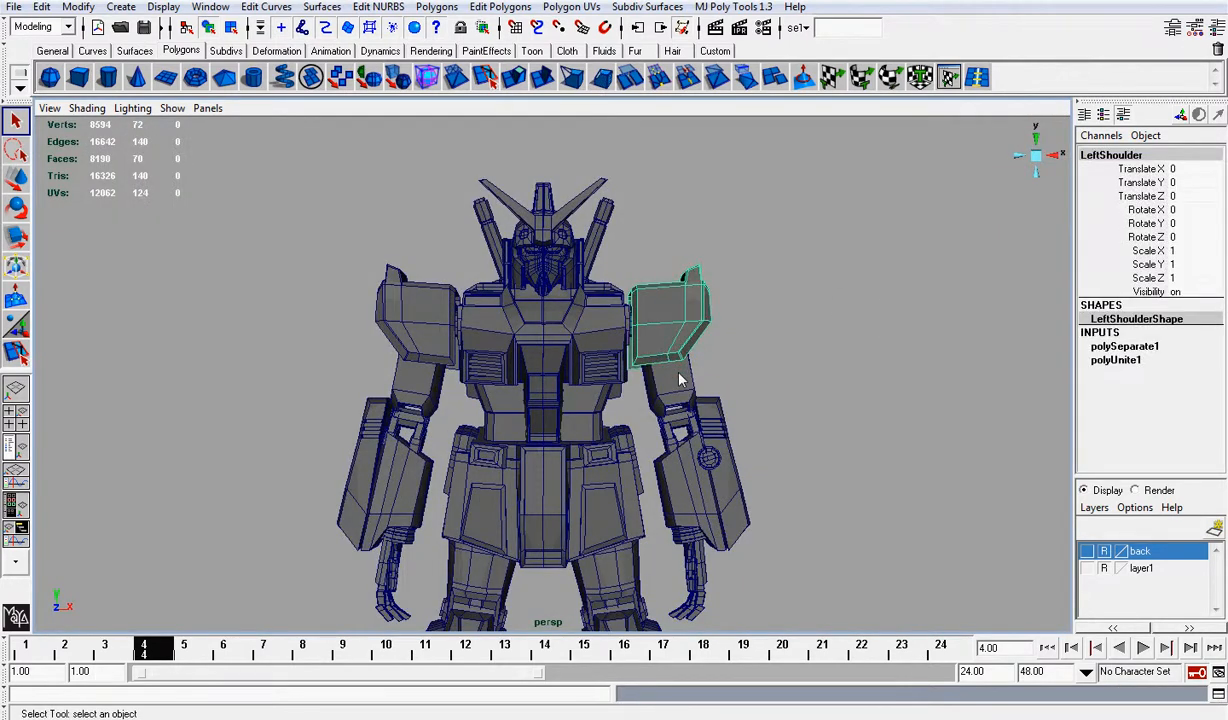
Step: Select the robot's upper arm piece directly below the LeftShoulder armor
click(678, 377)
alt+middle_drag(738, 366, 695, 307)
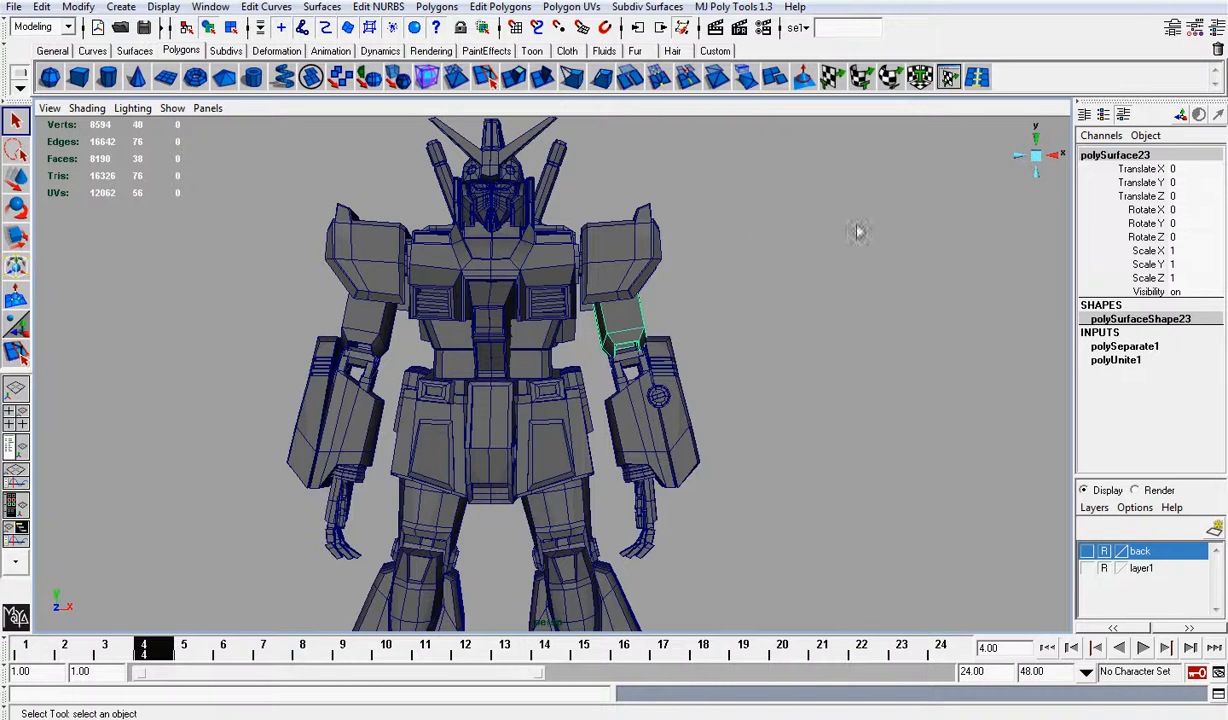